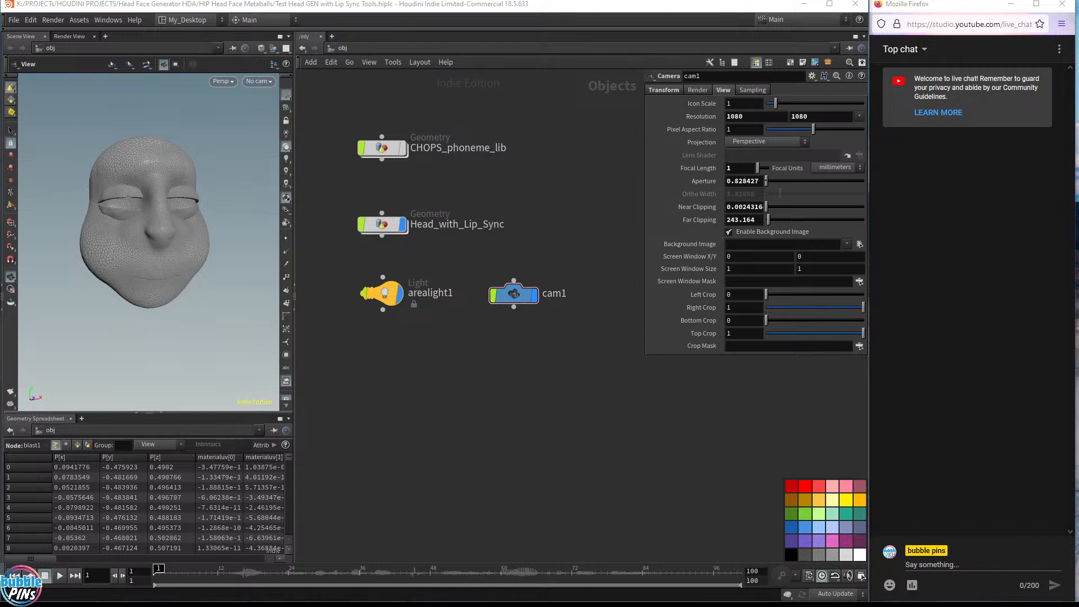
Browse the Bubblepins membership site to the Facial Deformer HDA post and its download links
left_click_drag(1078, 17, 539, 52)
scroll(621, 312, "down", 7)
scroll(663, 321, "up", 5)
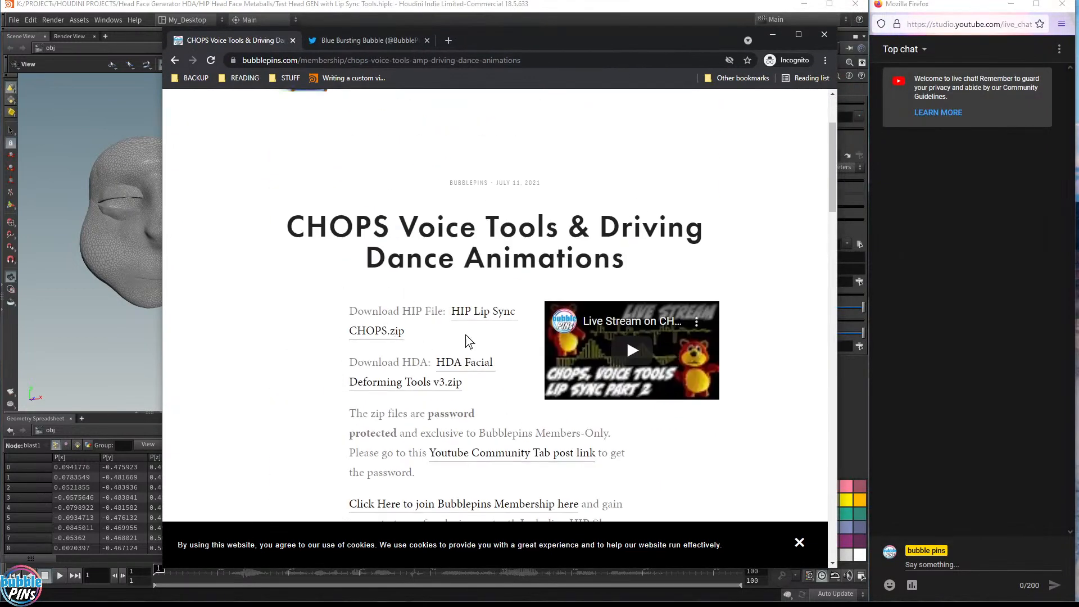
key("alt+Left")
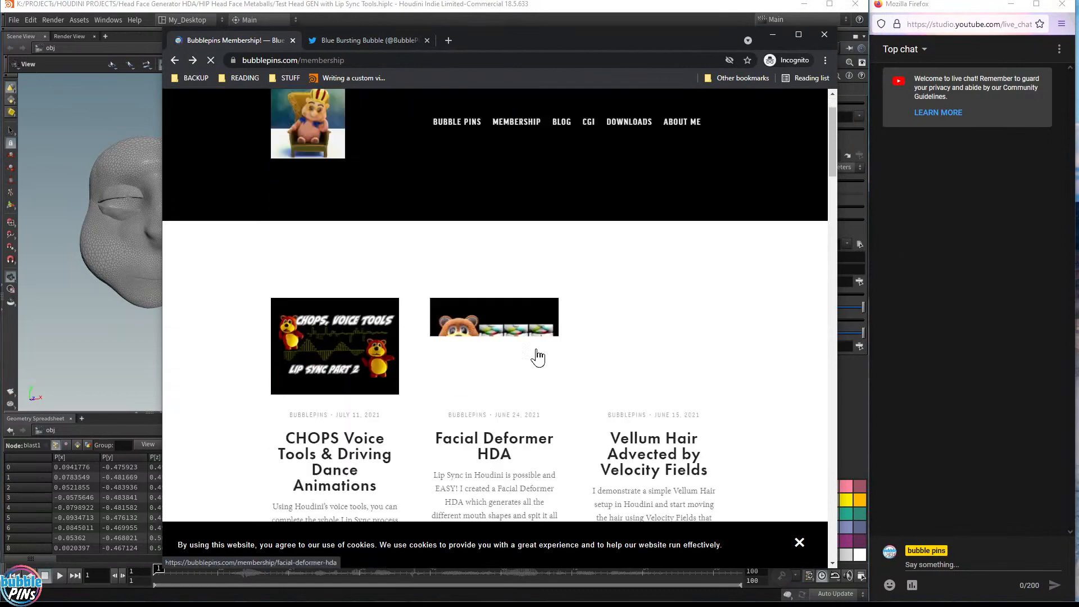
scroll(534, 356, "down", 4)
right_click(523, 171)
left_click(521, 168)
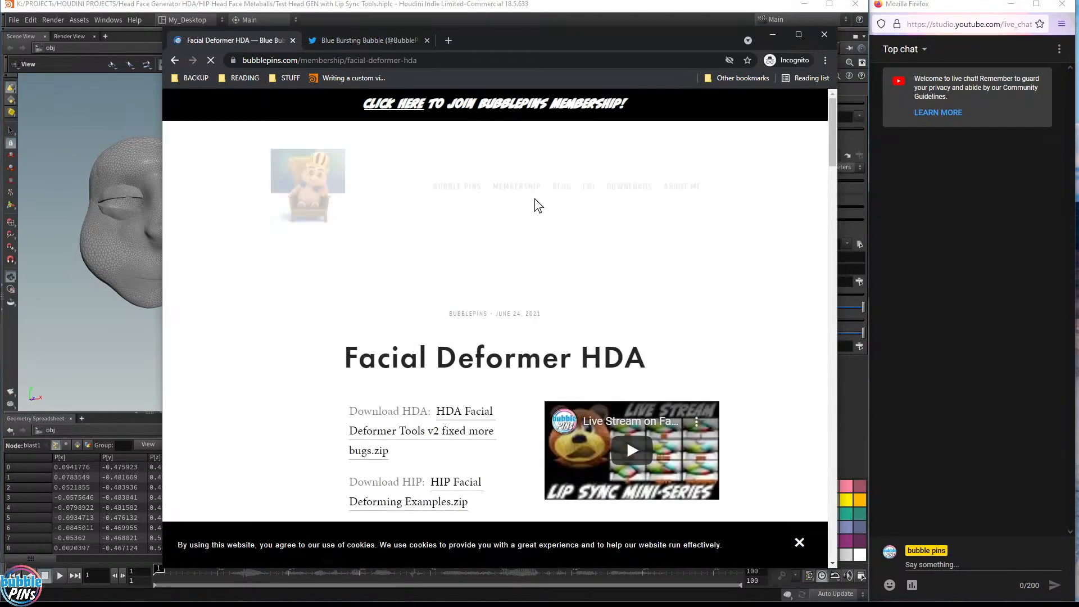
scroll(534, 197, "down", 8)
scroll(513, 208, "up", 2)
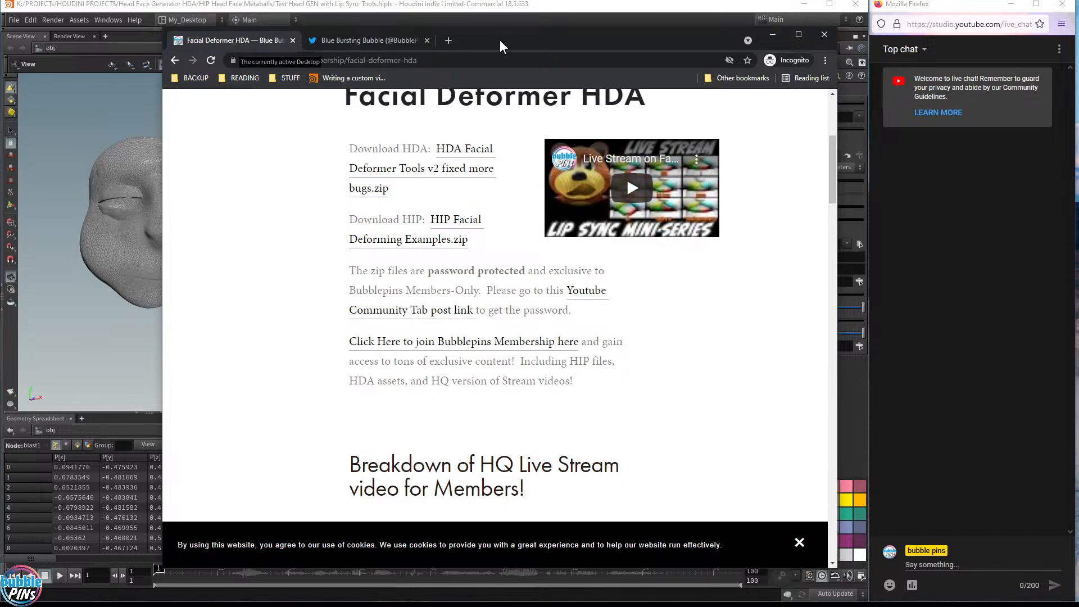
left_click_drag(511, 45, 1078, 35)
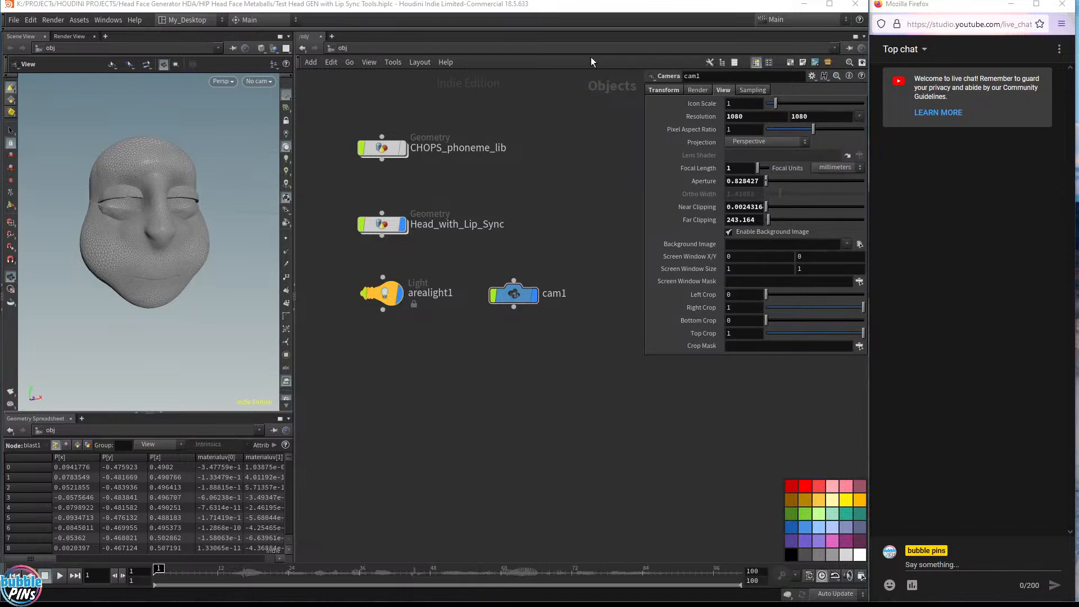
Inside the Head_with_Lip_Sync geometry network, add a Facial Lip Landmark Points node above the Audio_Channels box
left_click_drag(194, 231, 162, 238)
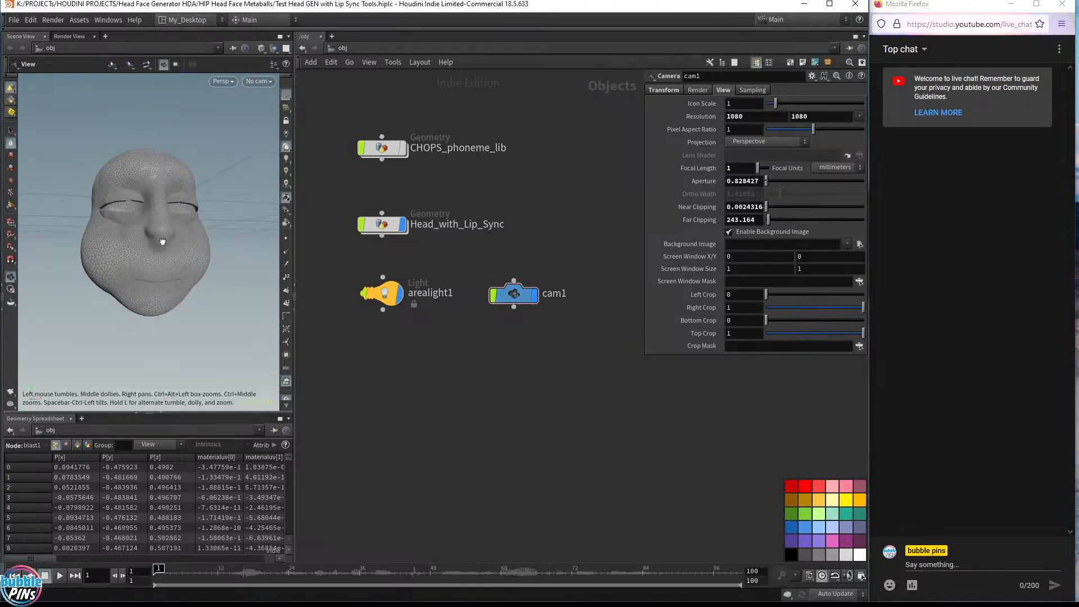
middle_click_drag(161, 238, 192, 245)
right_click_drag(193, 246, 197, 265)
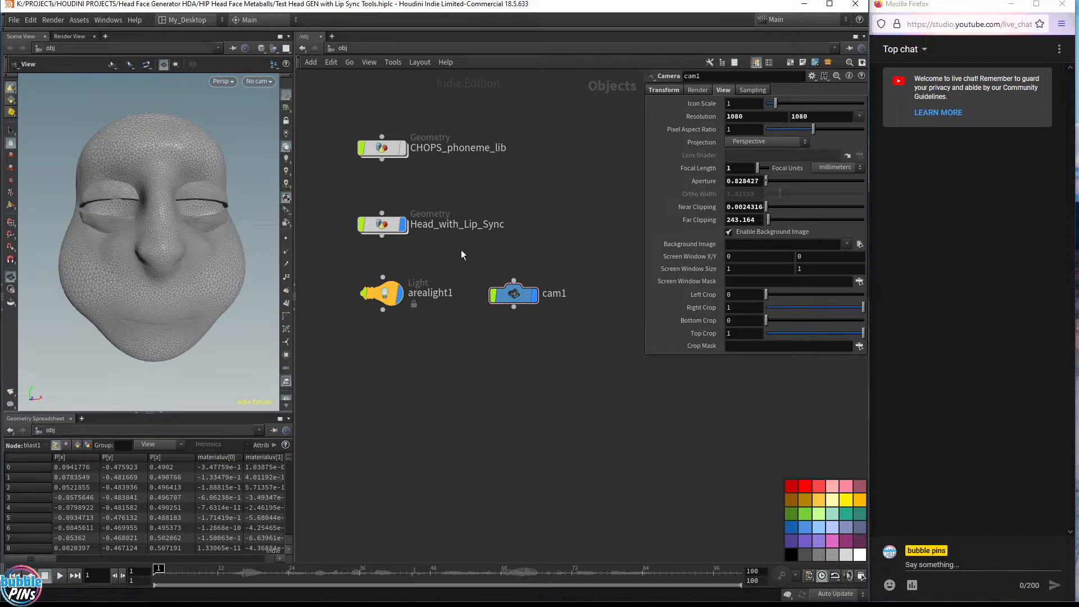
double_click(382, 226)
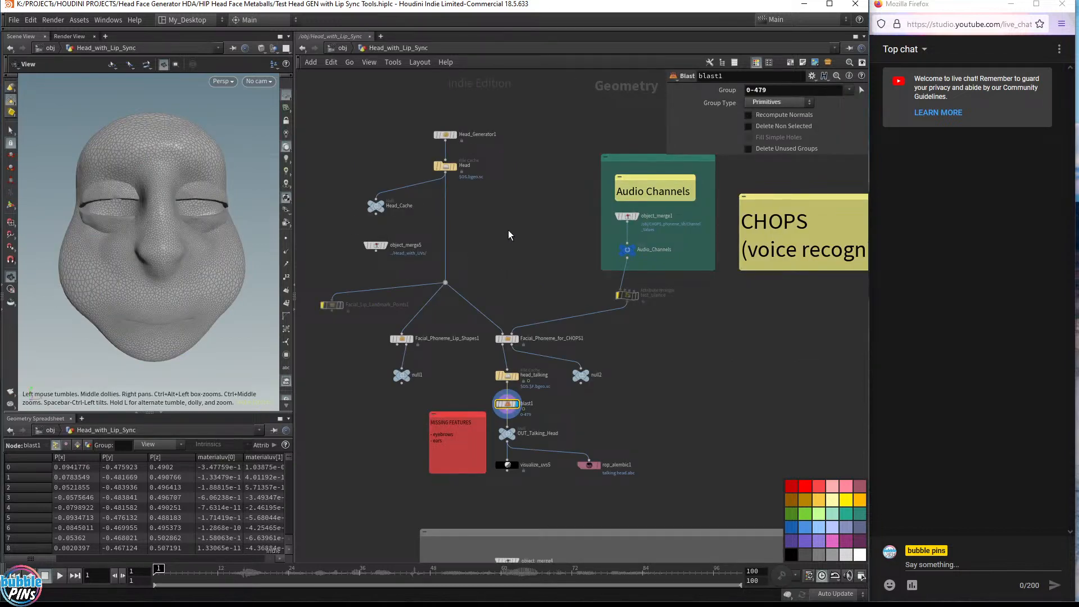
key("Tab")
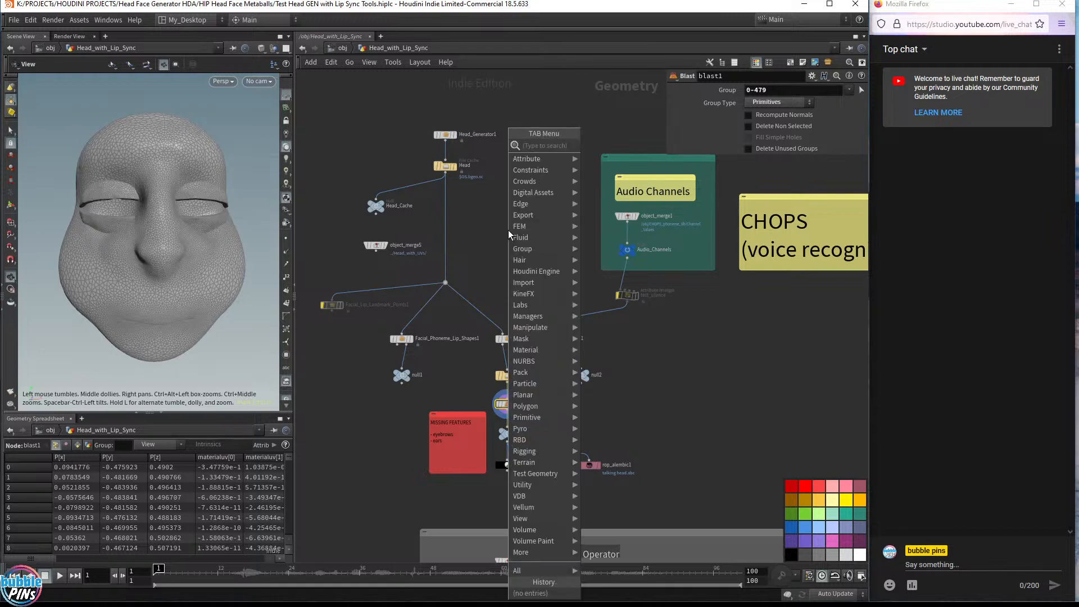
type("fac")
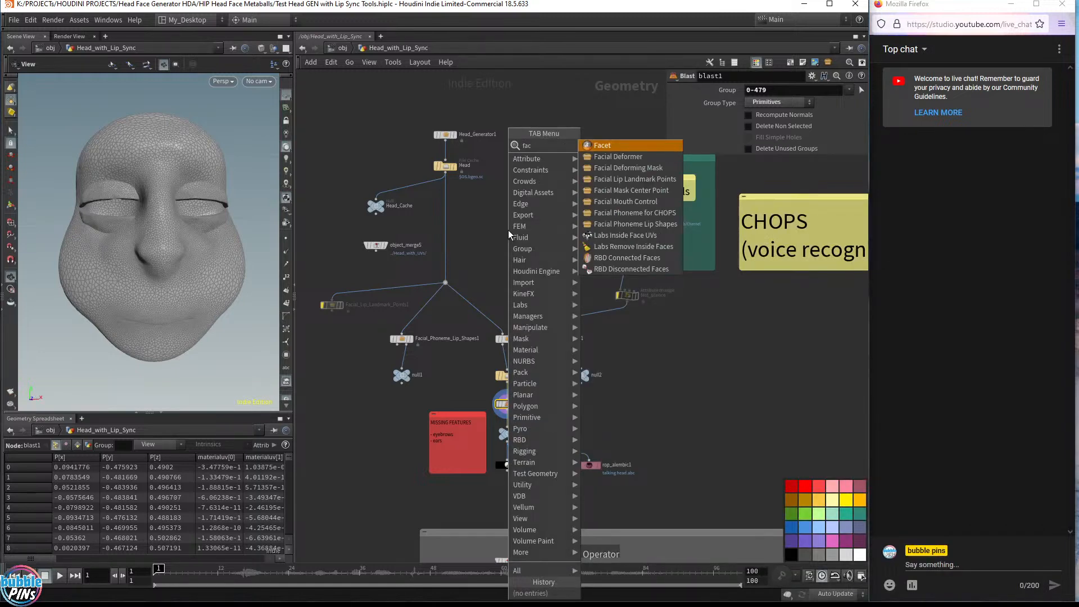
key("Down")
key("Down")
key("Down")
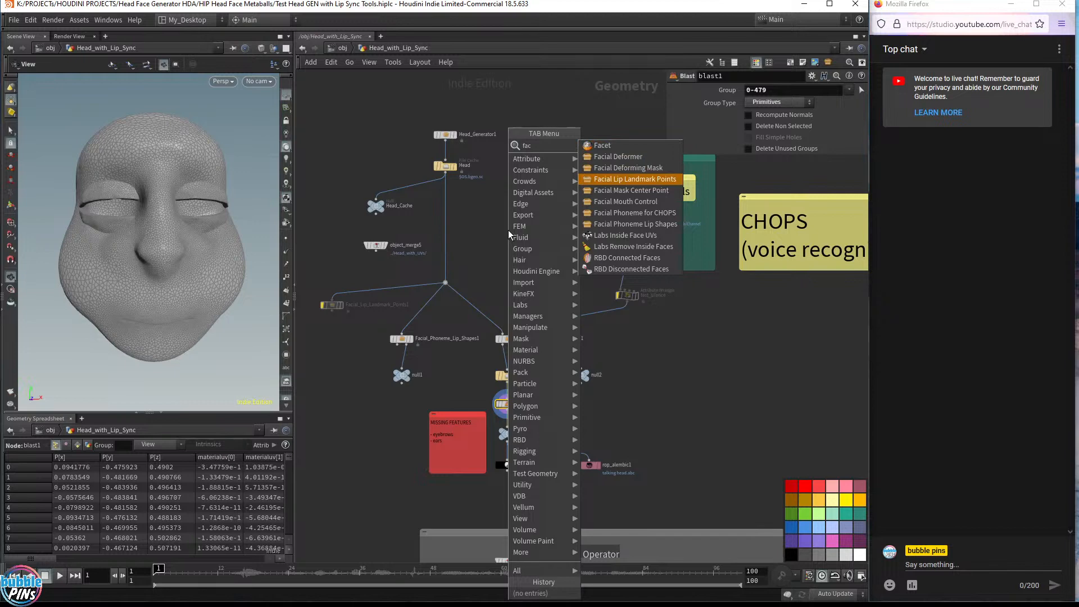
key("Return")
left_click(508, 231)
scroll(508, 230, "up", 5)
scroll(508, 236, "up", 2)
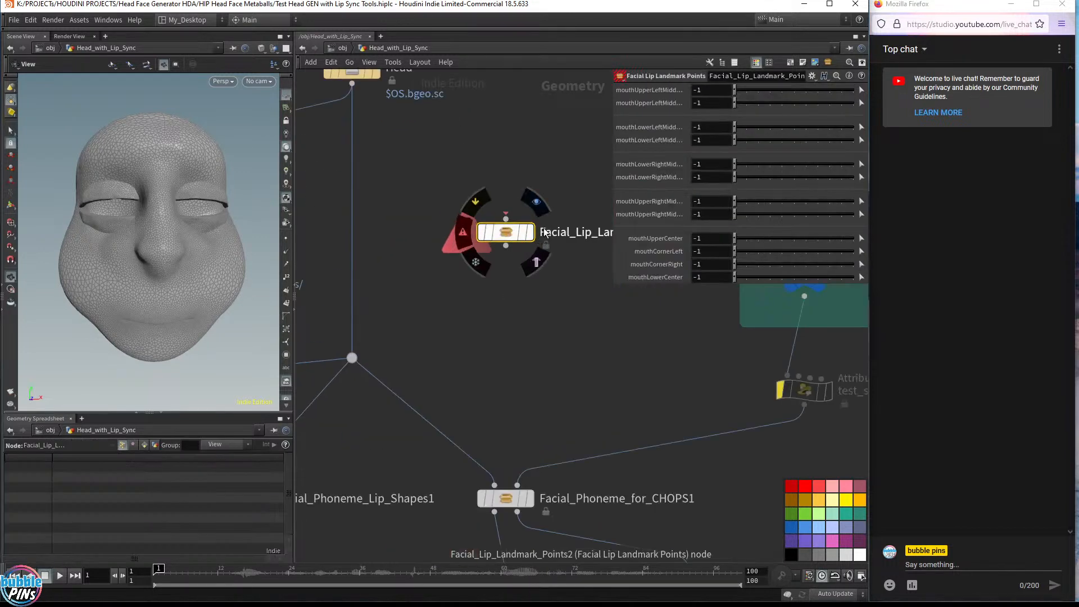
scroll(566, 230, "down", 2)
middle_click_drag(548, 179, 484, 215)
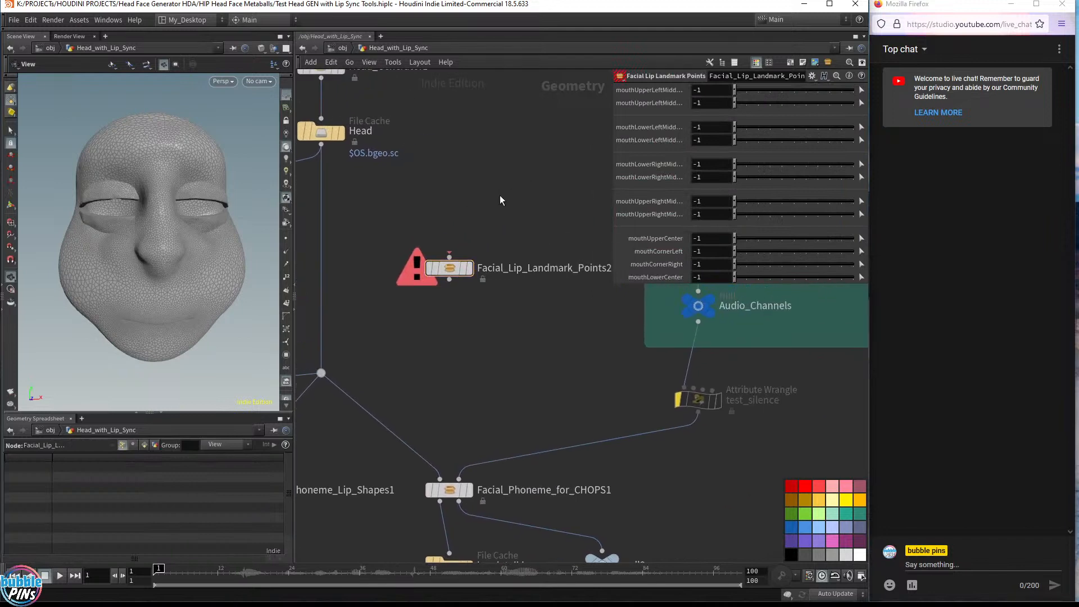
key("Tab")
type("facia")
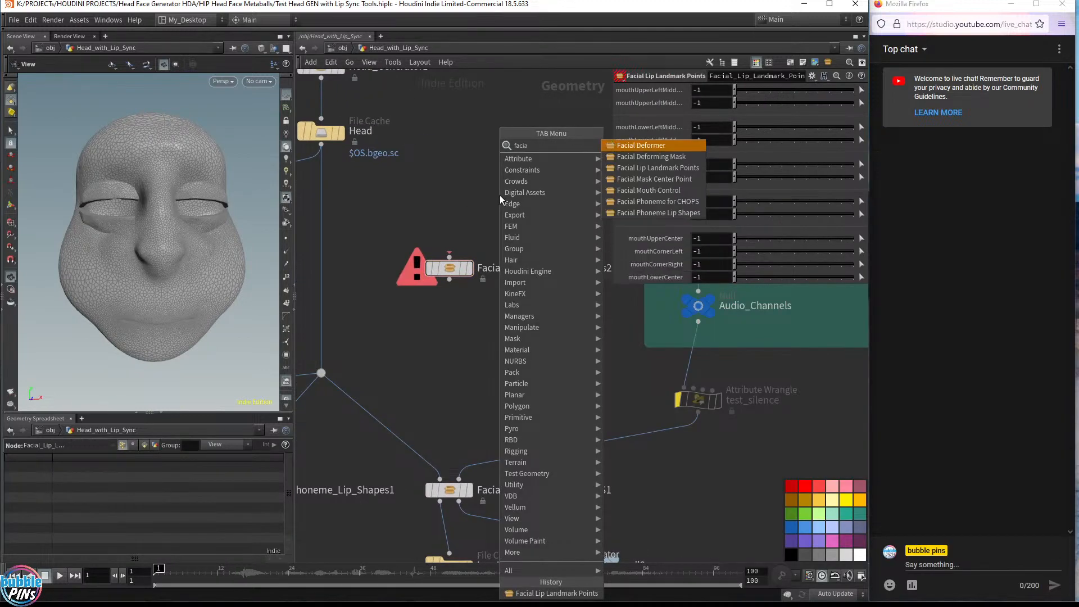
key("Down")
key("Down")
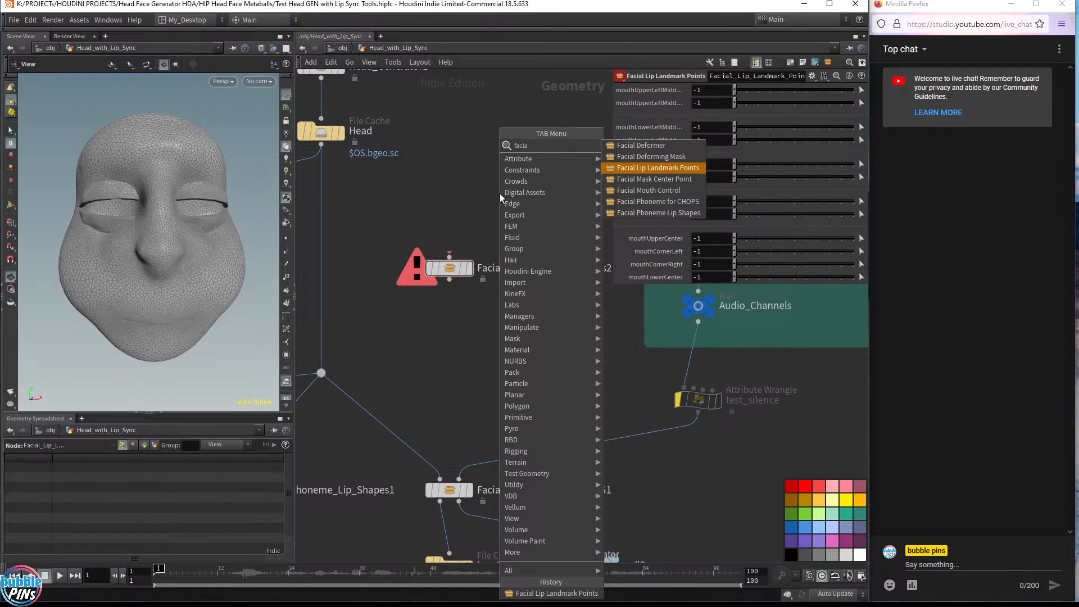
left_click(440, 173)
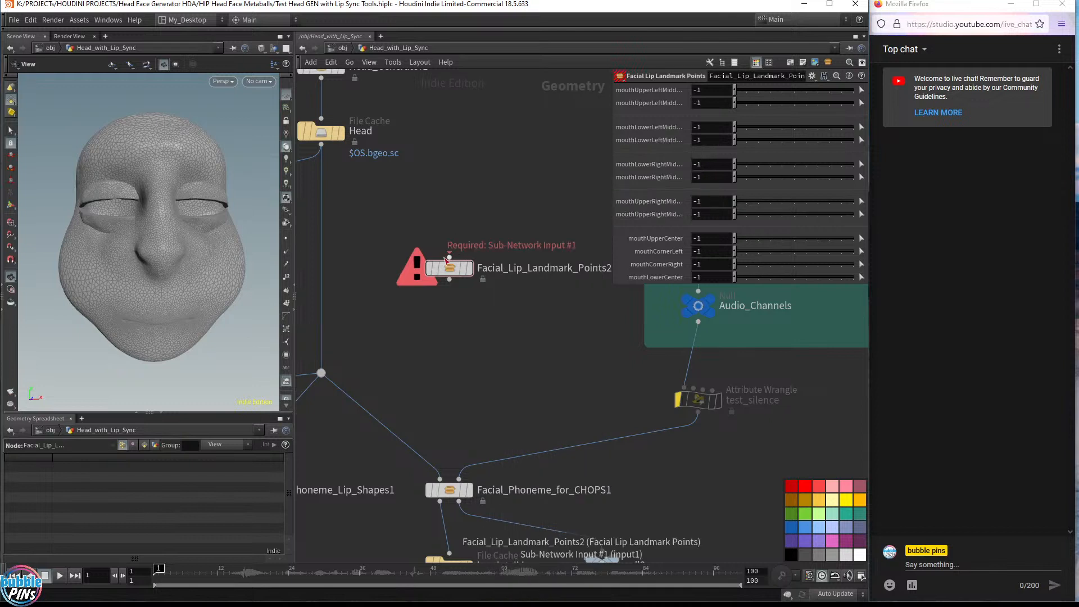
Set the Facial Lip Landmark Points asset's minimum and maximum inputs to 0, unlocking and saving its definition
left_click_drag(484, 232, 412, 338)
left_click(79, 20)
mouse_move(102, 99)
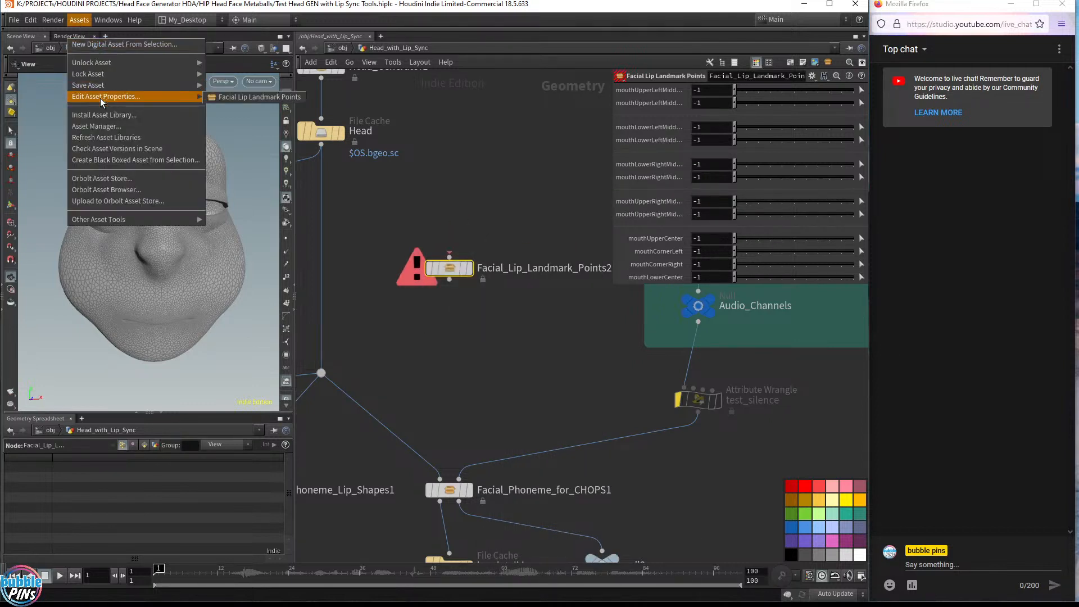
left_click(234, 98)
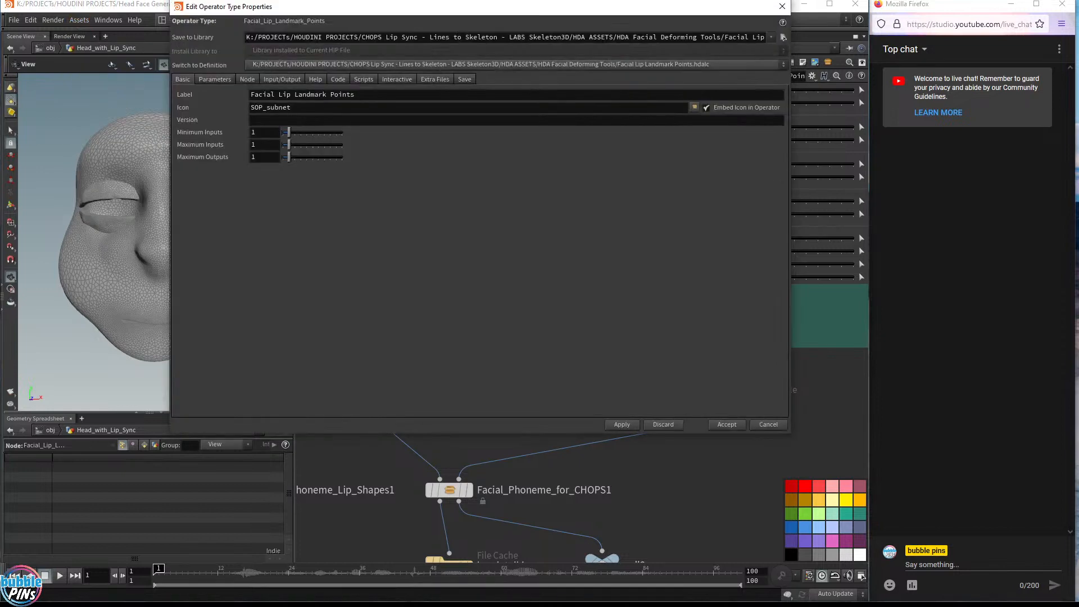
left_click(214, 79)
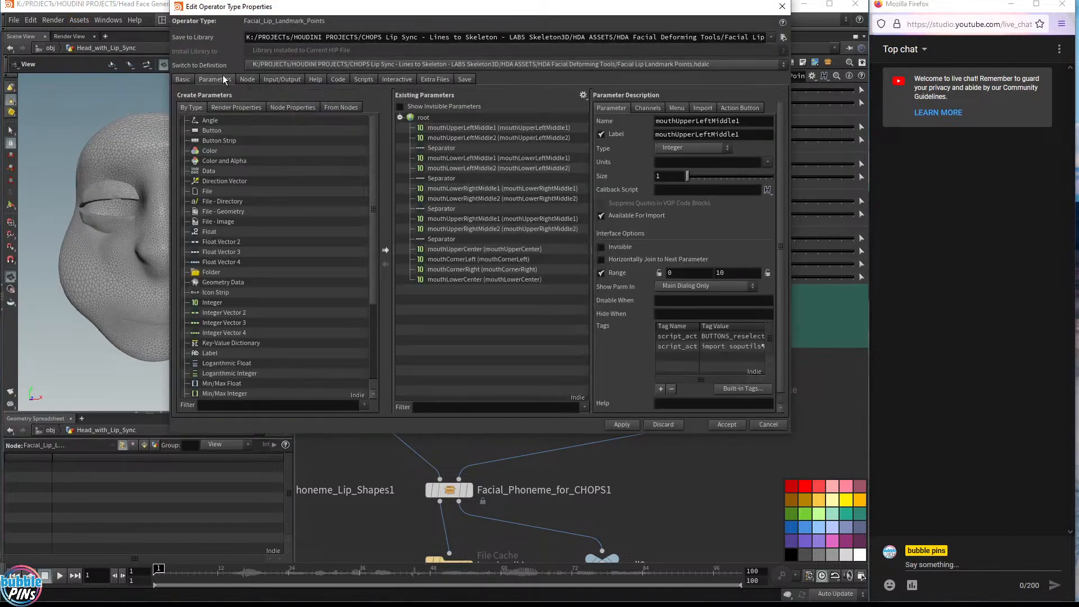
left_click(182, 79)
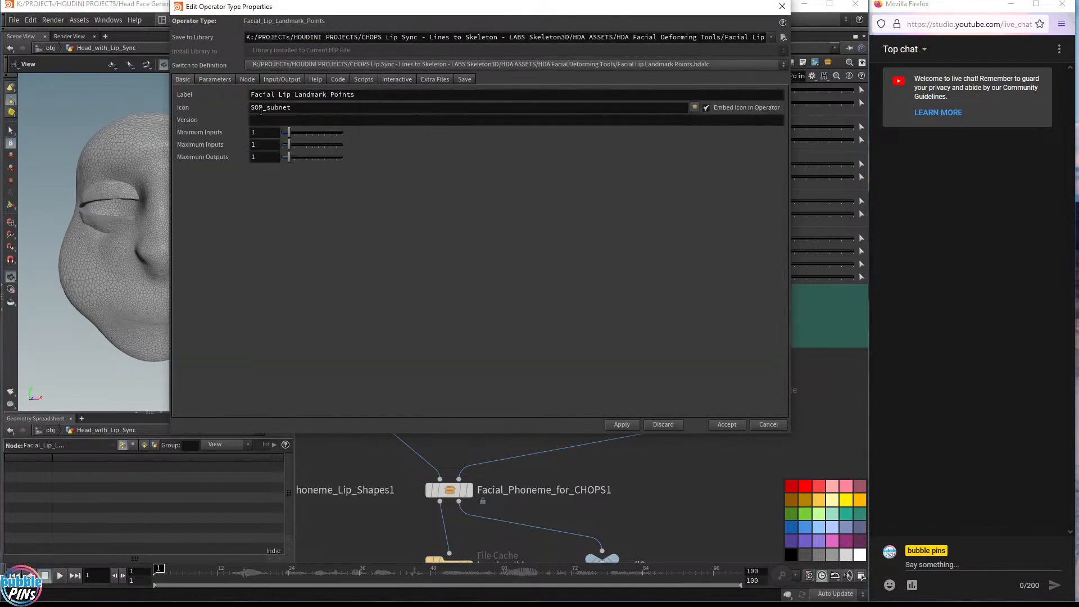
left_click(282, 79)
left_click(204, 82)
left_click(190, 81)
double_click(260, 133)
type("0")
double_click(261, 146)
type("0")
left_click(620, 428)
left_click(655, 462)
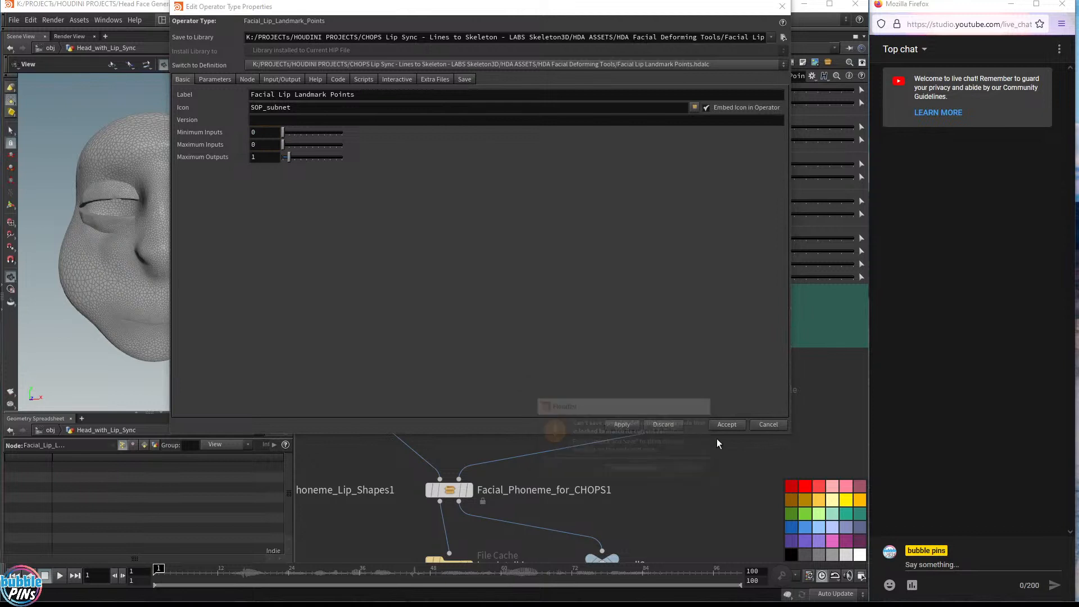
left_click(726, 425)
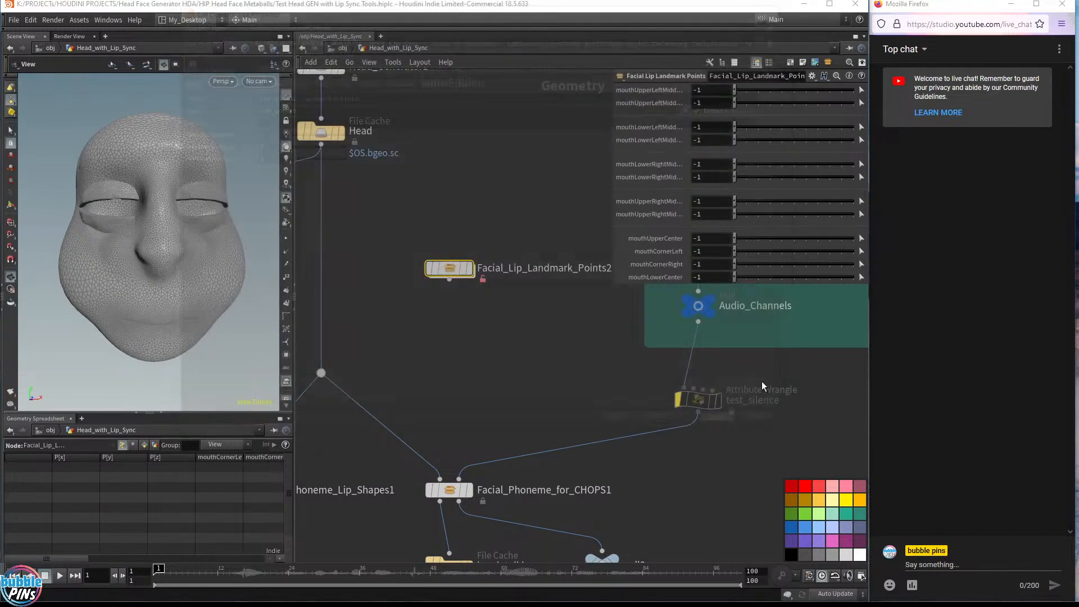
right_click(448, 267)
left_click(528, 431)
left_click(472, 367)
left_click(470, 268)
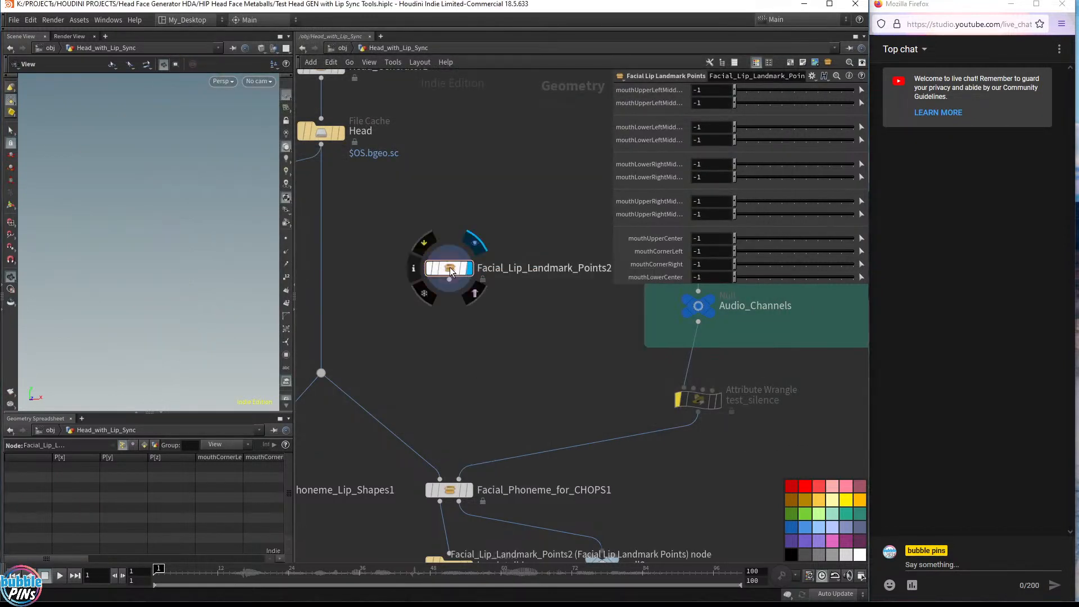
left_click_drag(520, 325, 416, 222)
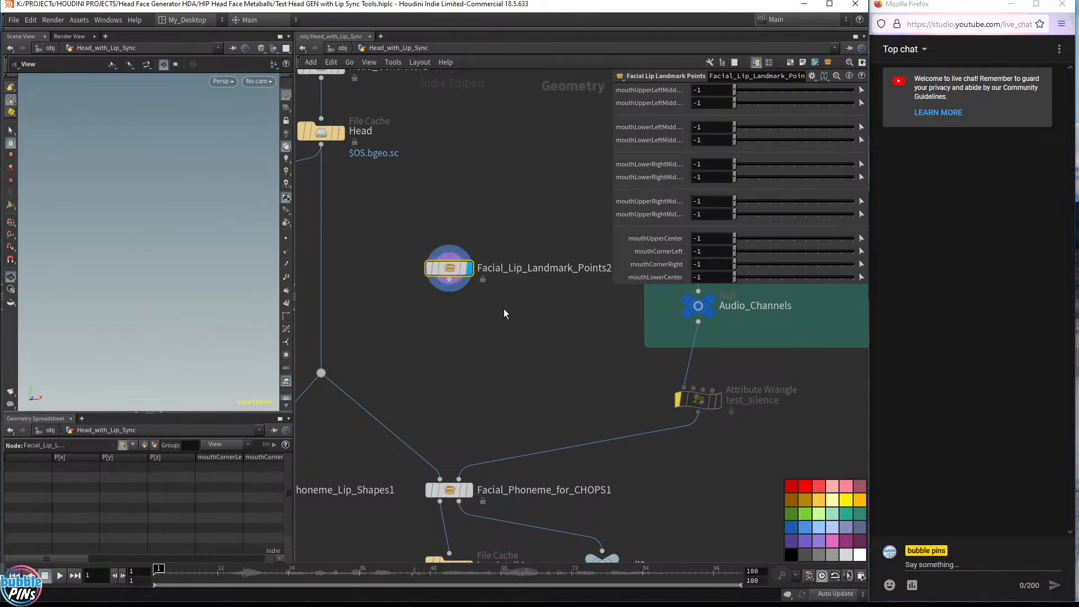
Set the Facial Lip Landmark Points asset's maximum inputs to 1, unlocking and saving its definition
left_click(79, 20)
mouse_move(157, 100)
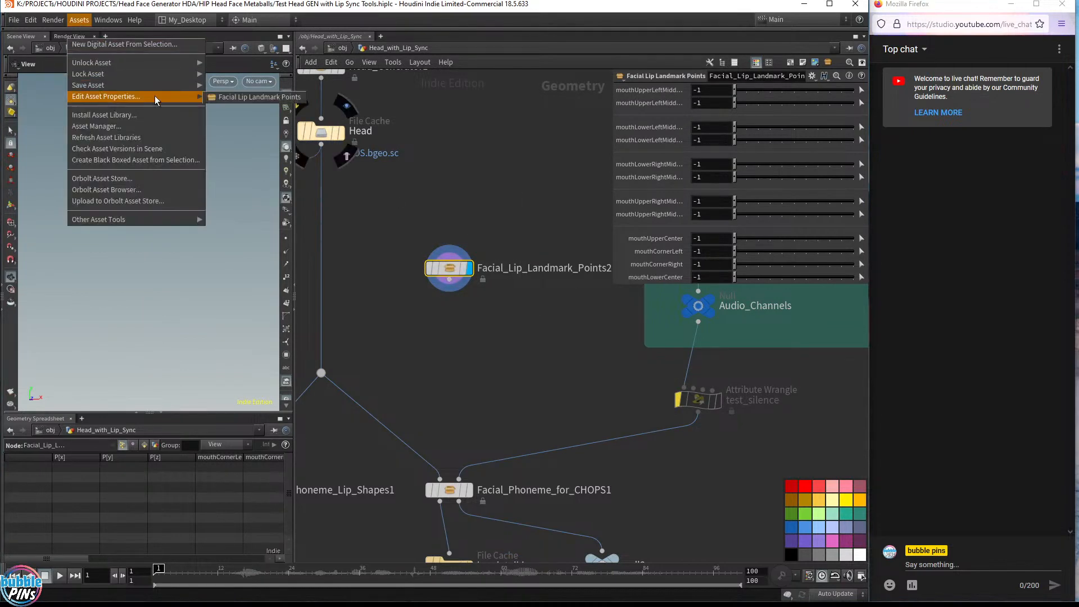
left_click(259, 96)
left_click(217, 91)
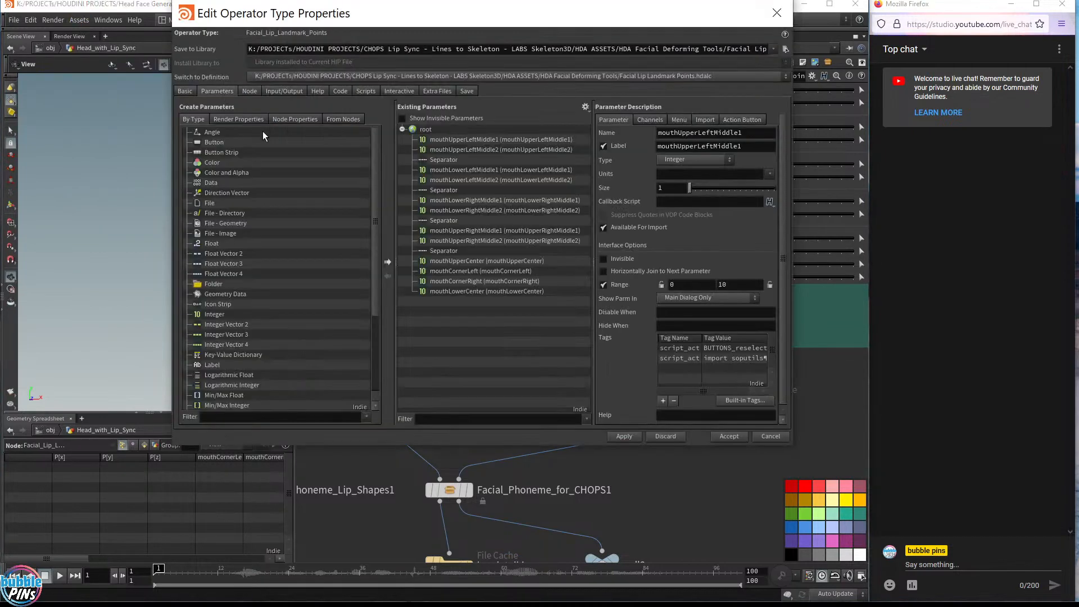
left_click(185, 91)
left_click(268, 157)
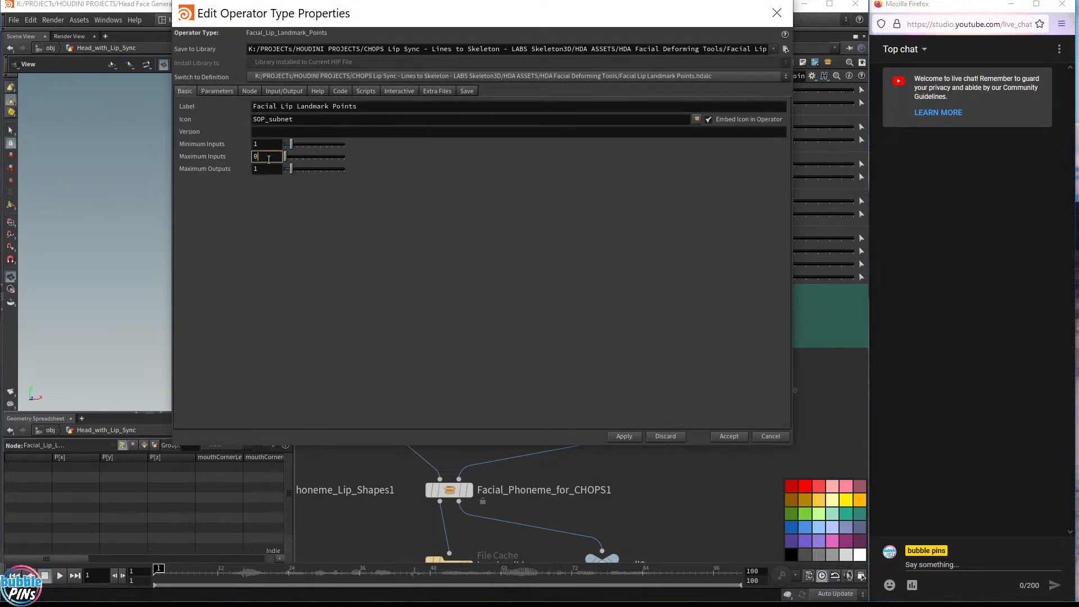
key("BackSpace")
type("1")
left_click(624, 436)
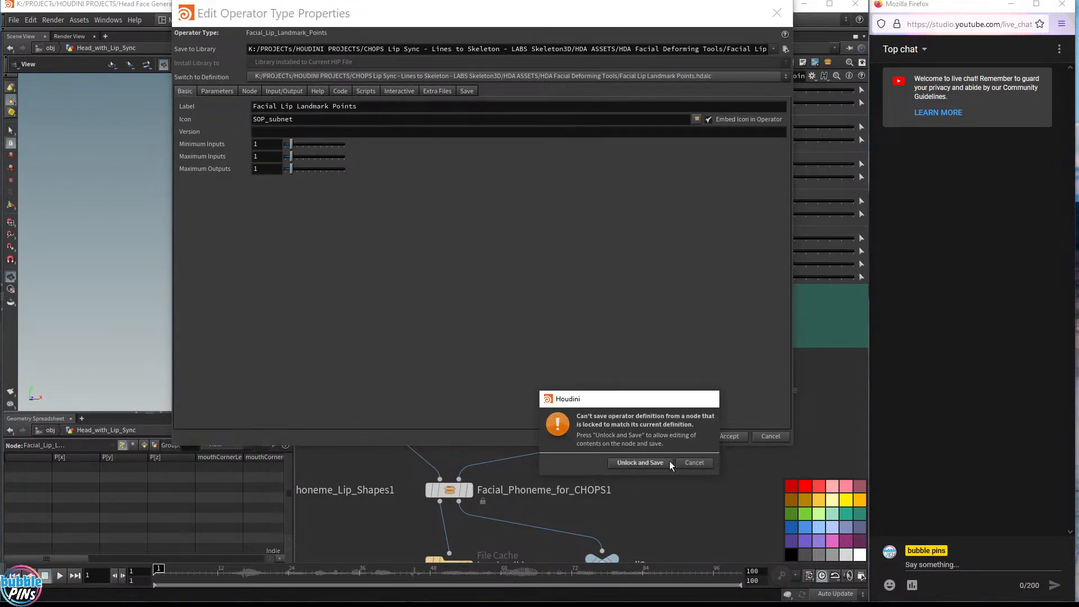
left_click(670, 463)
left_click(729, 436)
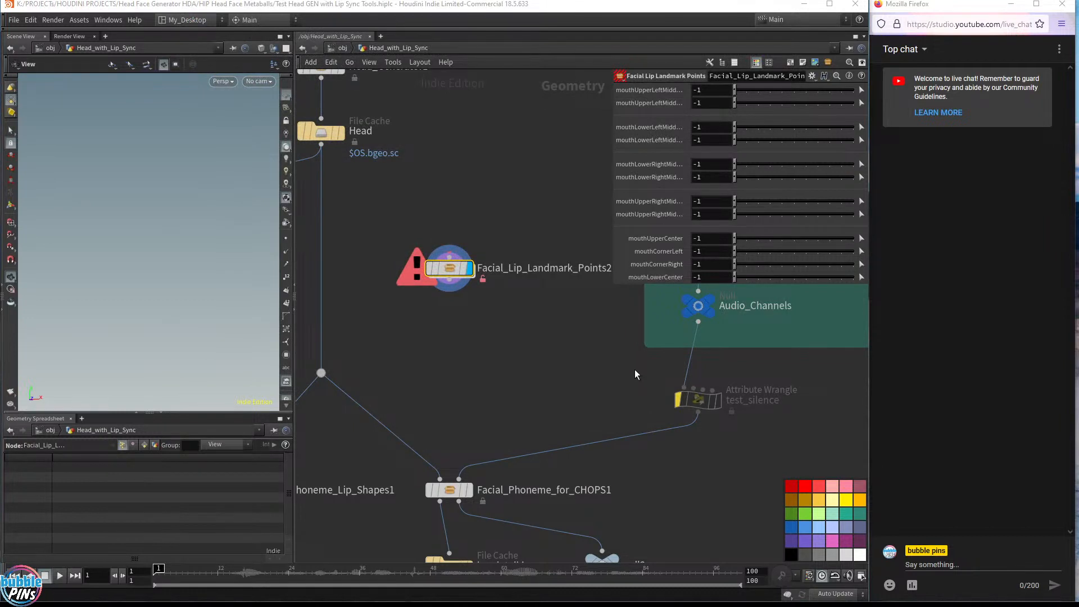
Match the landmark node to its current definition and wire the Head file cache output into its input
right_click(443, 272)
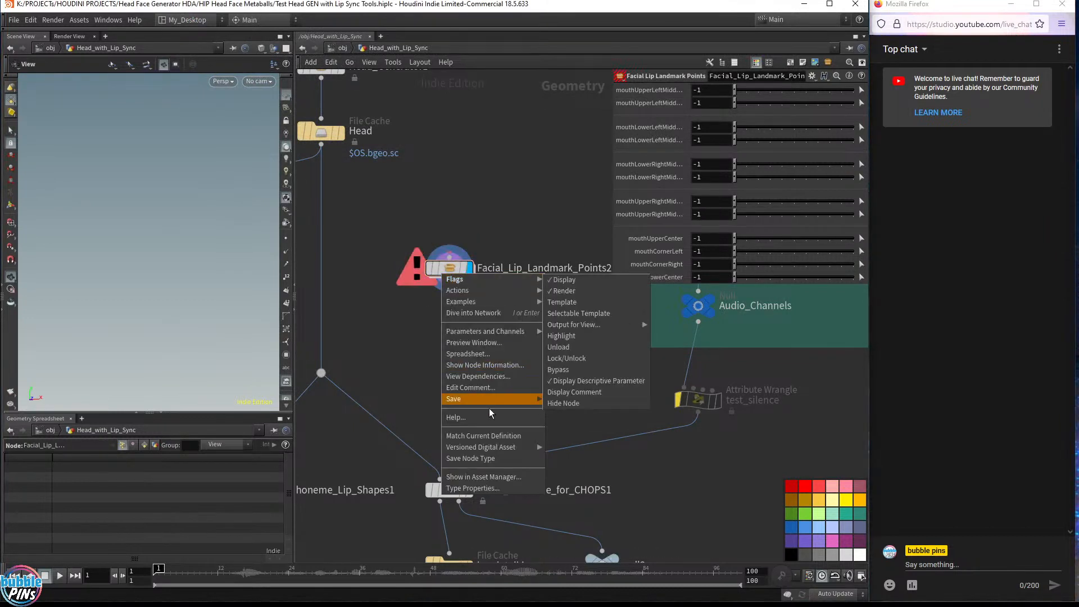
left_click(488, 436)
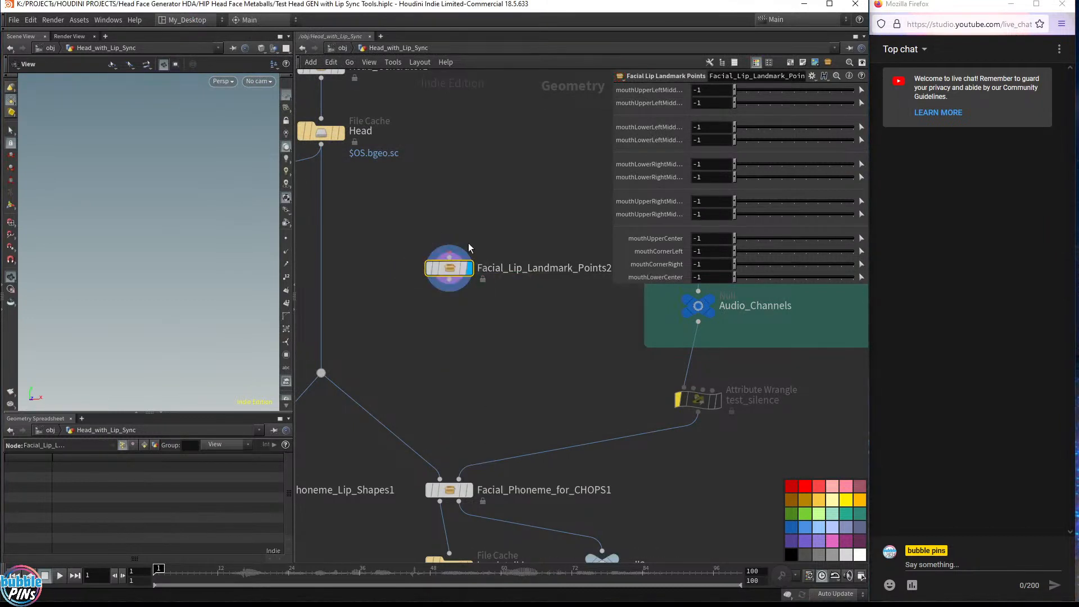
middle_click_drag(439, 162, 460, 227)
left_click_drag(342, 210, 470, 322)
Frame the viewport and inspect the Head and Facial_Lip_Landmark_Points2 node outputs
key("f")
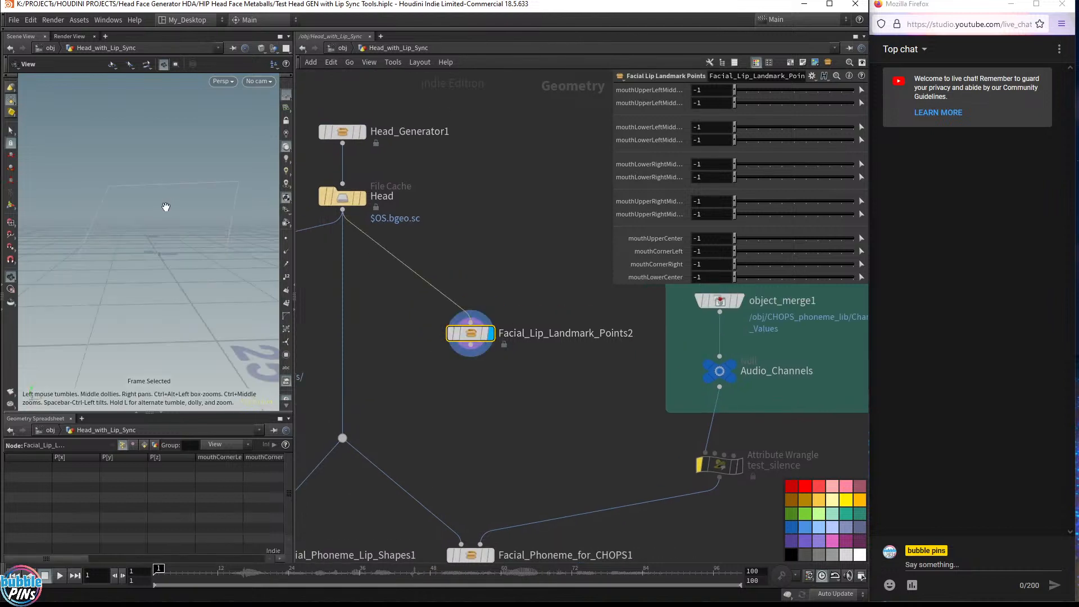
left_click_drag(166, 206, 168, 256)
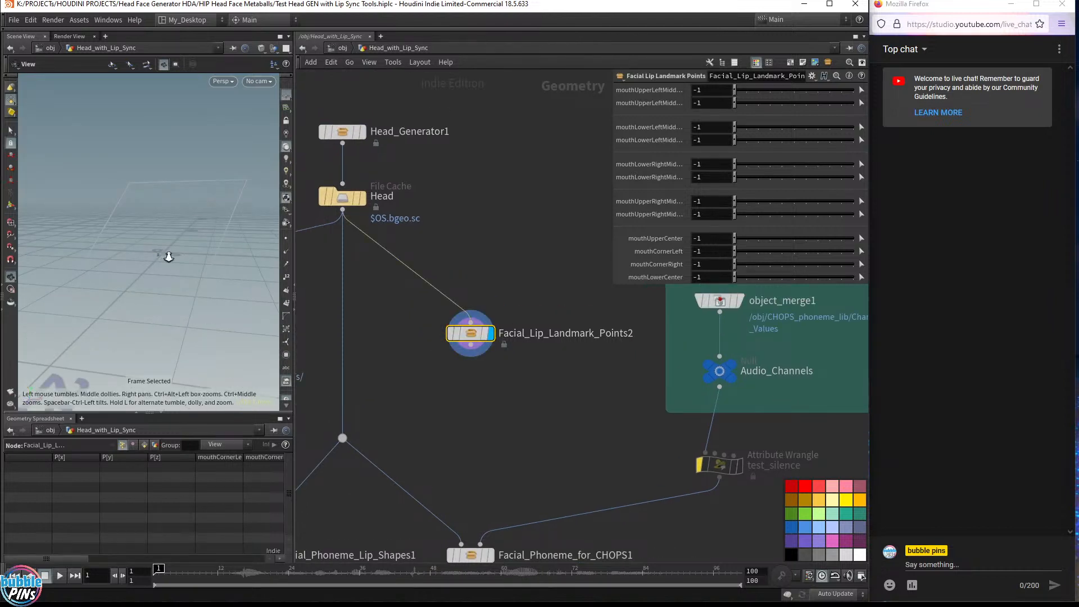
left_click(345, 204)
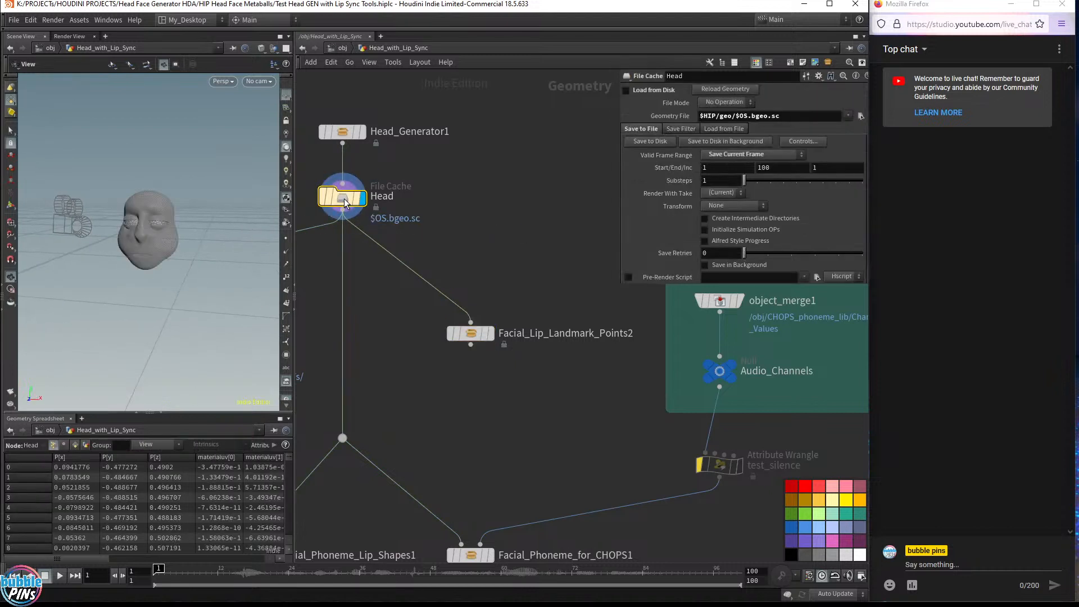
left_click(472, 335)
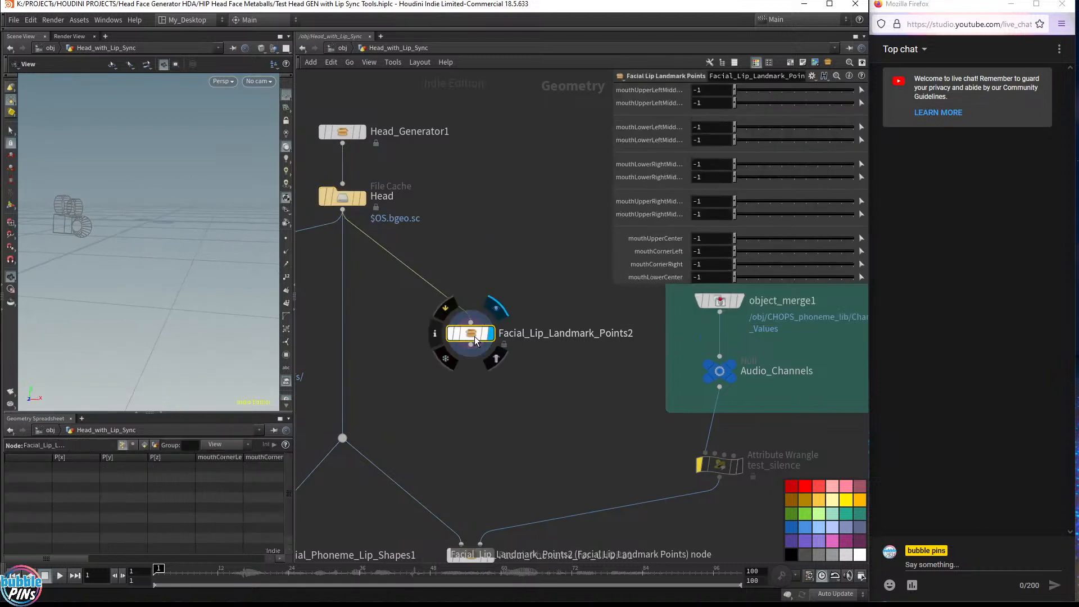
Unlock the landmark asset and, inside it, wire the Sub-Network Input #1 into the initialize_attributes node
right_click(475, 340)
left_click(500, 518)
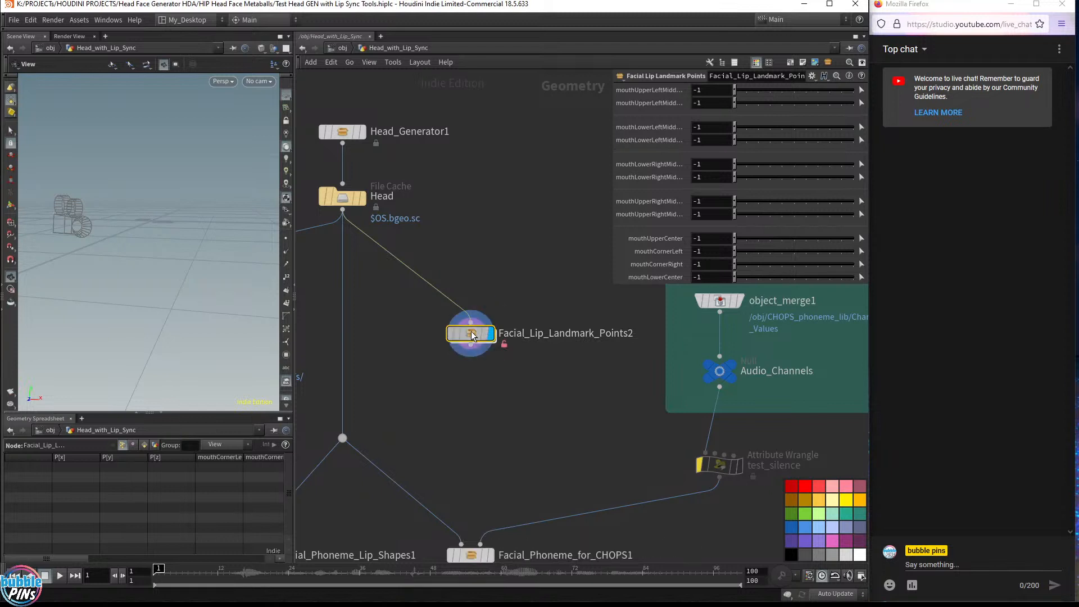
double_click(472, 335)
left_click(581, 146)
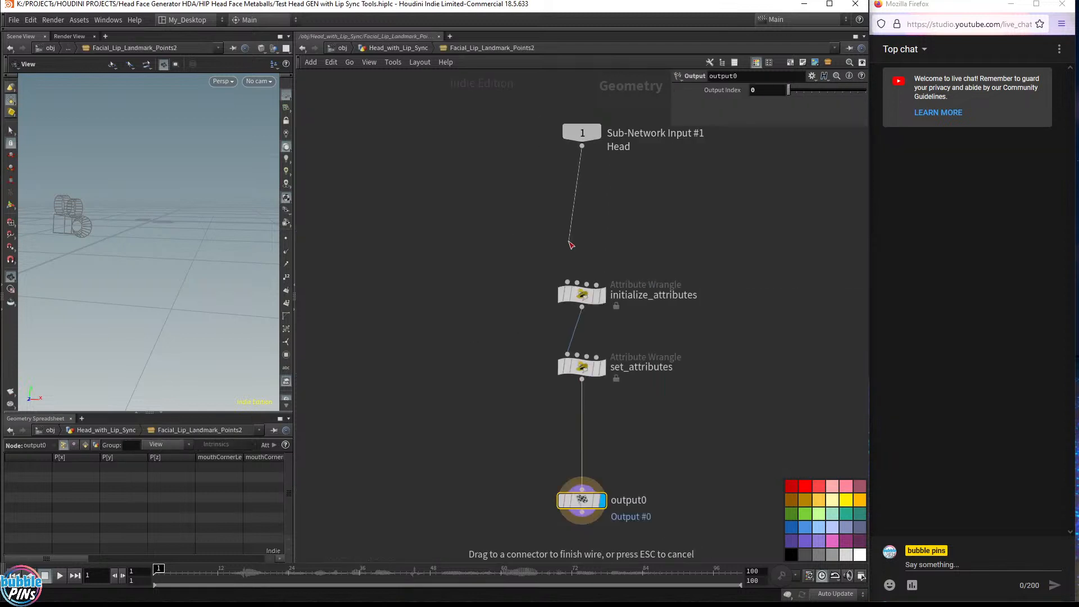
left_click(567, 281)
left_click(398, 48)
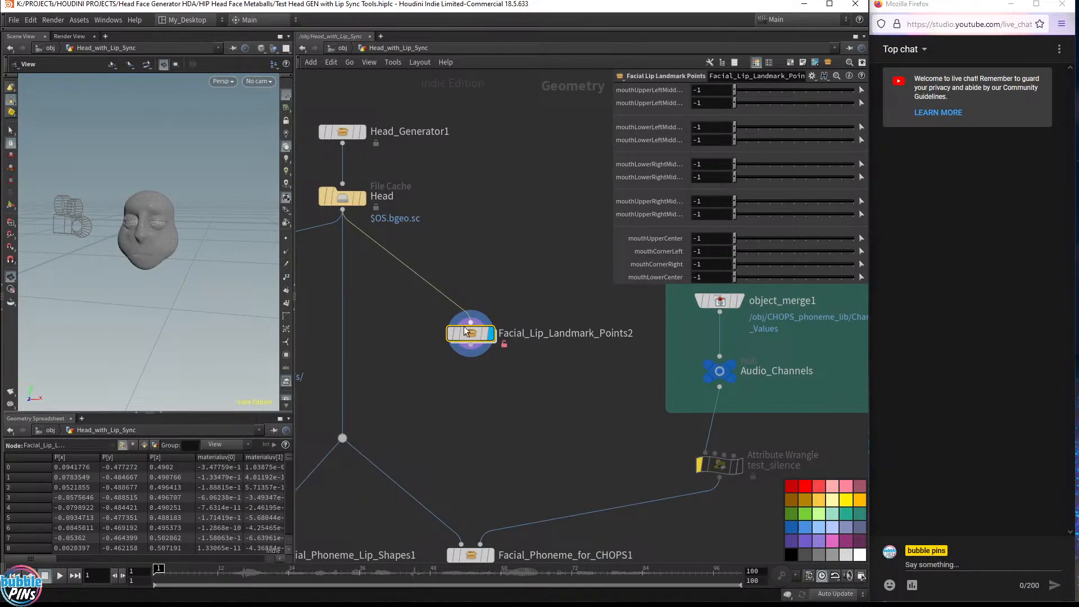
Save the Facial Lip Landmark Points asset definition and lock the node back to its current definition
left_click(79, 19)
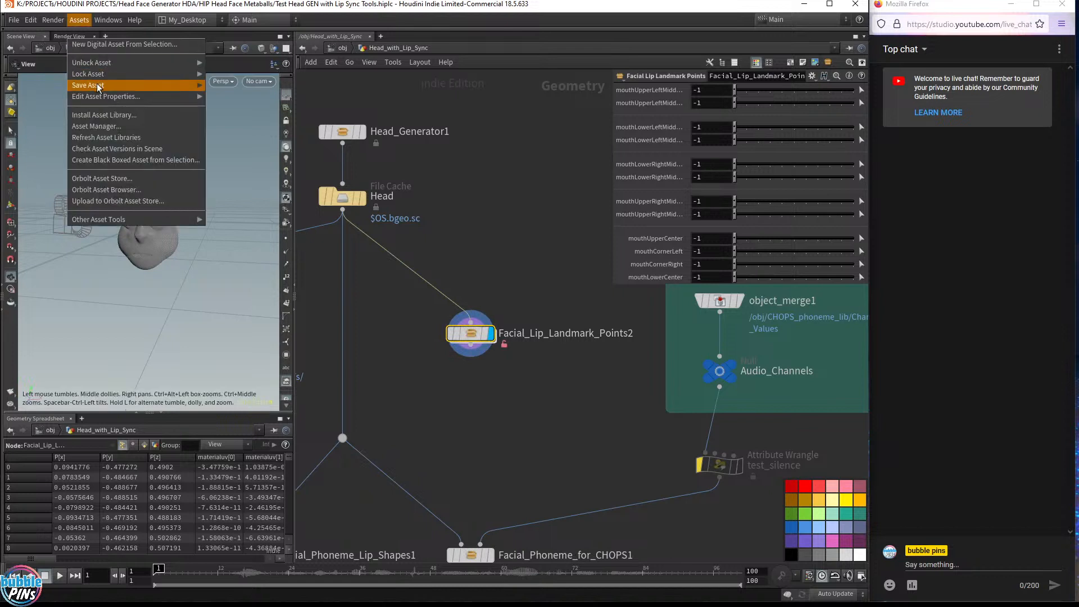
mouse_move(98, 85)
left_click(235, 84)
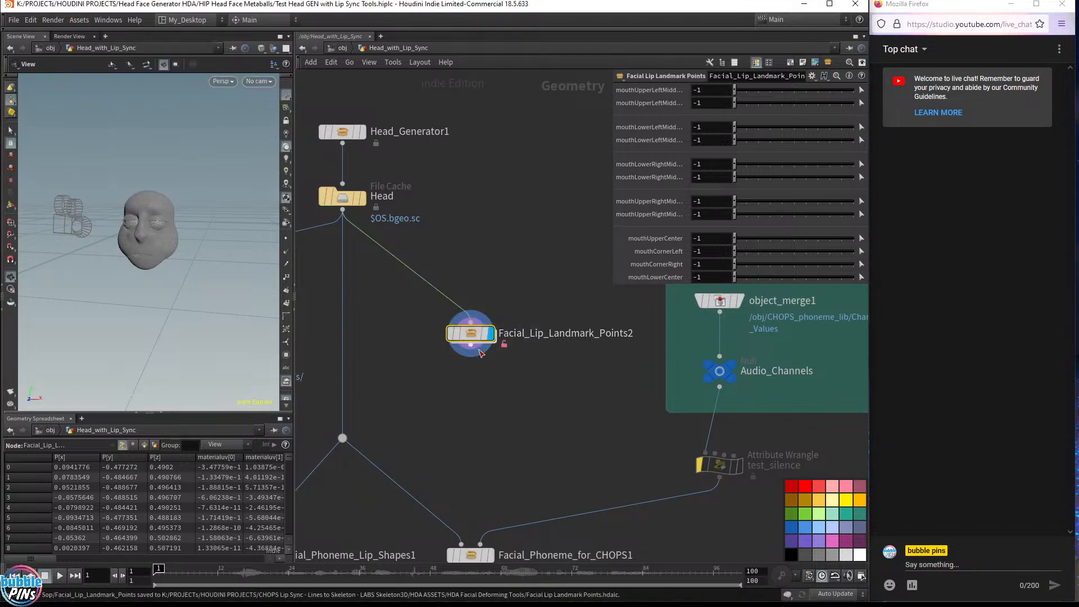
right_click(472, 332)
left_click(531, 509)
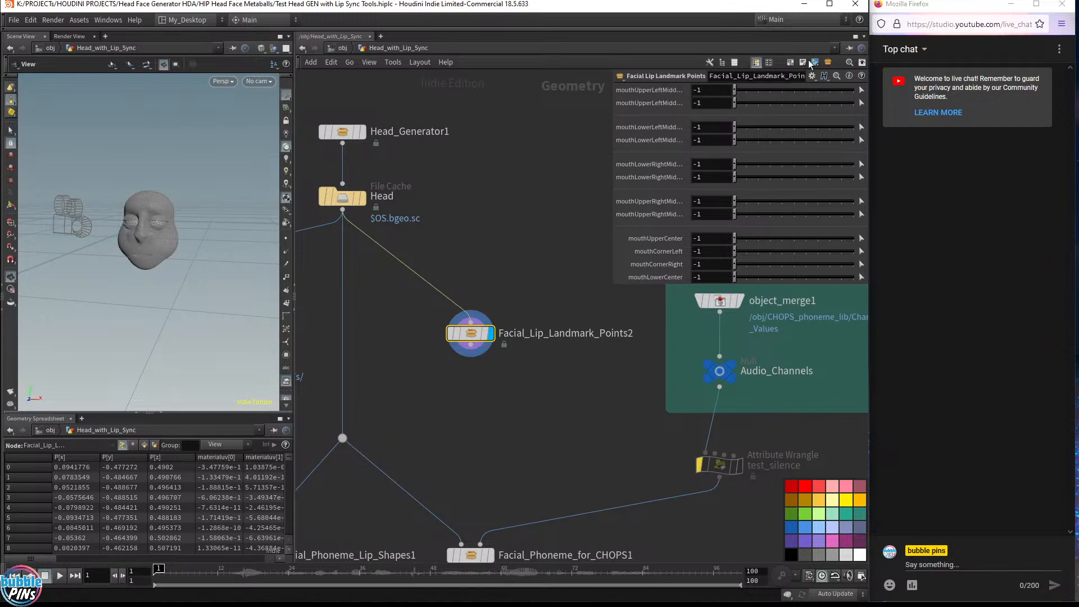
Review the Lip Landmarks Reference diagram on the Facial Deformer HDA web page
key("alt+Tab")
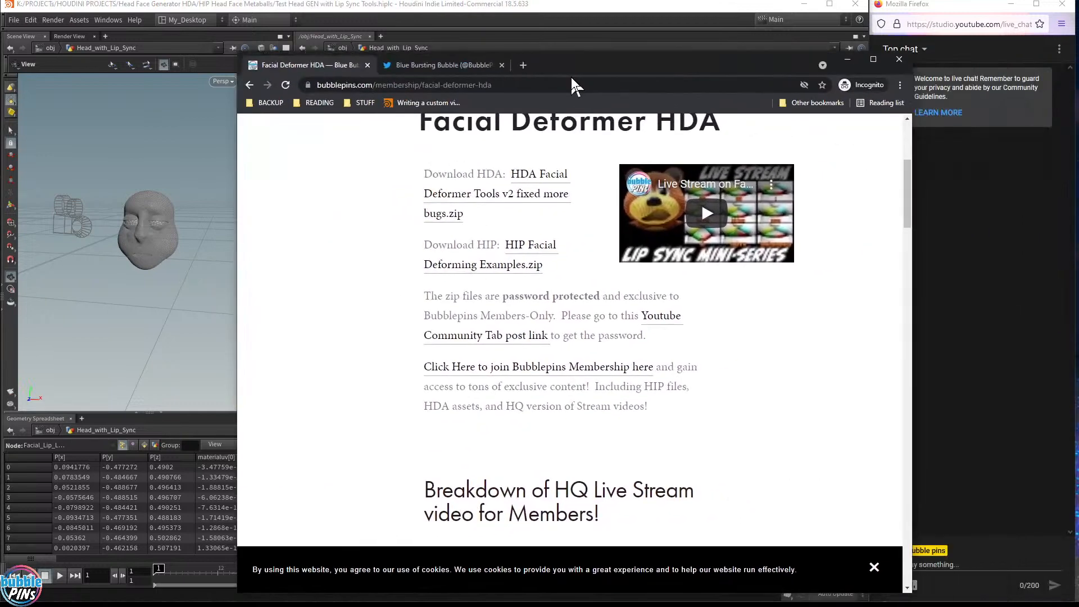
scroll(730, 360, "down", 10)
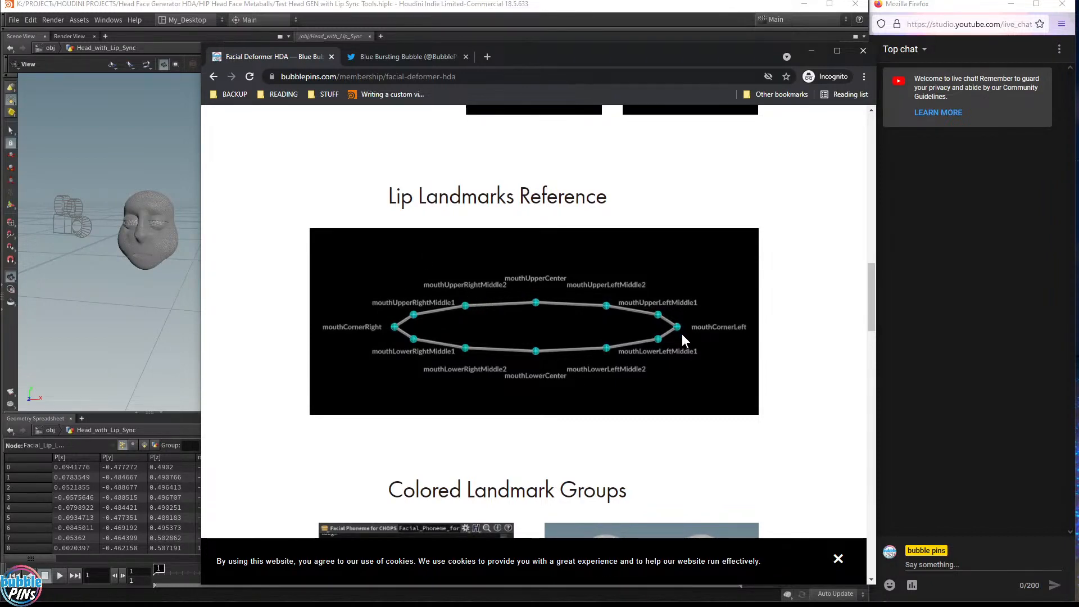
left_click(810, 51)
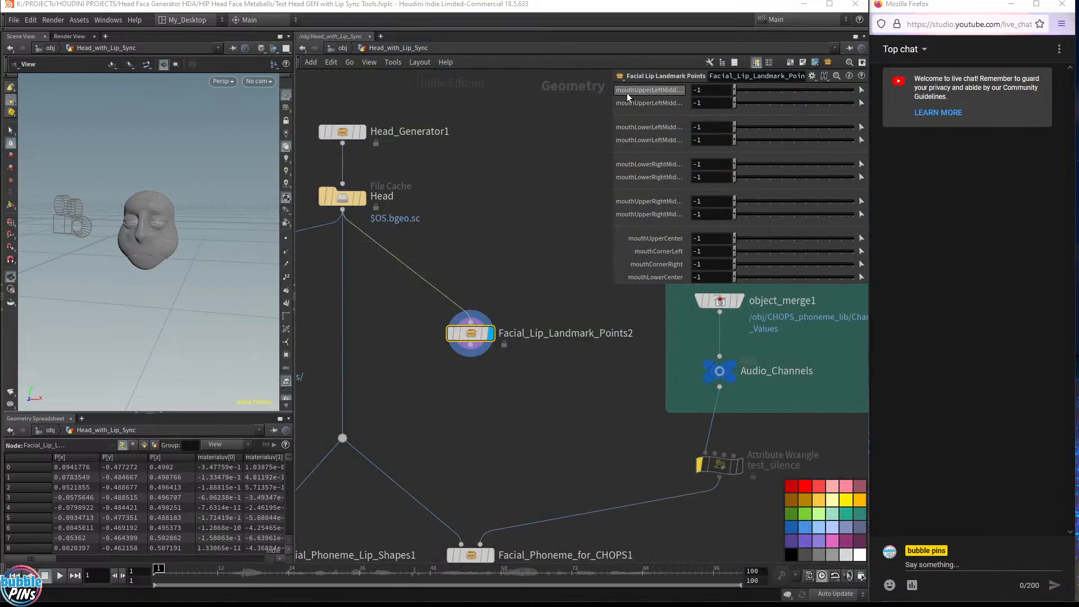
Set mouthUpperLeftMiddle1 by picking point 11800 on the upper lip in the viewport
left_click(861, 90)
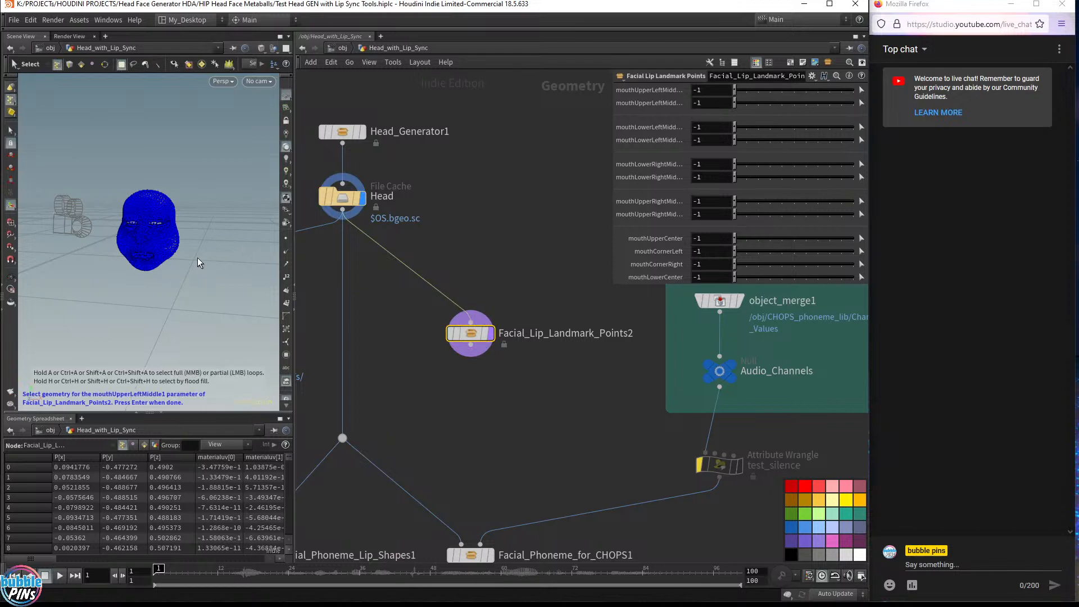
left_click_drag(199, 259, 198, 244, "alt")
mouse_move(150, 267)
middle_mouse_down("alt")
mouse_move(366, 241)
mouse_move(147, 262)
middle_mouse_up("alt")
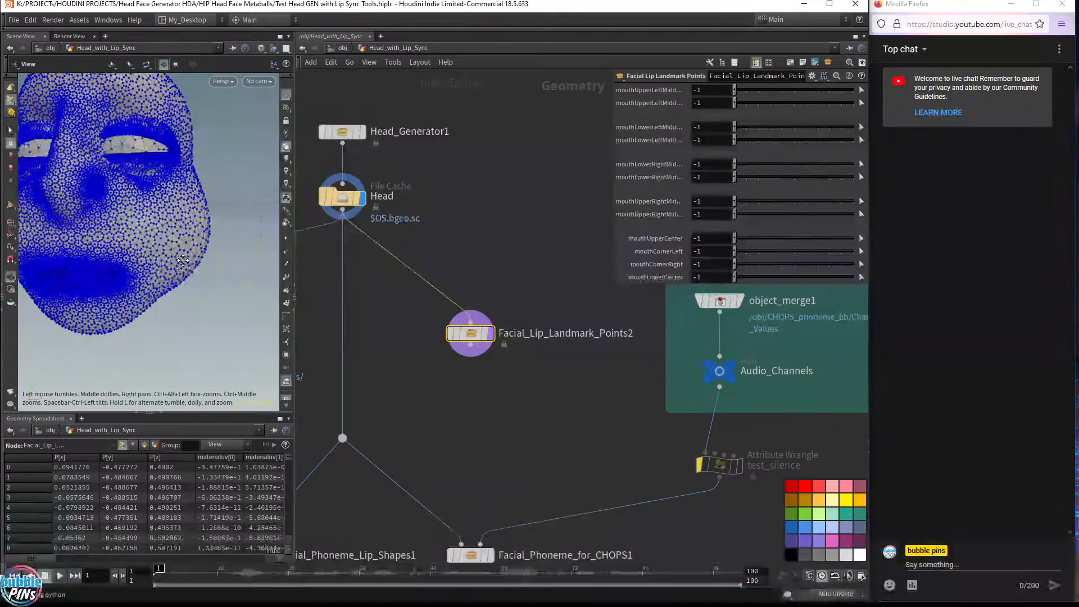
right_click_drag(147, 262, 197, 261, "alt")
mouse_move(1078, 55)
left_mouse_down()
mouse_move(511, 50)
mouse_move(513, 73)
mouse_move(1078, 46)
left_mouse_up()
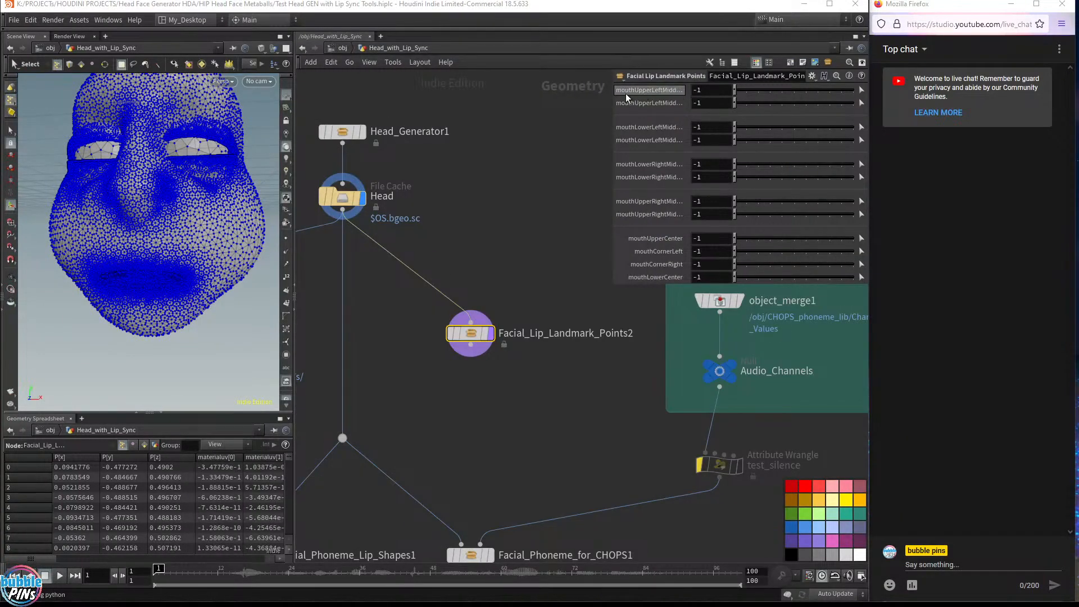
left_click(675, 93)
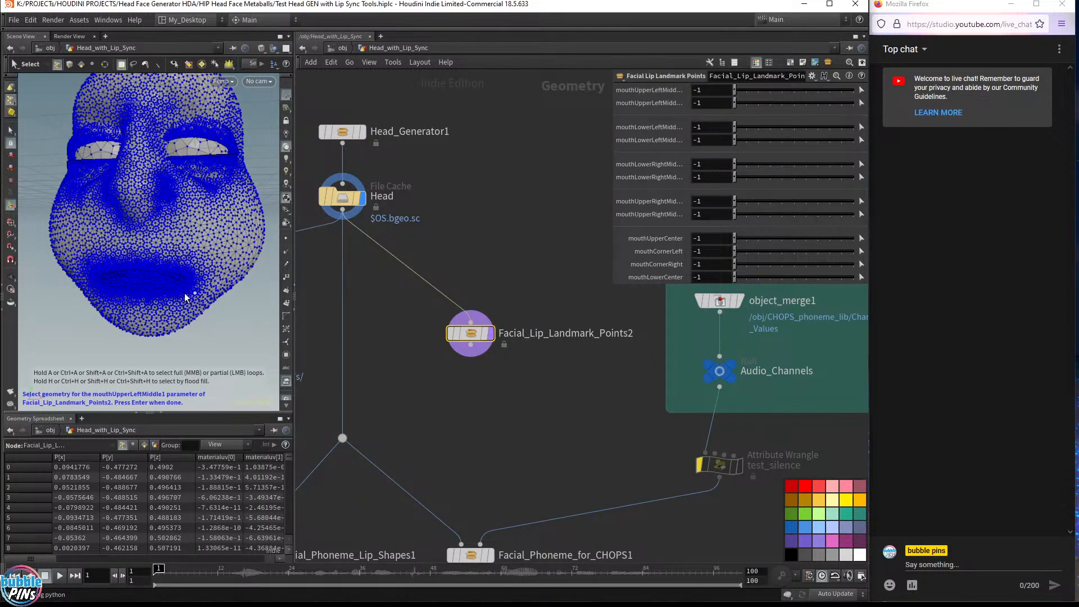
mouse_move(180, 278)
middle_mouse_down("alt")
mouse_move(228, 275)
mouse_move(195, 275)
middle_mouse_up("alt")
right_click_drag(172, 277, 199, 288, "alt")
left_click_drag(199, 288, 211, 270, "alt")
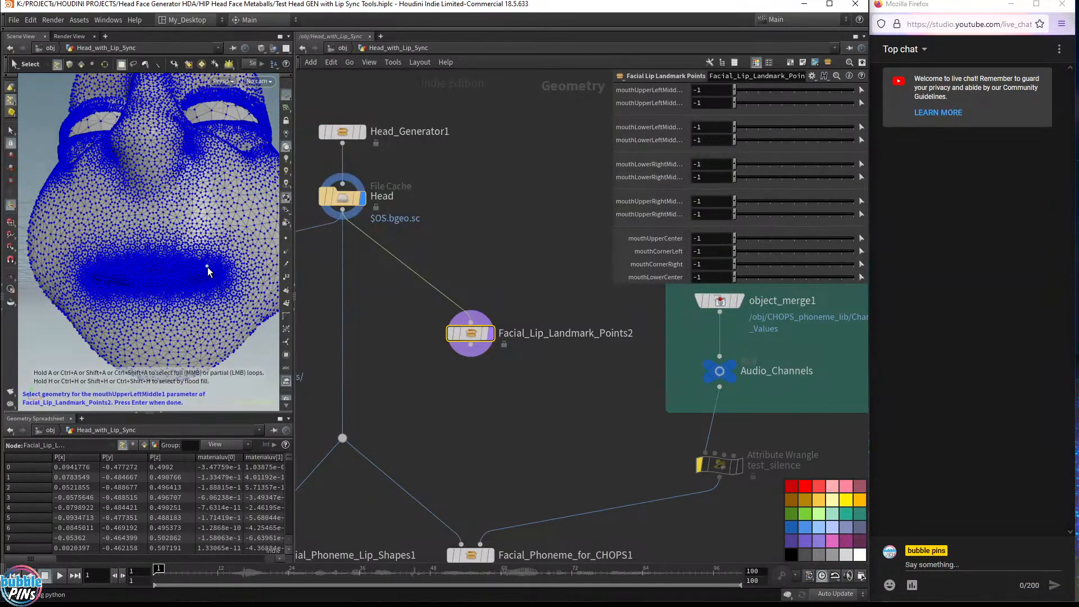
left_click(214, 272)
key("Return")
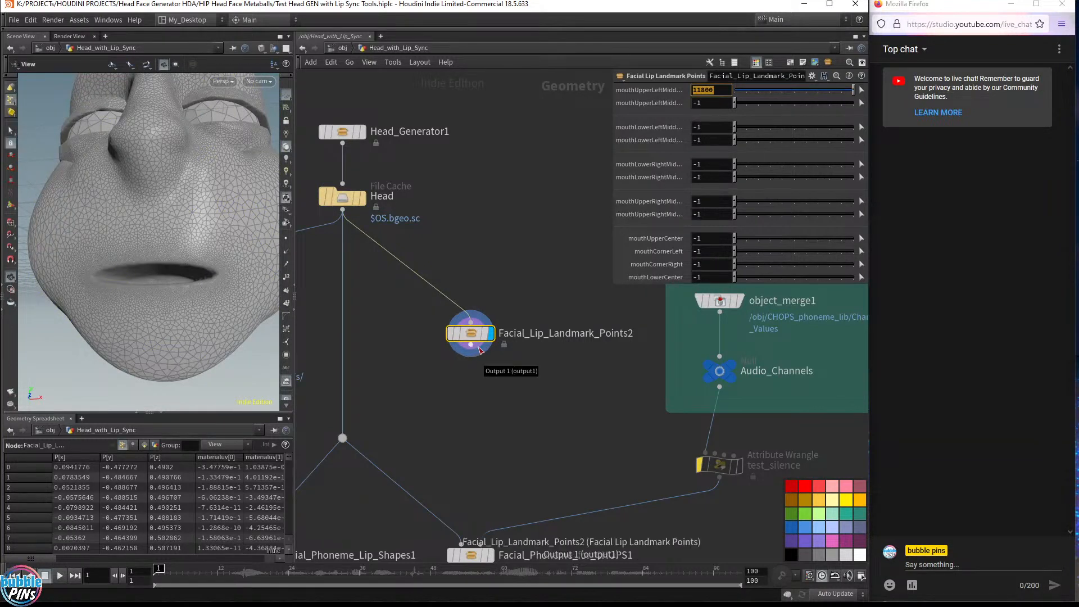
Move the Facial_Lip_Landmark_Points2 node closer to the Head file cache in the network
left_click_drag(224, 192, 219, 205)
middle_click_drag(219, 204, 133, 252)
mouse_move(478, 355)
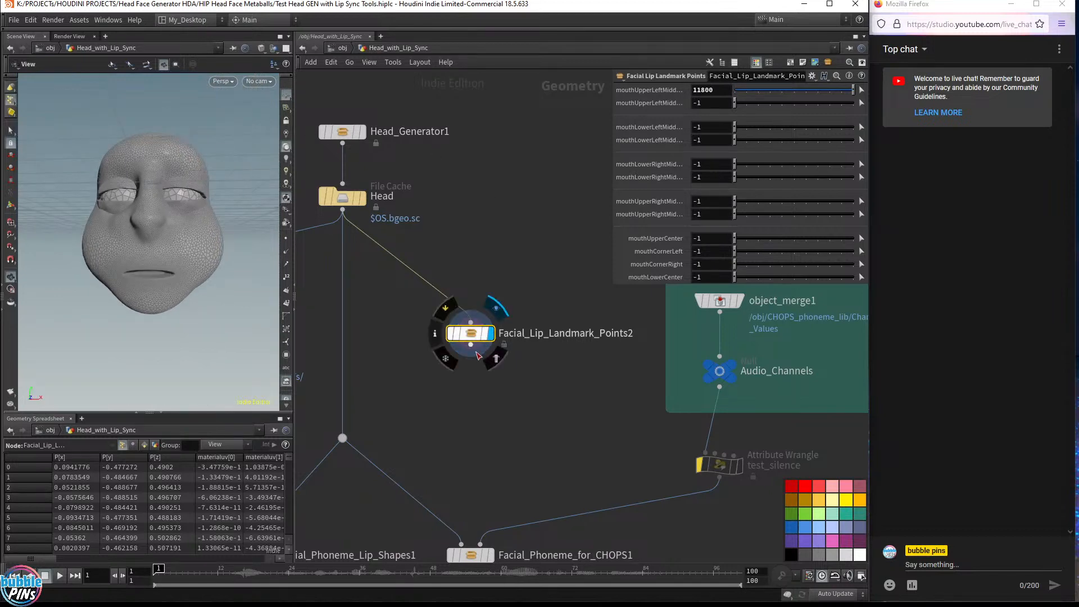
left_click_drag(475, 339, 539, 278)
middle_click_drag(435, 279, 527, 378)
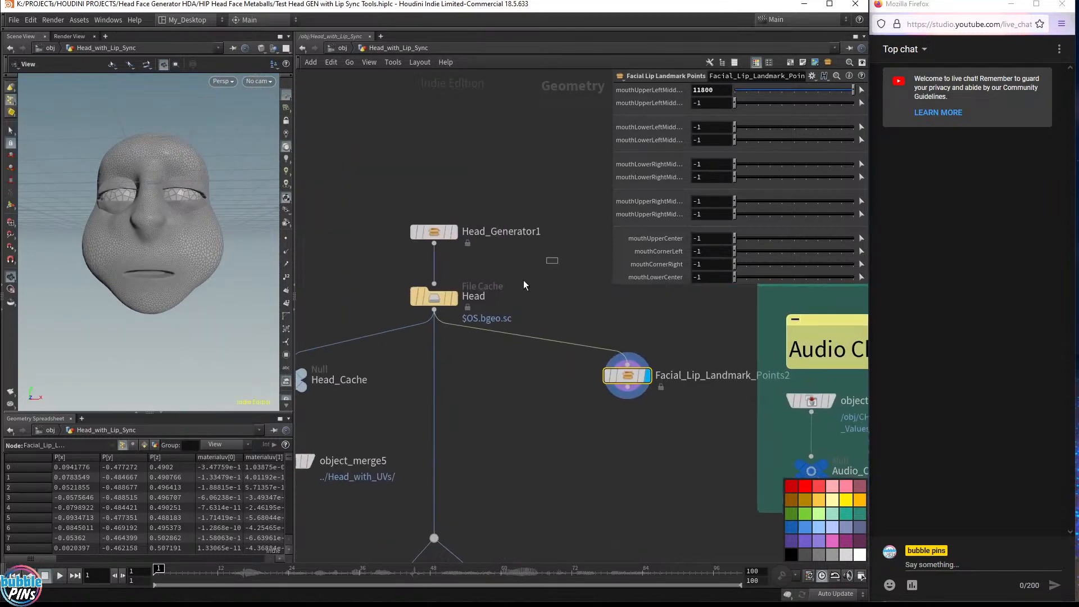
left_click_drag(523, 280, 384, 366)
left_click_drag(690, 345, 543, 463)
middle_click_drag(609, 460, 516, 456)
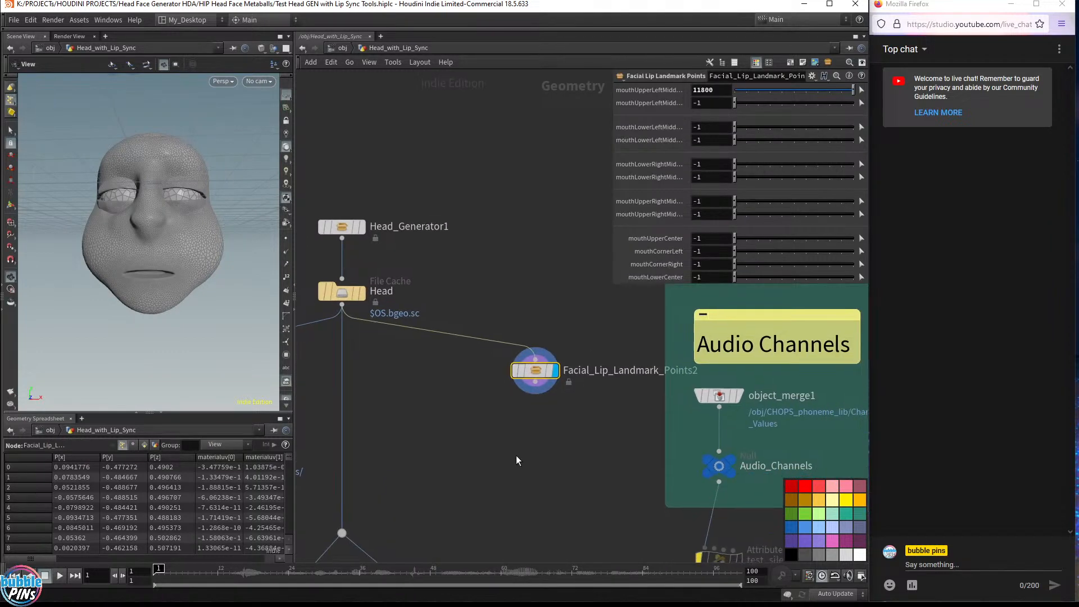
left_click_drag(588, 341, 502, 411)
middle_click_drag(560, 459, 559, 312)
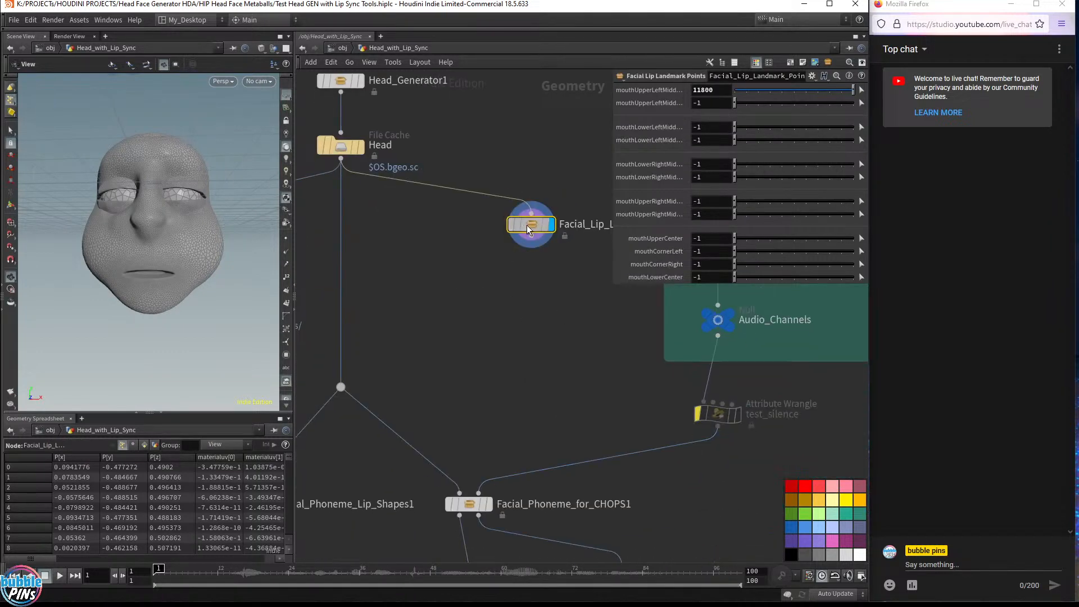
left_click_drag(536, 227, 471, 264)
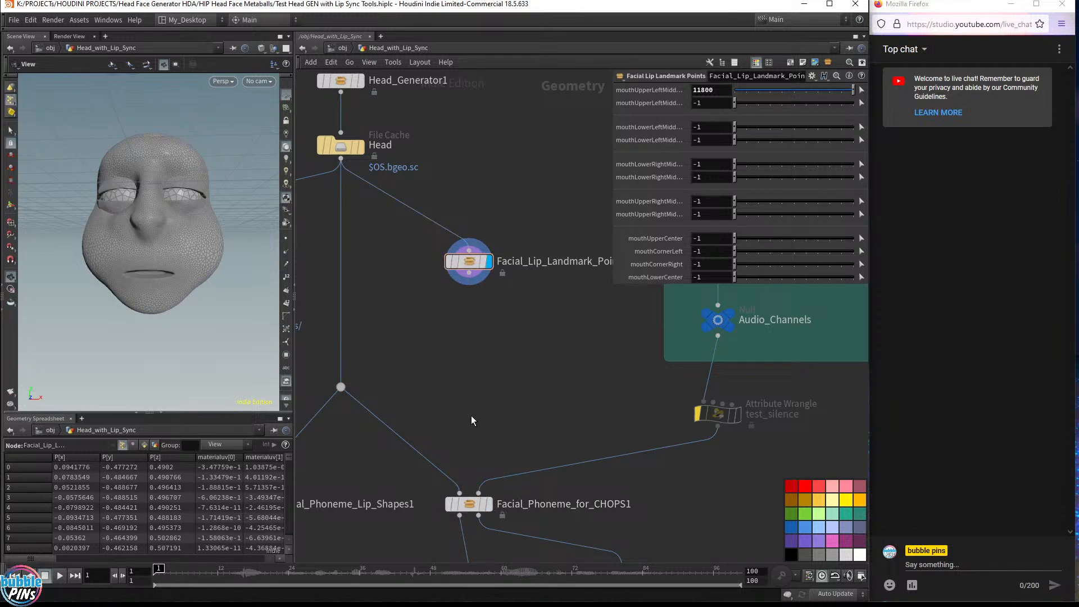
Inspect the Facial_Phoneme_for_CHOPS1 node's parameters and the mouth of its output in the viewport
left_click(469, 505)
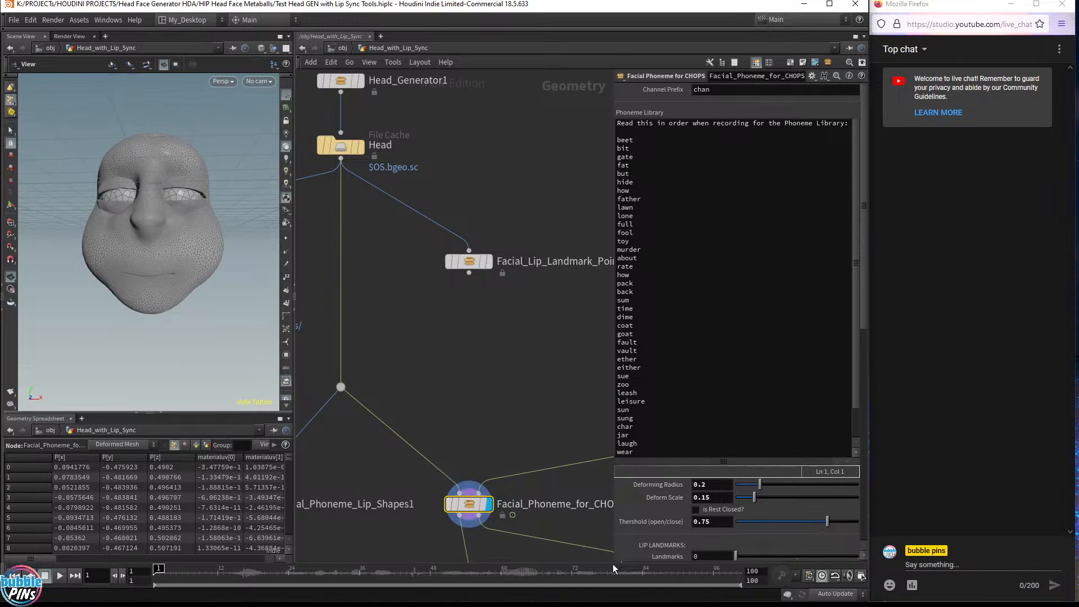
left_click_drag(615, 561, 609, 410)
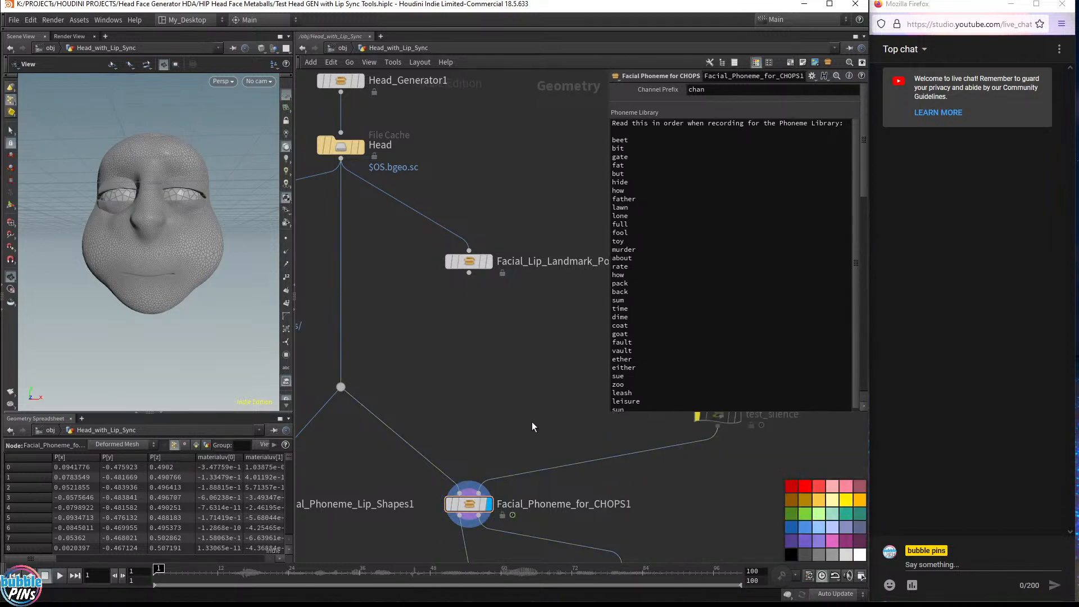
middle_click_drag(461, 393, 423, 303)
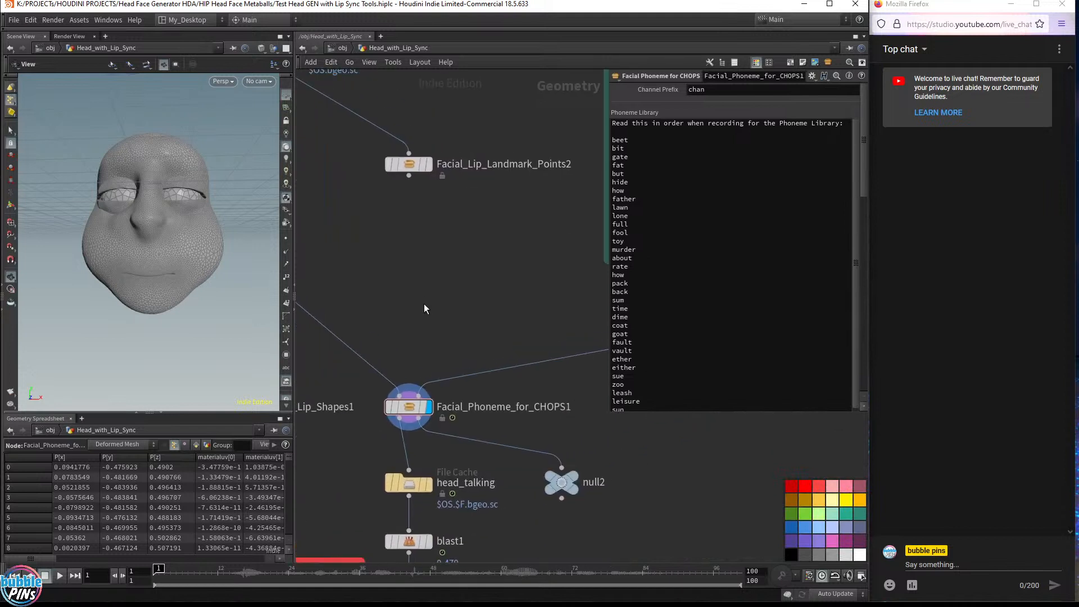
mouse_move(432, 482)
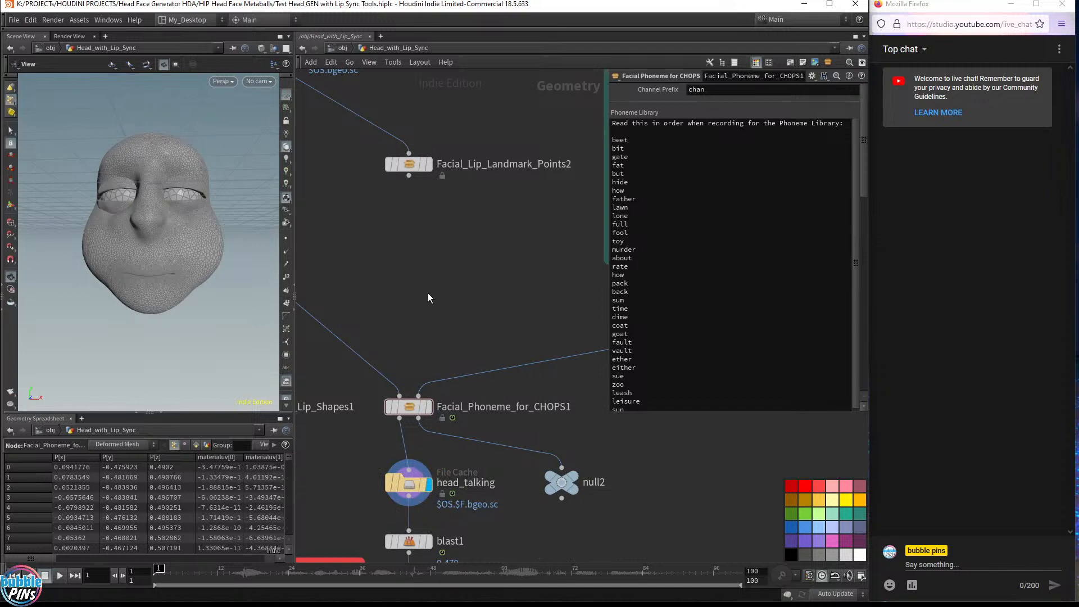
middle_click_drag(409, 243, 532, 362)
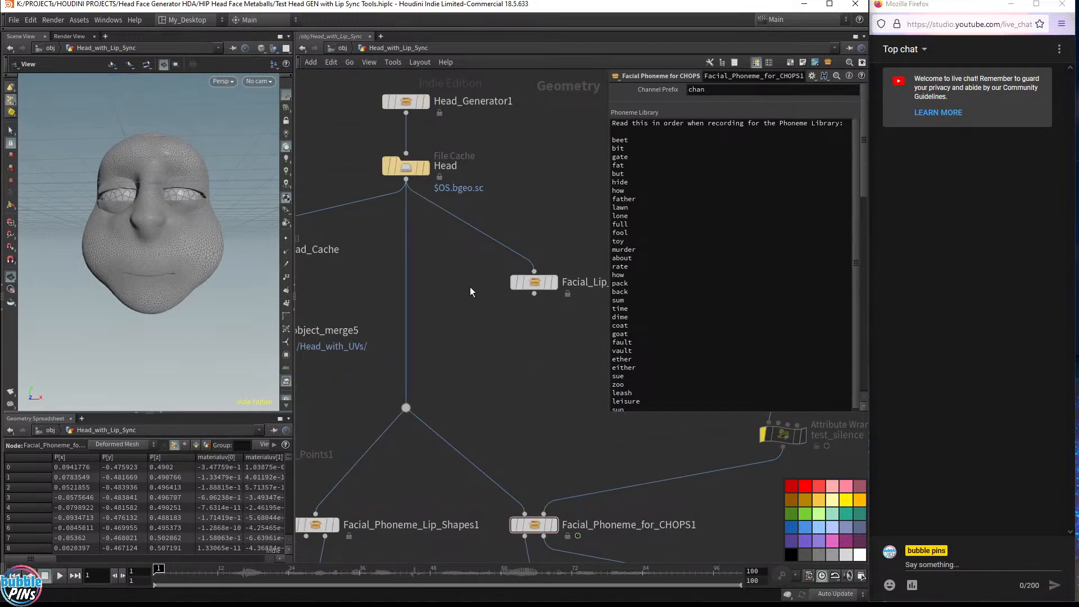
middle_click_drag(140, 274, 191, 271)
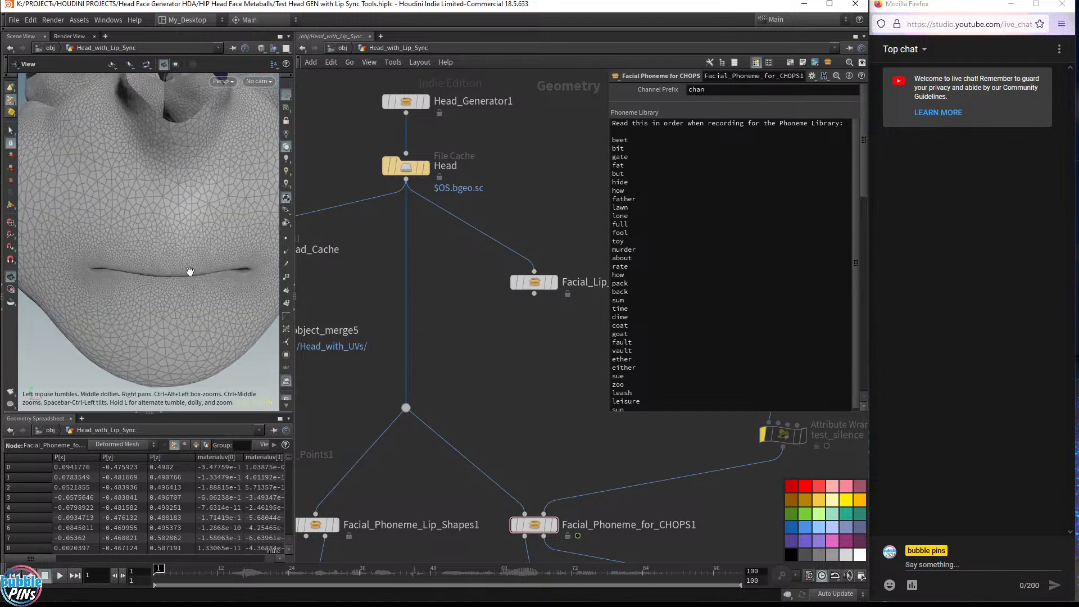
middle_click_drag(207, 199, 160, 264)
Compare the Head file cache and the Facial_Lip_Landmark_Points2 outputs in the viewport
left_click(410, 167)
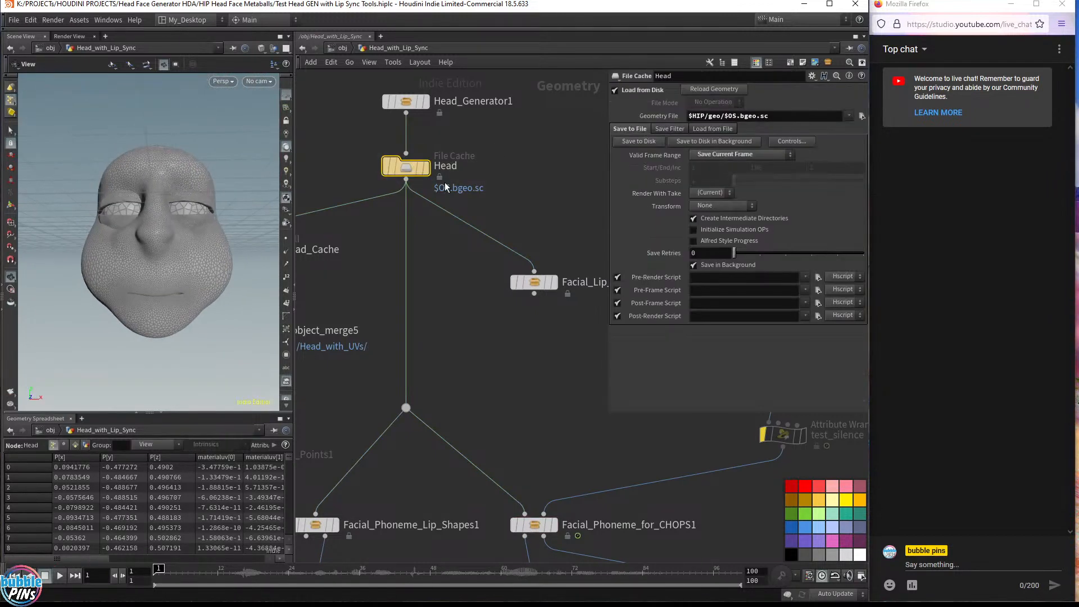
left_click(428, 169)
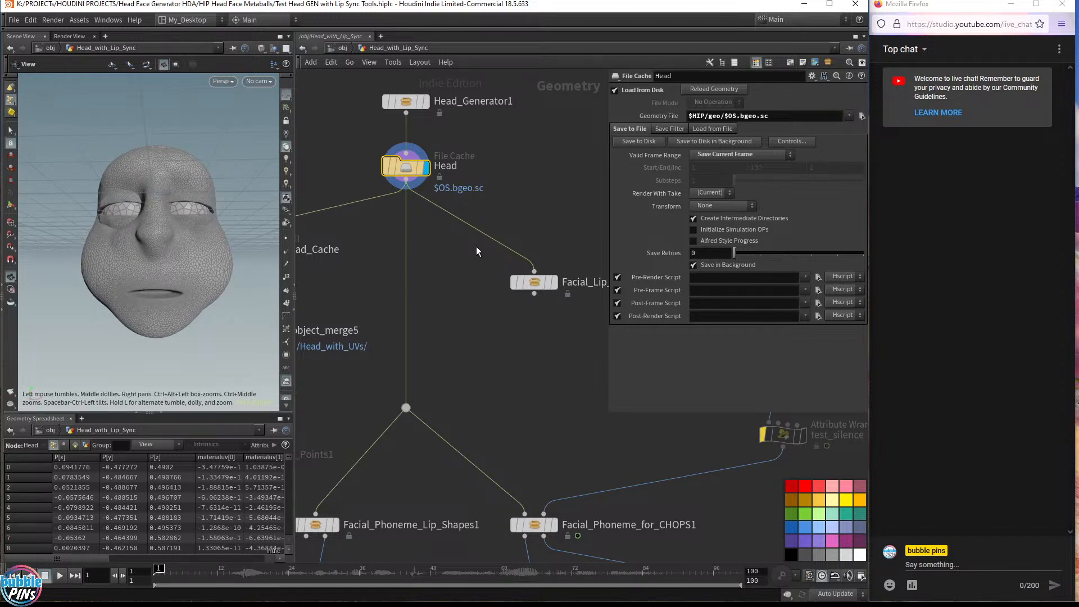
left_click_drag(497, 310, 579, 249)
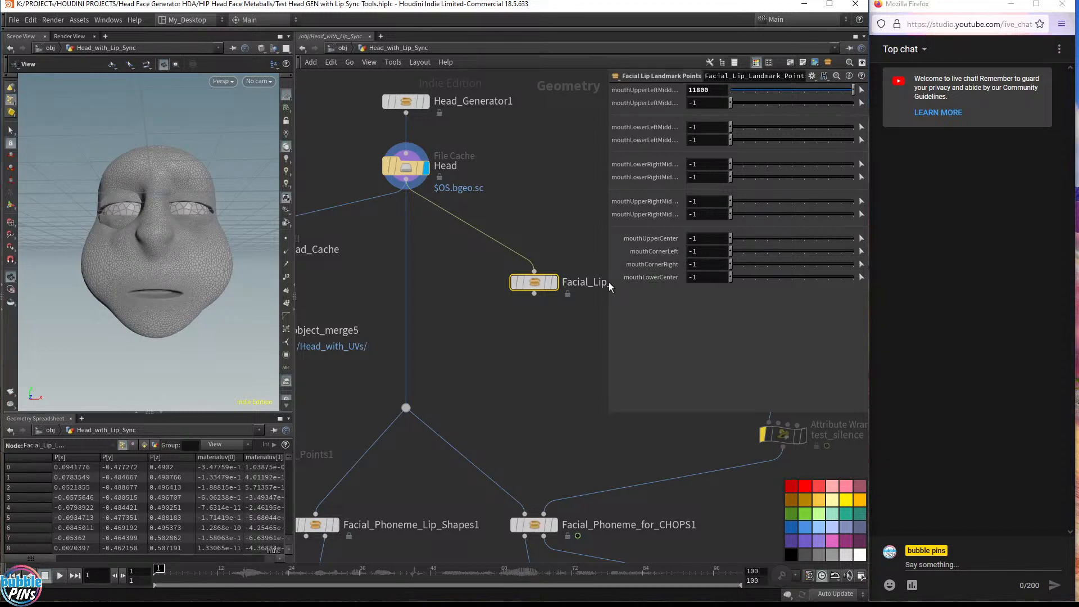
left_click_drag(456, 255, 380, 142)
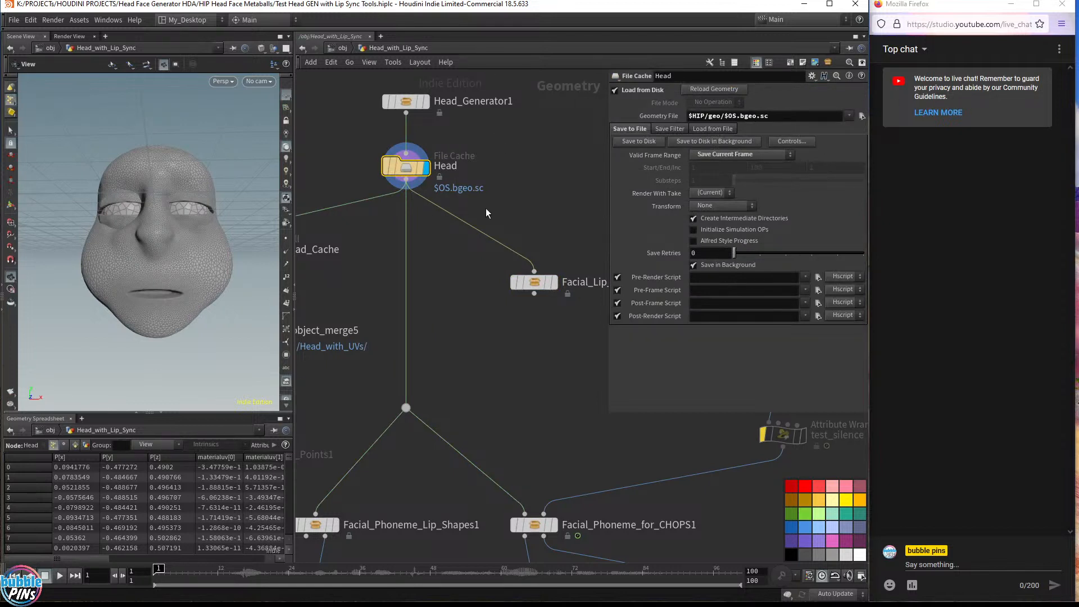
middle_click_drag(530, 159, 511, 213)
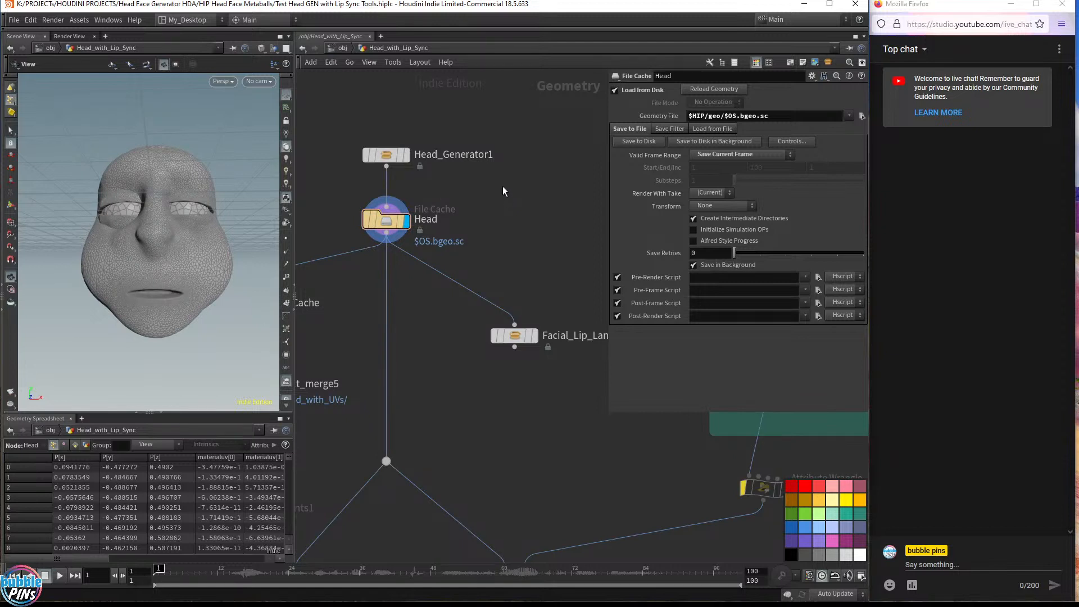
scroll(511, 170, "down", 3)
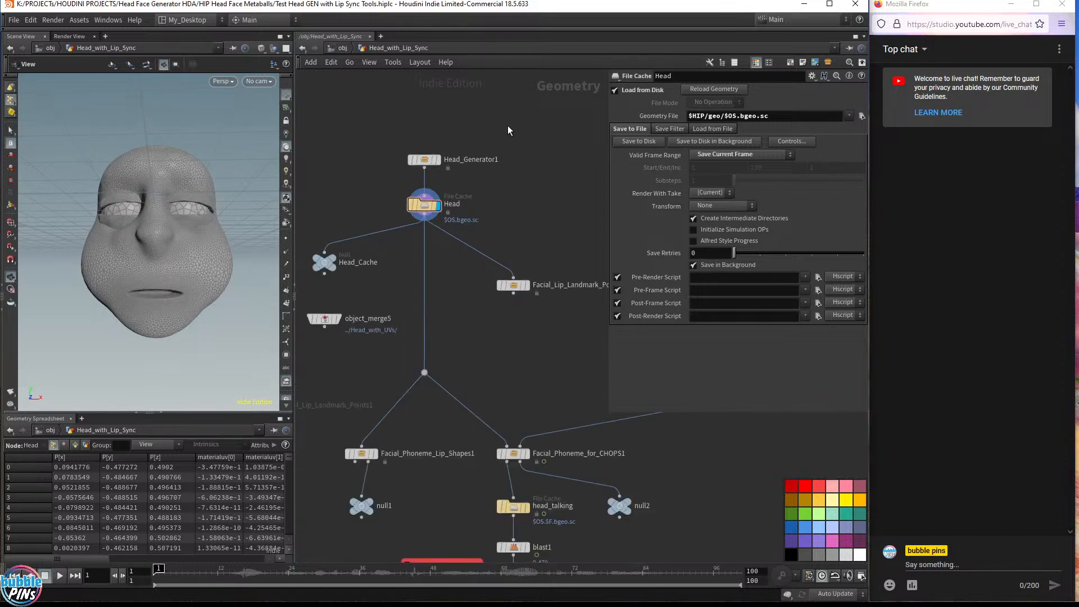
middle_click_drag(508, 126, 499, 221)
Add a Head Alien RANDOM Generator node to the Head_with_Lip_Sync network
key("Tab")
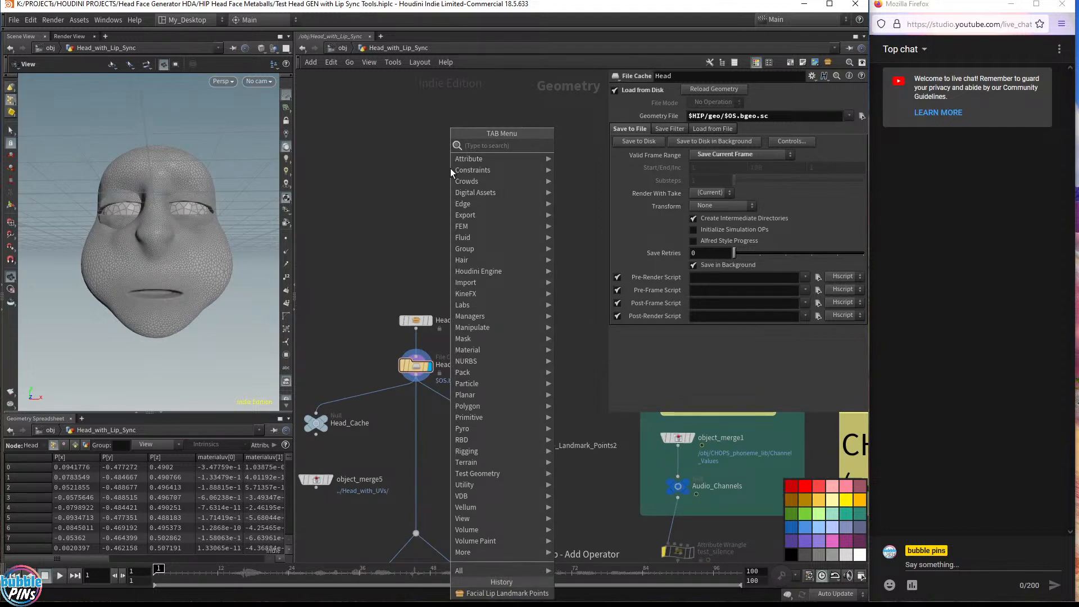
type("head")
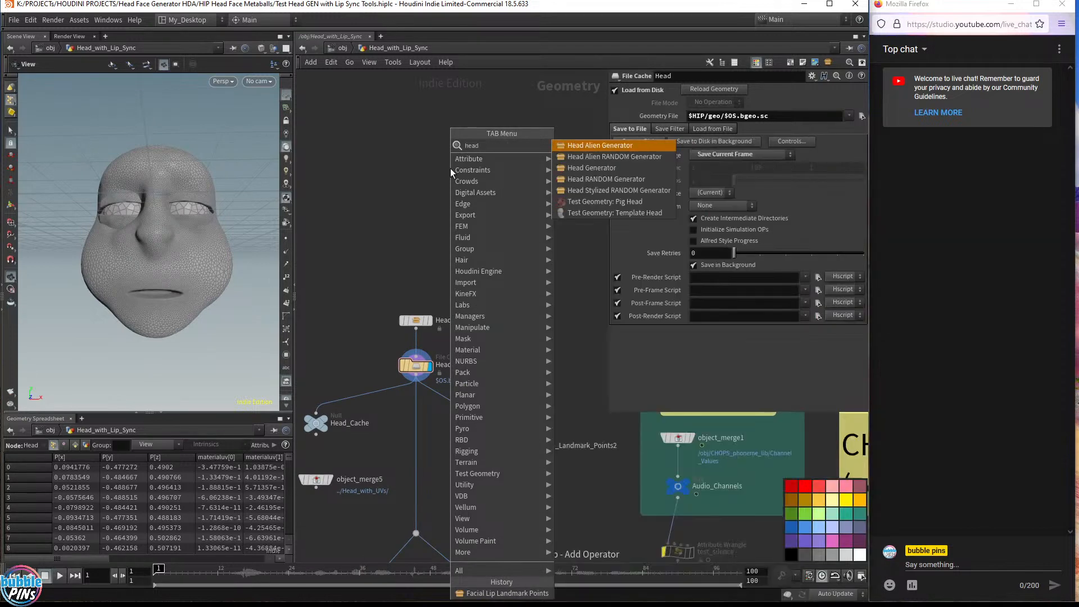
key("Down")
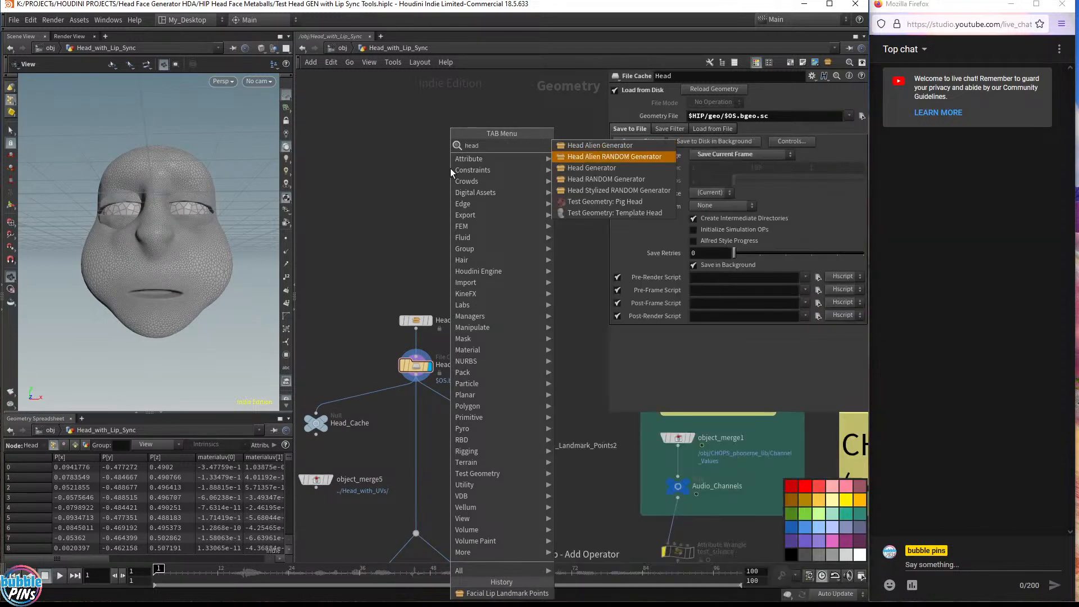
key("Down")
key("Down")
key("Up")
key("Up")
key("Up")
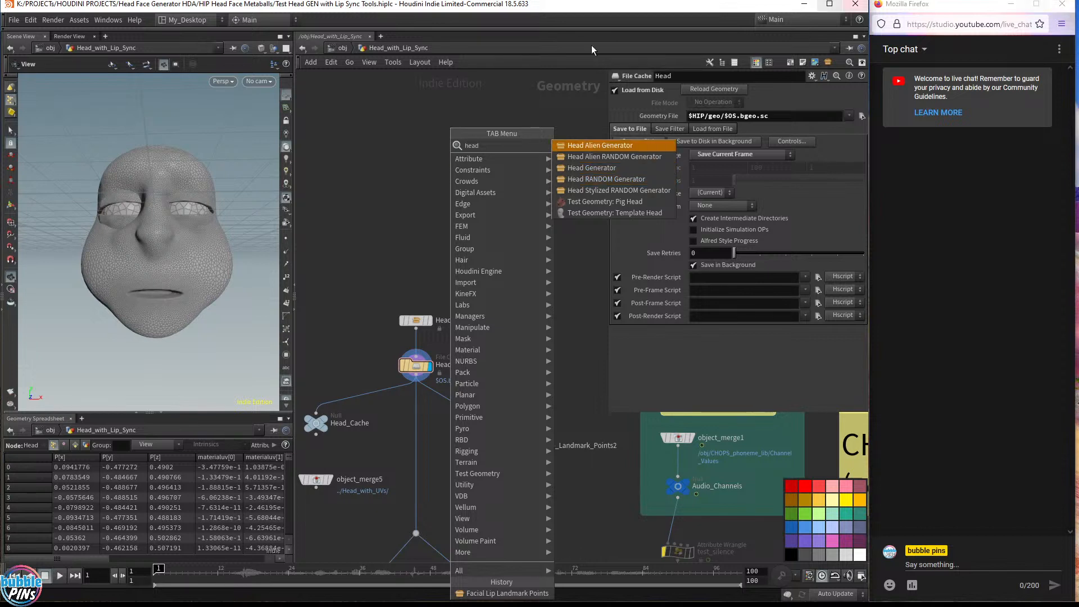
left_click(588, 157)
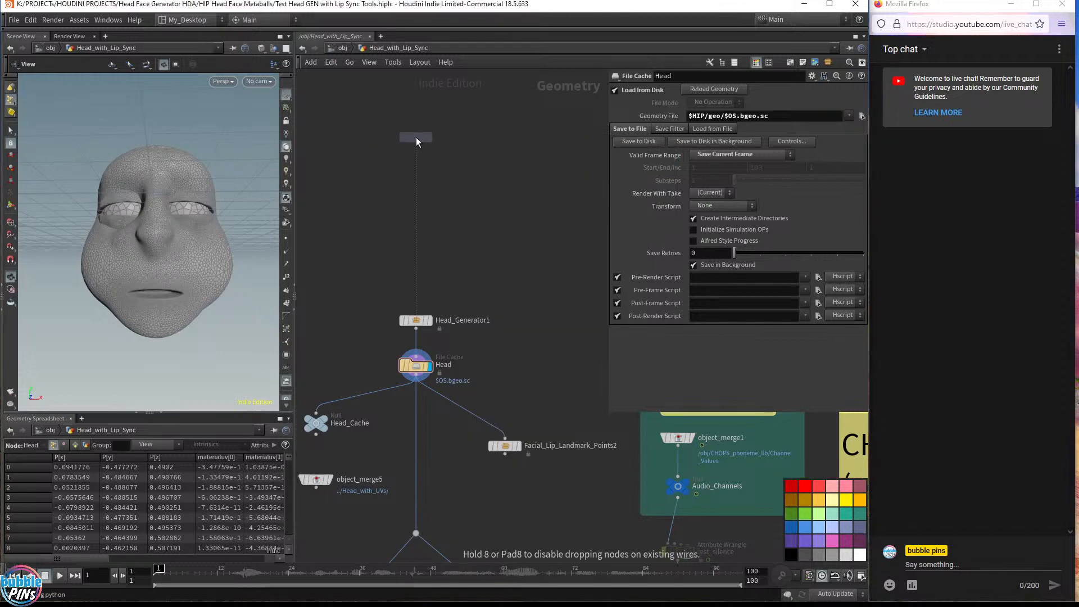
left_click(416, 137)
Set the generator's Random Seed to the expression $F
middle_click_drag(459, 170, 468, 294)
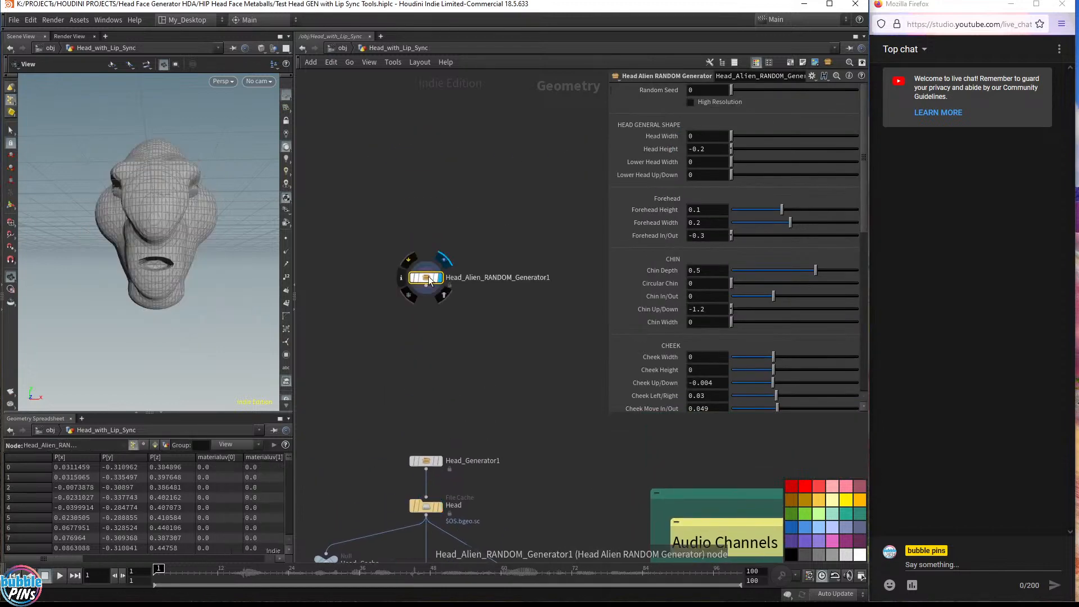
left_click_drag(168, 230, 212, 235)
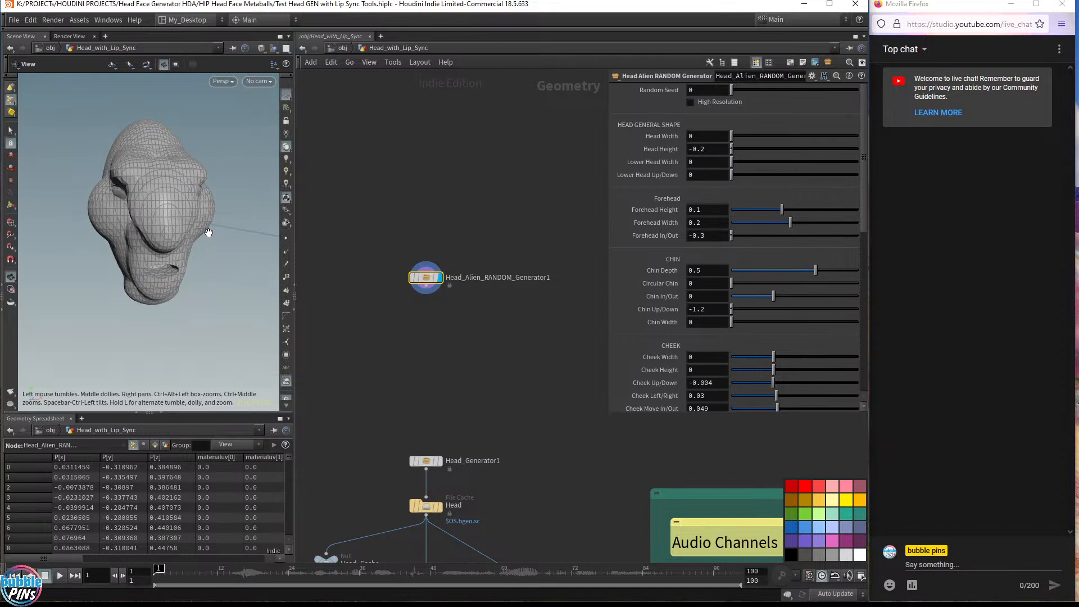
scroll(483, 316, "up", 3)
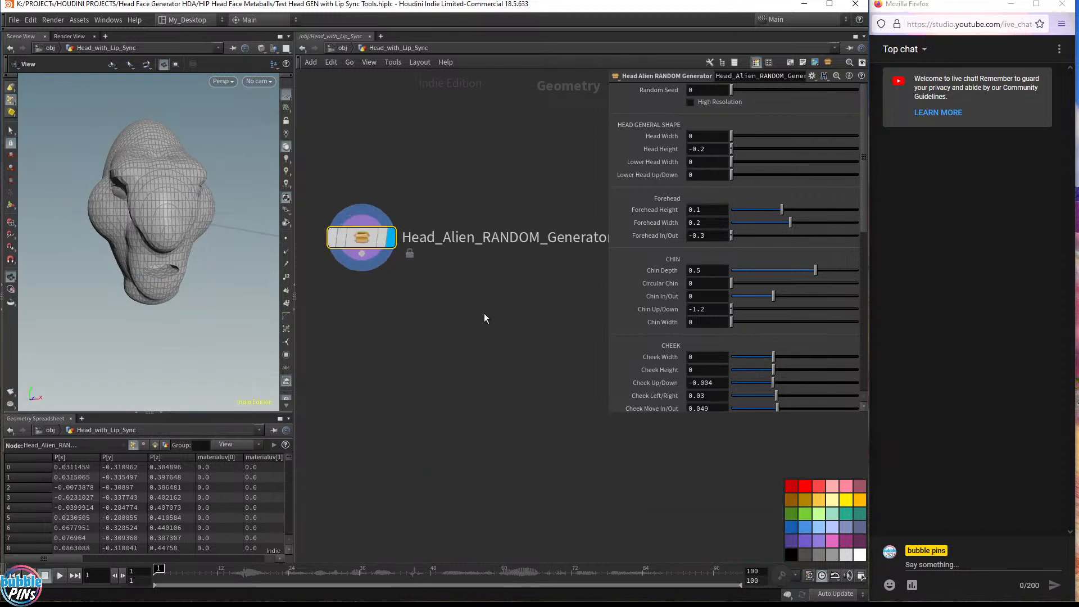
middle_click_drag(416, 312, 447, 528)
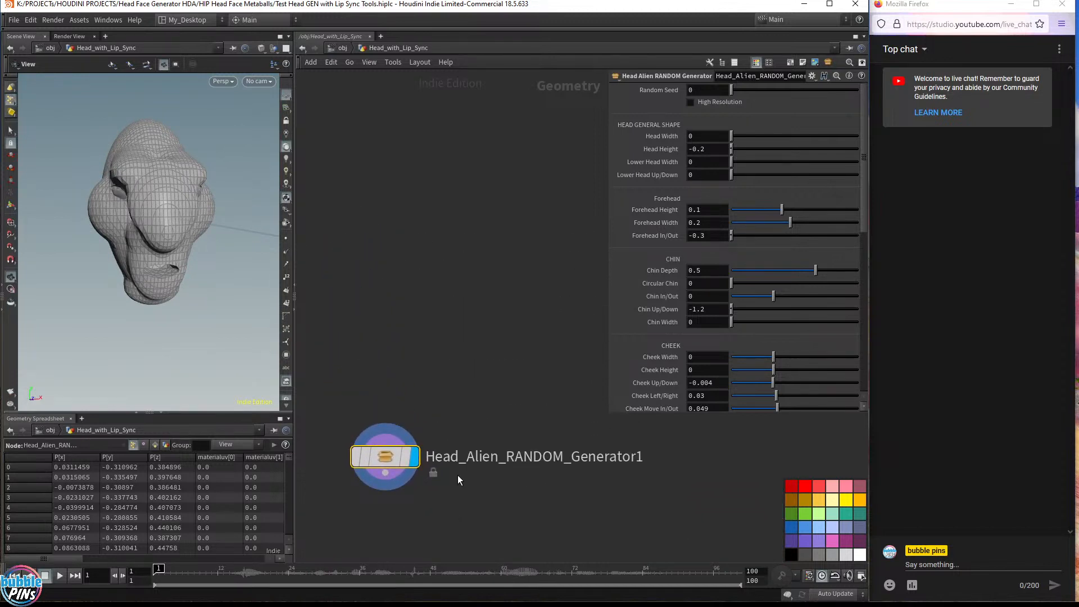
left_click_drag(241, 212, 213, 229)
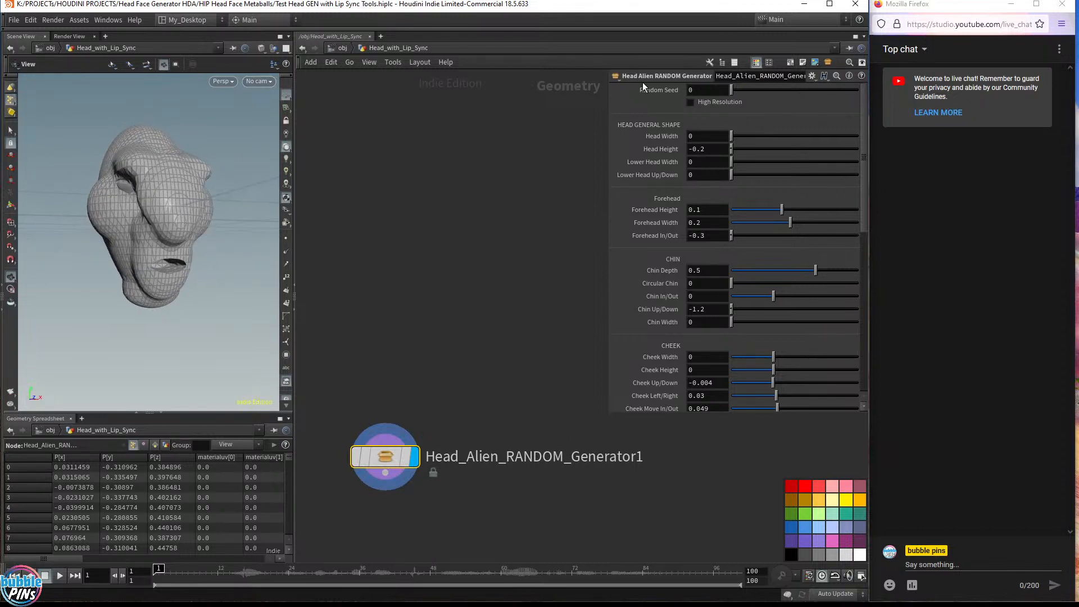
left_click(704, 91)
type("$F")
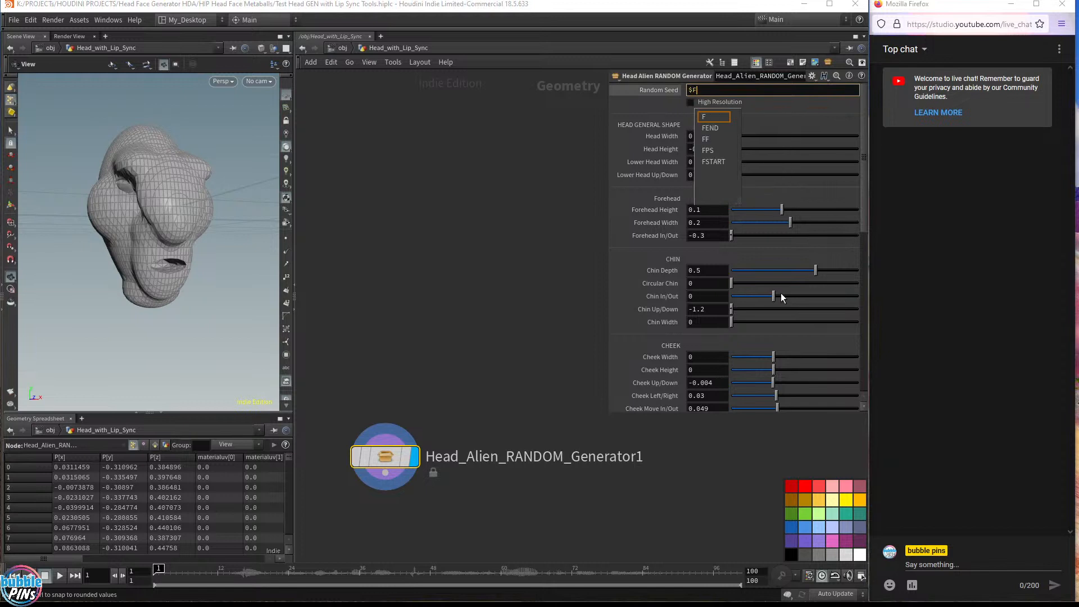
left_click(780, 295)
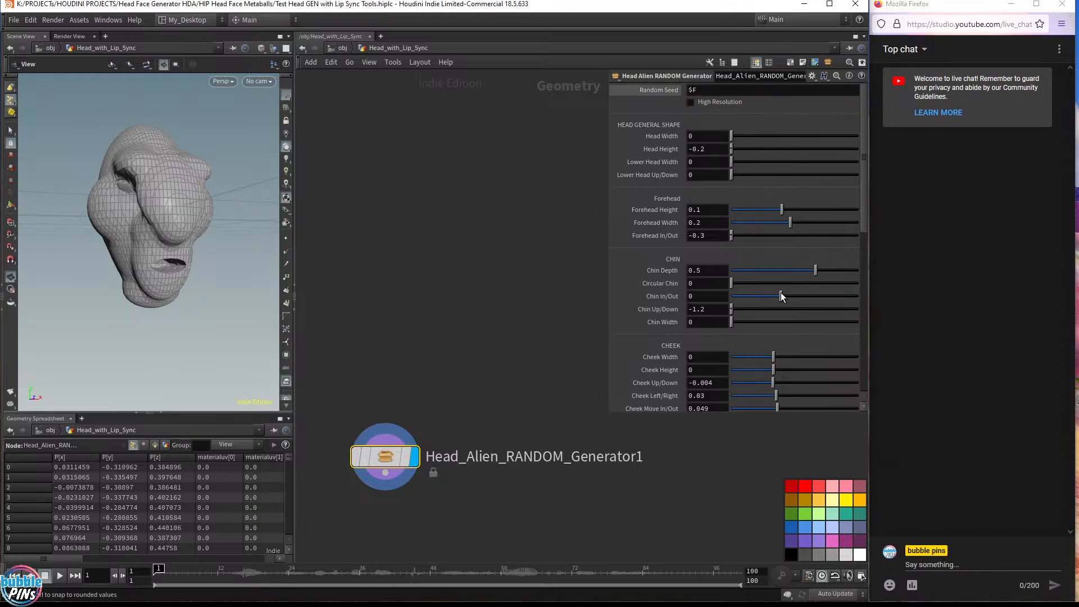
Change the Random Seed to a fixed value of 2.4
left_click(664, 90, "ctrl+shift")
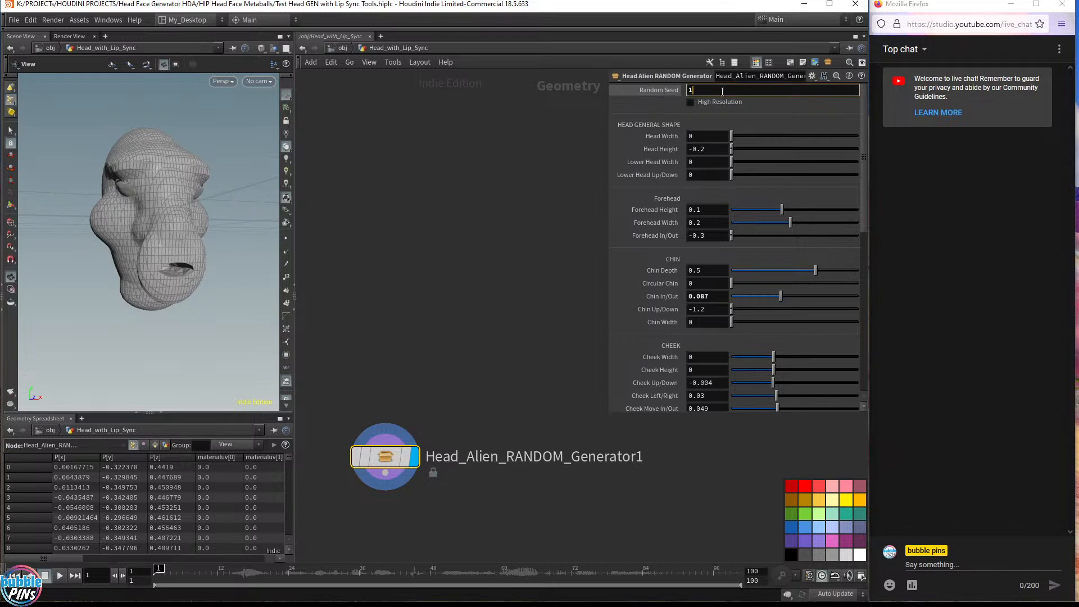
scroll(722, 92, "up", 7)
scroll(722, 91, "up", 7)
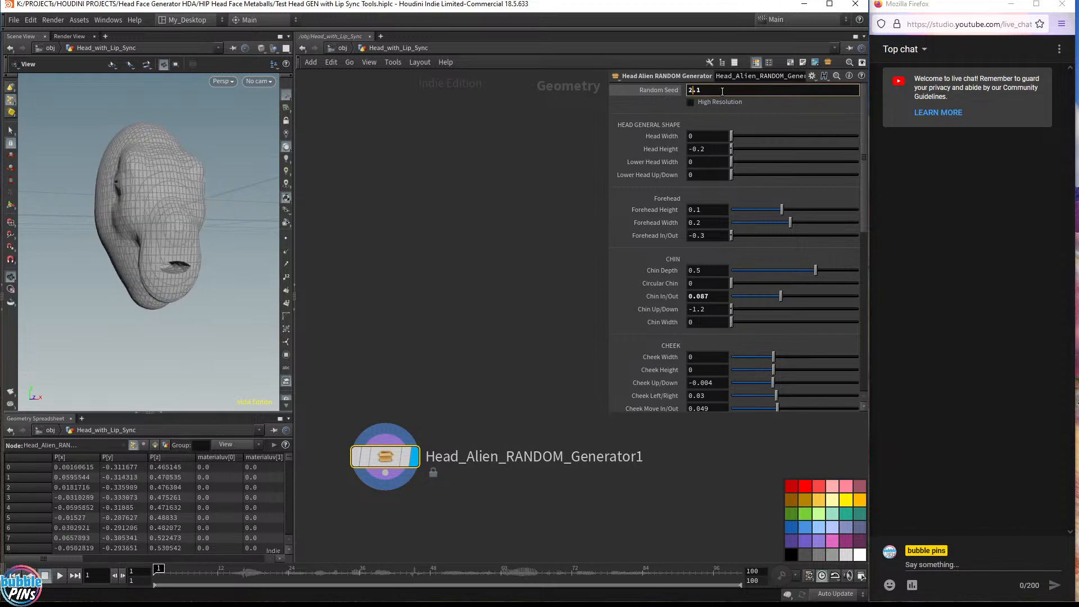
left_click(665, 89)
left_click_drag(140, 260, 199, 246)
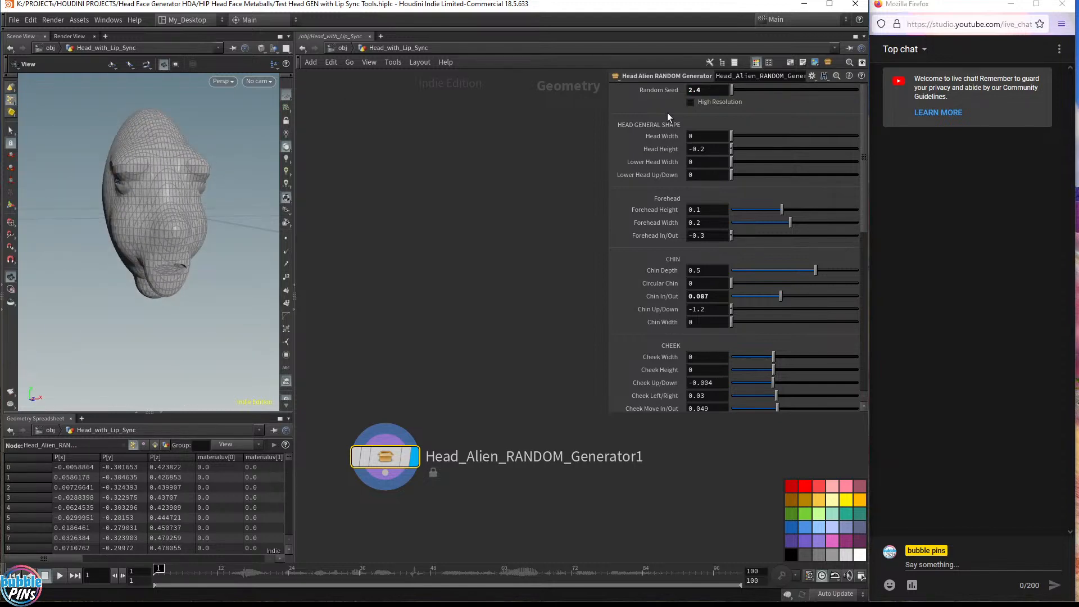
Set the Random Seed back to the expression $F
left_click_drag(709, 90, 635, 92)
type("$F")
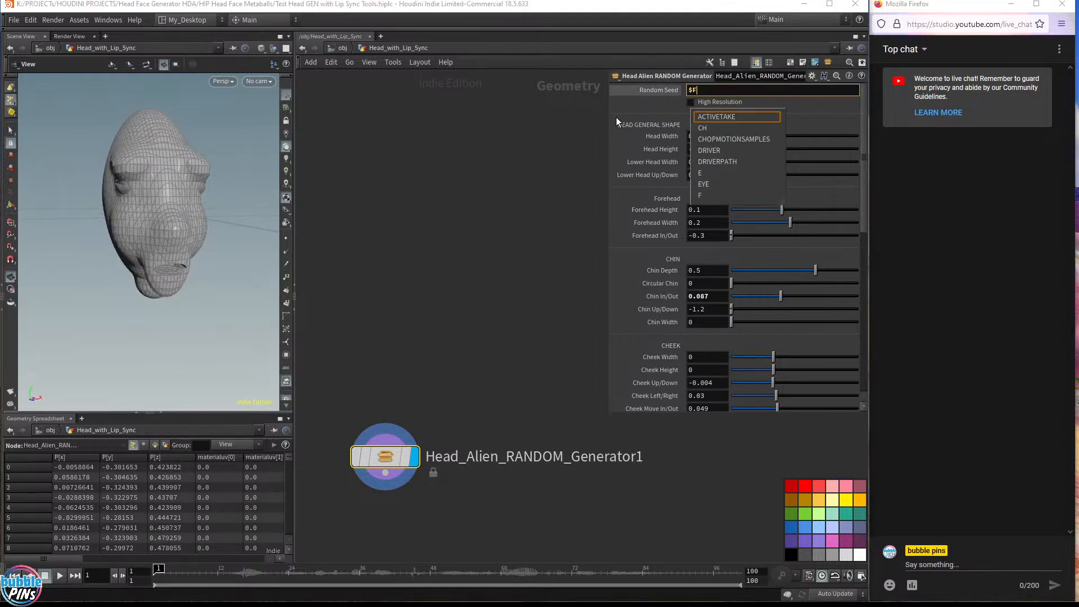
key("Return")
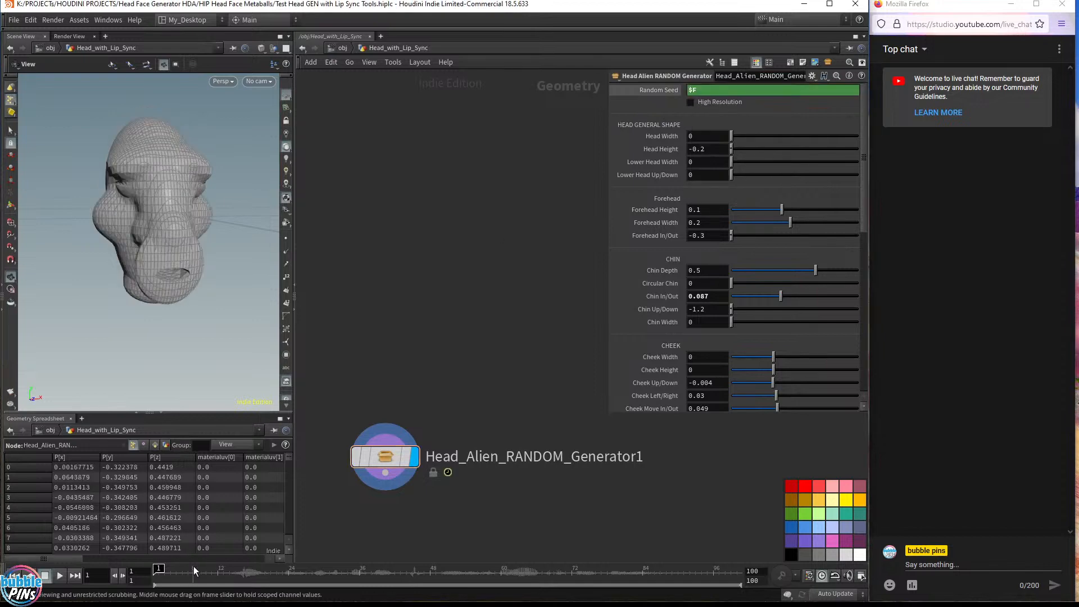
Scrub the timeline to frame 31 and inspect the generated head in wireframe and shaded views
left_click_drag(172, 576, 329, 576)
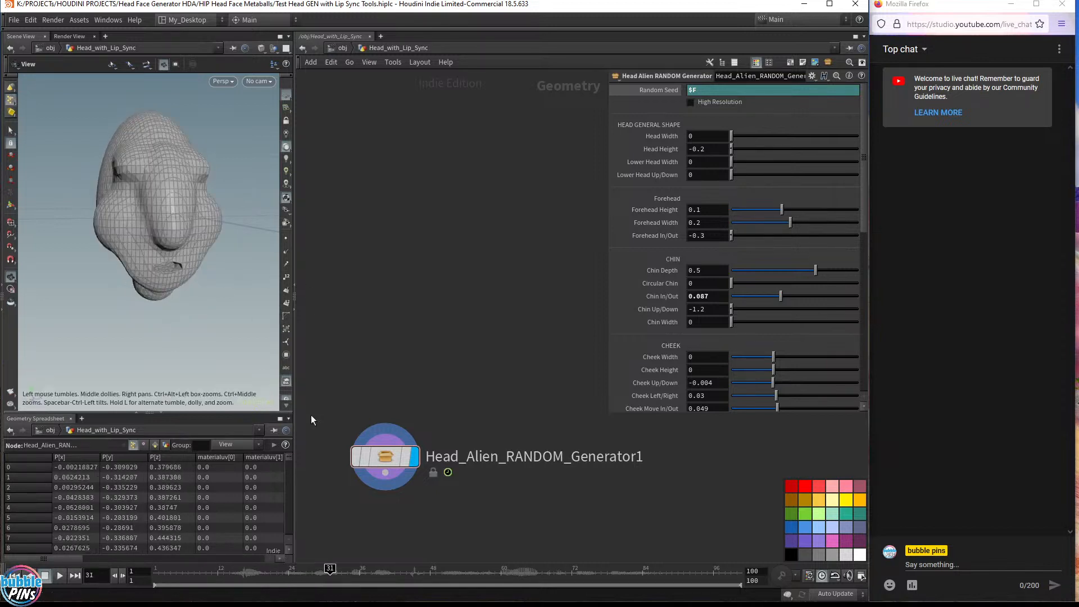
left_click_drag(135, 242, 160, 192)
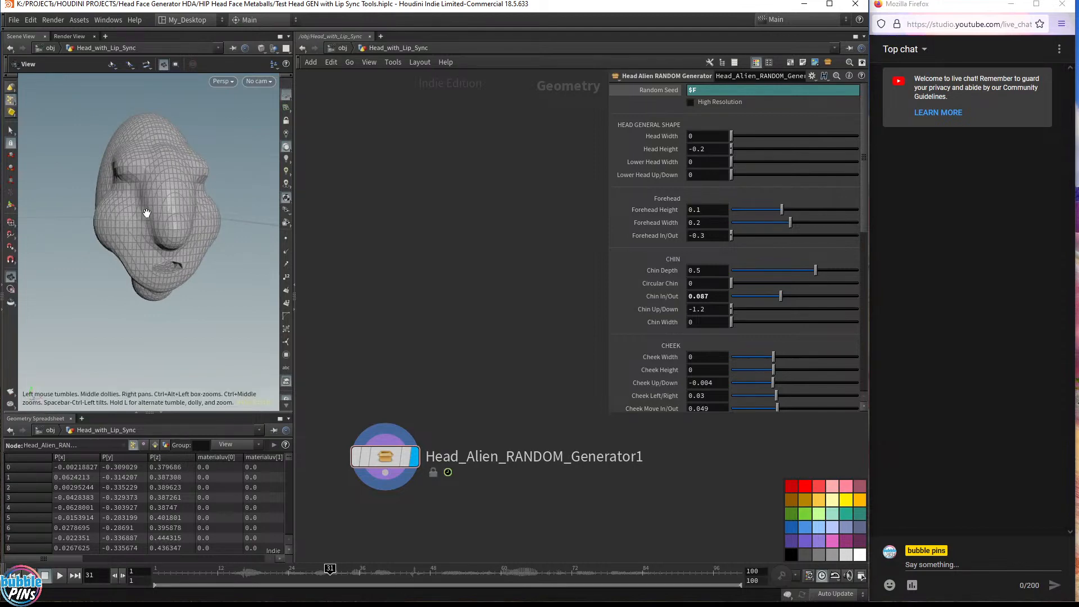
key("w")
mouse_move(106, 164)
middle_mouse_down()
mouse_move(116, 187)
mouse_move(238, 191)
middle_mouse_up()
scroll(239, 191, "down", 5)
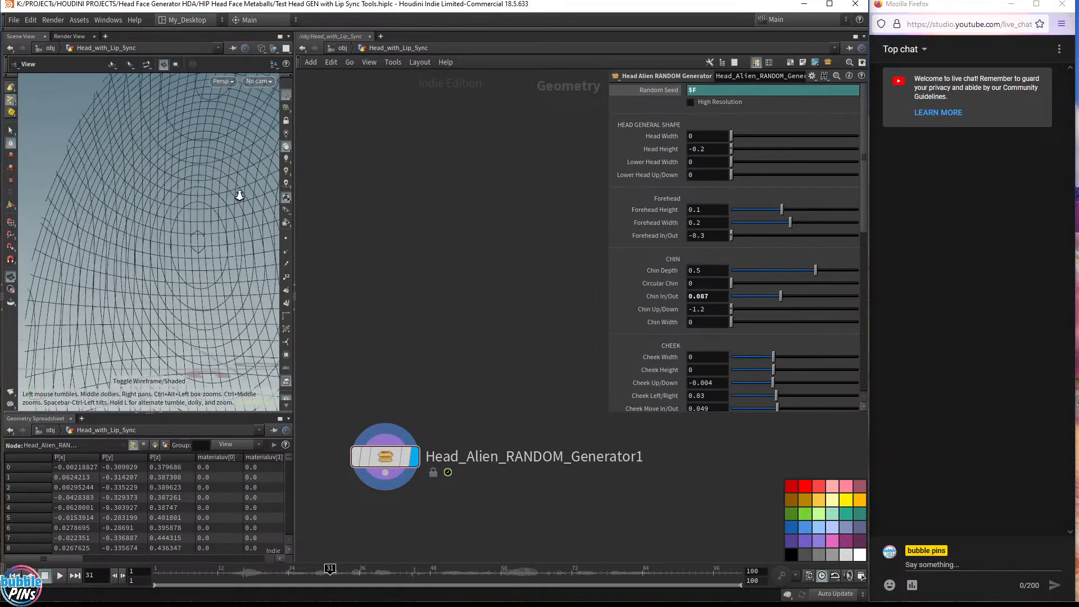
scroll(154, 180, "down", 5)
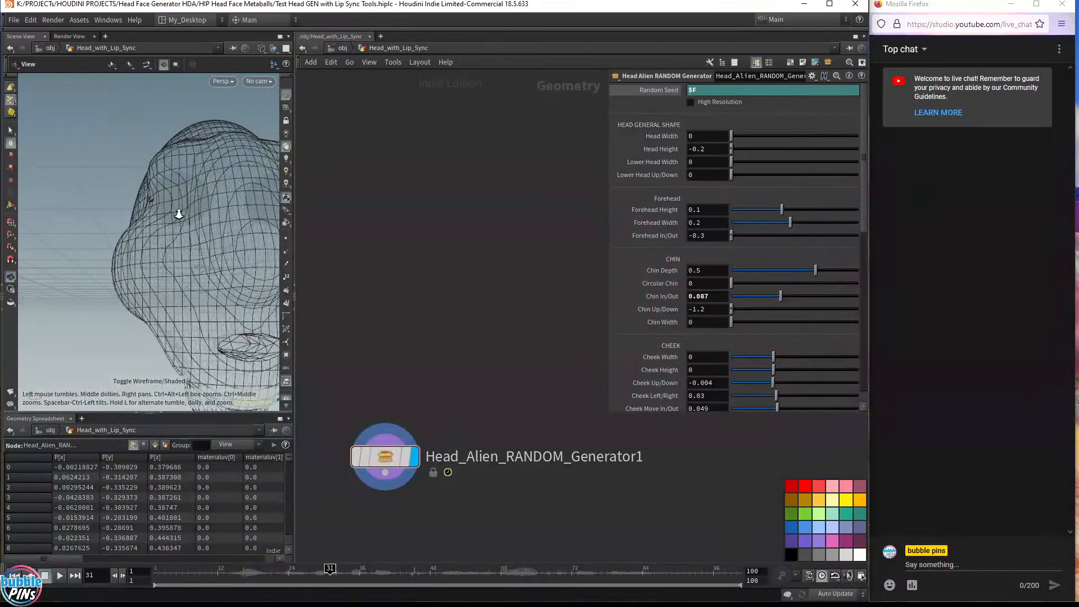
left_click_drag(168, 213, 193, 232)
key("w")
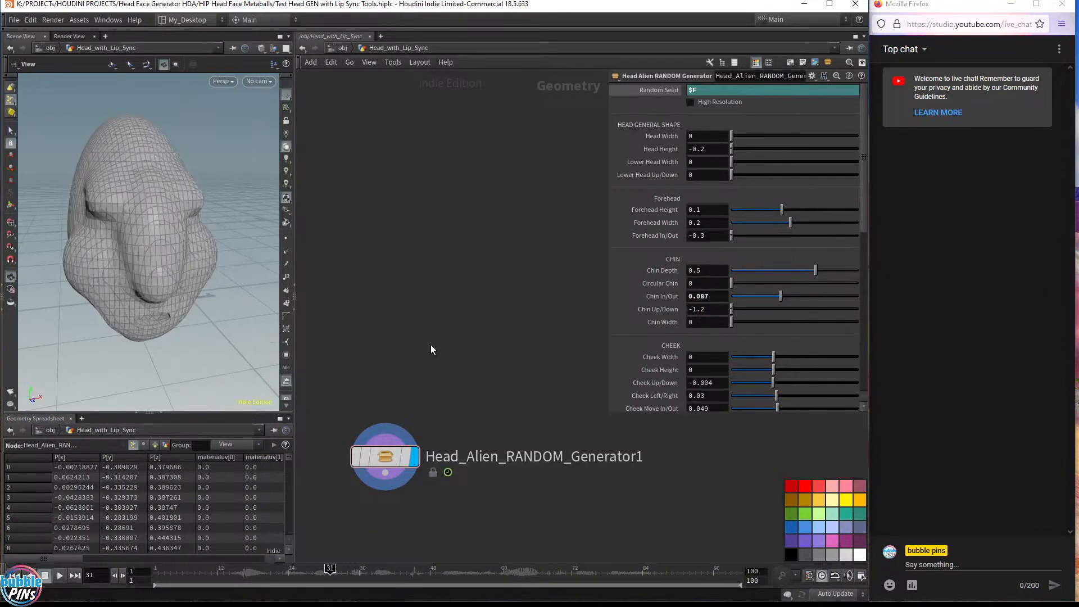
Set the generator's Eyeball In/Out parameter to 0.1356
scroll(754, 355, "down", 10)
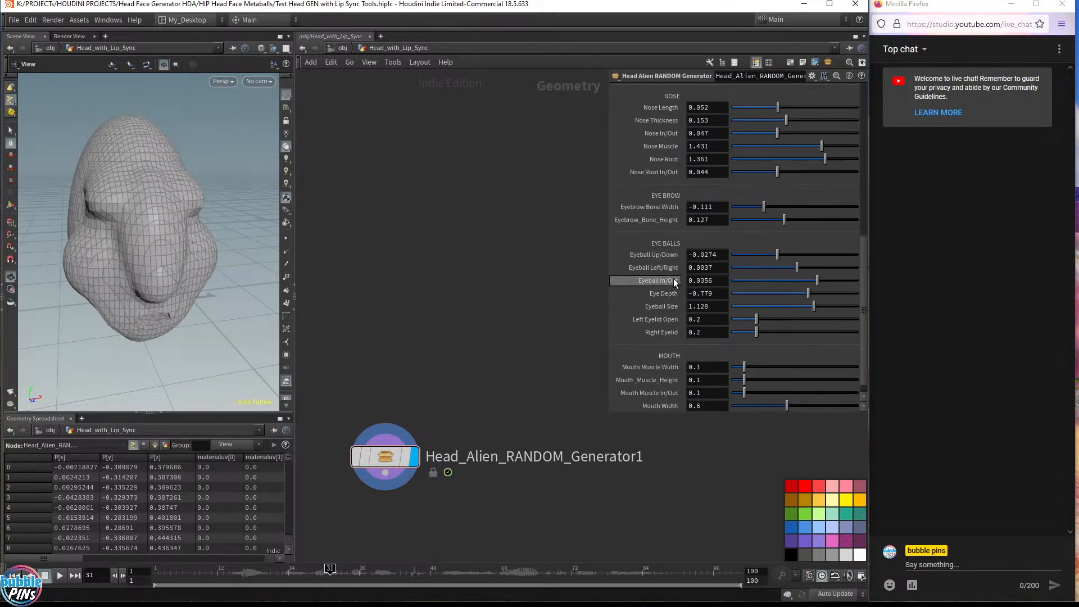
left_click(717, 283)
scroll(717, 283, "up", 1)
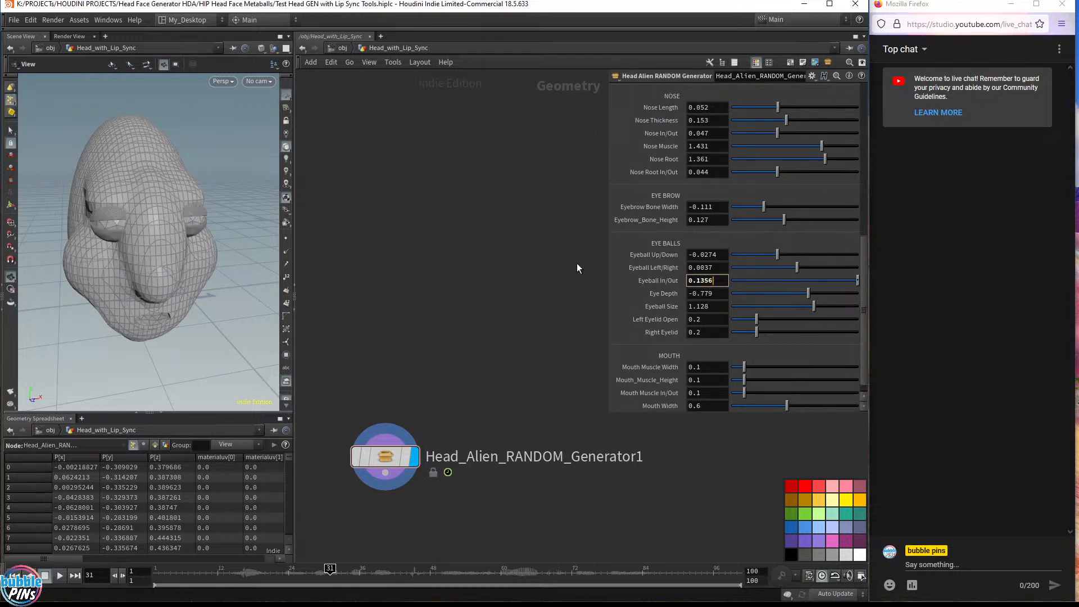
Set the generator's Head Width to 0.7
middle_click_drag(486, 342, 494, 369)
scroll(675, 150, "up", 1)
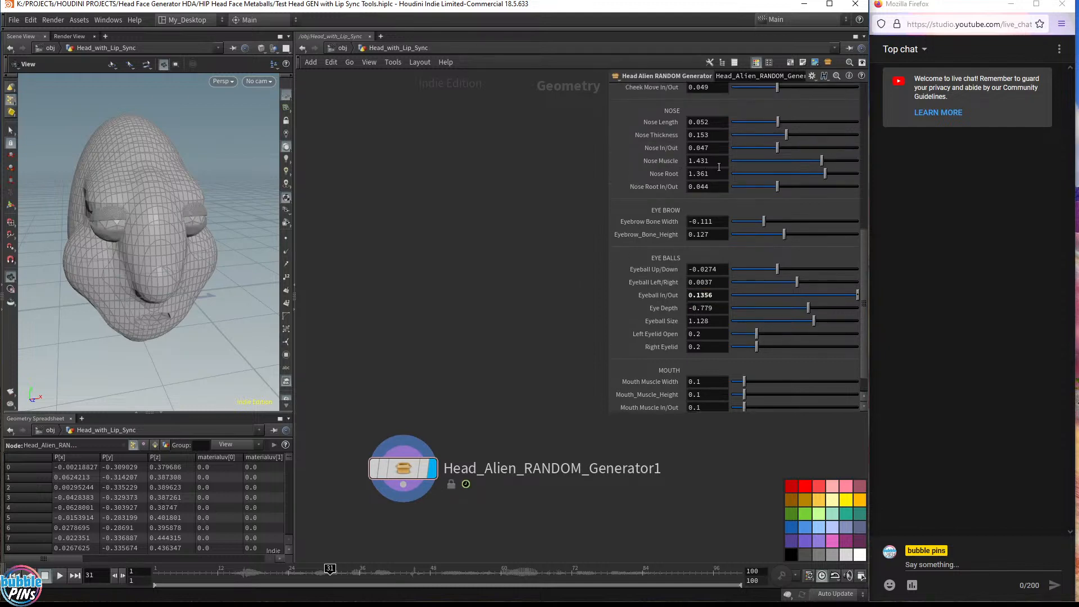
scroll(719, 167, "up", 10)
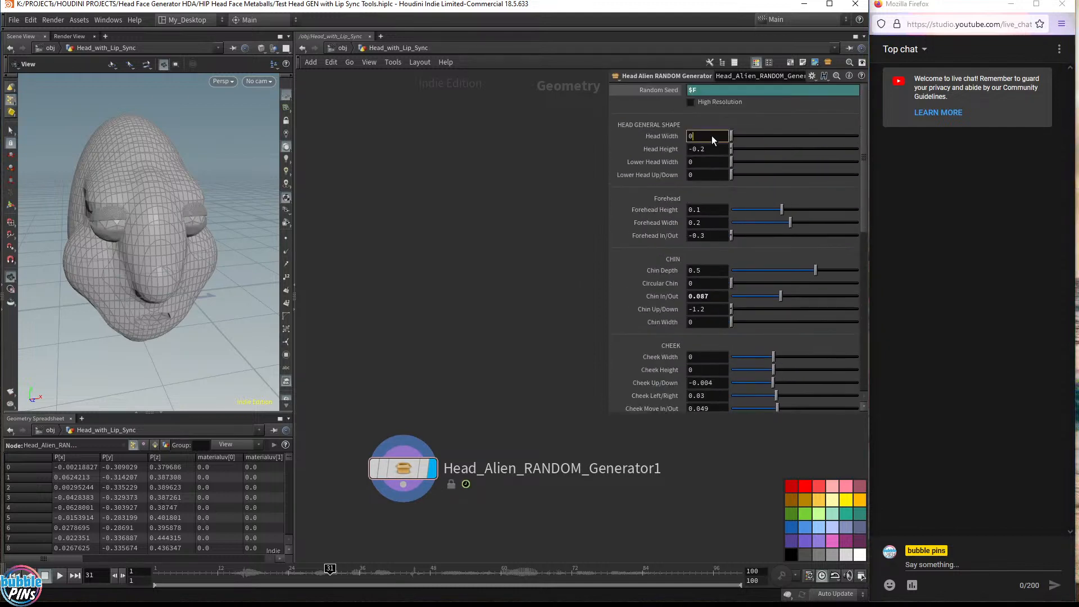
type(".7")
key("Return")
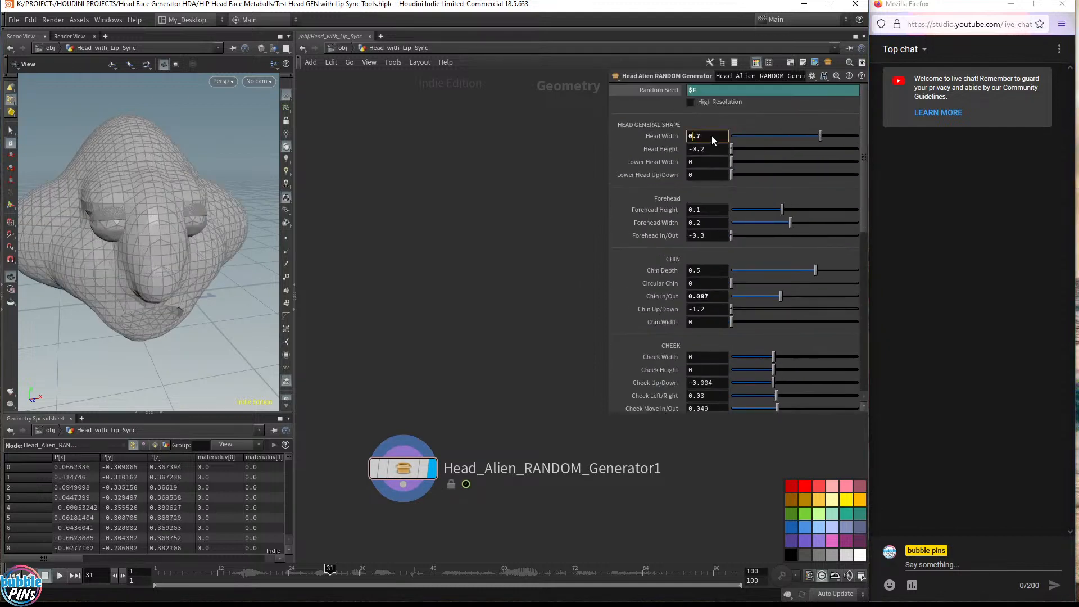
left_click_drag(150, 188, 190, 203)
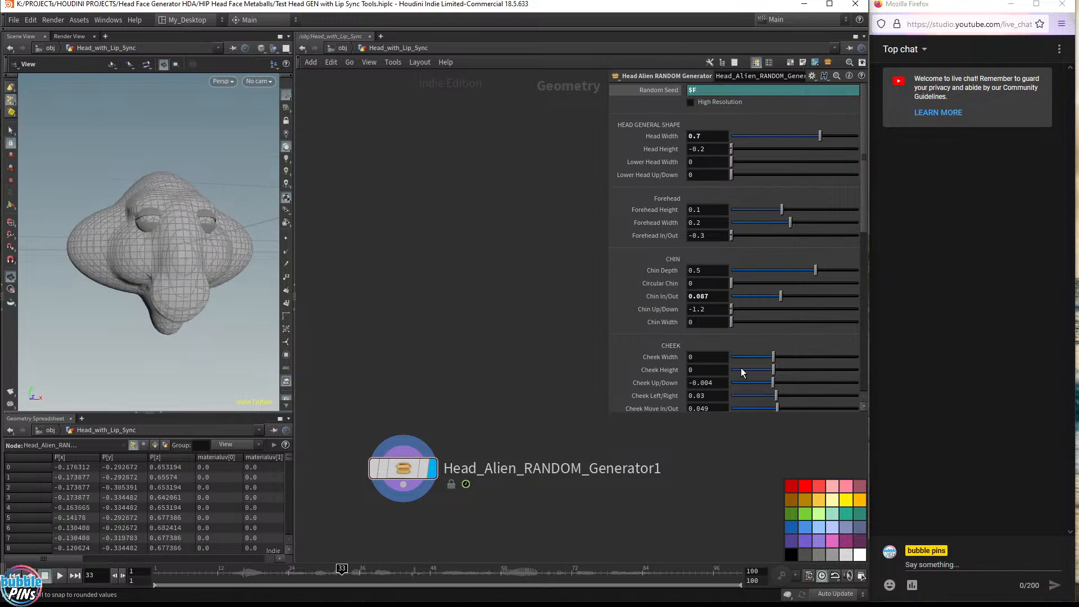
mouse_move(240, 241)
left_mouse_down()
mouse_move(240, 227)
mouse_move(232, 240)
left_mouse_up()
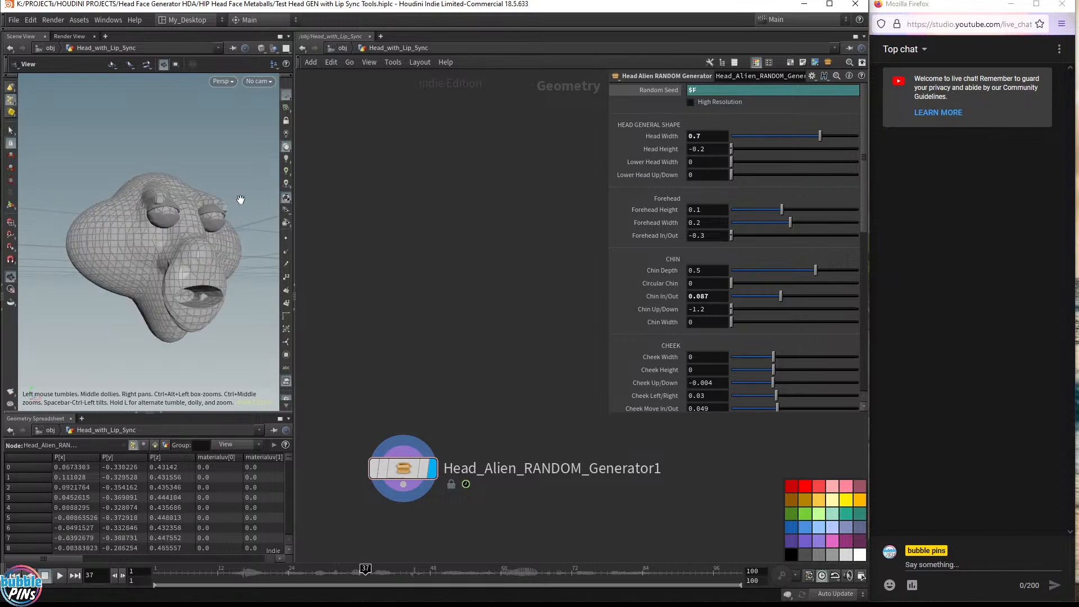
Lower the Head Width to 0.4 and review the resulting head shape
scroll(710, 137, "down", 2)
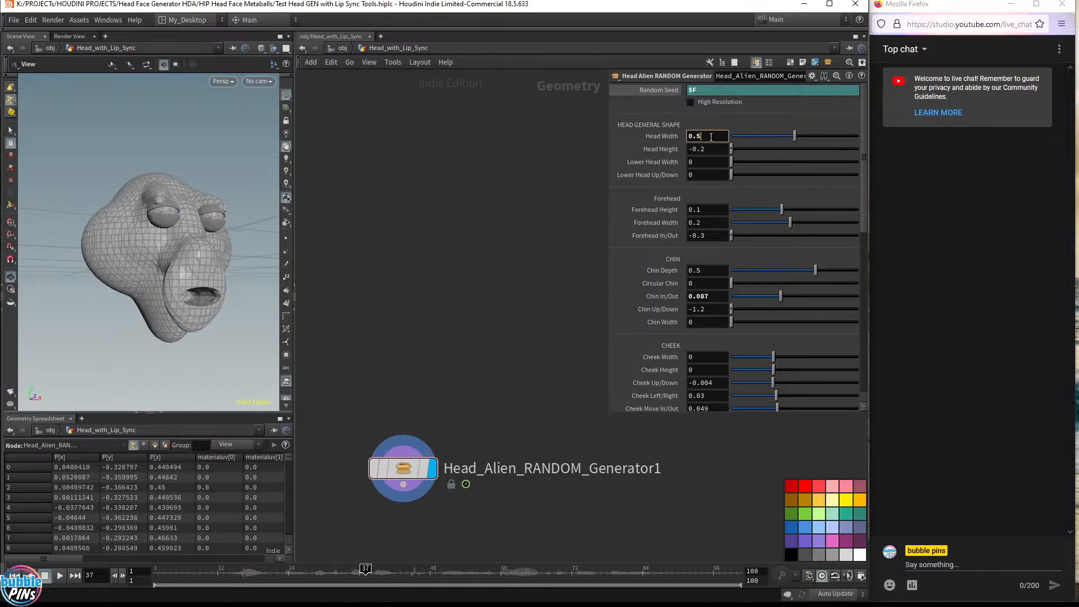
scroll(711, 138, "down", 1)
left_click_drag(130, 250, 157, 249)
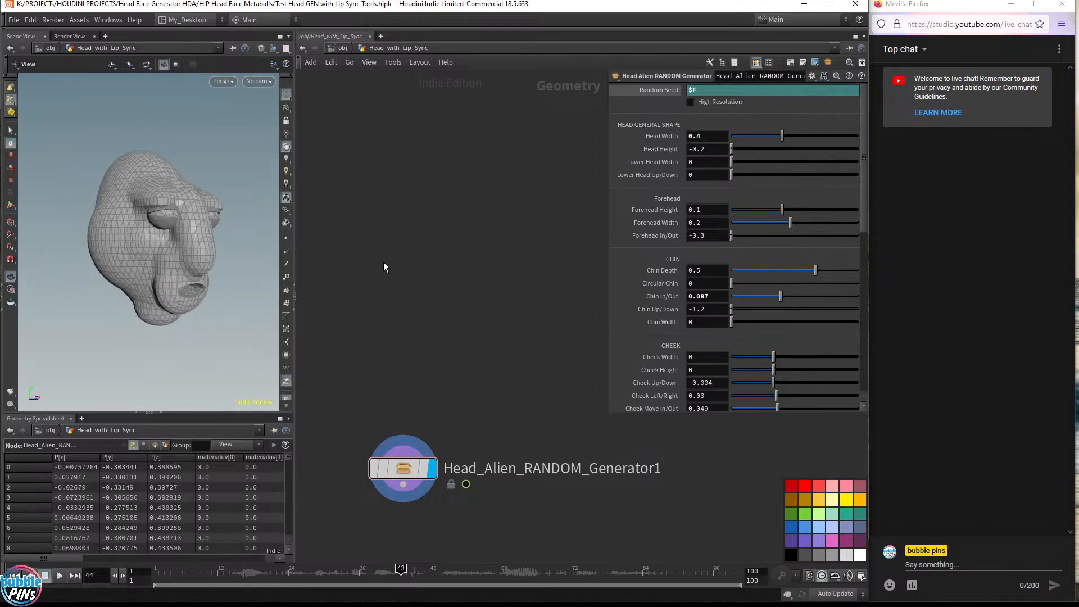
left_click_drag(227, 250, 203, 232)
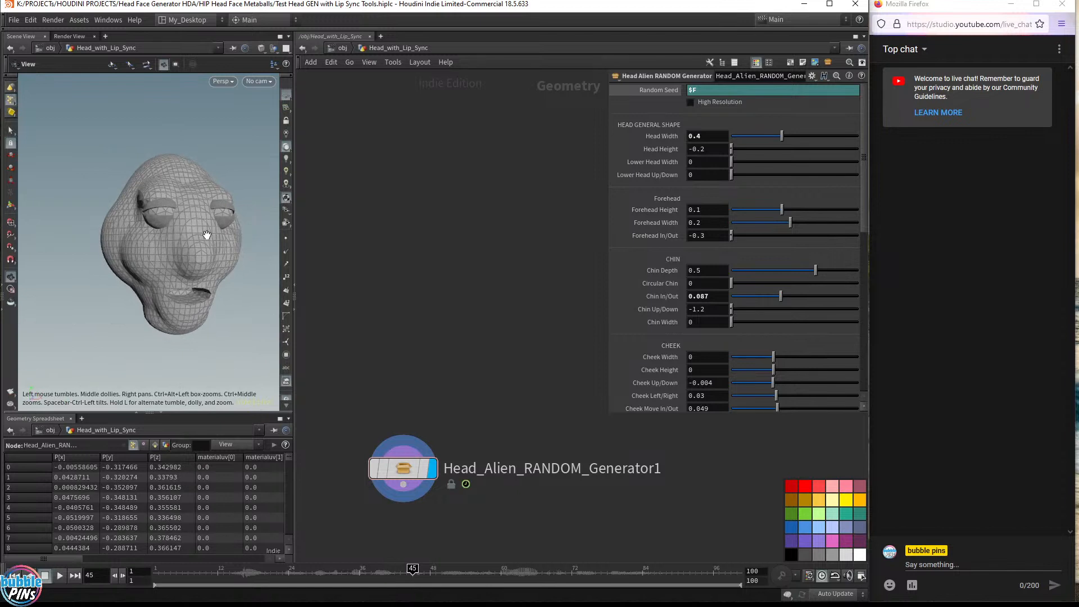
middle_click_drag(215, 233, 236, 233)
left_click_drag(236, 234, 243, 242)
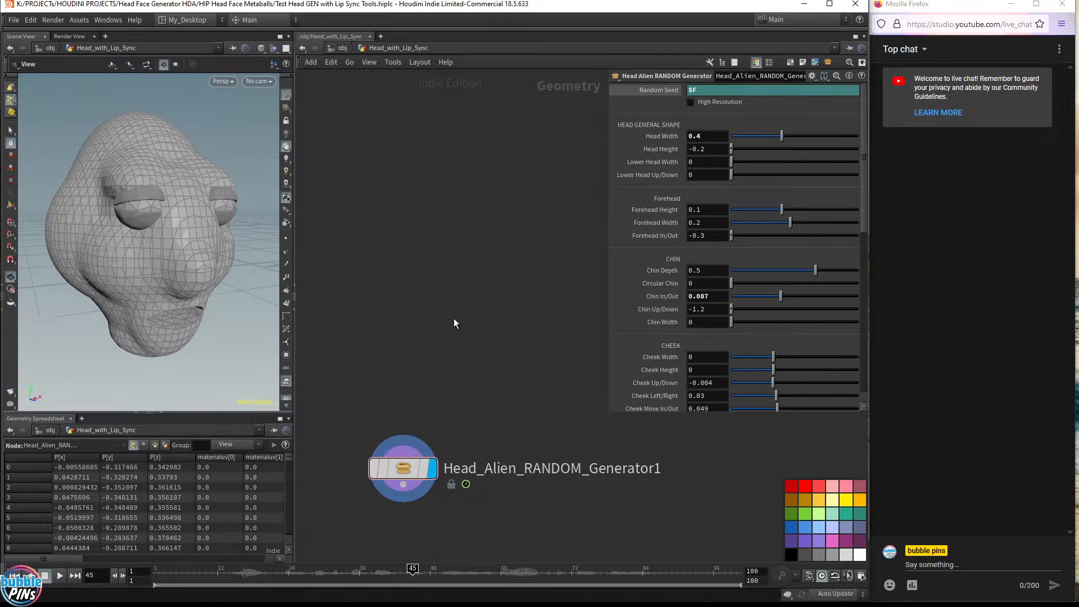
key("Tab")
type("hea")
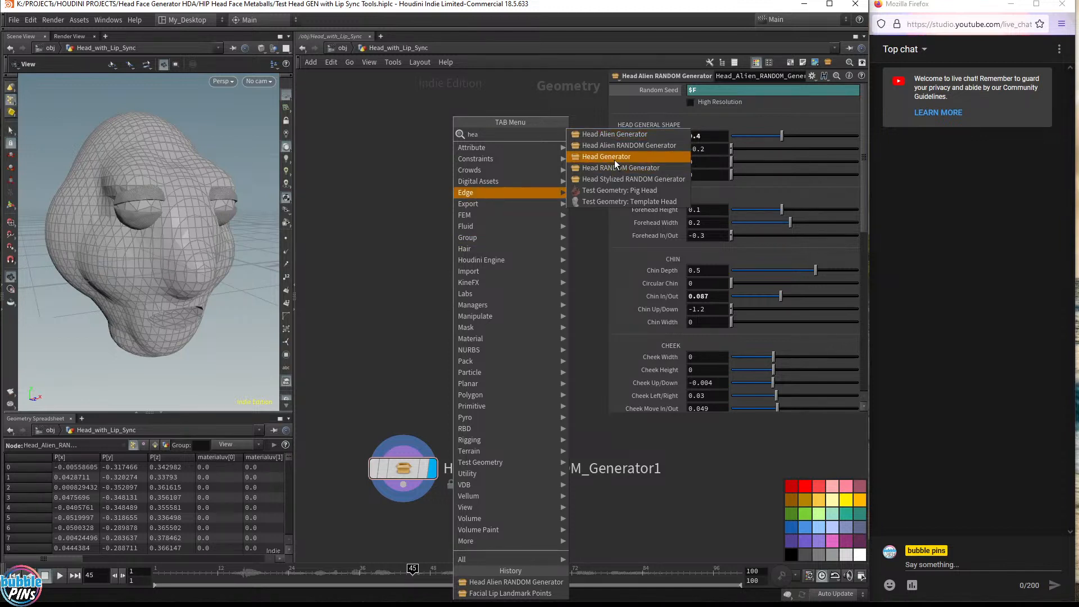
left_click_drag(404, 369, 569, 515)
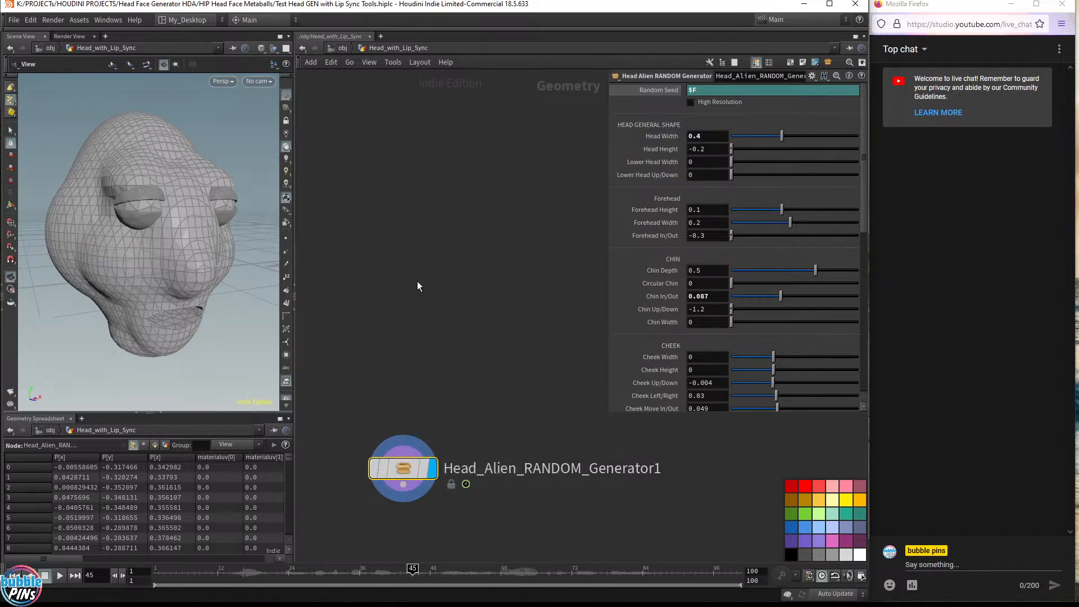
key("Tab")
type("head")
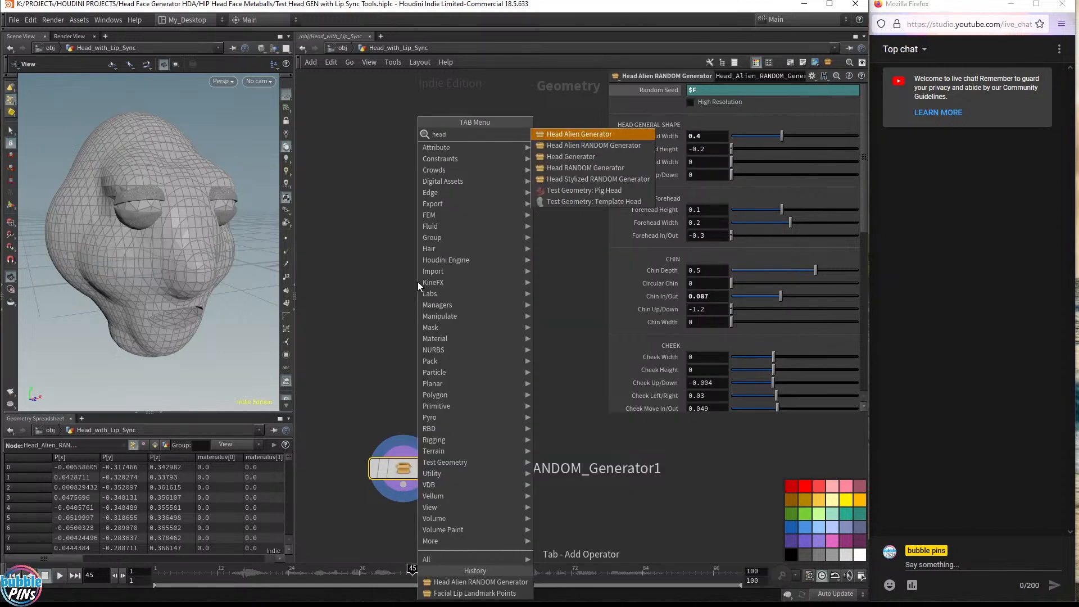
key("Down")
key("Down")
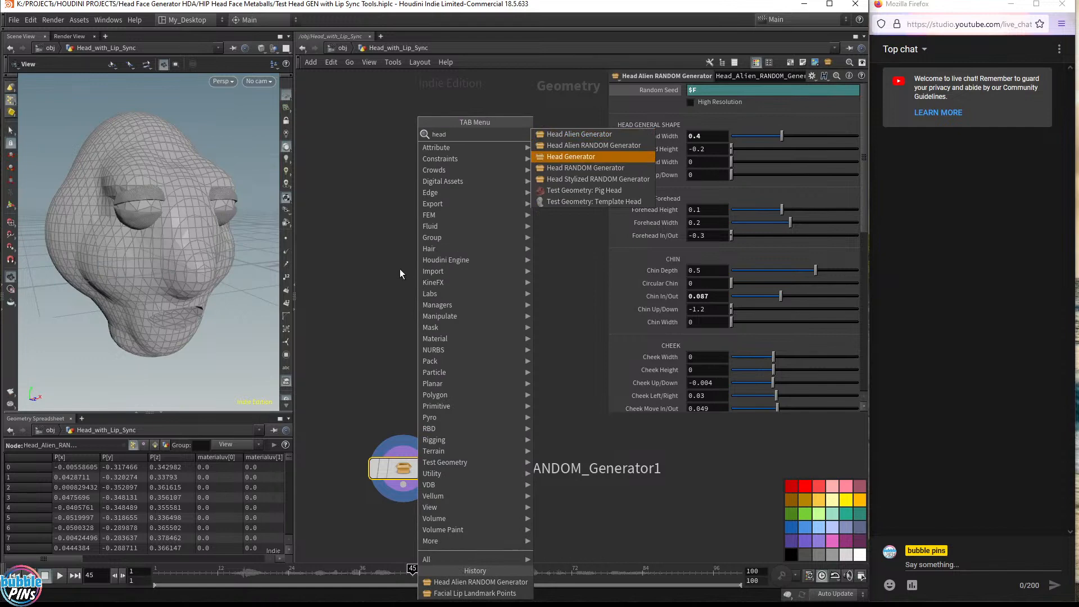
key("Escape")
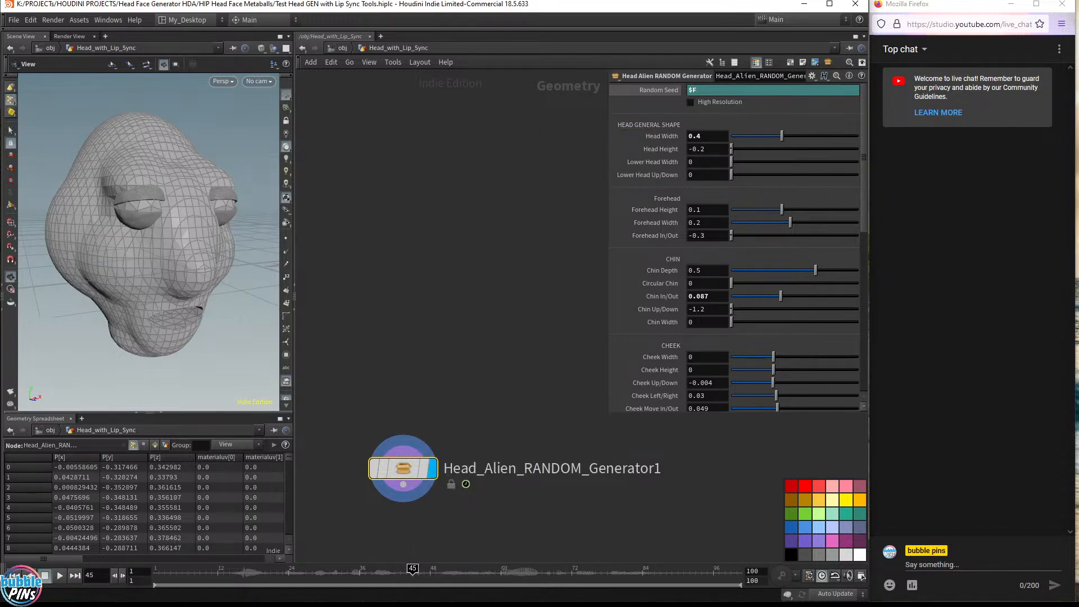
Add a Head RANDOM Generator node above the alien generator and make it the displayed node
left_click_drag(1078, 84, 449, 48)
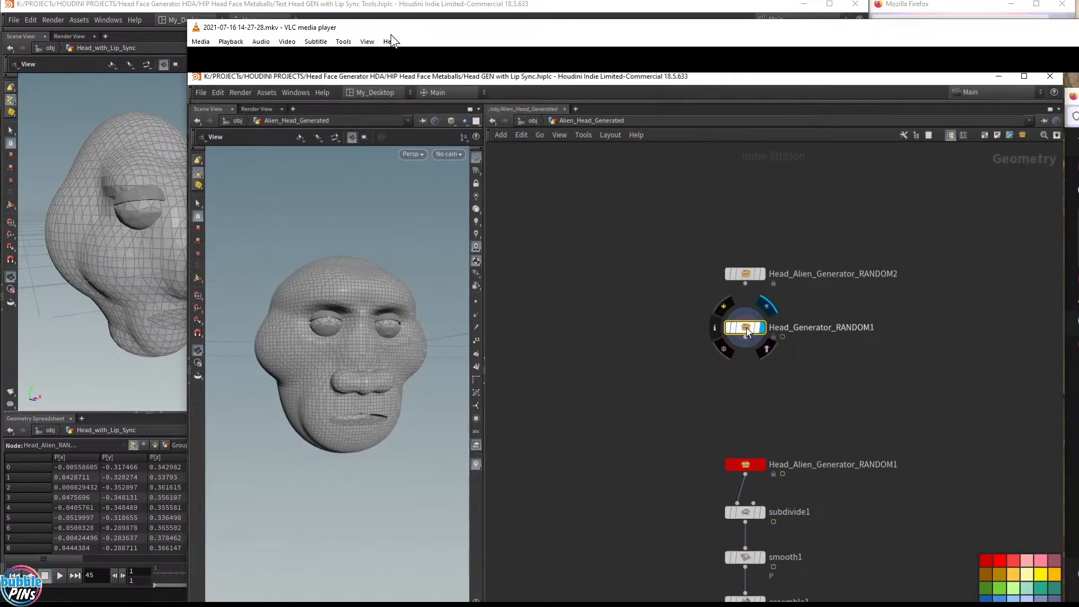
left_click_drag(392, 30, 1078, 34)
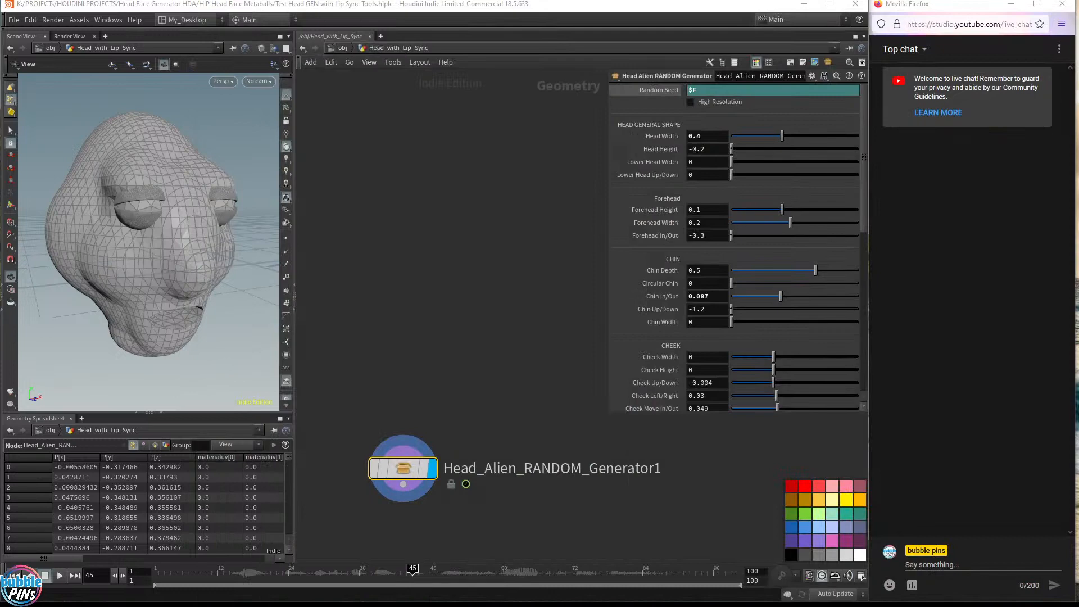
key("Tab")
type("head")
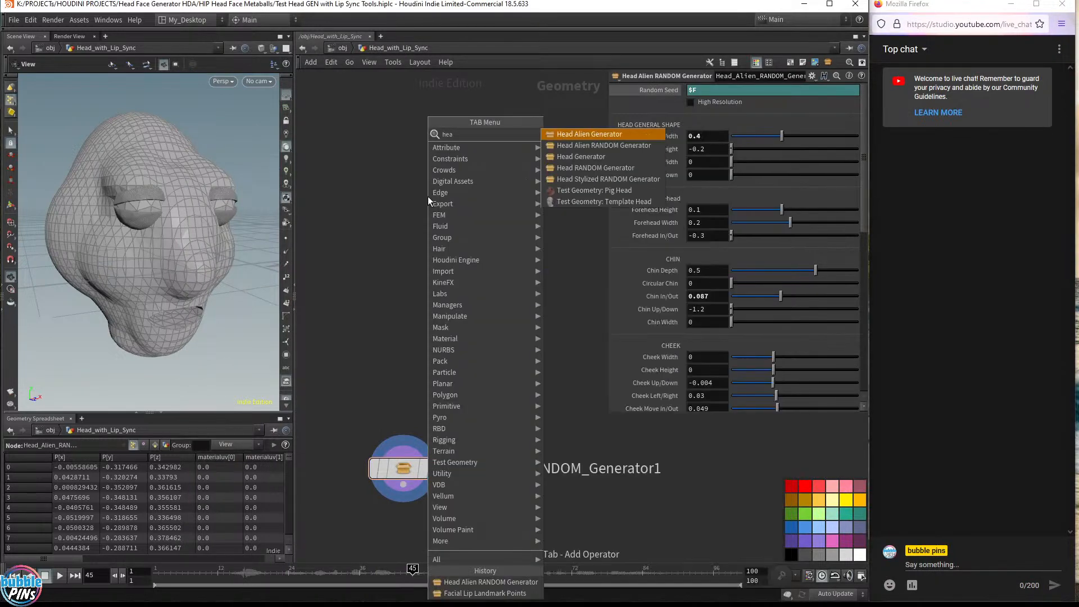
key("Down")
key("Down")
key("Down")
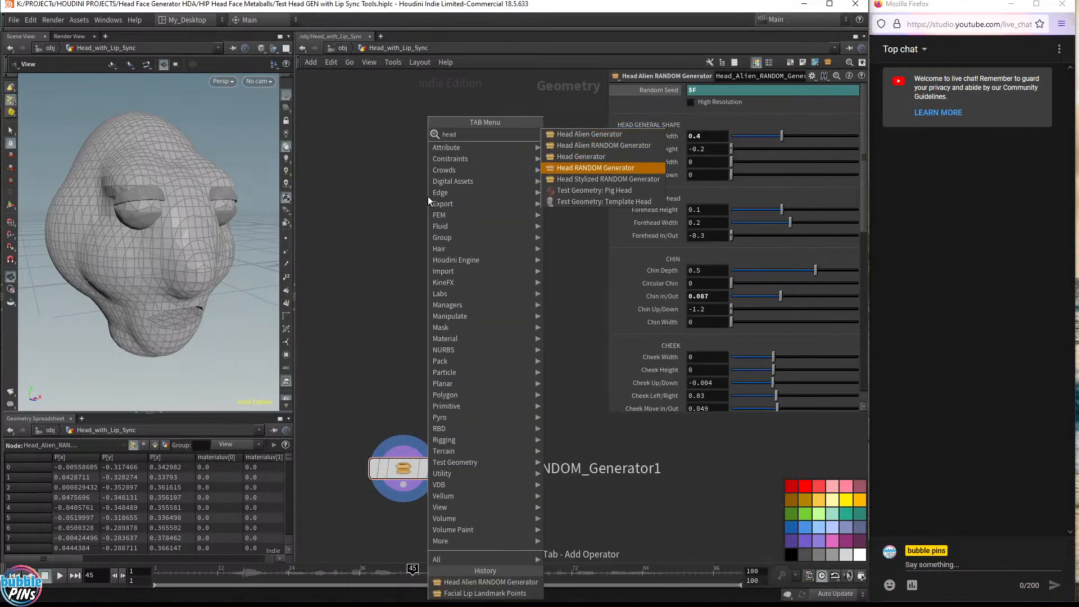
key("Return")
left_click(399, 295)
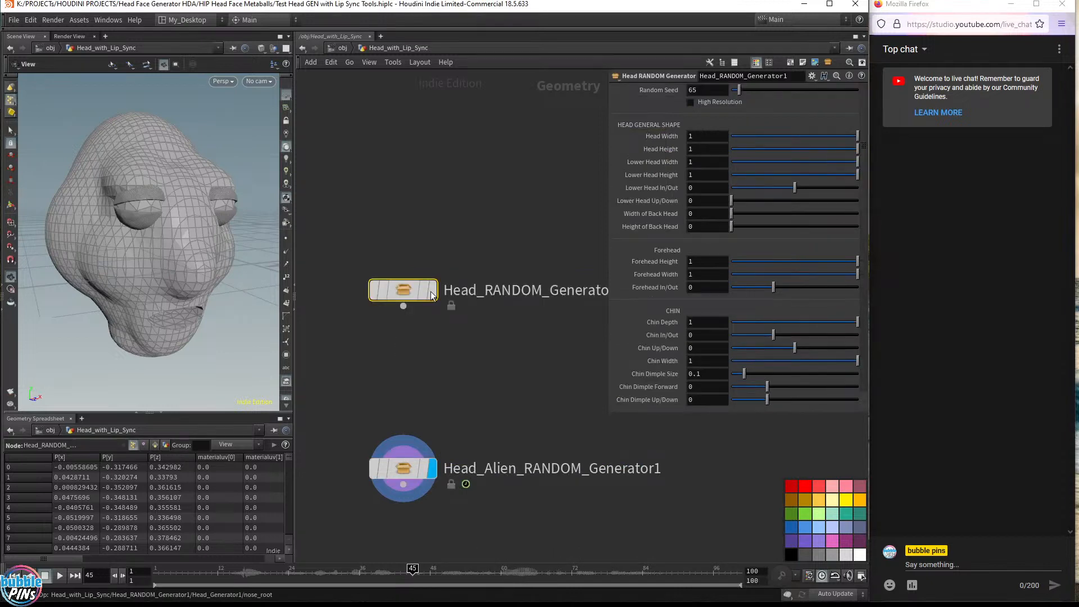
left_click(433, 290)
left_click_drag(190, 281, 224, 273)
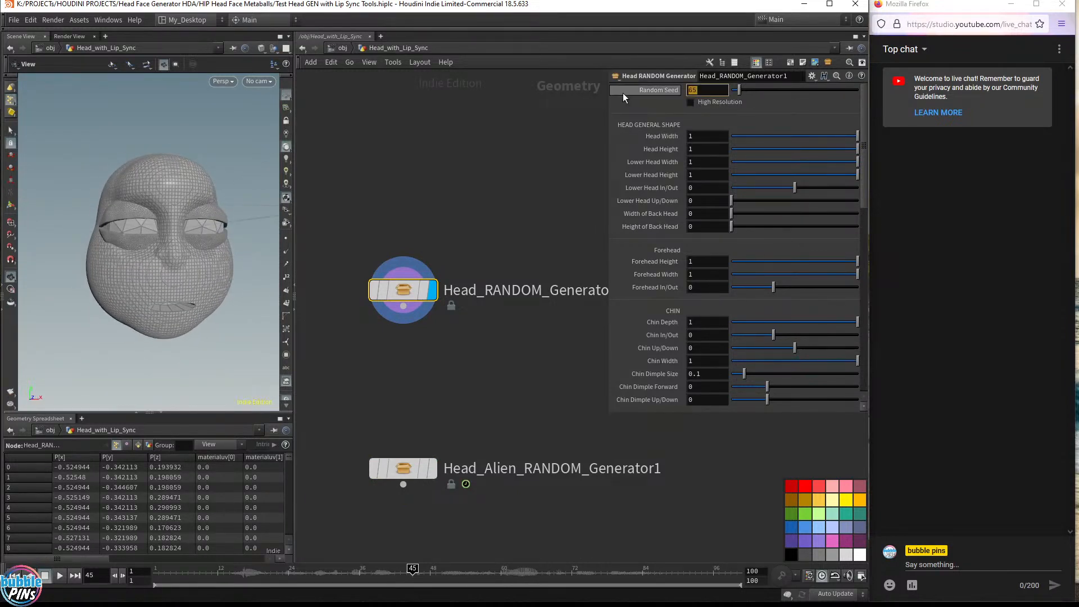
Set the new generator's Random Seed to $F
key("BackSpace")
key("BackSpace")
type("$F")
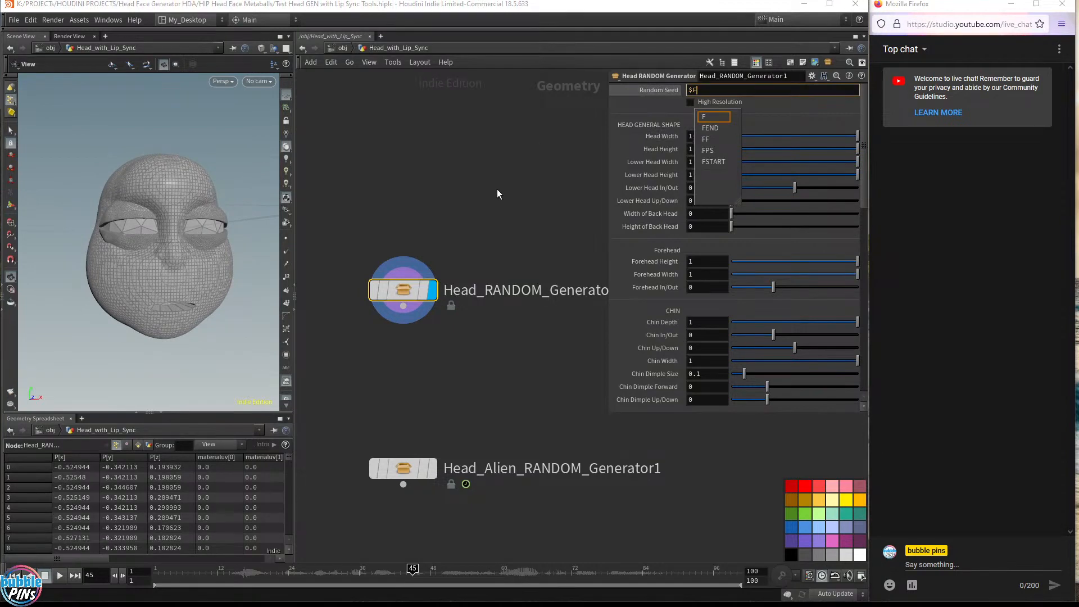
key("Return")
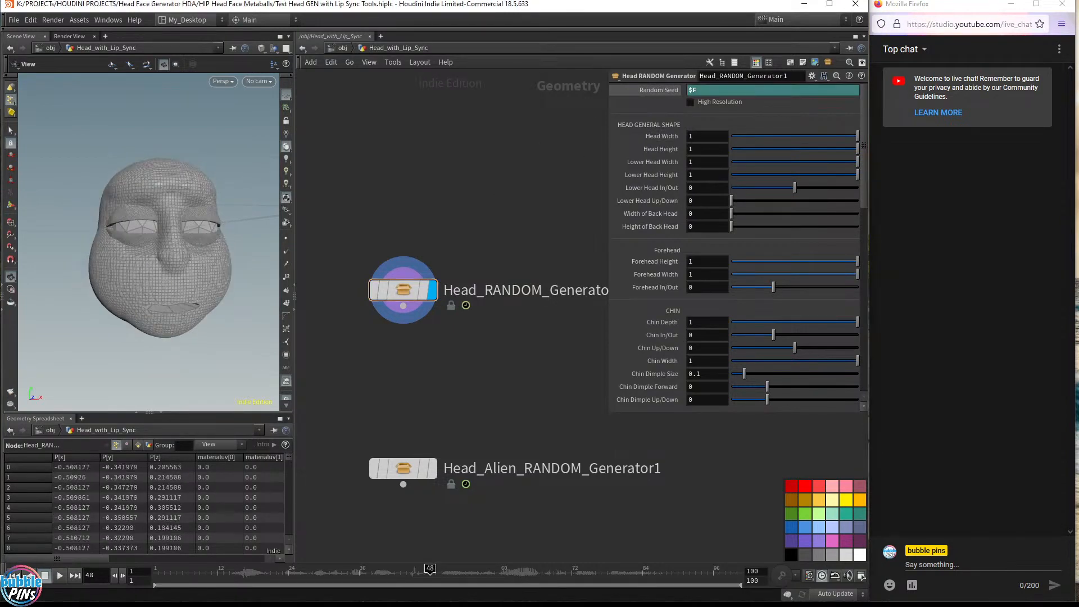
left_click_drag(1078, 278, 1078, 93)
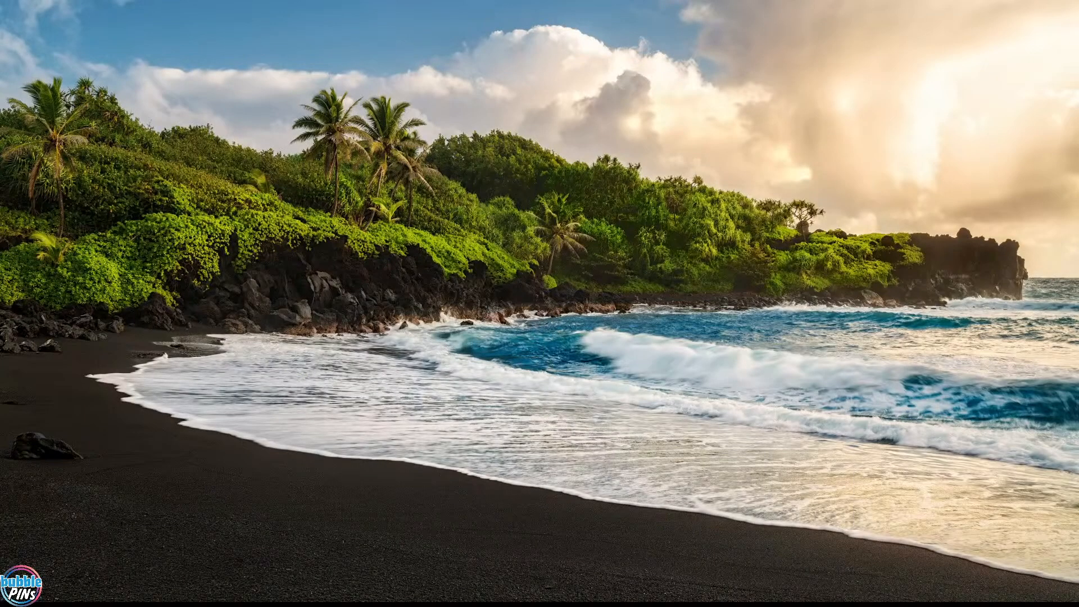
key("alt+Tab")
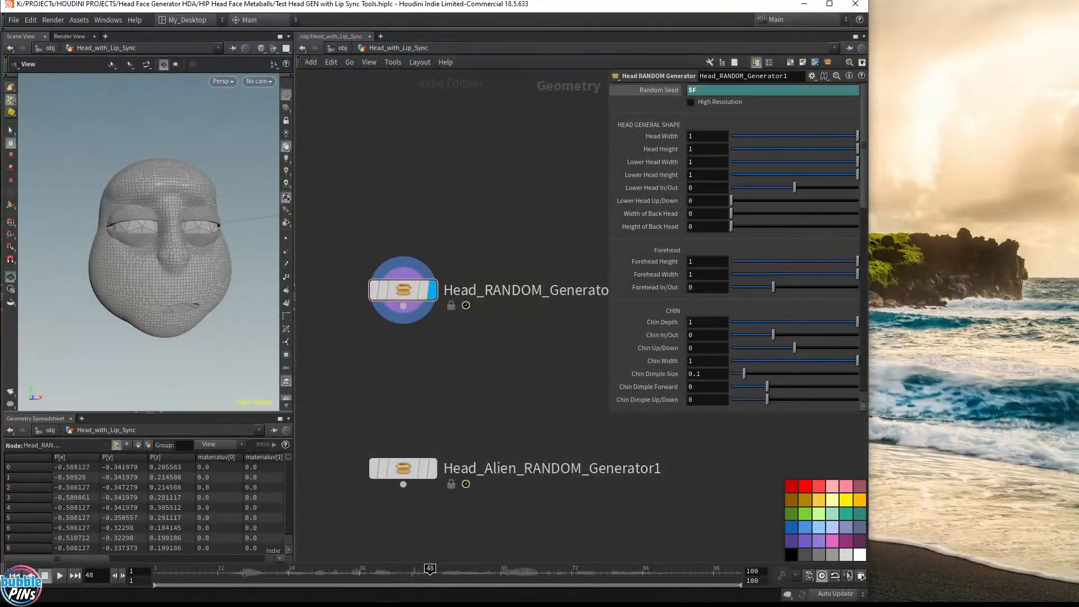
key("alt+Tab")
left_click(474, 186)
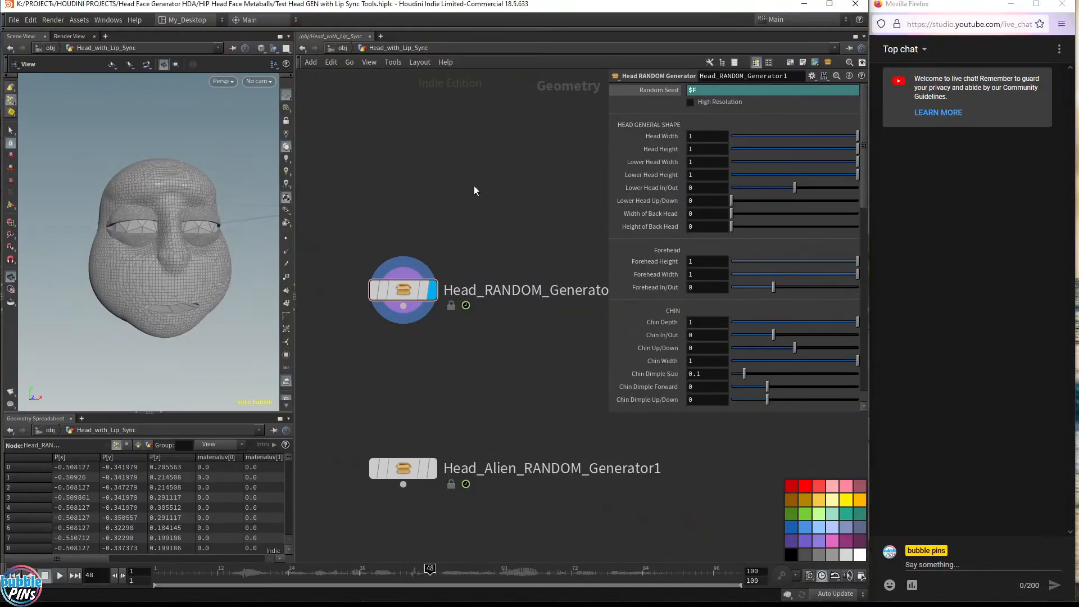
middle_click_drag(468, 190, 460, 241)
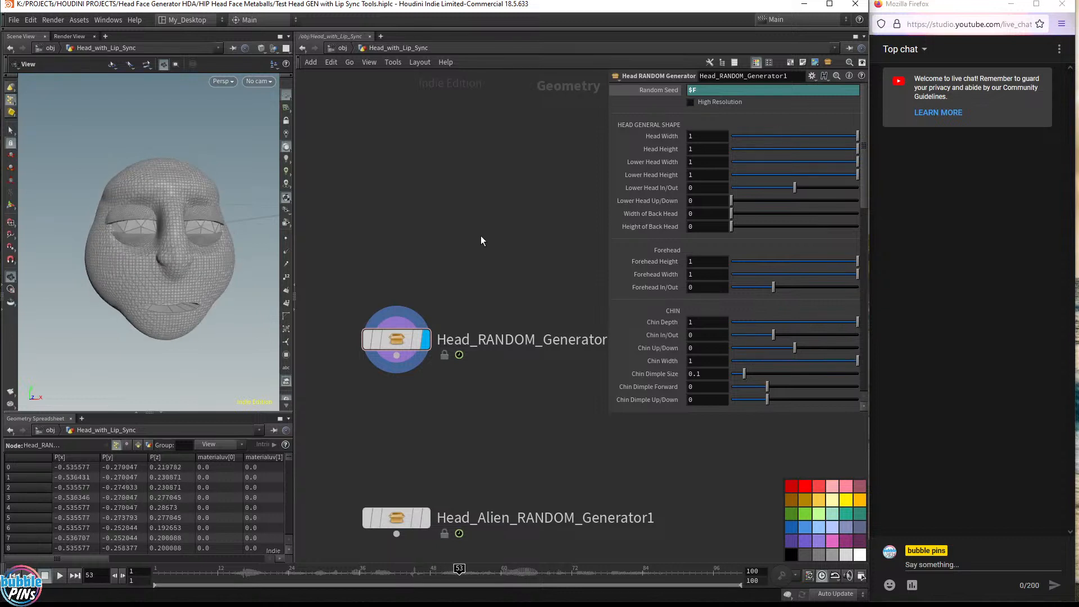
Set the Head RANDOM Generator's Head Width to 1.3
left_click(706, 139)
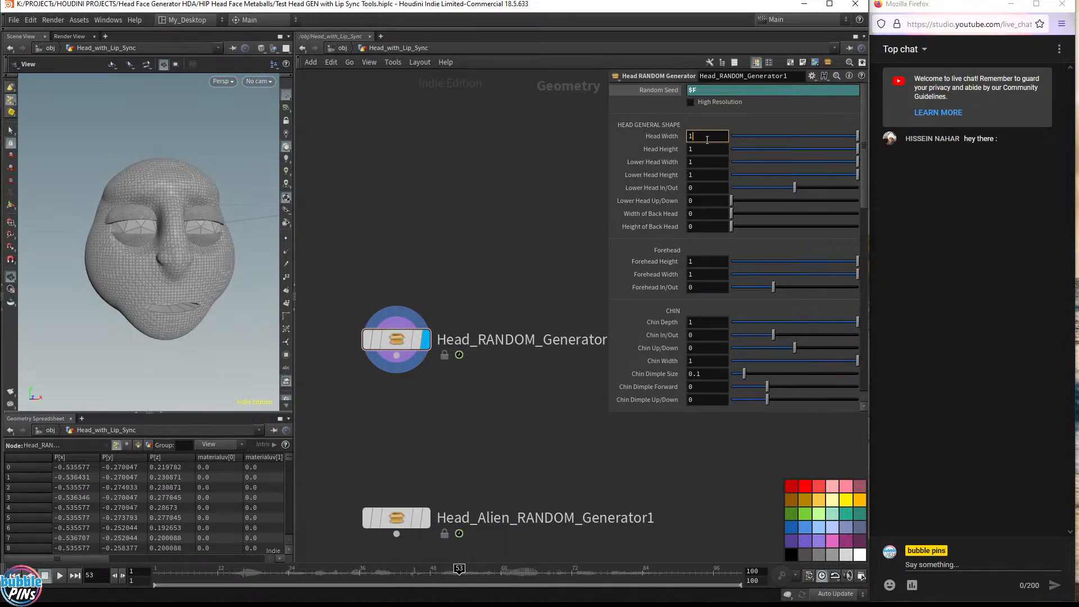
type(".2")
key("Return")
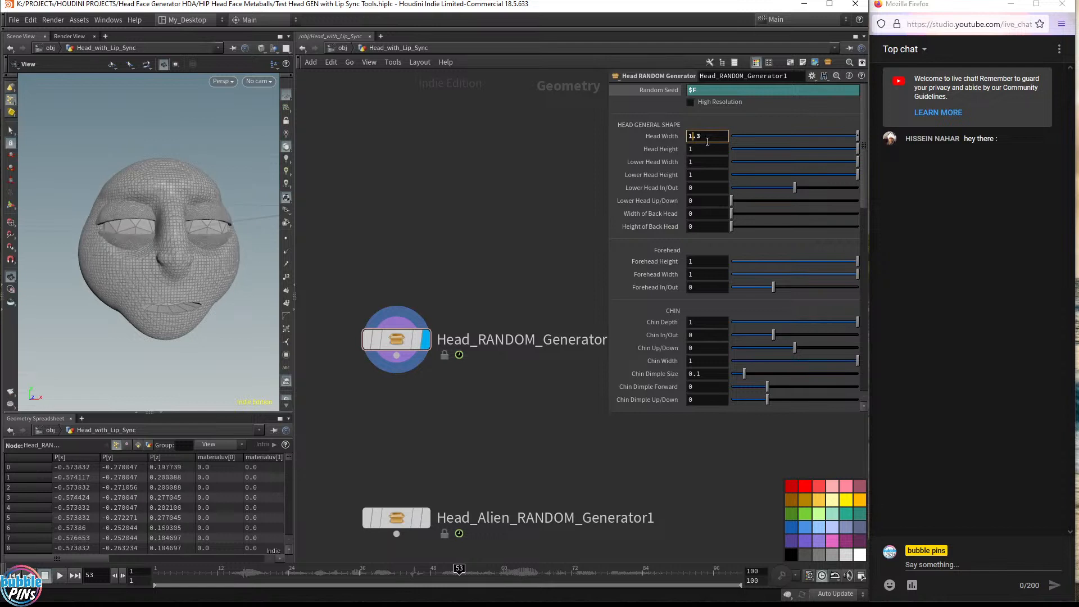
key("BackSpace")
type("3")
key("Return")
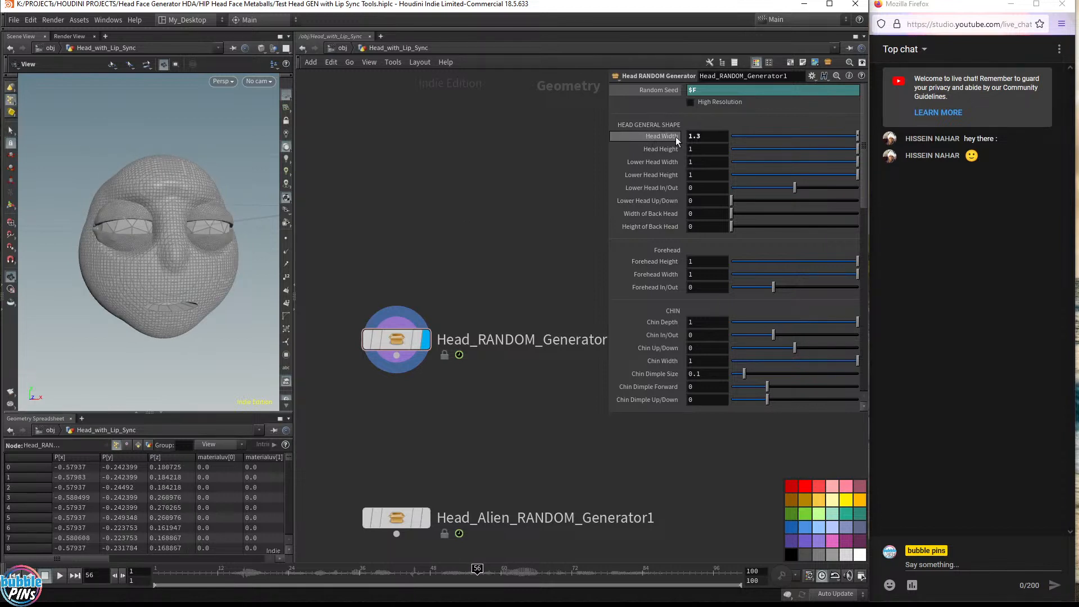
Lower the Head RANDOM Generator's Head Width to 0.7
left_click(713, 137)
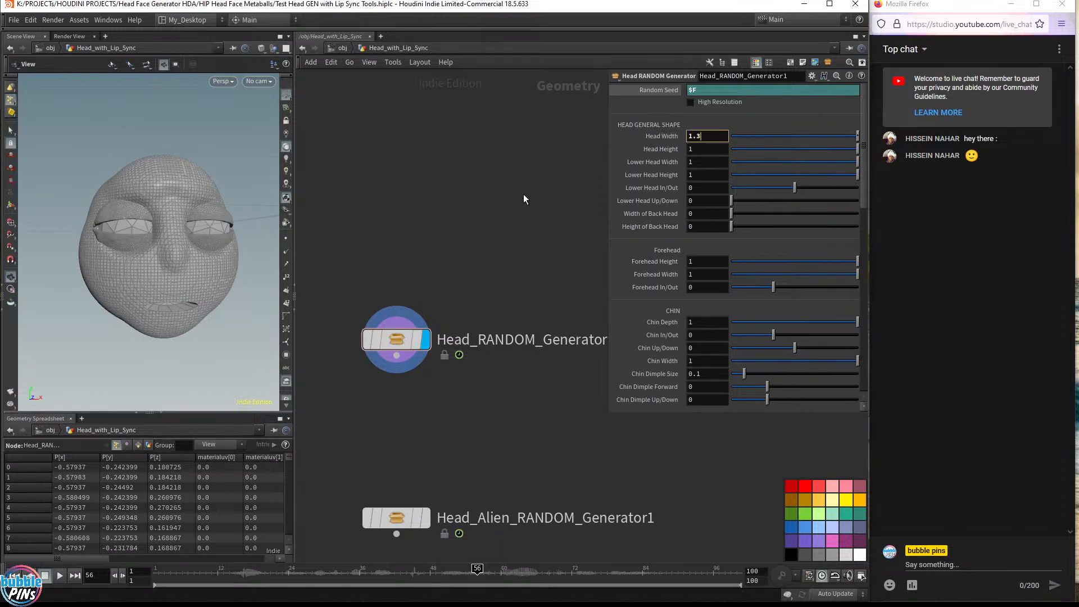
middle_click(707, 136, "ctrl")
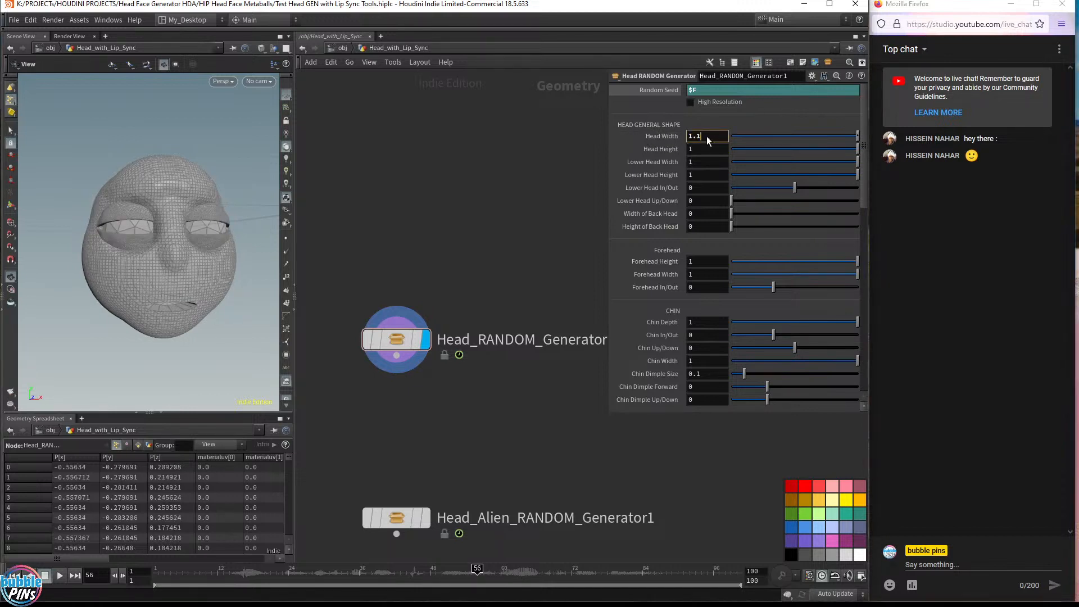
scroll(706, 136, "down", 3)
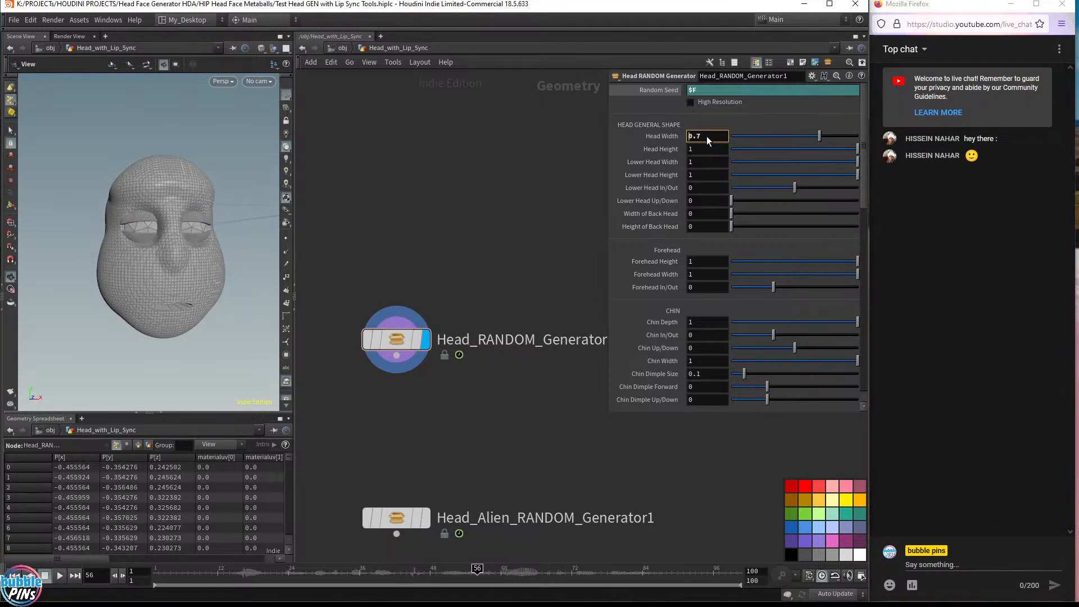
middle_click_drag(472, 182, 464, 198)
left_click_drag(125, 246, 137, 246)
middle_click_drag(137, 246, 220, 235)
left_click_drag(219, 235, 209, 237)
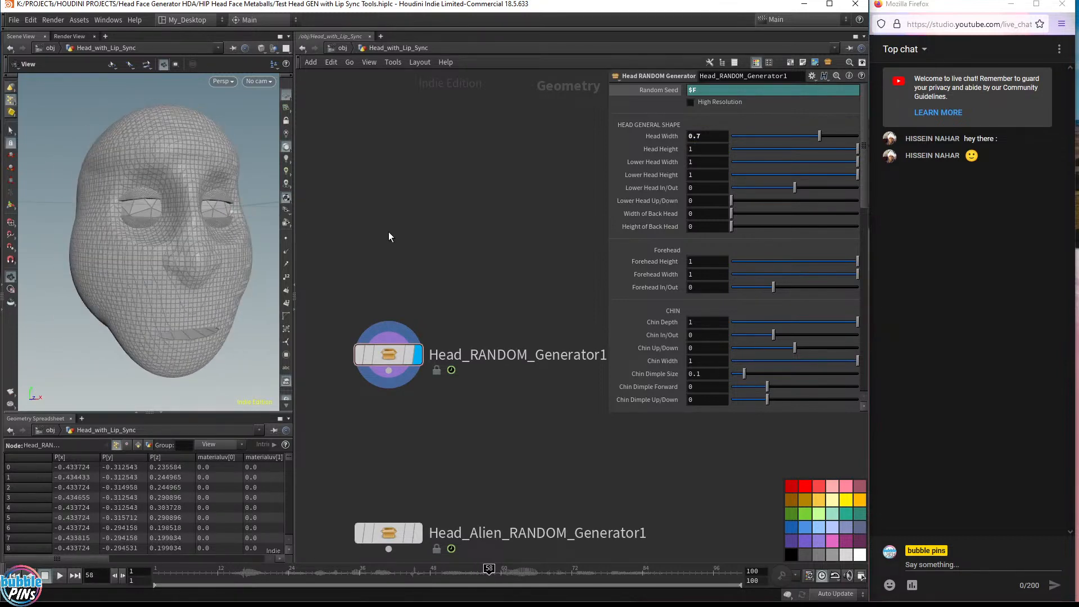
Add a Head Stylized RANDOM Generator node above the others and make it the displayed node
key("Tab")
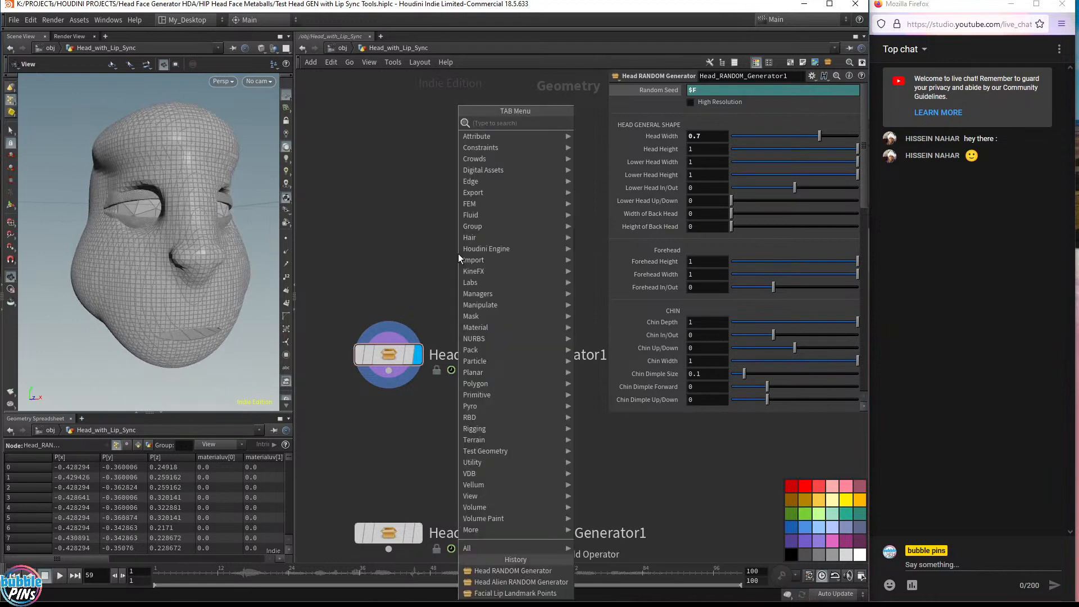
type("hea")
key("Down")
key("Down")
key("Down")
key("Down")
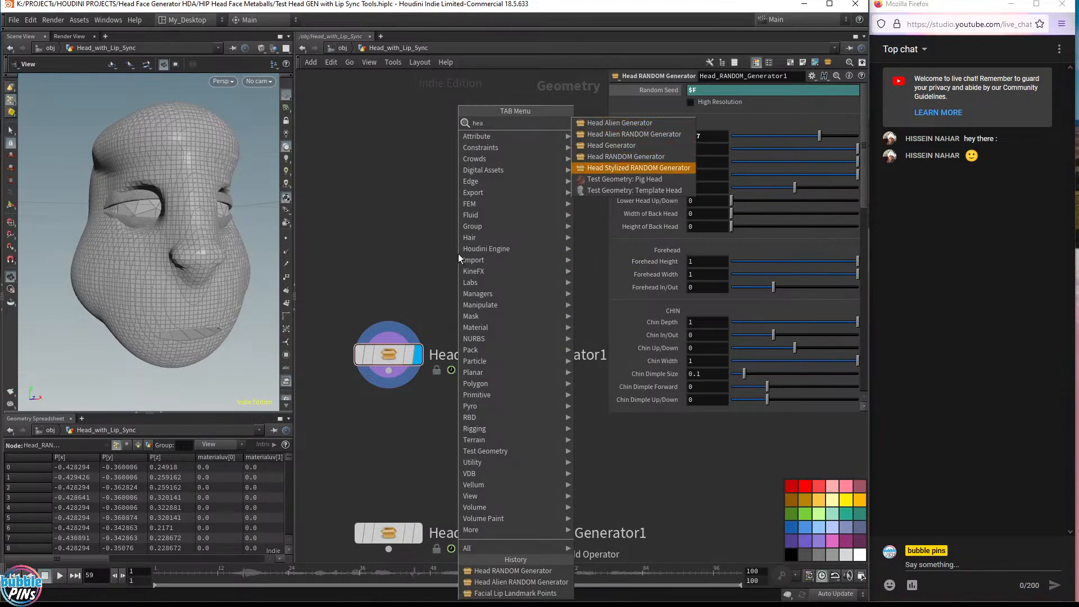
key("Return")
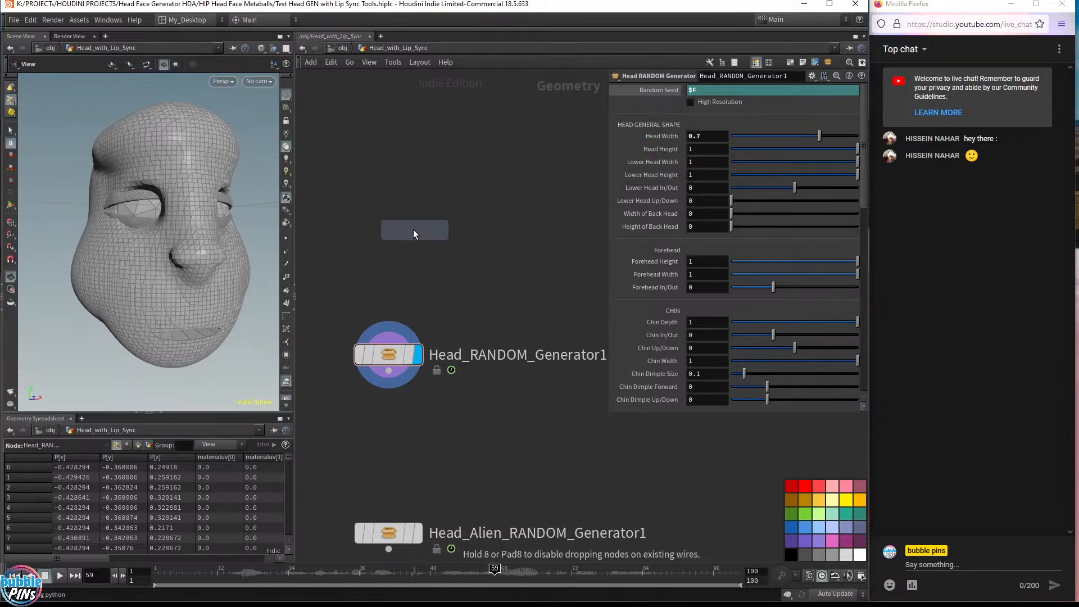
left_click(389, 224)
left_click(418, 224)
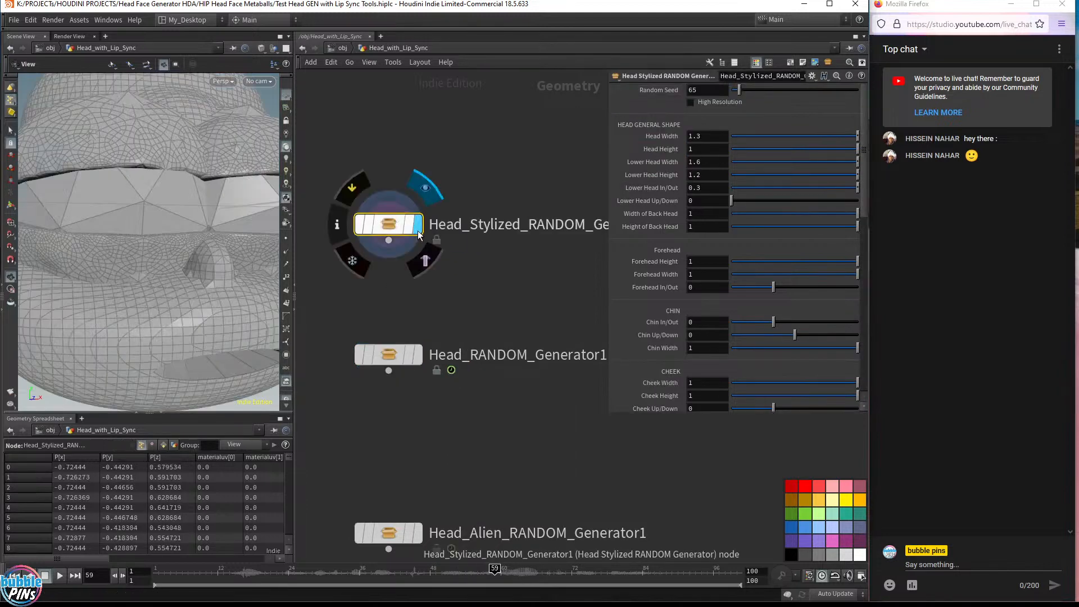
Set the stylized generator's Random Seed to $F
middle_click_drag(208, 214, 200, 238)
left_click_drag(200, 238, 160, 219)
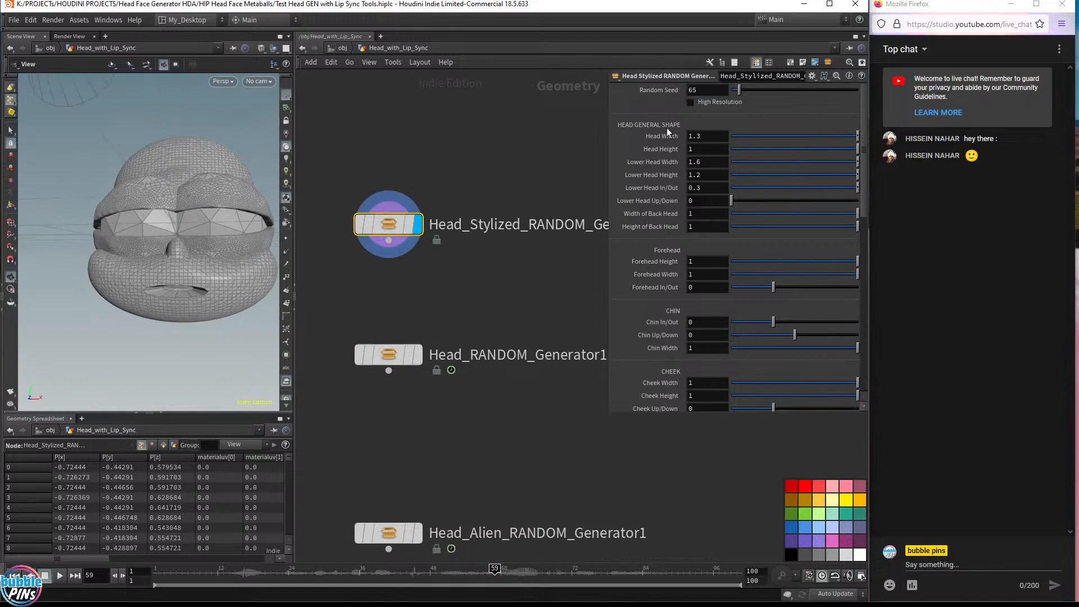
double_click(691, 90)
type("$F")
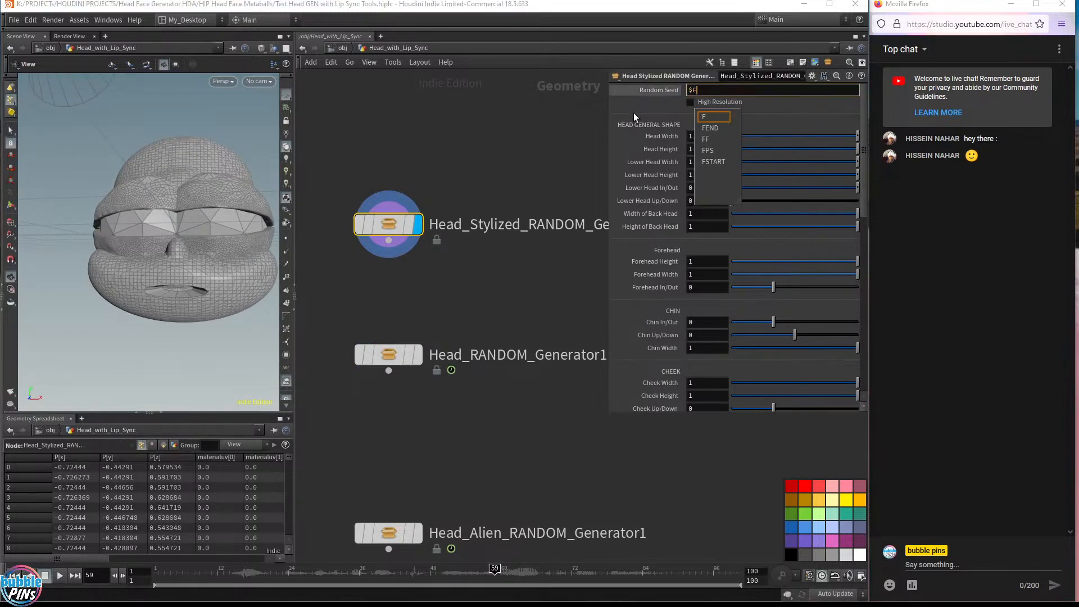
key("Return")
Step and play through the timeline frames to review how the stylized head changes per frame
key("Right")
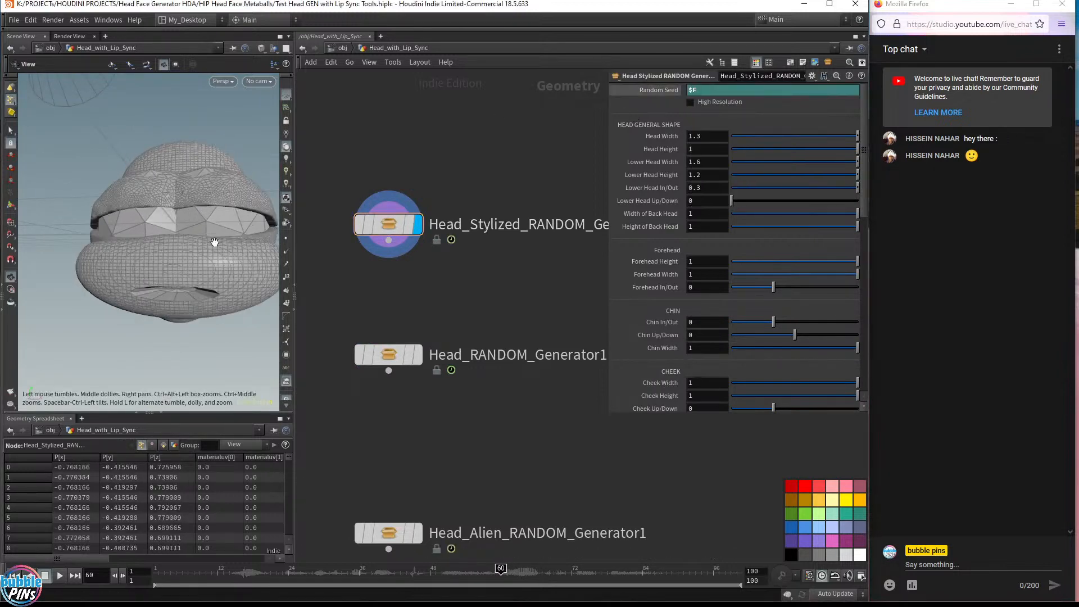
mouse_move(213, 241)
left_mouse_down()
mouse_move(241, 248)
mouse_move(234, 240)
left_mouse_up()
key("Right")
key("Right")
key("Right")
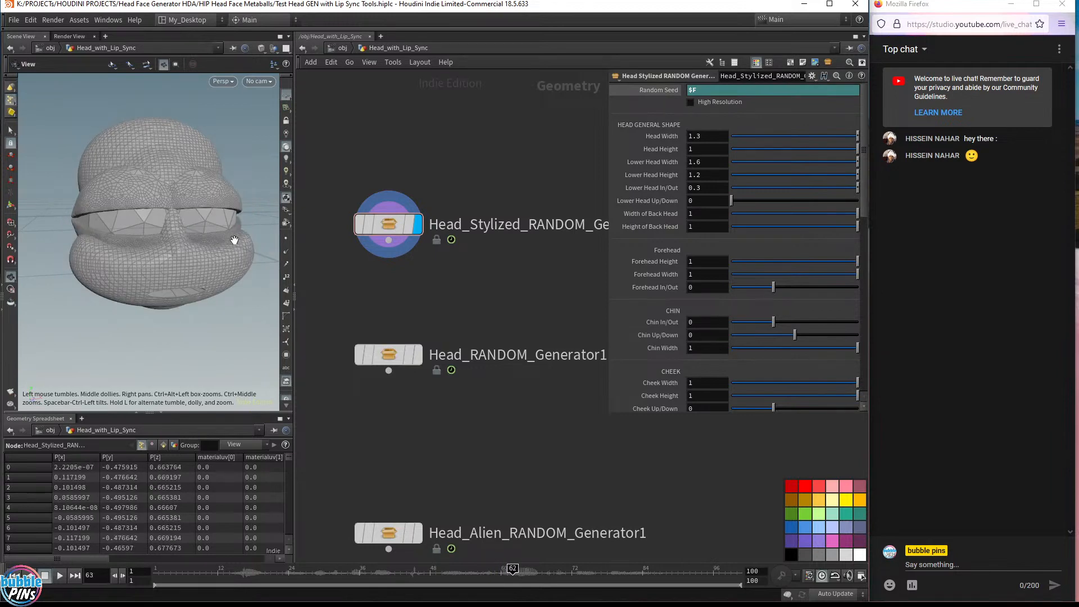
key("Right")
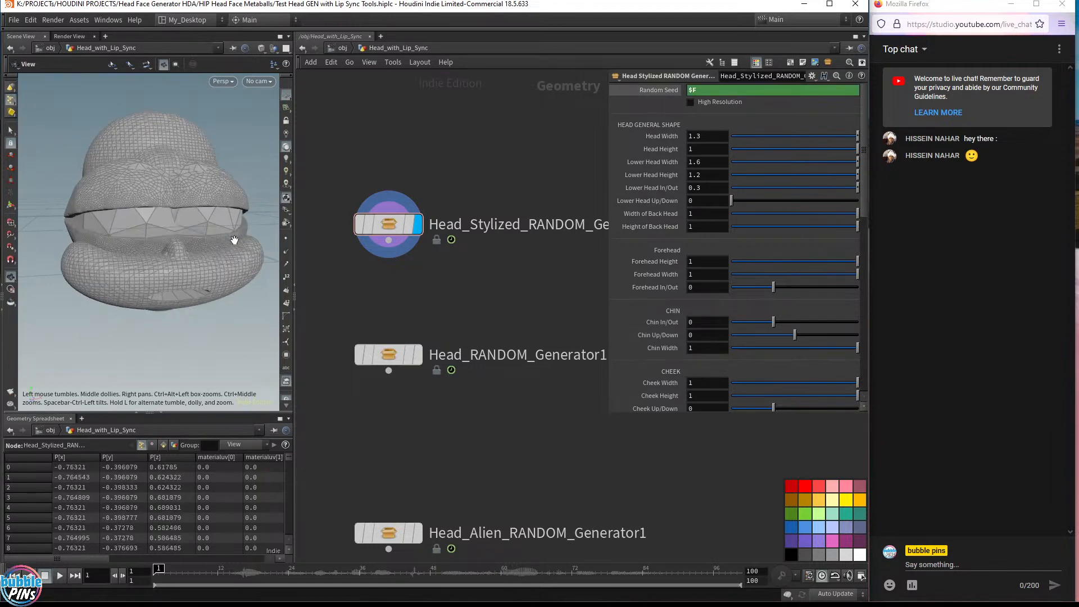
key("Up")
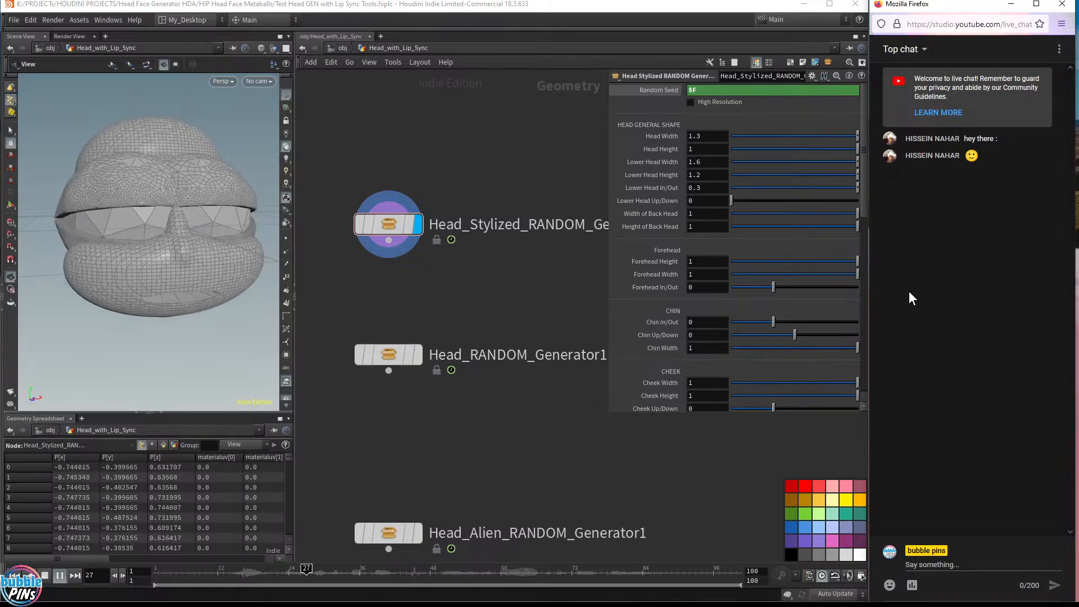
left_click(478, 280)
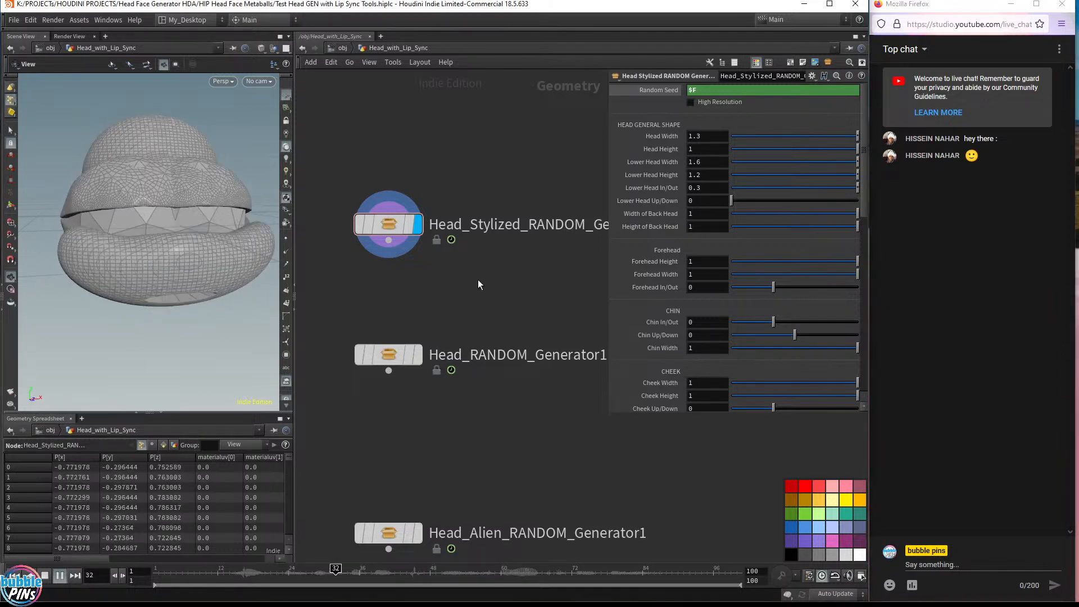
left_click_drag(480, 299, 389, 169)
key("ctrl+Up")
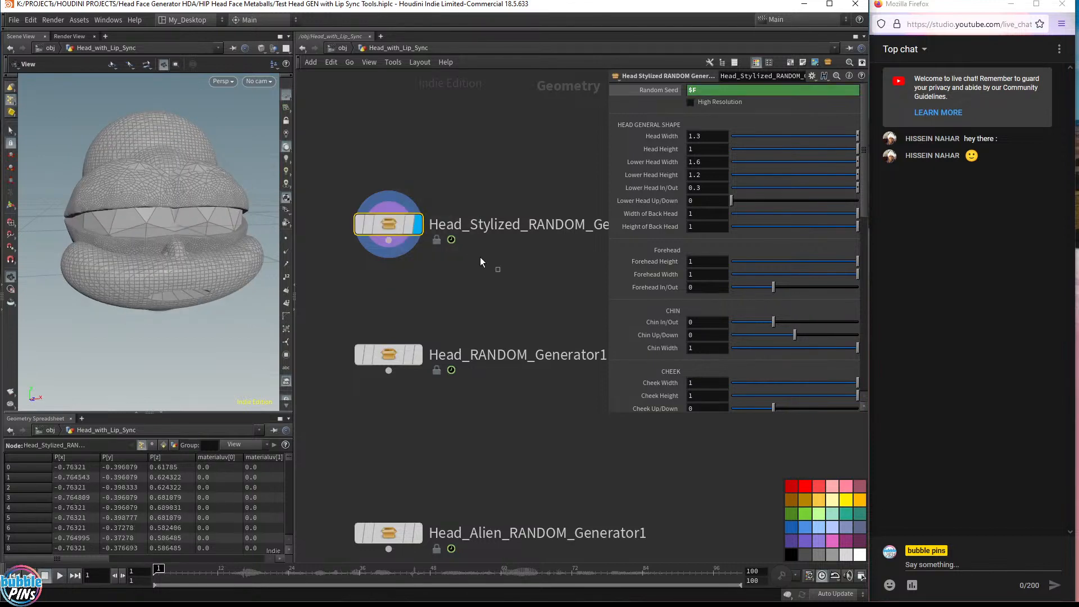
left_click_drag(497, 270, 345, 150)
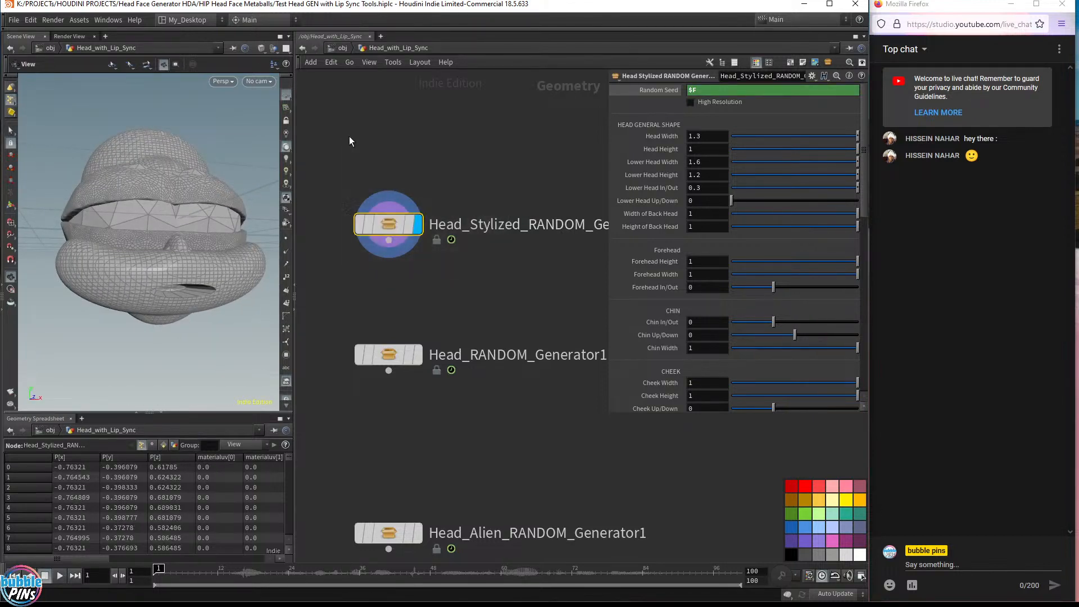
Move the Head RANDOM and Alien RANDOM generator nodes up closer beneath the stylized generator
key("h")
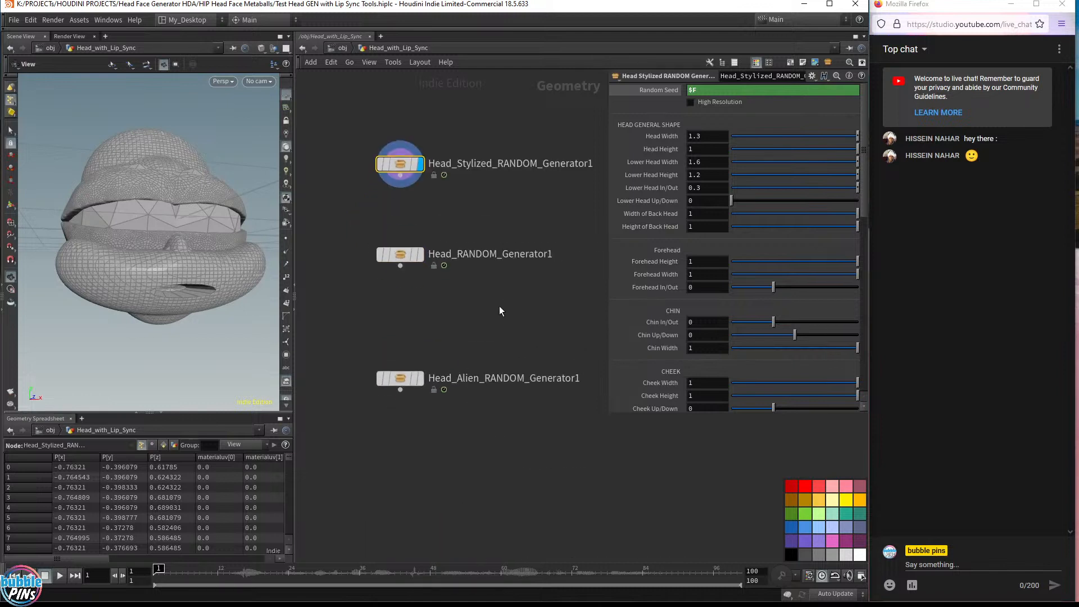
mouse_move(493, 323)
middle_mouse_down()
mouse_move(502, 275)
mouse_move(497, 341)
middle_mouse_up()
left_click_drag(401, 392, 399, 238)
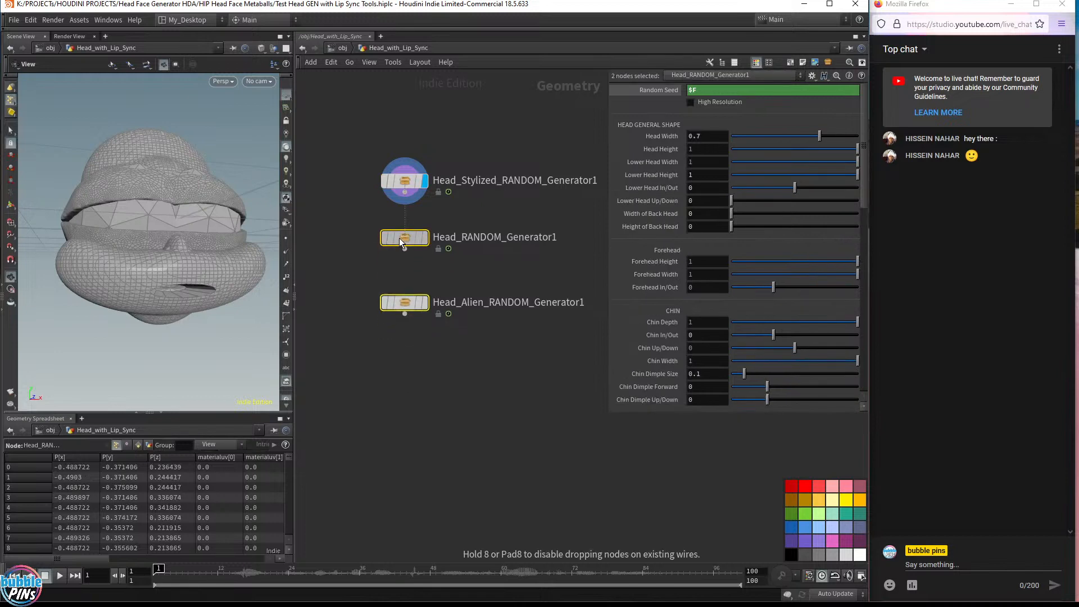
left_click(399, 237)
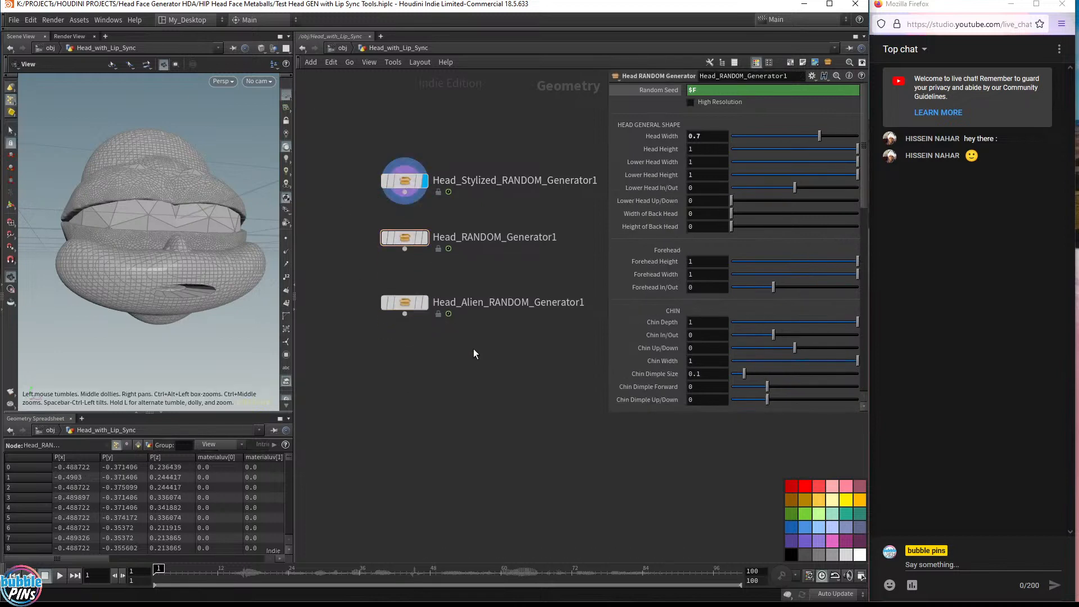
Add a Head Alien Generator node below the random generators and make it the displayed node
key("Tab")
type("hea")
key("Down")
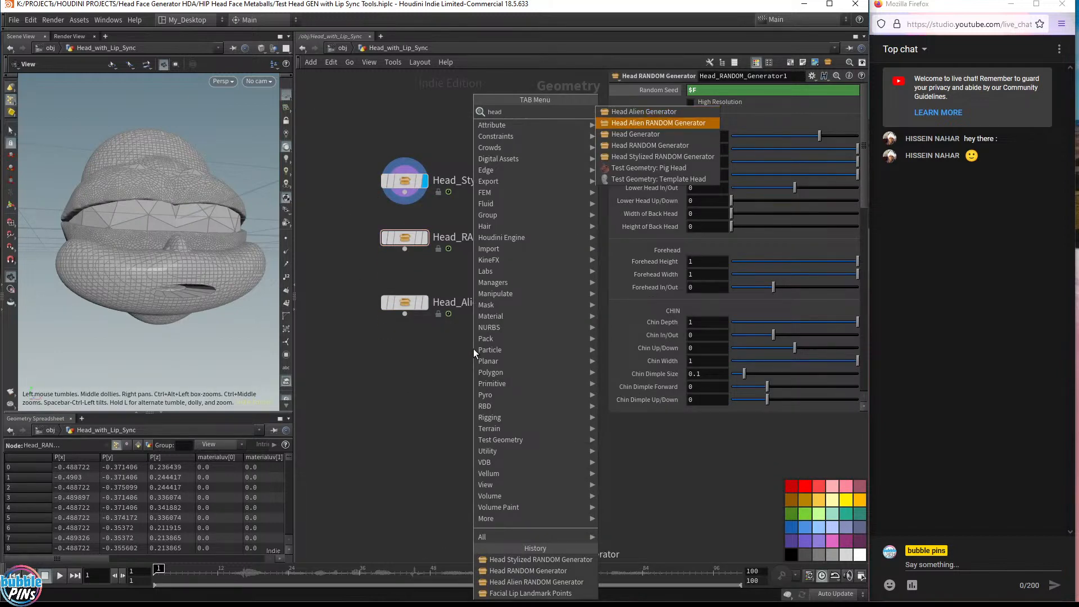
key("Down")
key("Up")
key("Up")
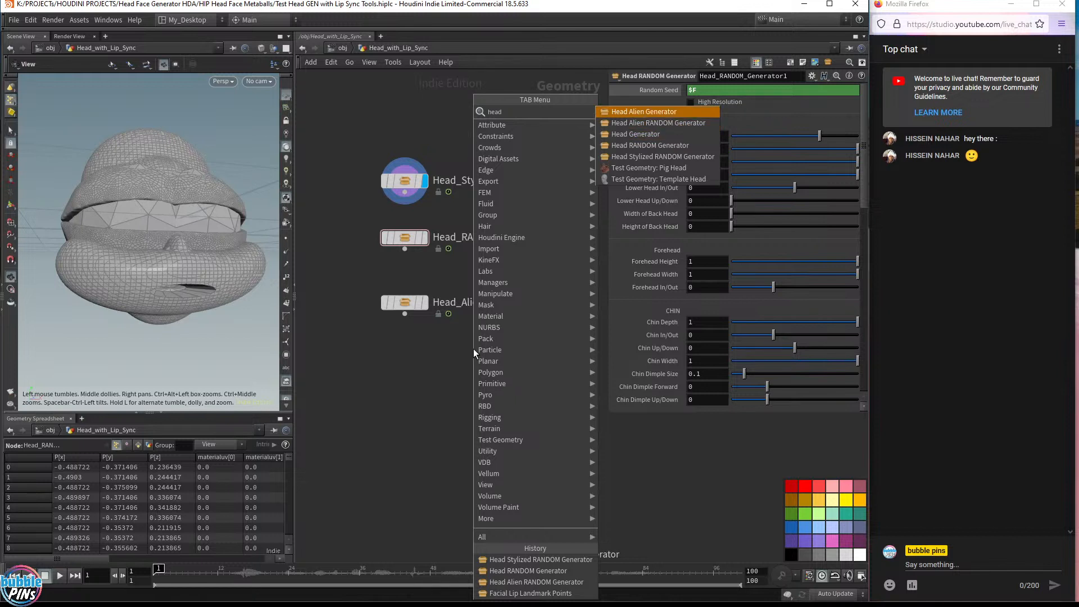
key("Down")
key("Up")
key("Down")
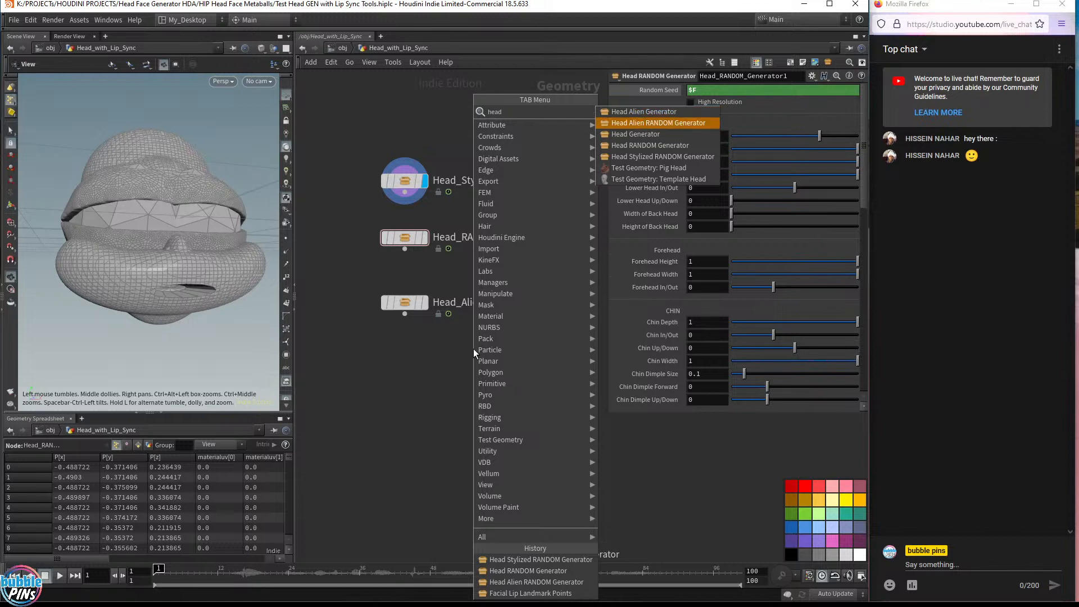
key("Up")
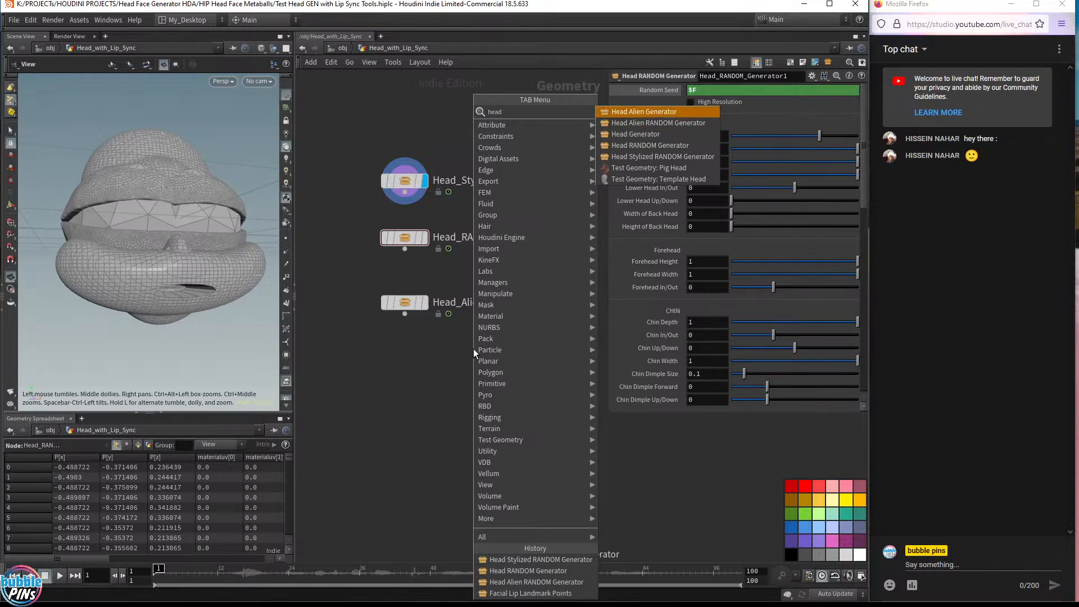
key("Return")
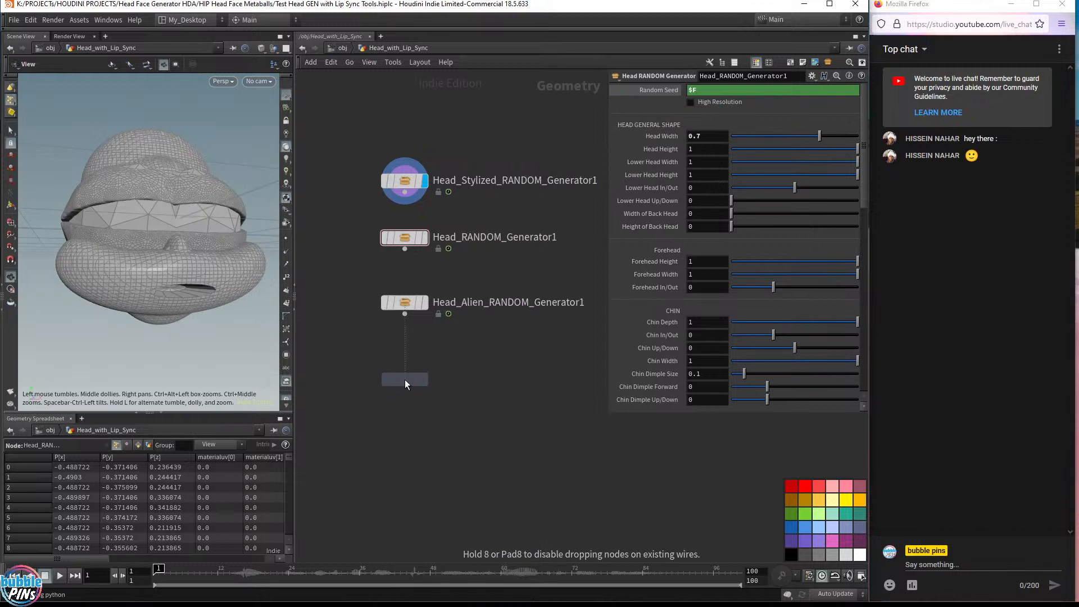
left_click(404, 380)
left_click(424, 379)
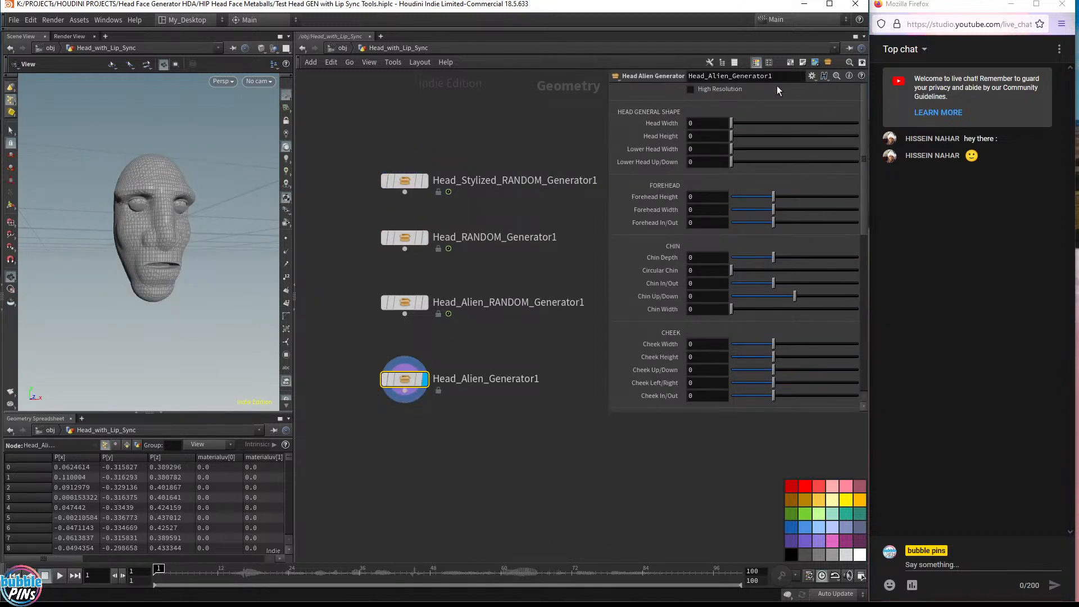
Adjust the Alien Generator's head width sliders, then delete the Alien Generator node
left_click_drag(731, 123, 776, 153)
left_click_drag(490, 341, 370, 285)
left_click_drag(454, 339, 381, 430)
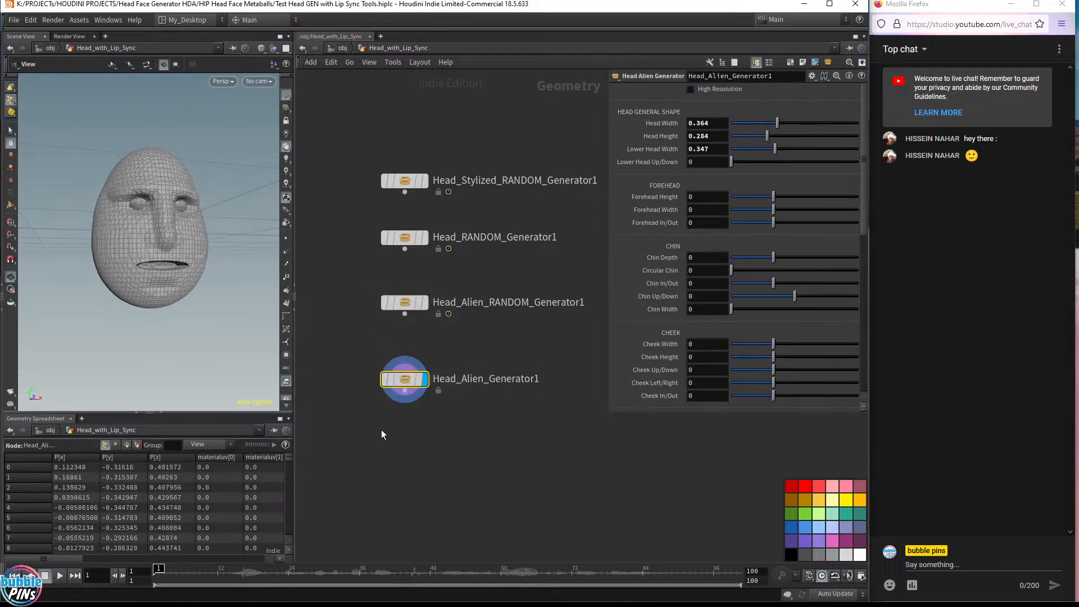
key("Delete")
Add a Head Generator node below the random generators and make it the displayed node
key("Tab")
type("hea")
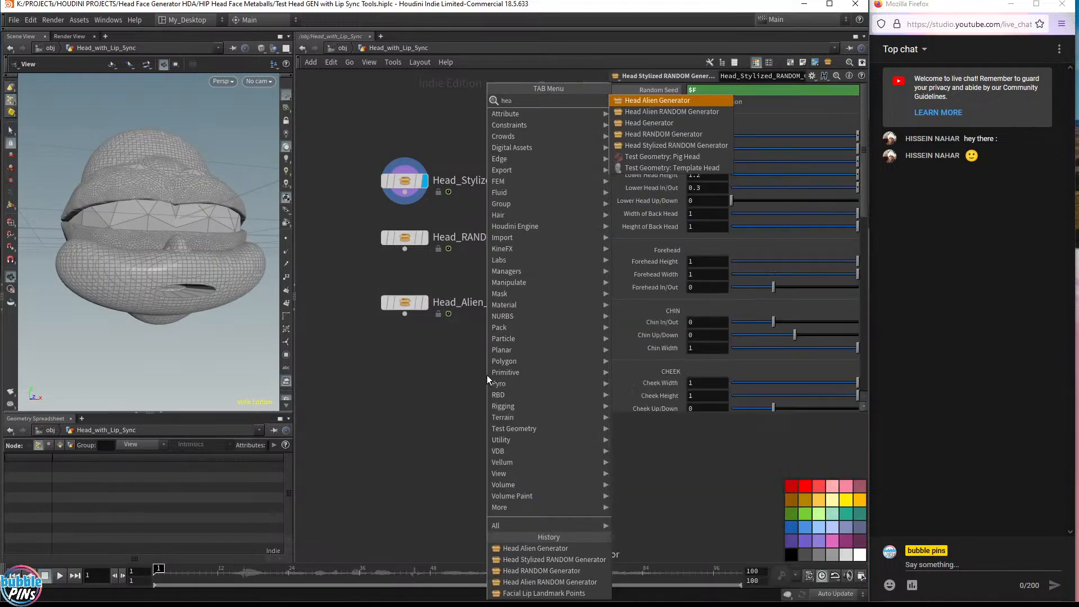
key("Return")
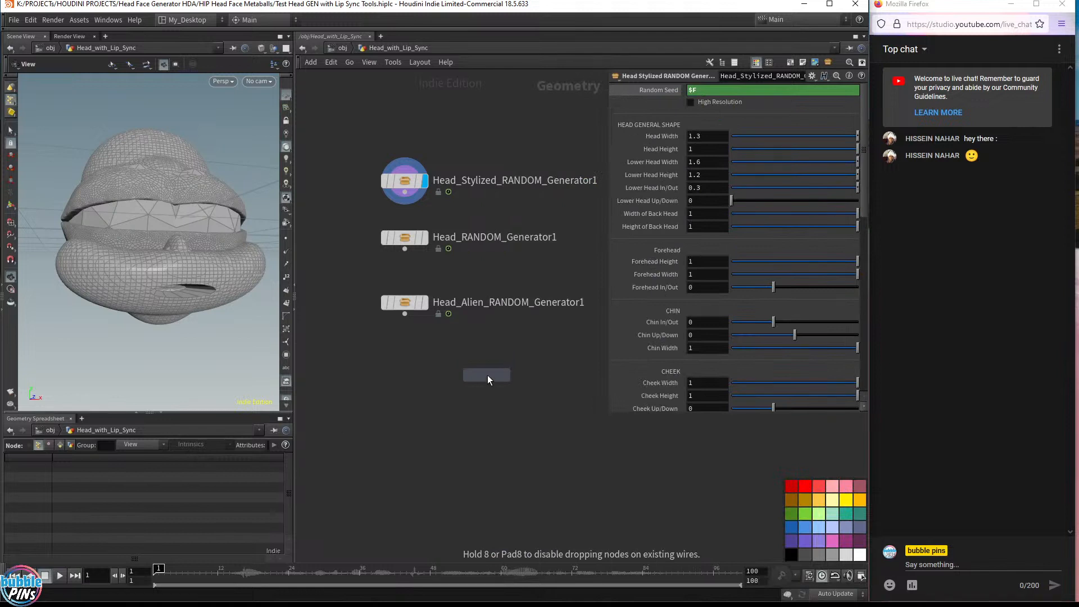
left_click(406, 377)
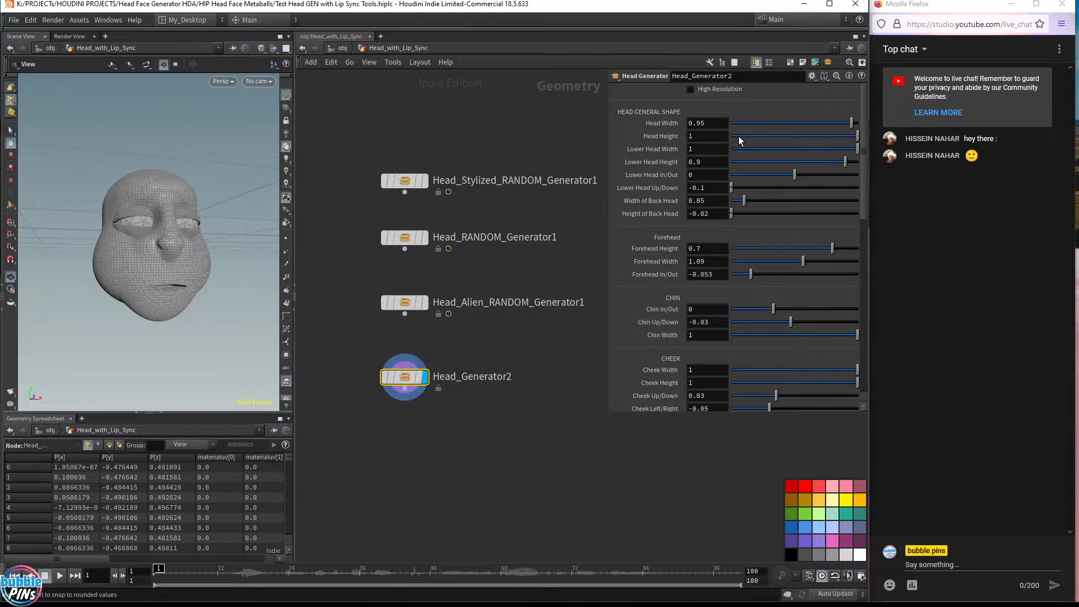
Adjust the new Head Generator's head height sliders, then delete that Head Generator node
left_click_drag(739, 136, 794, 140)
left_click_drag(767, 140, 766, 141)
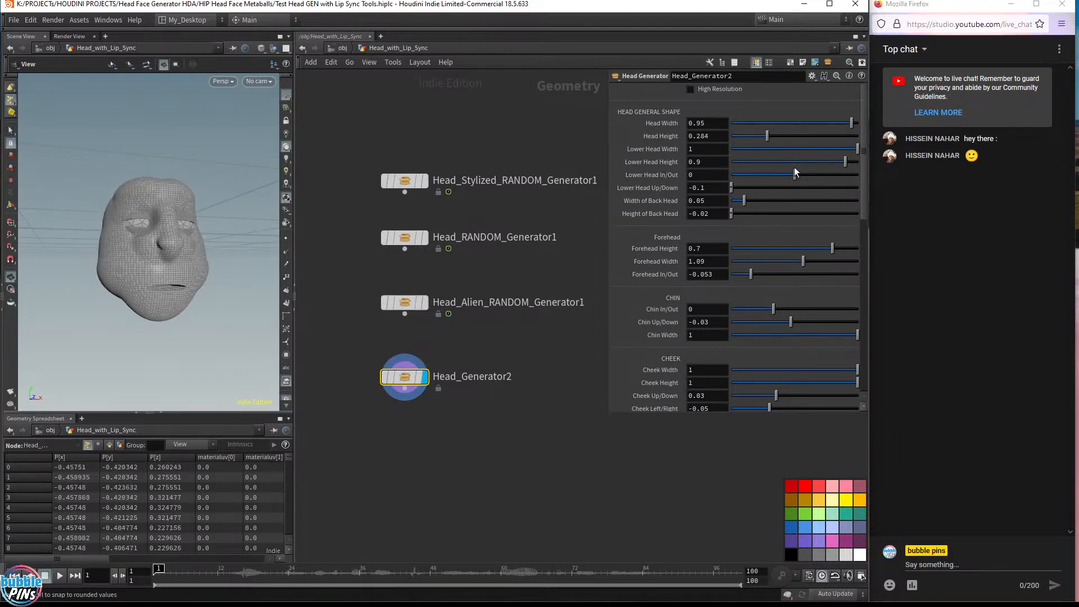
left_click_drag(845, 163, 764, 169)
scroll(786, 295, "down", 3)
scroll(787, 295, "down", 5)
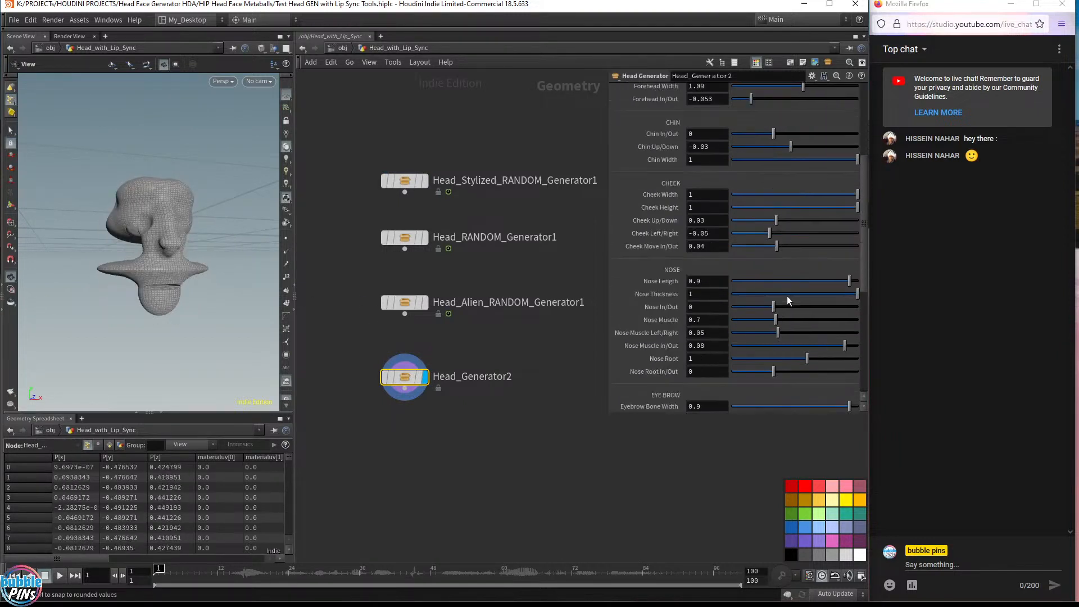
mouse_move(145, 246)
left_mouse_down()
mouse_move(84, 236)
mouse_move(104, 221)
mouse_move(191, 222)
mouse_move(234, 241)
mouse_move(152, 241)
left_mouse_up()
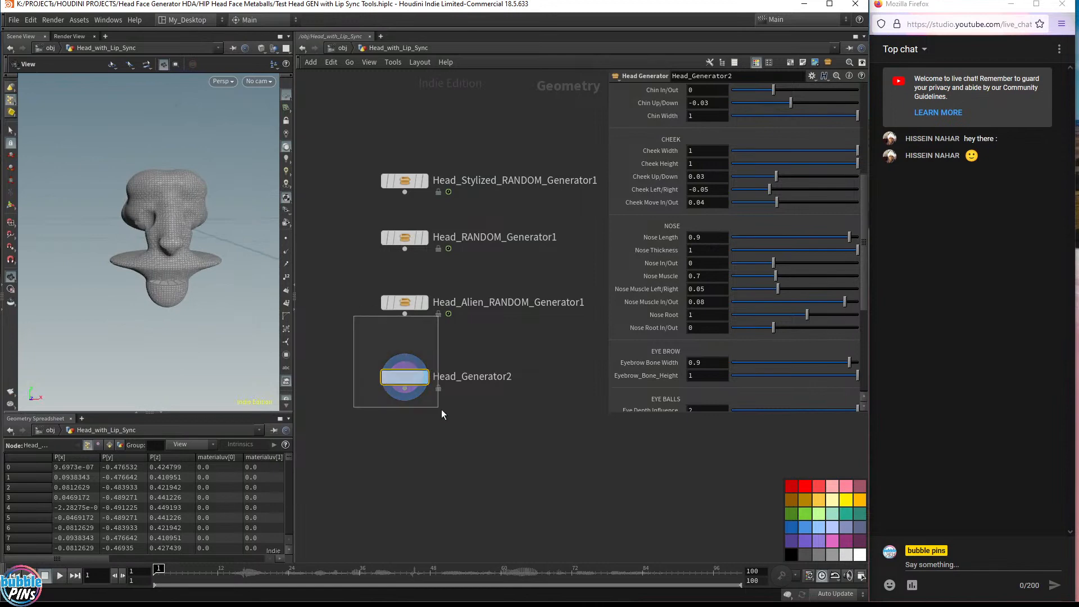
key("Delete")
Make the Head file cache node beneath Head_Generator1 the displayed node
scroll(497, 360, "down", 3)
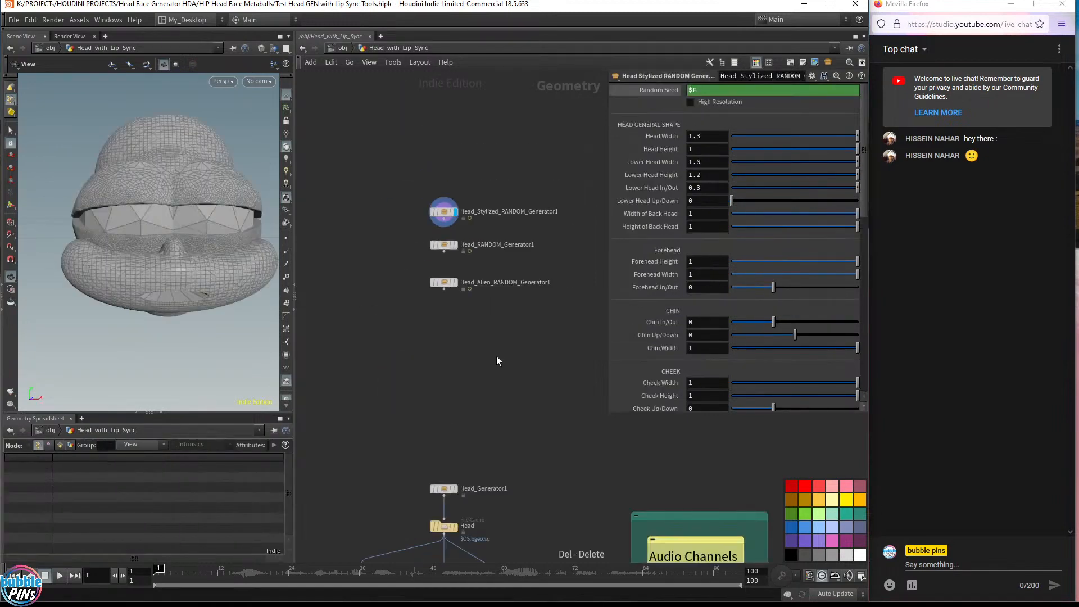
middle_click_drag(497, 356, 475, 204)
scroll(476, 208, "up", 5)
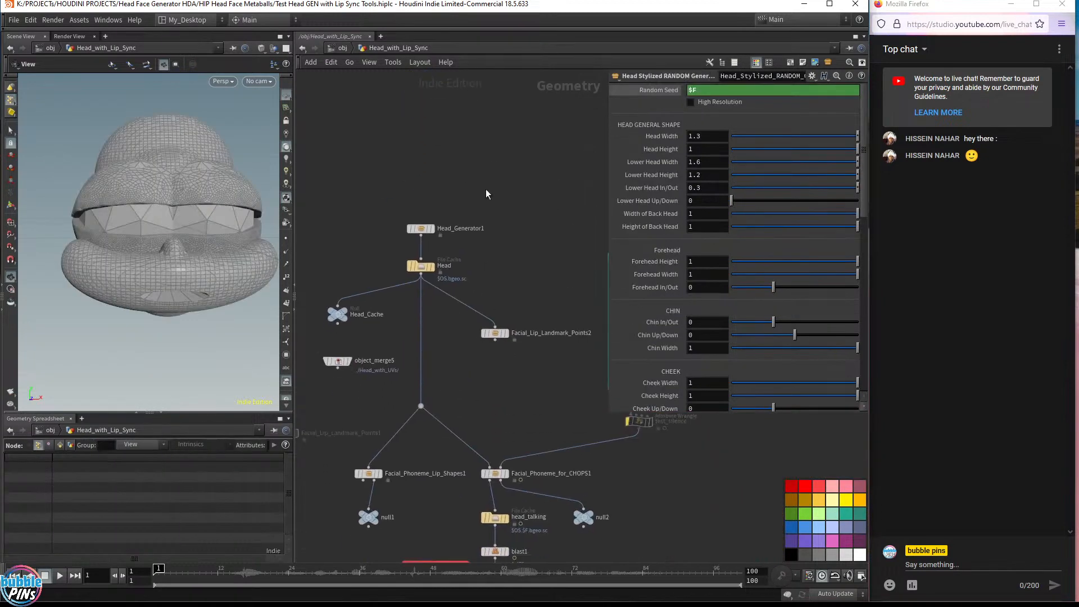
left_click_drag(451, 201, 393, 283)
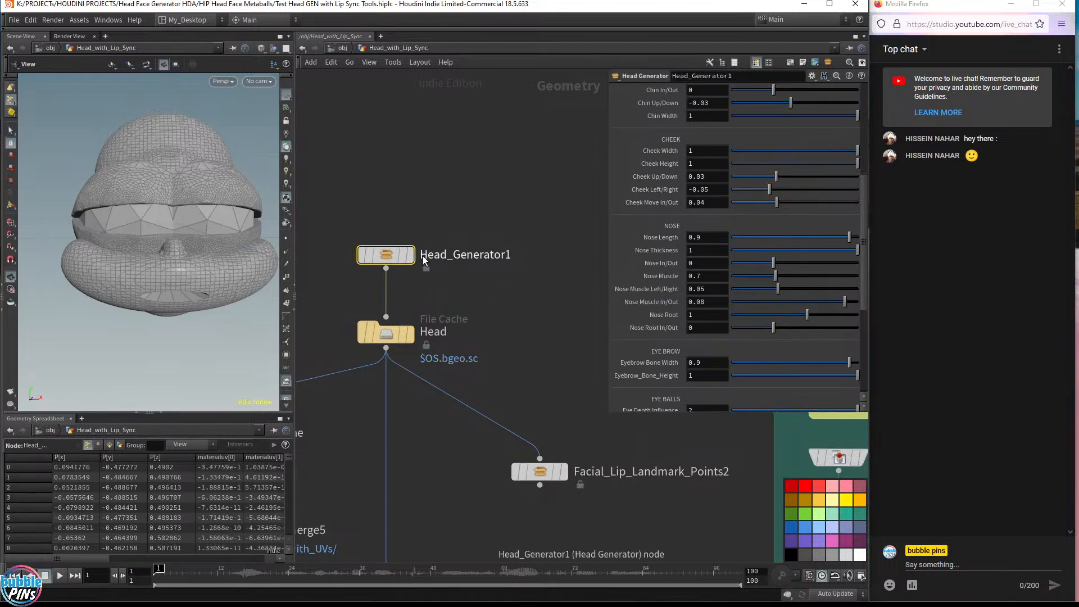
left_click(410, 339)
left_click(392, 336)
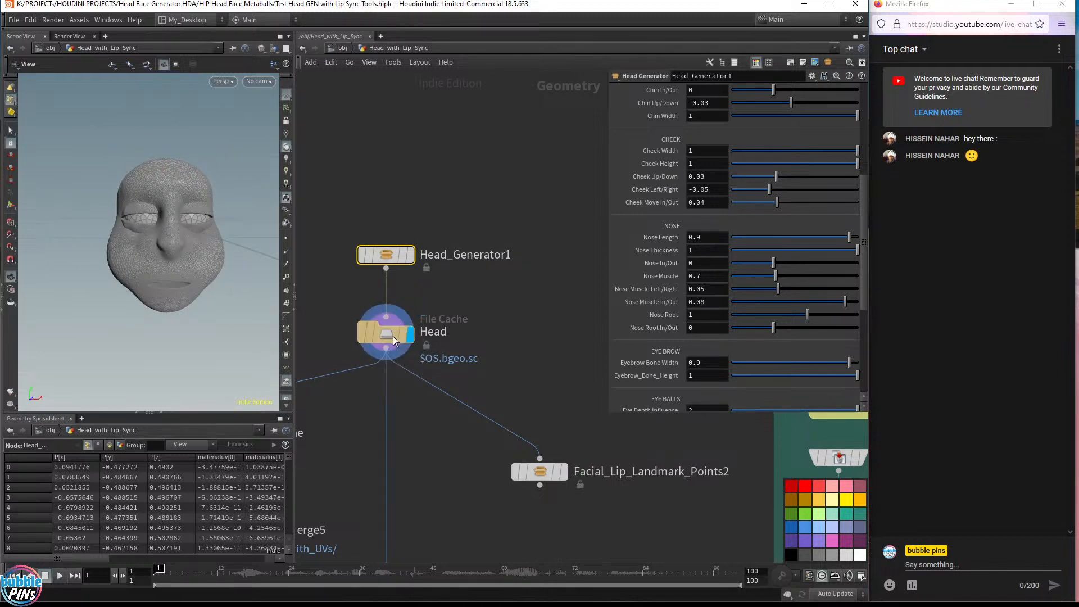
Inspect the cached head in the viewport and its detail attributes in the geometry spreadsheet
left_click_drag(169, 247, 183, 257)
middle_click_drag(183, 257, 221, 260)
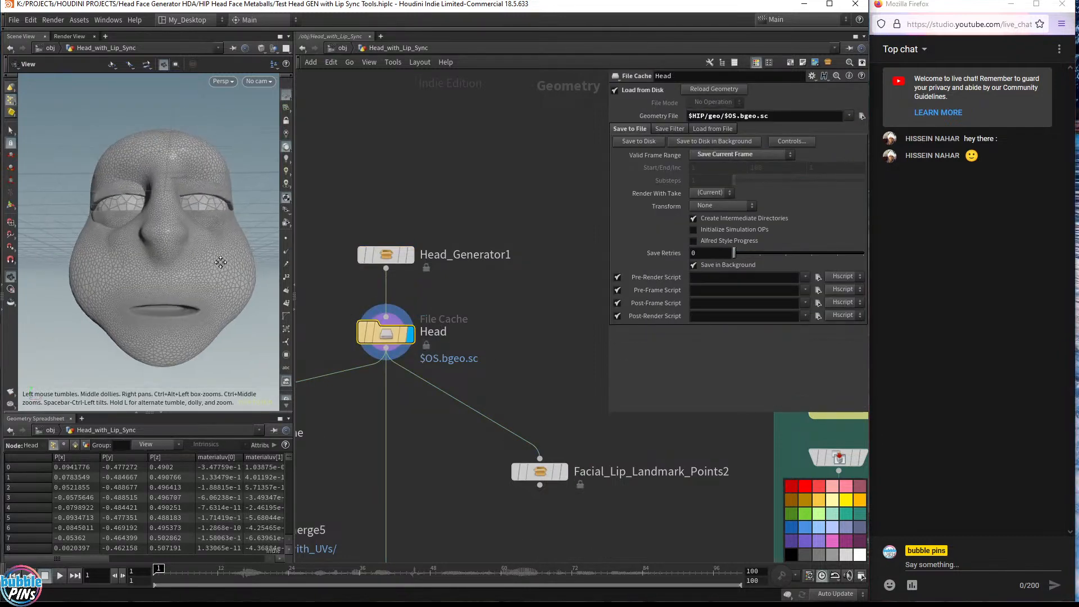
left_click_drag(221, 260, 202, 274)
middle_click_drag(568, 368, 589, 198)
scroll(476, 386, "down", 2)
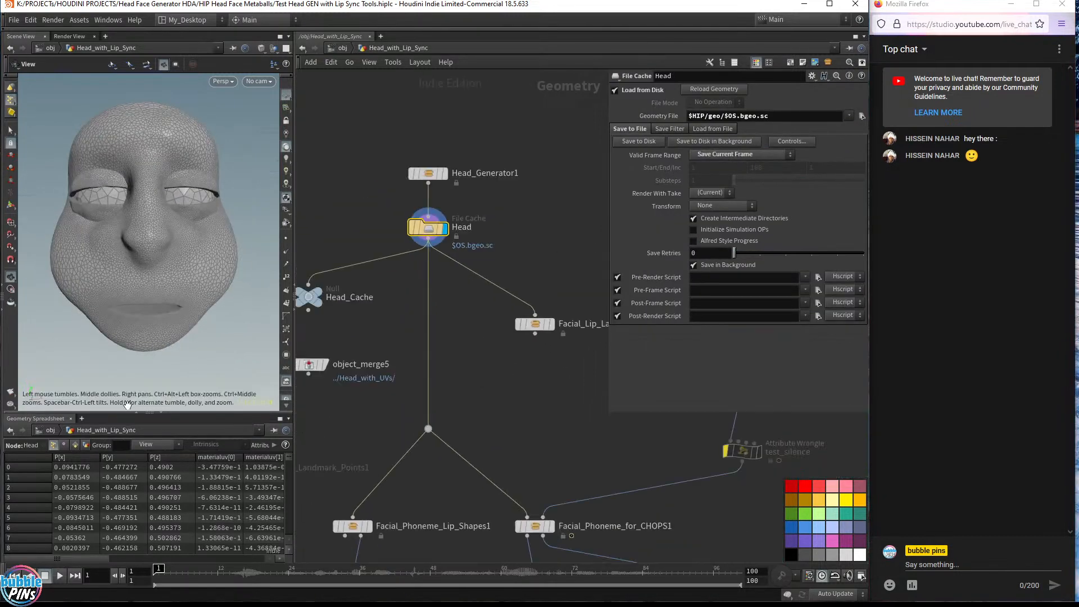
left_click(86, 445)
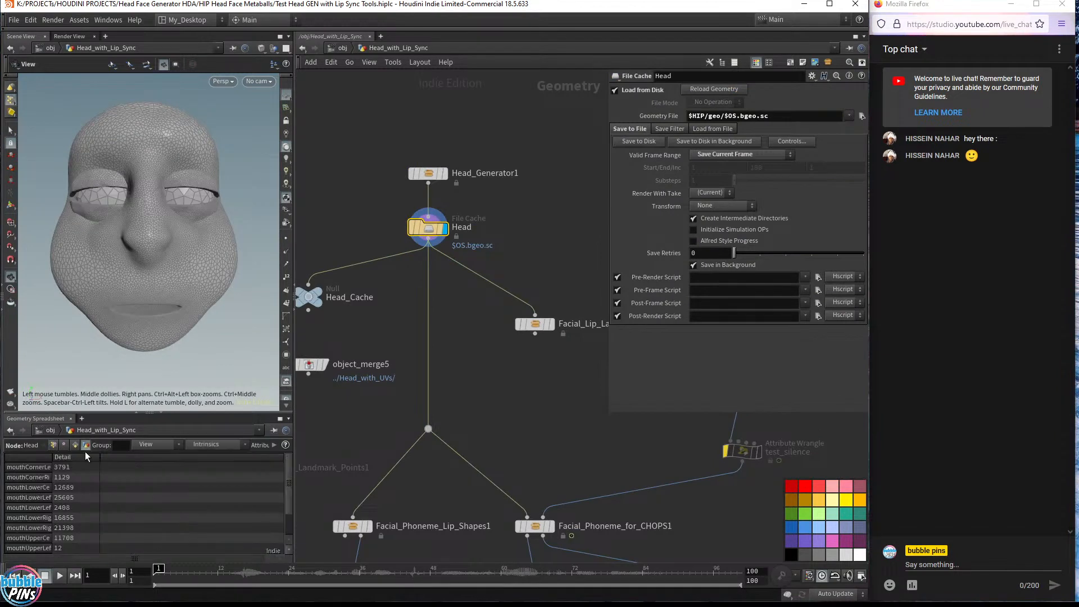
left_click_drag(52, 461, 97, 466)
middle_click_drag(548, 419, 445, 326)
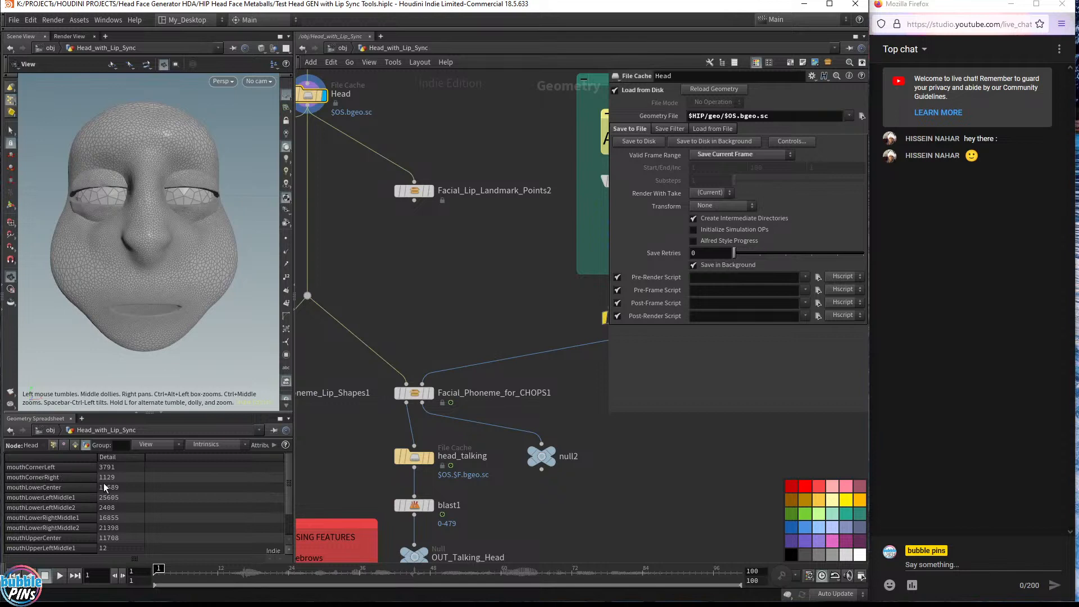
Make the Facial_Phoneme_for_CHOPS1 node the displayed node
middle_click_drag(405, 281, 501, 398)
left_click_drag(376, 284, 444, 90)
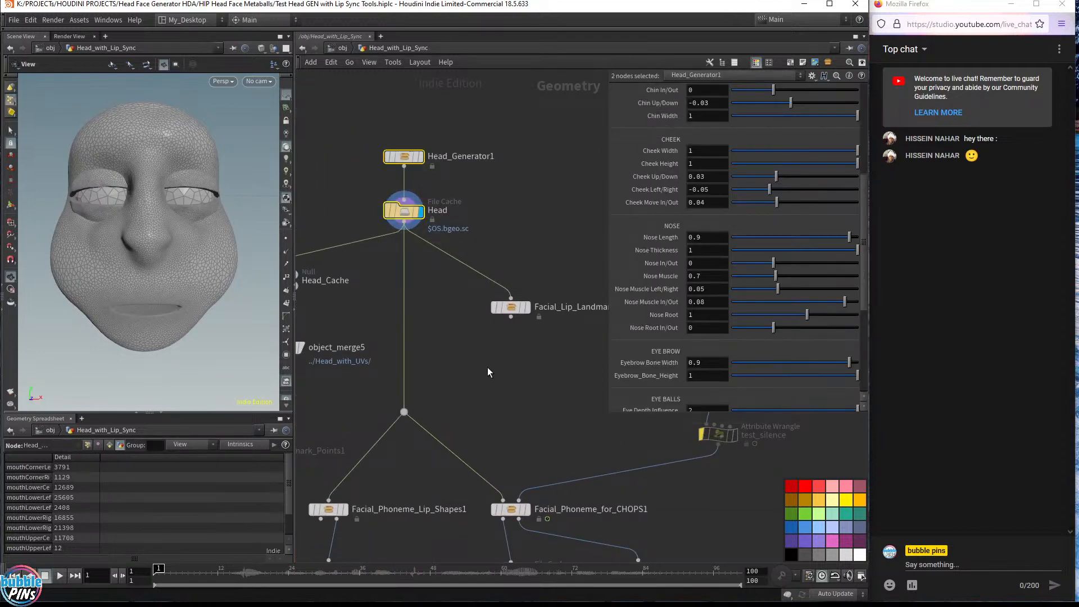
middle_click_drag(491, 406, 448, 292)
left_click(466, 395)
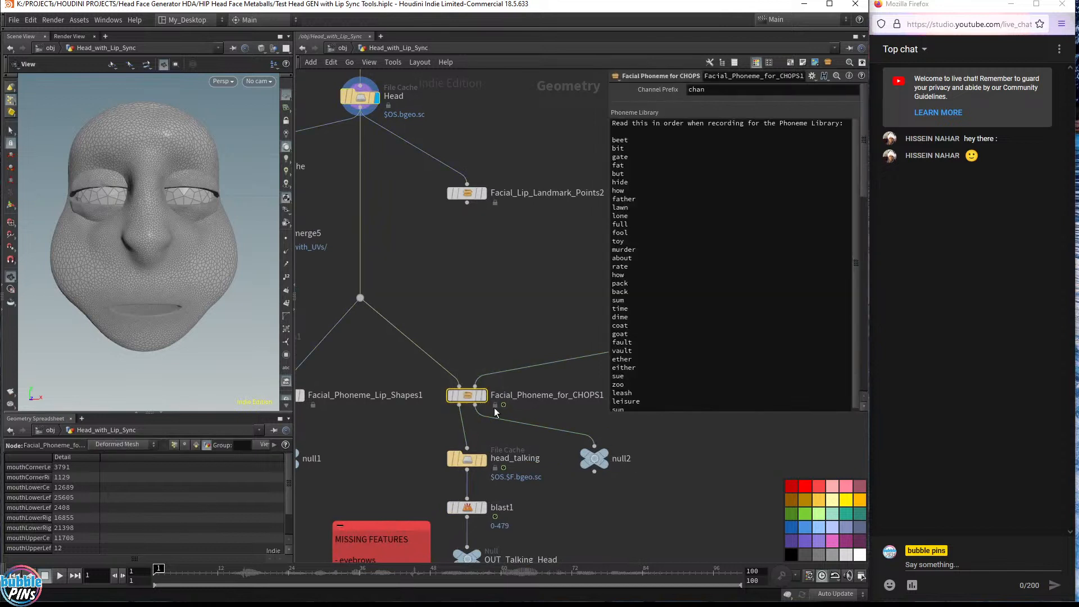
middle_click_drag(494, 406, 426, 409)
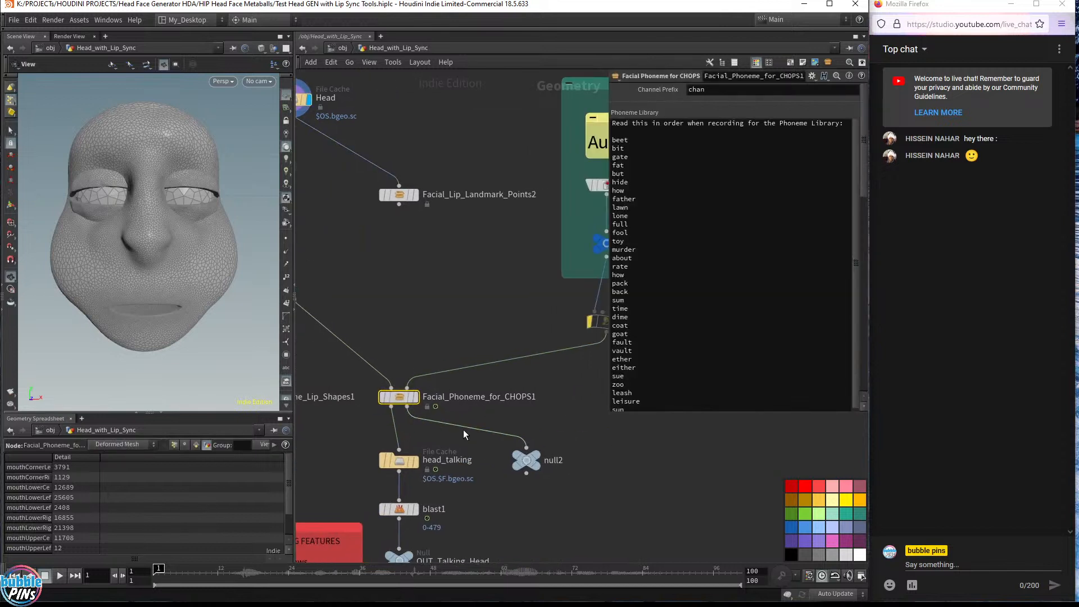
left_click(415, 399)
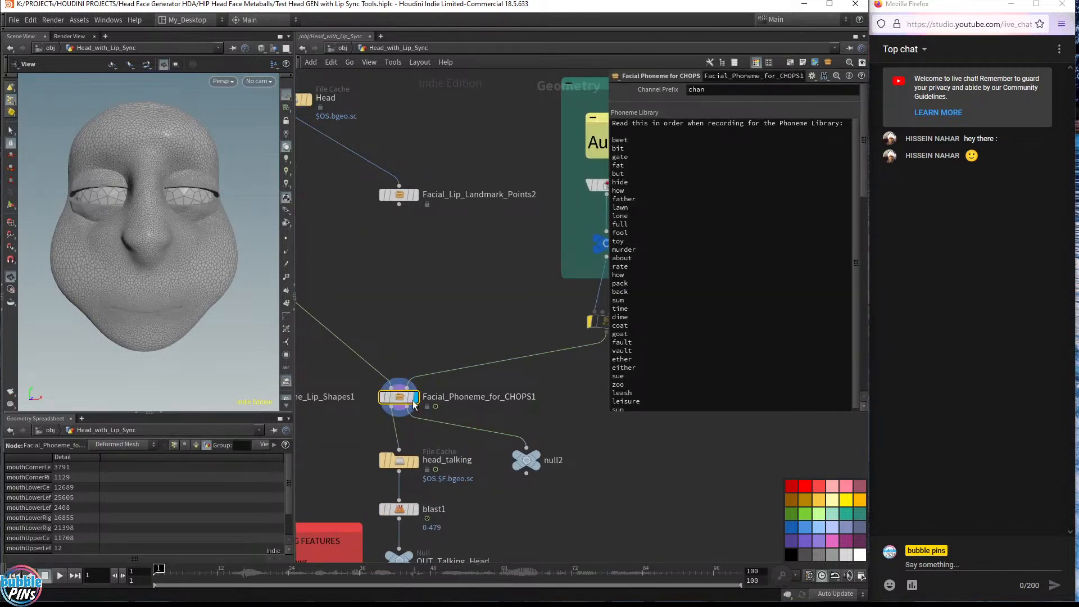
Review the phoneme node's landmark parameters and play the timeline to preview the lip animation
left_click_drag(464, 324, 347, 413)
scroll(851, 245, "down", 10)
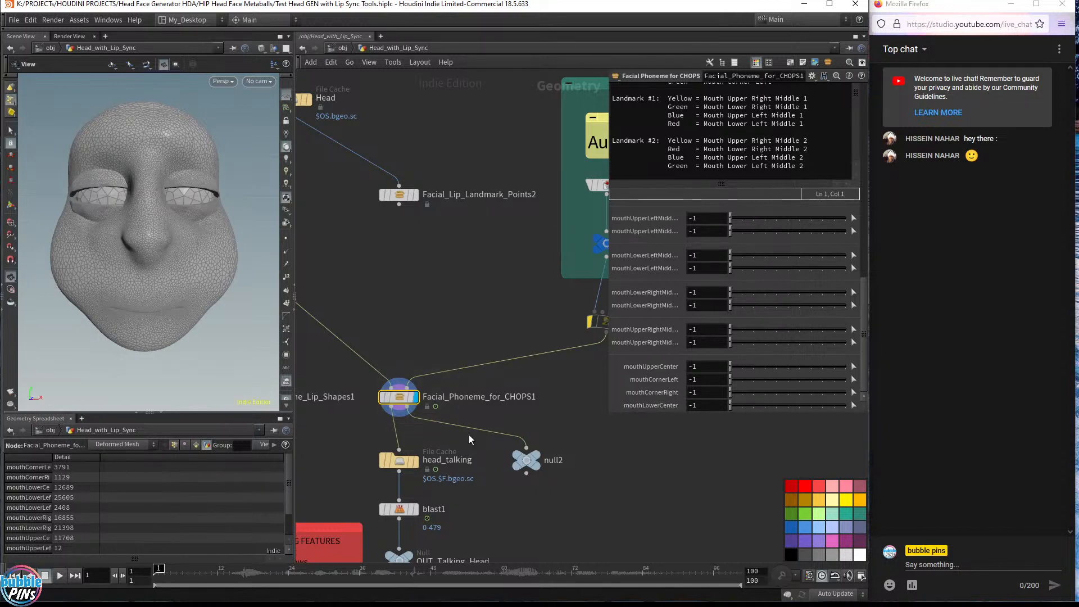
mouse_move(537, 459)
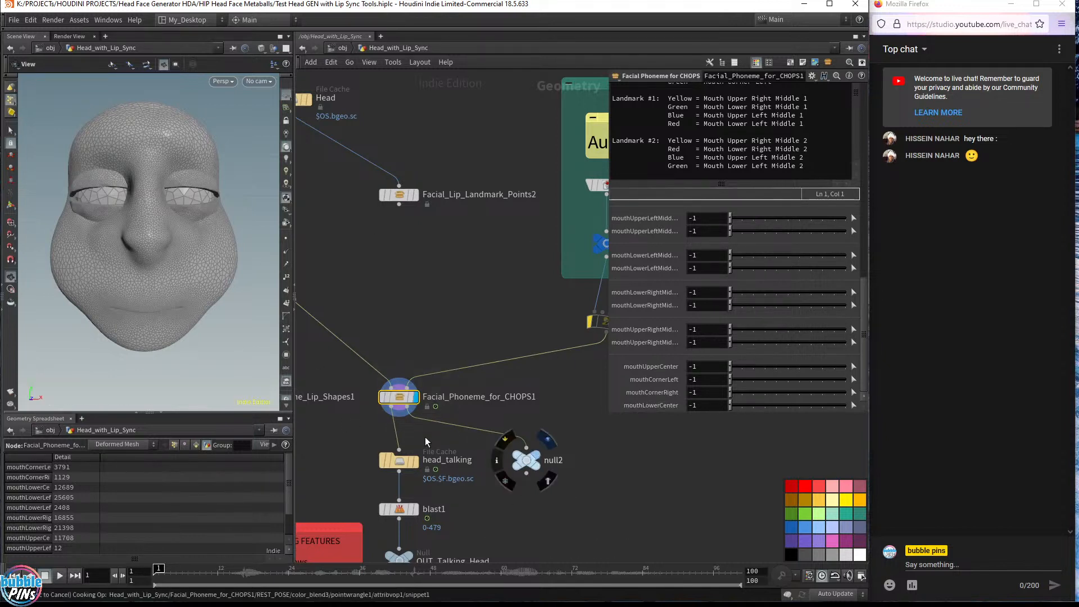
left_click_drag(135, 264, 107, 309)
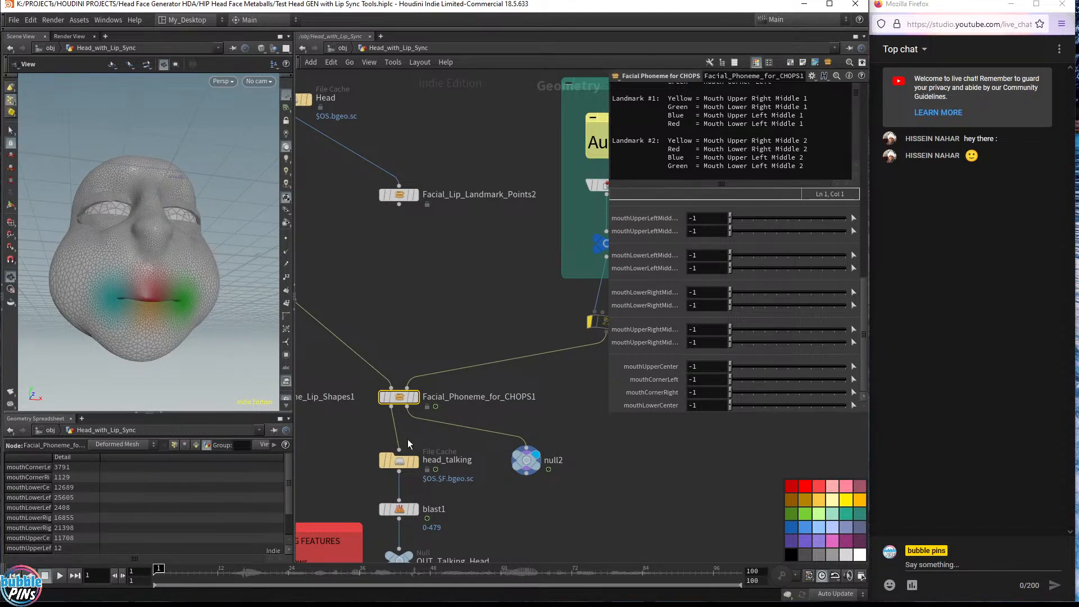
left_click(416, 396)
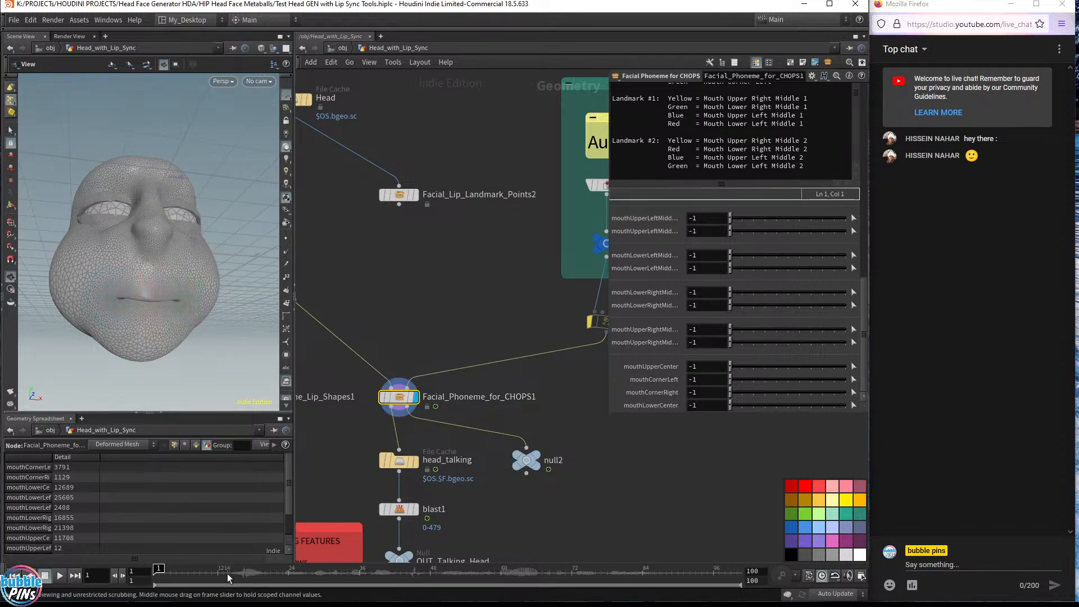
key("Up")
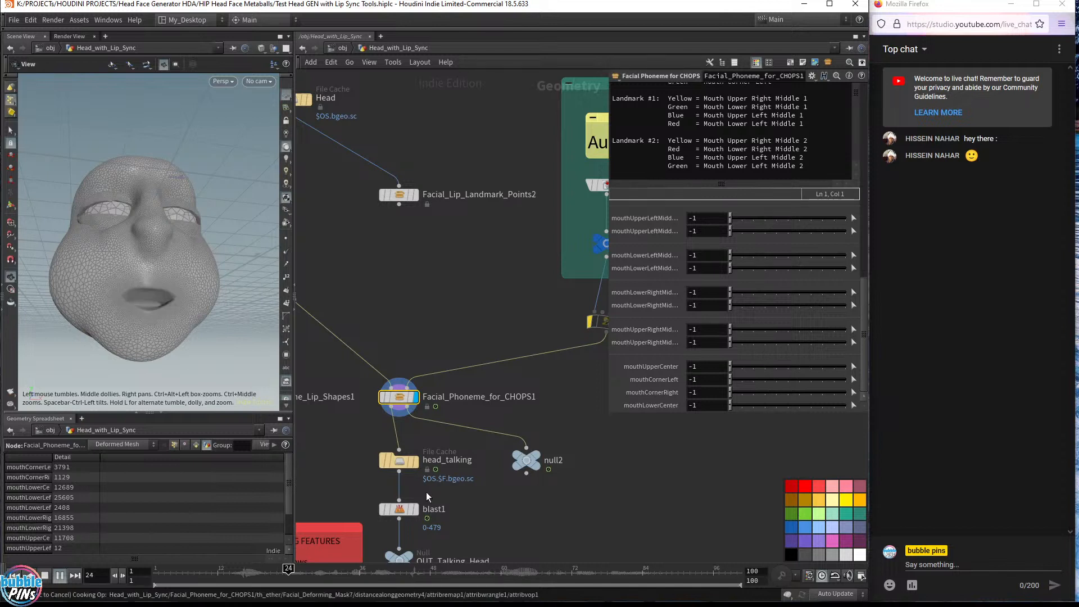
key("ctrl+Up")
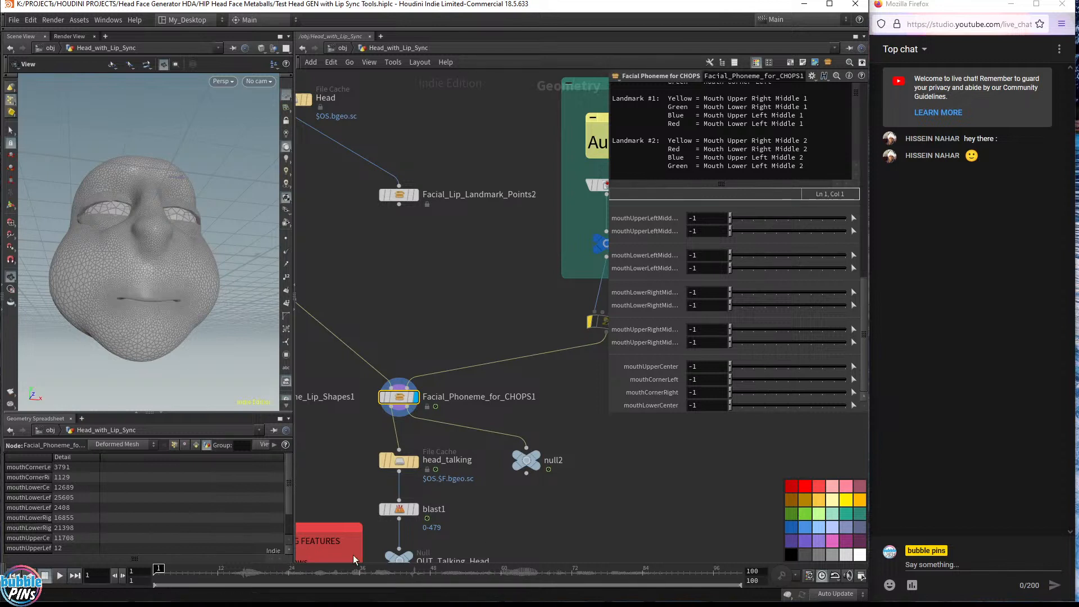
Make the head_talking file cache node the displayed node
left_click(416, 460)
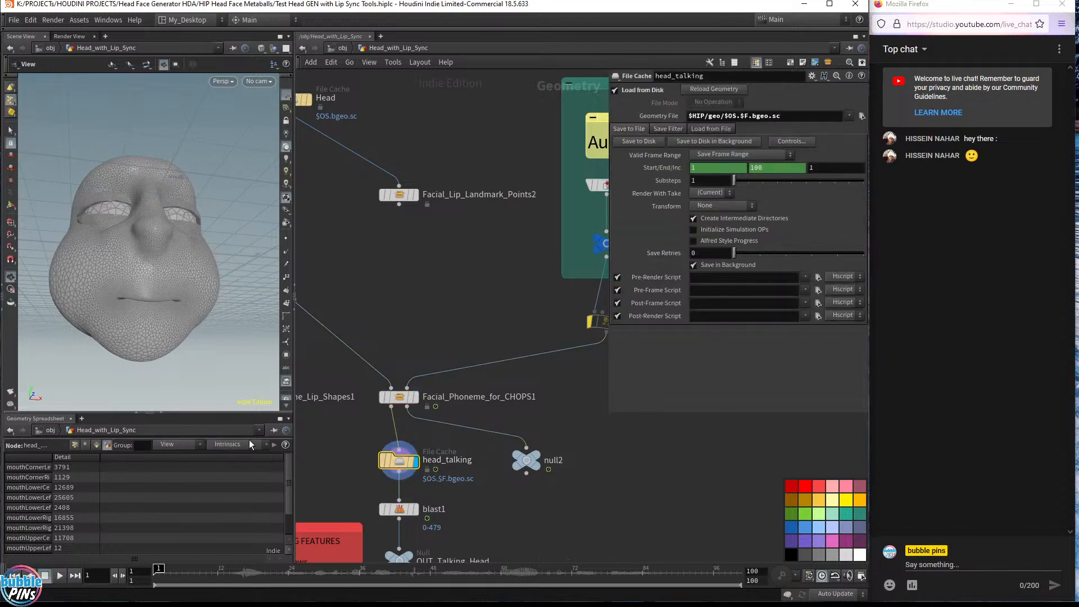
Play the lip animation, return to the start frame, and survey the network around the head_talking node
key("Up")
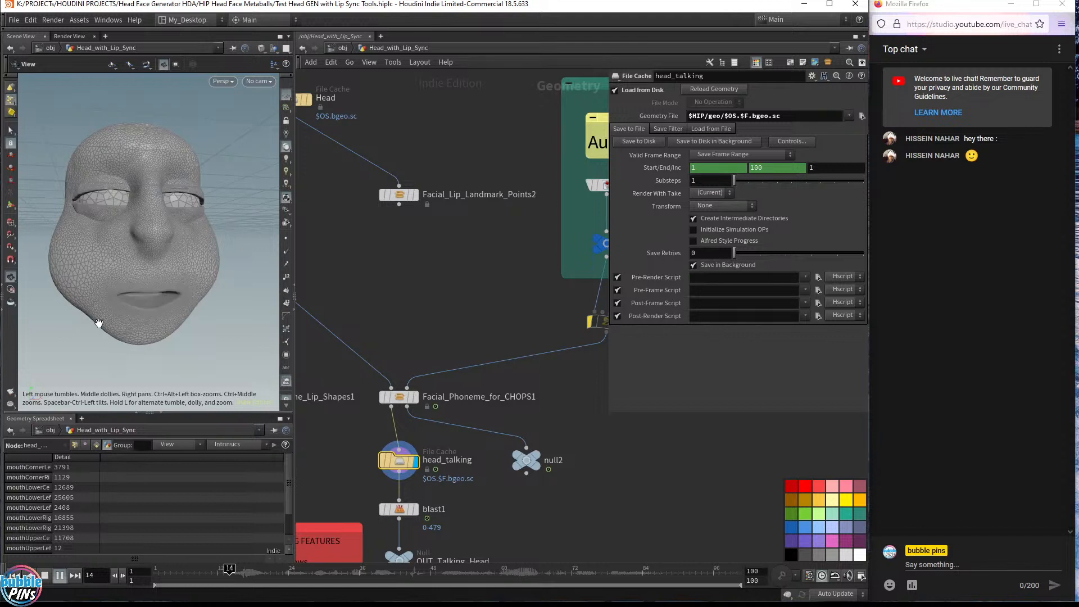
key("ctrl+Up")
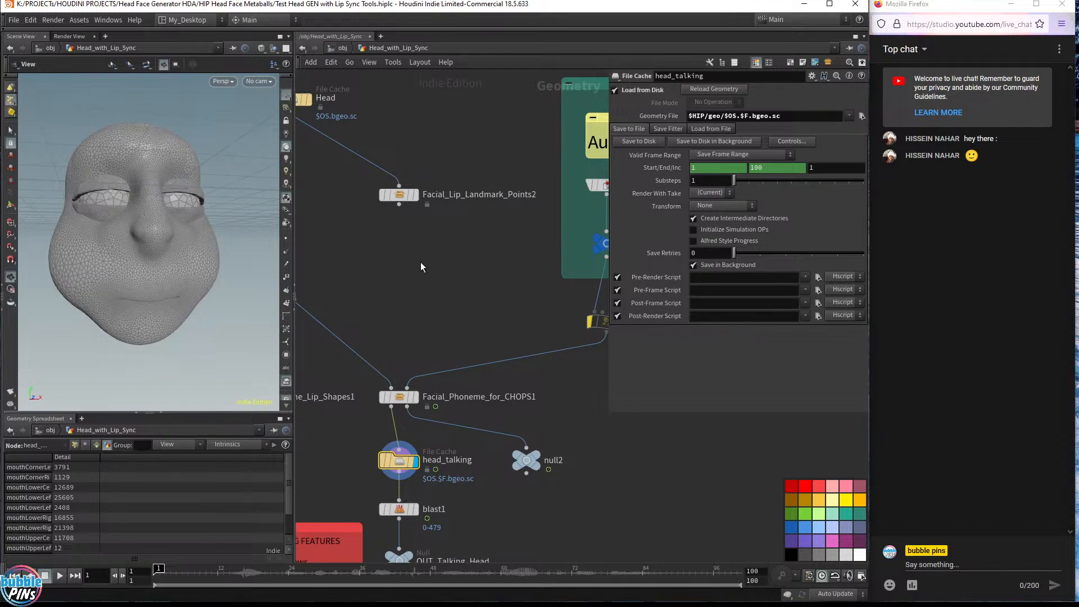
mouse_move(445, 279)
middle_mouse_down()
mouse_move(511, 260)
mouse_move(494, 202)
middle_mouse_up()
middle_click_drag(523, 429, 515, 243)
scroll(517, 300, "down", 2)
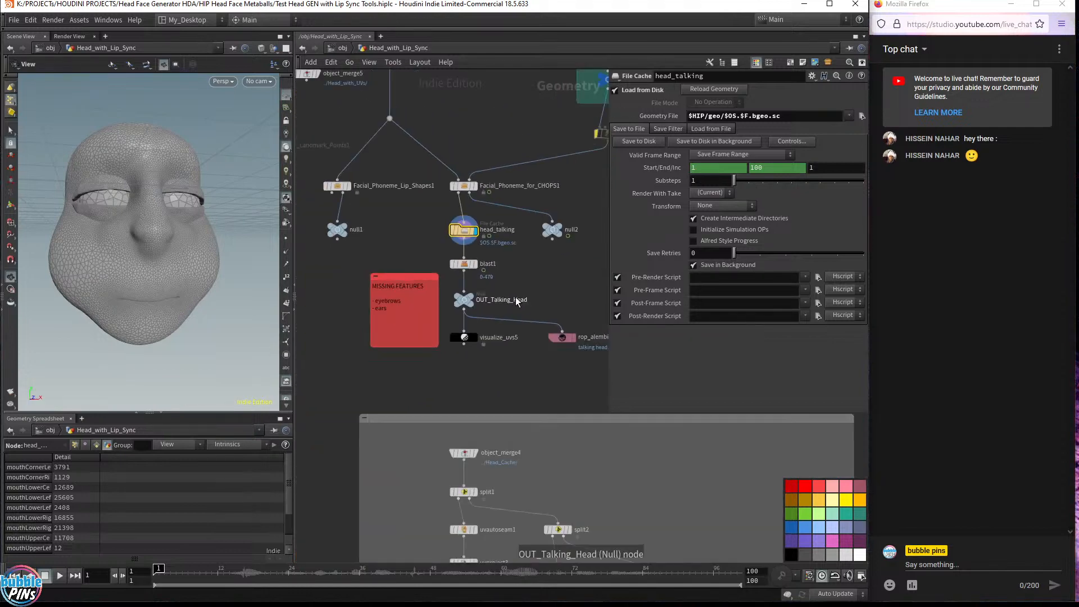
scroll(517, 302, "down", 4)
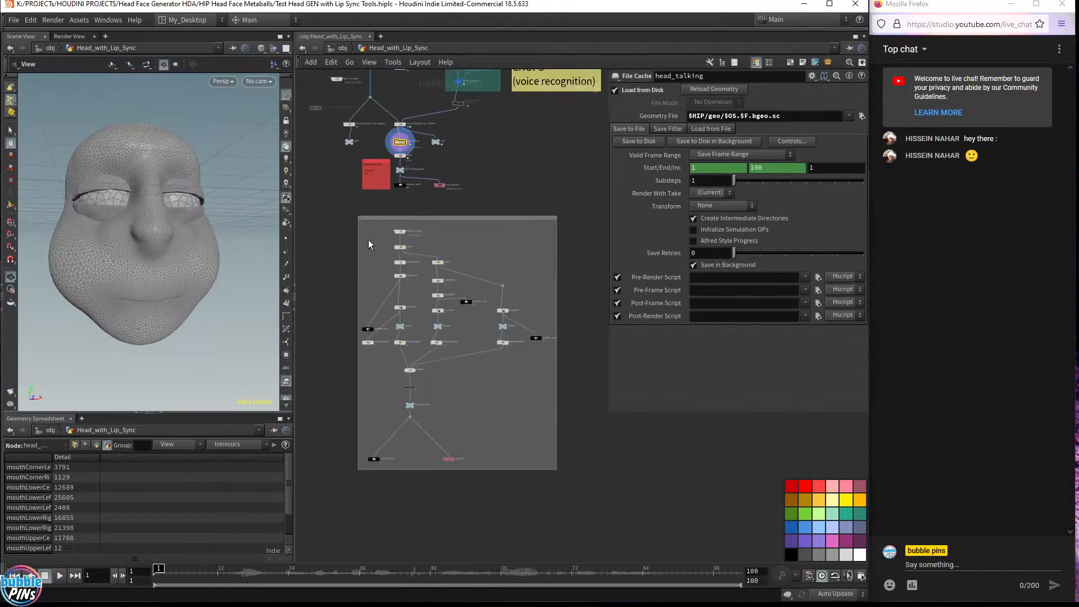
left_click_drag(340, 212, 583, 520)
scroll(481, 180, "up", 6)
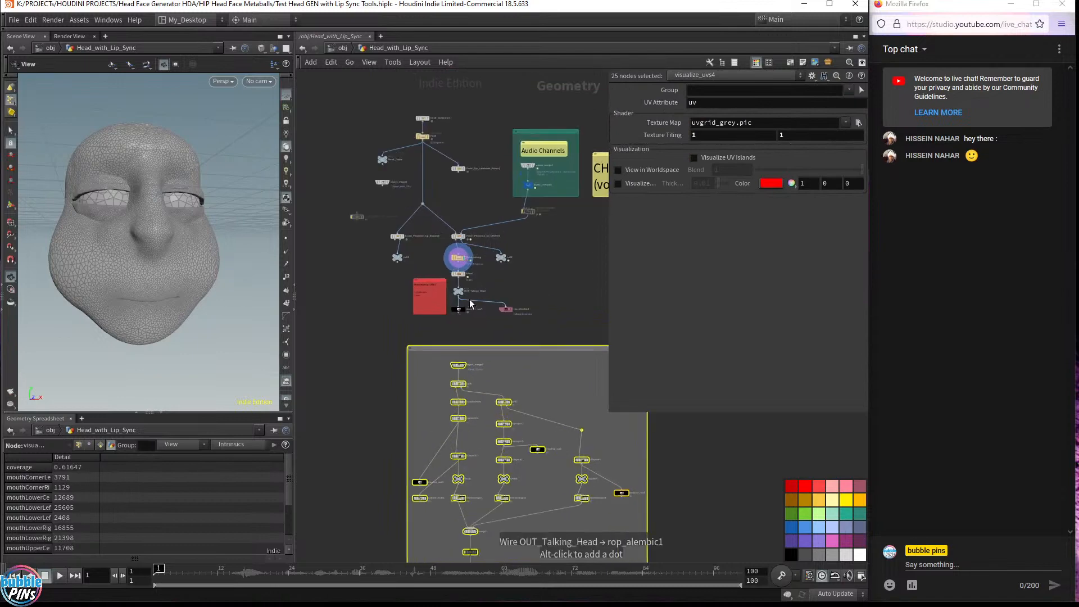
middle_click_drag(522, 279, 547, 349)
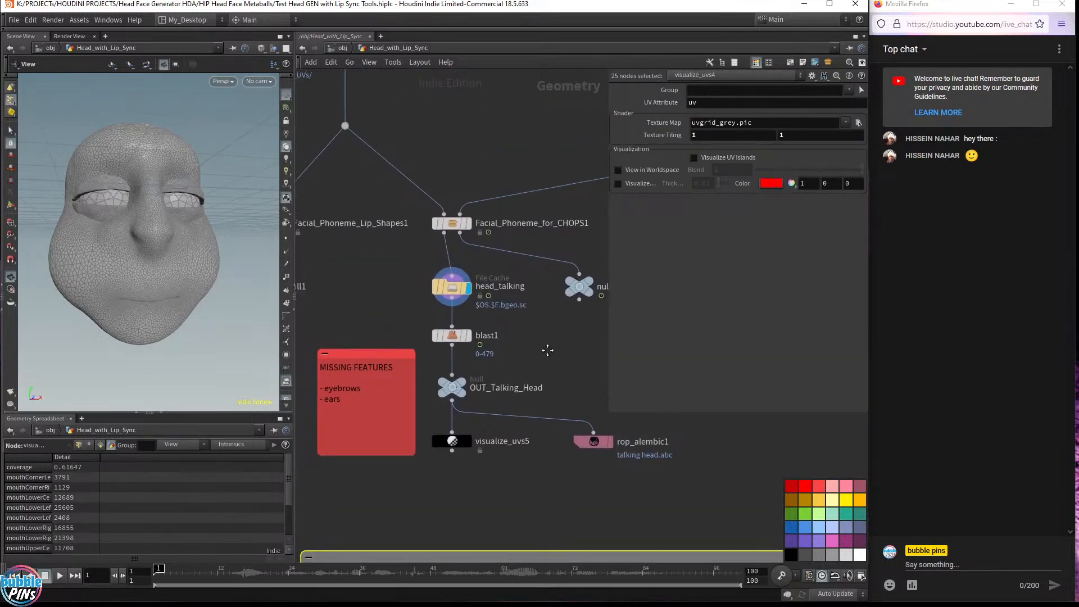
left_click_drag(135, 242, 200, 220)
middle_click_drag(459, 114, 478, 313)
Make the Head_Generator1 node the displayed node and review its head shape parameters
left_click(422, 140)
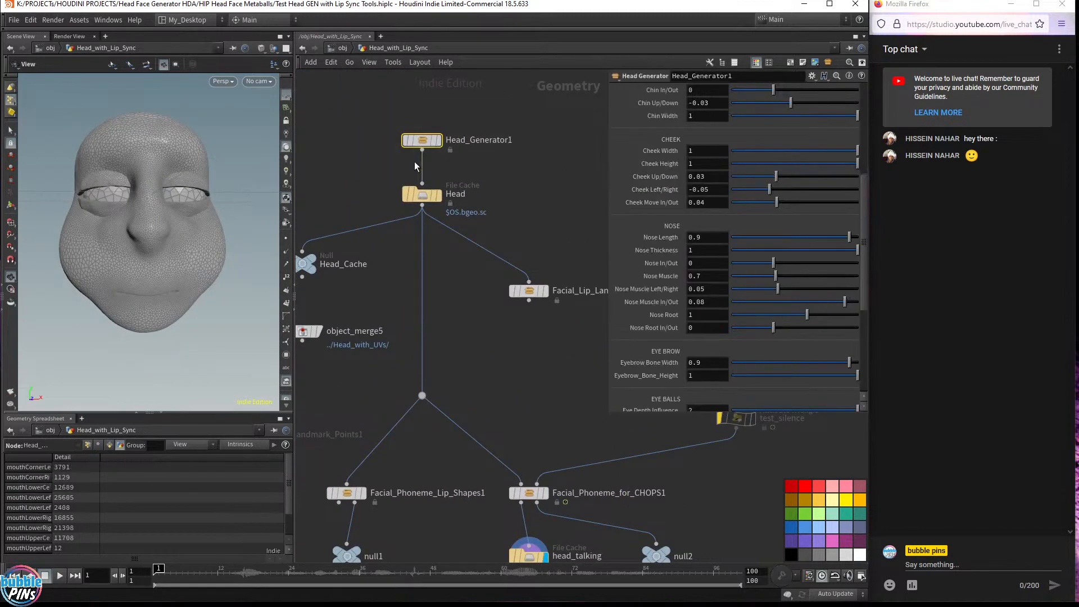
left_click(438, 140)
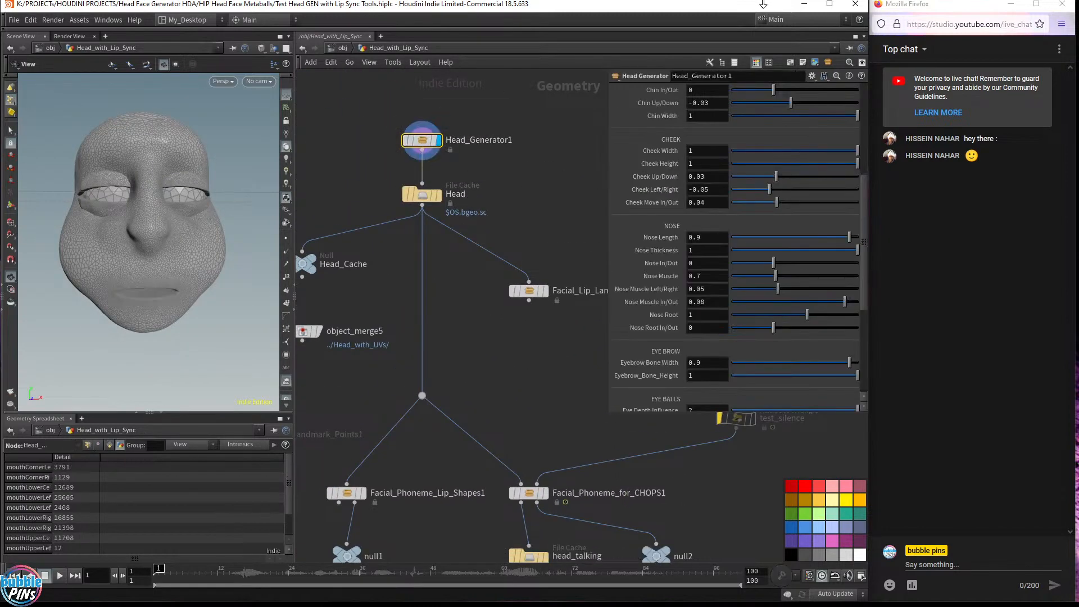
scroll(728, 211, "up", 8)
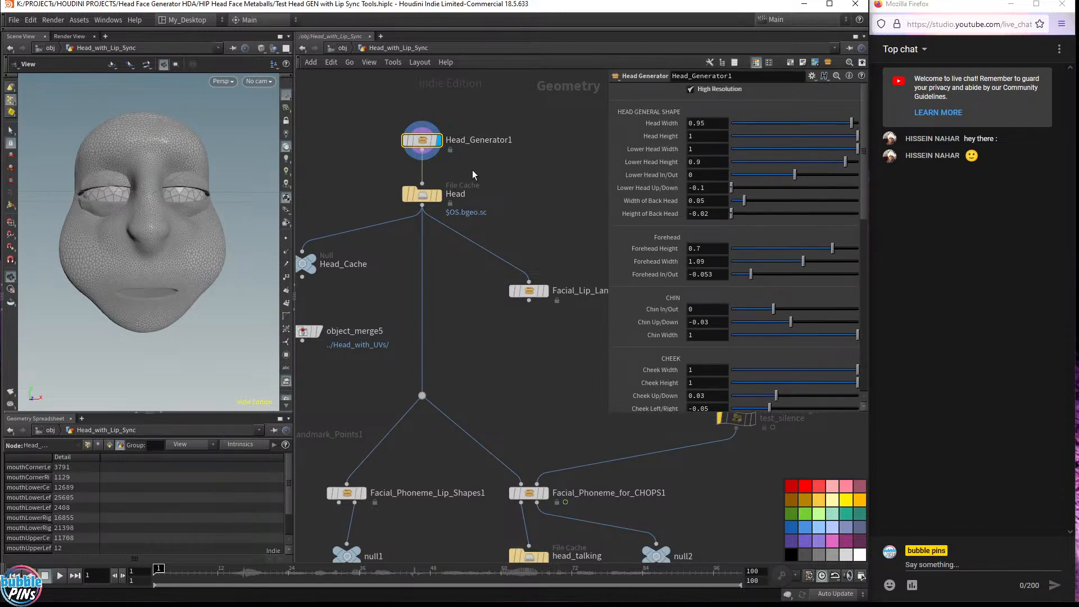
Add a Head RANDOM Generator node beside the Head_Generator1 node
middle_click_drag(570, 191, 488, 249)
left_click(501, 207)
key("Tab")
type("h")
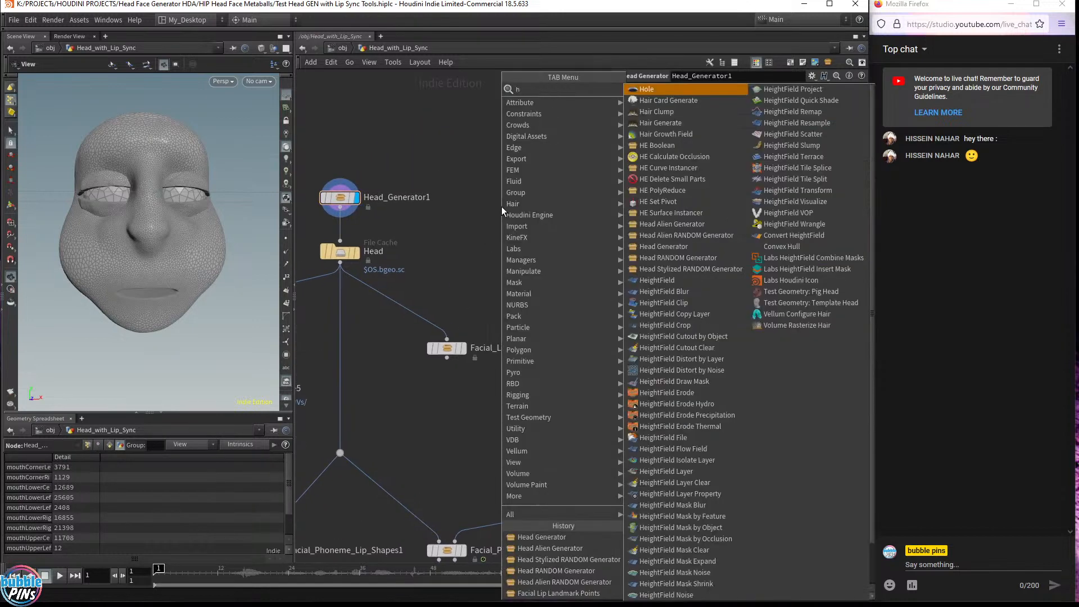
type("ead")
key("Down")
key("Down")
key("Return")
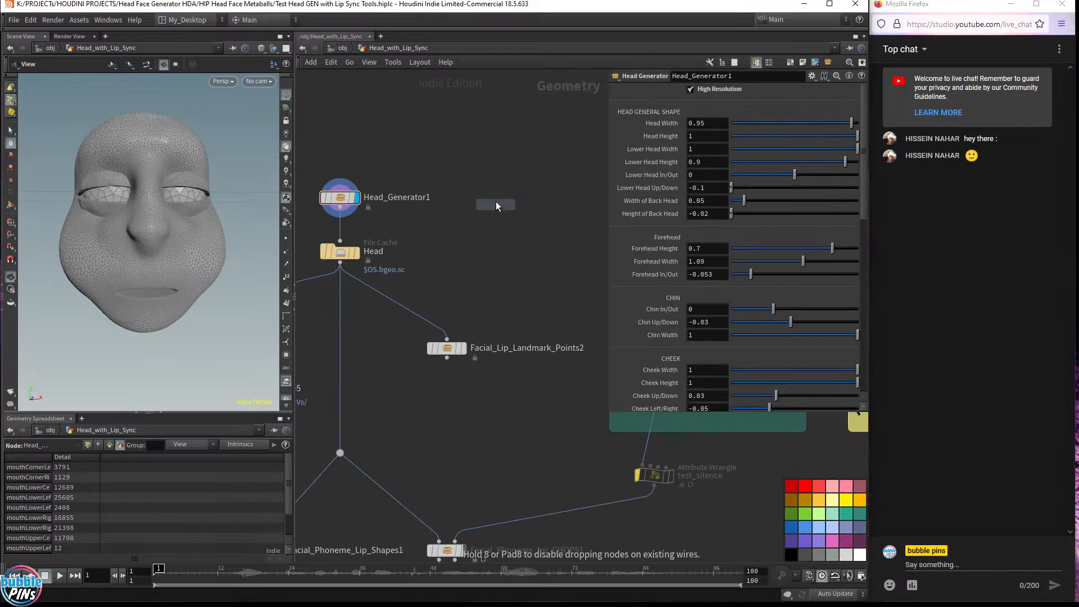
left_click(510, 143)
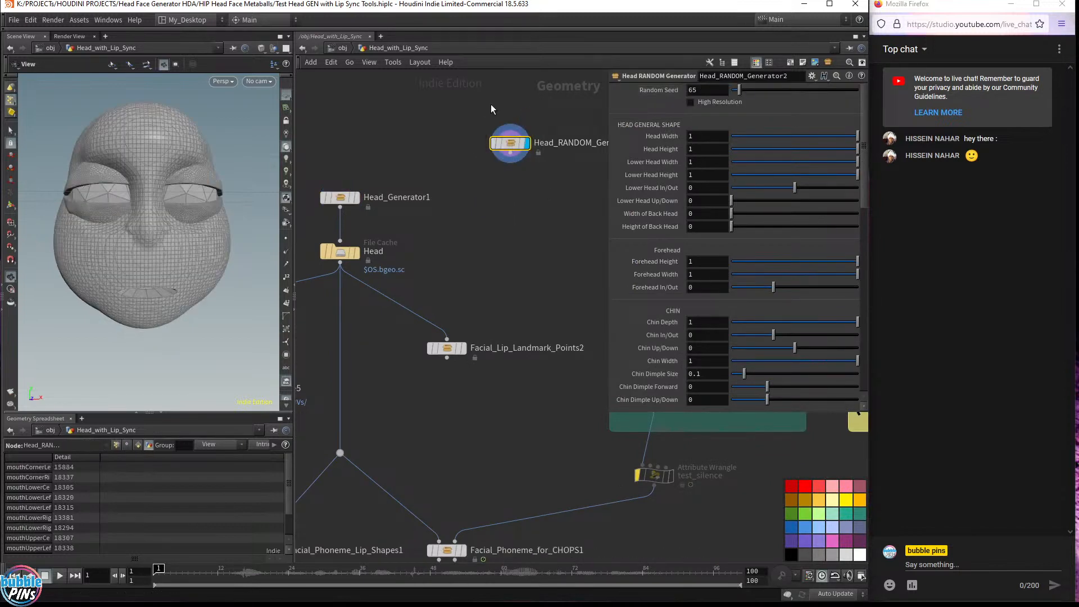
Add a Head Stylized RANDOM Generator node and make it the displayed node
key("Tab")
type("head")
key("Down")
key("Down")
key("Down")
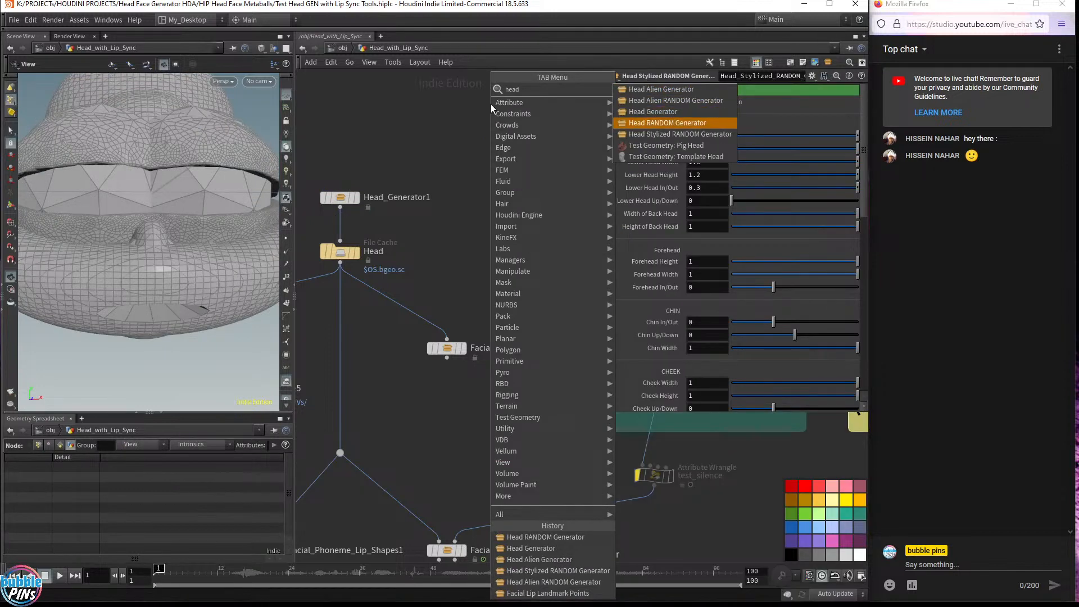
key("Down")
key("Return")
left_click(517, 172)
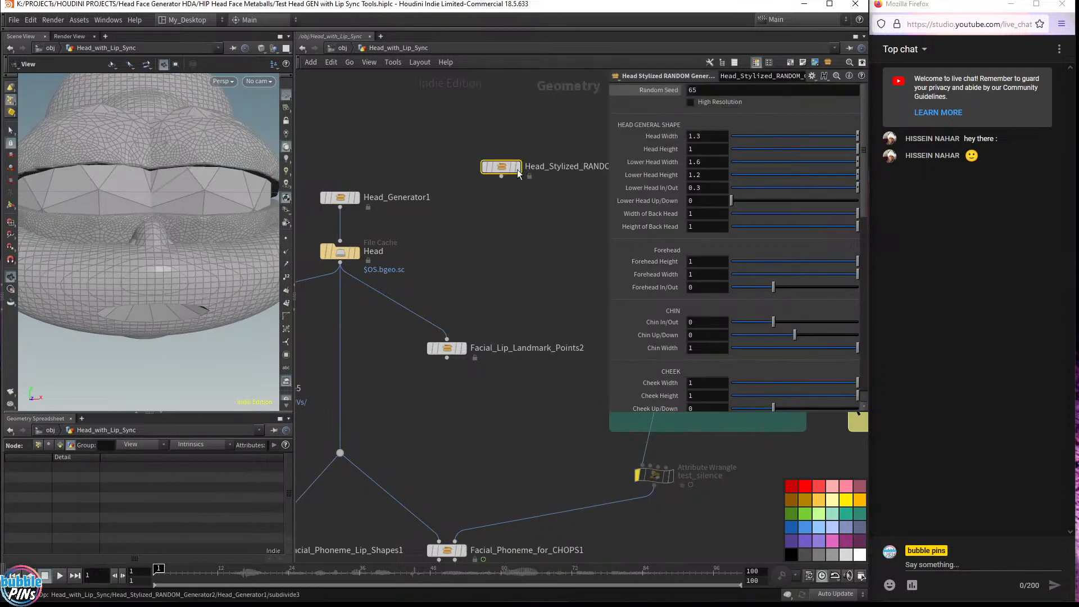
left_click(518, 172)
Set the stylized generator's Random Seed to the expression $F
left_click_drag(729, 91, 608, 89)
type("$")
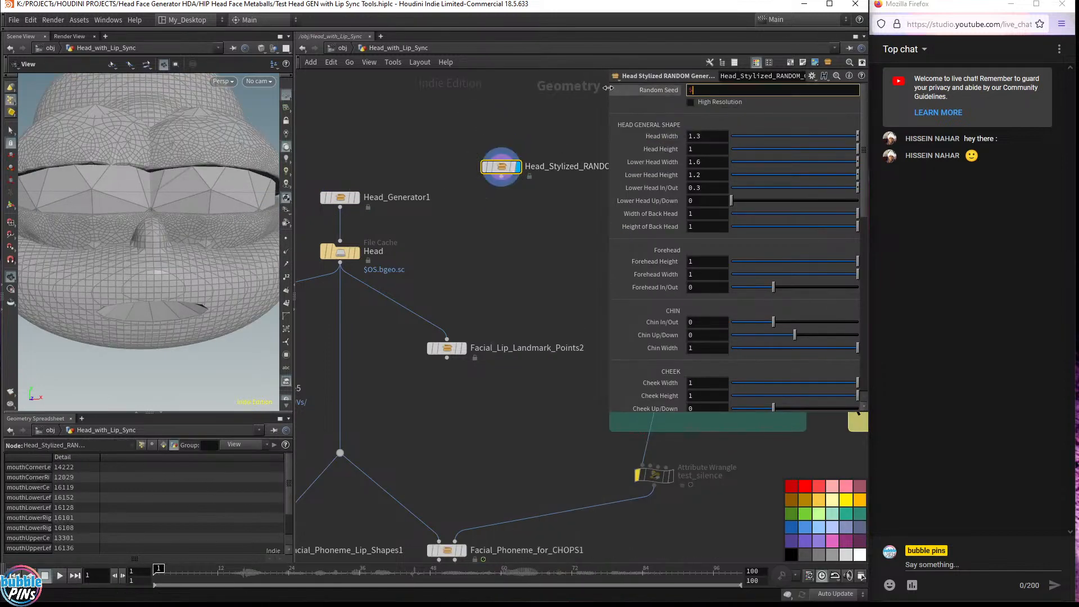
type("F")
key("Return")
Scrub the timeline to preview the frame-driven stylized random head
scroll(145, 173, "down", 5)
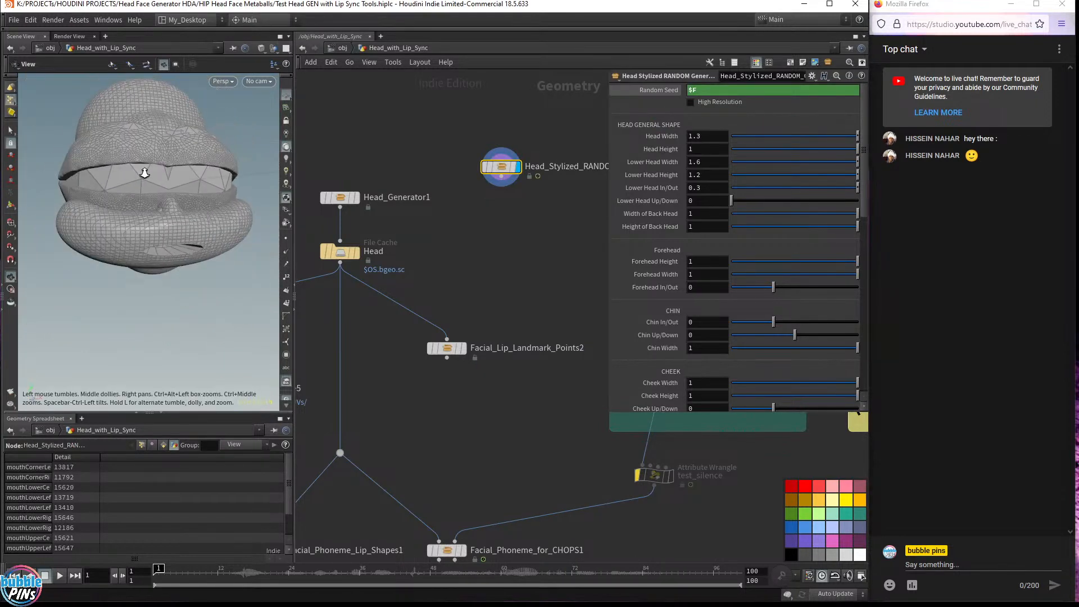
left_click_drag(144, 173, 152, 245)
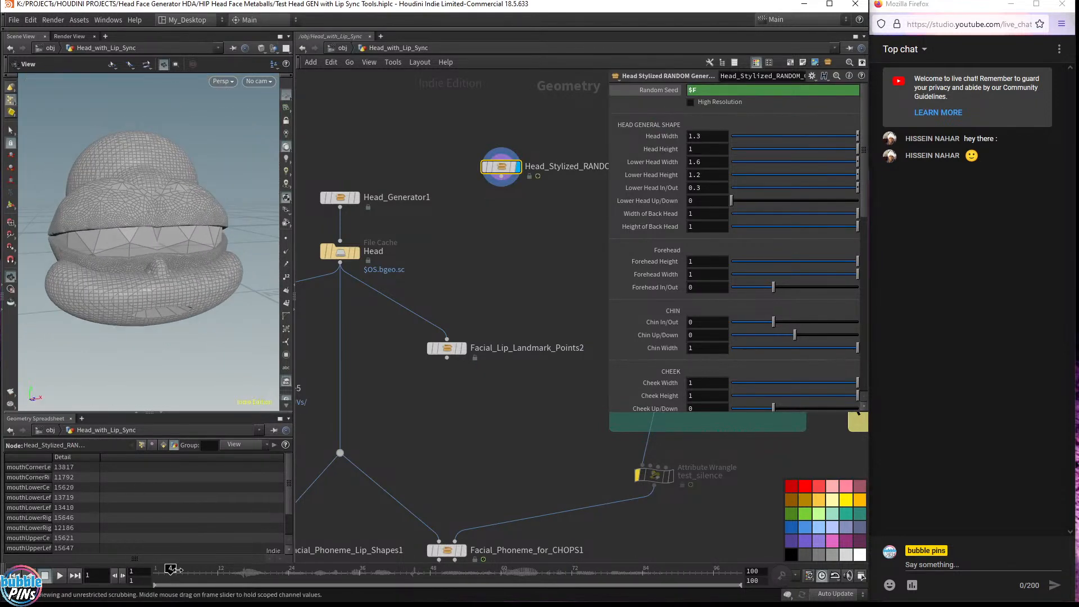
left_click_drag(176, 570, 386, 579)
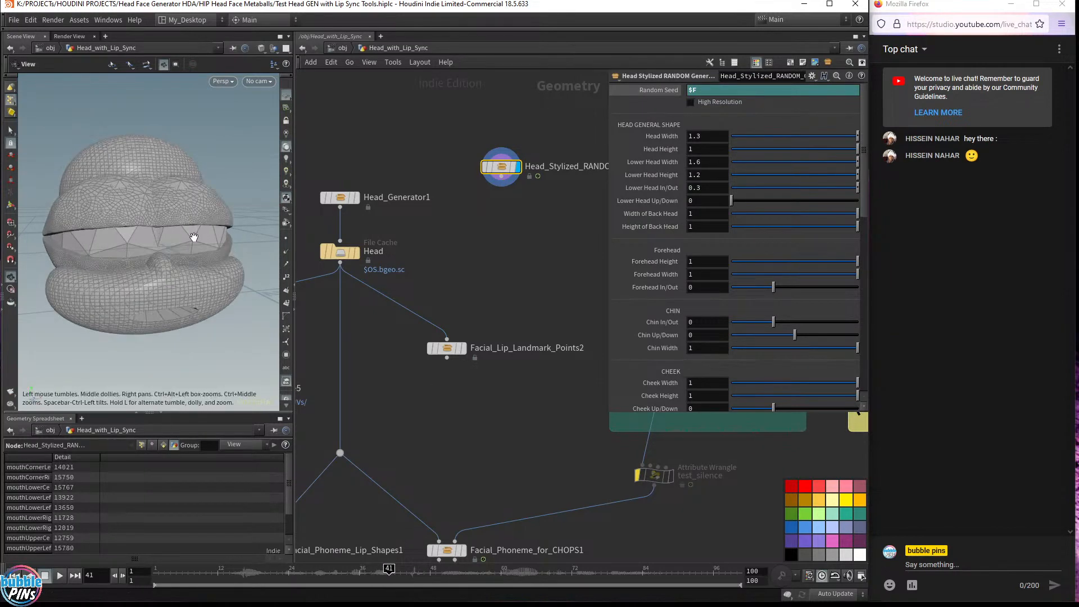
Set the stylized head's Head Width to 0.44 and Eyeball Size to 0.7
left_click_drag(857, 136, 787, 136)
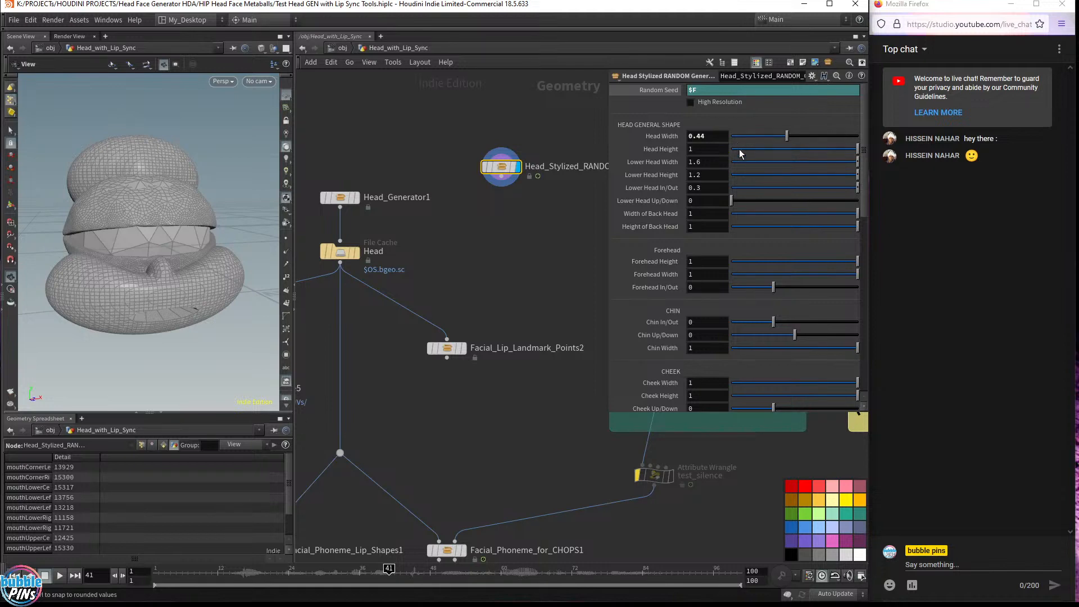
scroll(683, 308, "down", 3)
left_click_drag(162, 241, 153, 233)
scroll(783, 349, "down", 6)
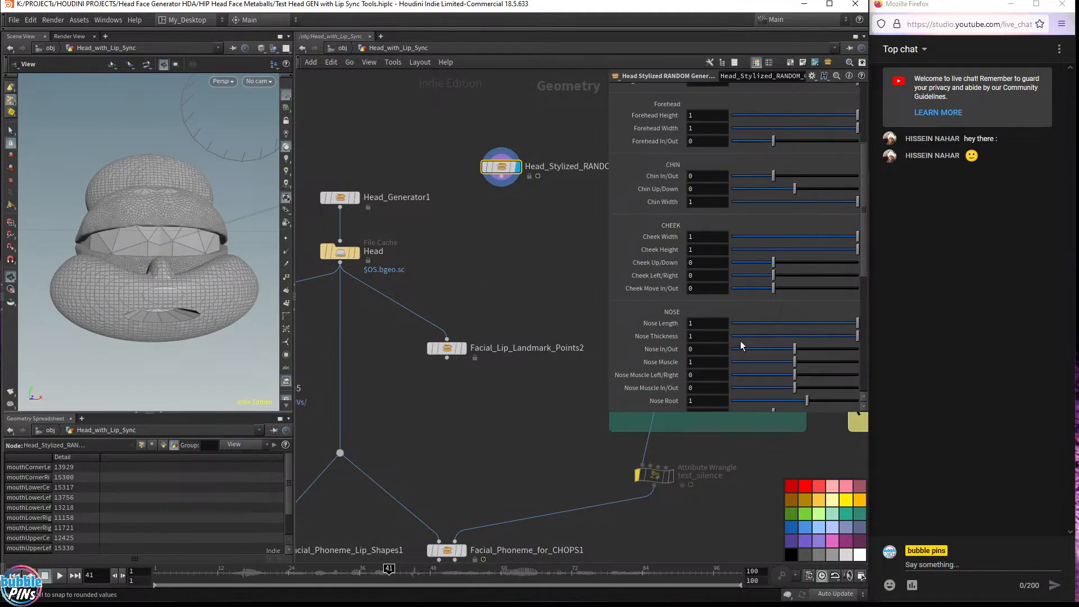
scroll(680, 341, "down", 4)
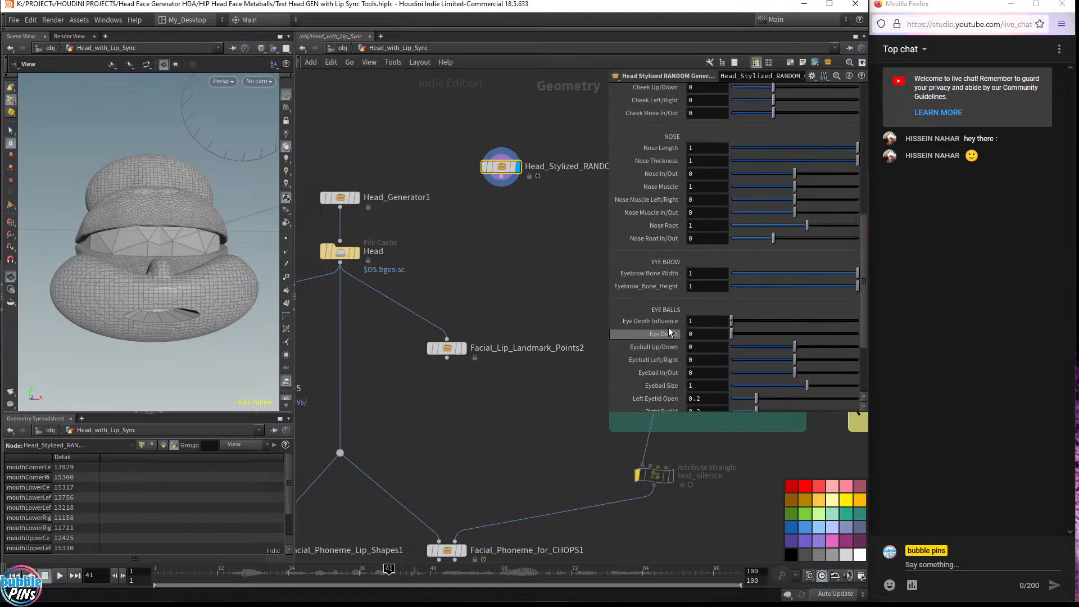
scroll(711, 386, "down", 3)
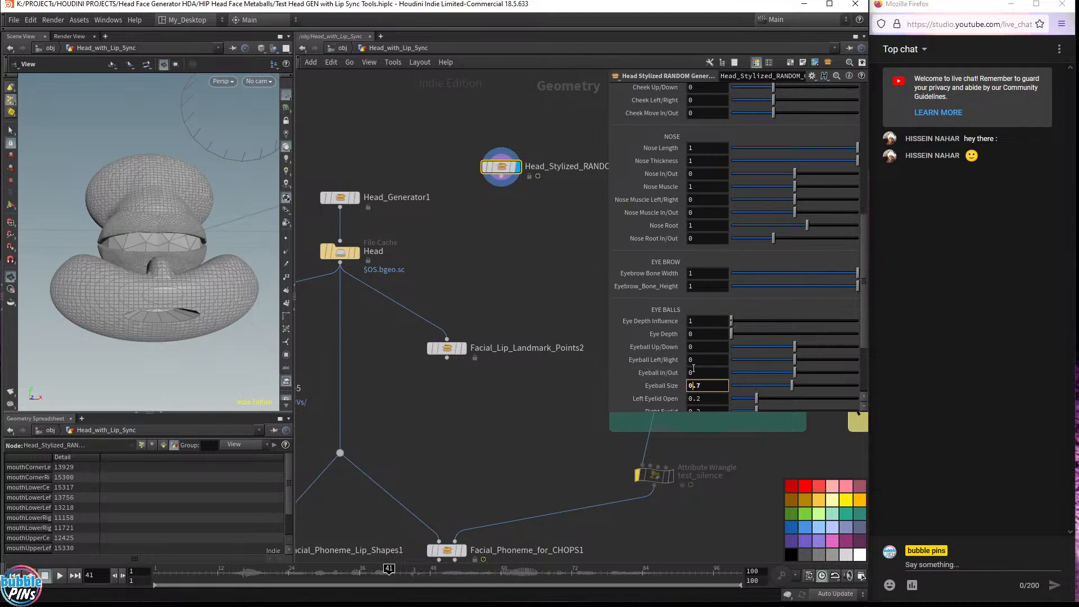
Set the stylized head's Eyeball Left/Right to 0.2
left_click(699, 361)
scroll(699, 362, "up", 1)
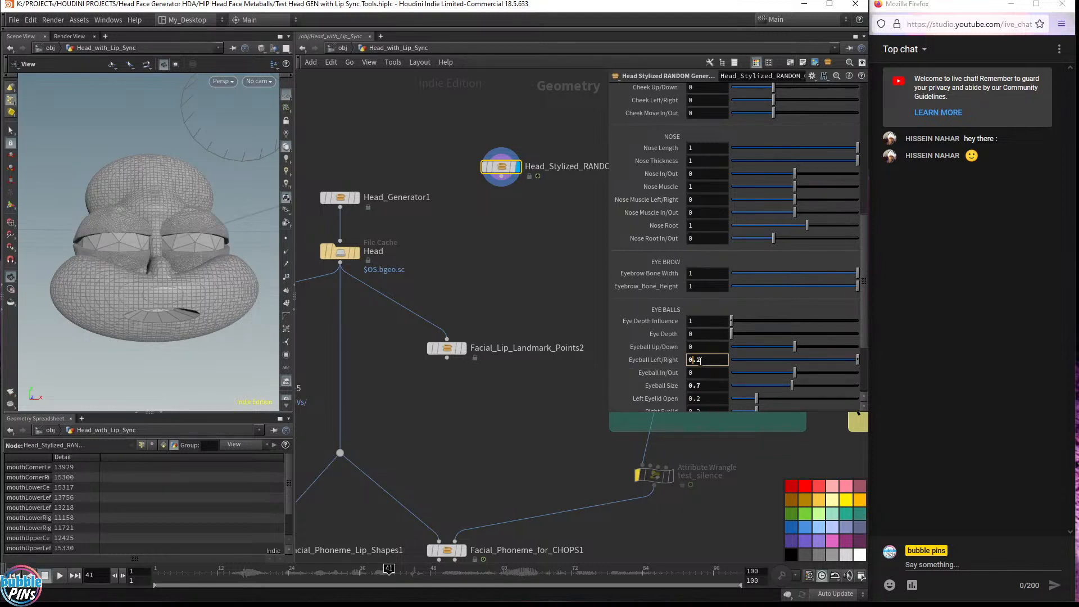
left_click_drag(174, 214, 191, 259)
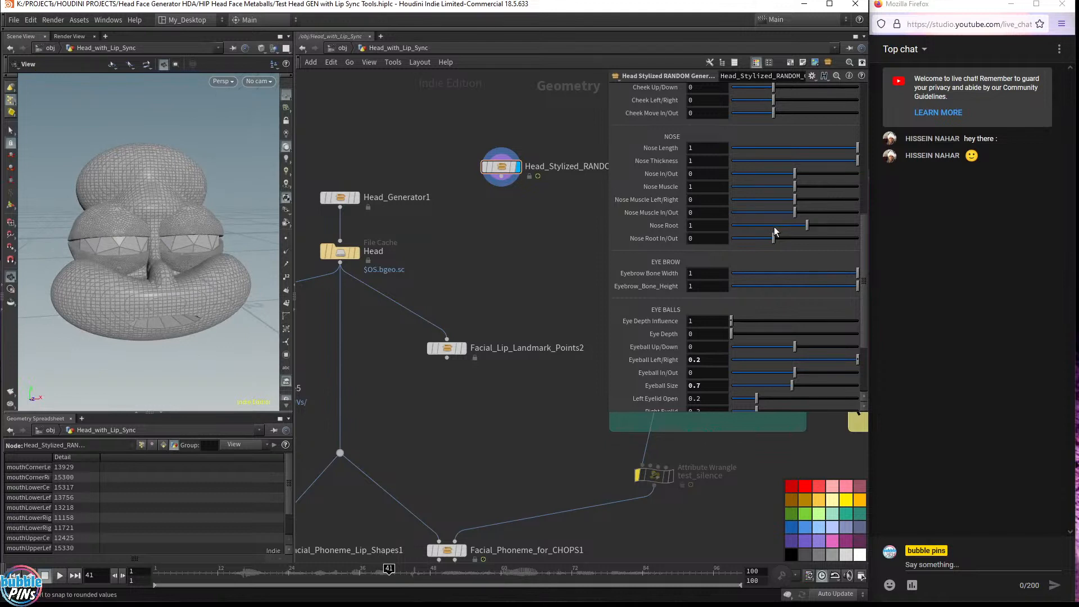
Check the evaluated Random Seed value and return the timeline to frame 1
scroll(770, 229, "up", 8)
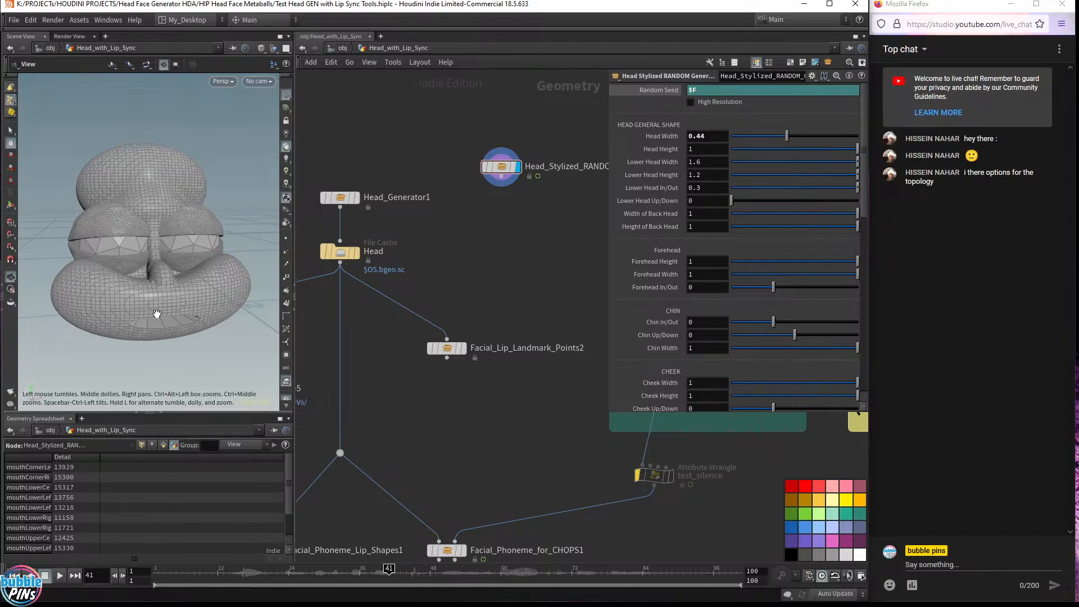
left_click(667, 93)
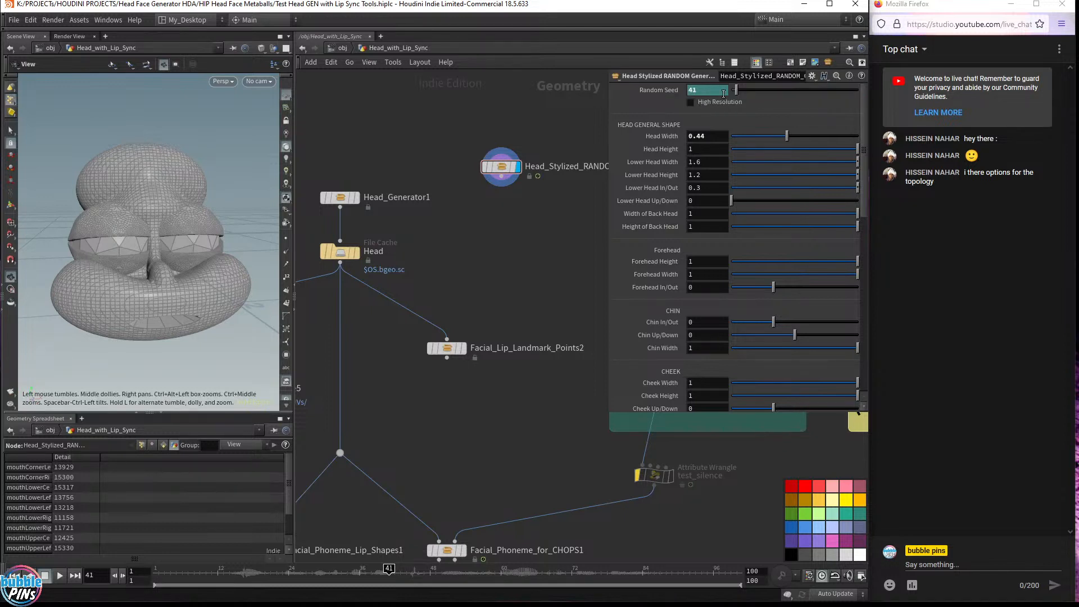
left_click(665, 90, "ctrl+shift")
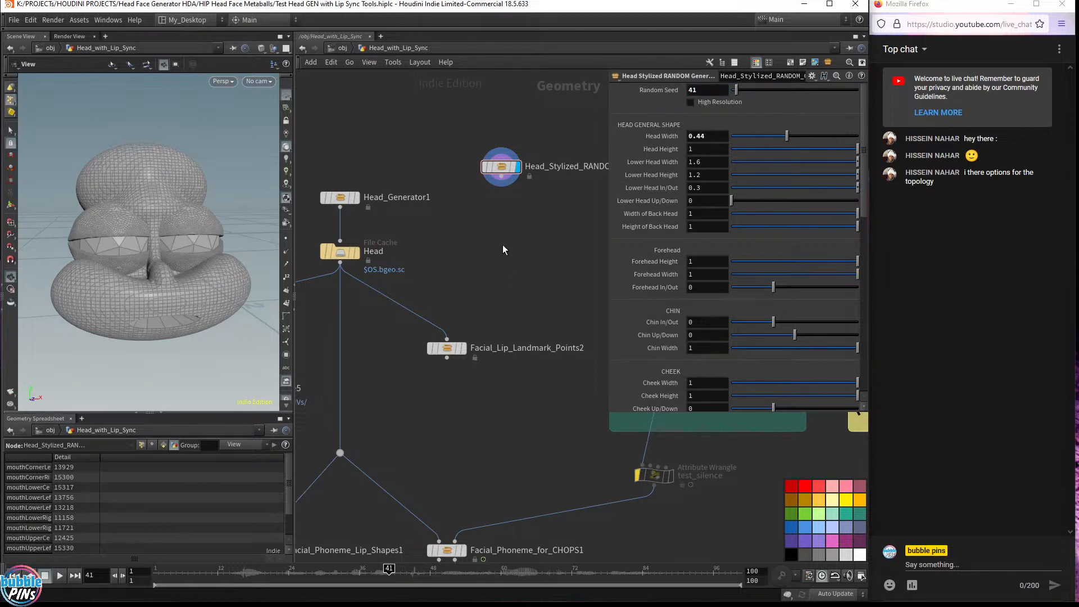
mouse_move(327, 258)
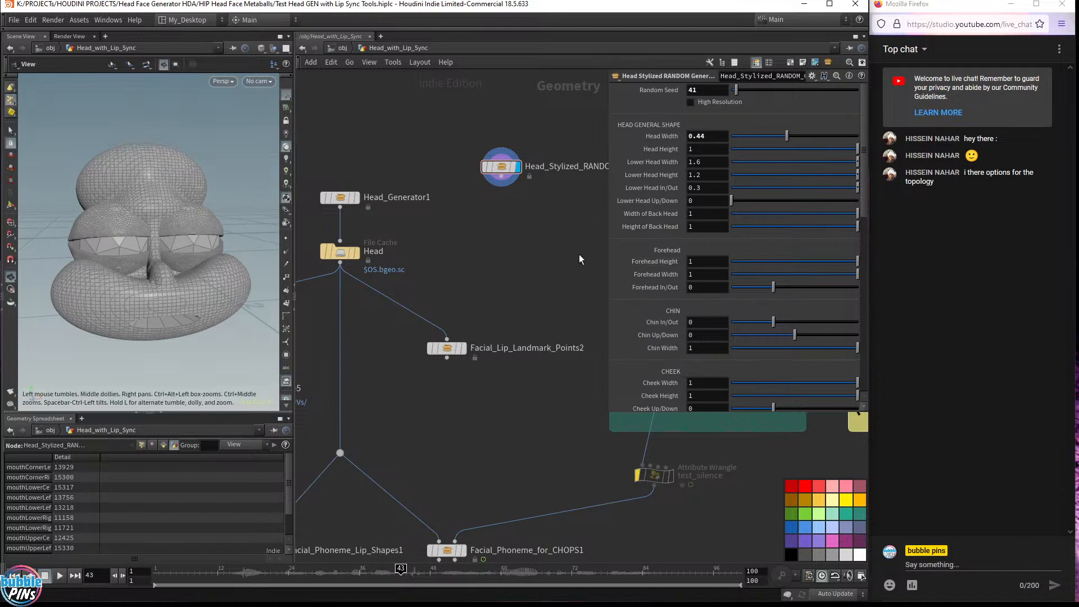
left_click(158, 572)
scroll(767, 288, "down", 8)
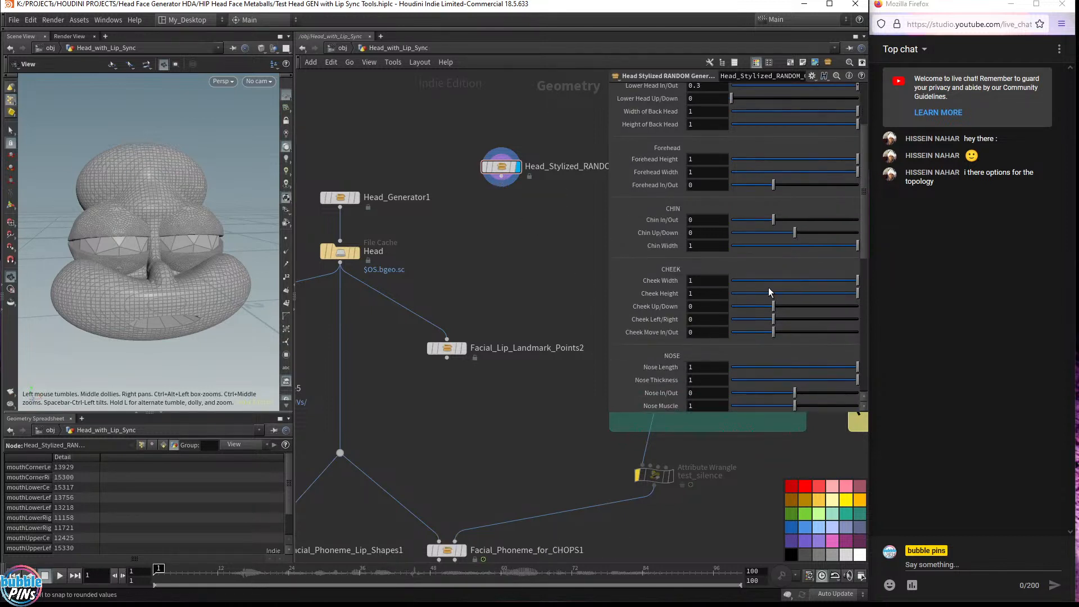
scroll(745, 236, "up", 8)
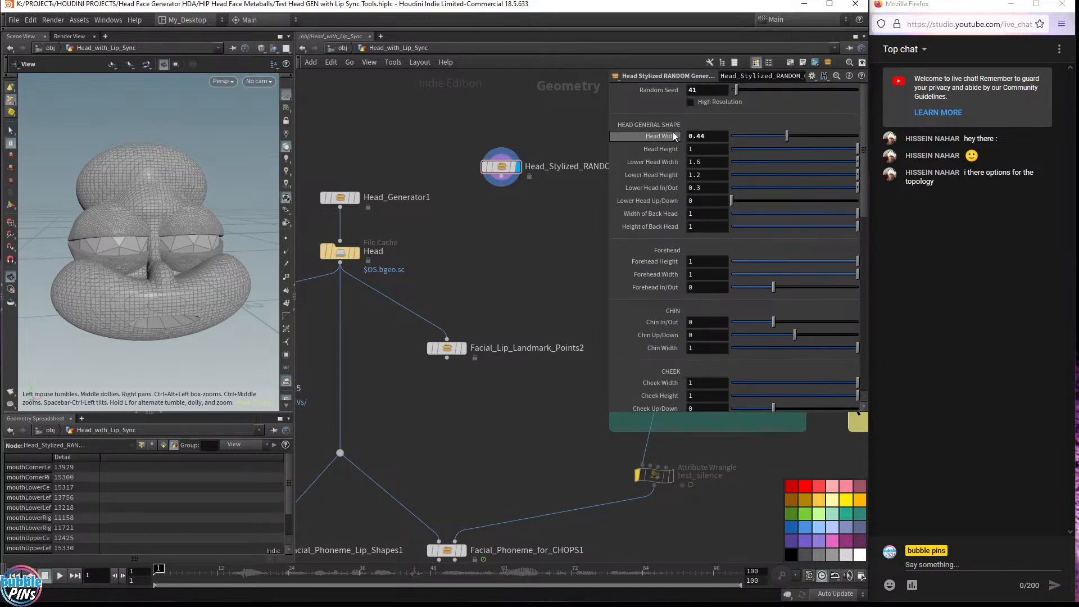
Allow editing of the Head Stylized RANDOM Generator asset's contents
left_click(690, 102)
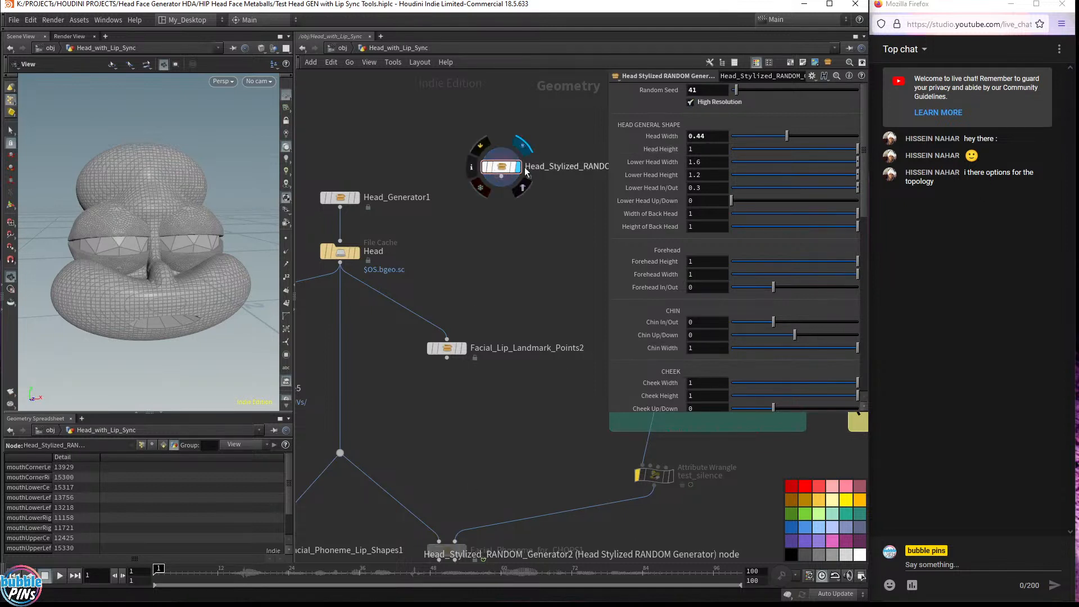
left_click(690, 102)
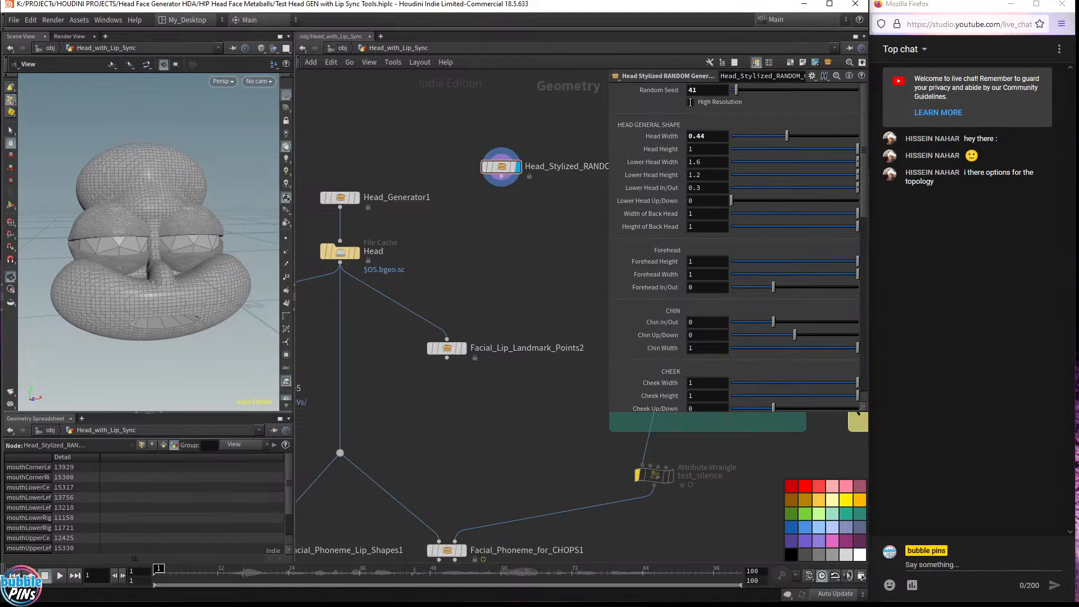
right_click(500, 167)
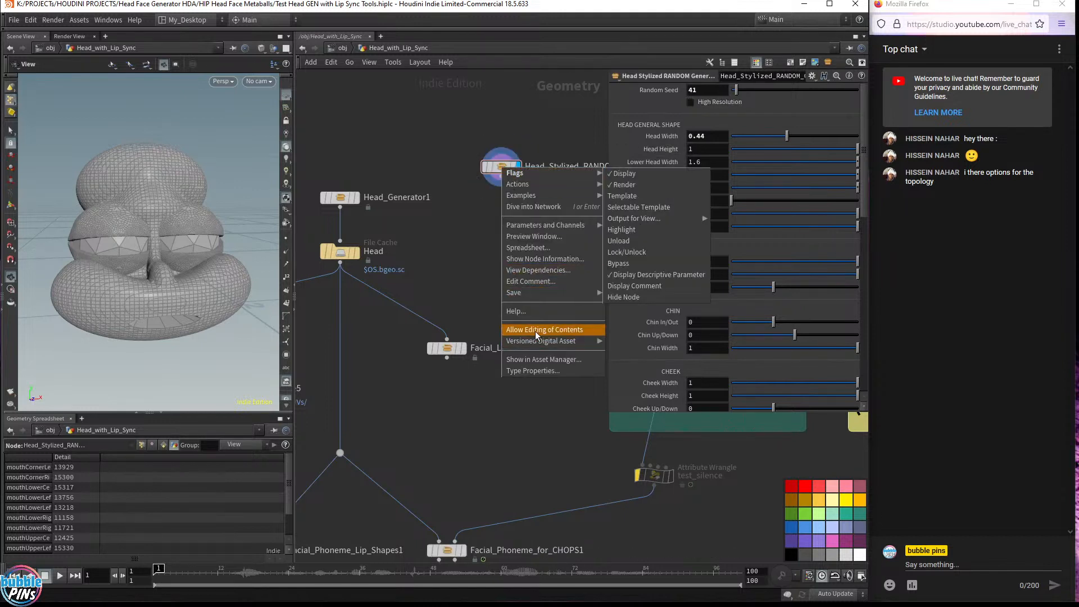
left_click(535, 332)
mouse_move(504, 171)
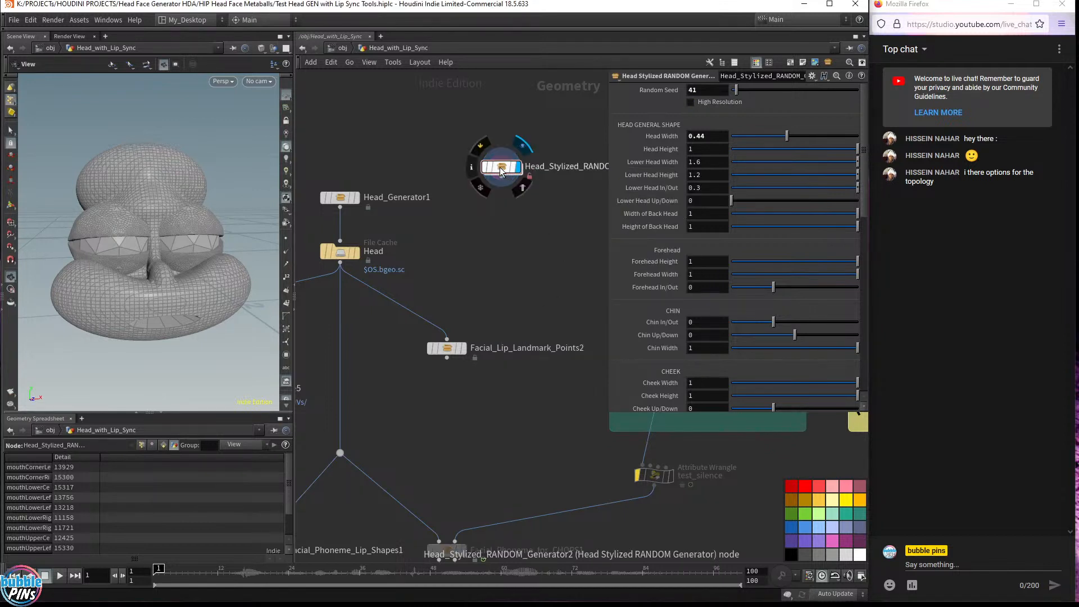
left_click(79, 20)
mouse_move(122, 103)
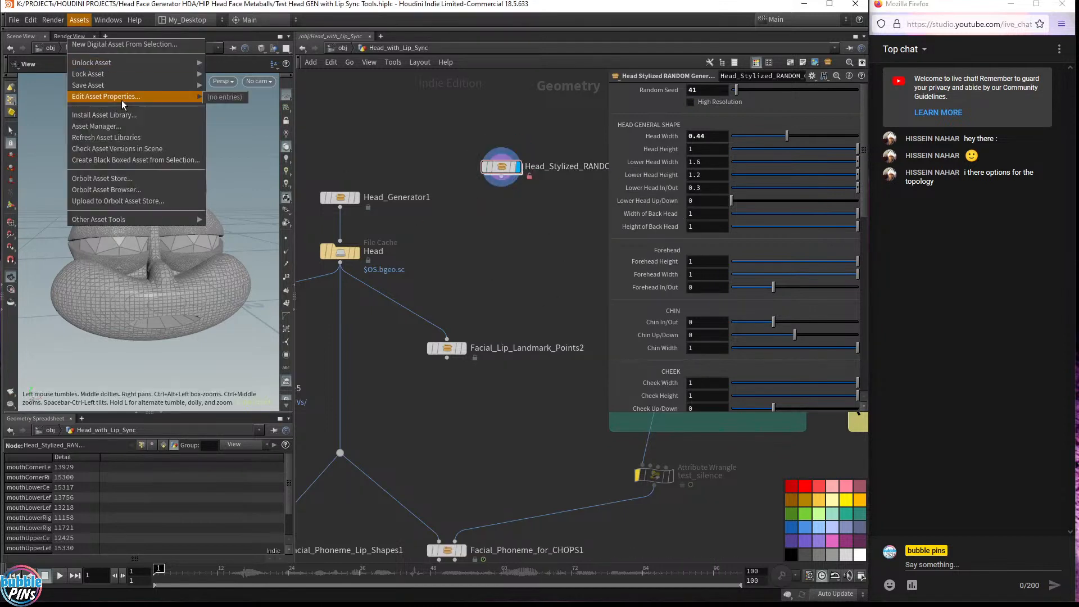
left_click(467, 196)
left_click_drag(487, 213, 526, 139)
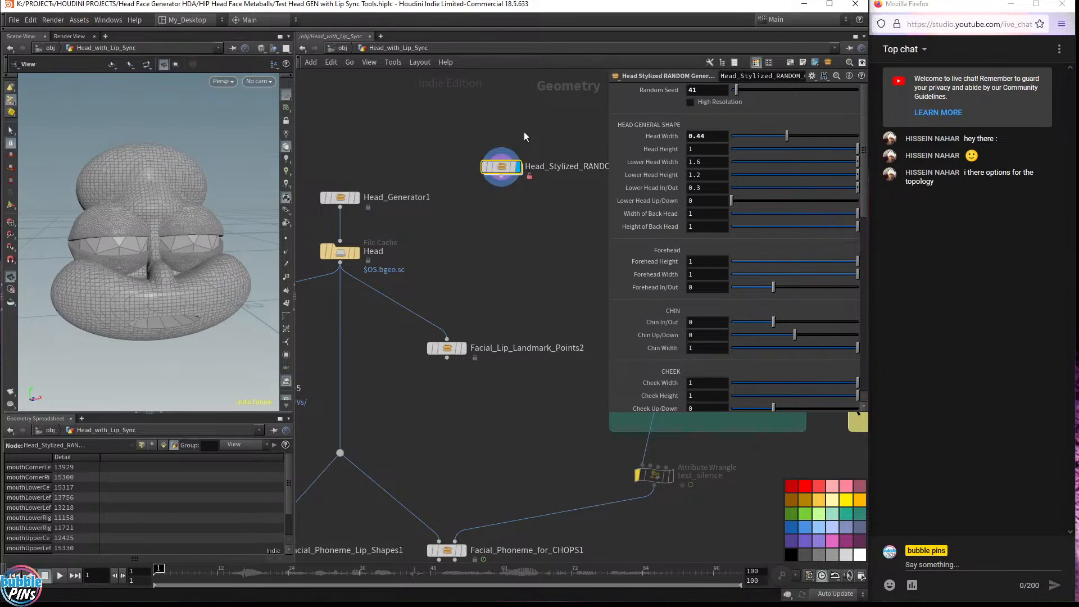
Open the Head Stylized RANDOM Generator type properties and select its High Resolution parameter
left_click(82, 21)
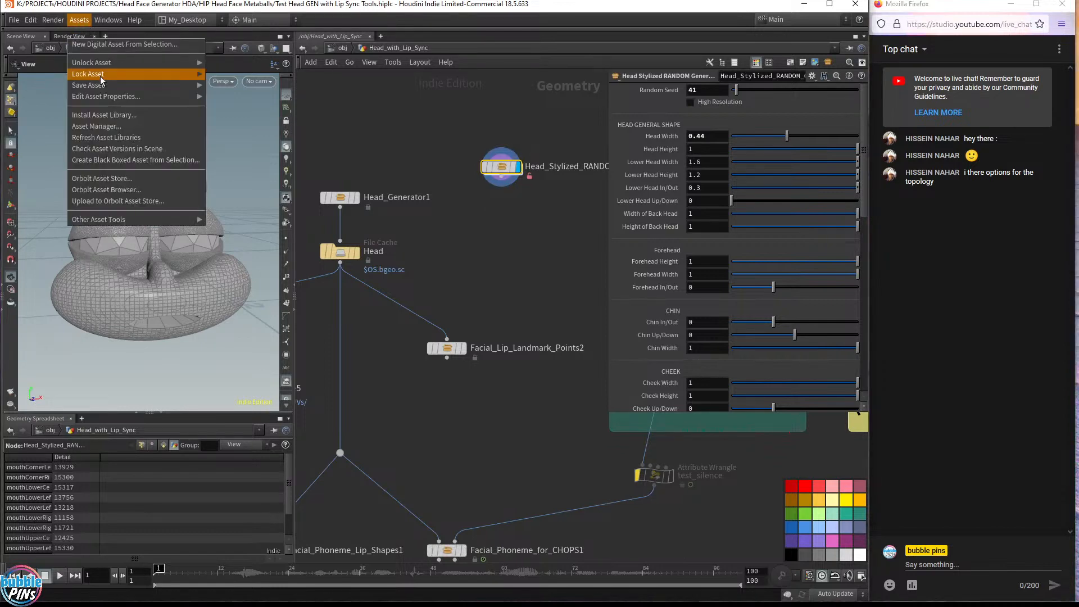
mouse_move(96, 99)
left_click(225, 101)
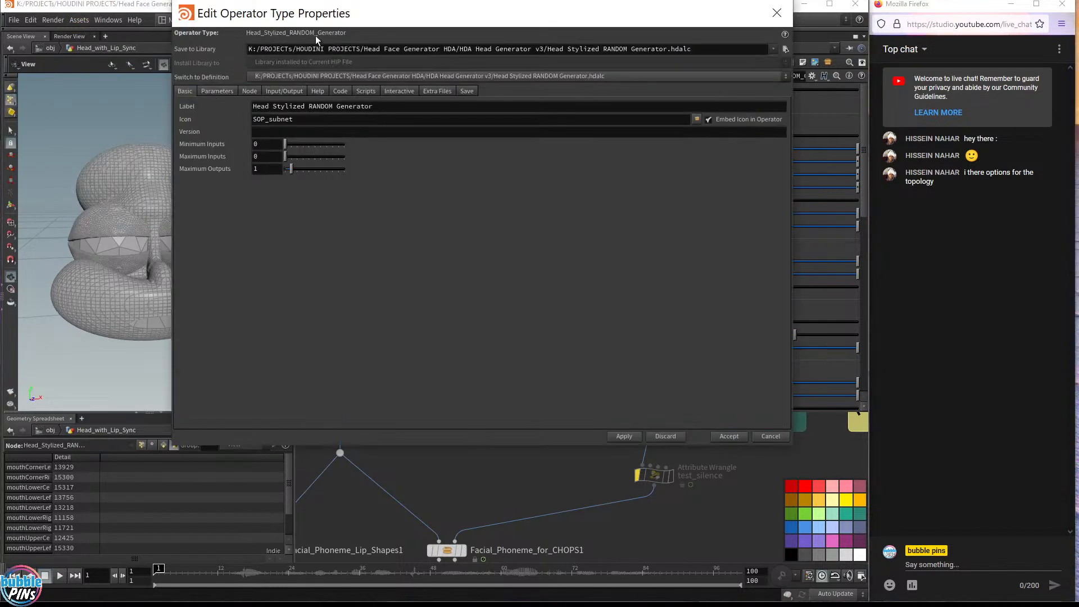
left_click_drag(273, 79, 225, 193)
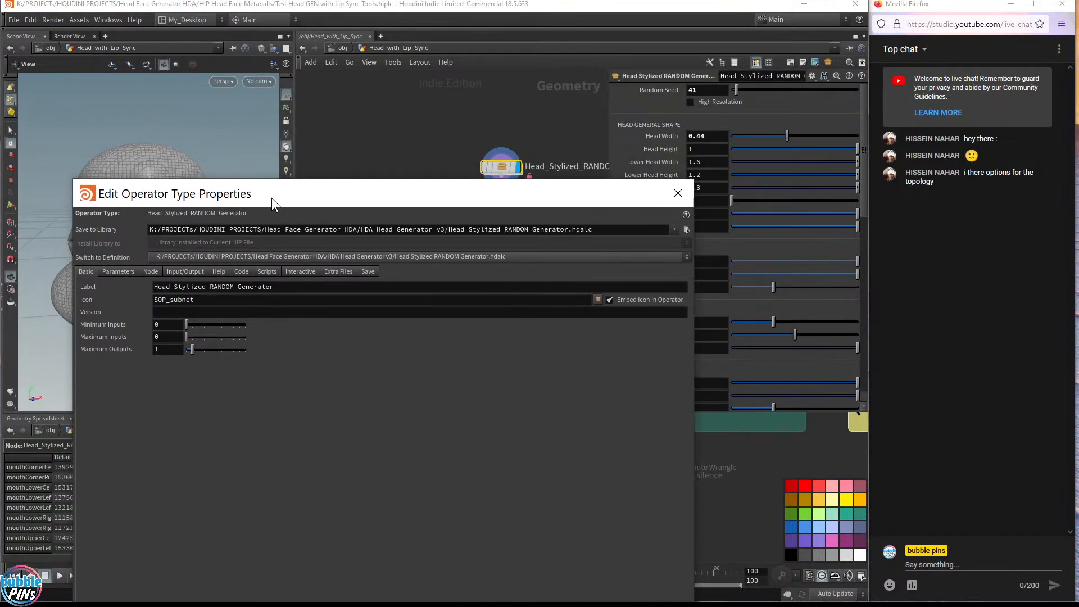
left_click(121, 274)
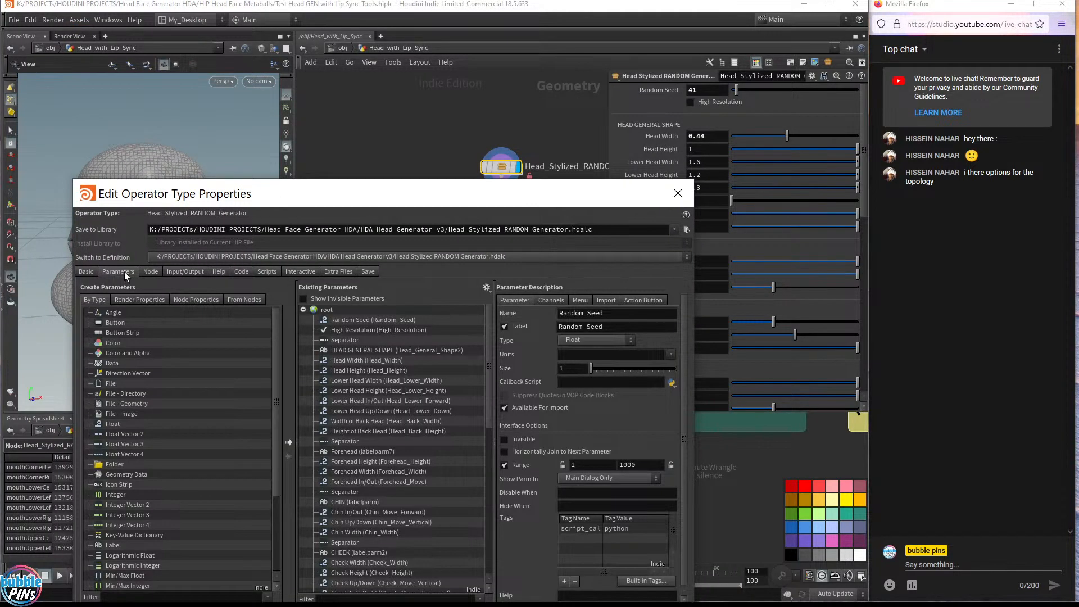
left_click(373, 331)
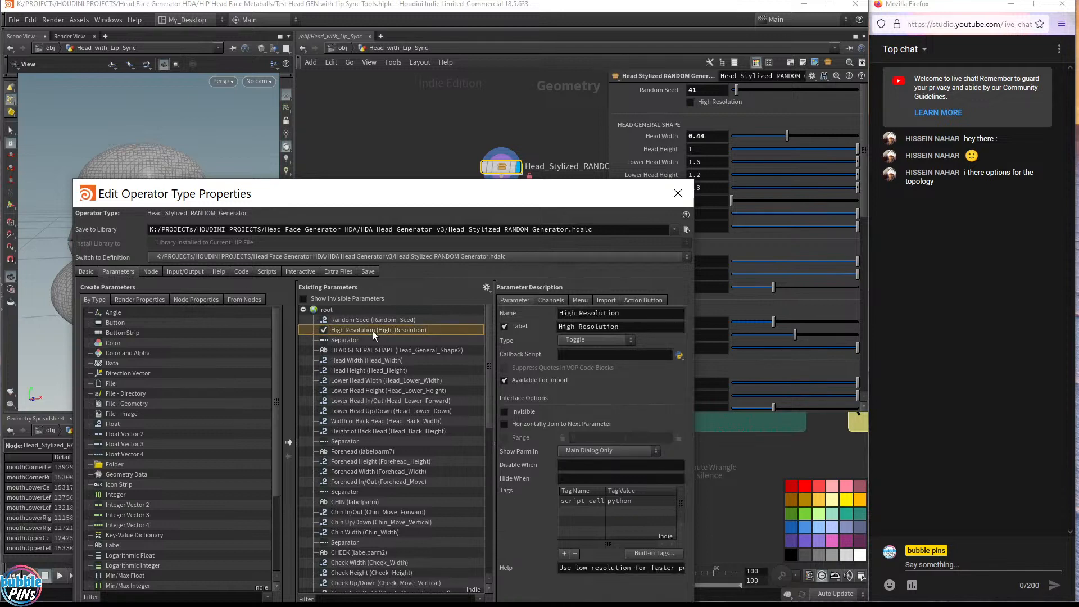
left_click_drag(507, 191, 495, 278)
Dive into the asset and select the Head_Generator1 node
double_click(503, 167)
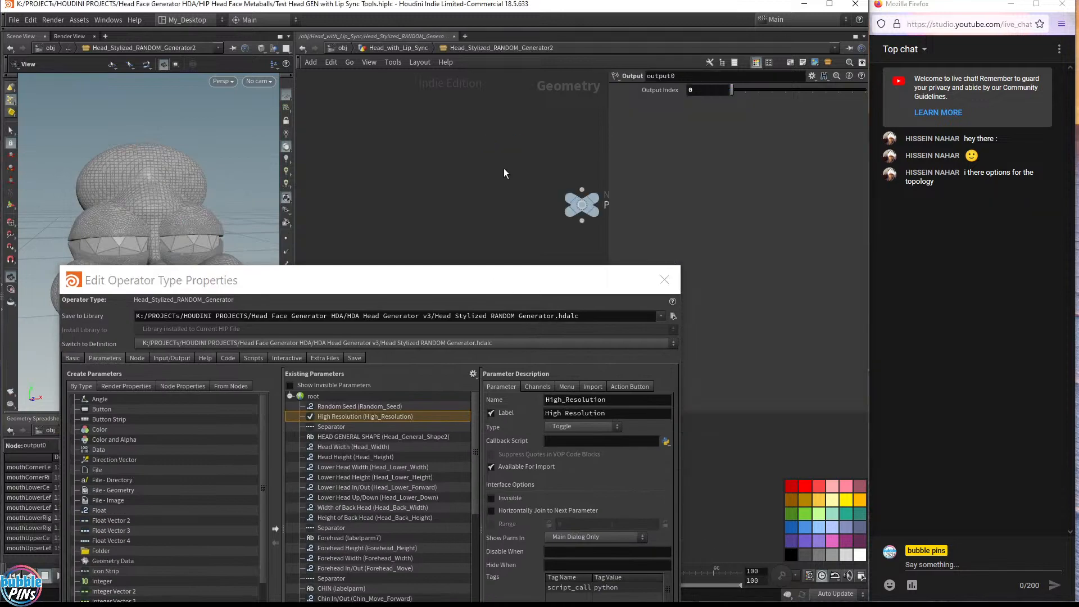
middle_click_drag(418, 178, 370, 123)
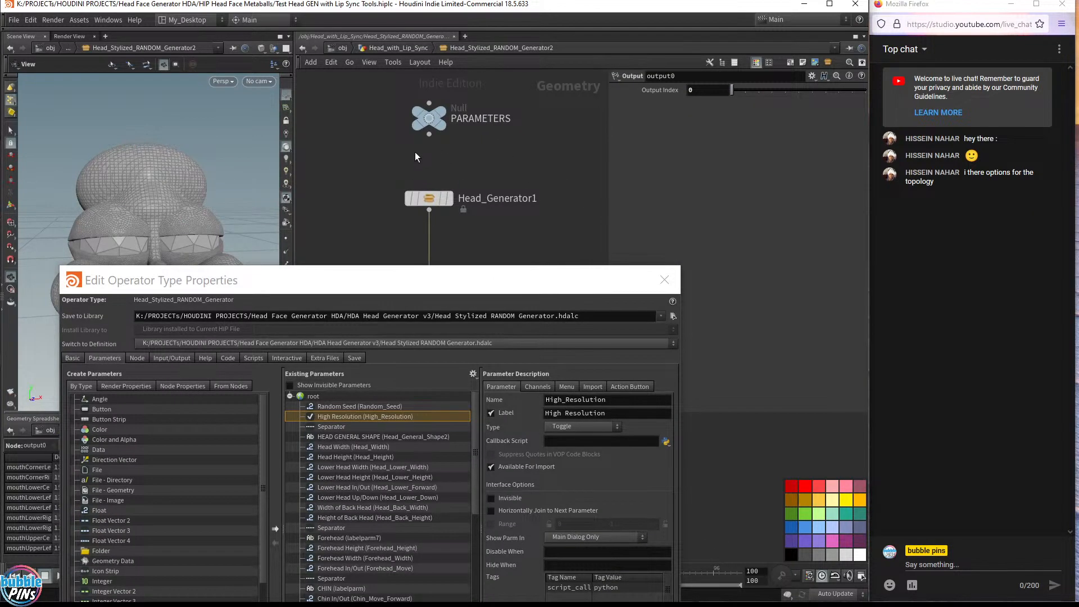
left_click(426, 199)
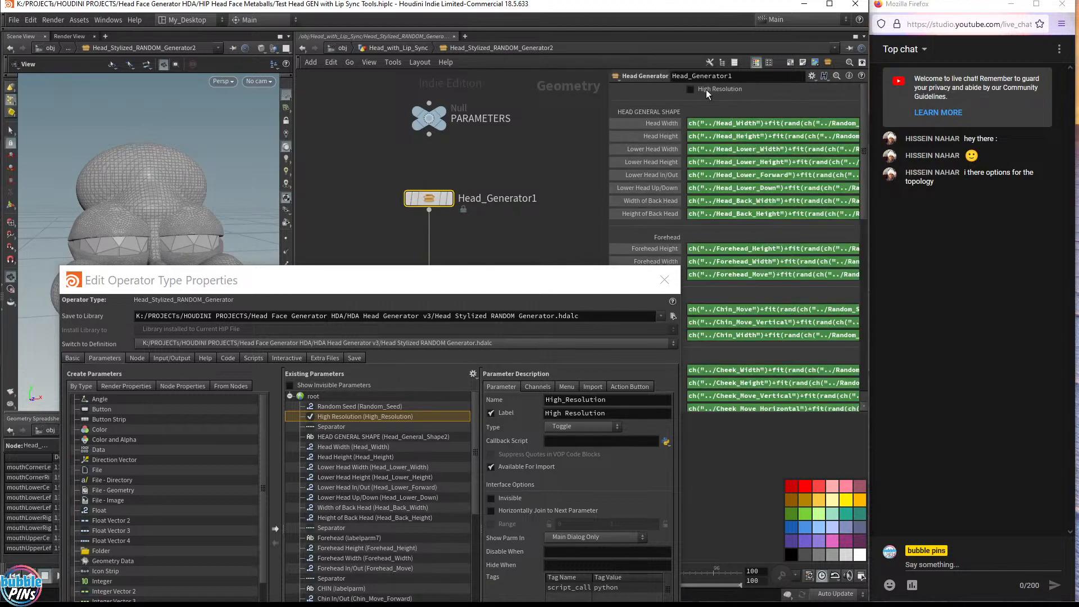
Try to link Head_Generator1's High Resolution toggle as a channel of the asset's High Resolution parameter, then cancel the dialog
left_click(537, 387)
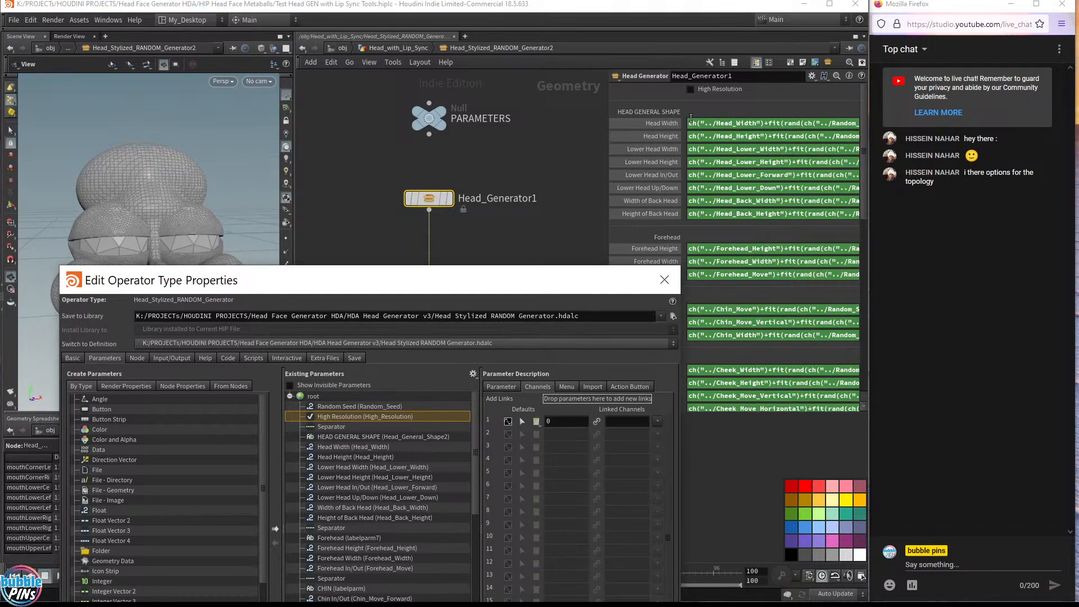
left_click_drag(703, 89, 576, 400)
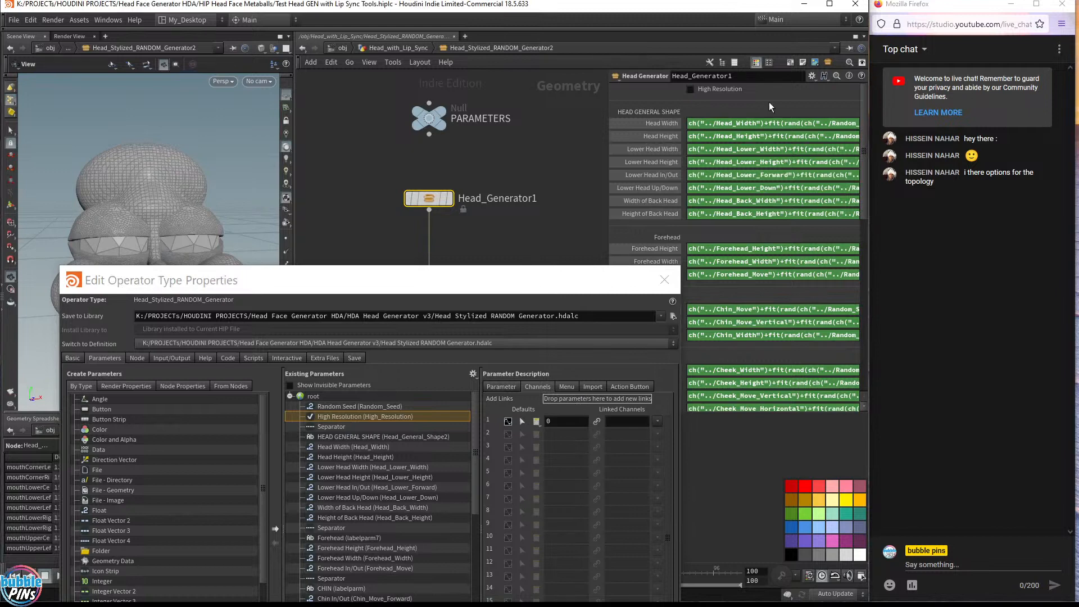
left_click_drag(640, 199, 590, 396)
left_click_drag(564, 278, 548, 230)
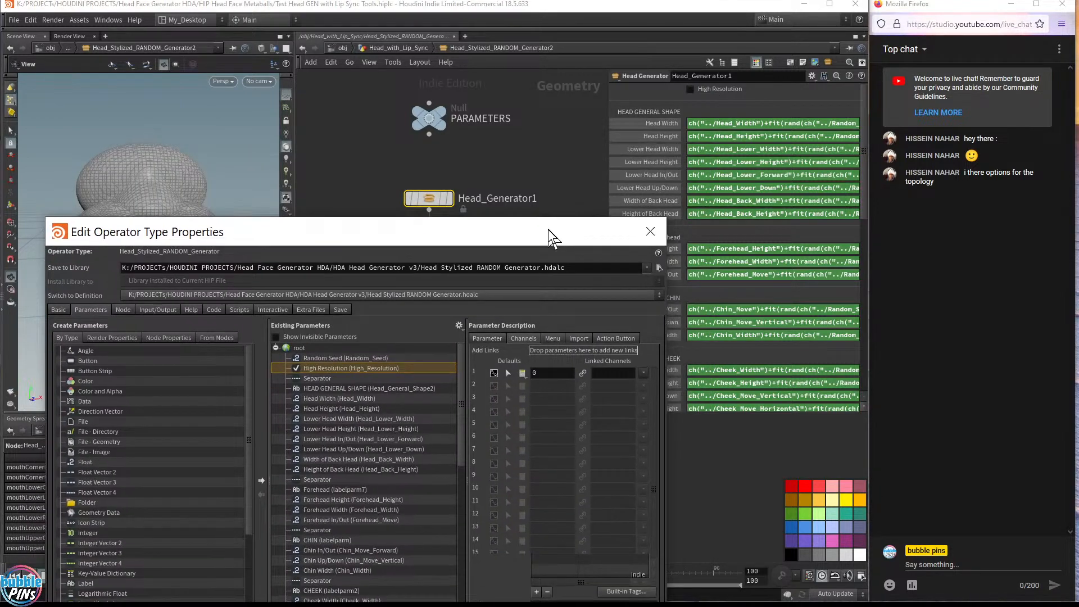
left_click_drag(689, 90, 572, 349)
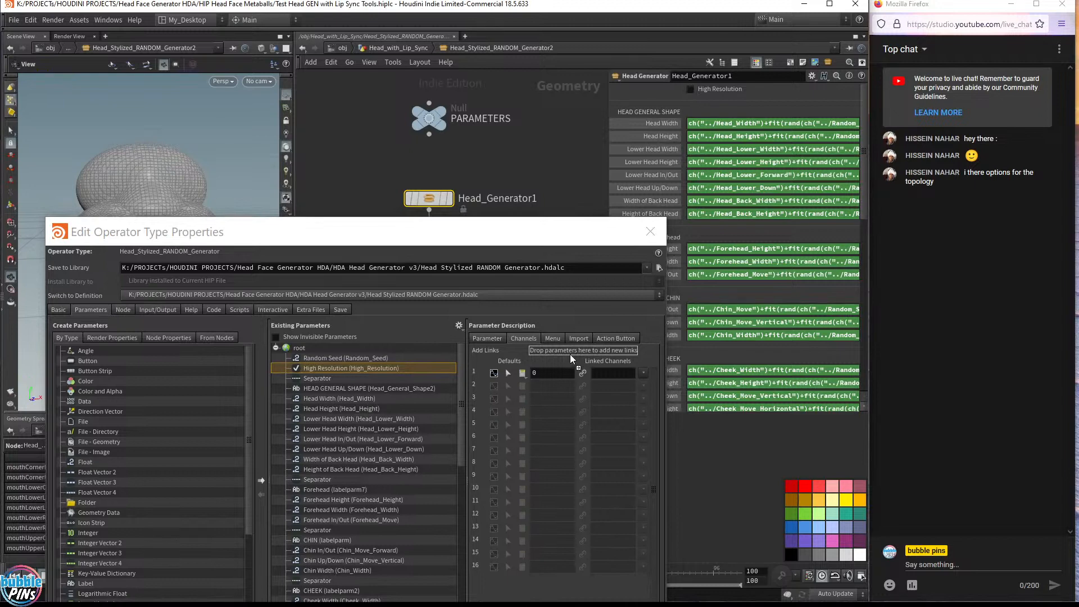
left_click(644, 373)
left_click(608, 378)
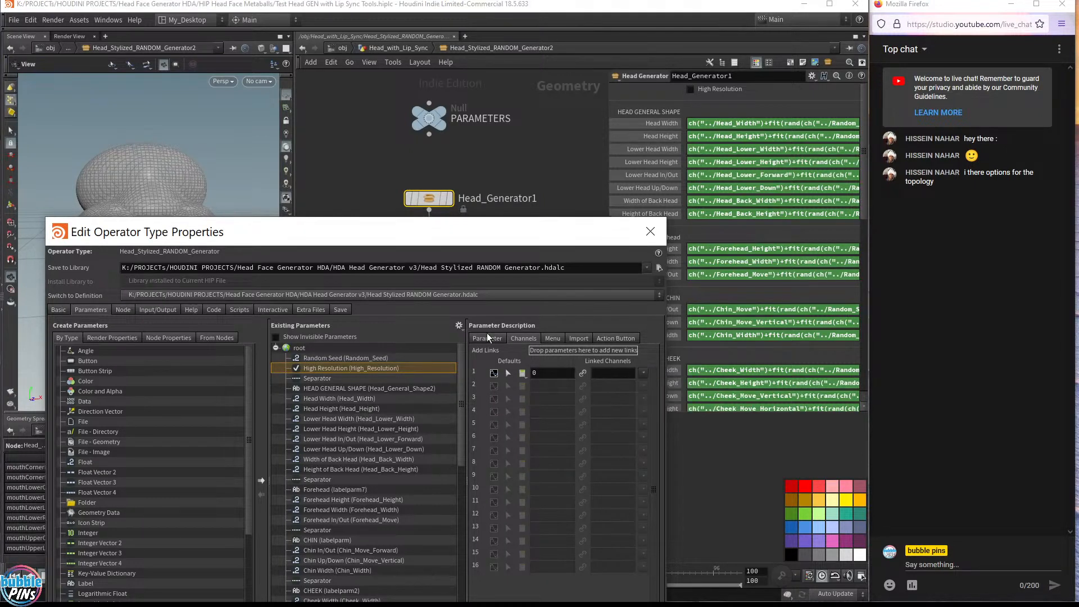
left_click_drag(440, 229, 499, 84)
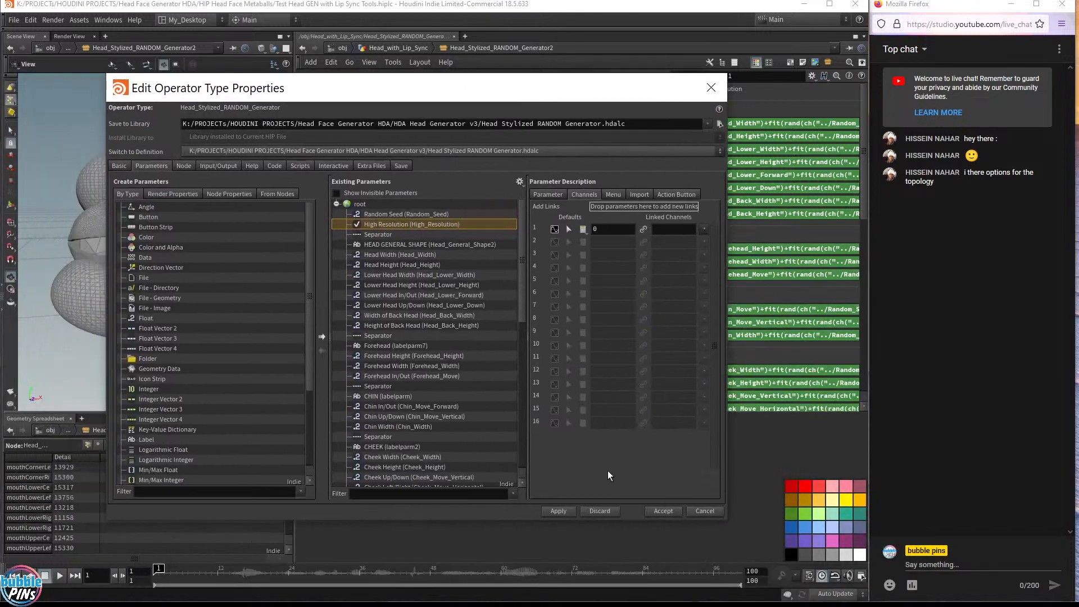
left_click(704, 511)
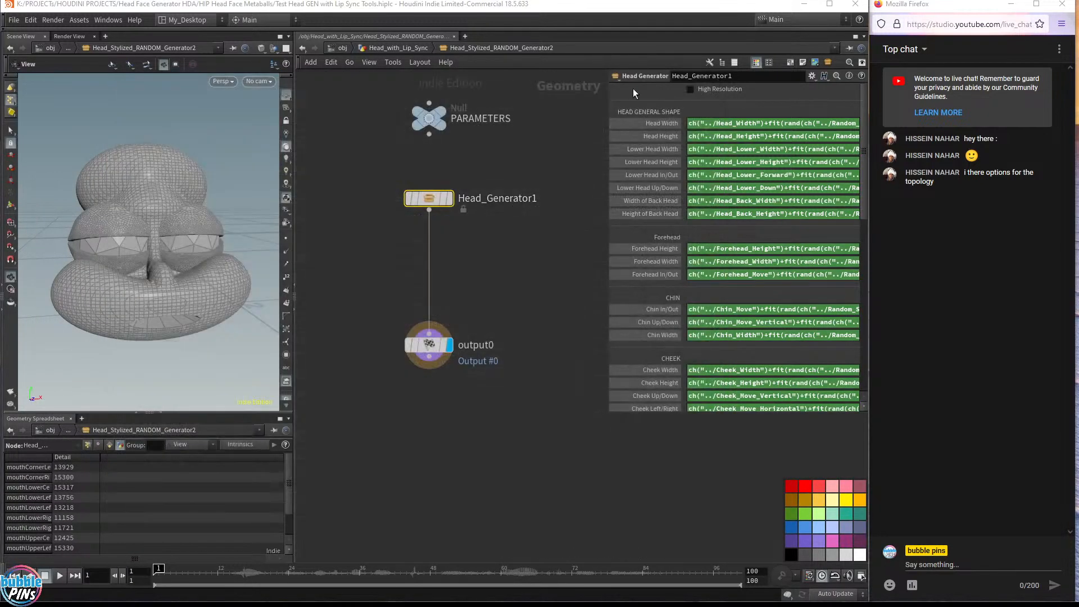
Copy Head_Generator1's High Resolution parameter and return to the Head_with_Lip_Sync network
right_click(722, 90)
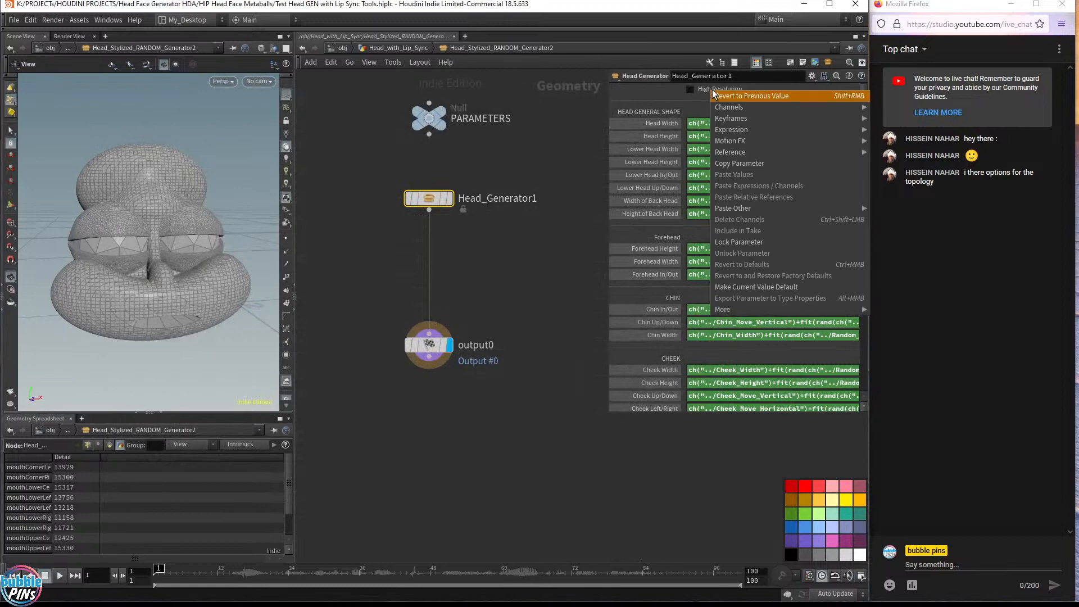
left_click(747, 161)
left_click(398, 48)
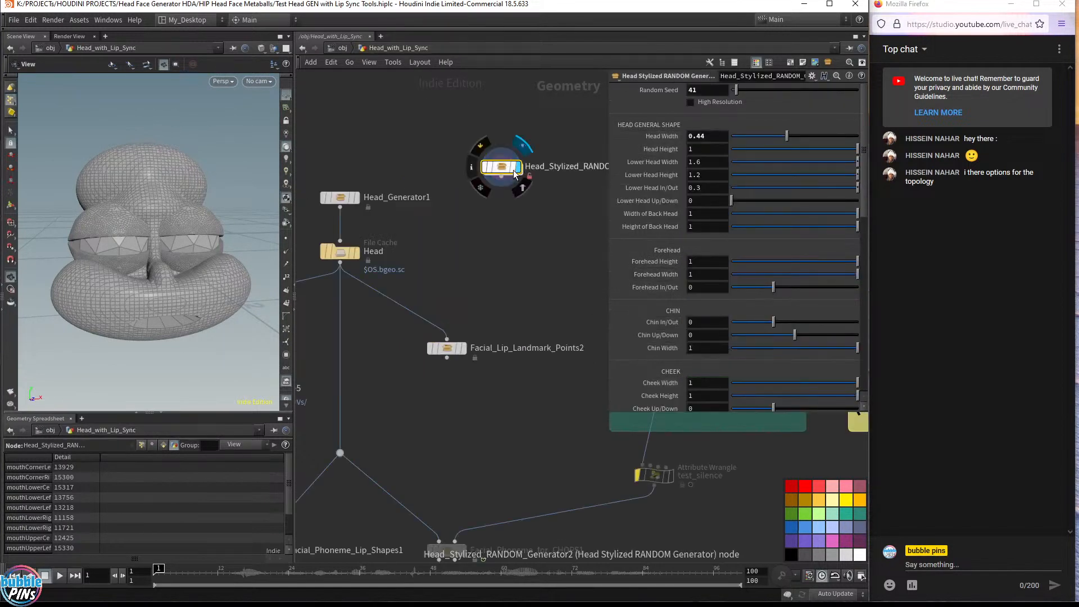
left_click_drag(480, 223, 564, 114)
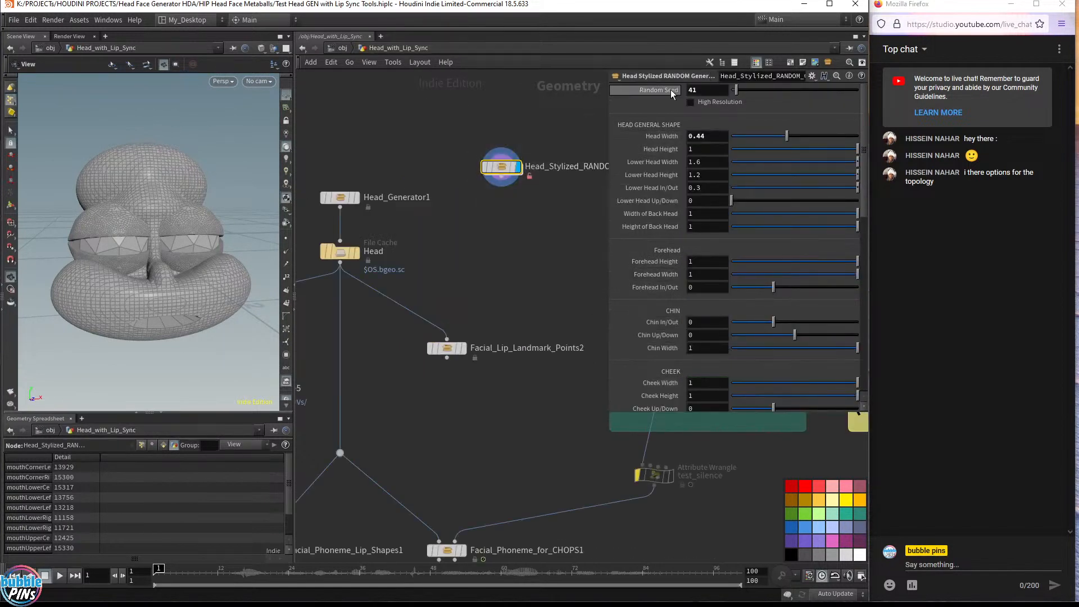
right_click(727, 104)
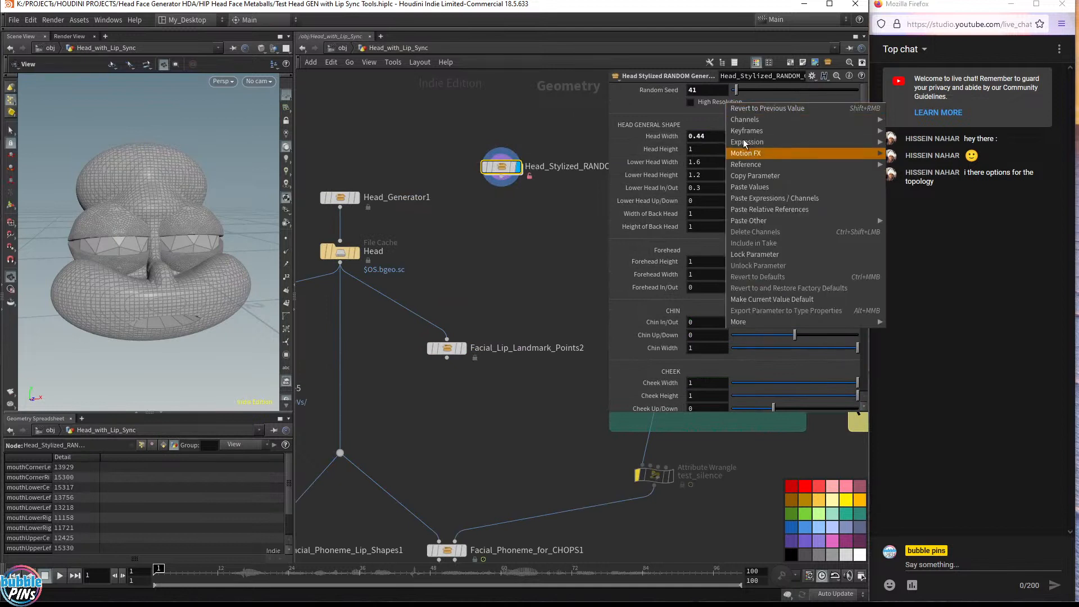
left_click(476, 104)
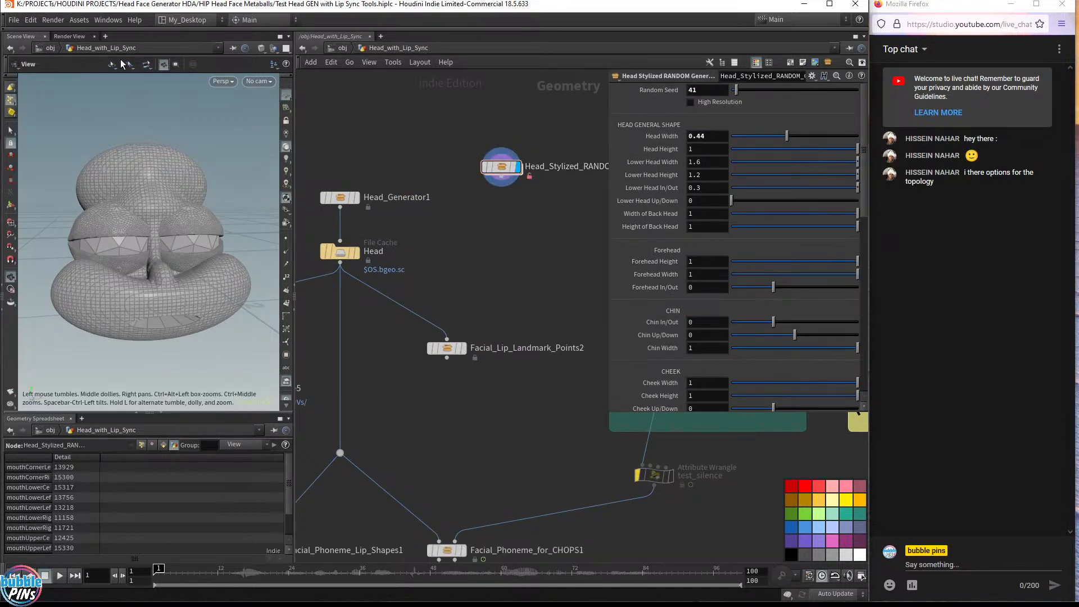
left_click(86, 16)
left_click(487, 117)
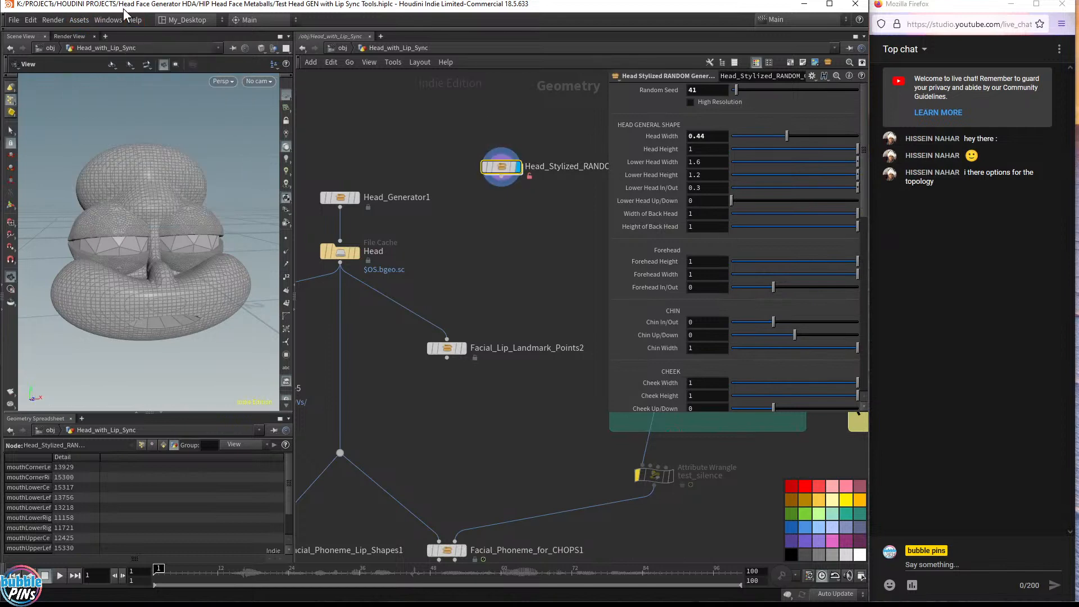
Reopen the Head Stylized RANDOM Generator type properties and select the High Resolution parameter
left_click(79, 21)
mouse_move(93, 92)
left_click(253, 94)
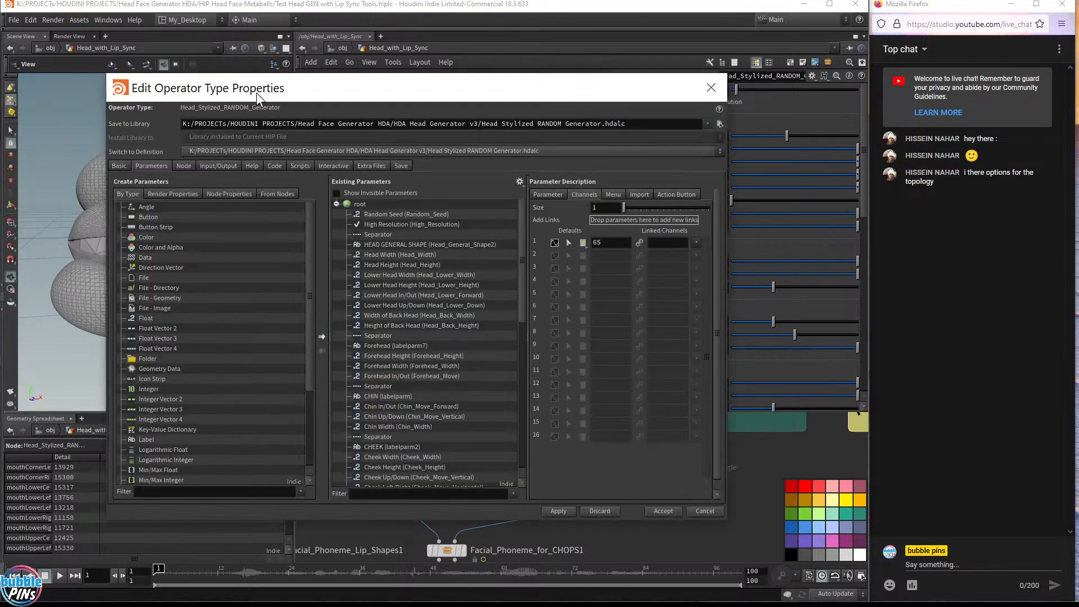
left_click(395, 225)
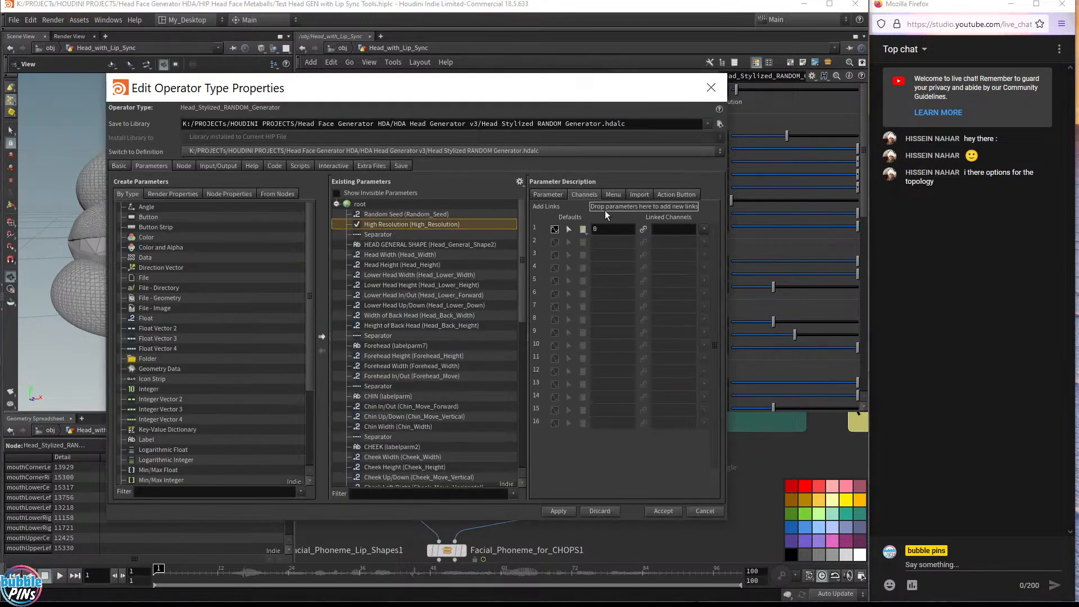
left_click(560, 196)
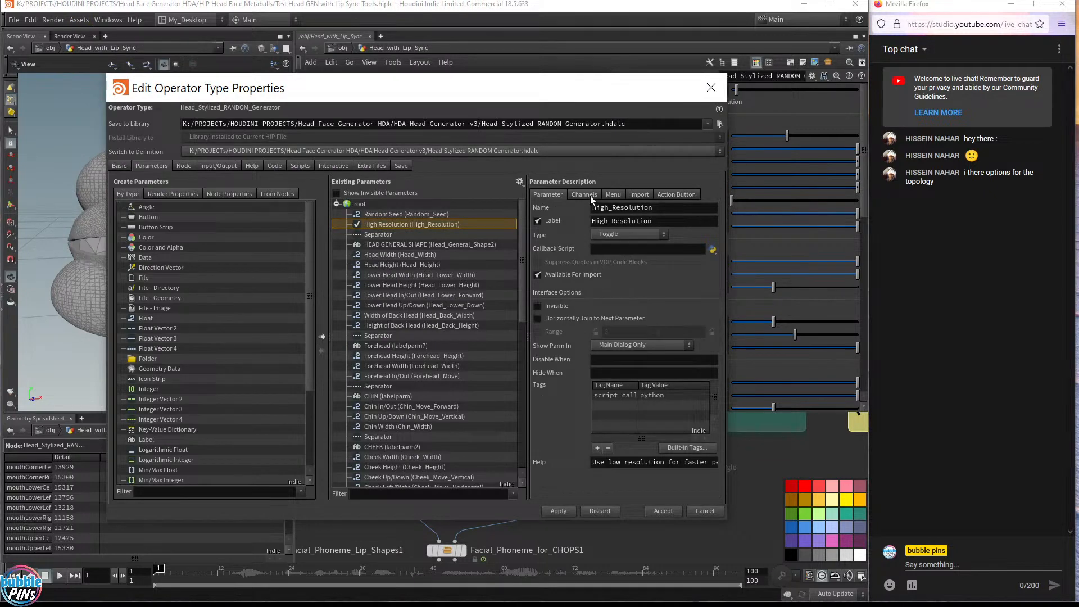
left_click_drag(546, 84, 500, 270)
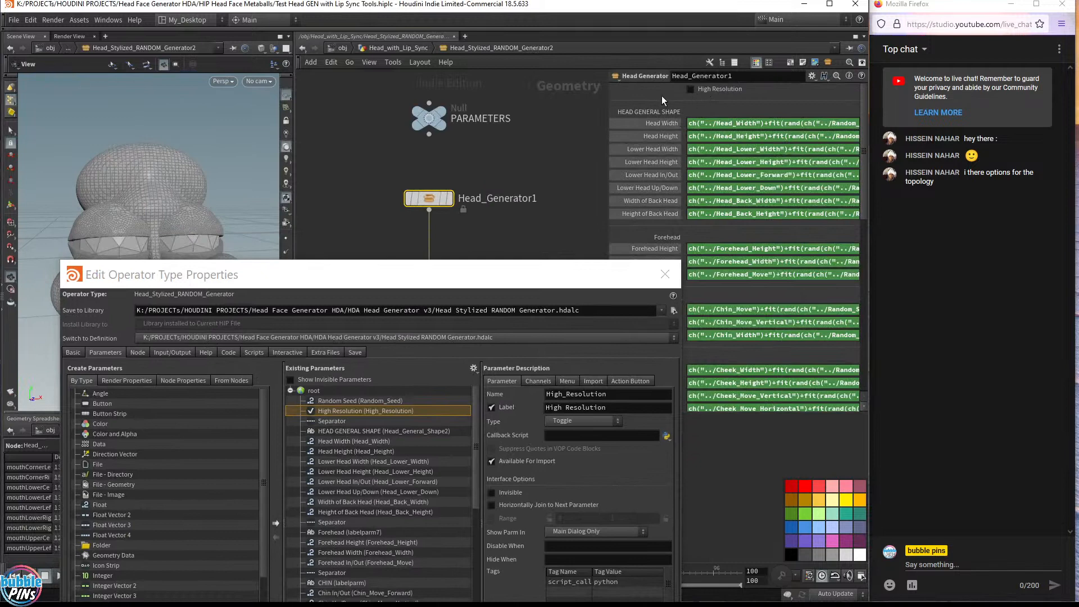
Allow editing of contents on the Head_Generator1 node inside the asset
right_click(428, 200)
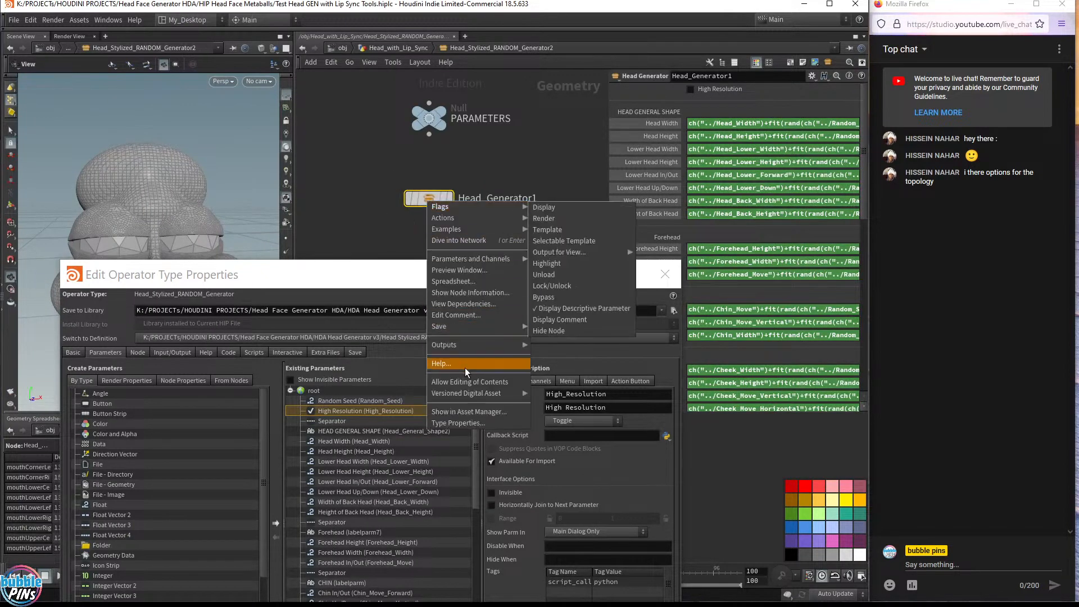
left_click(458, 384)
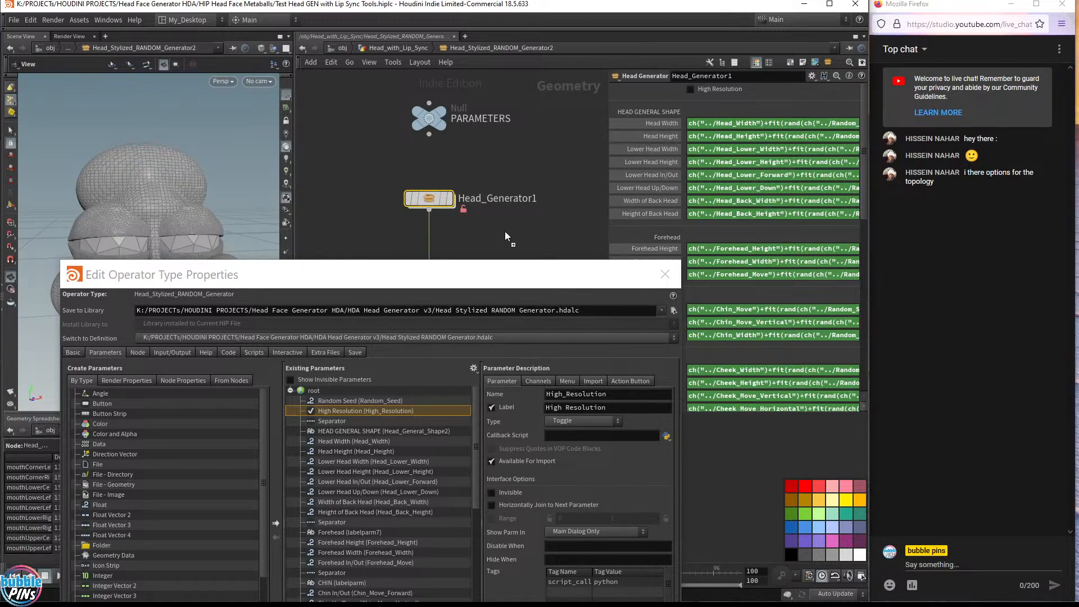
Drop Head_Generator1's High Resolution toggle into the High Resolution parameter's linked channels and move the dialog aside
left_click(534, 379)
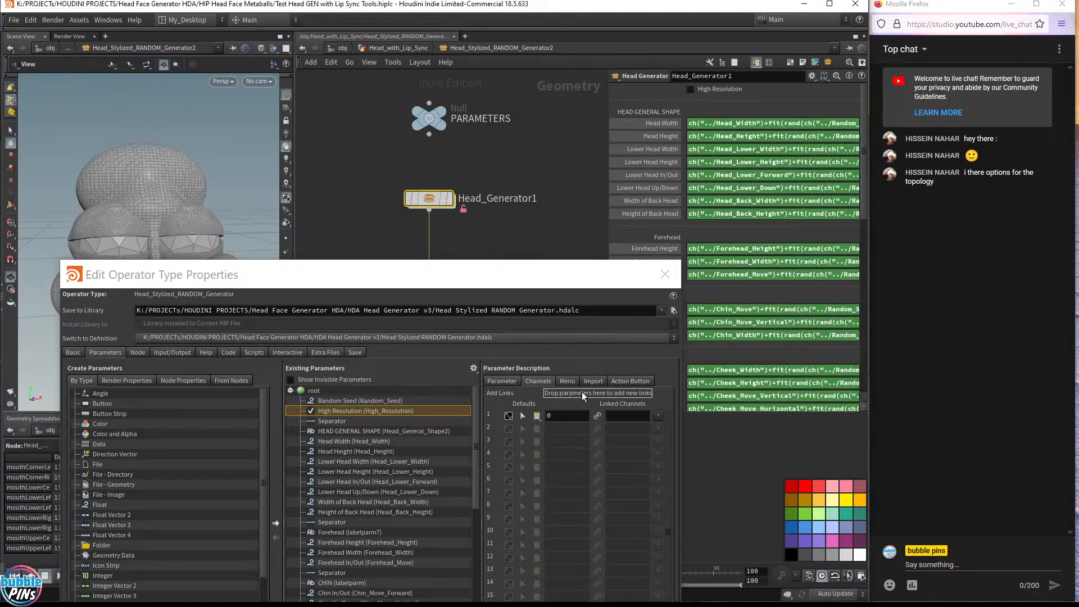
left_click(633, 414)
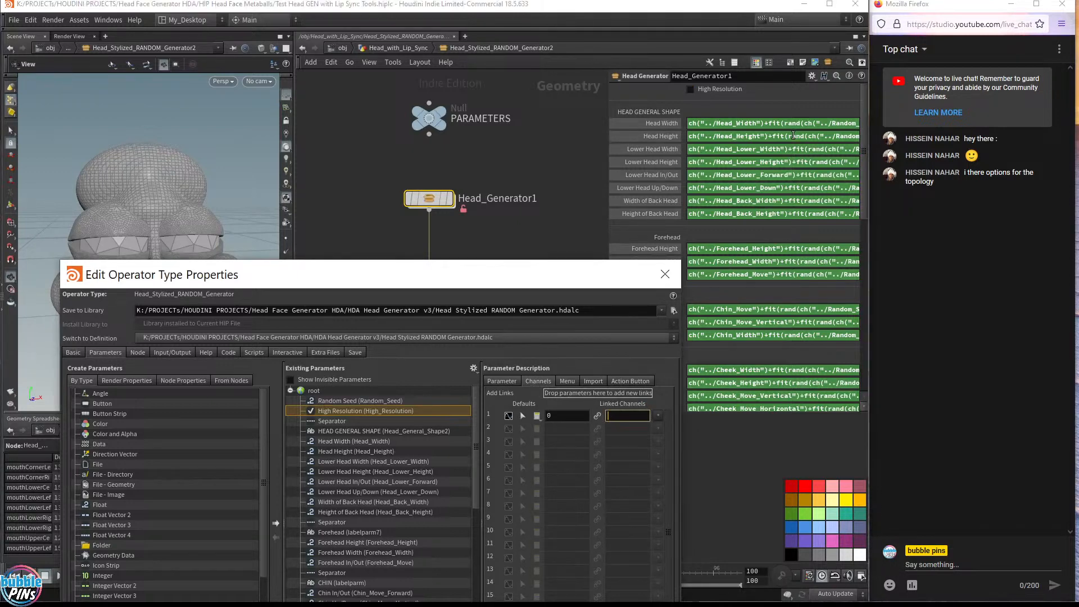
left_click_drag(691, 90, 614, 364)
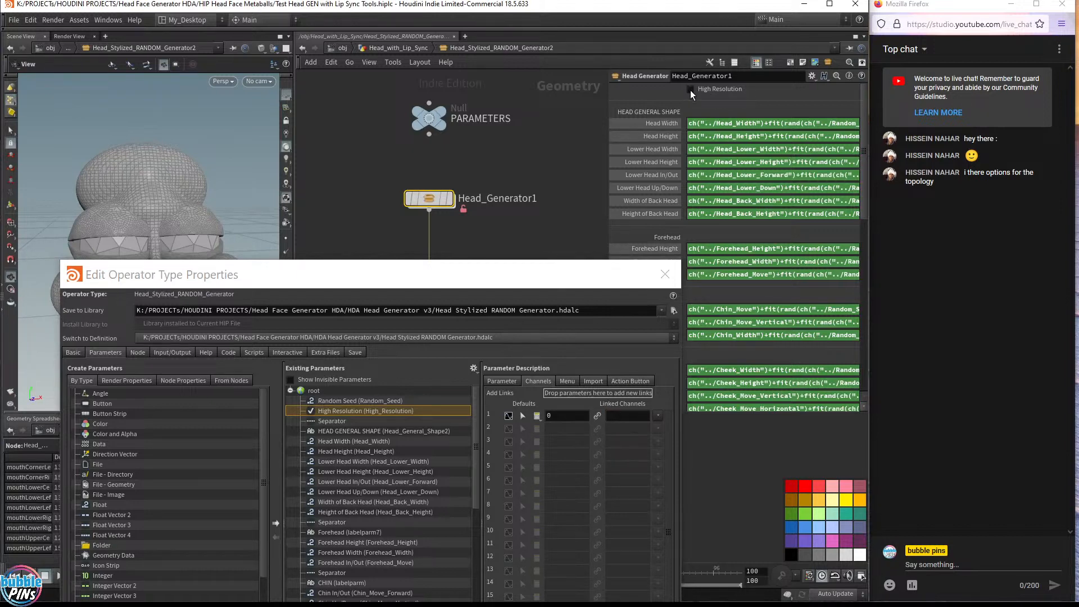
left_click_drag(557, 347, 559, 393)
left_click_drag(545, 274, 483, 145)
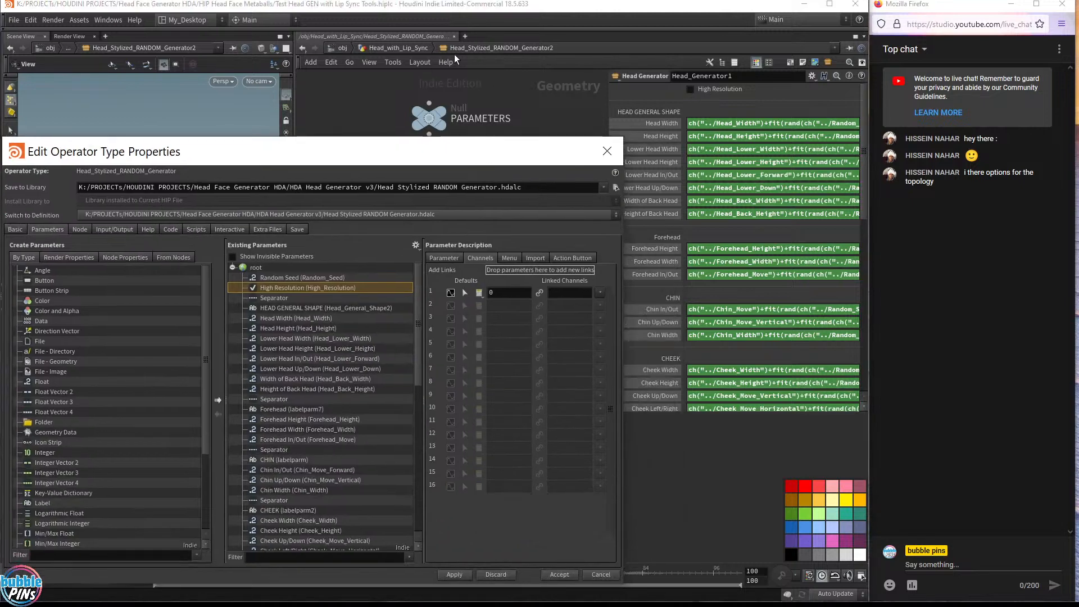
left_click_drag(340, 140, 1076, 140)
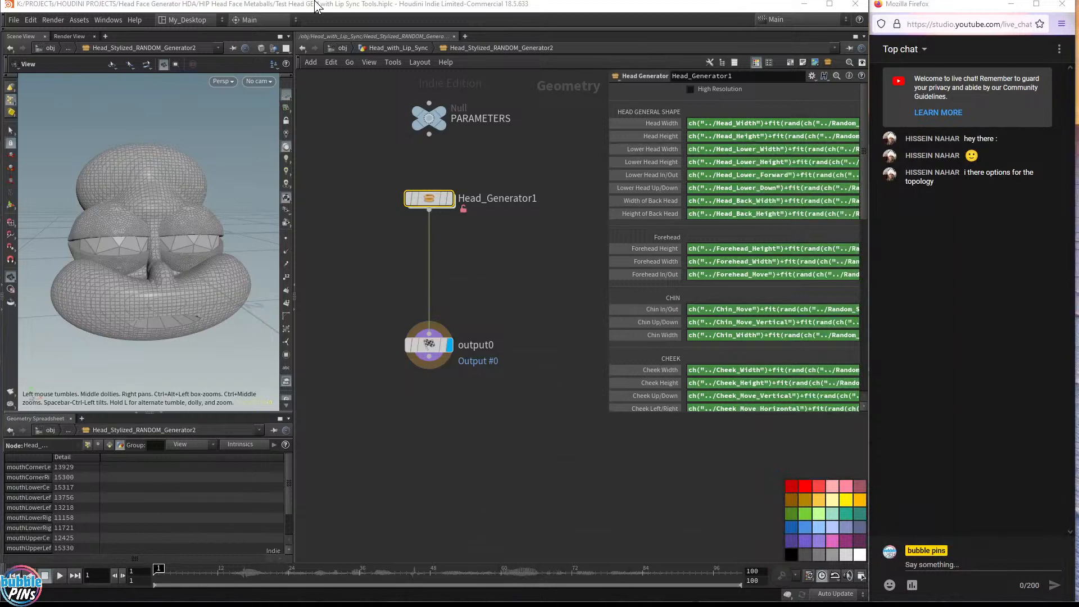
left_click_drag(316, 4, 1076, 34)
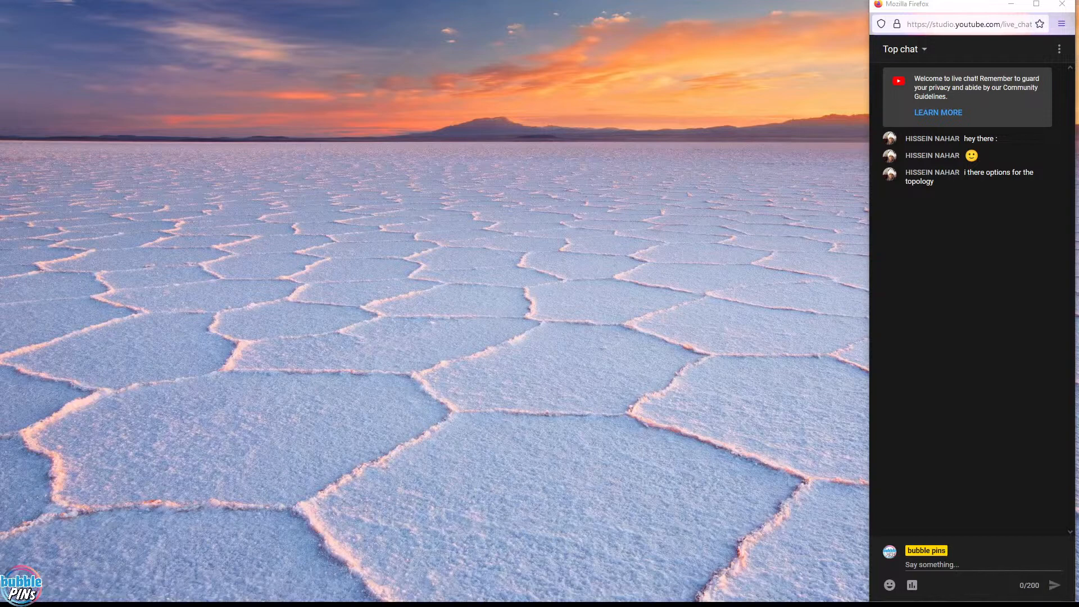
left_click_drag(1077, 25, 1, 186)
left_click(396, 5)
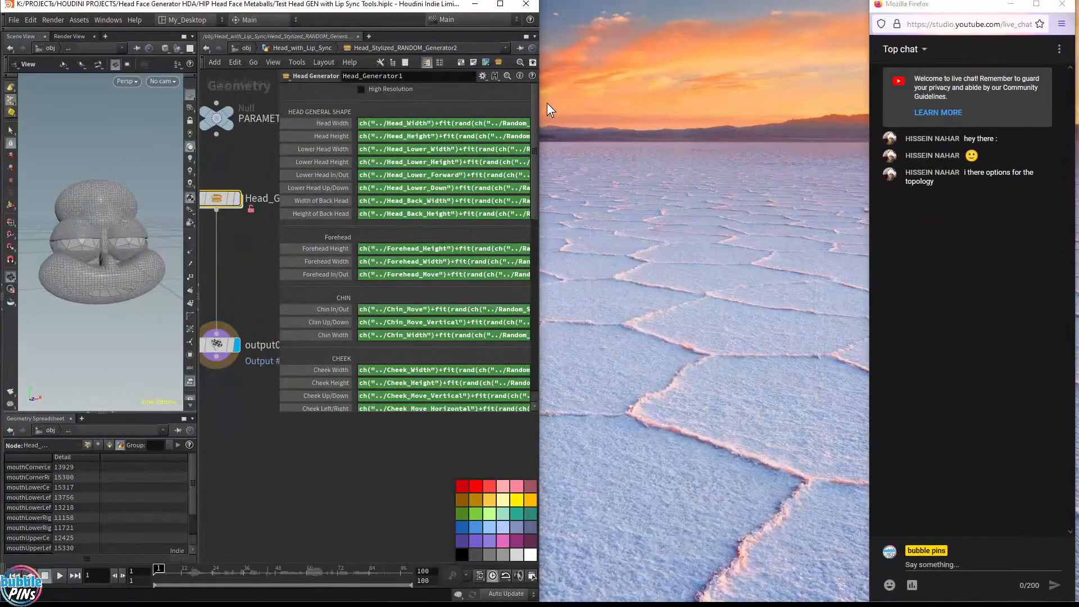
left_click_drag(540, 112, 873, 125)
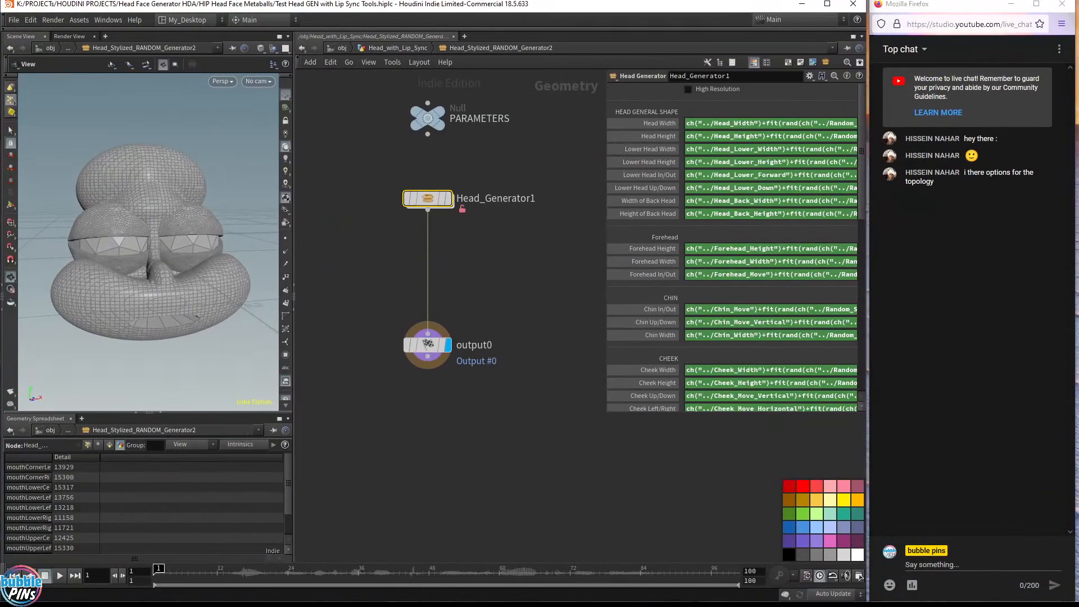
Review the High Resolution parameter's linked channel in the type properties dialog and close the dialog
left_click_drag(995, 189, 521, 131)
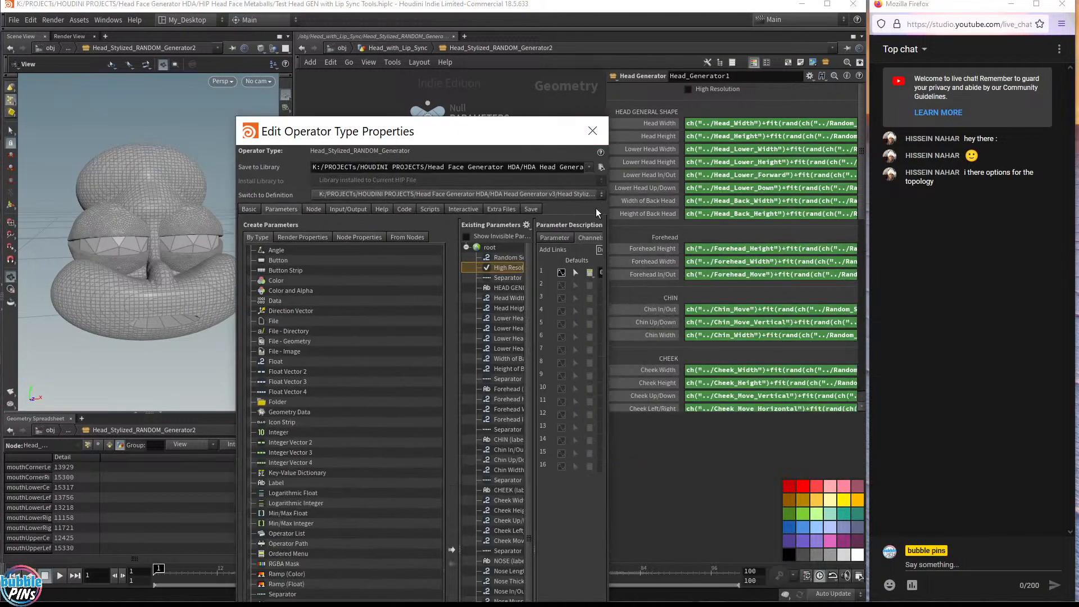
left_click_drag(611, 227, 822, 292)
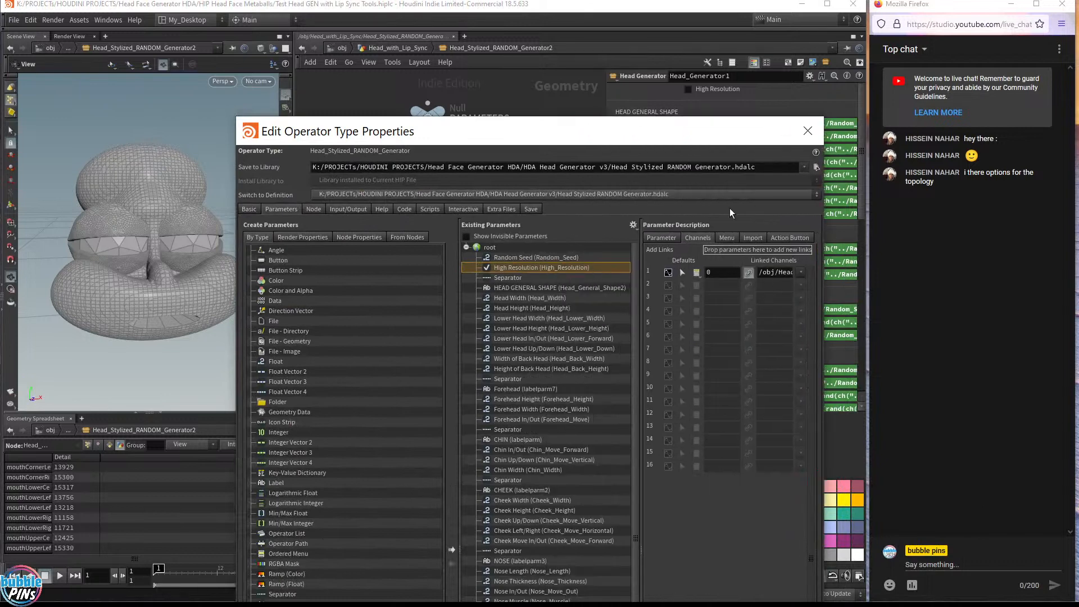
left_click_drag(629, 133, 601, 50)
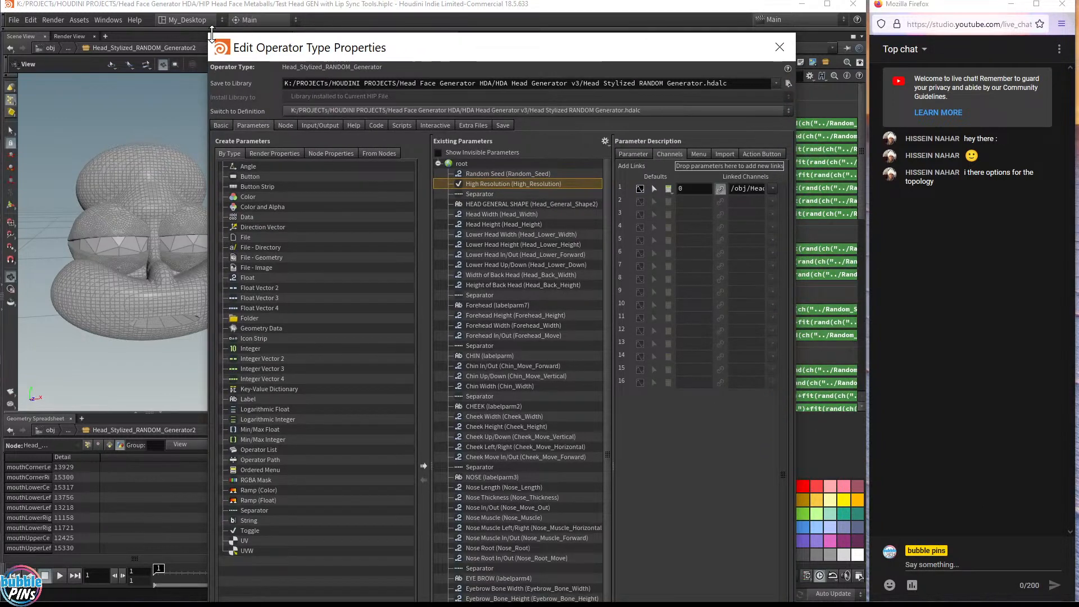
left_click_drag(208, 35, 105, 33)
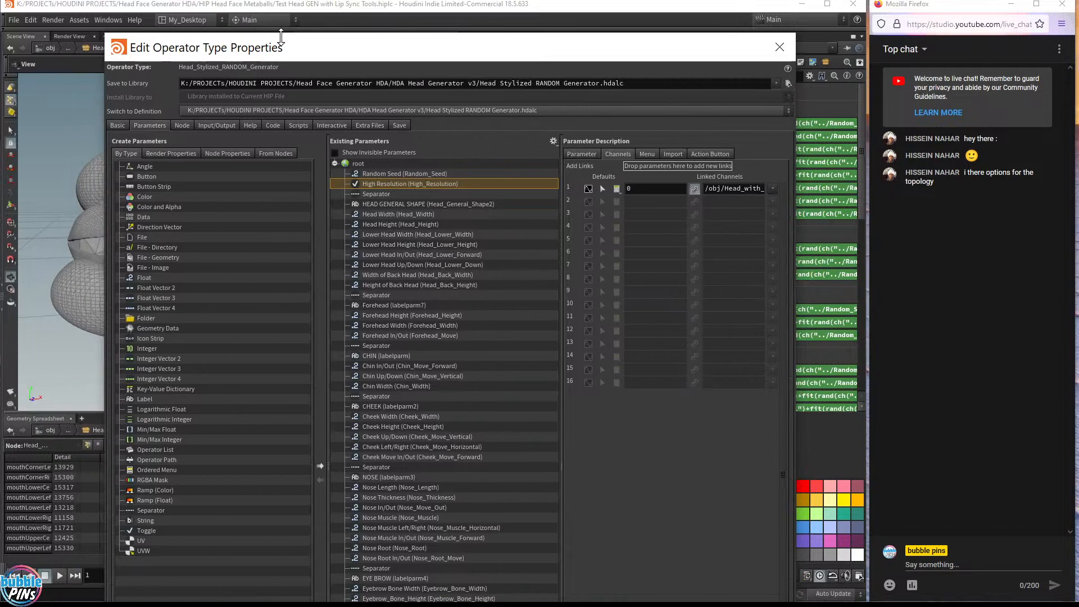
left_click_drag(552, 42, 559, 12)
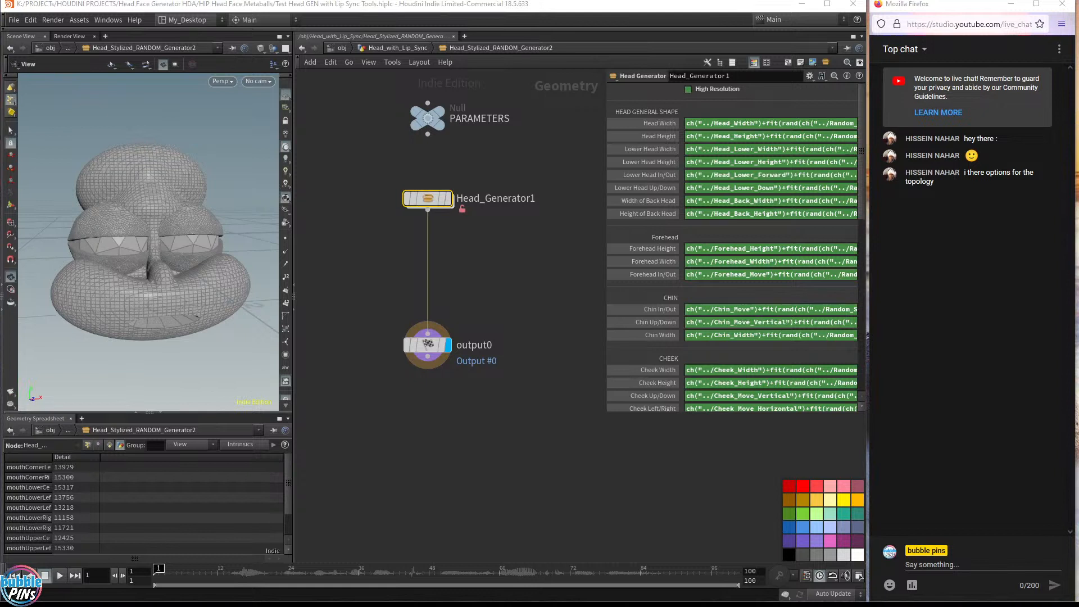
Return to the Head_with_Lip_Sync network and save the Head Stylized RANDOM Generator asset definition
left_click(528, 158)
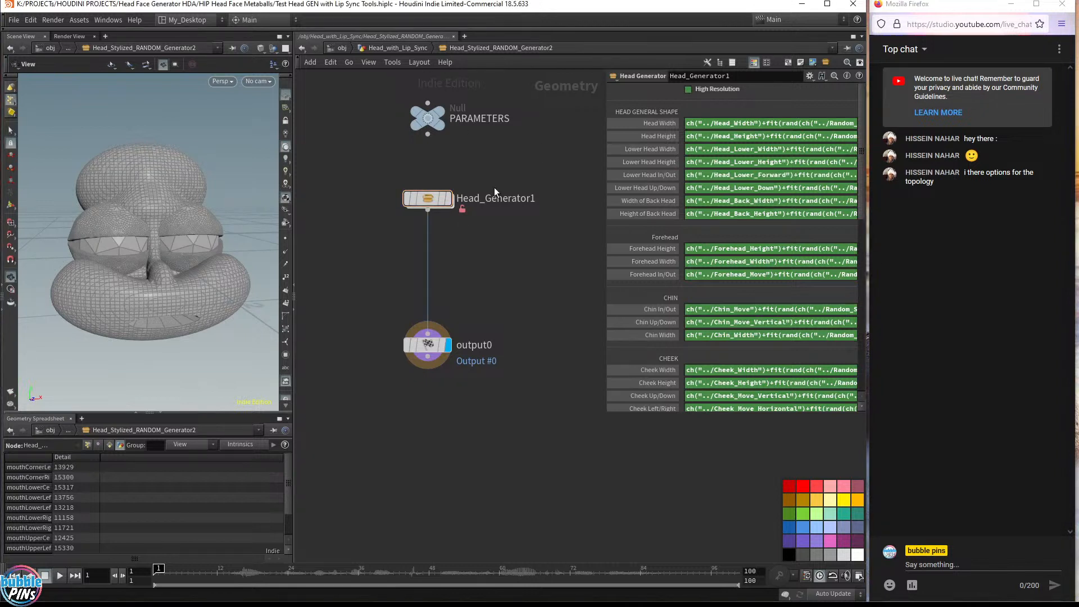
right_click(430, 202)
left_click(487, 384)
left_click(410, 50)
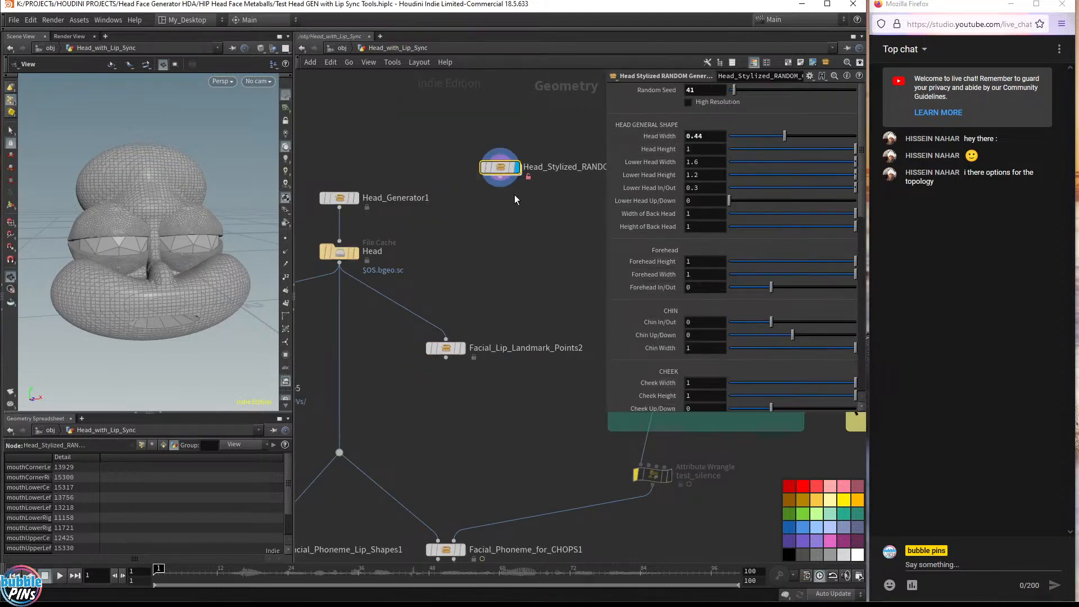
left_click(75, 19)
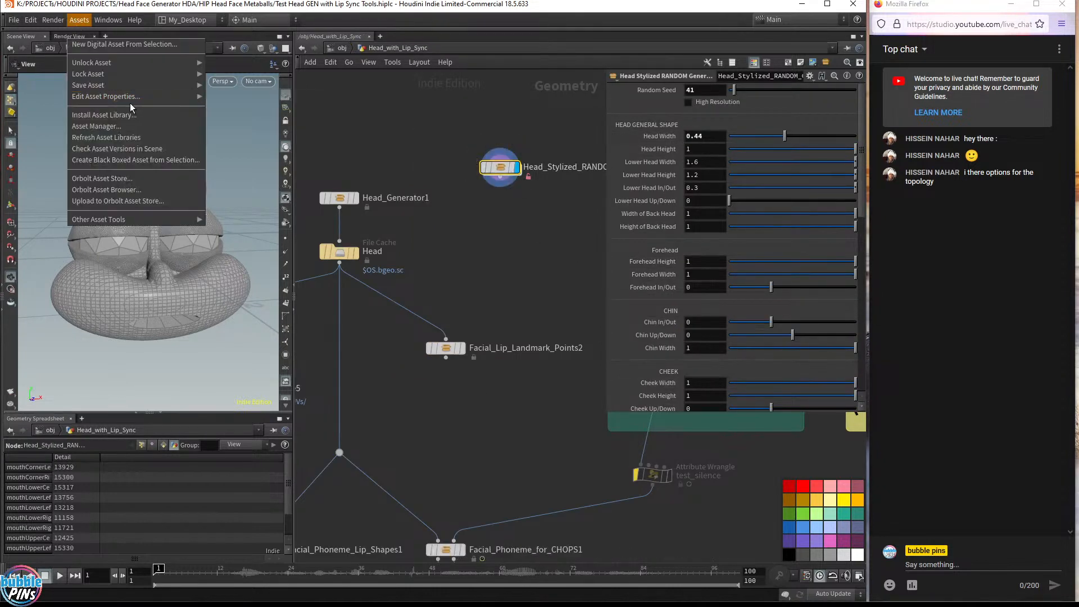
mouse_move(194, 86)
left_click(264, 85)
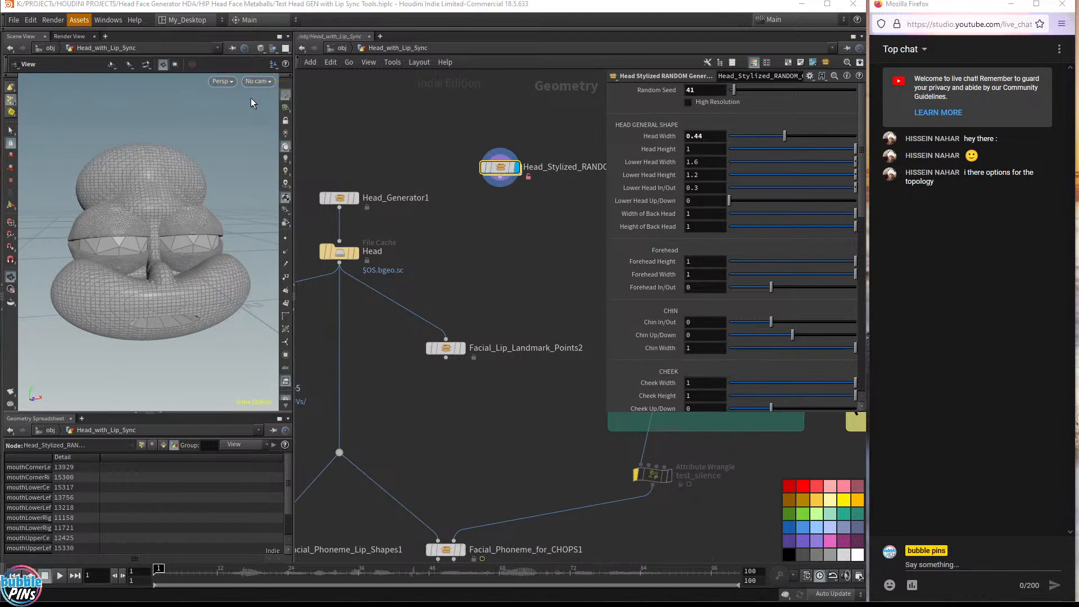
Turn on High Resolution on the Head Stylized RANDOM Generator node
right_click(499, 172)
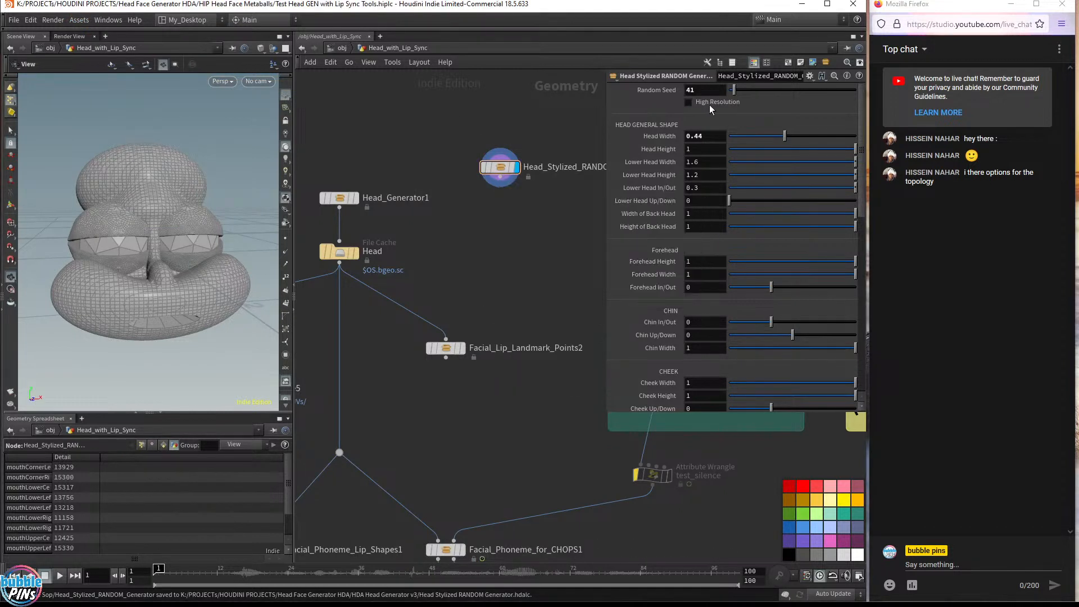
left_click(687, 103)
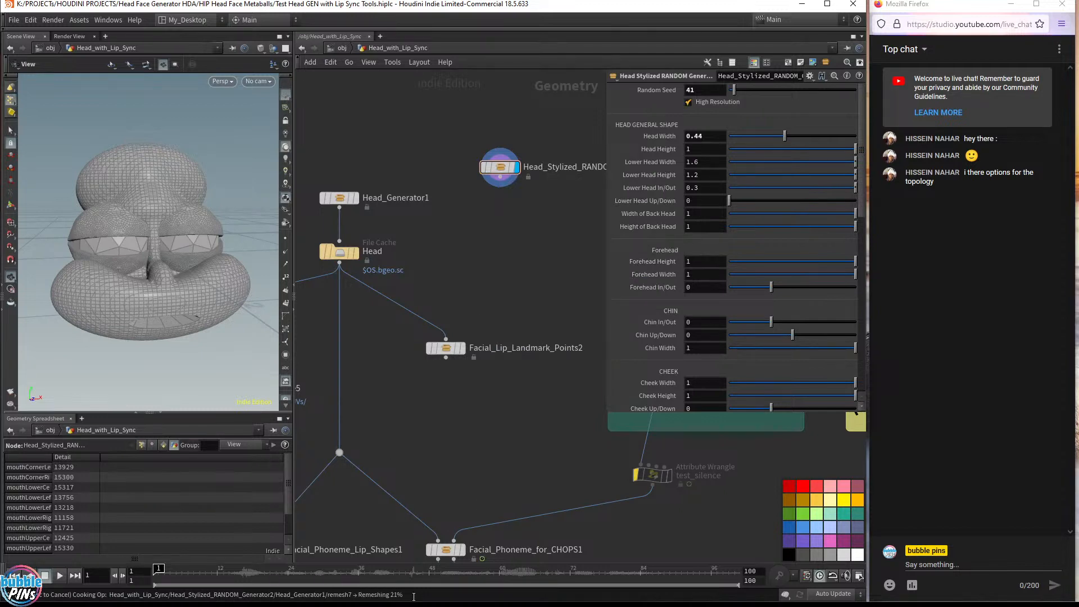
mouse_move(147, 281)
left_mouse_down()
mouse_move(139, 250)
mouse_move(124, 282)
mouse_move(163, 280)
left_mouse_up()
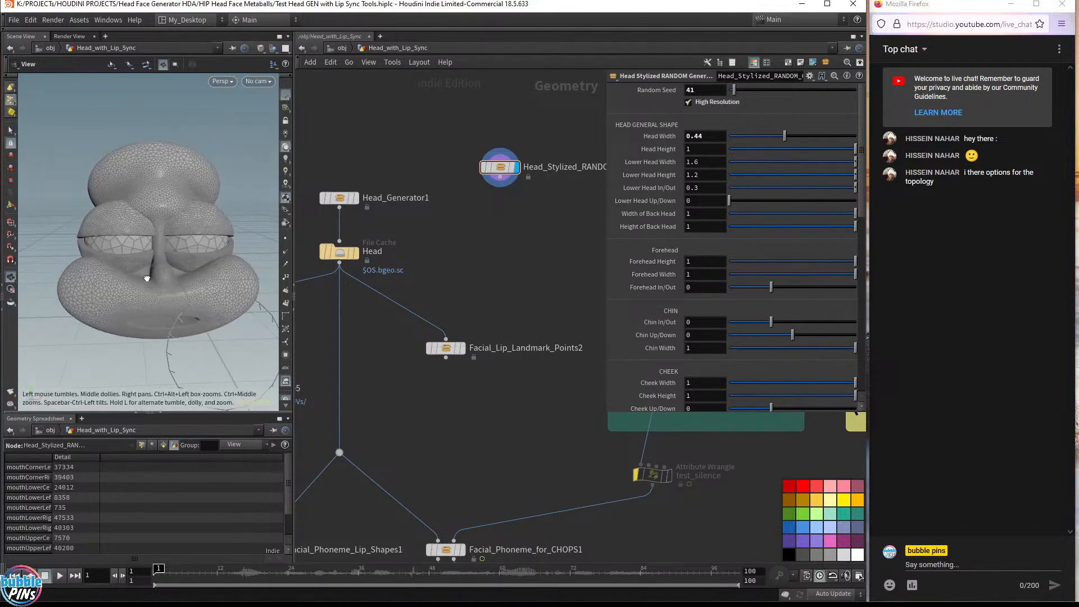
left_click(690, 103)
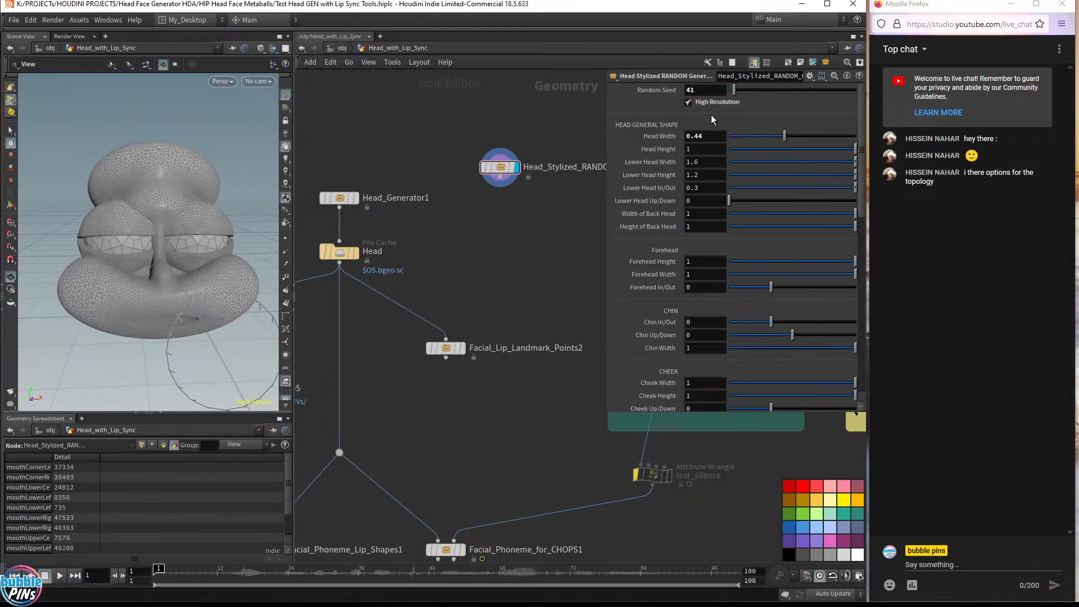
left_click_drag(193, 306, 200, 293)
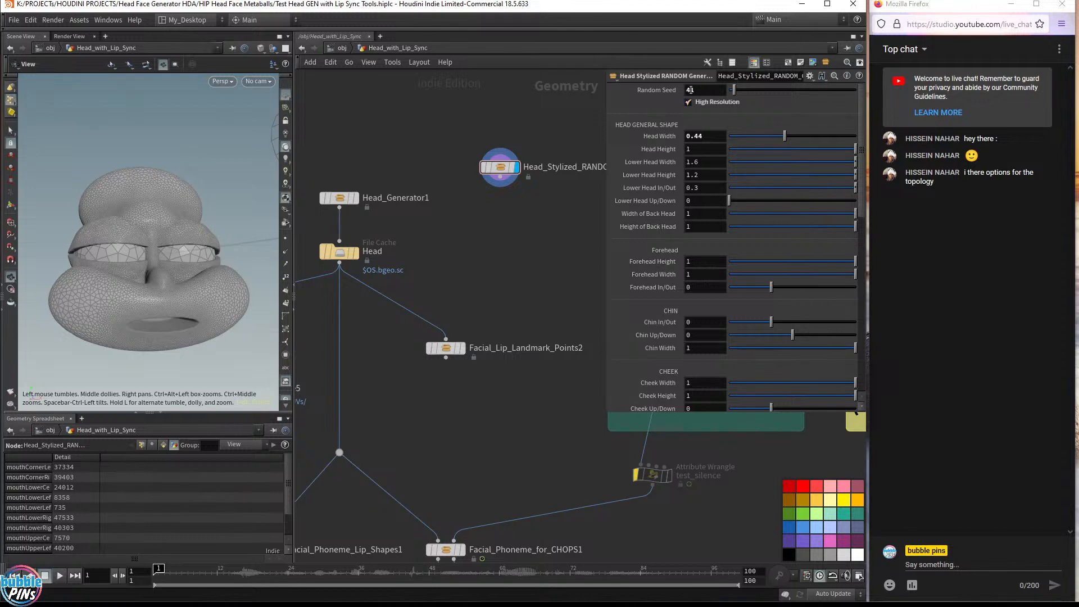
Inspect the high-resolution stylized head in the viewport from different angles
double_click(690, 90)
left_click(985, 198)
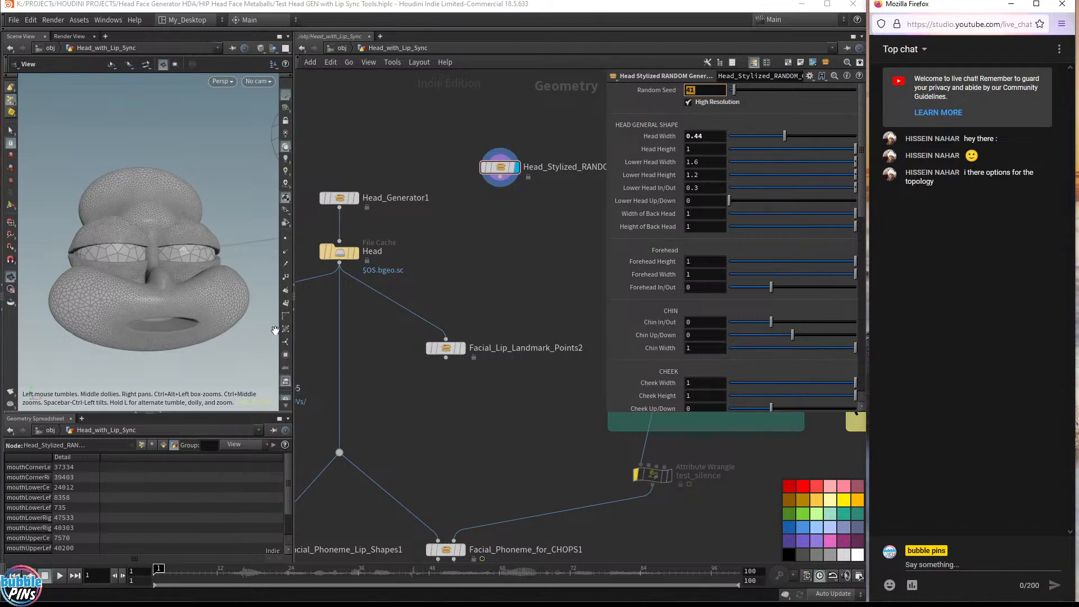
left_click_drag(218, 303, 150, 328)
mouse_move(149, 327)
middle_mouse_down()
mouse_move(216, 315)
mouse_move(164, 318)
middle_mouse_up()
left_click_drag(163, 318, 182, 306)
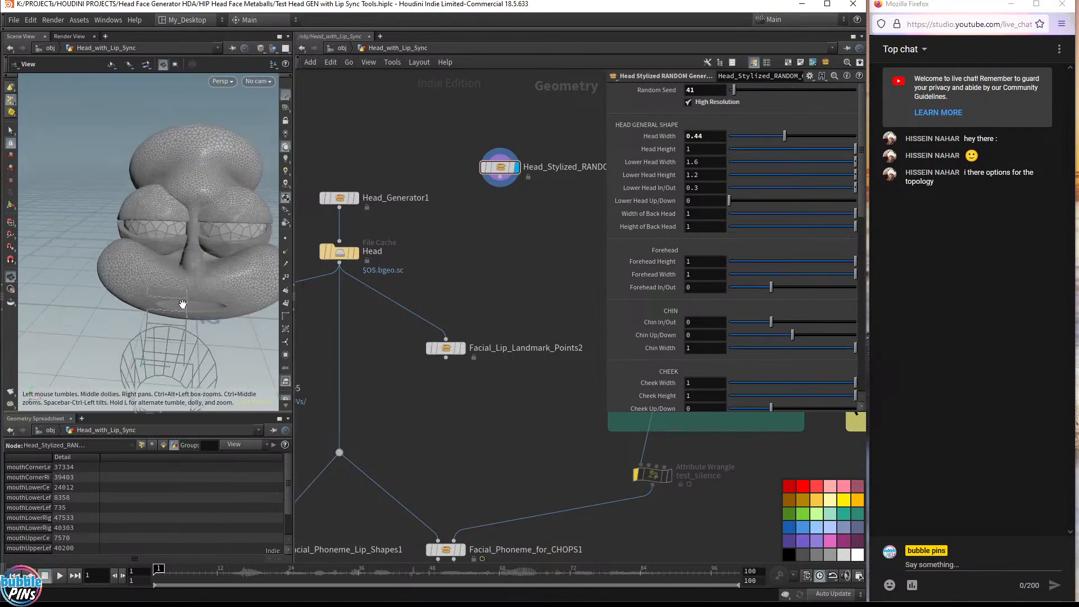
Set the head_talking file cache node as the displayed node and orbit around the talking head
middle_click_drag(462, 280, 543, 173)
middle_click_drag(501, 275, 423, 214)
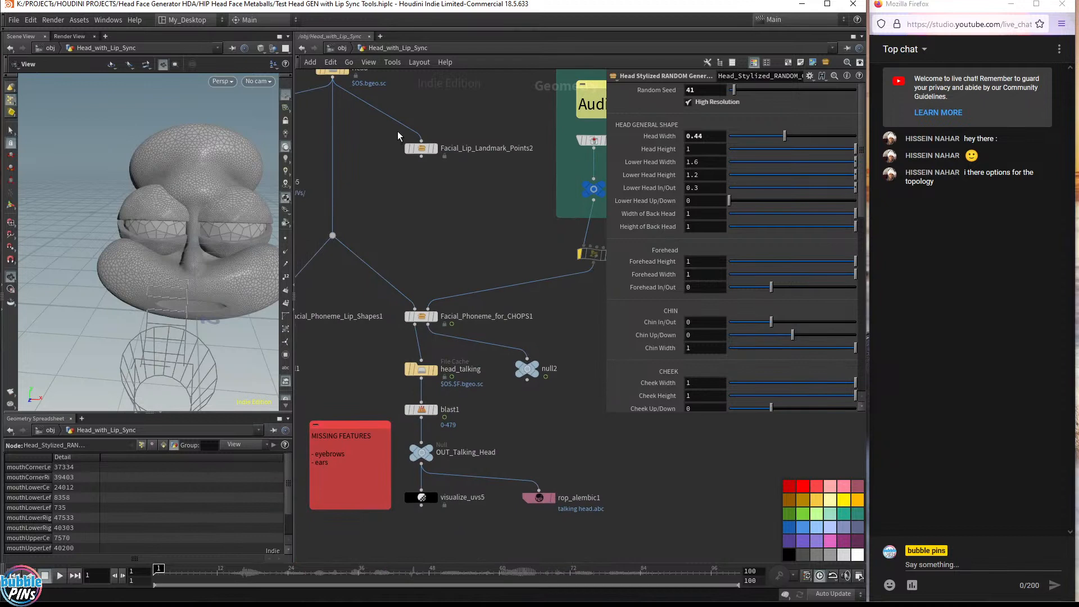
left_click(435, 370)
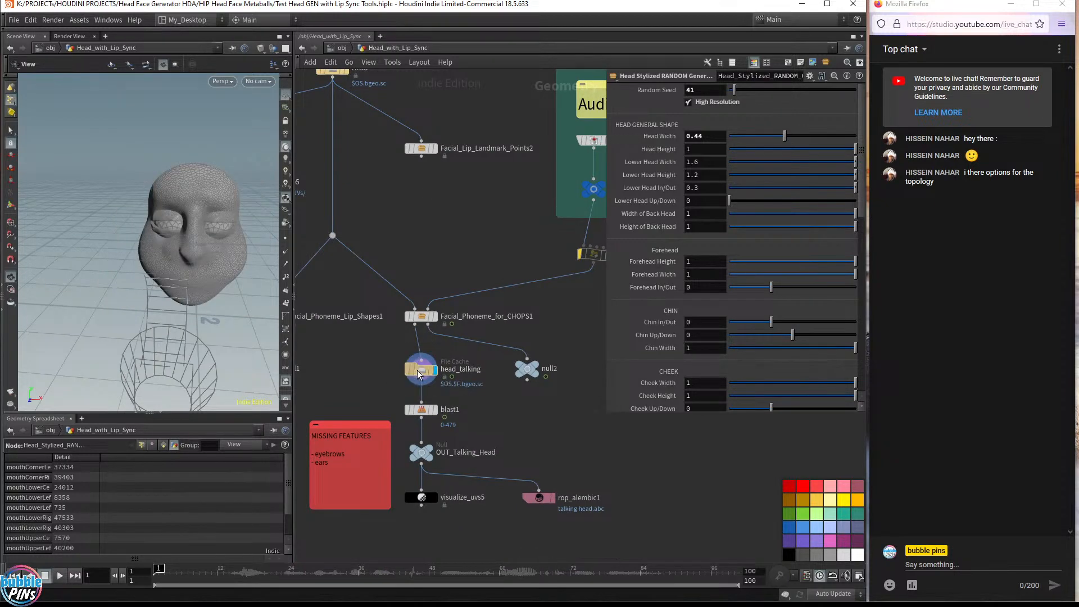
left_click(416, 370)
left_click_drag(180, 257, 261, 269)
middle_click_drag(261, 270, 282, 272)
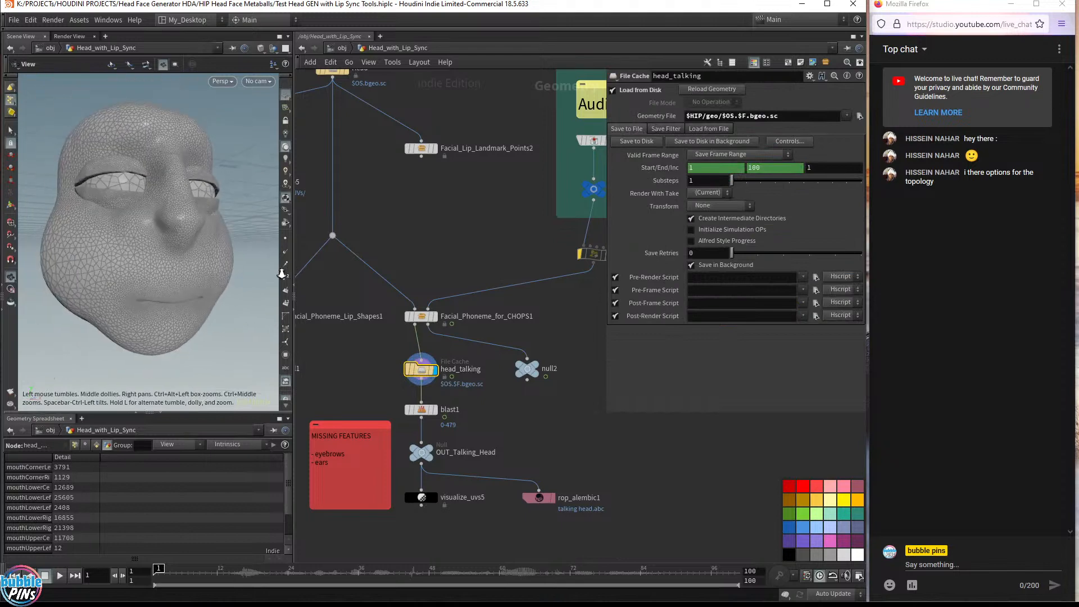
mouse_move(186, 284)
left_mouse_down()
mouse_move(210, 286)
mouse_move(186, 288)
left_mouse_up()
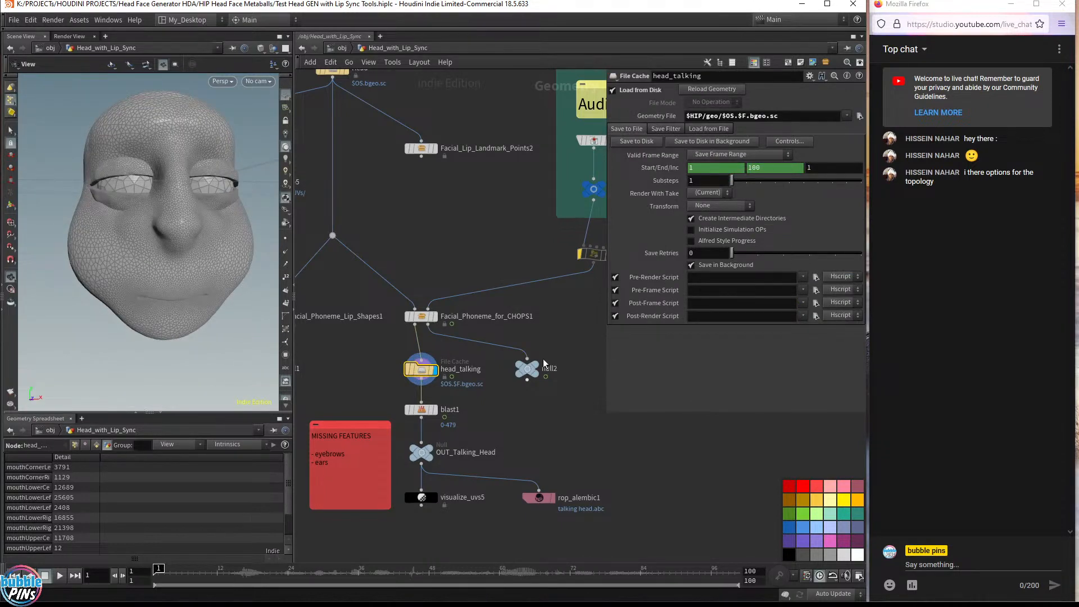
Switch to Blender, maximize the 3D viewport and switch it to rendered shading
left_click_drag(182, 577, 89, 601)
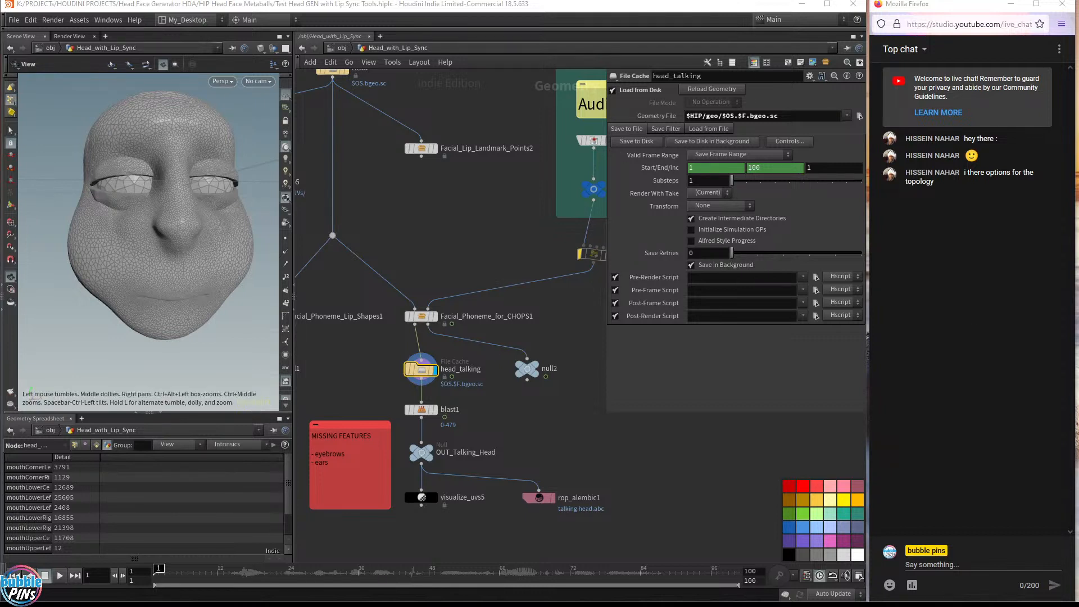
left_click_drag(1078, 596, 0, 353)
left_click(301, 4)
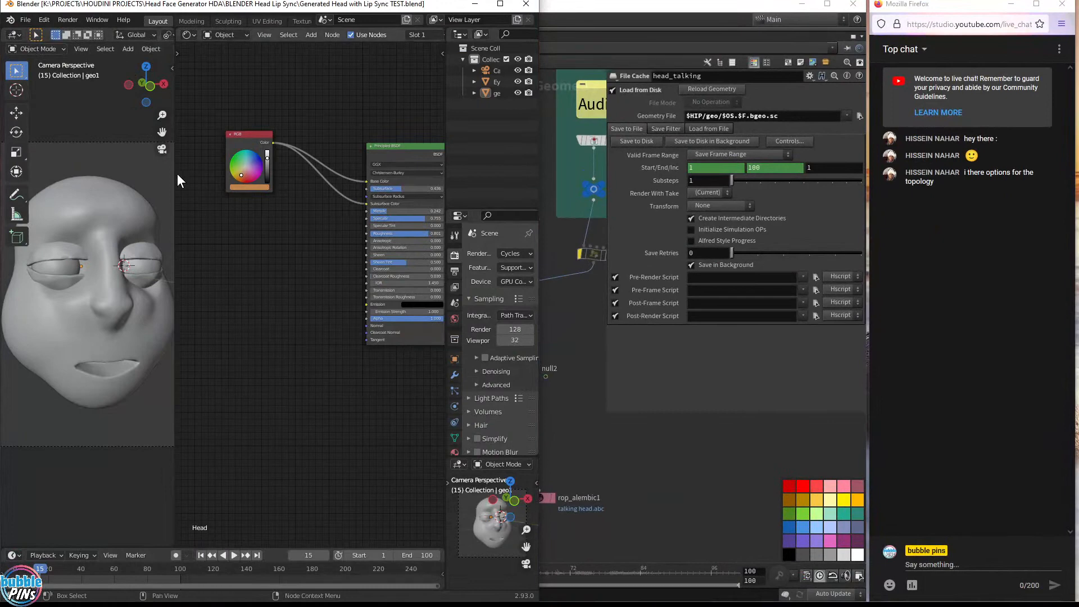
key("ctrl+space")
key("ctrl+space")
key("ctrl+space")
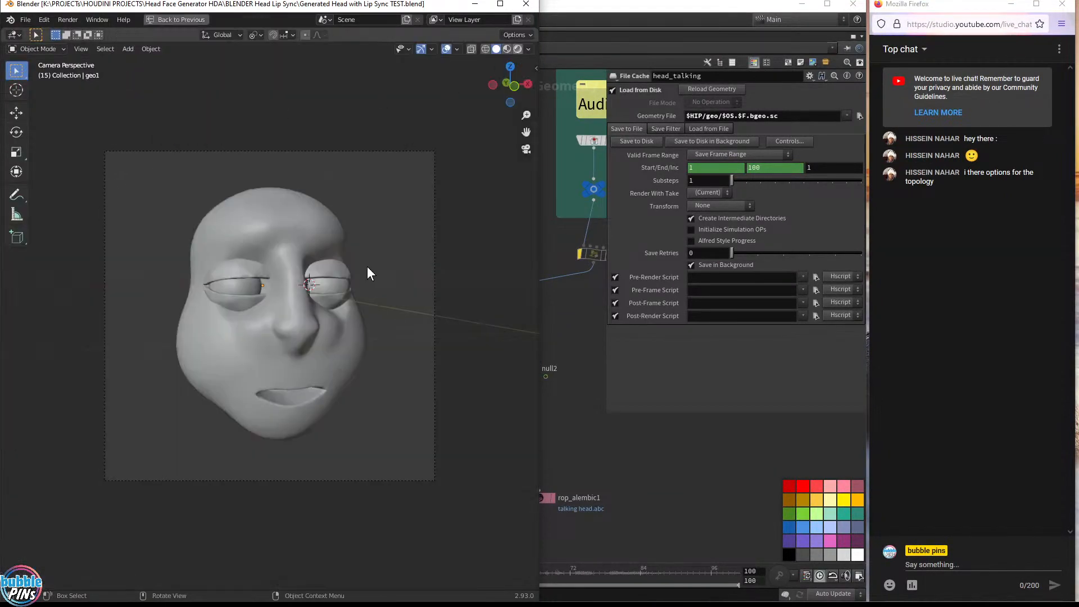
key("z")
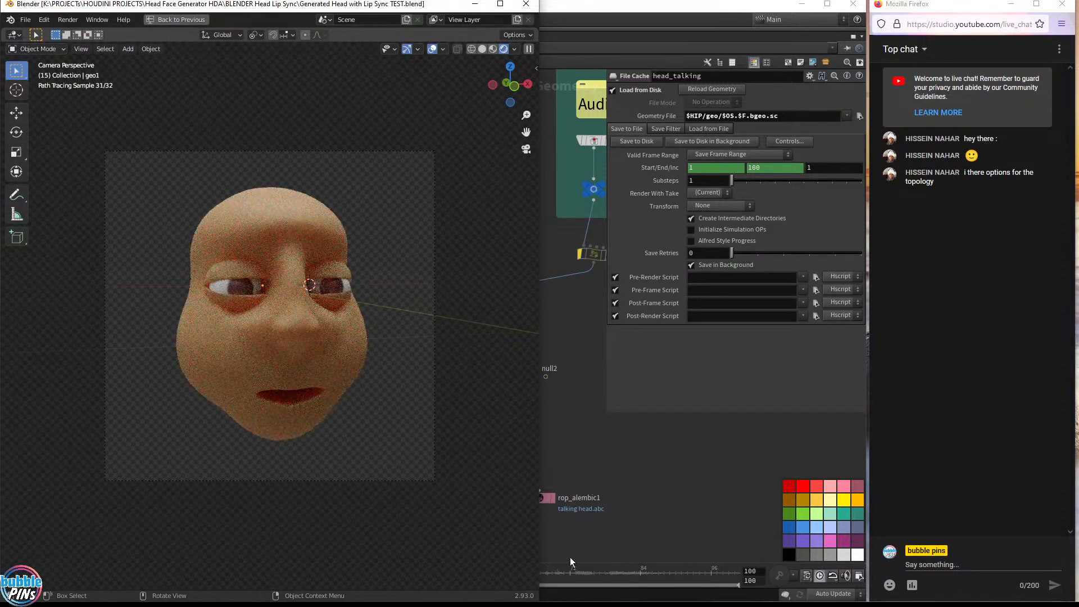
scroll(221, 342, "up", 4)
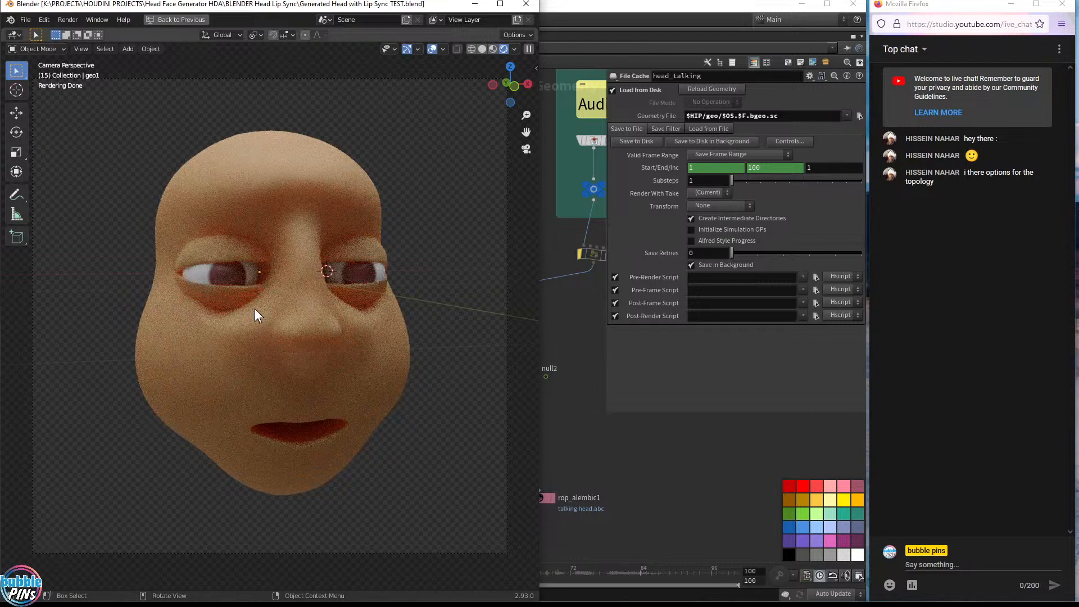
Examine the rendered head in Blender from several angles, then move the Blender window aside
mouse_move(254, 309)
middle_mouse_down()
mouse_move(322, 289)
mouse_move(248, 292)
middle_mouse_up()
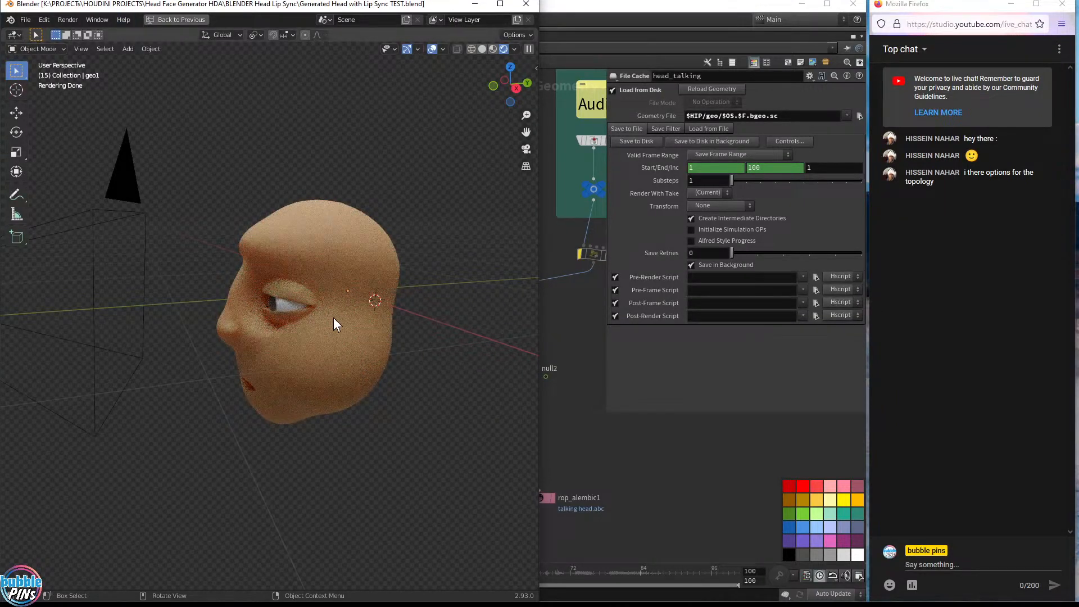
scroll(332, 321, "up", 1)
mouse_move(333, 328)
middle_mouse_down()
mouse_move(366, 306)
mouse_move(390, 319)
middle_mouse_up()
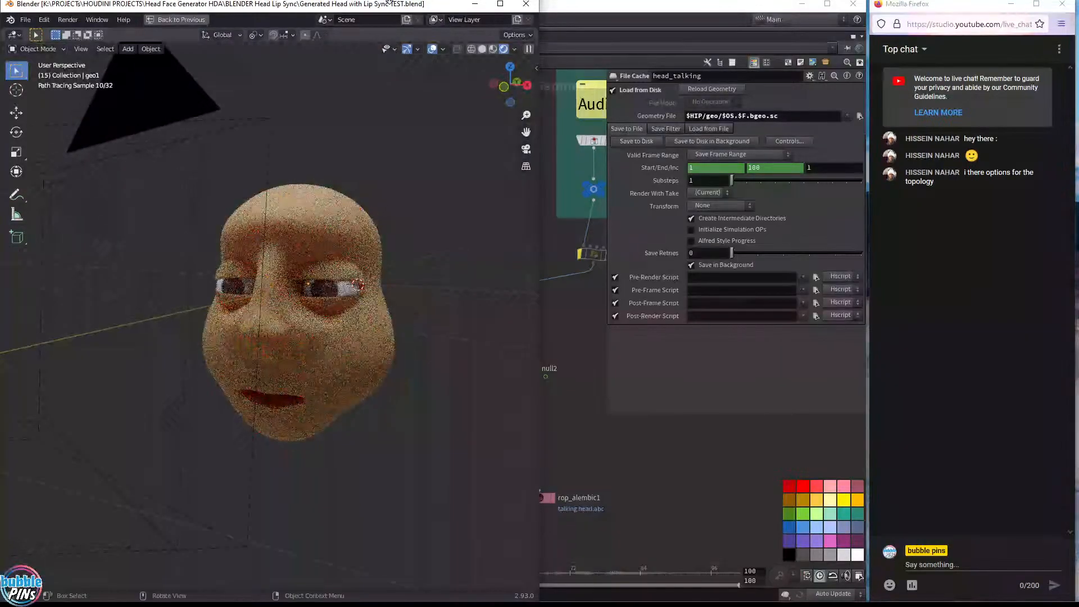
left_click_drag(260, 6, 542, 158)
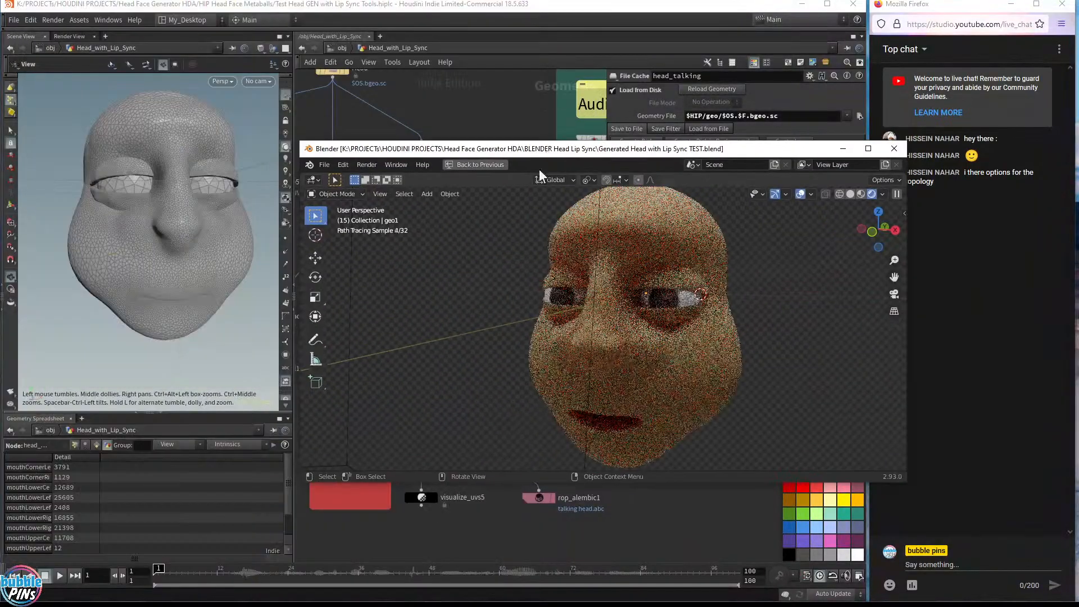
scroll(688, 330, "down", 1)
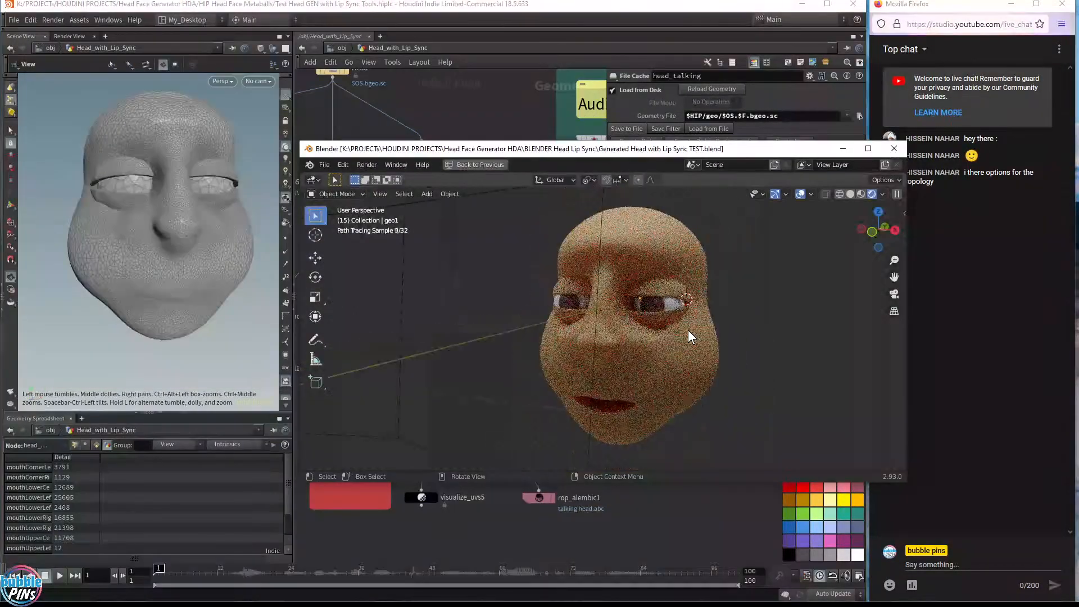
left_click_drag(301, 142, 339, 64)
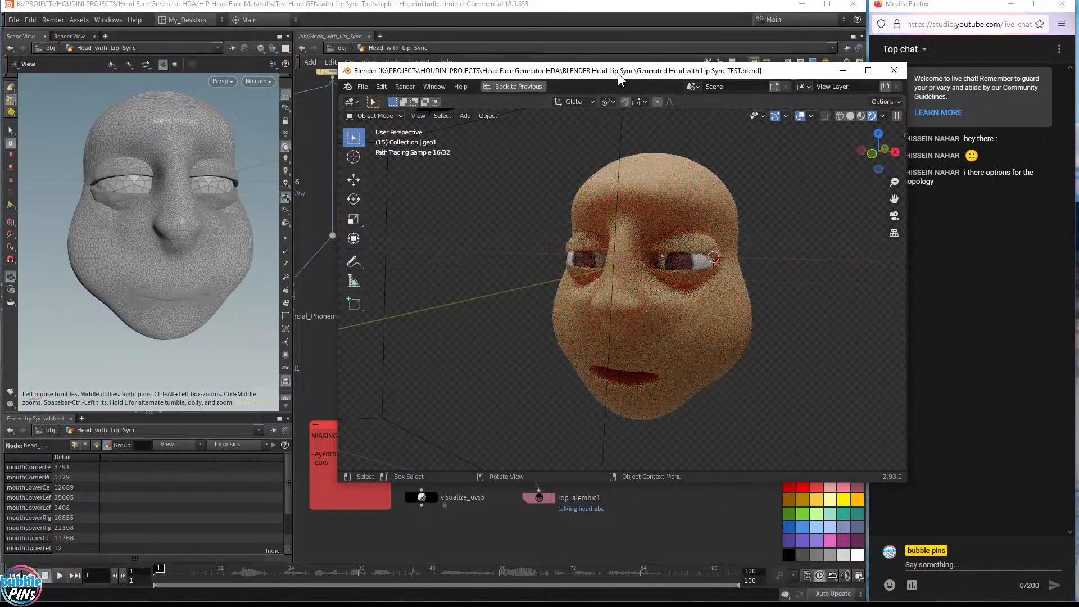
left_click(849, 115)
left_click_drag(642, 73, 1078, 35)
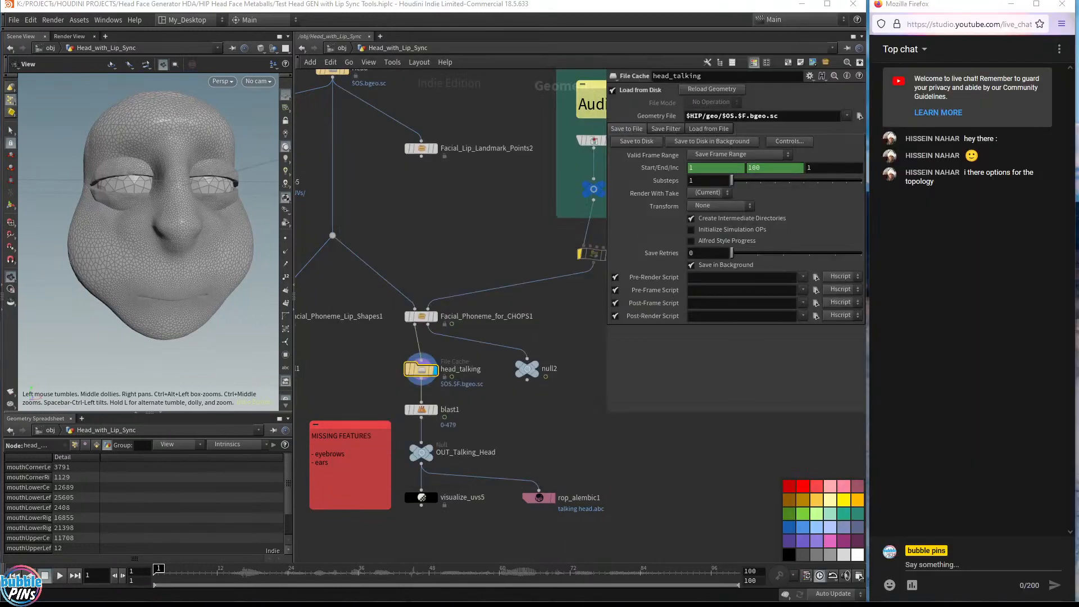
Select the Facial_Phoneme_for_CHOPS1 node and scrub the timeline to frame 23
left_click(456, 240)
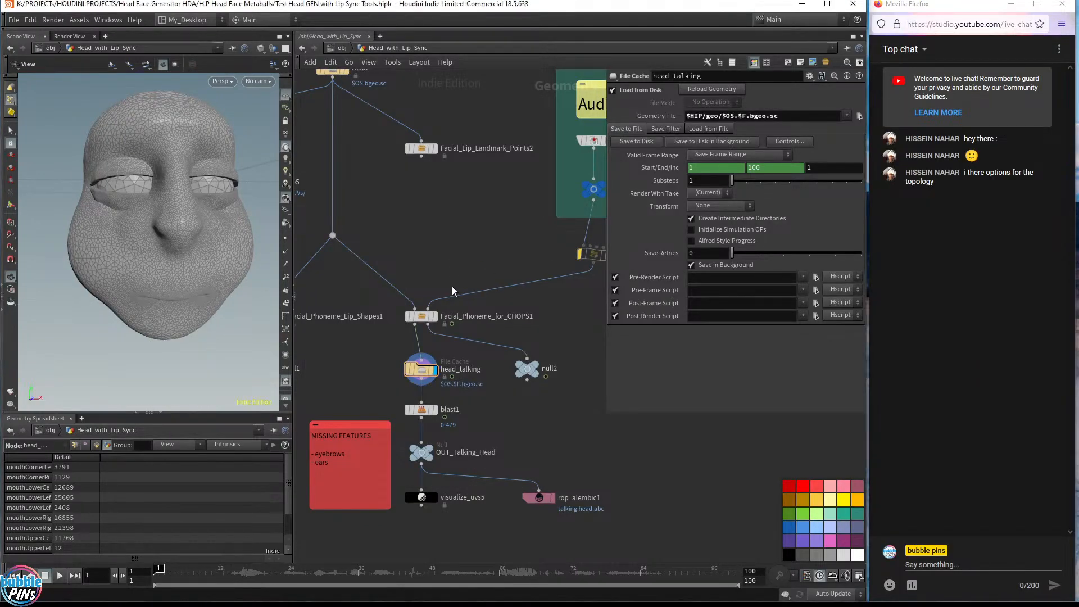
left_click_drag(459, 271, 416, 332)
left_click_drag(163, 245, 154, 272)
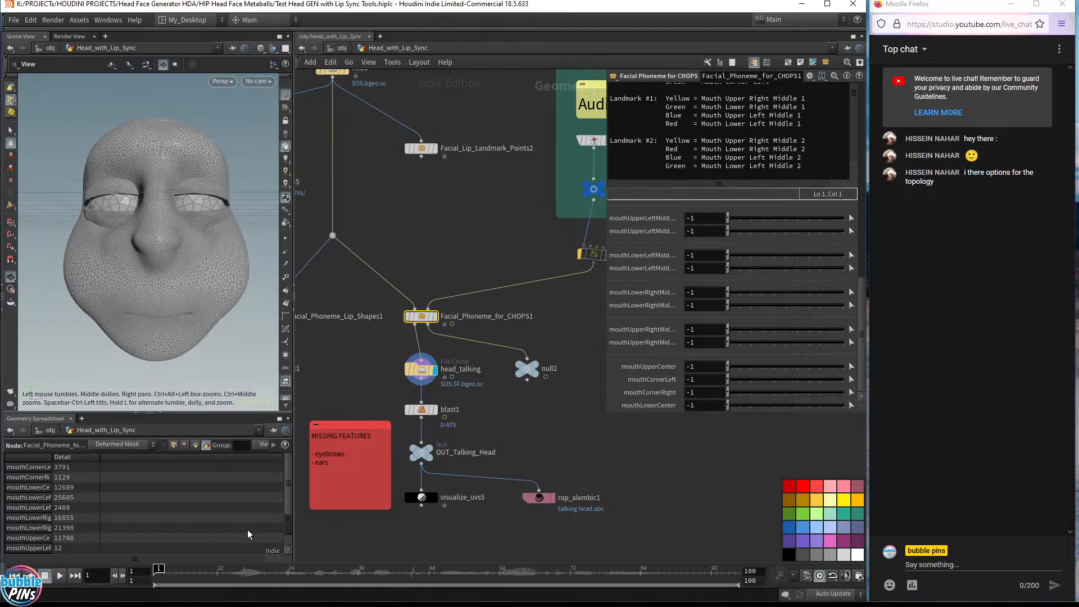
left_click_drag(199, 570, 282, 571)
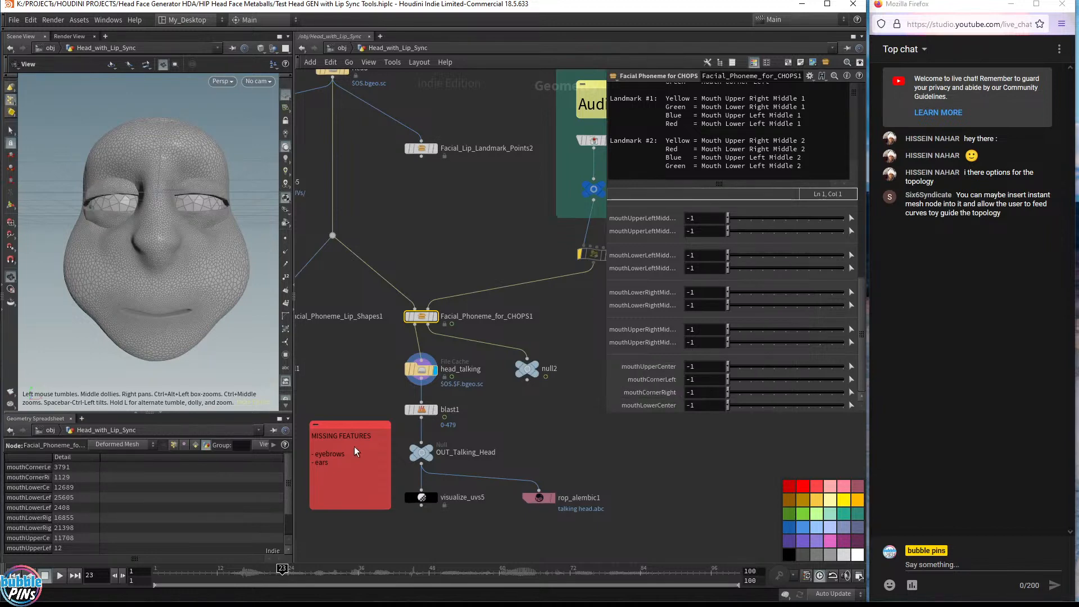
Examine the MISSING FEATURES note and the talking head in the viewport
scroll(355, 451, "up", 5)
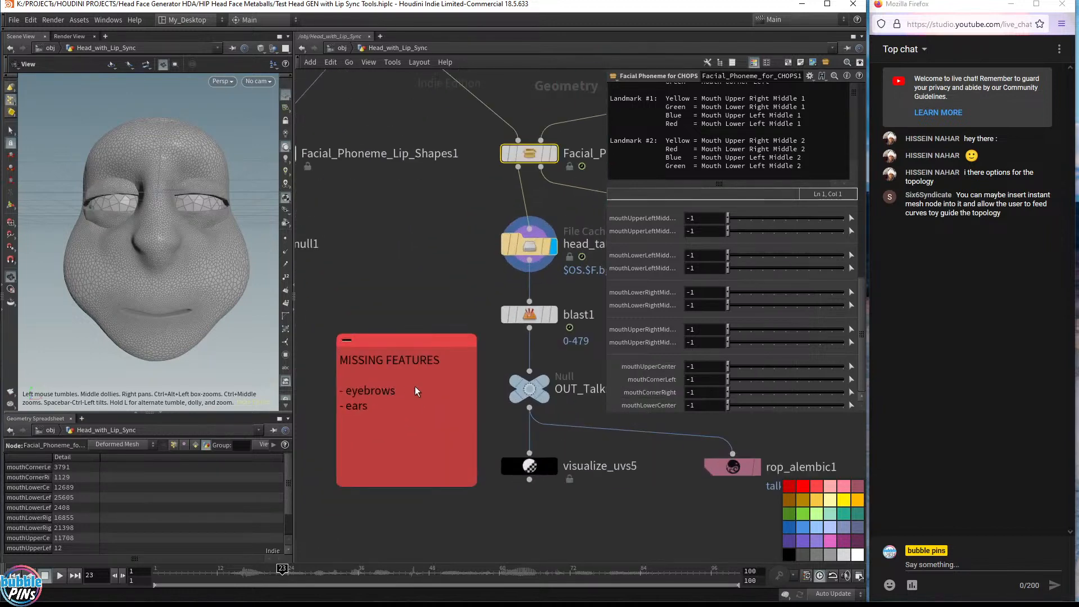
mouse_move(415, 392)
left_mouse_down()
mouse_move(331, 393)
mouse_move(411, 393)
left_mouse_up()
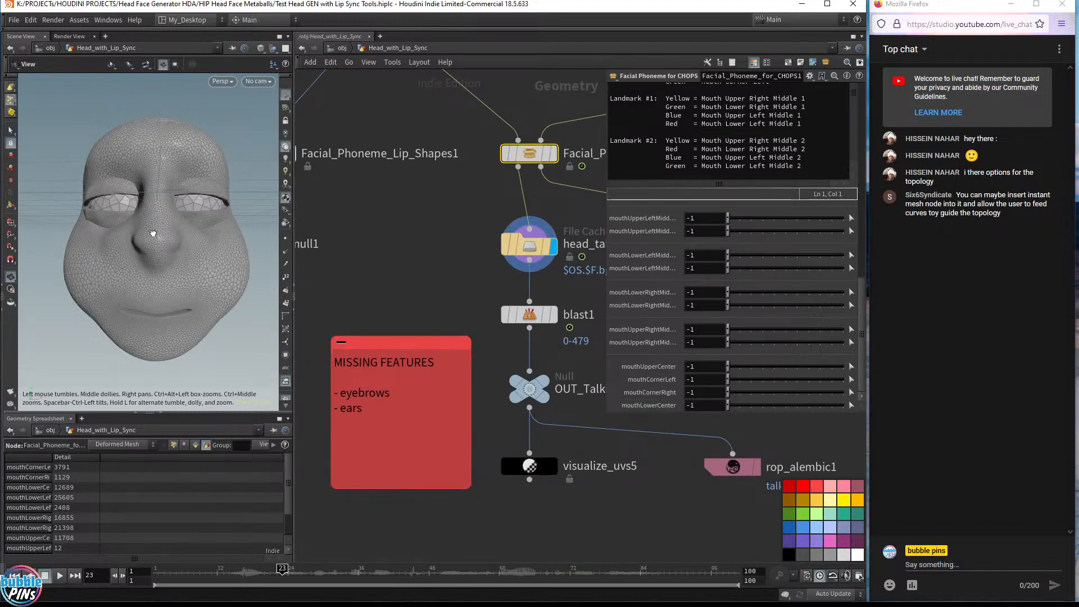
left_click_drag(153, 233, 205, 264)
scroll(421, 330, "down", 3)
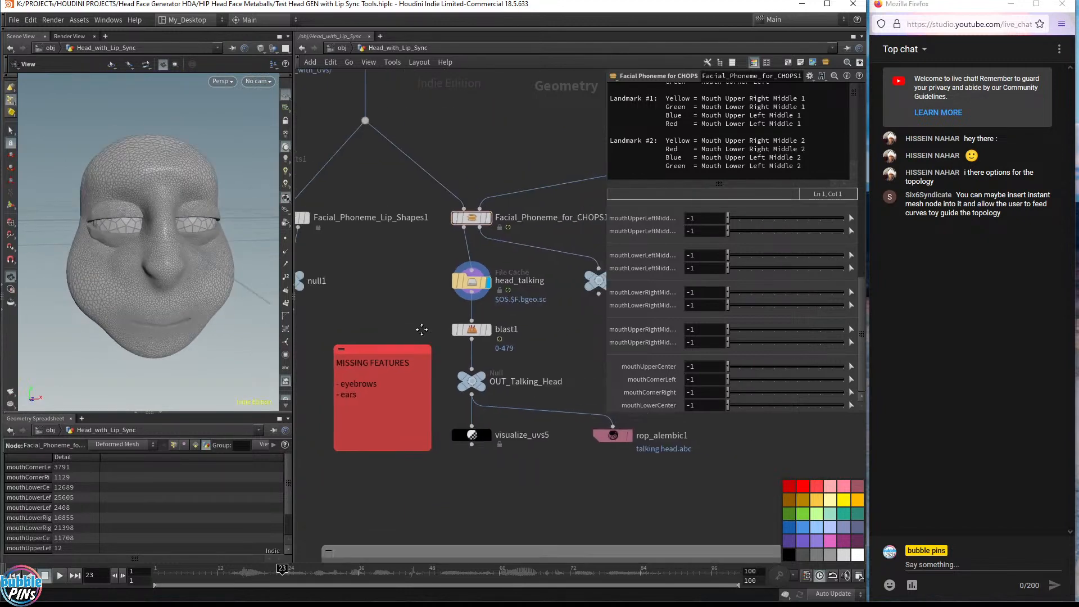
middle_click_drag(421, 330, 403, 361)
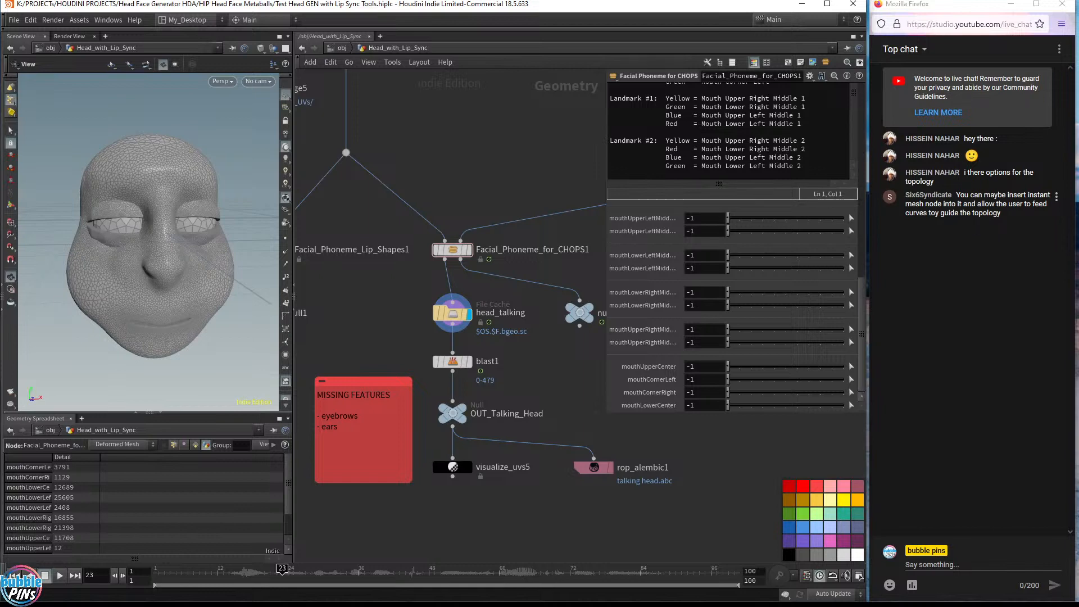
Delete the accidentally duplicated random head generator nodes from the network
scroll(566, 163, "down", 3)
middle_click_drag(560, 153, 538, 413)
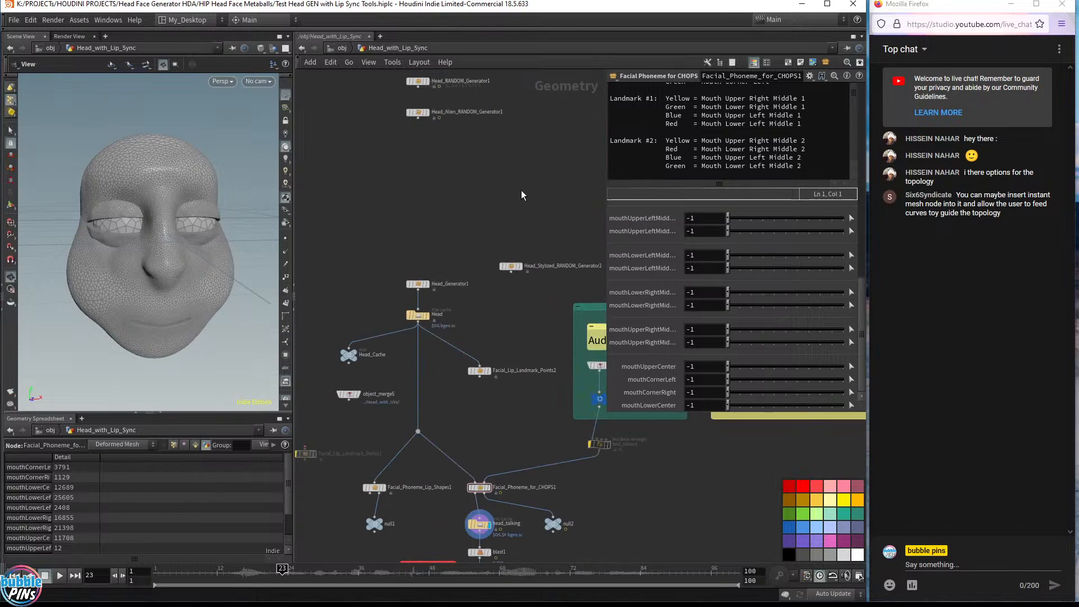
scroll(471, 236, "up", 2)
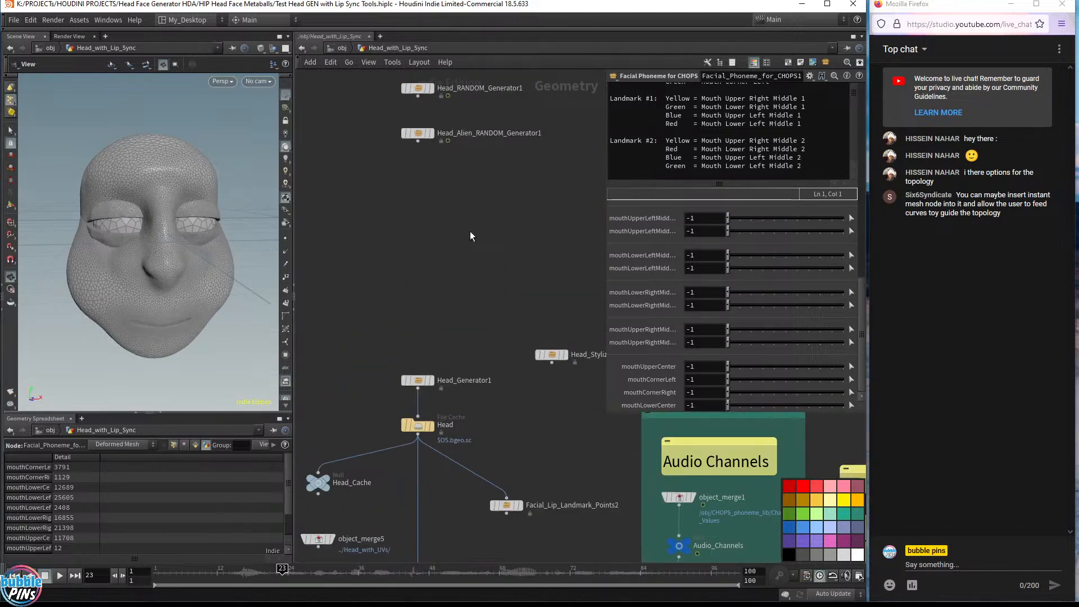
scroll(470, 236, "up", 1)
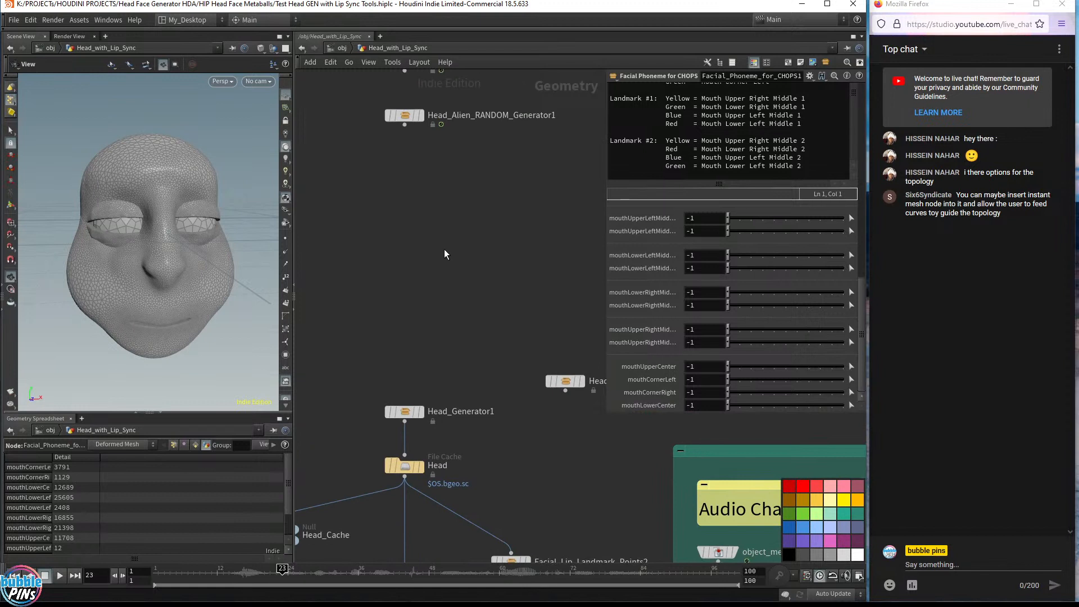
left_click_drag(411, 466, 407, 208, "alt")
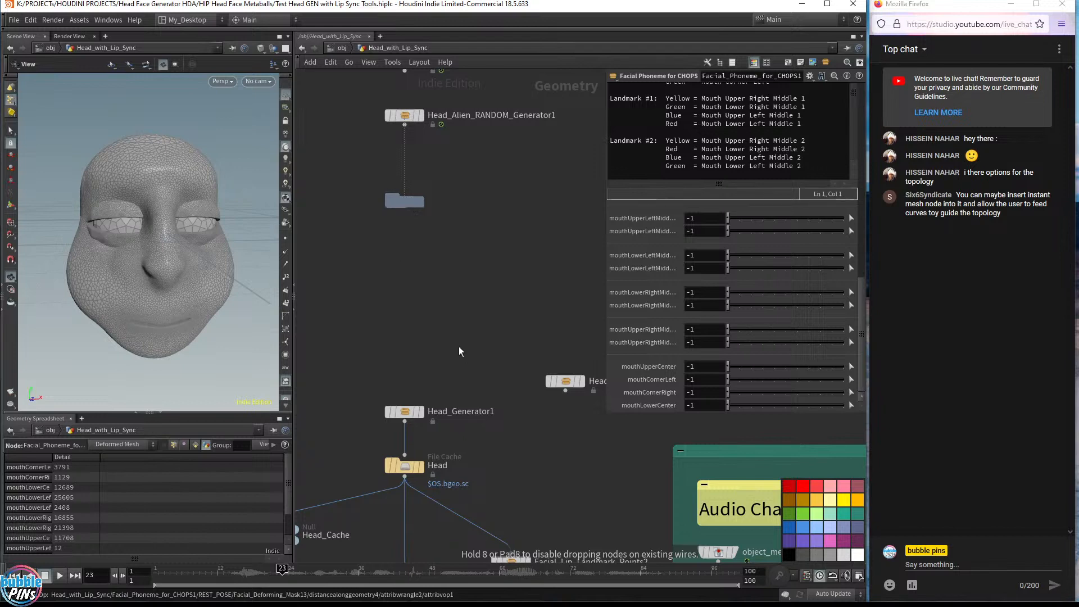
key("ctrl+Left")
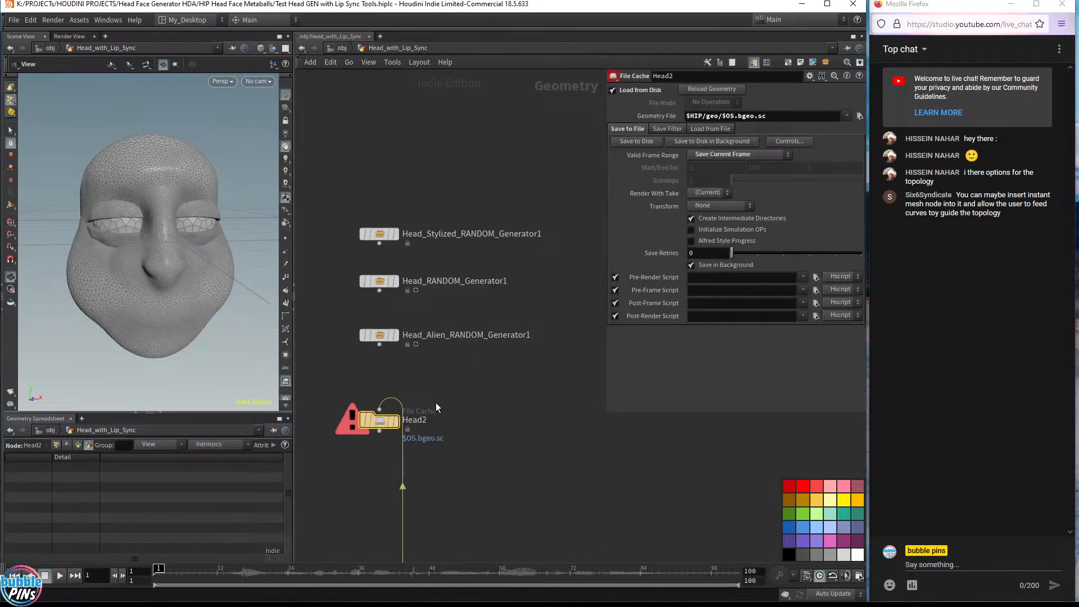
left_click(395, 420)
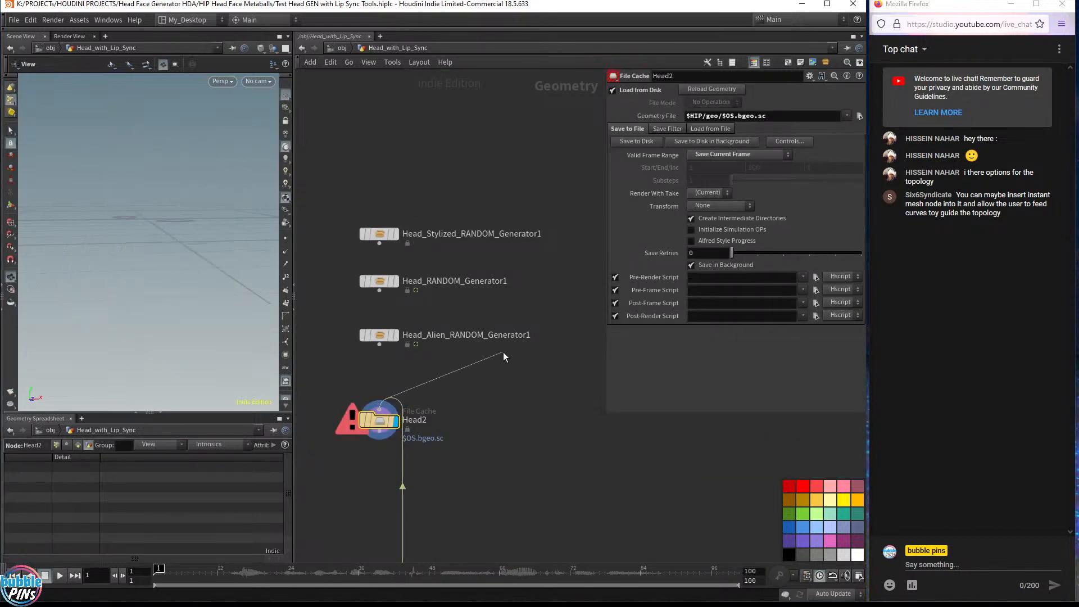
left_click_drag(336, 174, 413, 363)
key("Delete")
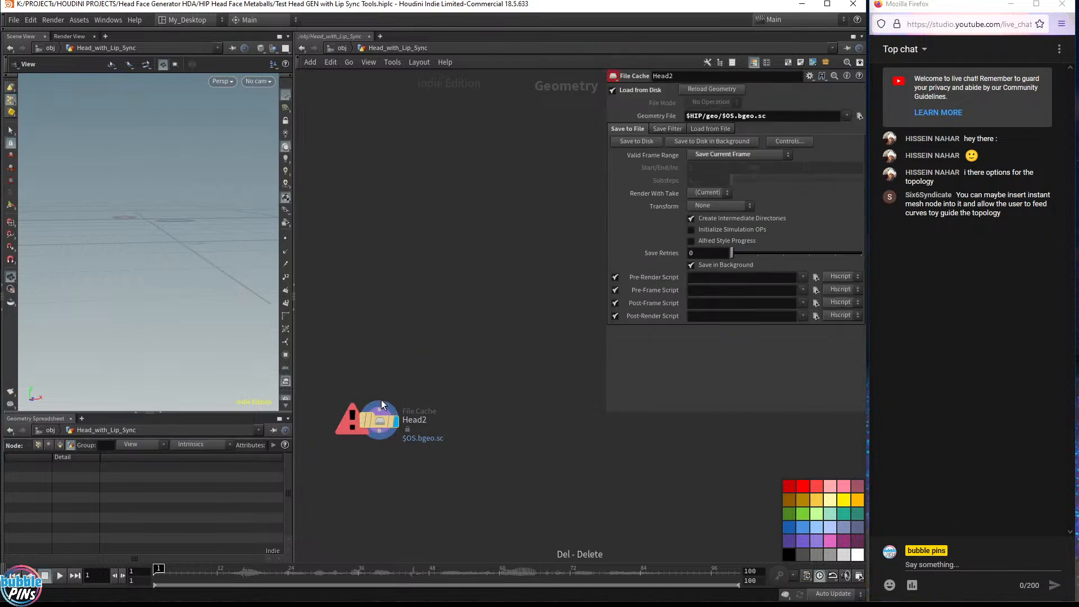
Delete the duplicated Head2 file cache node
left_click_drag(382, 404, 396, 197)
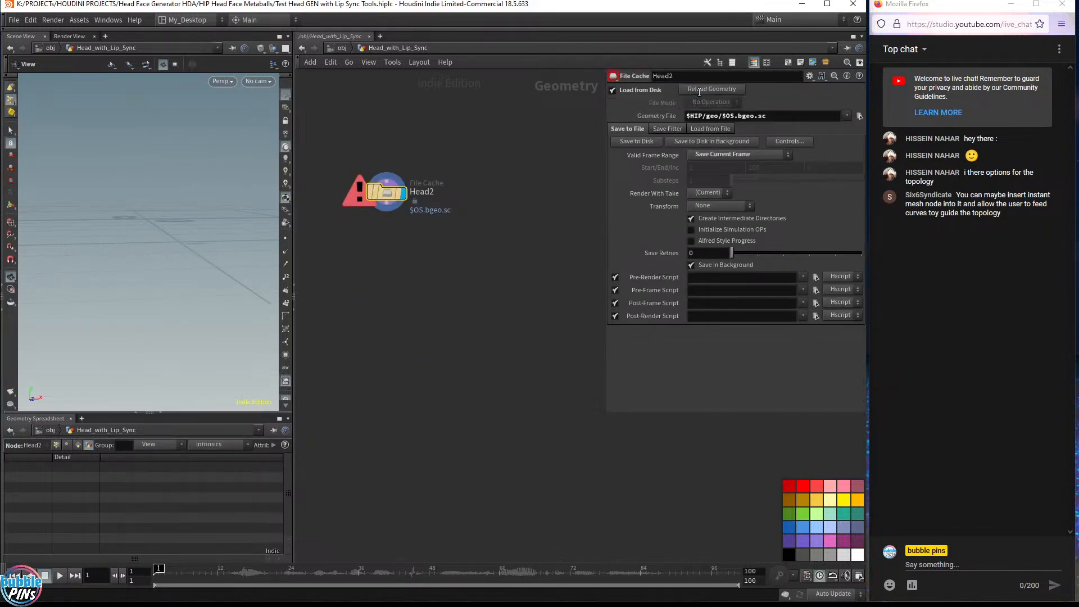
scroll(413, 243, "down", 2)
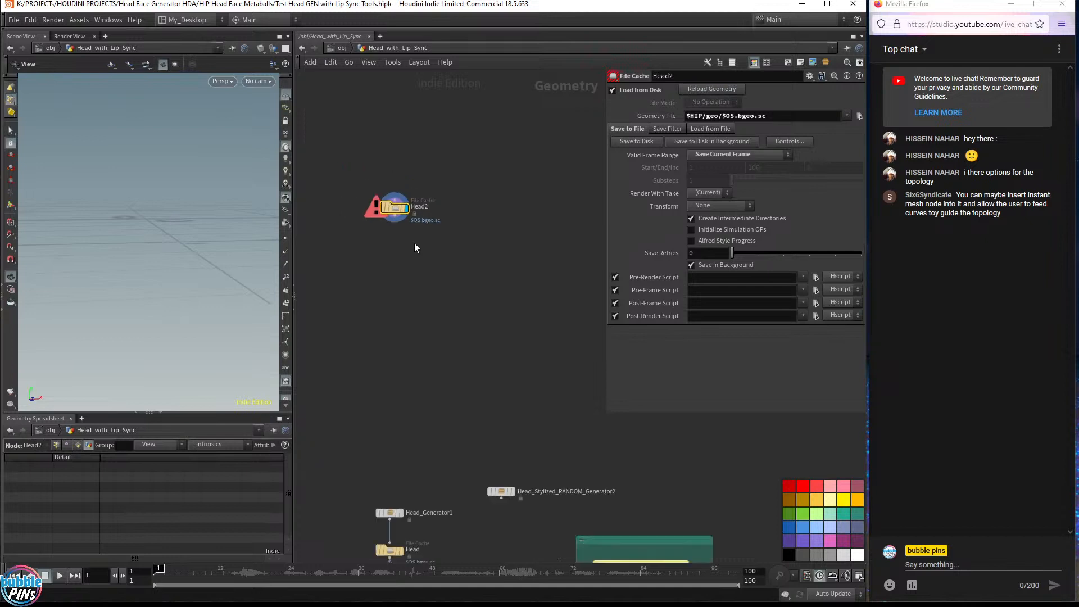
middle_click_drag(451, 324, 487, 305)
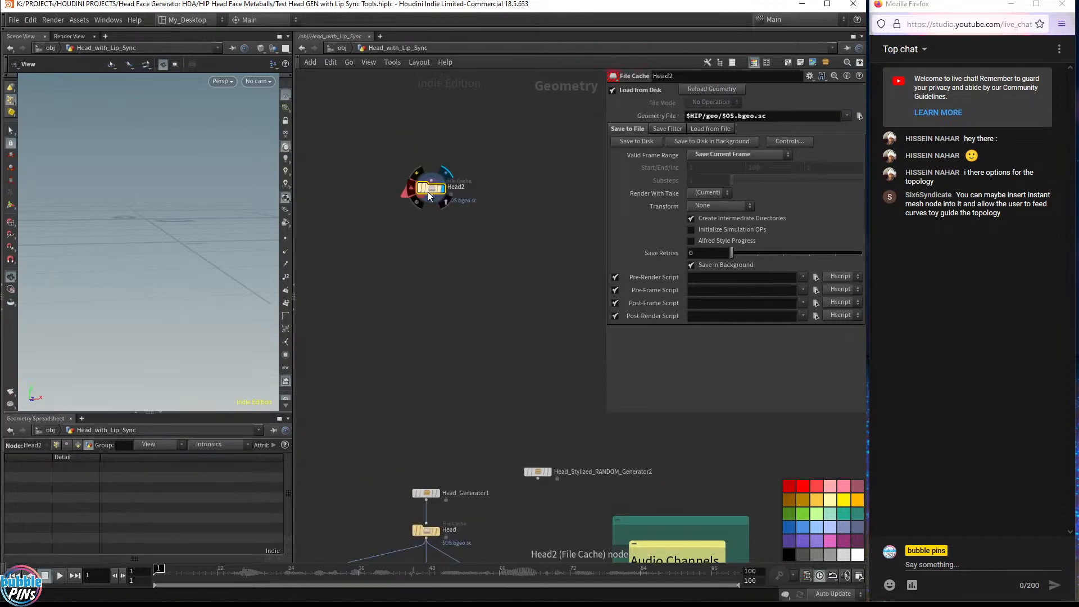
left_click_drag(427, 193, 455, 329)
key("Delete")
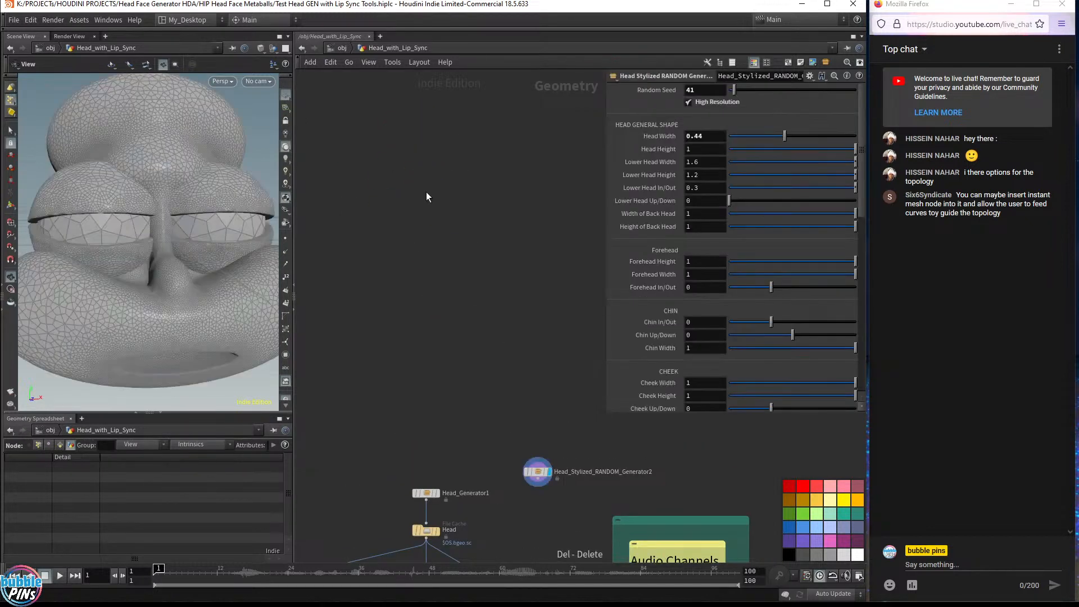
Add an Object Merge node with Object 1 set to ../Head and Transform set to Into This Object
key("Tab")
type("obj")
key("Return")
left_click(426, 192)
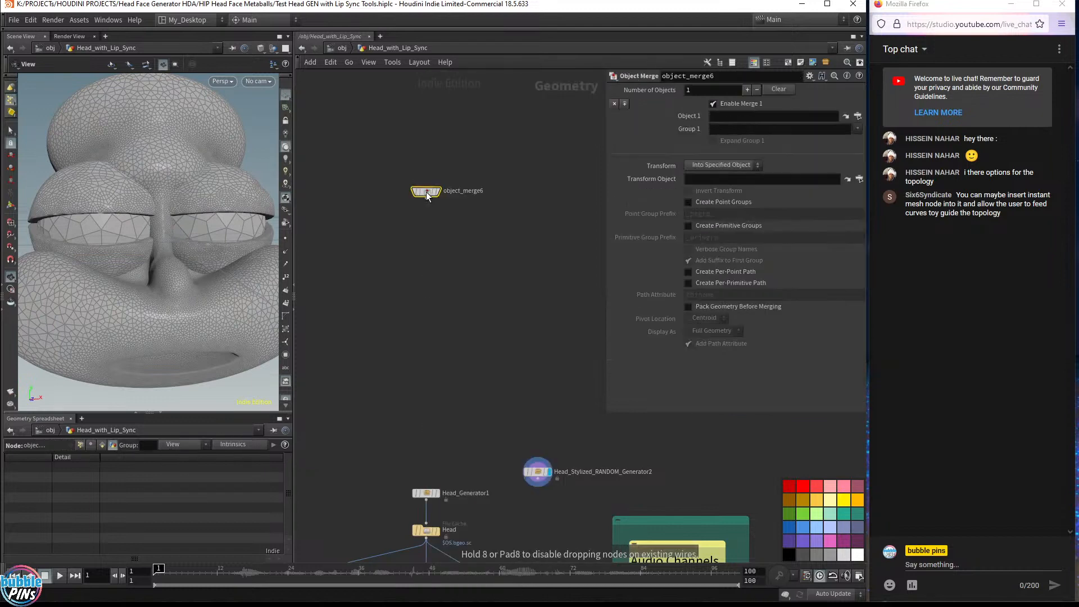
left_click(795, 116)
type("../H")
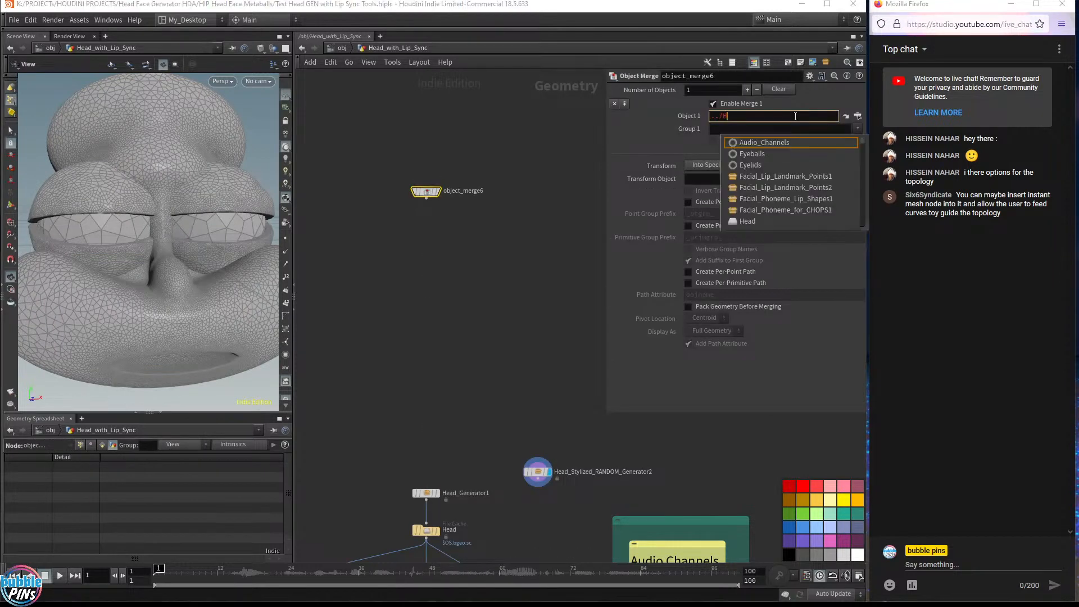
type("ead")
key("Return")
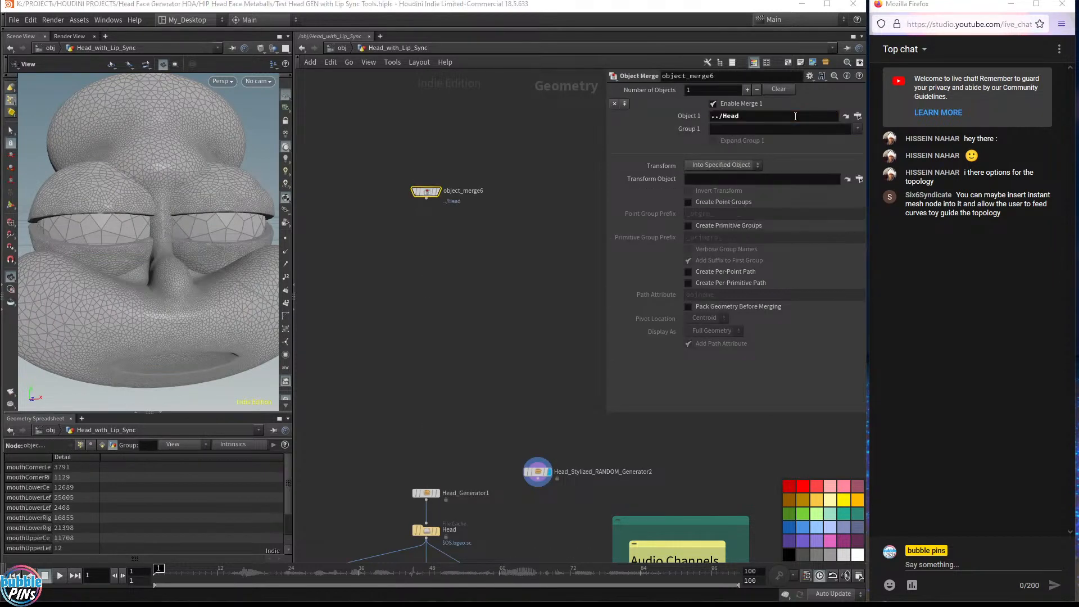
left_click(720, 164)
left_click(719, 200)
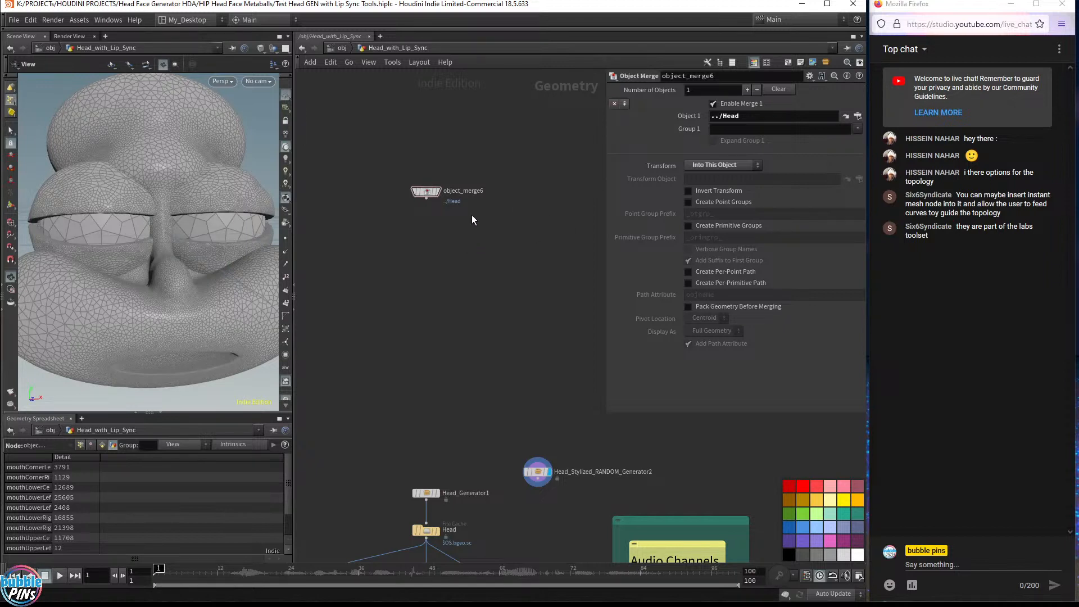
Make the Object Merge node the displayed node
left_click(439, 191)
left_click(433, 192)
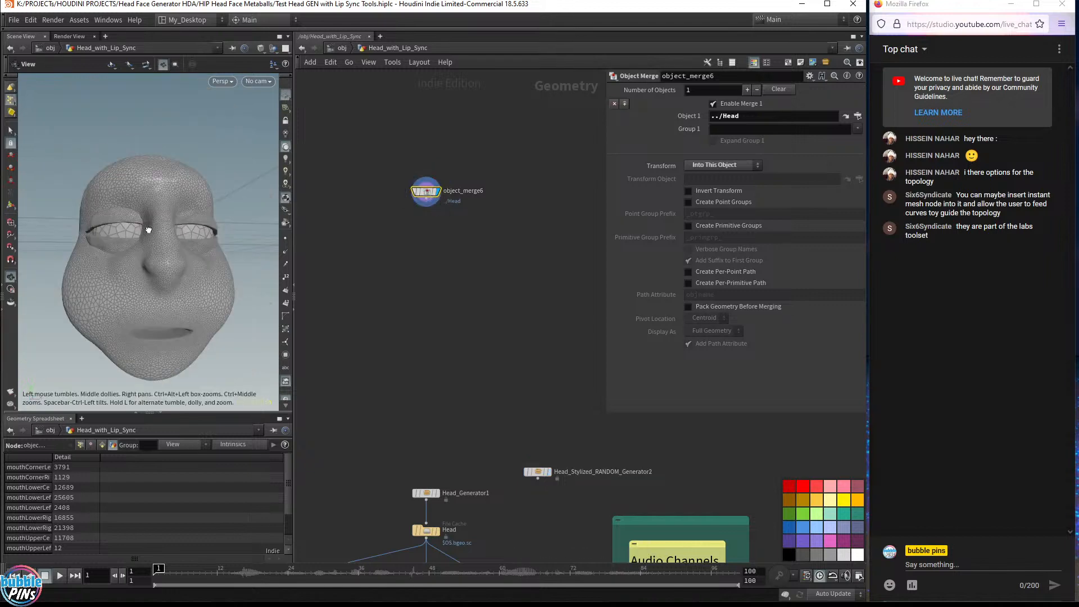
scroll(423, 211, "up", 5)
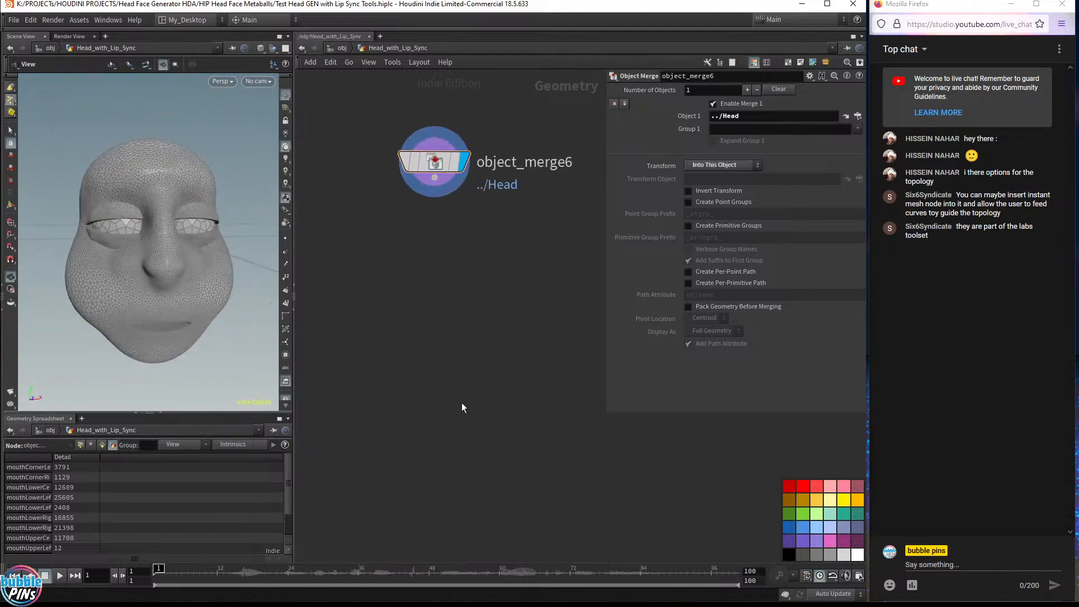
Add a Remesh node fed by the Object Merge node and display it
key("Tab")
type("remesh")
key("Return")
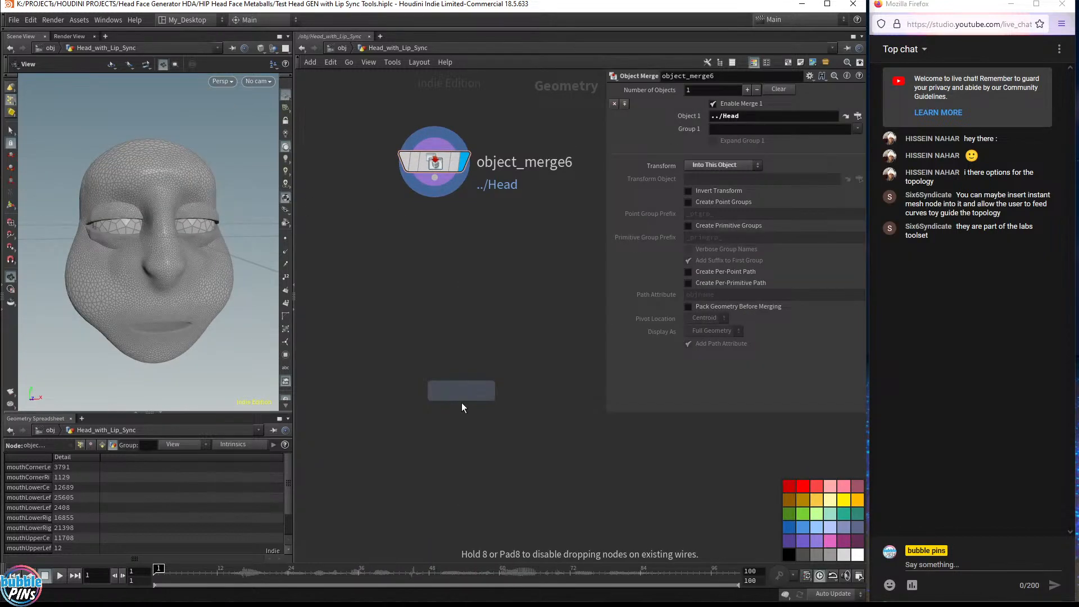
left_click(462, 384)
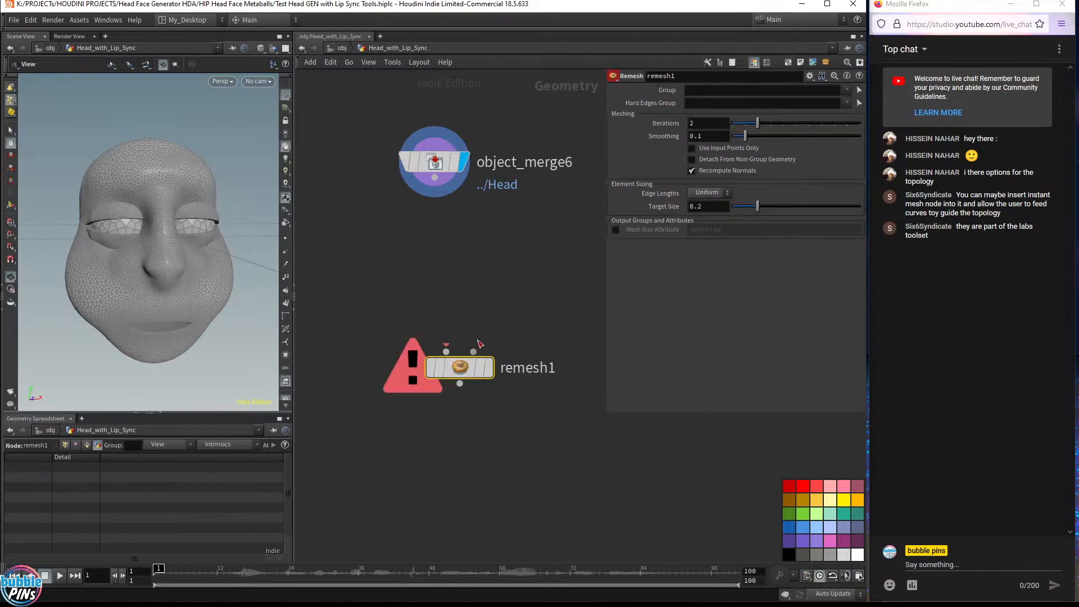
left_click(477, 343)
key("Escape")
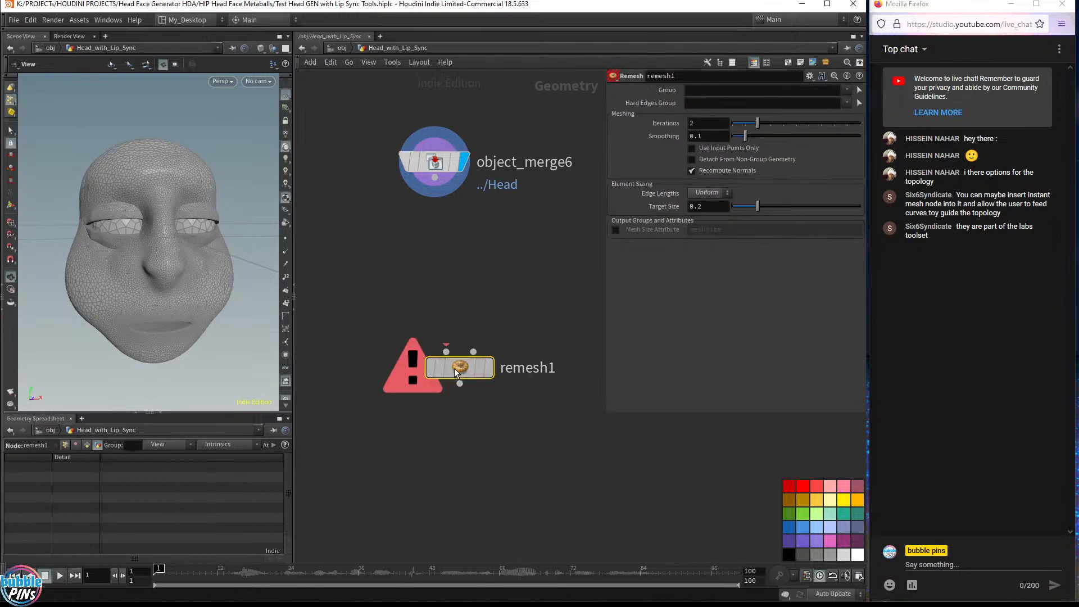
left_click_drag(457, 372, 431, 323)
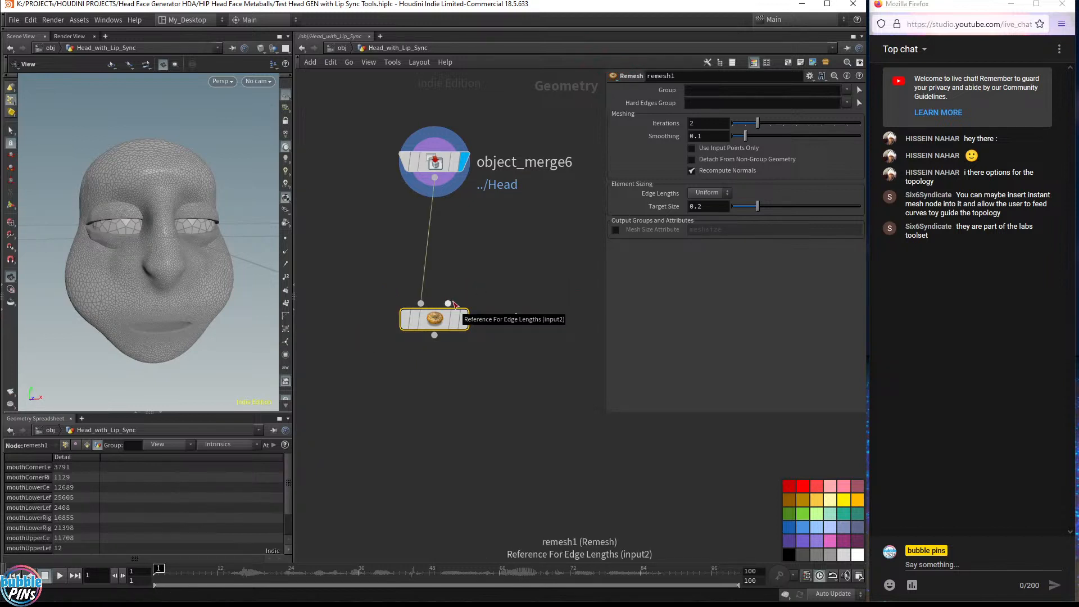
left_click(464, 319)
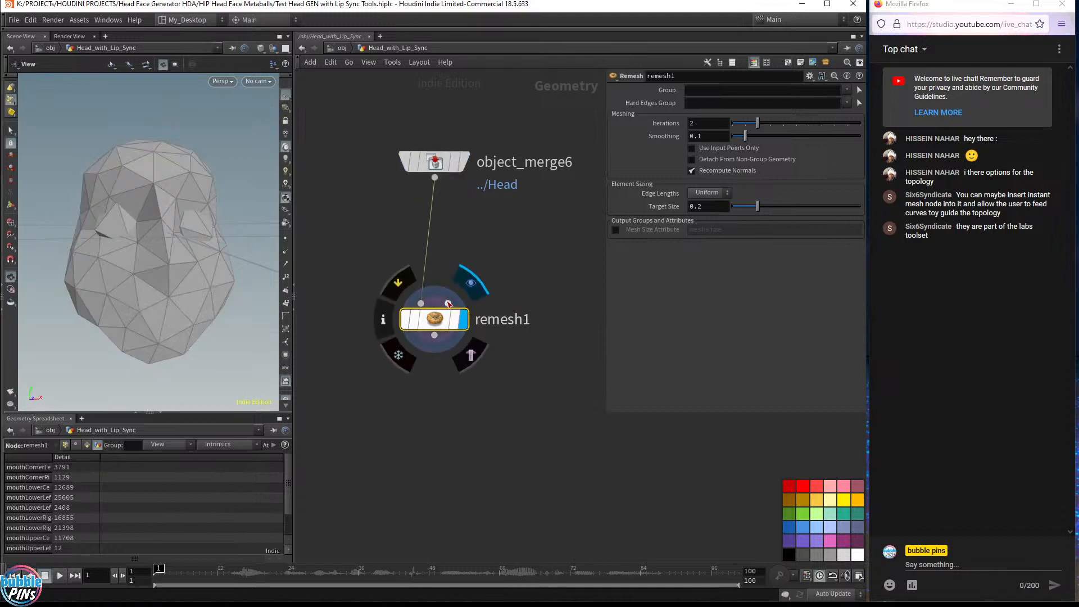
left_click(447, 303)
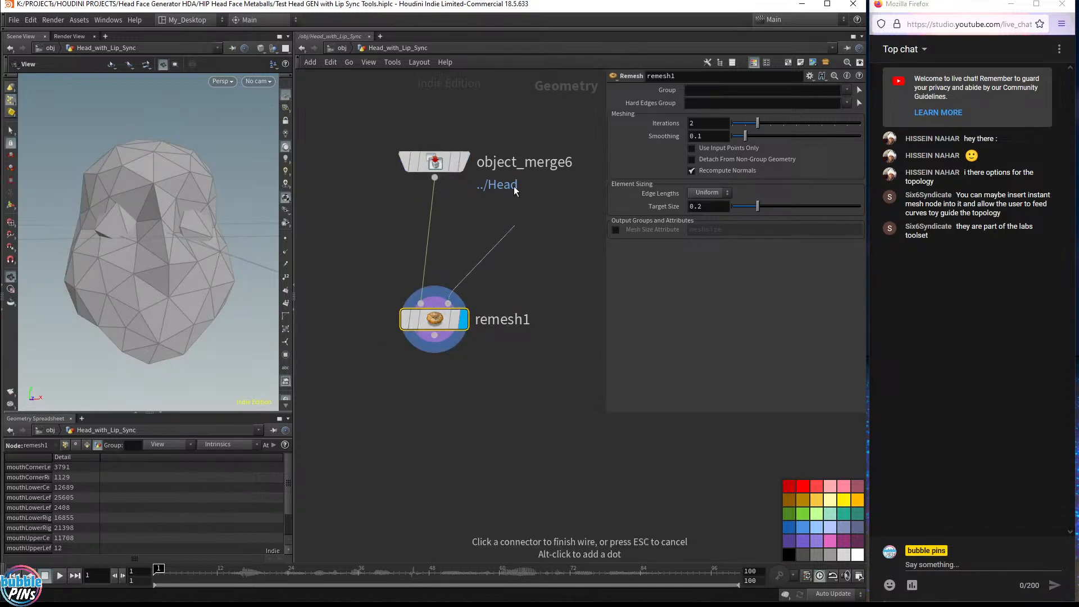
key("Escape")
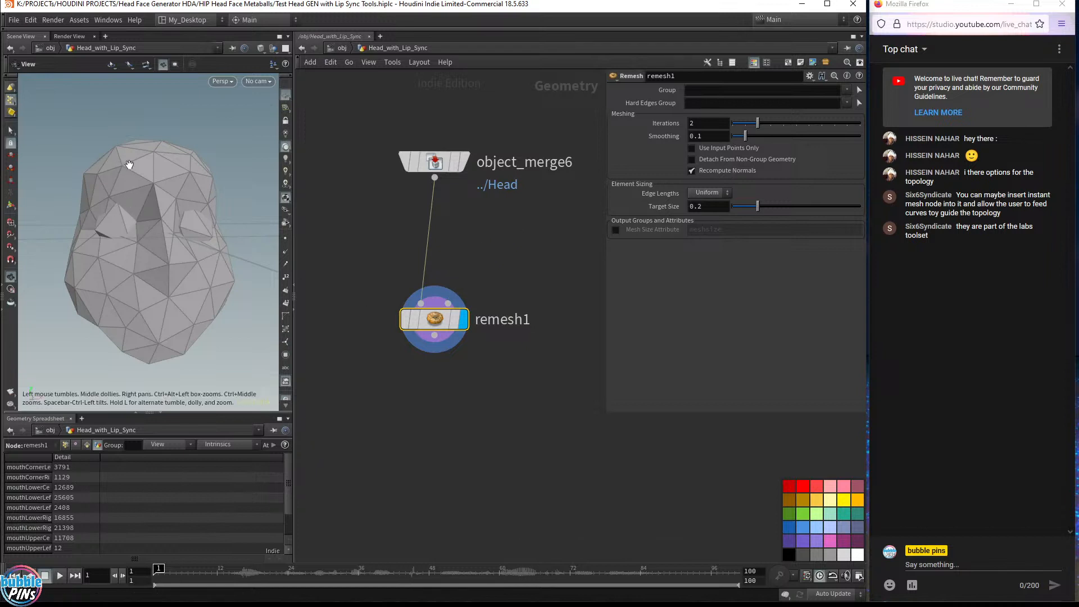
Set the Remesh node's Target Size to 0.1
left_click_drag(130, 165, 179, 180)
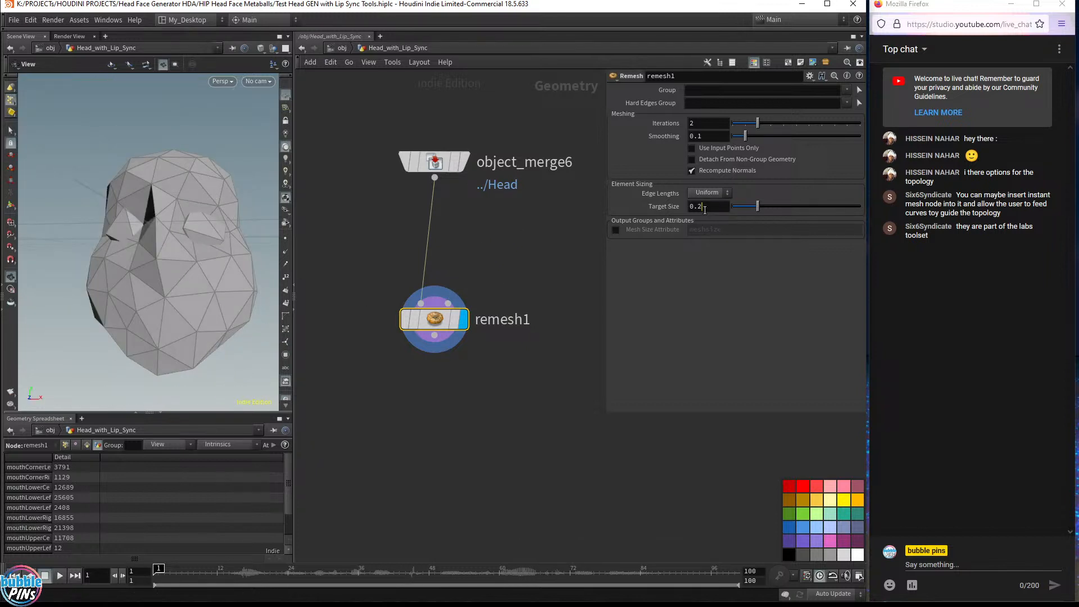
double_click(705, 208)
type("0.1")
key("Return")
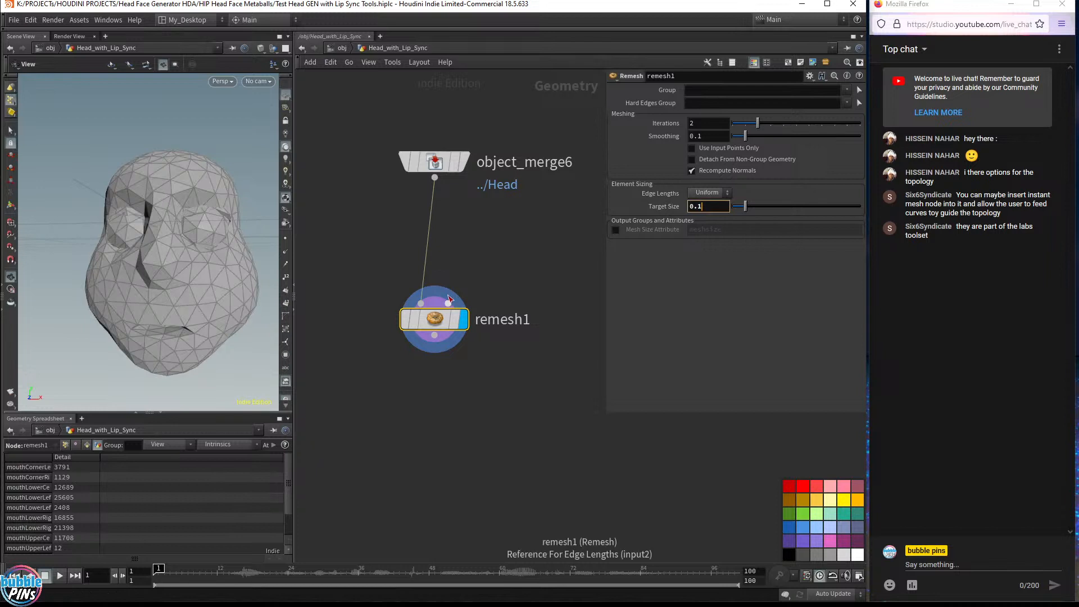
left_click(448, 303)
key("Escape")
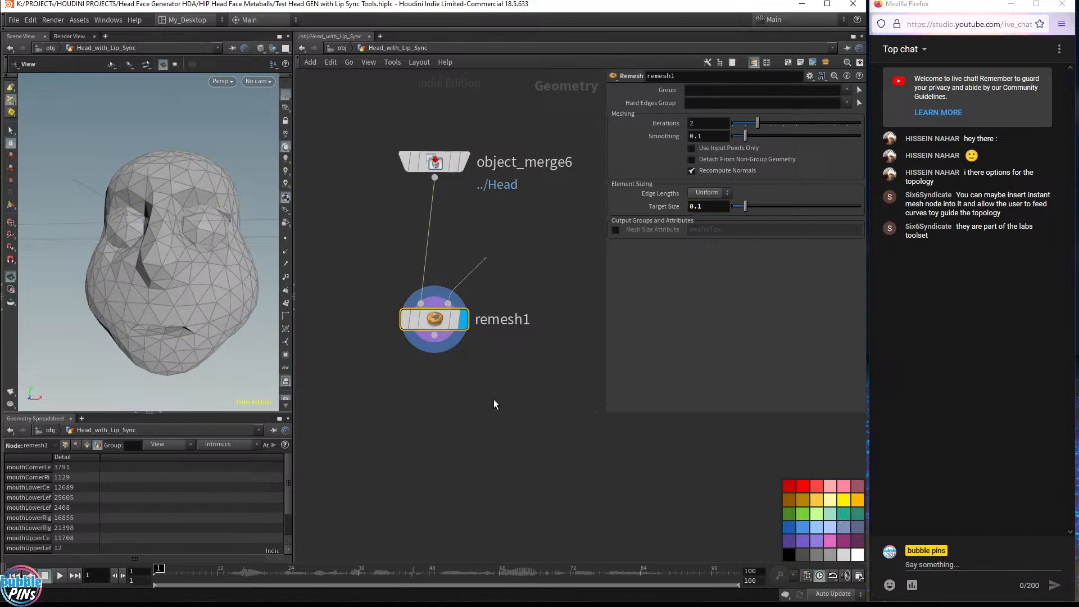
left_click(723, 207)
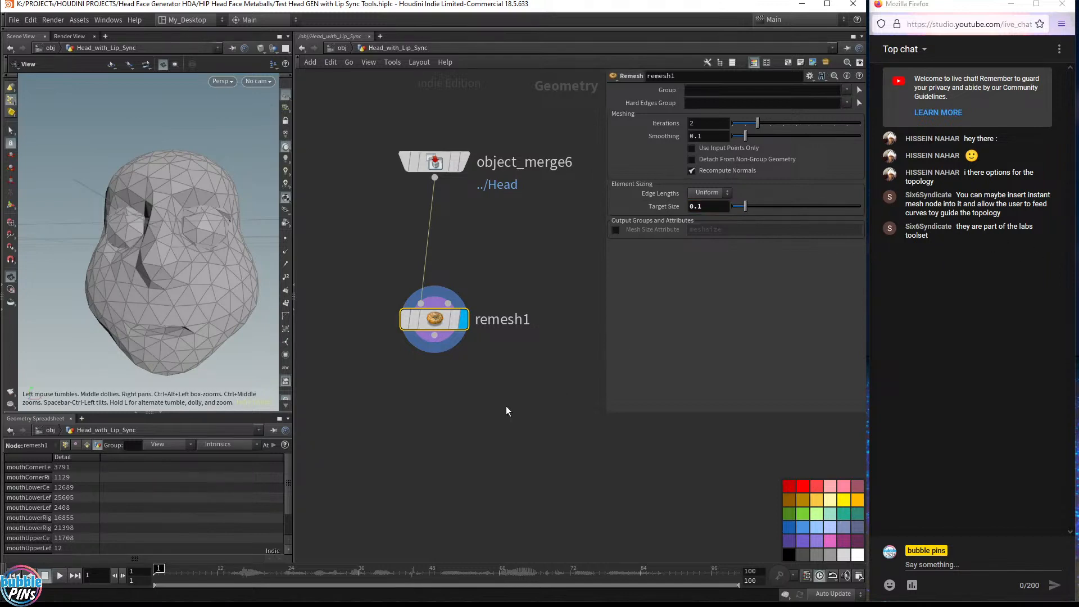
key("Tab")
type("labs rem")
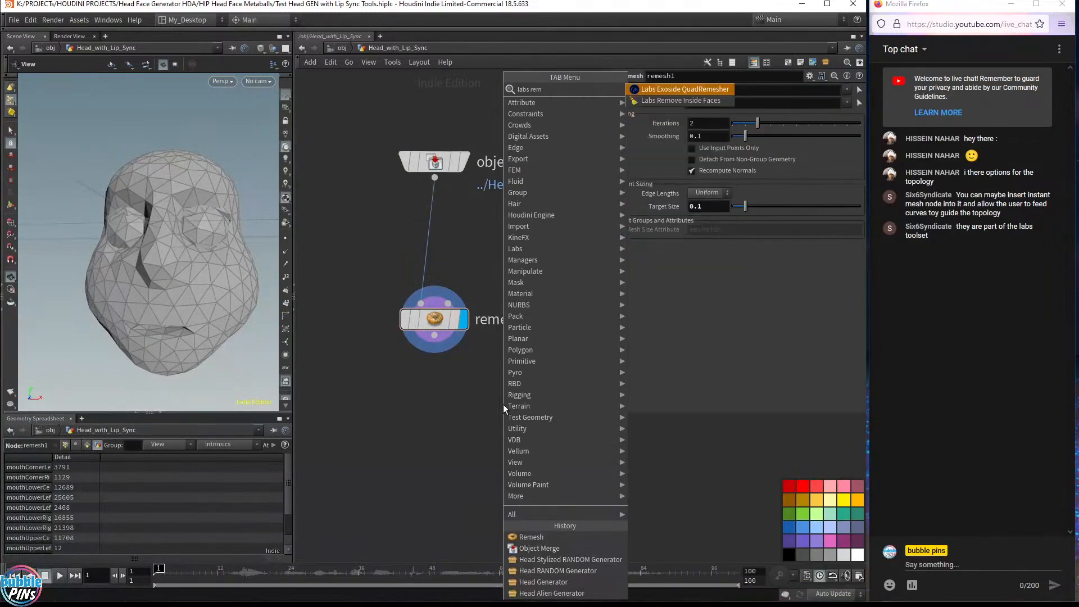
key("BackSpace")
key("BackSpace")
key("BackSpace")
key("BackSpace")
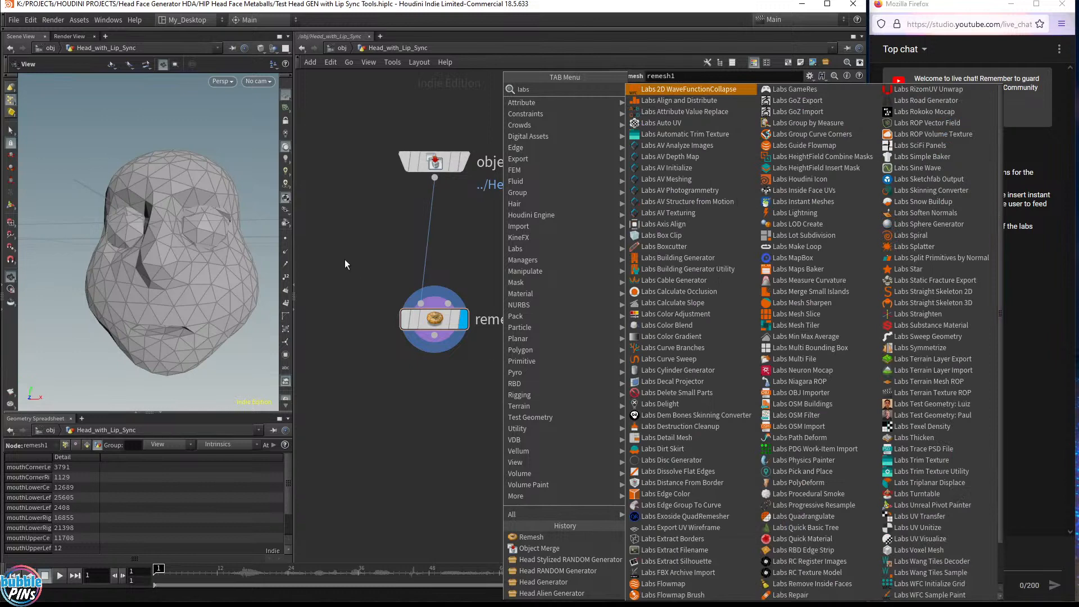
key("Escape")
Add a Labs Instant Meshes node below the Remesh node
key("Tab")
type("labs mes")
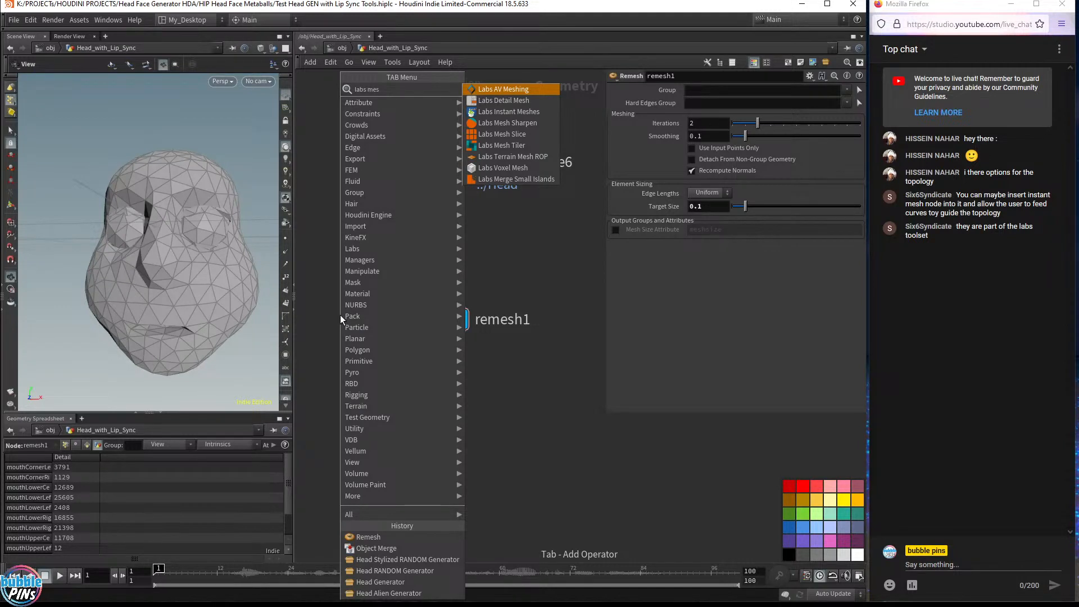
key("Down")
key("Down")
key("Down")
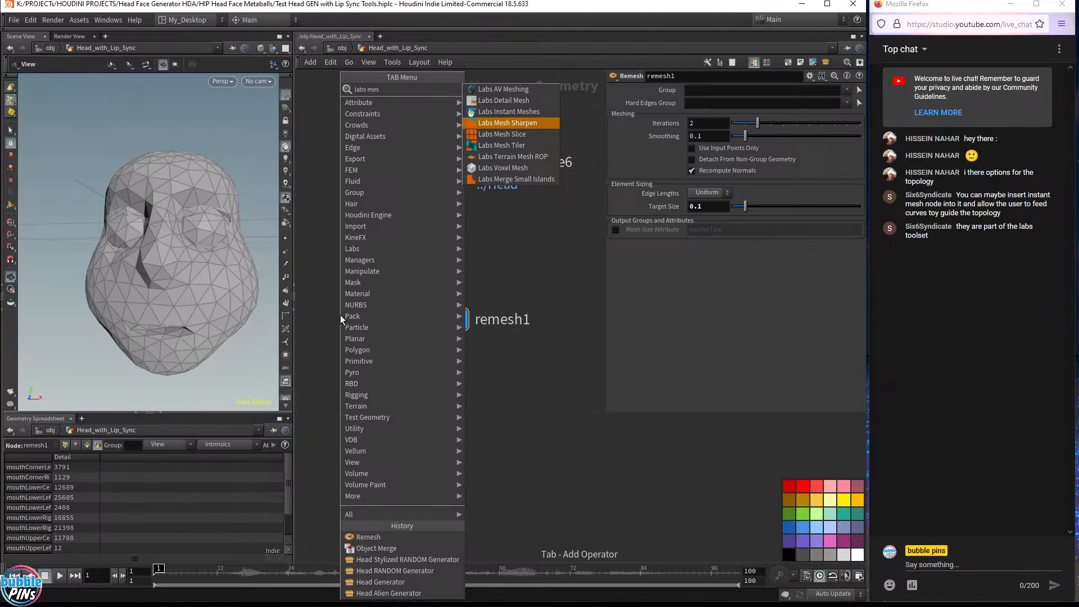
key("Up")
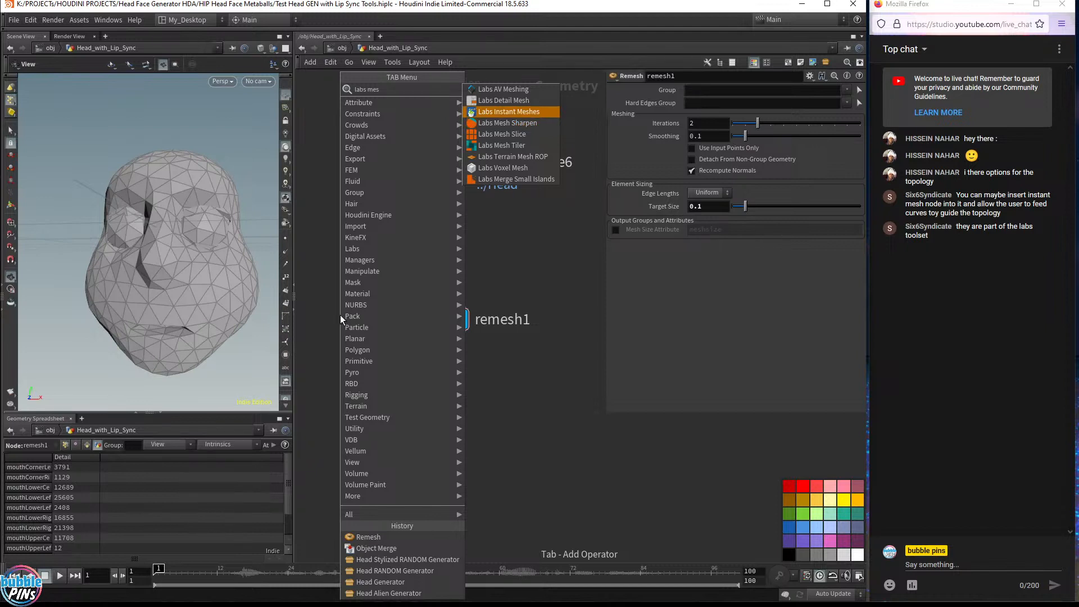
key("Return")
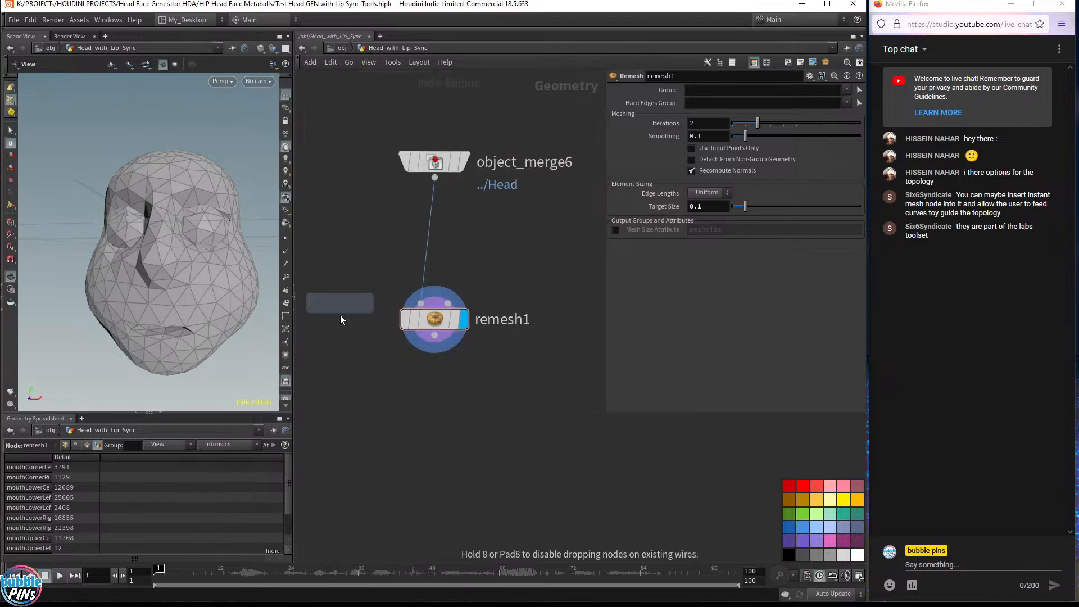
left_click(483, 444)
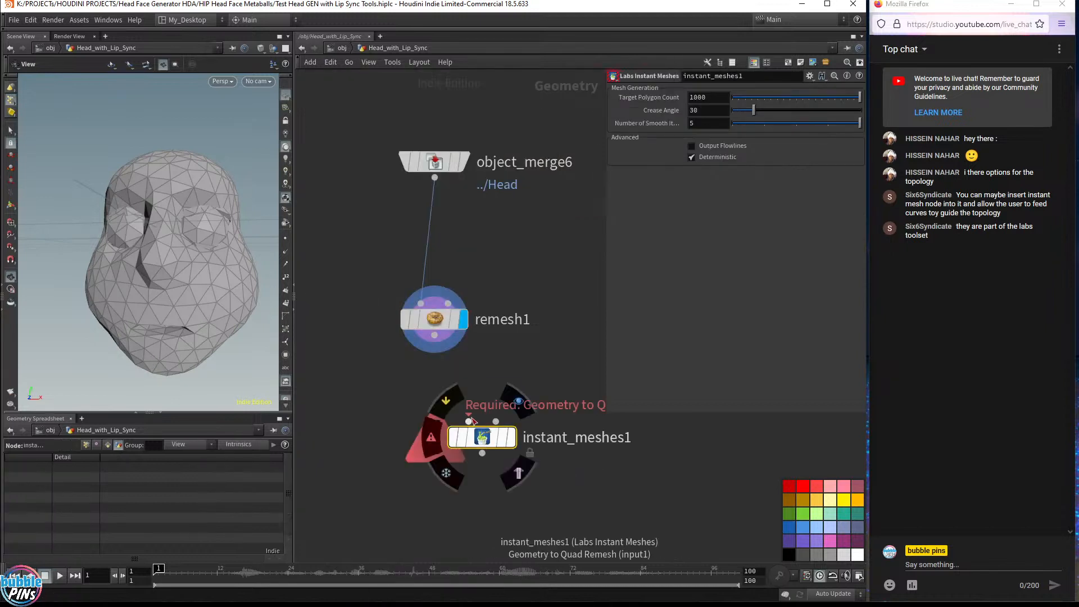
Remove the Remesh node, wire the Object Merge node directly into Labs Instant Meshes, and display it
left_click_drag(484, 443, 435, 500)
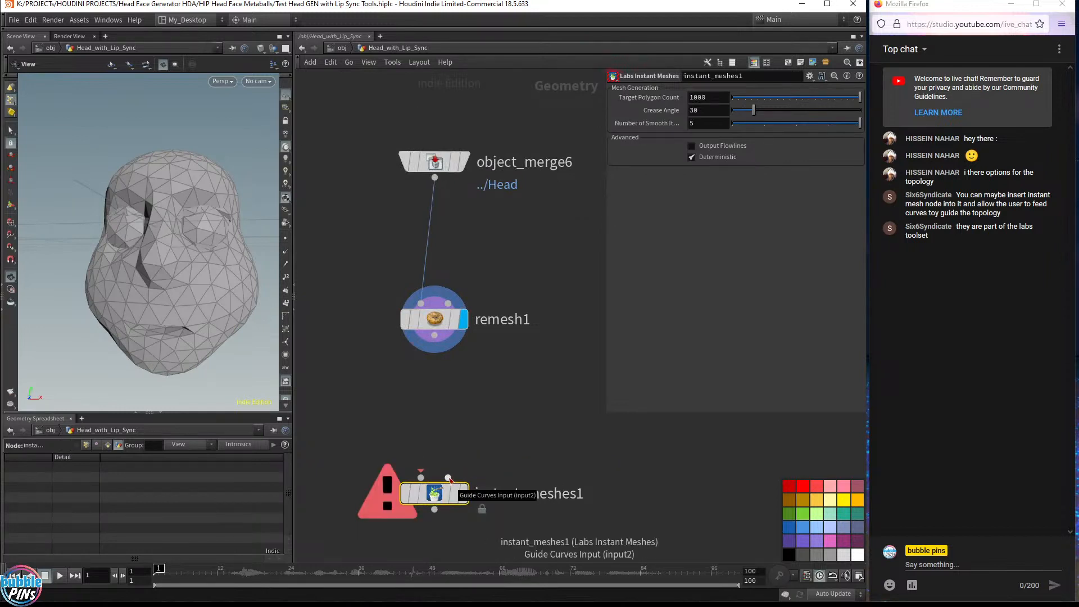
mouse_move(446, 322)
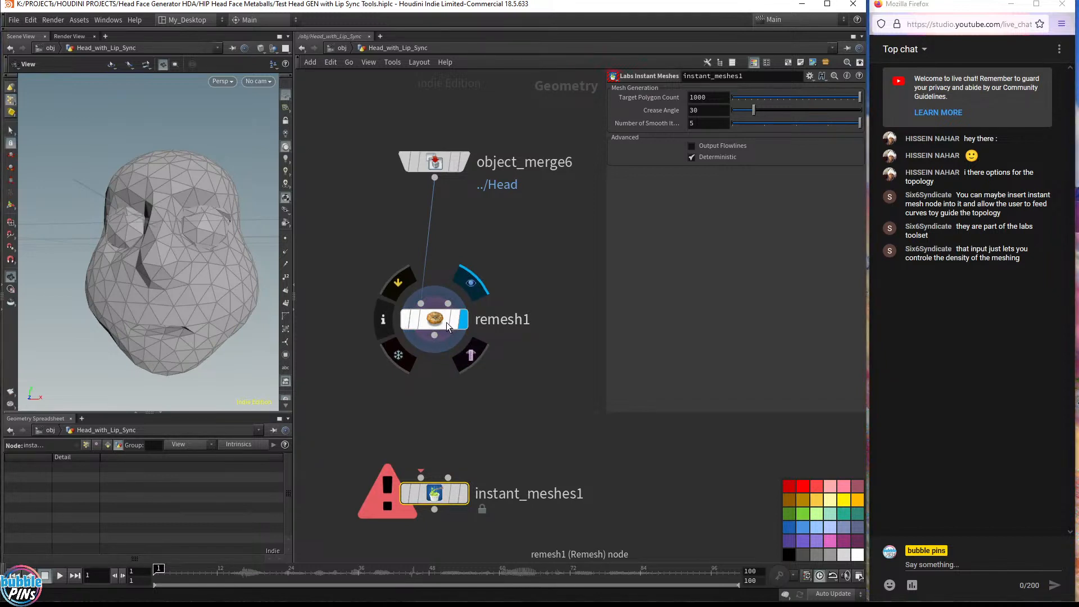
left_click(441, 317)
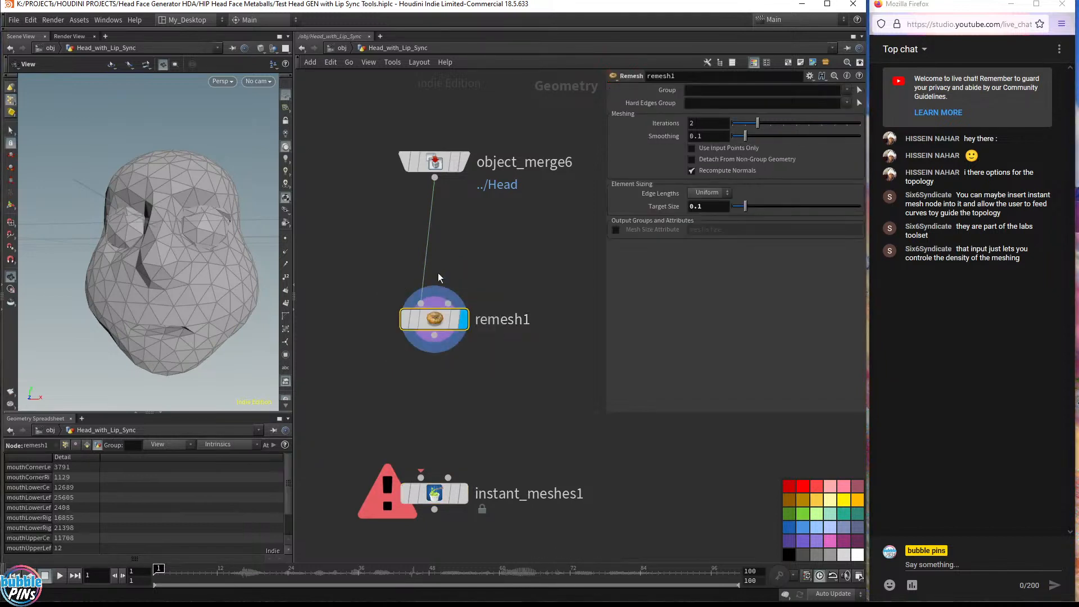
key("Delete")
left_click_drag(435, 178, 421, 477)
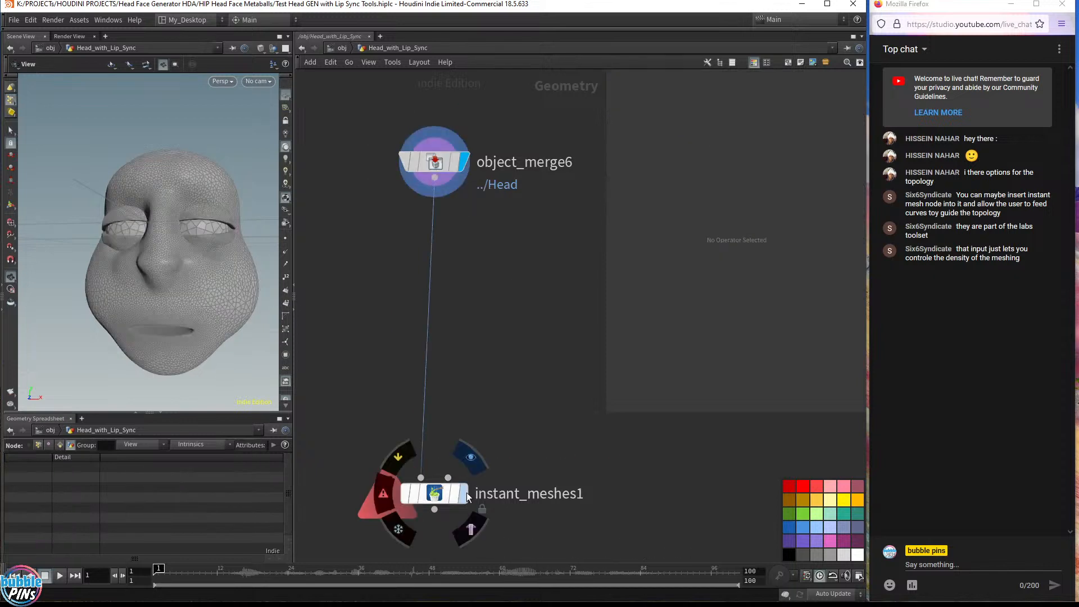
left_click(467, 492)
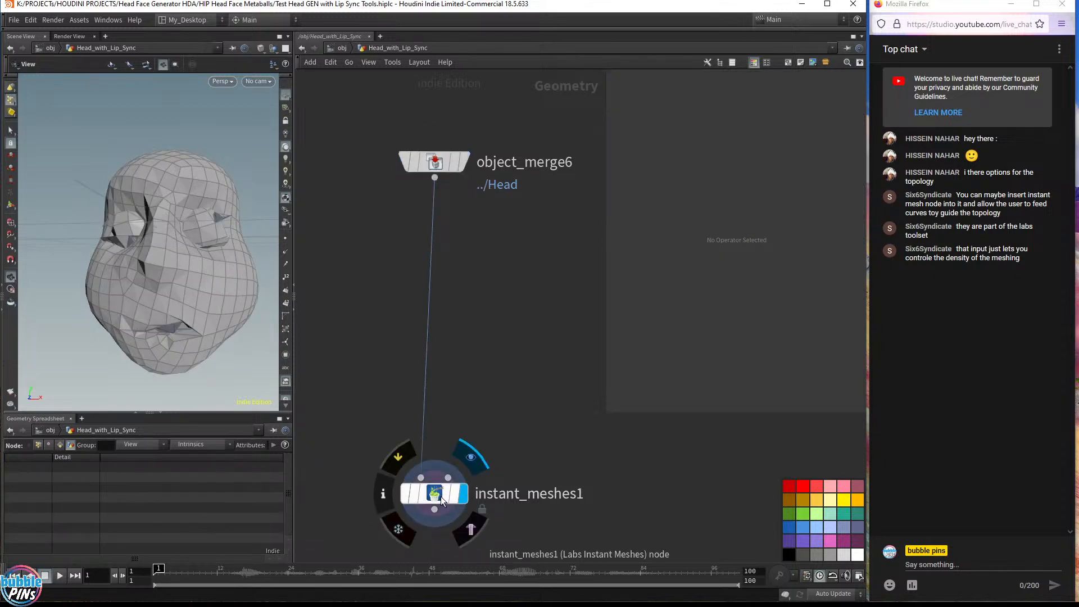
Insert a Blast node on the wire between the Object Merge and Labs Instant Meshes nodes
left_click_drag(442, 500, 437, 433)
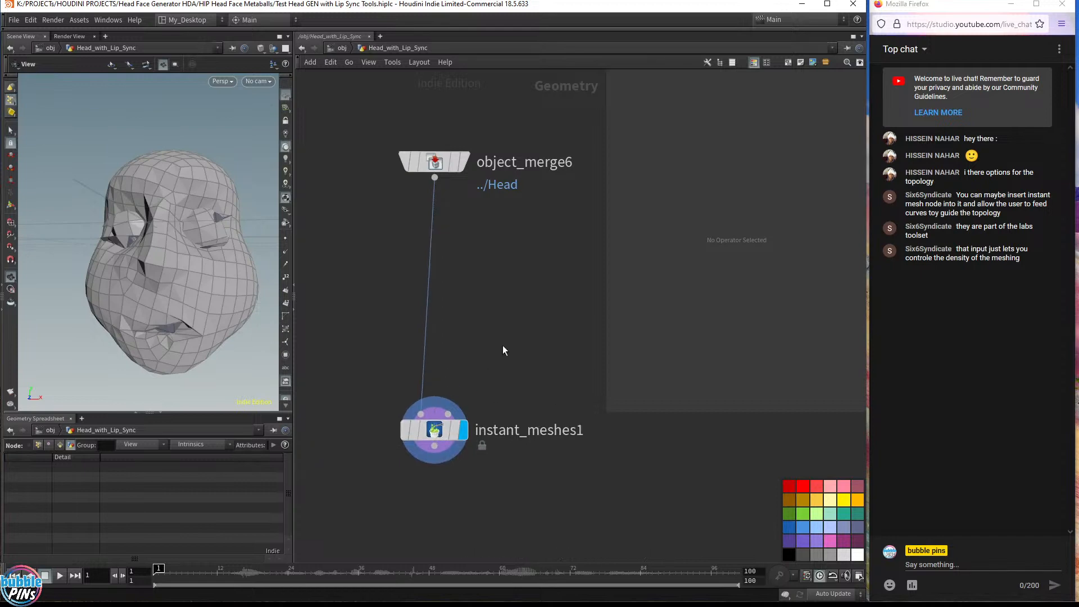
key("Tab")
key("Return")
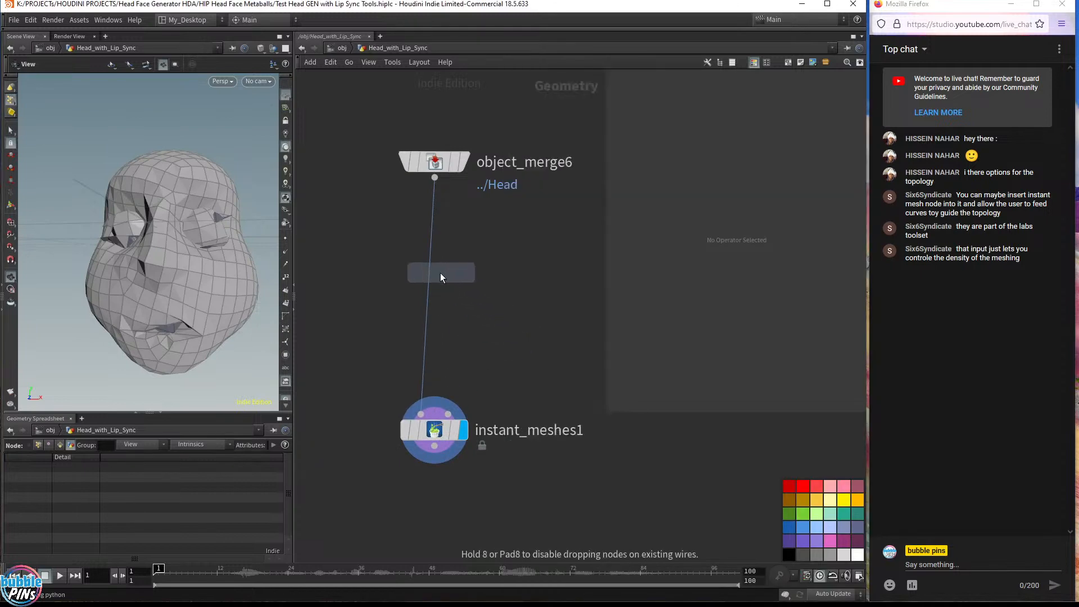
left_click(440, 272)
left_click(464, 282)
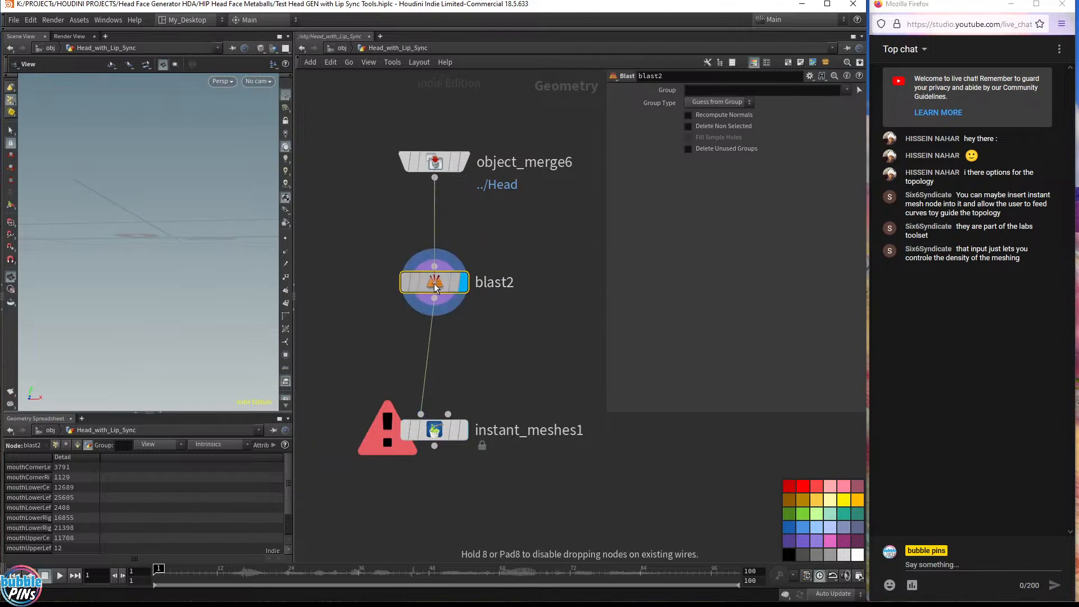
Select the head island as the Blast group and enable Delete Non Selected to keep only the head
left_click(859, 90)
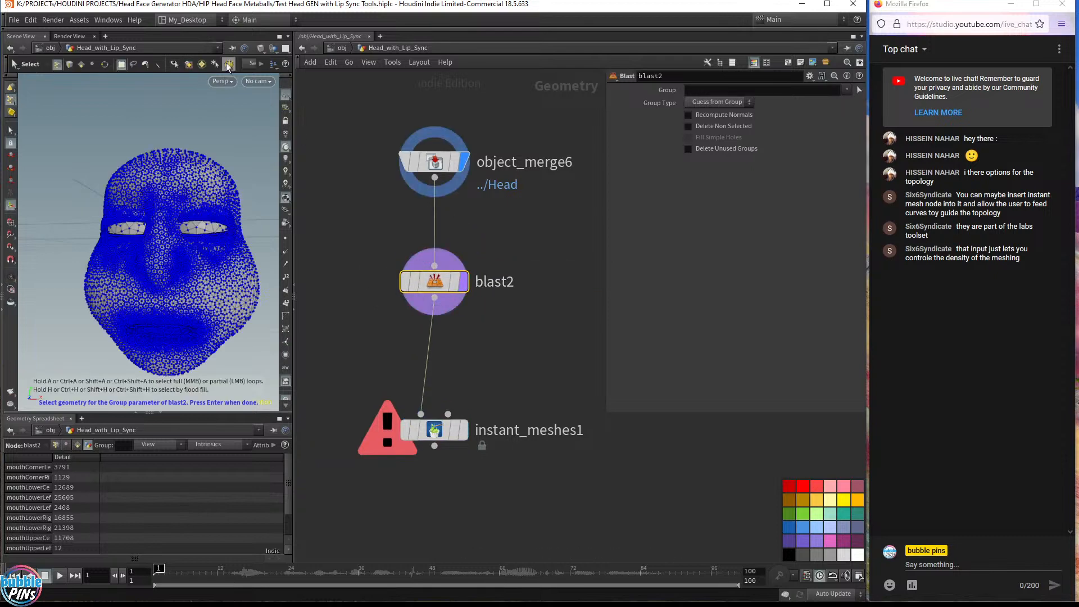
key("9")
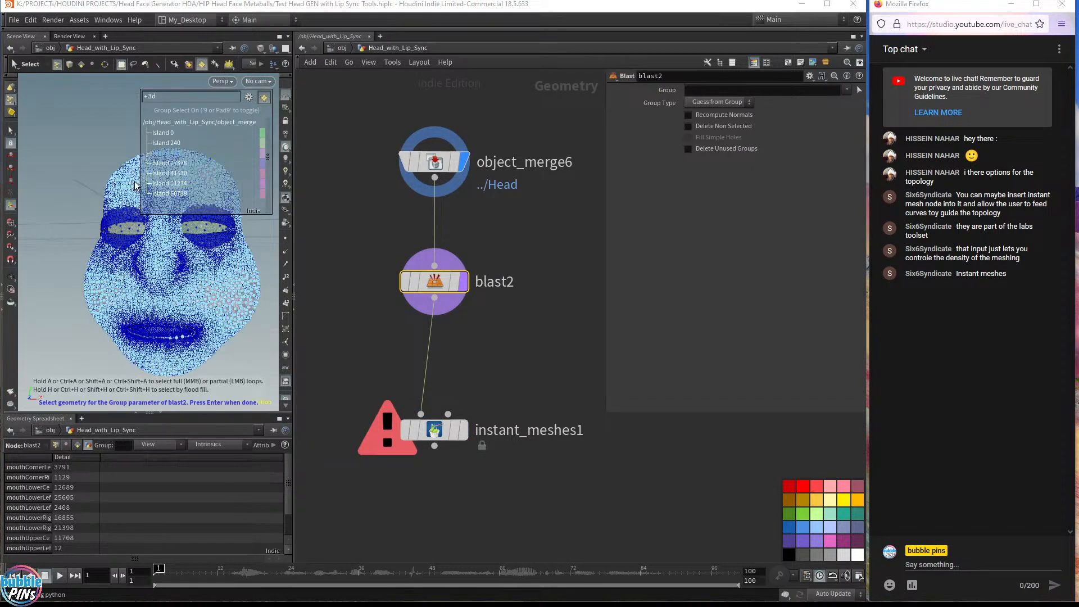
left_click(129, 186)
key("Return")
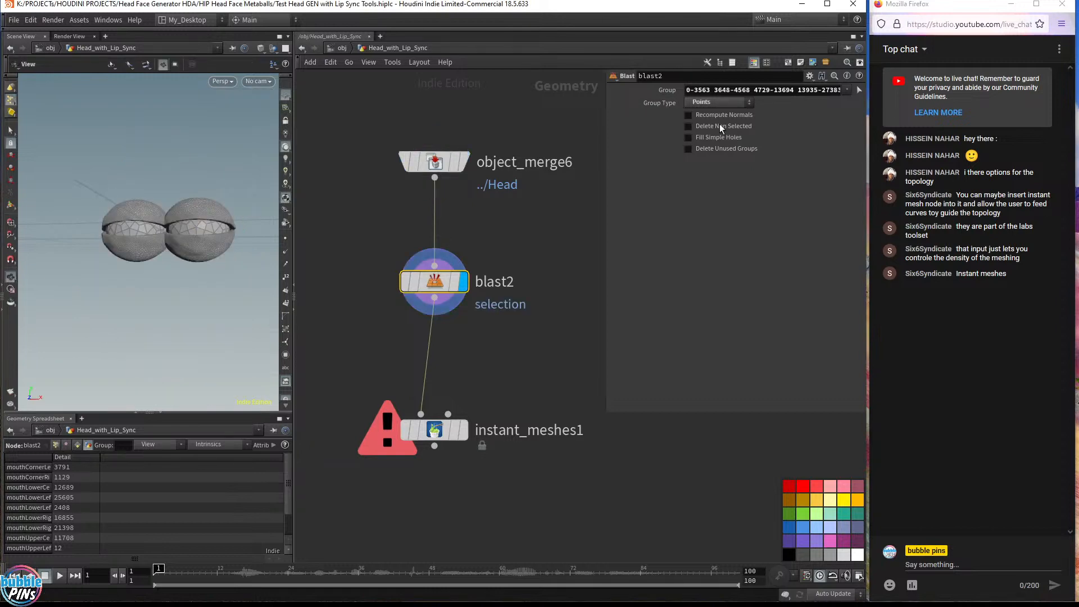
left_click(689, 125)
Display the Labs Instant Meshes node and inspect the quad-remeshed head in the viewport
left_click(466, 431)
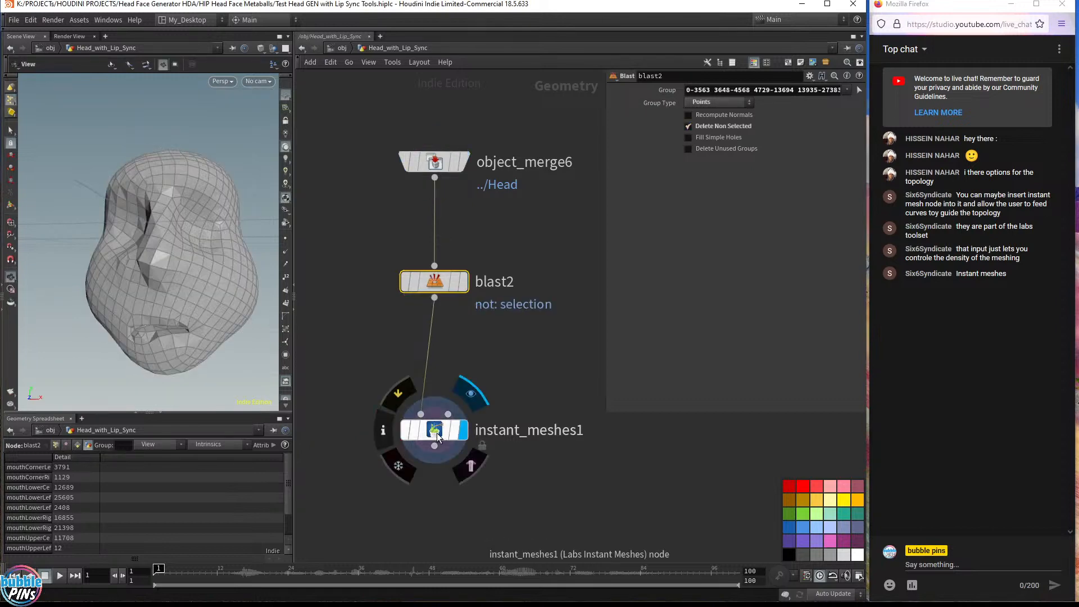
left_click(437, 432)
left_click_drag(169, 253, 177, 345)
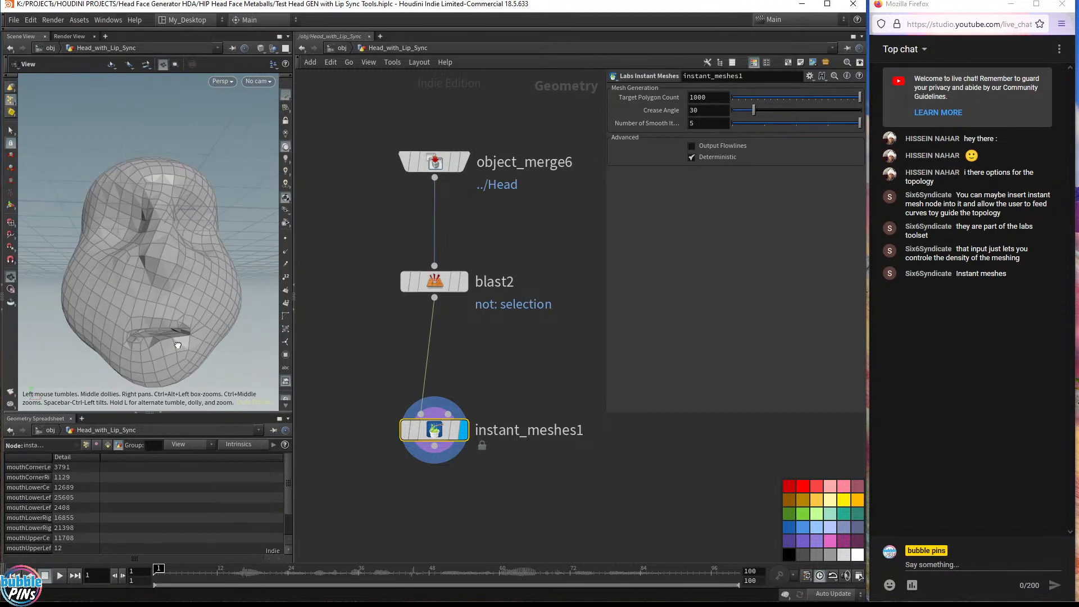
left_click_drag(504, 358, 364, 471)
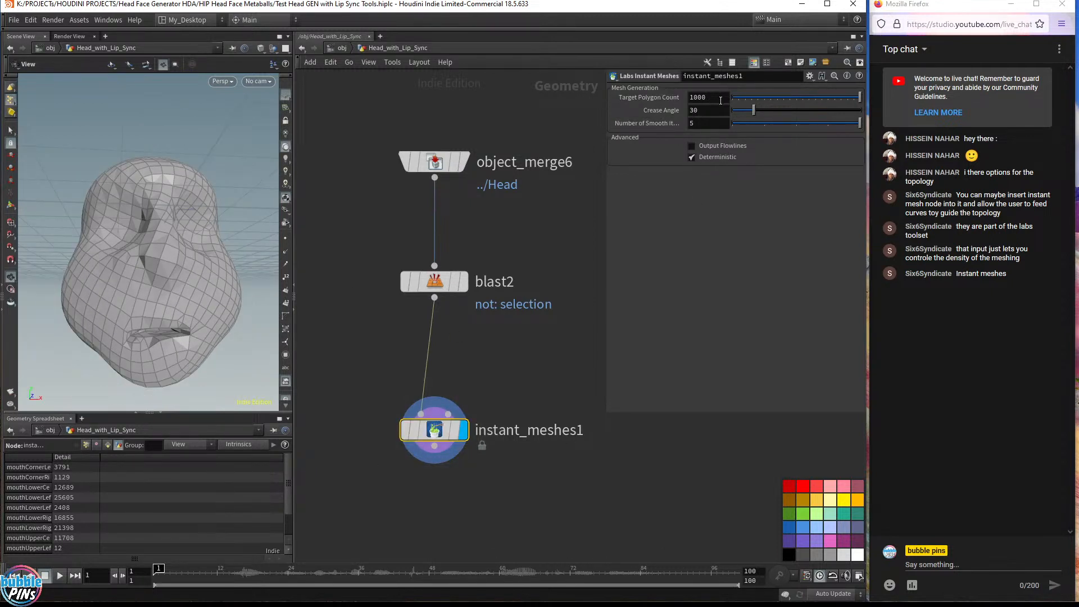
Open the Instant Meshes node info window with automatic refresh and reposition it beside the network
left_click(392, 427)
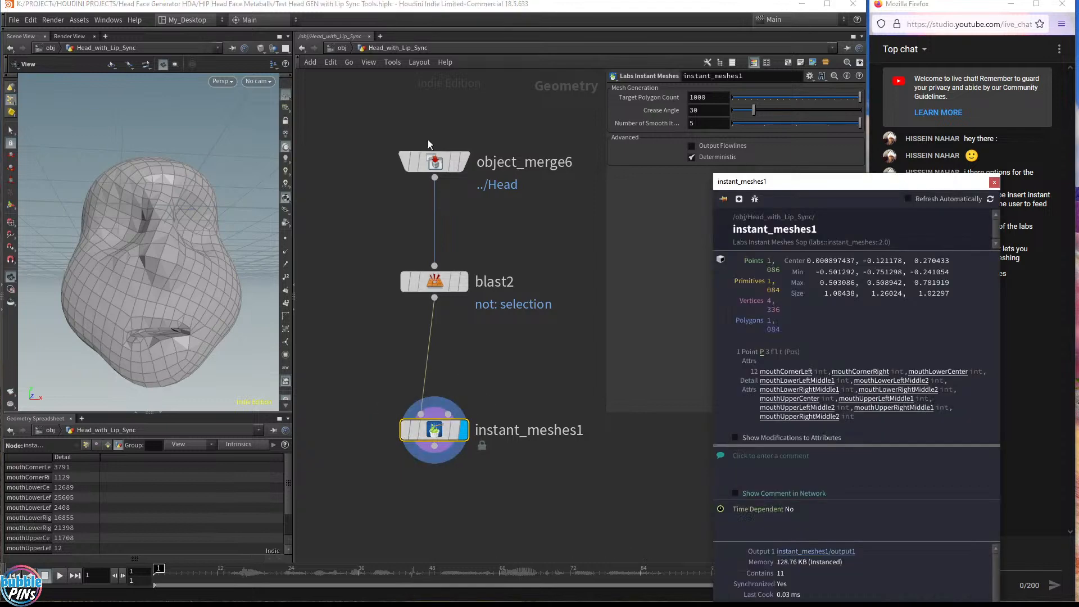
left_click(914, 197)
left_click_drag(908, 123, 705, 412)
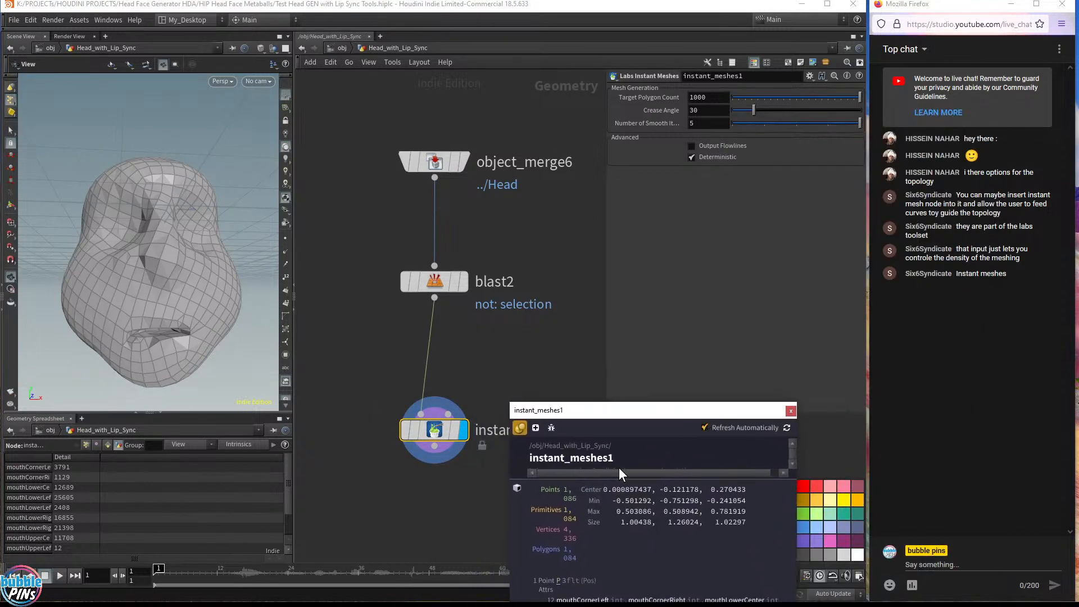
left_click_drag(508, 485, 456, 486)
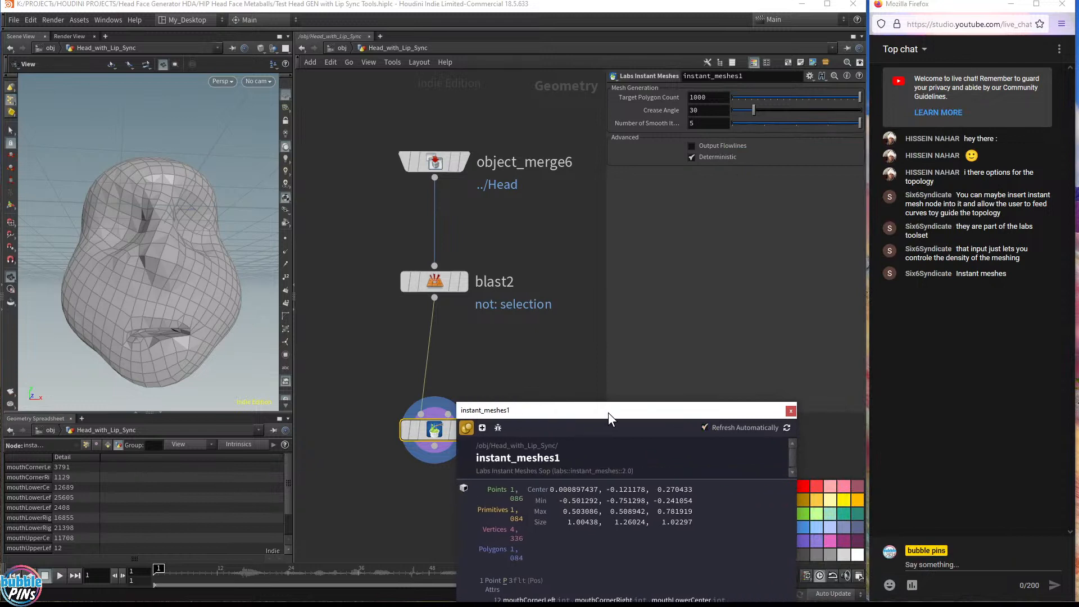
left_click_drag(608, 412, 666, 451)
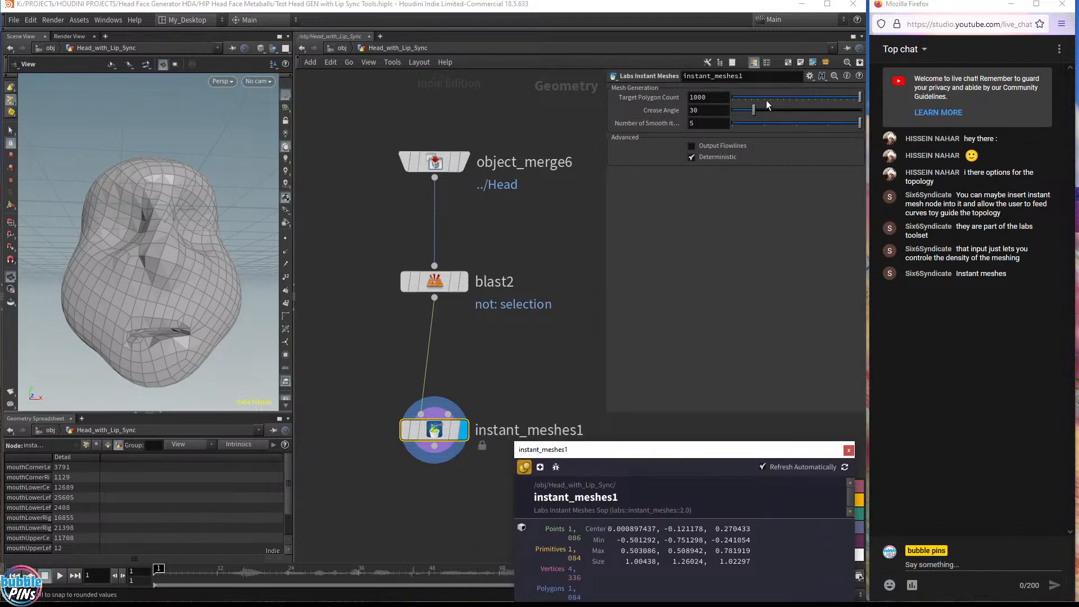
Set the Instant Meshes Target Polygon Count to 2000
left_click(707, 97)
key("Home")
key("Delete")
type("2")
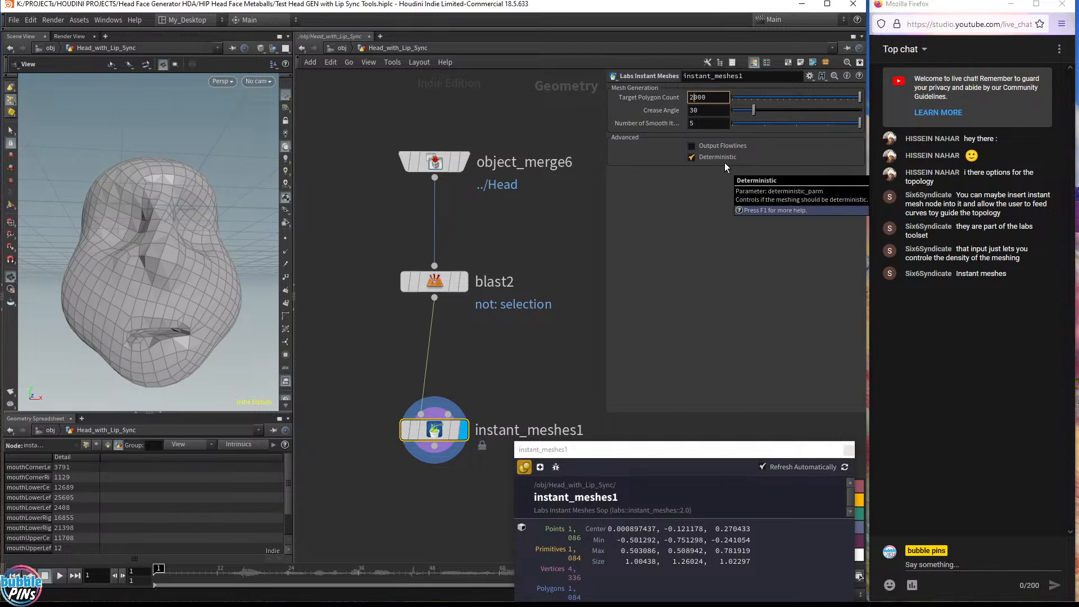
key("Return")
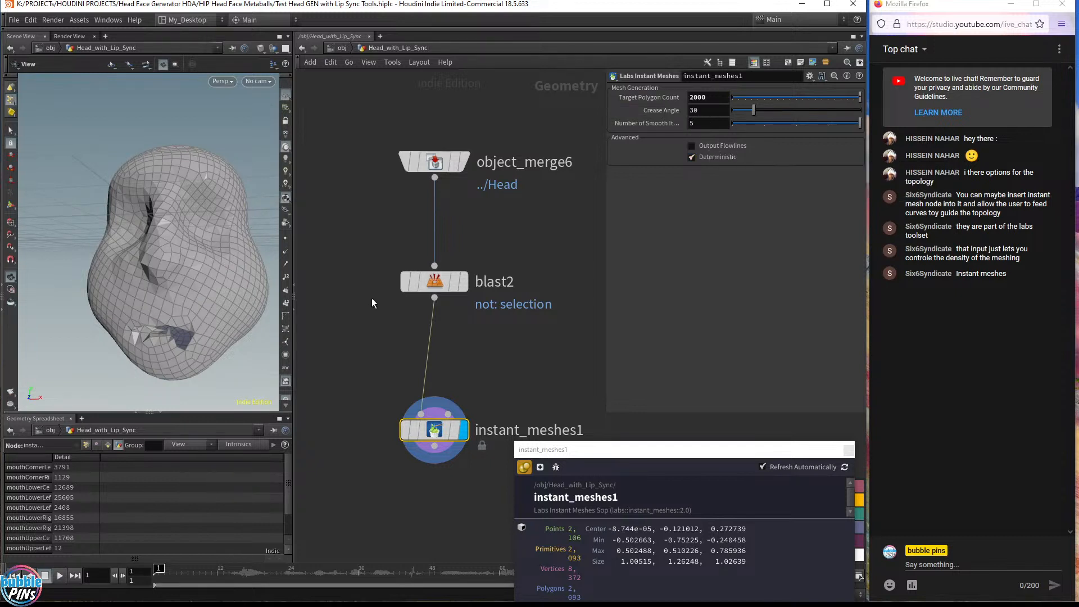
Add a Curve node next to the Blast node and set the Blast node as template
middle_click_drag(517, 349, 446, 353)
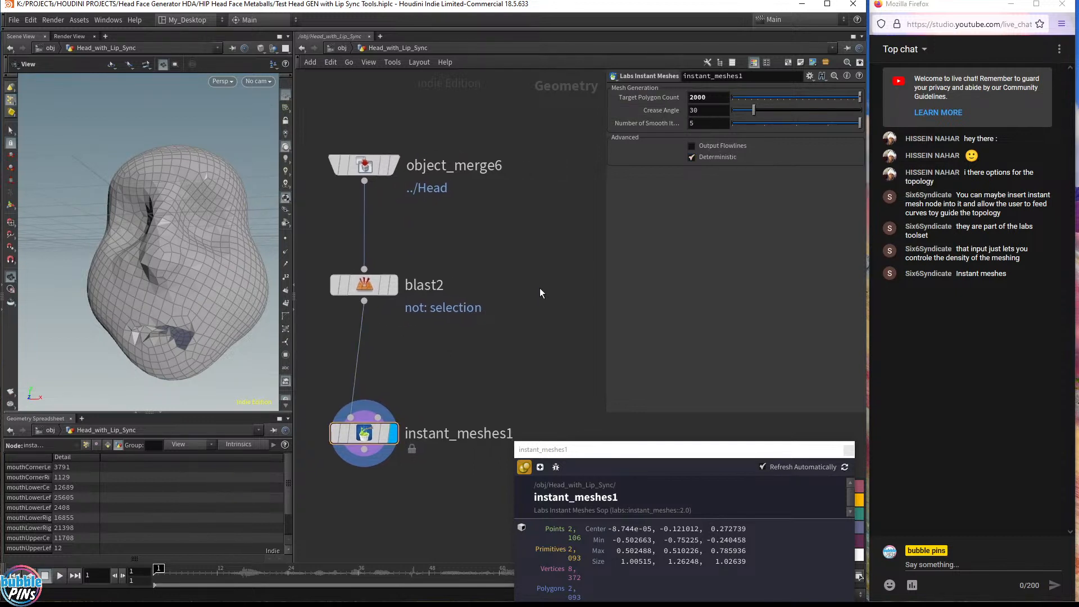
key("Tab")
type("curve")
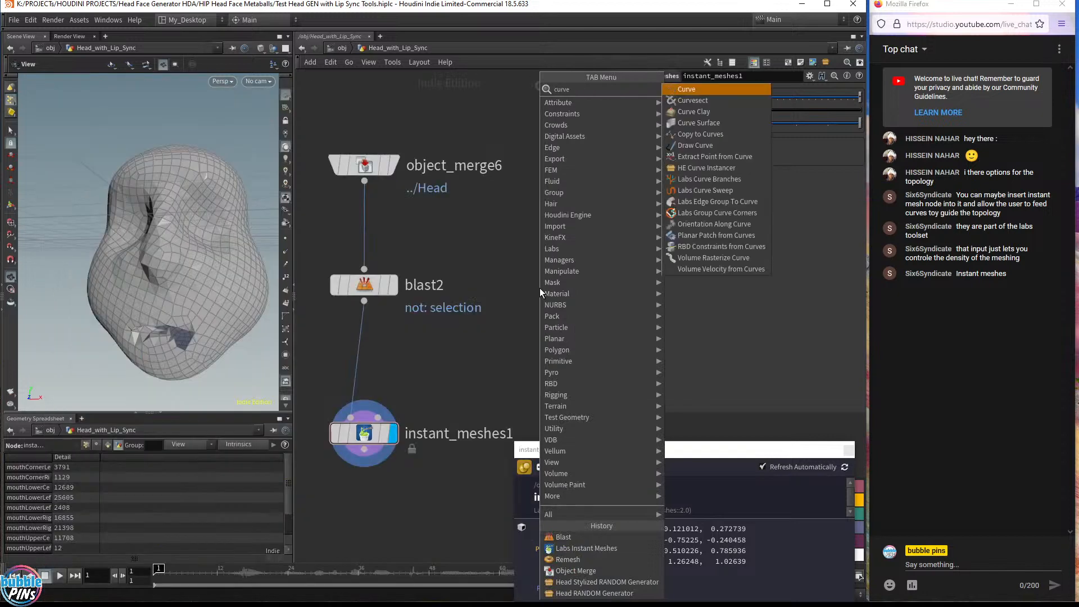
key("Return")
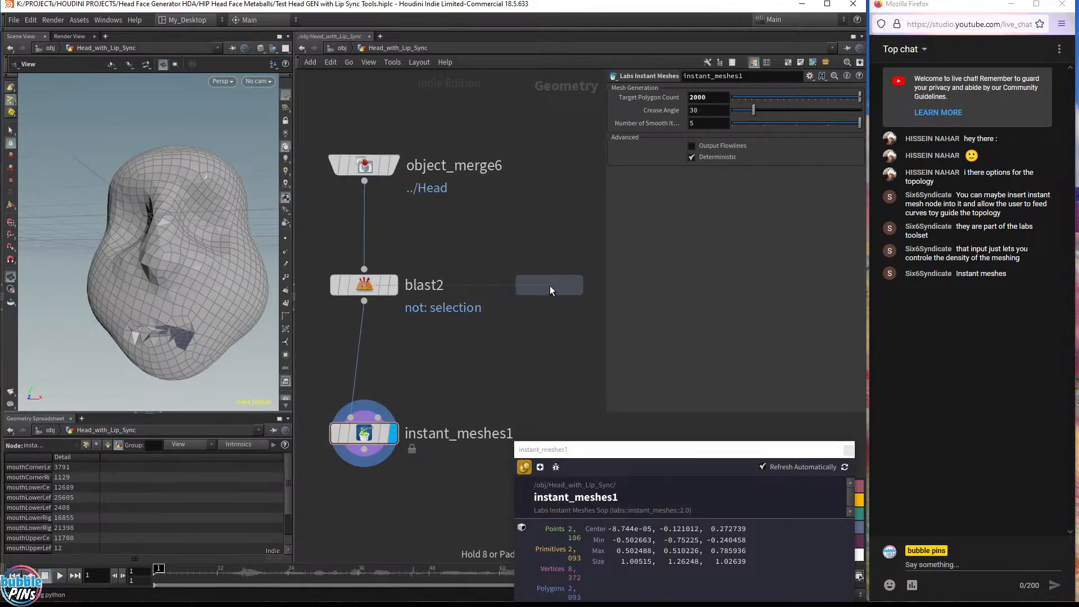
left_click(549, 285)
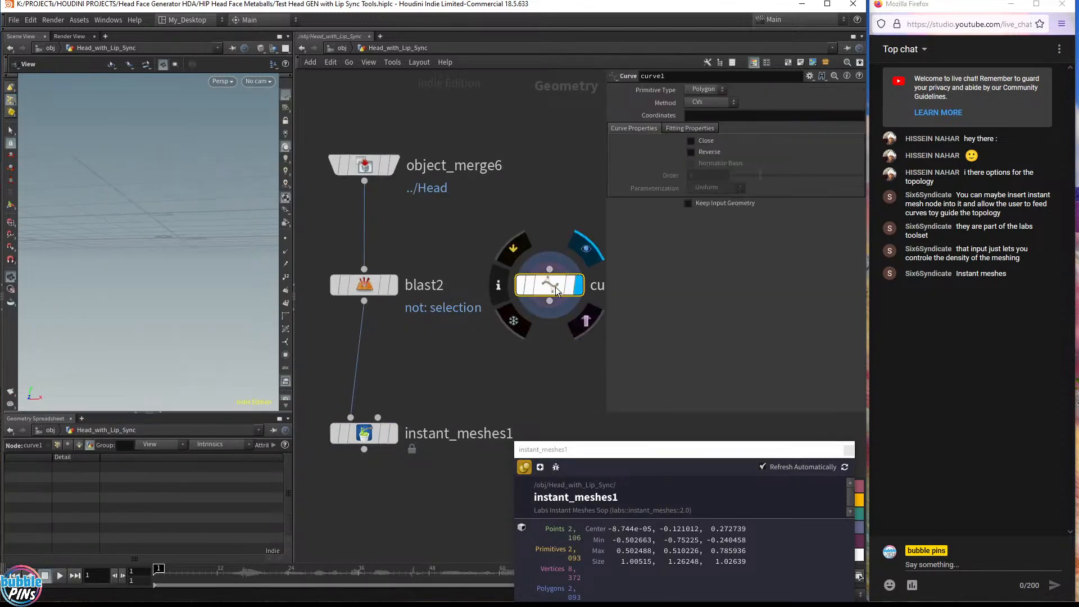
left_click_drag(557, 289, 530, 290)
left_click(386, 290)
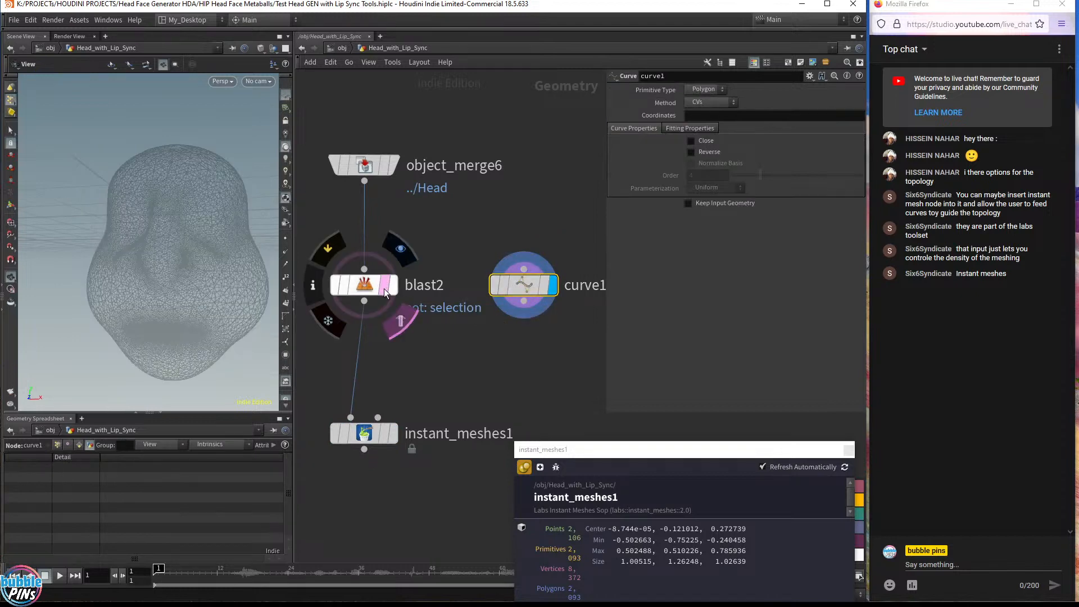
Turn on point snapping in the viewport
left_click_drag(144, 224, 77, 279)
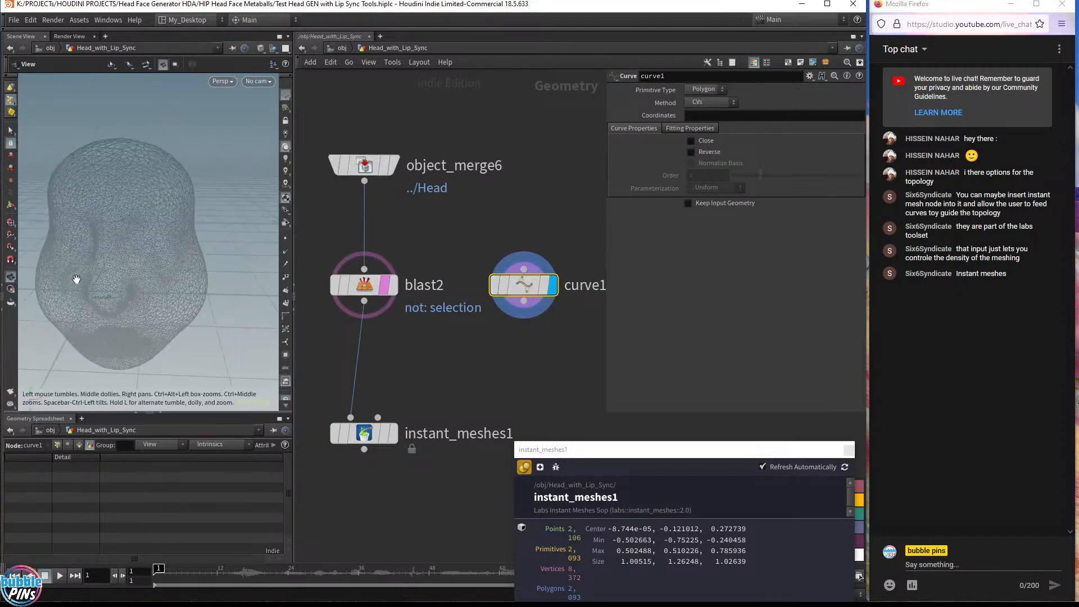
left_click_drag(293, 248, 319, 247)
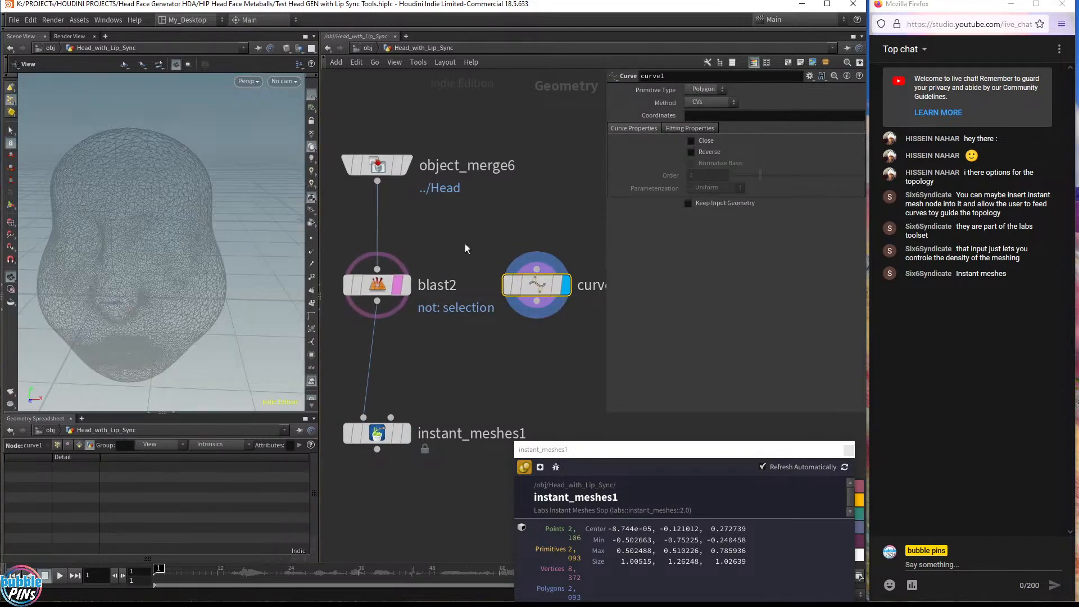
scroll(476, 250, "down", 2)
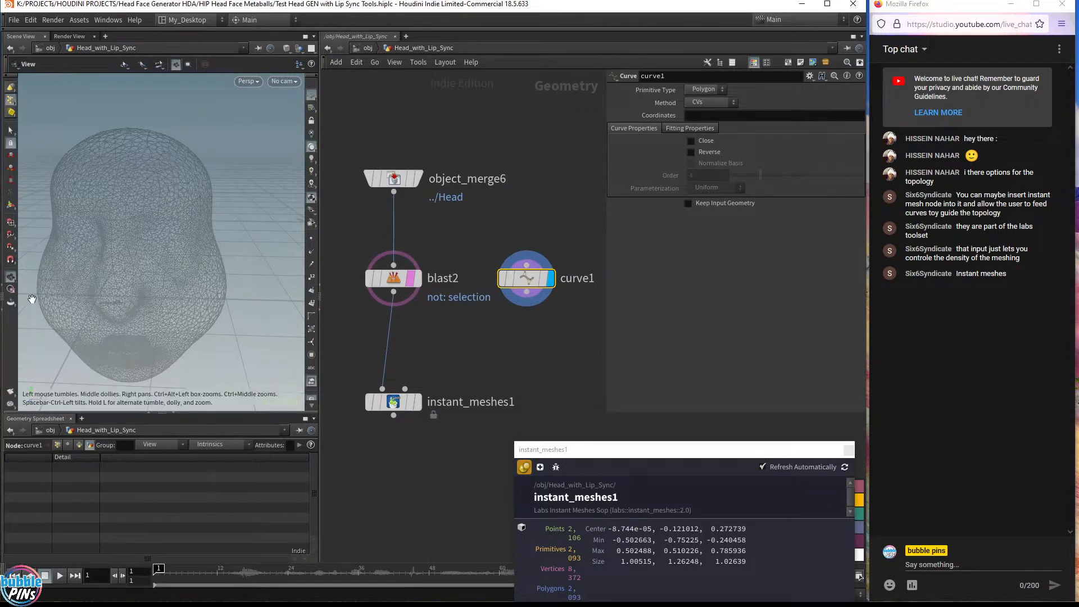
left_click(11, 248)
Draw a three-point curve across the lower lip on the head mesh
mouse_move(179, 254)
left_mouse_down()
mouse_move(169, 236)
mouse_move(202, 219)
mouse_move(187, 241)
left_mouse_up()
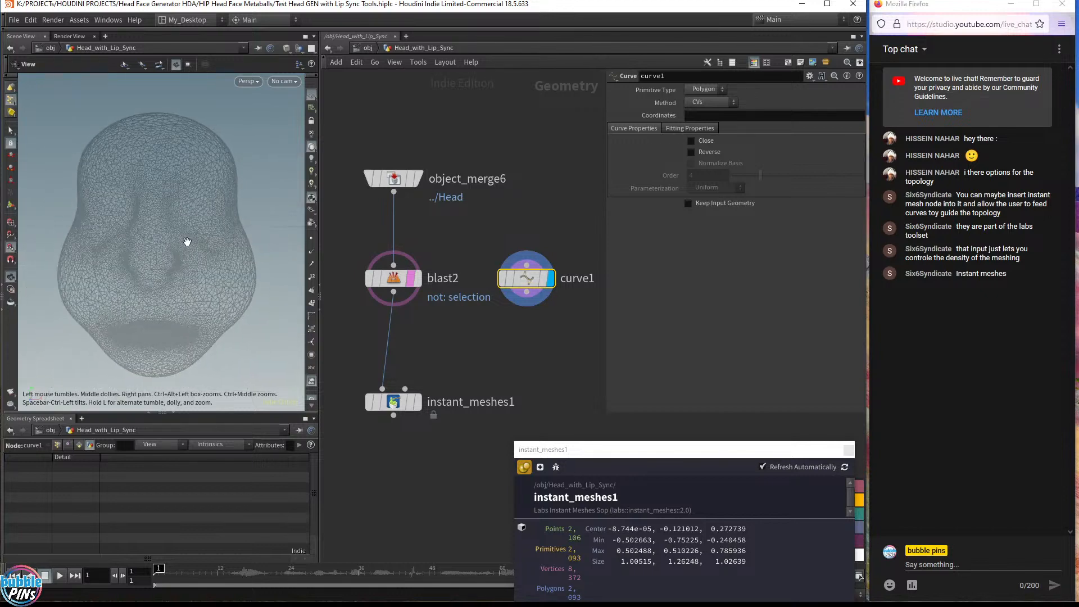
left_click(173, 412)
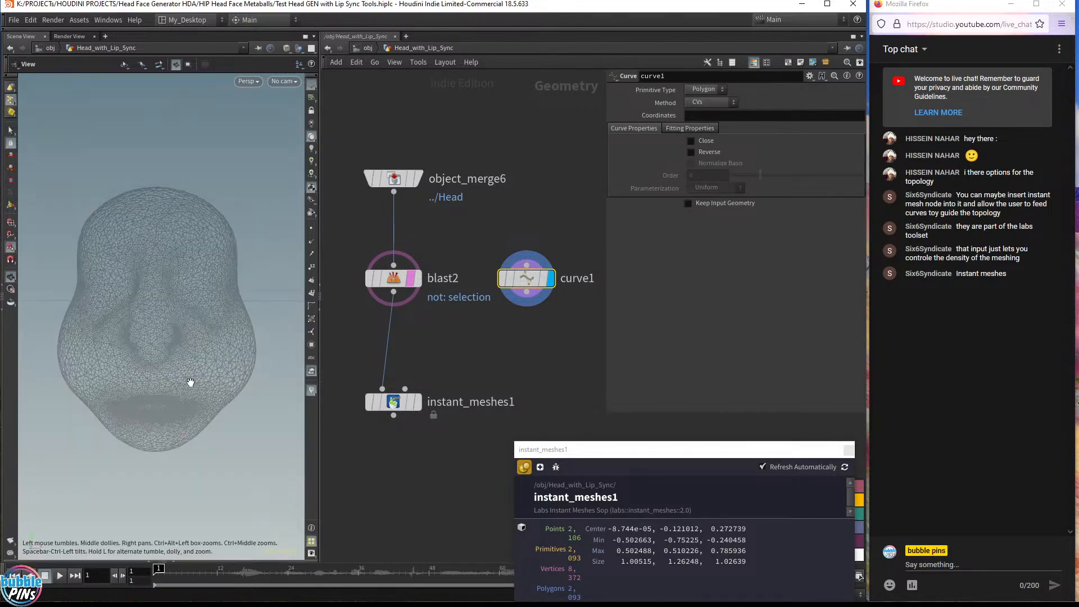
key("Return")
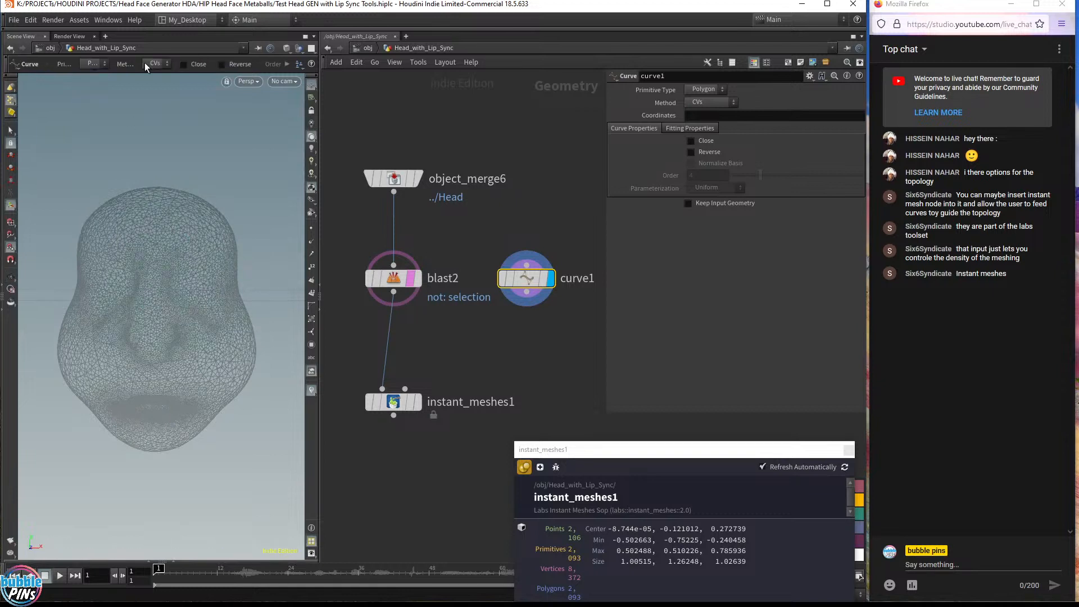
left_click_drag(319, 90, 452, 90)
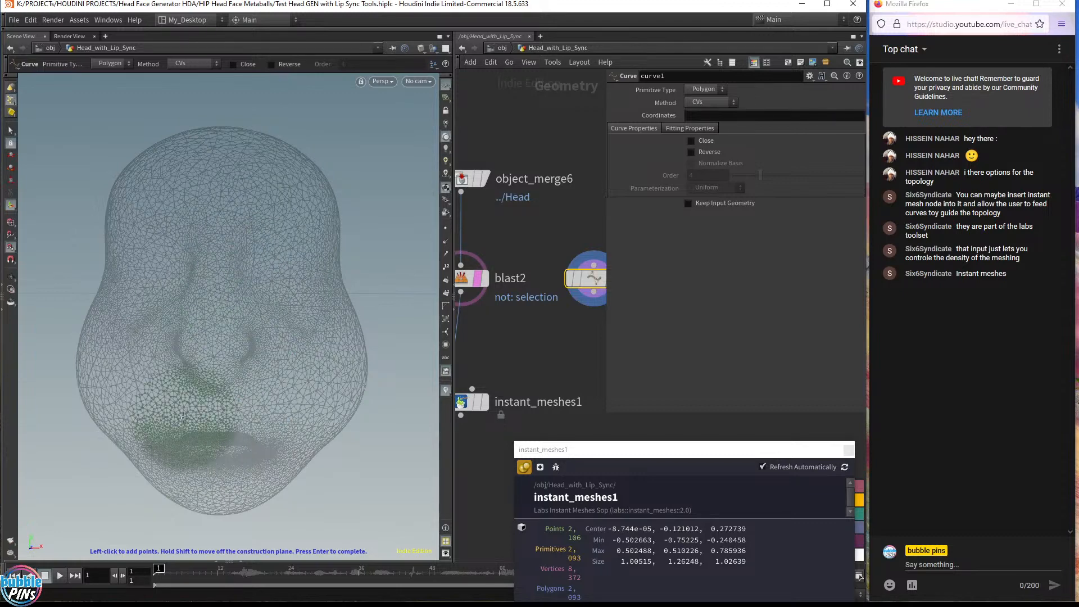
left_click(177, 417)
left_click(214, 414)
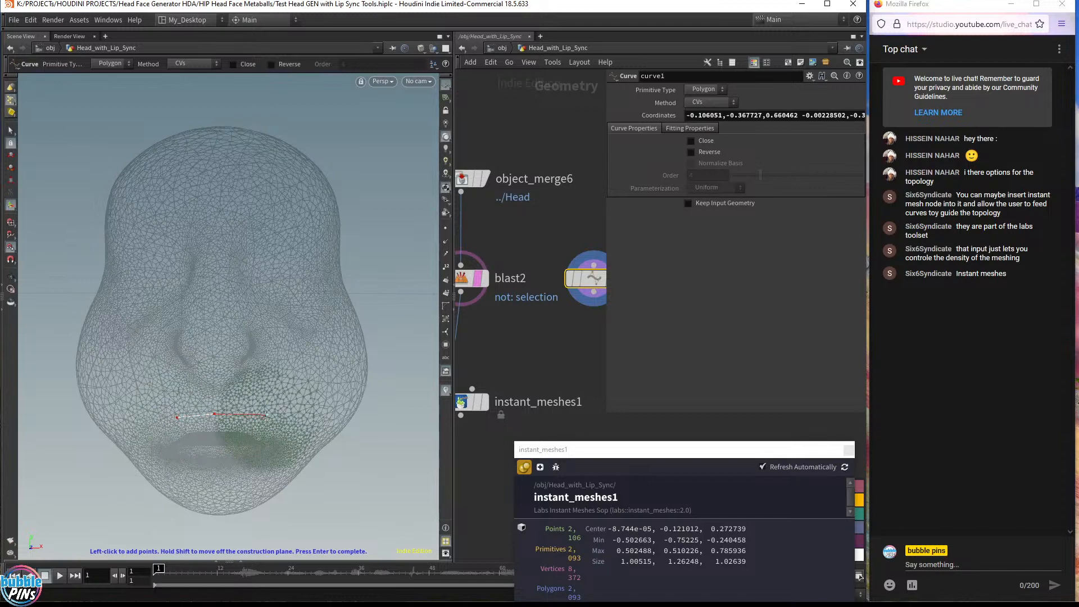
left_click(259, 415)
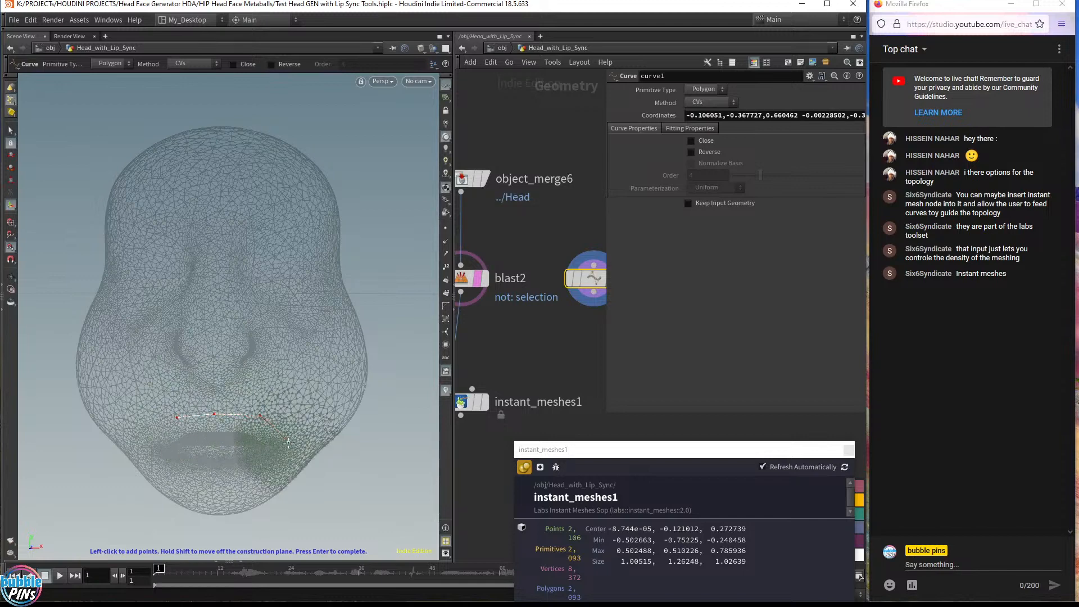
key("Escape")
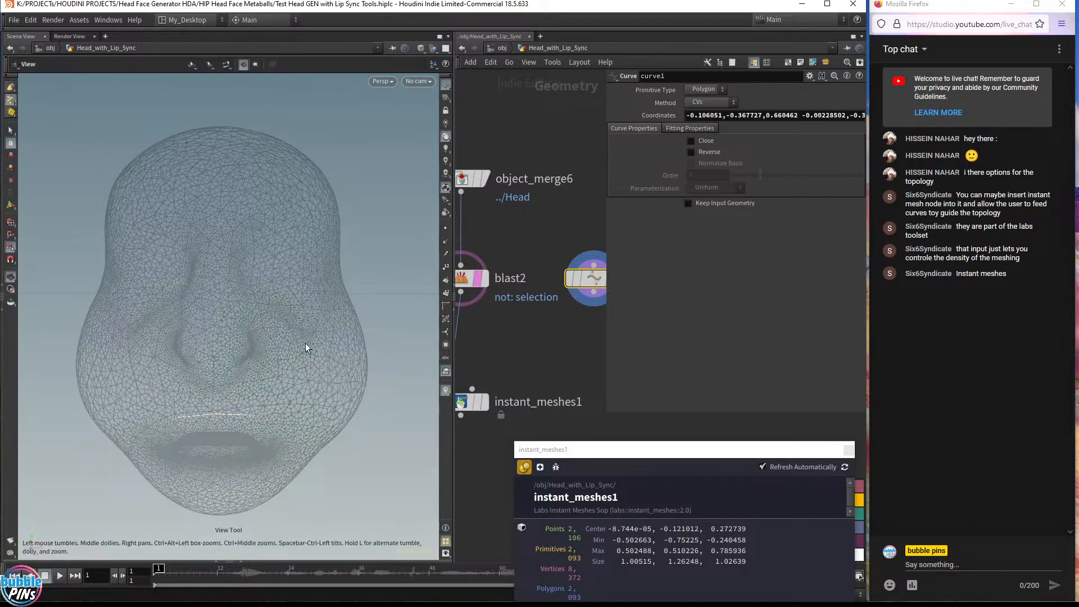
Delete the drawn curve node
scroll(321, 269, "down", 5)
left_click_drag(322, 270, 197, 293)
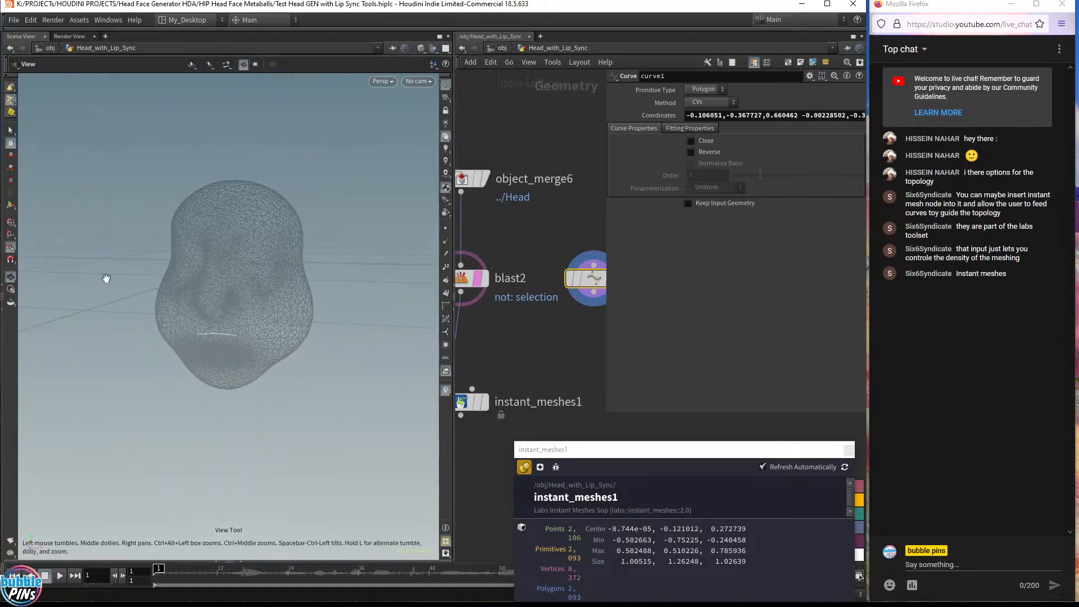
left_click_drag(454, 253, 246, 254)
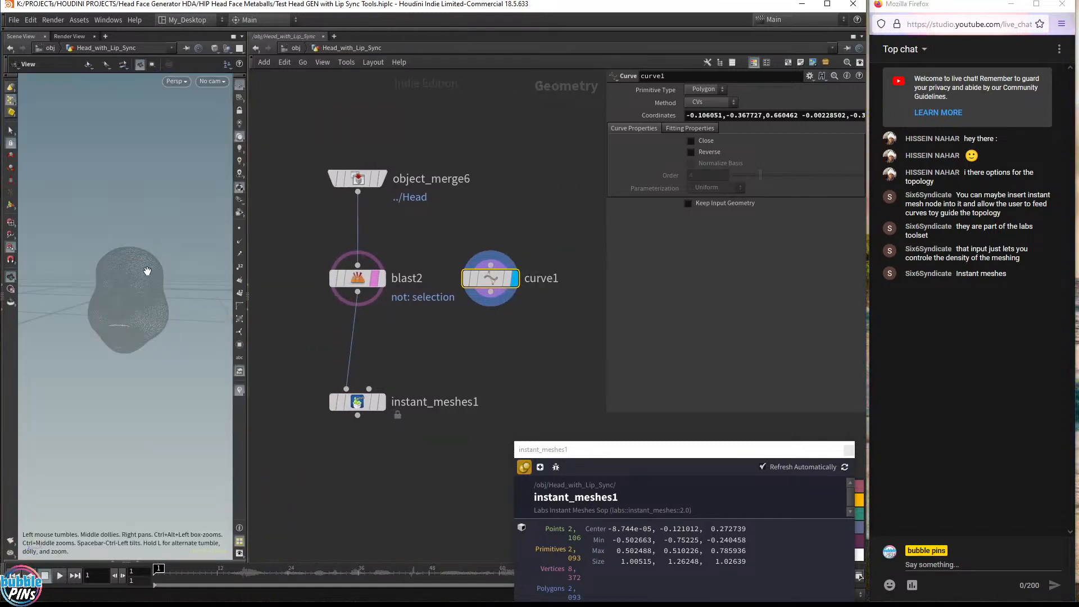
key("Delete")
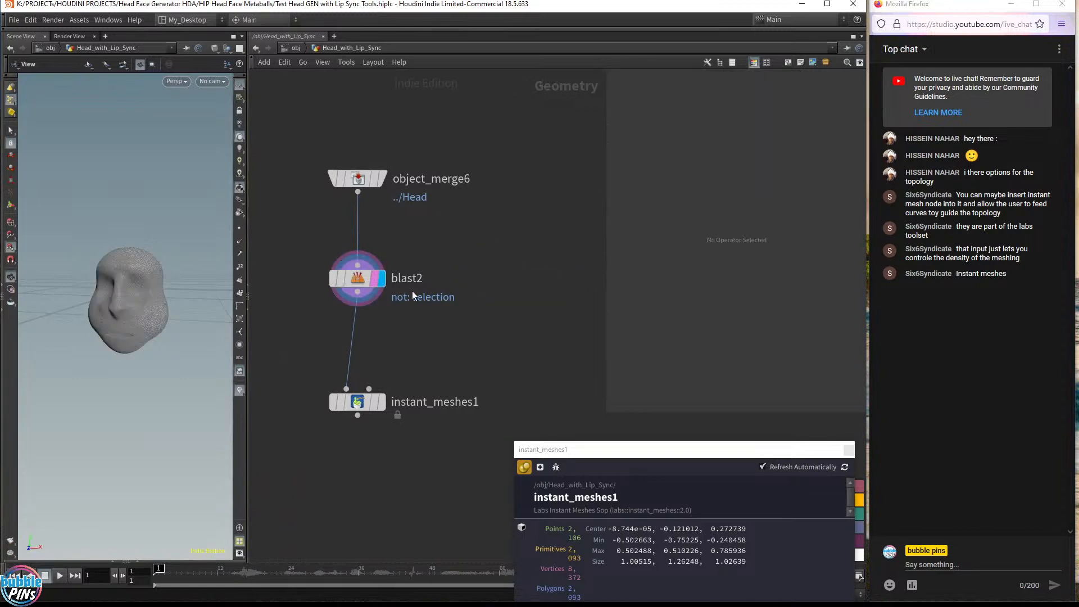
Add a Facial Mouth Control node beside the Blast node
key("Tab")
type("mou")
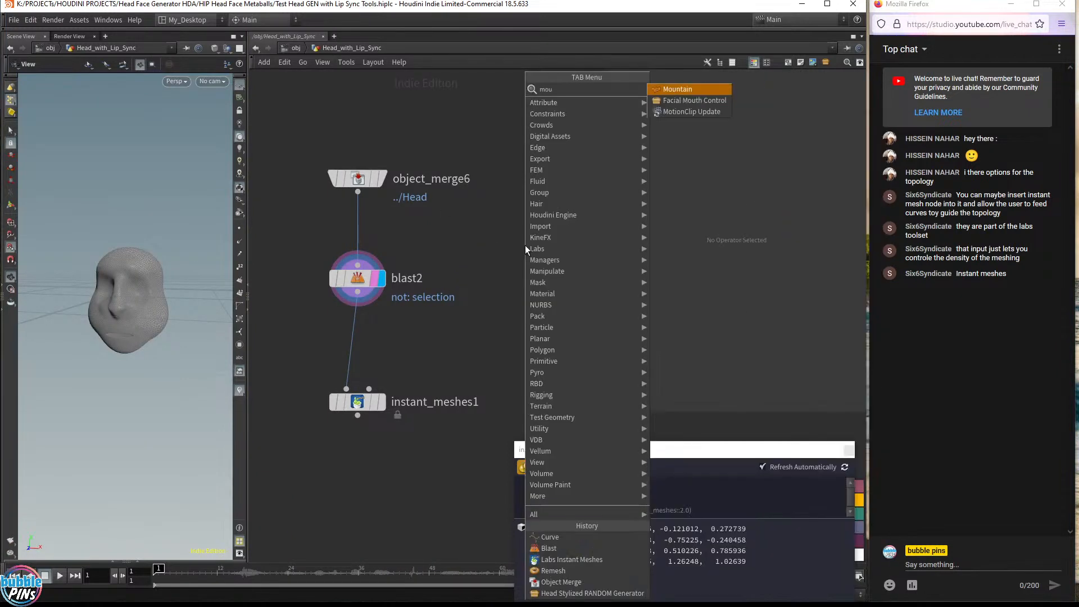
key("Down")
key("Return")
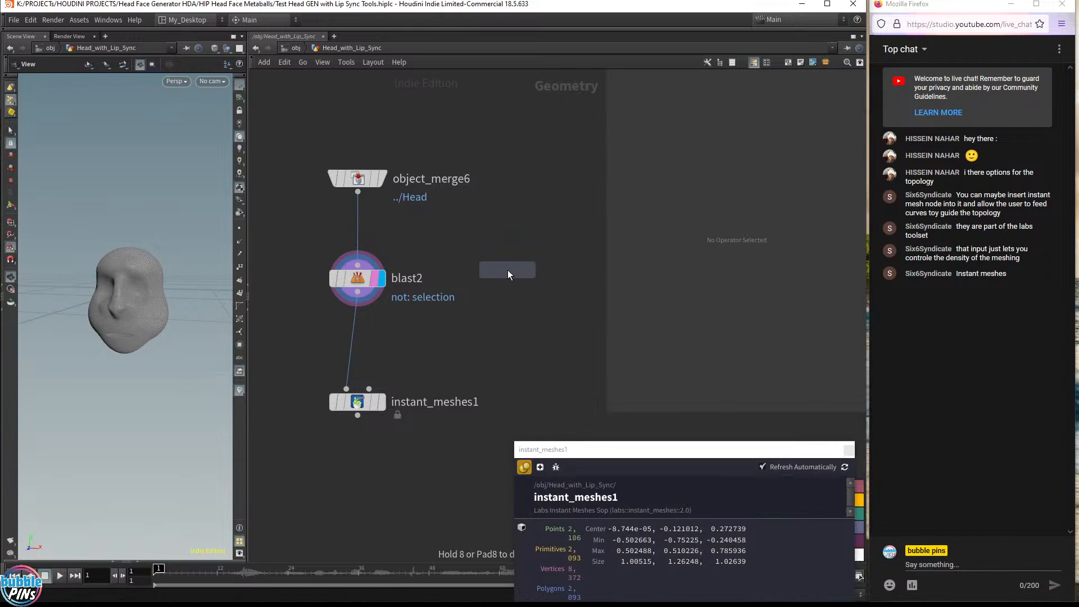
left_click(522, 278)
Make the Facial Mouth Control node the displayed node
left_click_drag(23, 332, 47, 315)
middle_click_drag(105, 340, 205, 322)
left_click_drag(106, 360, 144, 358)
right_click_drag(125, 350, 160, 369)
middle_click_drag(542, 324, 485, 342)
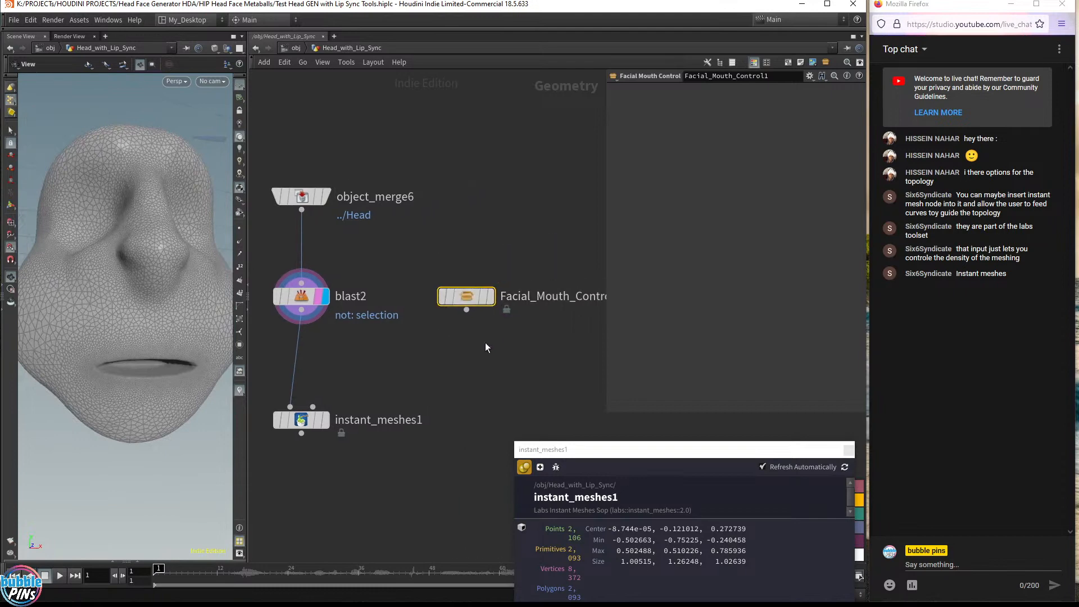
scroll(462, 328, "down", 3)
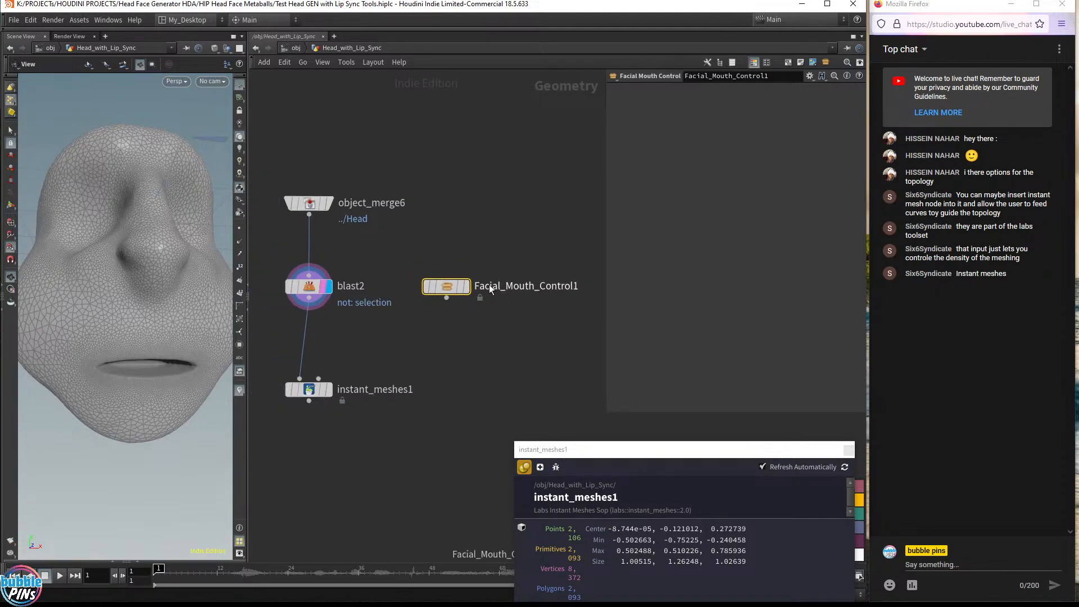
left_click(466, 287)
left_click_drag(445, 290, 459, 288)
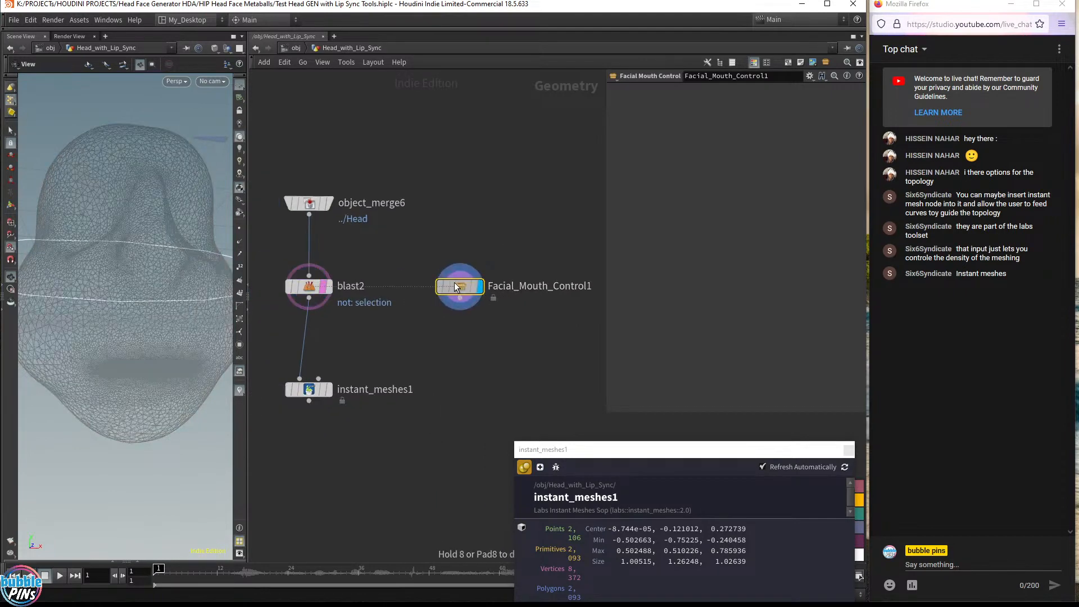
Append a Transform node to the Facial Mouth Control output and display it
left_click_drag(142, 266, 131, 290)
scroll(132, 257, "down", 5)
scroll(162, 291, "down", 2)
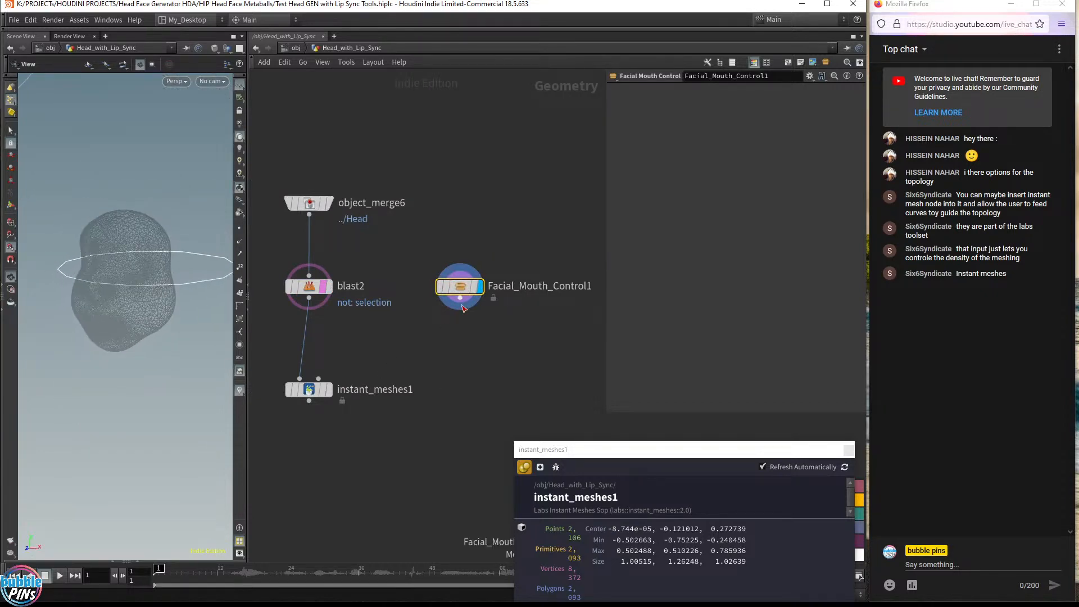
left_click_drag(459, 299, 472, 341)
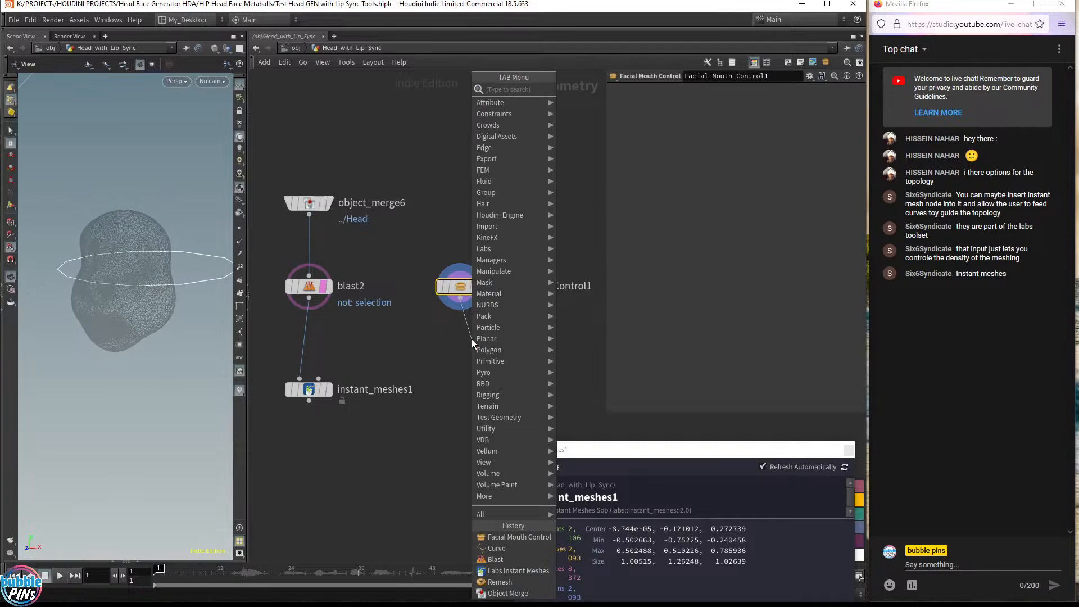
type("tran")
key("Return")
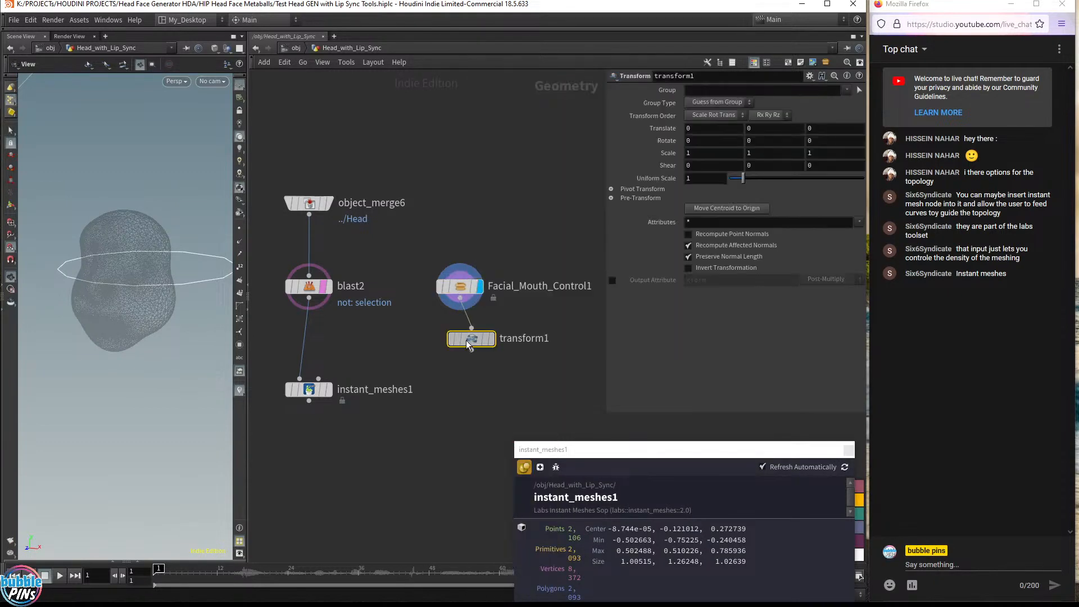
left_click_drag(471, 341, 461, 344)
left_click(481, 342)
Move the mouth ring forward to about 1.49 in Z with the transform handle
left_click_drag(163, 309, 30, 369)
key("Return")
middle_click_drag(97, 428, 150, 414, "alt")
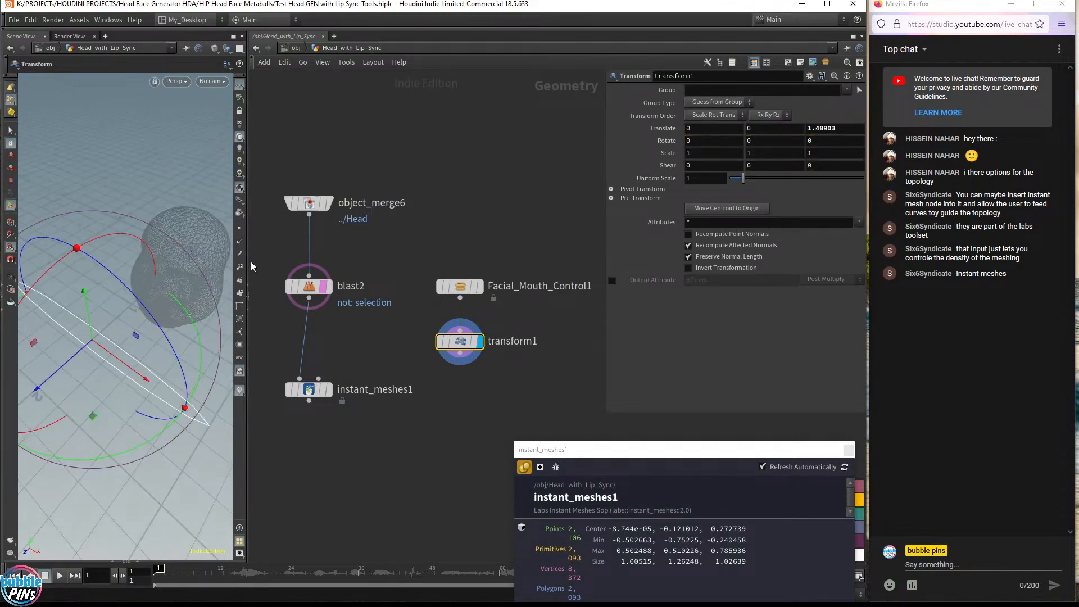
Scale the mouth ring uniformly down to about 0.32
left_click_drag(248, 267, 327, 268)
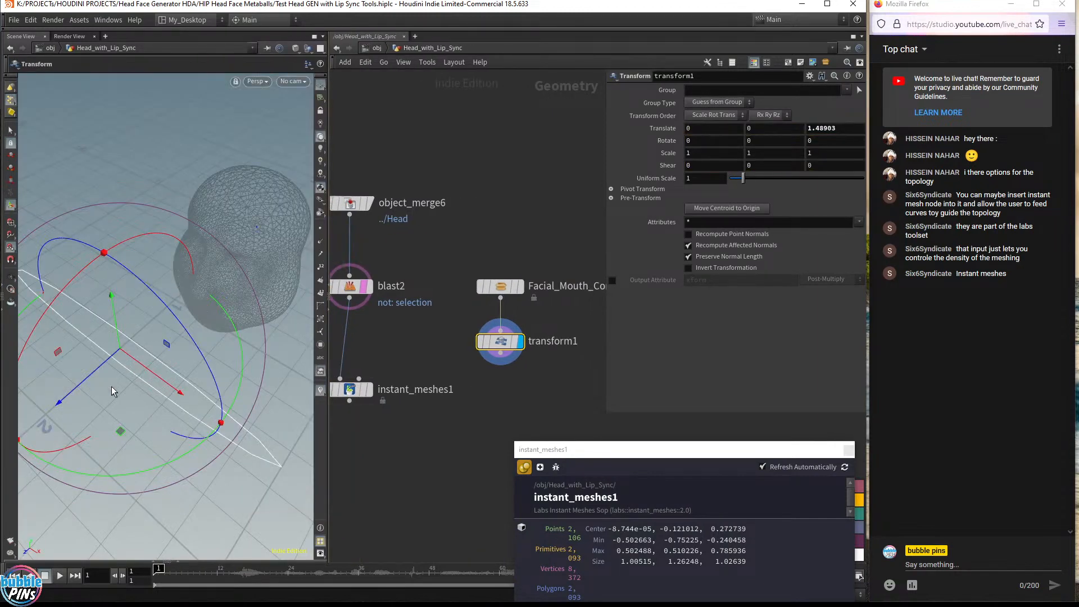
key("e")
left_click_drag(120, 350, 0, 424)
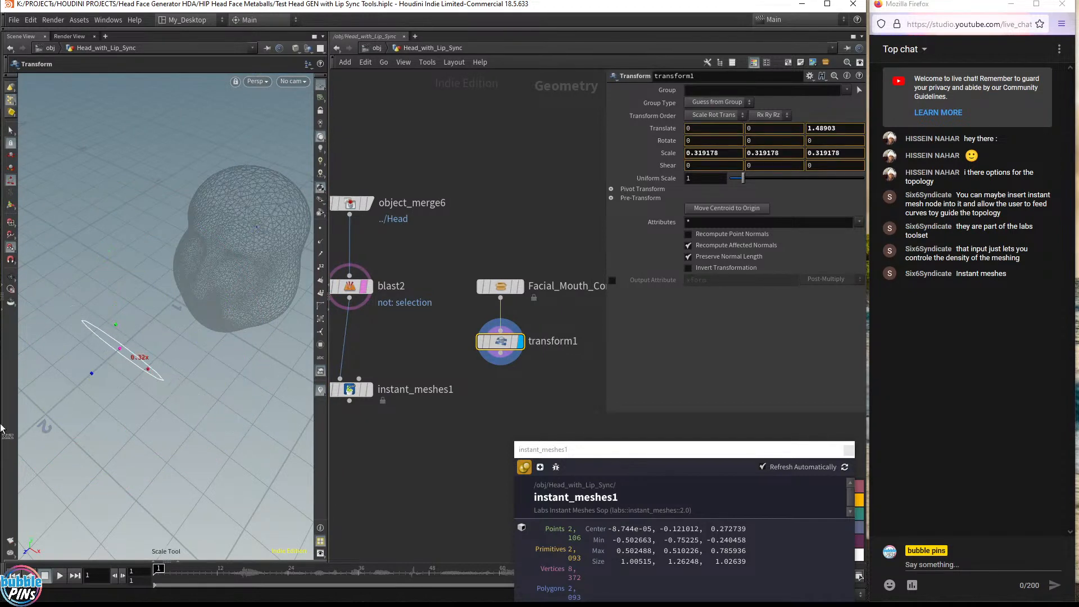
Move the mouth ring down to about -0.34 in Y
left_click_drag(163, 337, 268, 247, "alt")
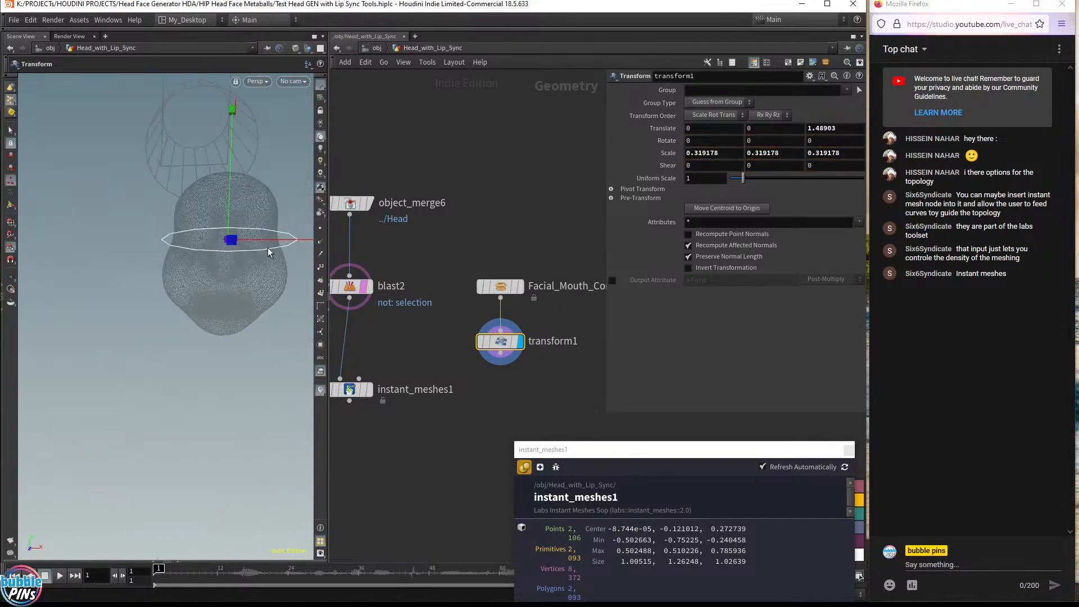
key("w")
left_click_drag(231, 170, 224, 300)
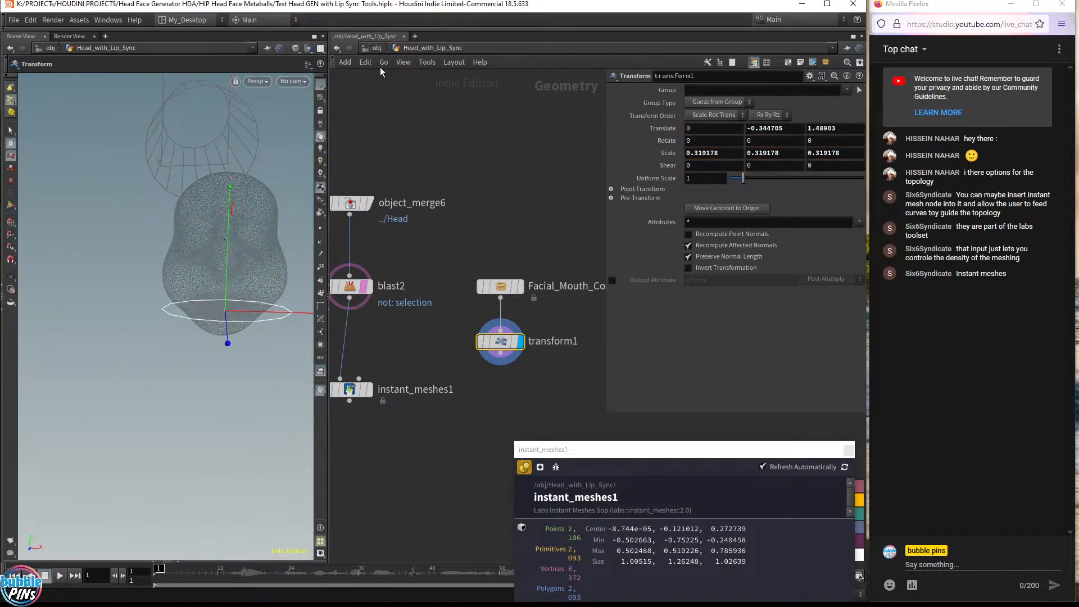
Split the viewport into perspective and front views and lower the ring to about -0.52 in Y
left_click(320, 49)
left_click(349, 94)
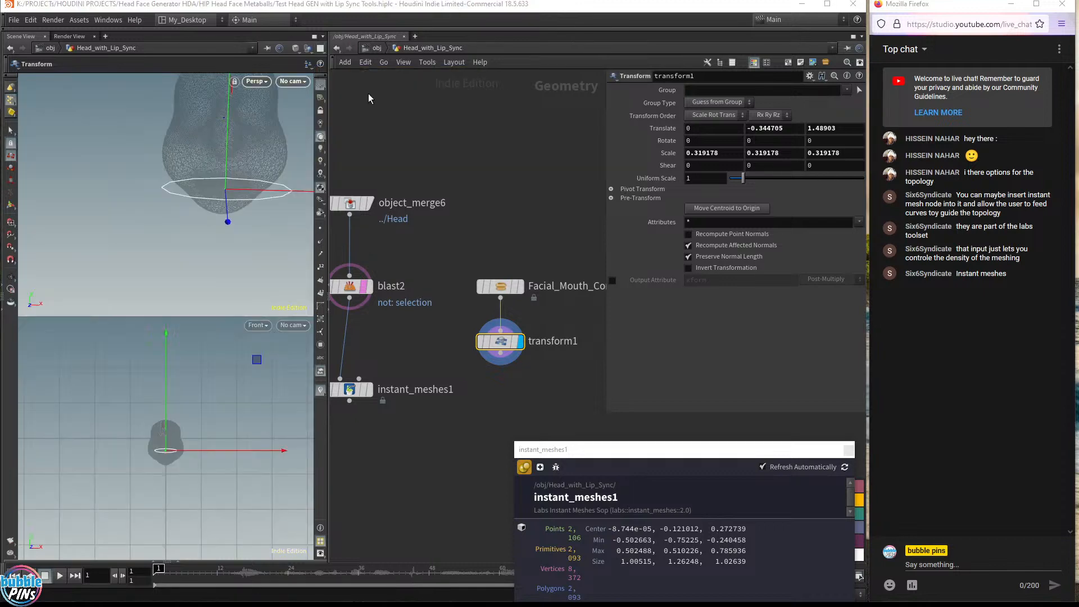
middle_click_drag(185, 456, 425, 402, "alt")
right_click_drag(244, 381, 215, 384, "alt")
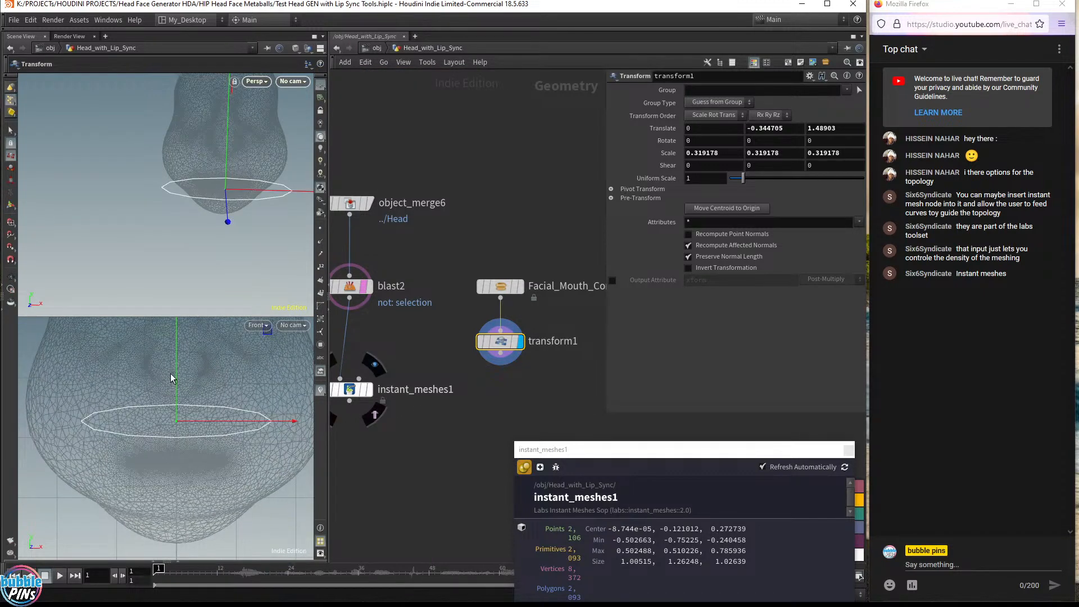
left_click_drag(176, 357, 230, 474)
key("space")
left_click_drag(237, 266, 202, 183)
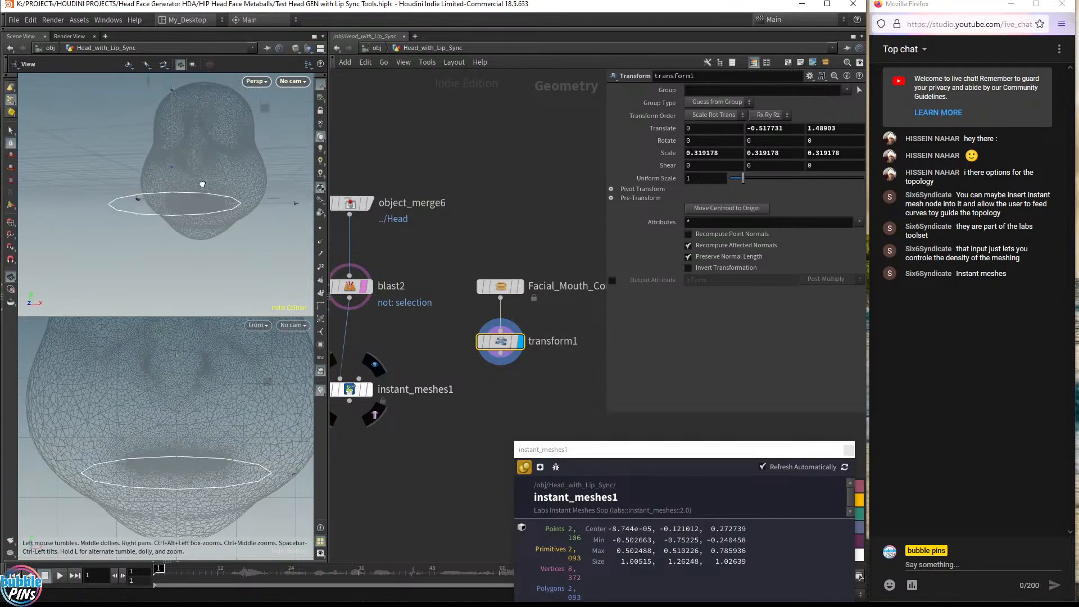
Scale the mouth ring uniformly up to about 0.41
key("e")
left_click_drag(173, 219, 208, 198)
key("Escape")
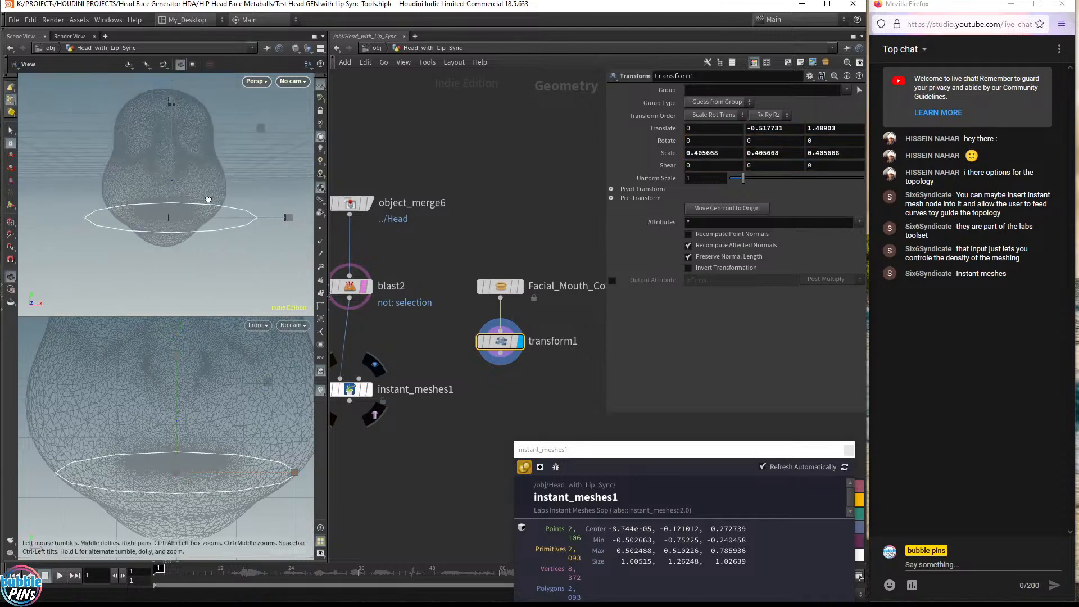
Scale the mouth ring non-uniformly to about 0.22, 0.37, 0.41 to fit the lips
key("e")
left_click_drag(289, 219, 235, 228)
left_click_drag(172, 101, 172, 109)
left_click_drag(202, 226, 202, 223, "alt")
mouse_move(196, 226)
middle_mouse_down("alt")
mouse_move(249, 231)
mouse_move(205, 236)
middle_mouse_up("alt")
left_click_drag(204, 237, 159, 228, "alt")
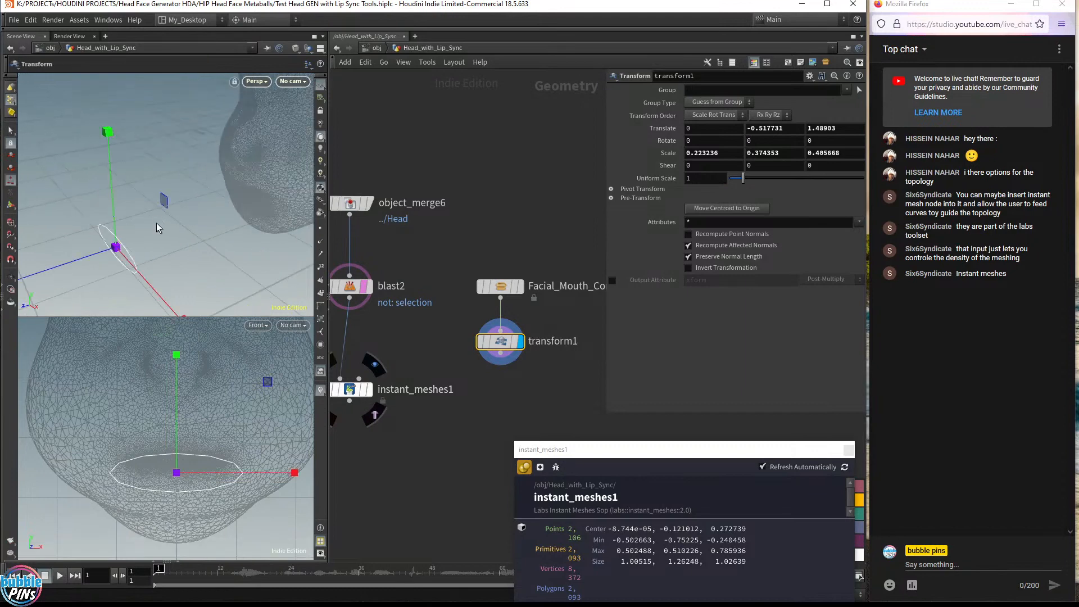
Move the mouth ring back to about 1.02 in Z and -0.49 in Y onto the mouth
key("t")
left_click_drag(80, 264, 252, 174)
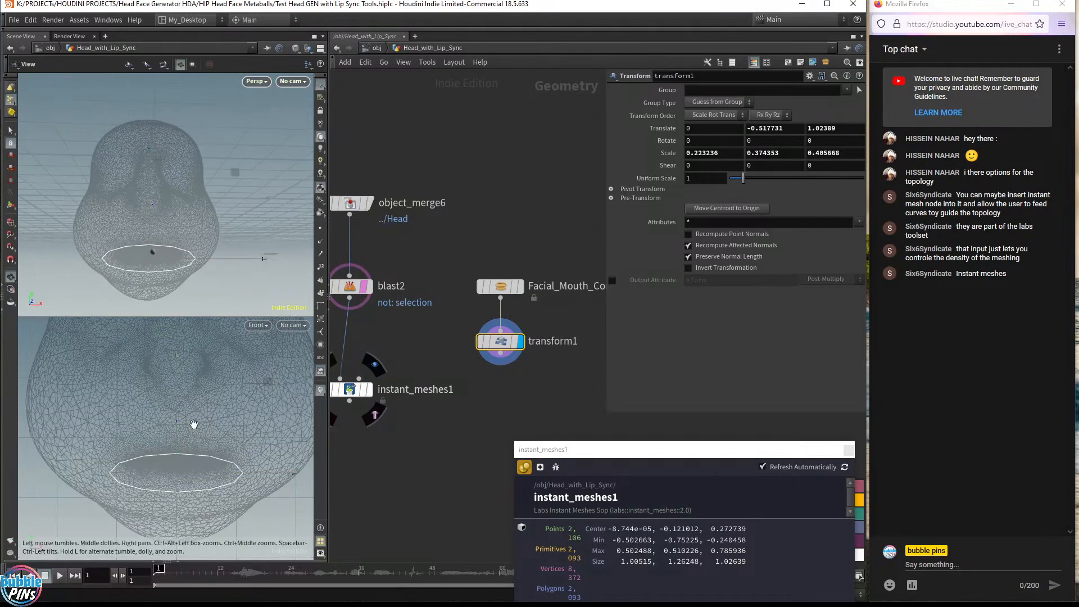
right_click_drag(212, 432, 202, 402, "alt")
left_click_drag(167, 391, 169, 385)
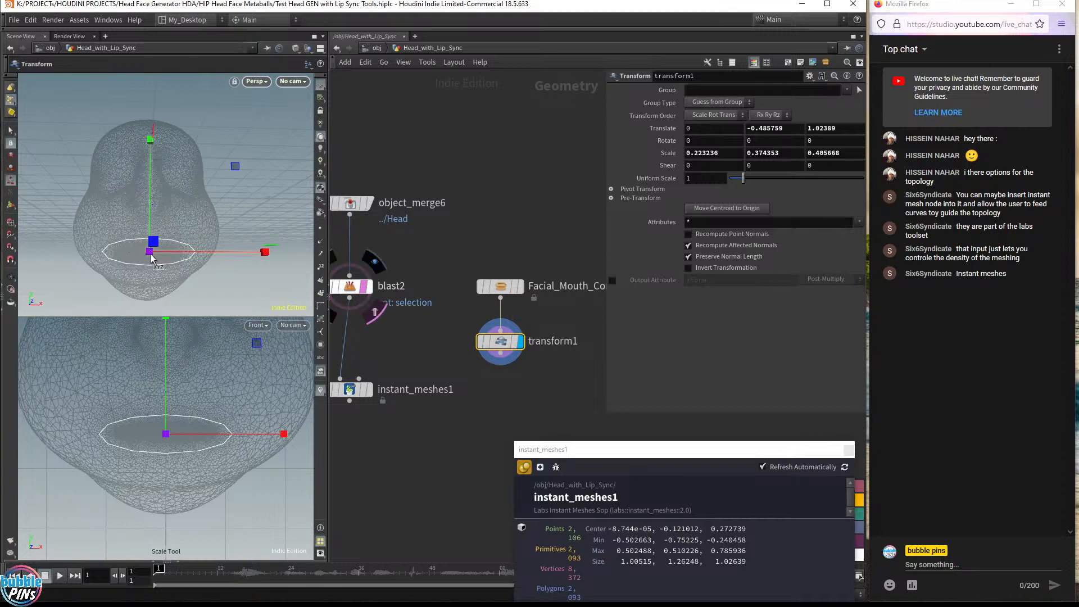
Adjust the ring's scale to about 0.25, 0.51, 0.45 around the mouth
left_click_drag(162, 260, 148, 251, "alt")
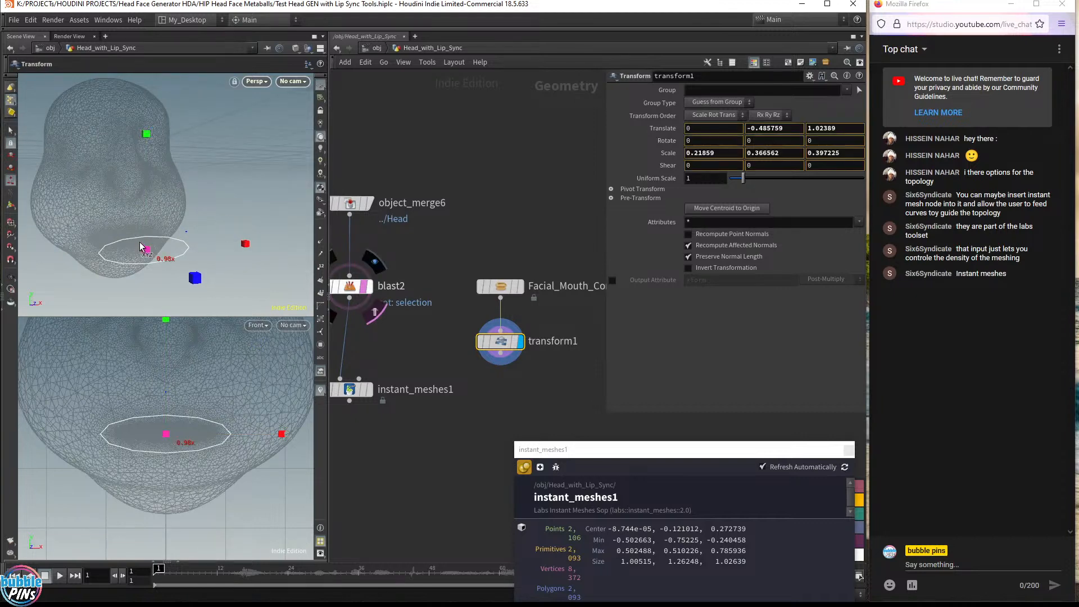
left_click_drag(165, 384, 191, 306)
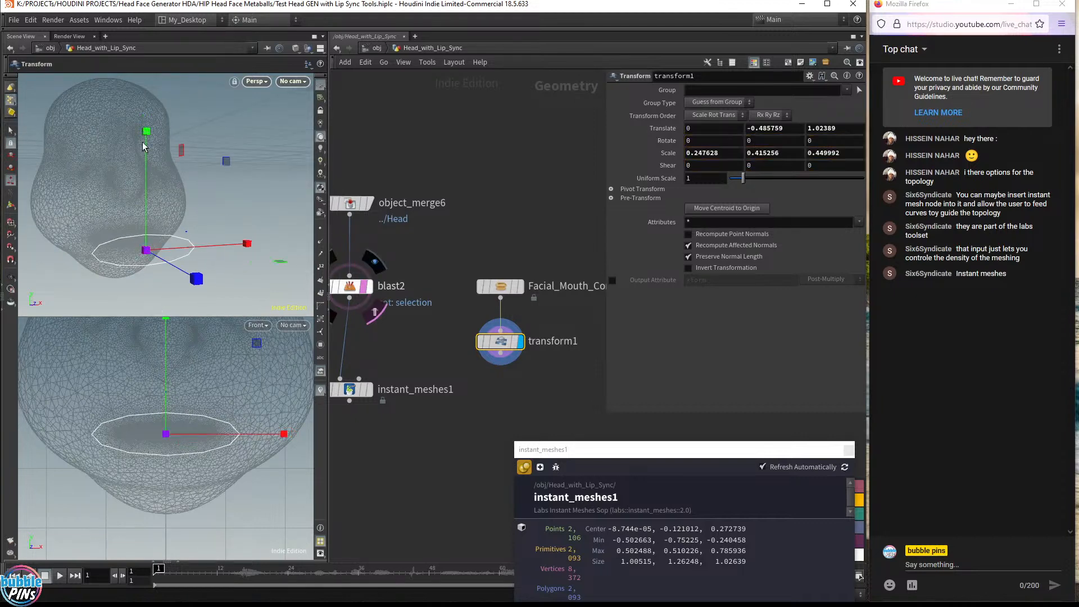
left_click_drag(144, 136, 147, 109)
key("Escape")
left_click_drag(168, 169, 184, 198)
key("Return")
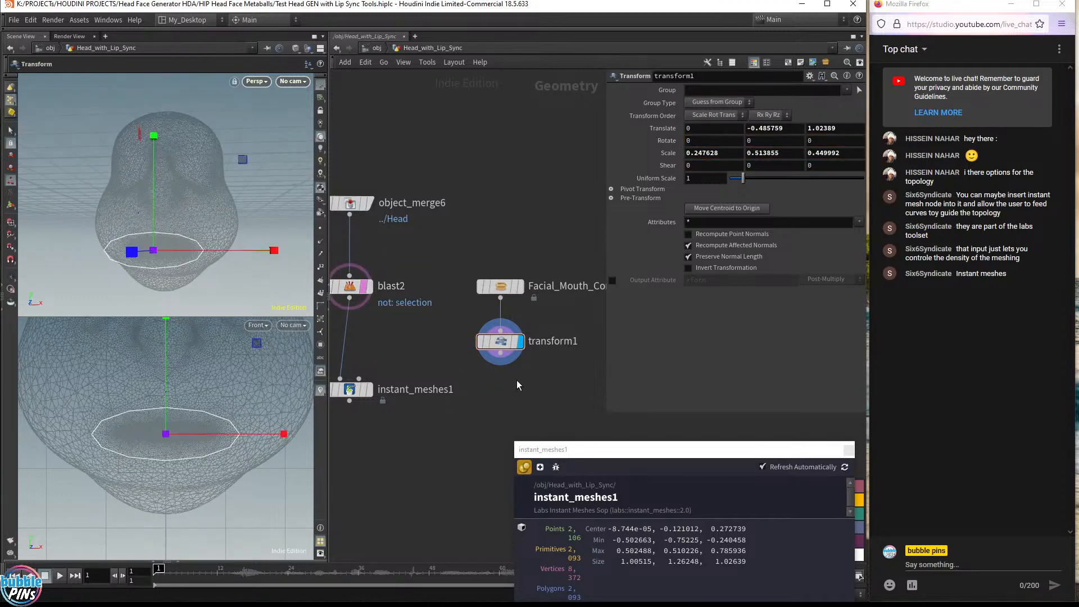
Add a Ray node below the Transform node
middle_click_drag(517, 380, 530, 296)
key("Tab")
type("ray")
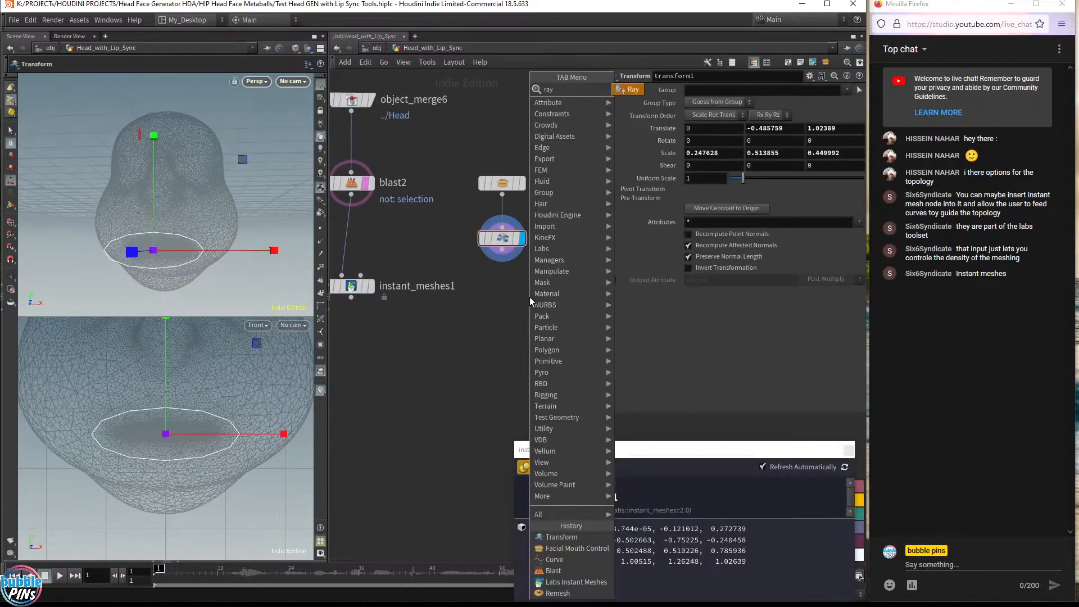
key("Return")
left_click(504, 319)
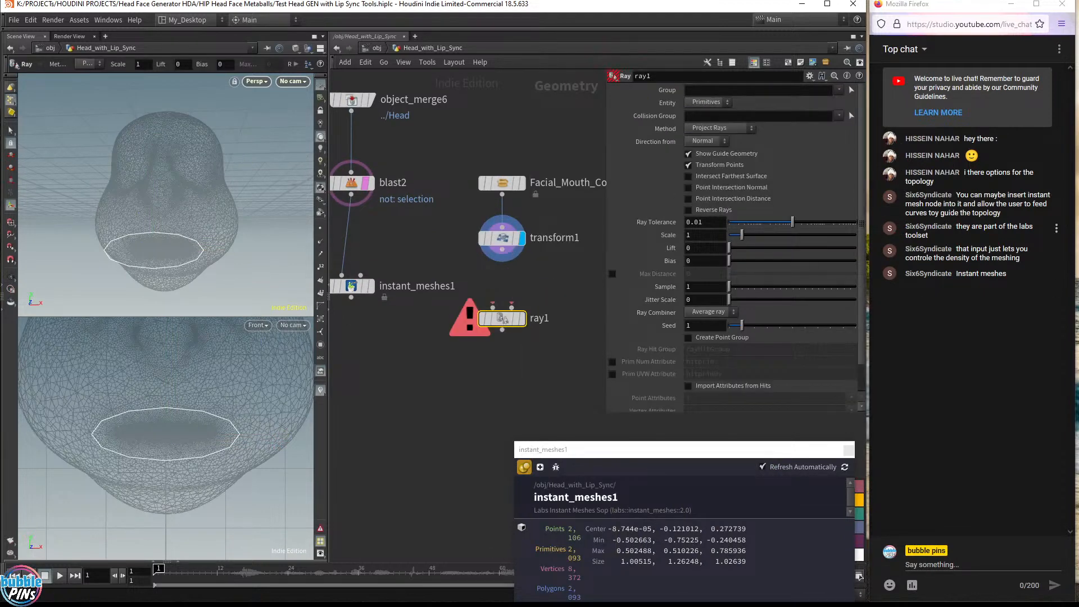
Connect the mouth ring's transform and the blast head into the Ray node as projection source and collision surface
left_click(371, 287)
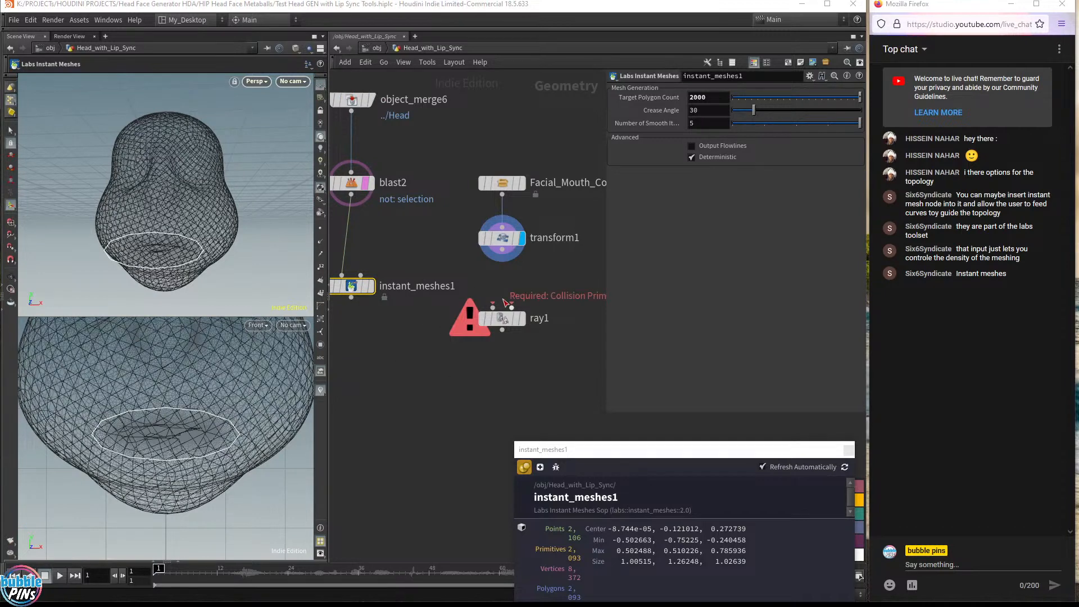
left_click_drag(493, 305, 352, 195)
left_click_drag(505, 257, 511, 307)
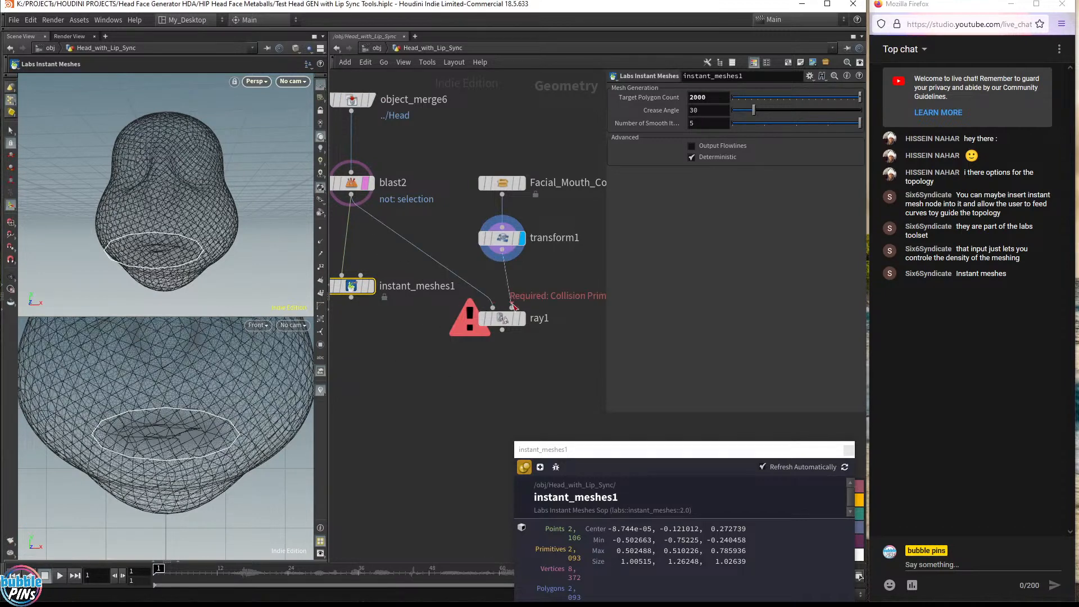
left_click(503, 323)
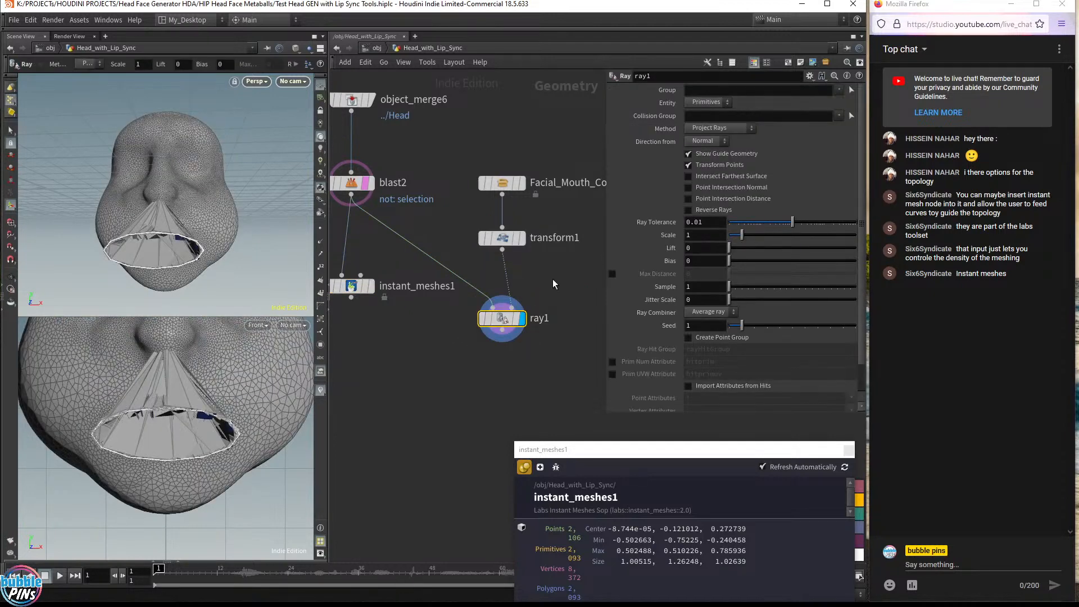
Set the Ray node's method to Project Rays and its direction source to Vector
left_click_drag(502, 251, 495, 309)
key("ctrl+z")
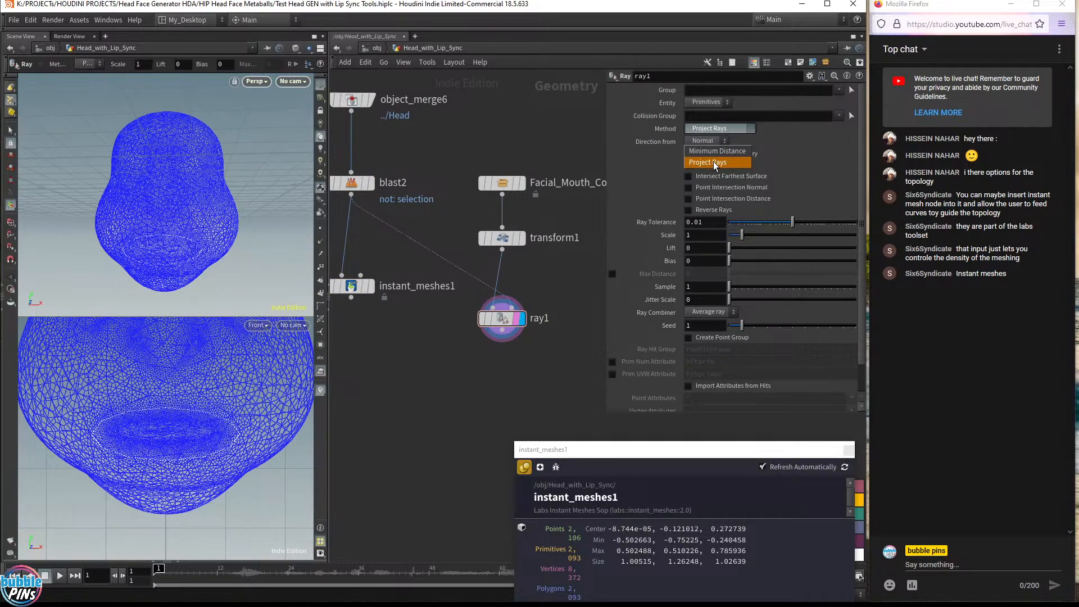
left_click(709, 163)
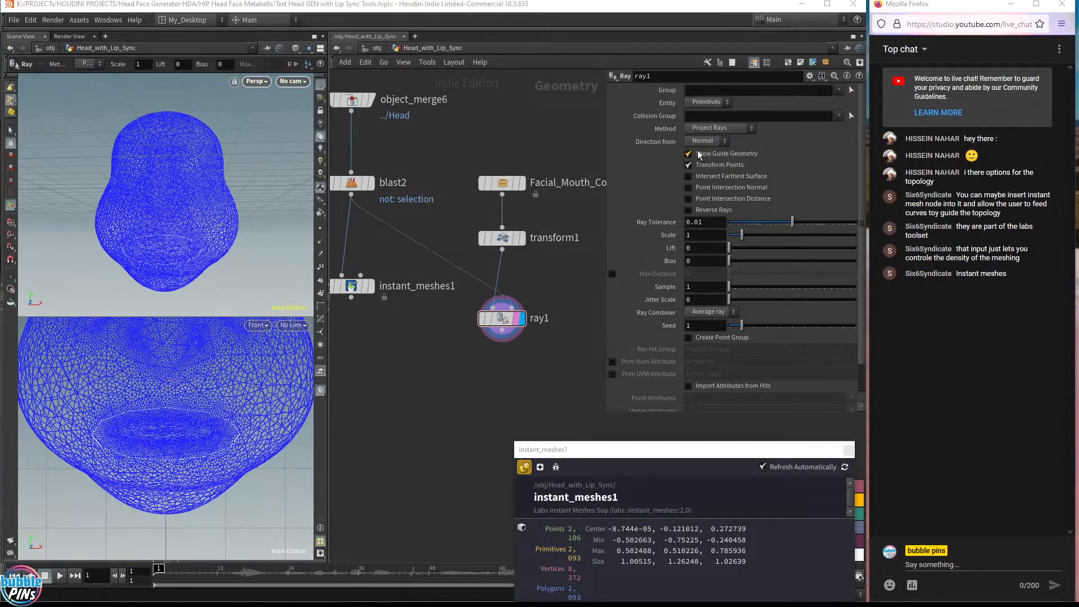
left_click(710, 143)
left_click(698, 163)
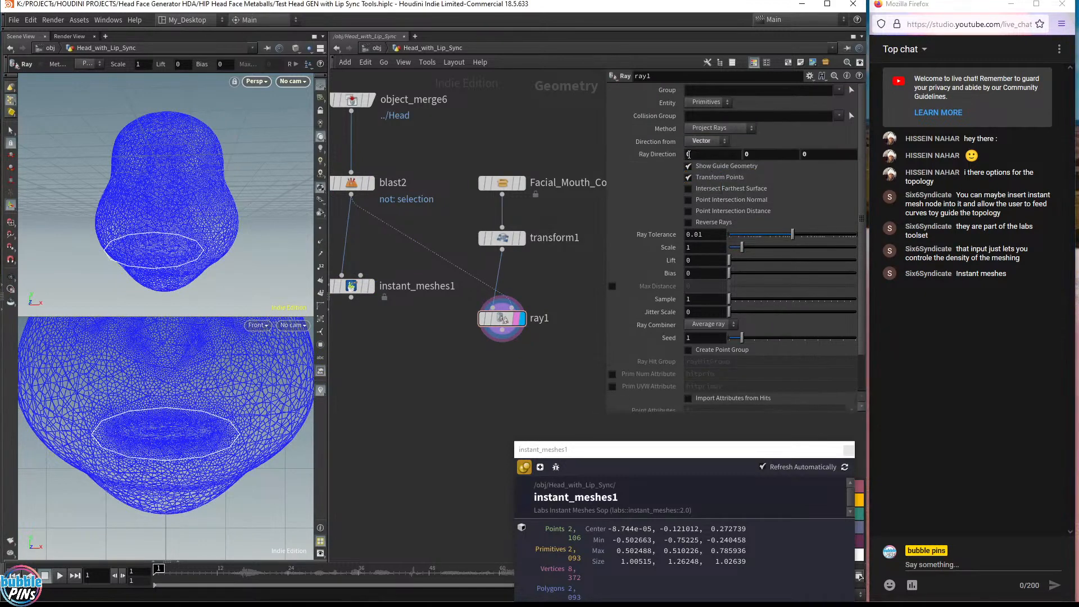
Set the Ray node's ray direction to 0, 0, -1
left_click_drag(243, 171, 226, 234, "alt")
left_click_drag(816, 154, 650, 142)
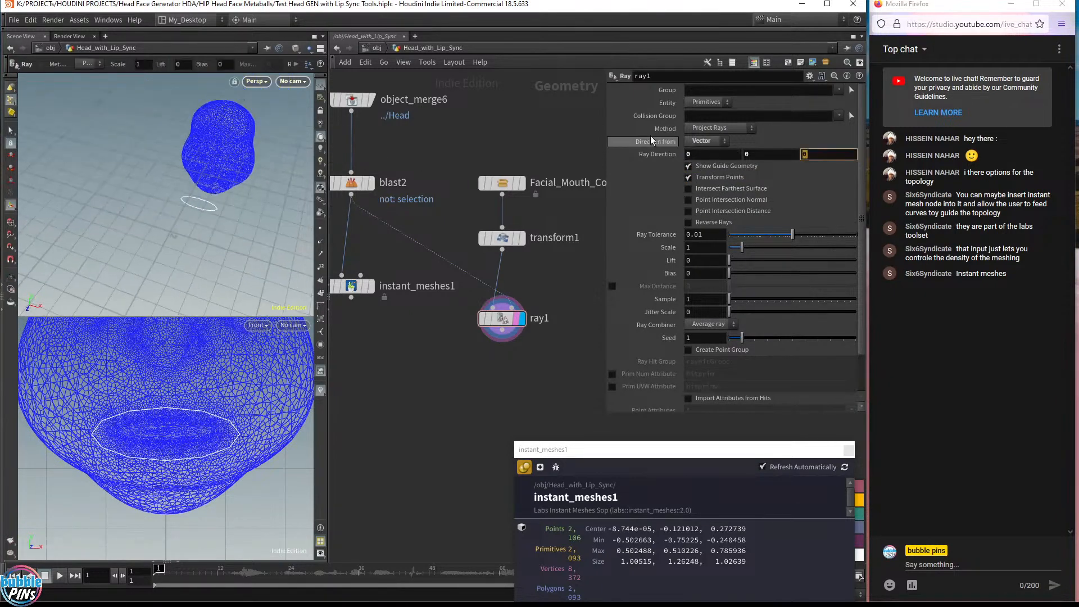
type("-1")
key("Return")
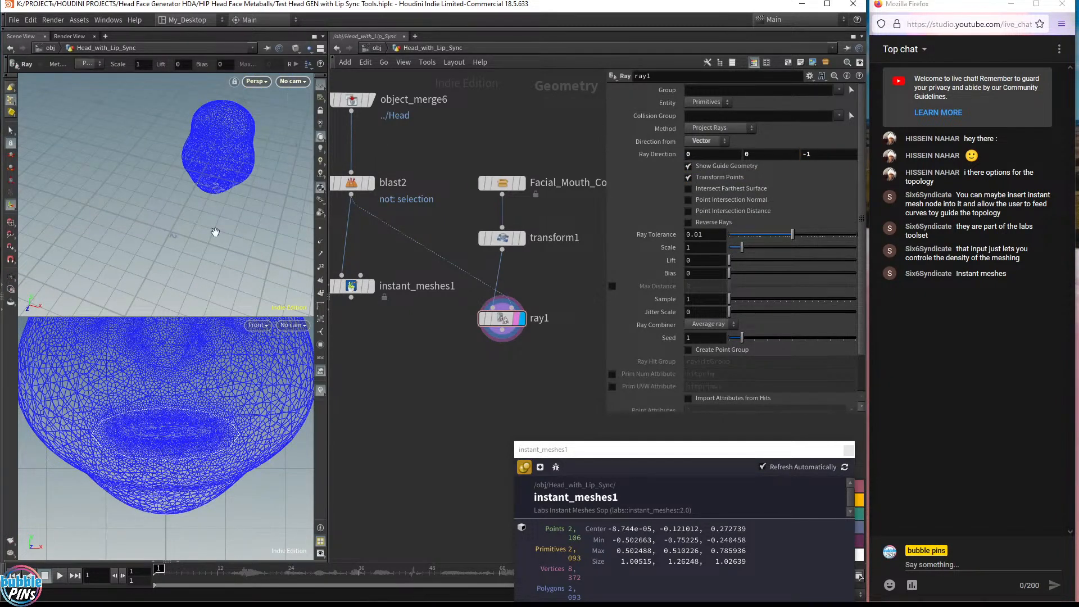
Wire the Ray node's output into the Instant Meshes node as its guide curve input
left_click_drag(215, 232, 234, 162, "alt")
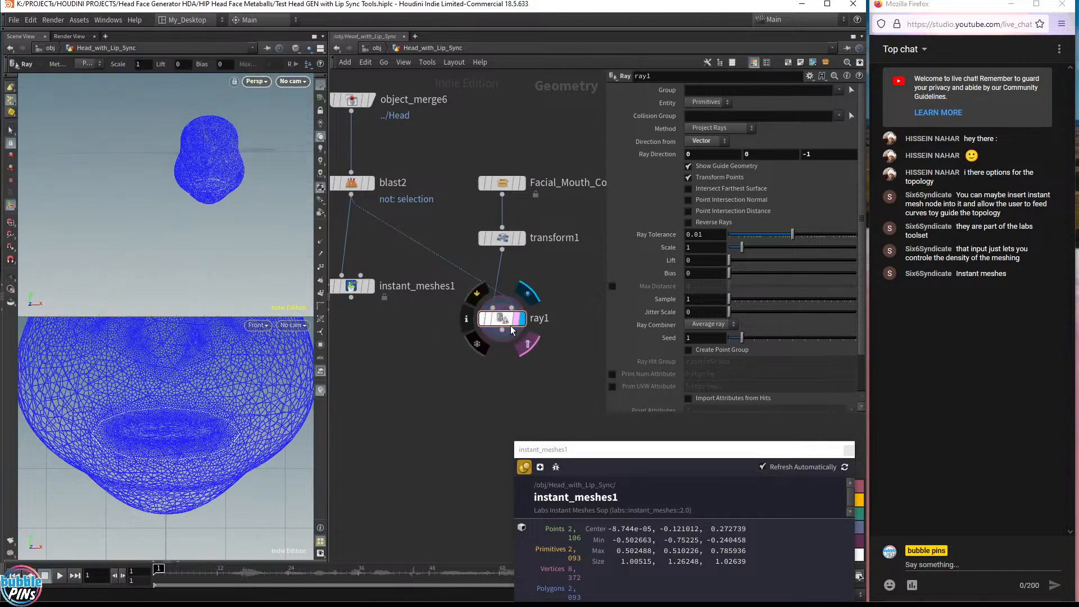
left_click_drag(503, 331, 365, 404)
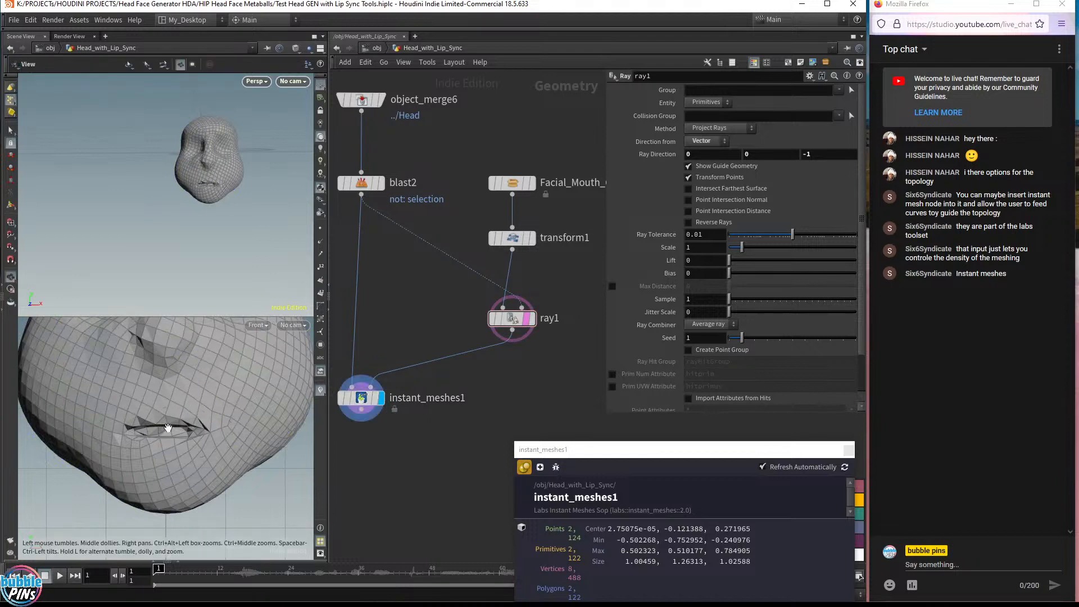
Template the blast head and enlarge the mouth ring to about 0.26, 0.54, 0.48 scale
left_click_drag(236, 200, 246, 183, "alt")
middle_click_drag(246, 183, 286, 172, "alt")
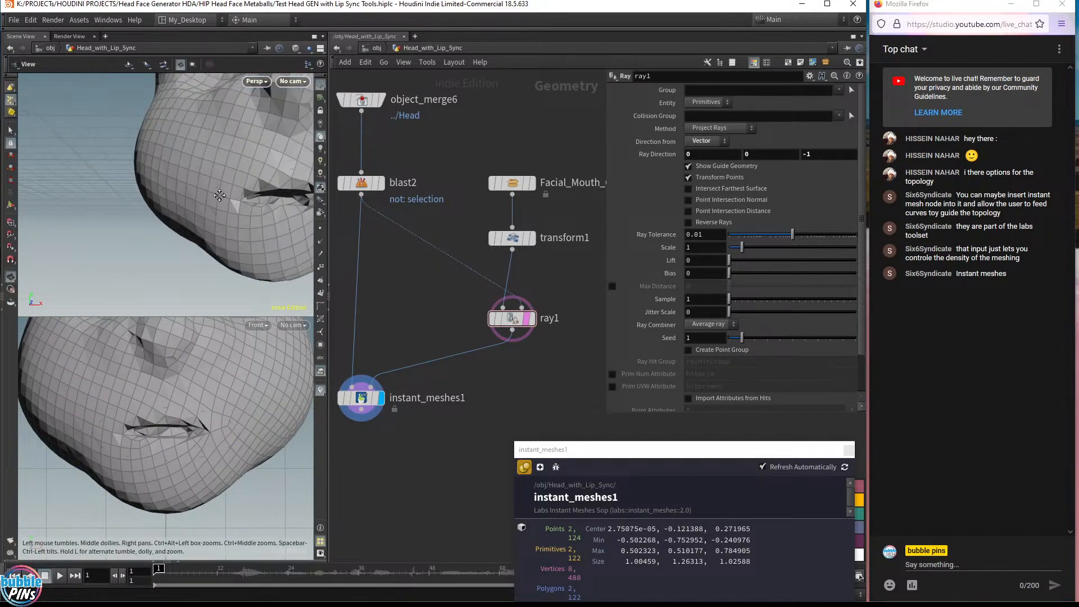
right_click_drag(285, 171, 185, 192, "alt")
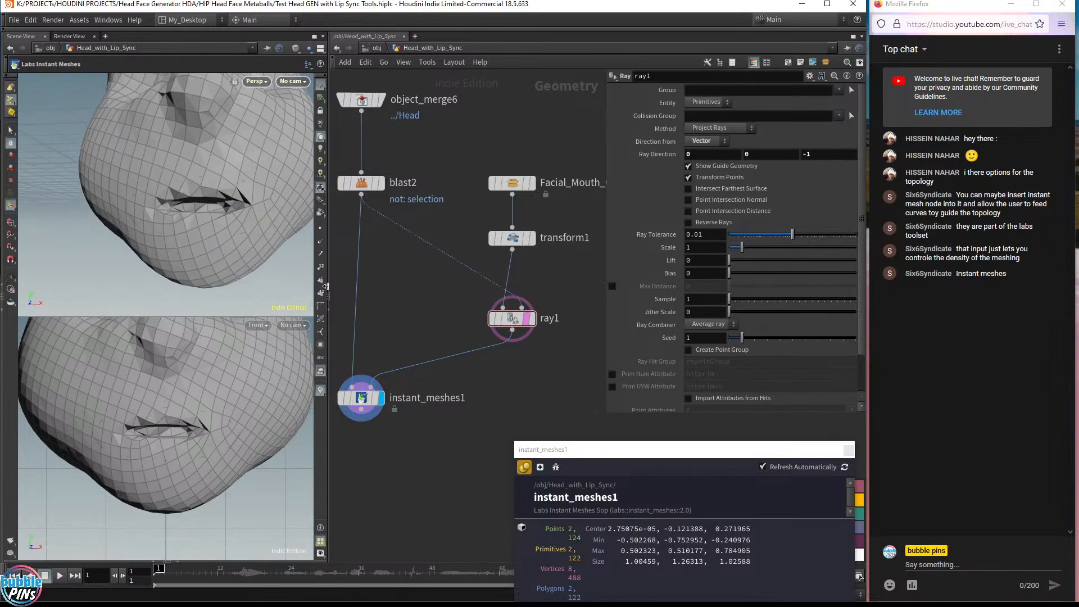
mouse_move(186, 192)
left_mouse_down("alt")
mouse_move(200, 217)
mouse_move(241, 171)
mouse_move(194, 192)
left_mouse_up("alt")
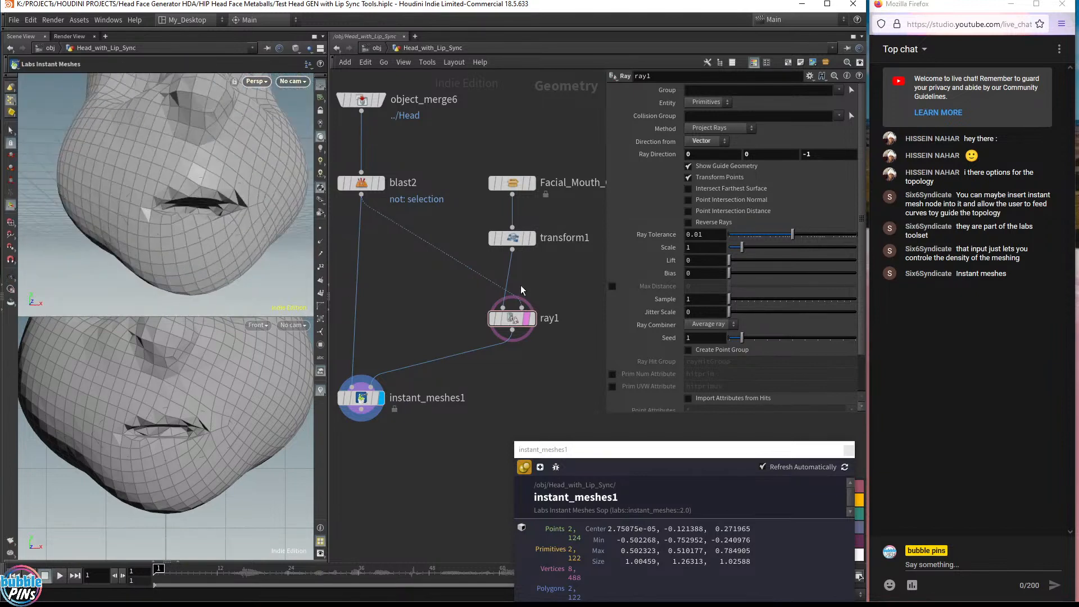
left_click(531, 238)
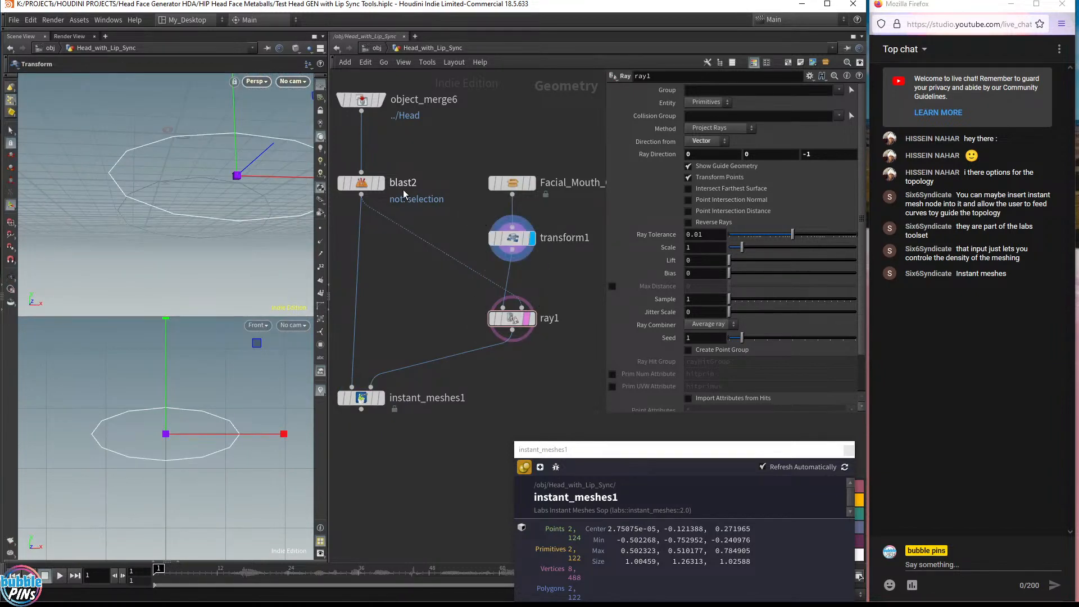
left_click(375, 183)
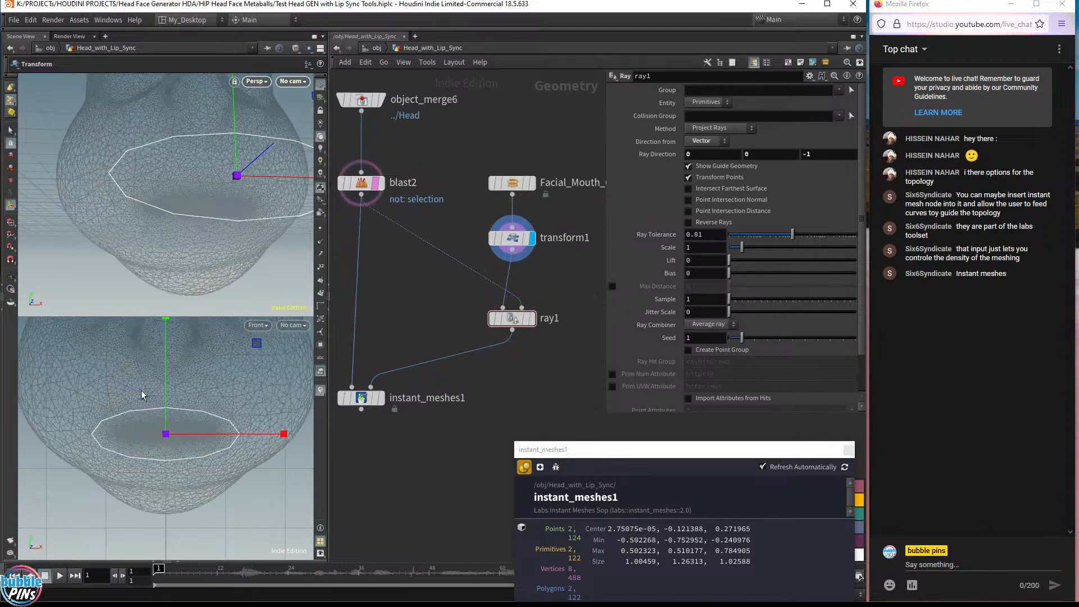
middle_click_drag(238, 177, 274, 131)
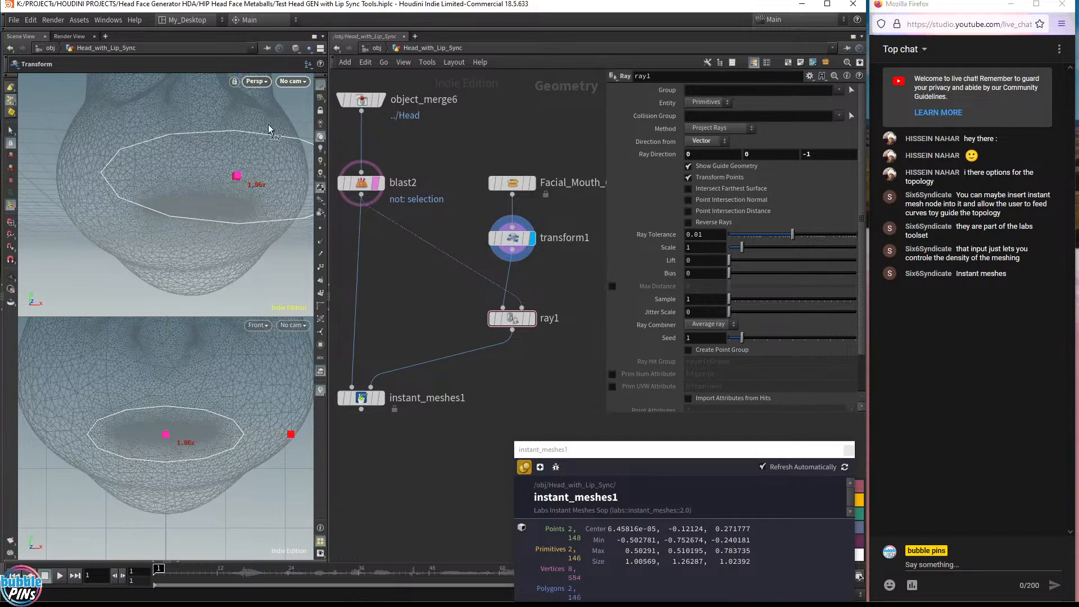
Display the Instant Meshes result and then the Ray output to inspect the projected ring
left_click(381, 397)
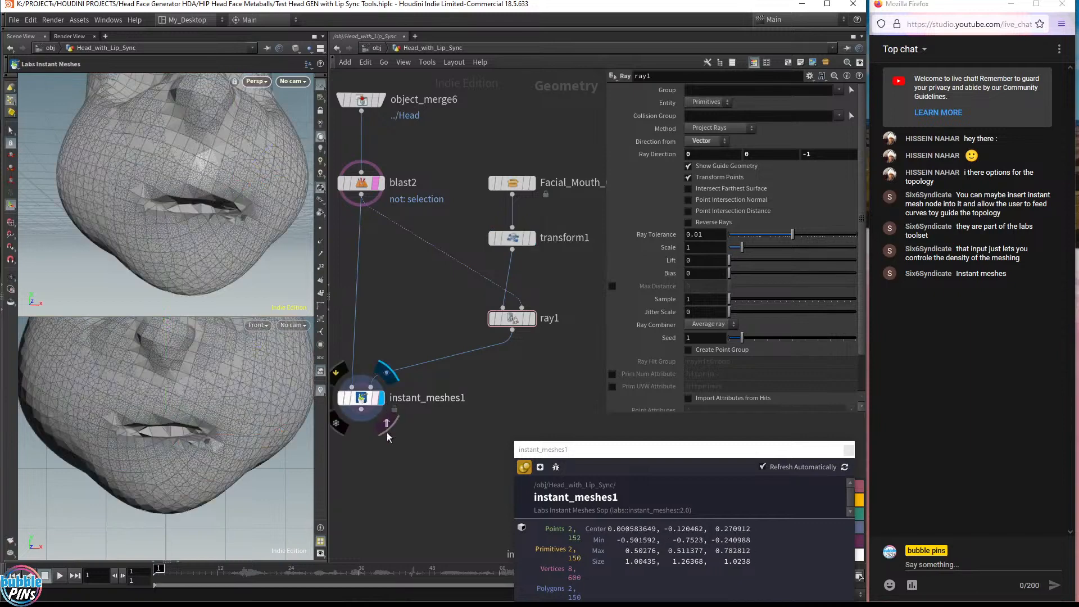
left_click(502, 316)
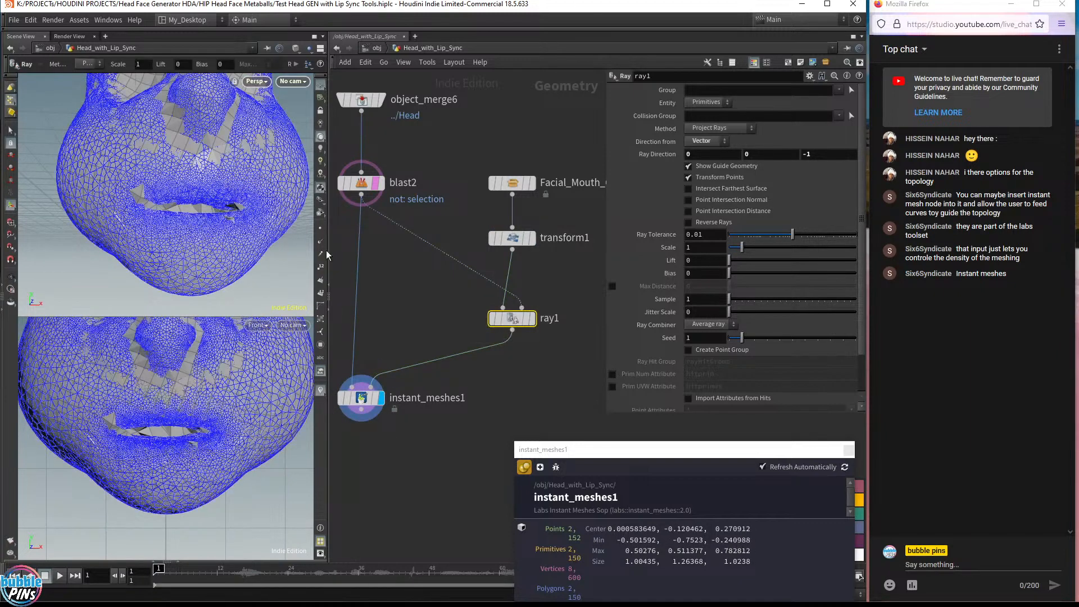
left_click(531, 318)
mouse_move(377, 408)
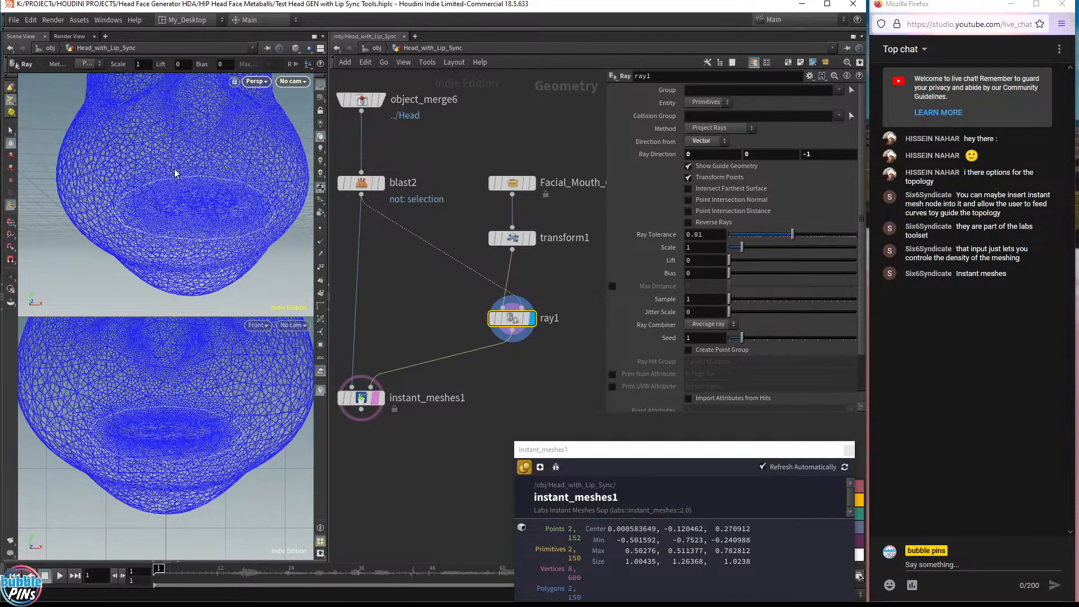
key("Escape")
mouse_move(217, 199)
left_mouse_down()
mouse_move(193, 185)
mouse_move(216, 200)
left_mouse_up()
key("Return")
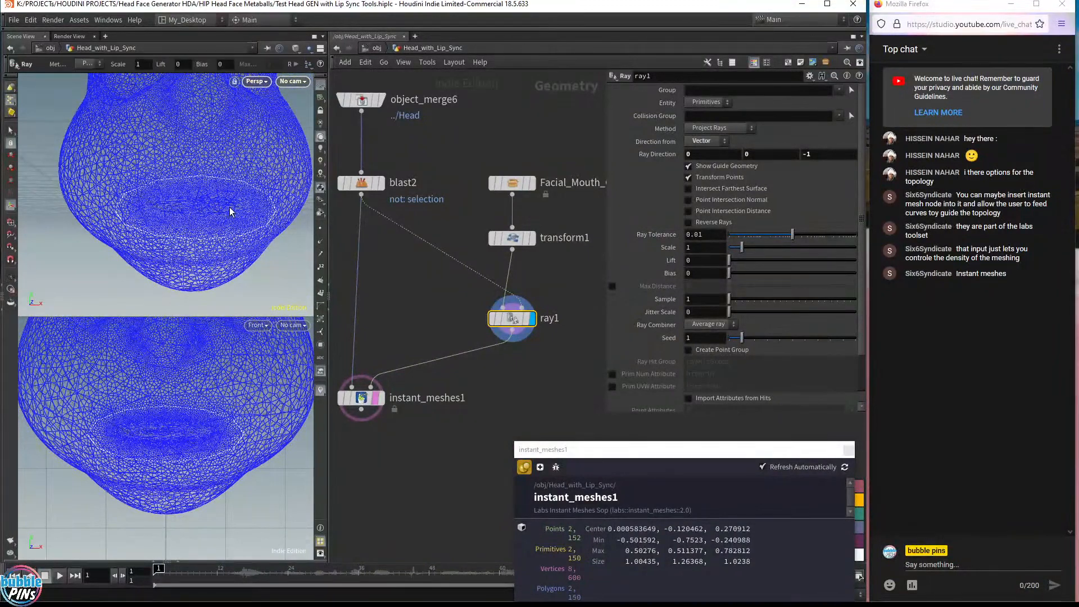
Shrink the mouth ring to about 0.25, 0.51, 0.45 scale
left_click(530, 241)
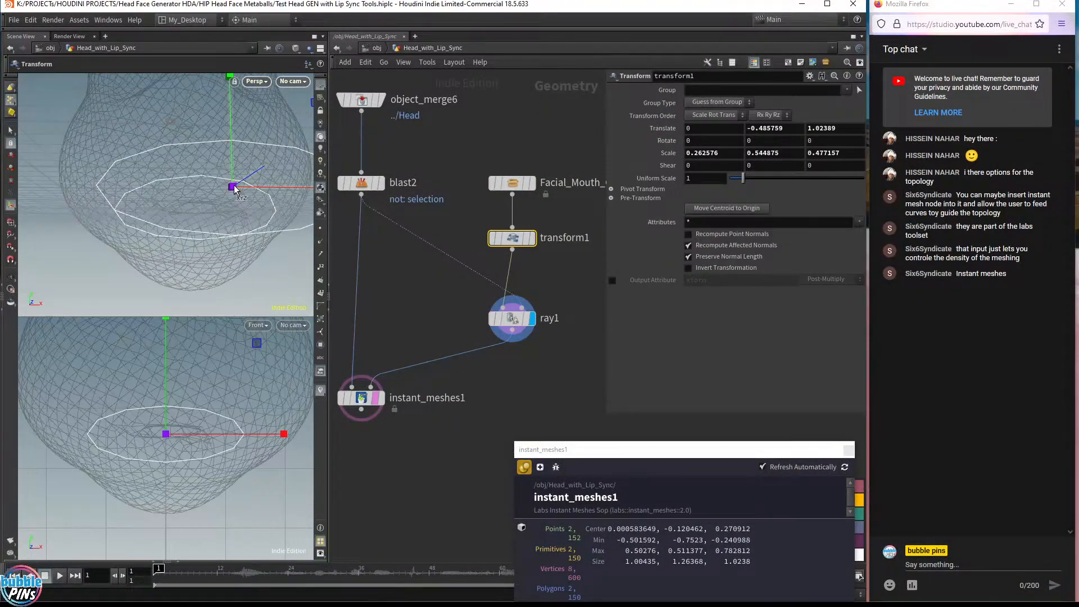
left_click_drag(233, 186, 214, 243)
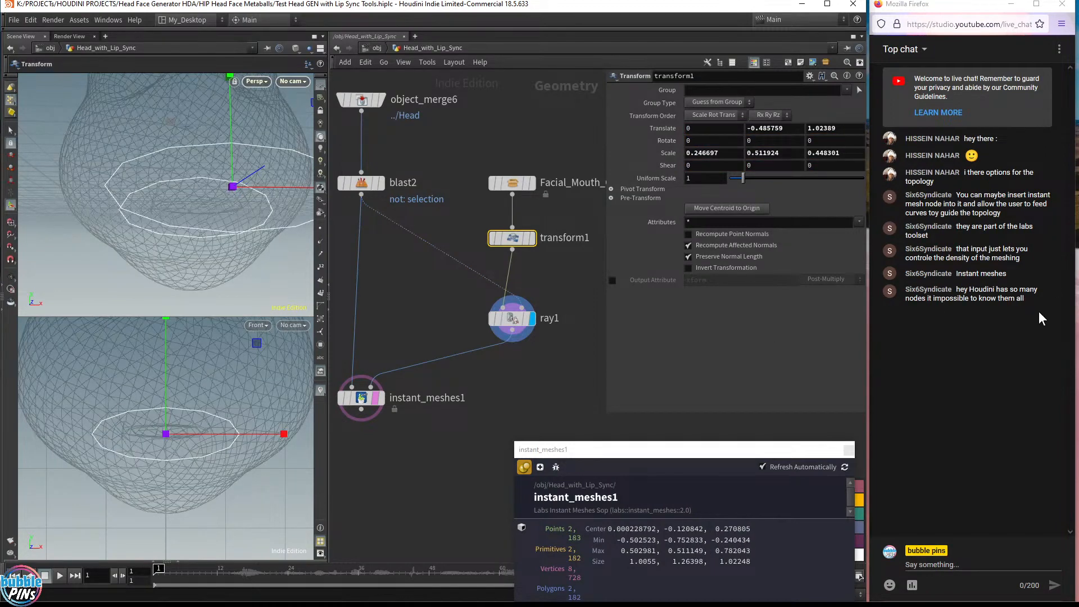
Display the Instant Meshes result and orbit around the mouth to inspect the retopology
left_click_drag(1026, 301, 961, 289)
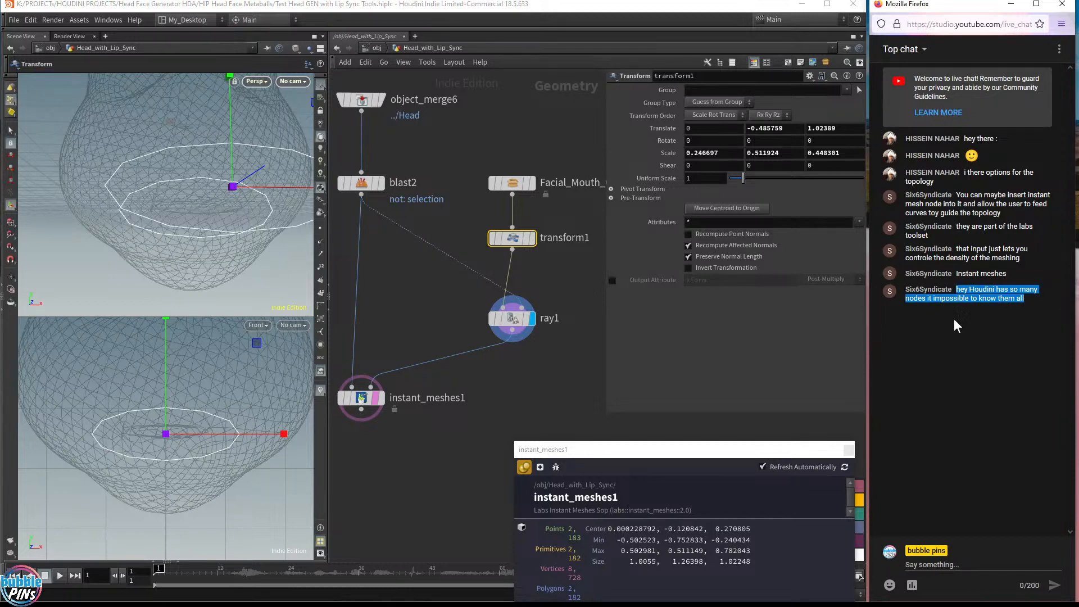
left_click(371, 303)
left_click(381, 397)
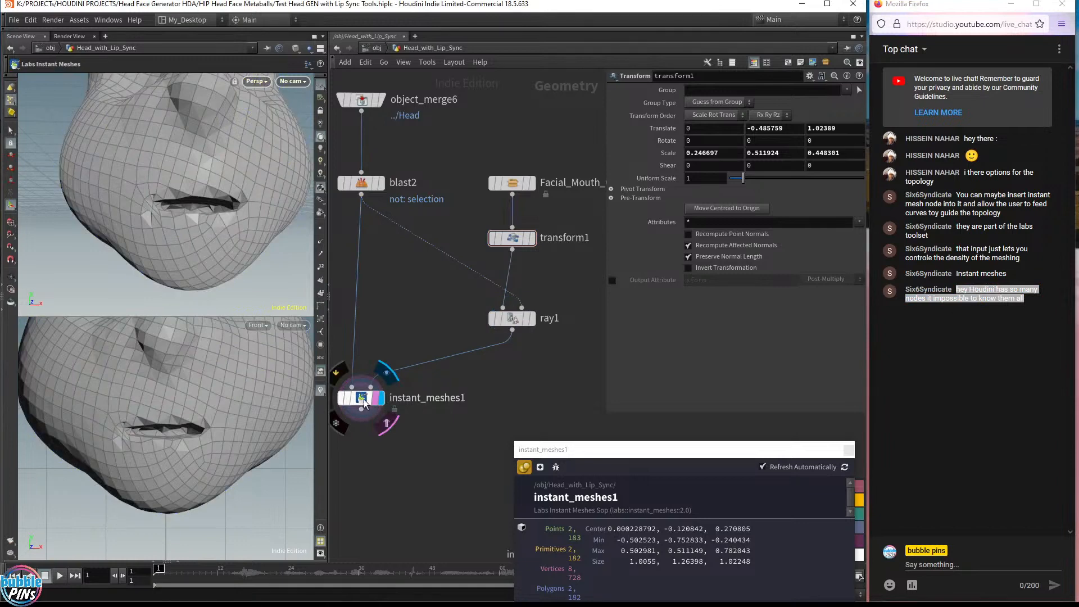
left_click(362, 399)
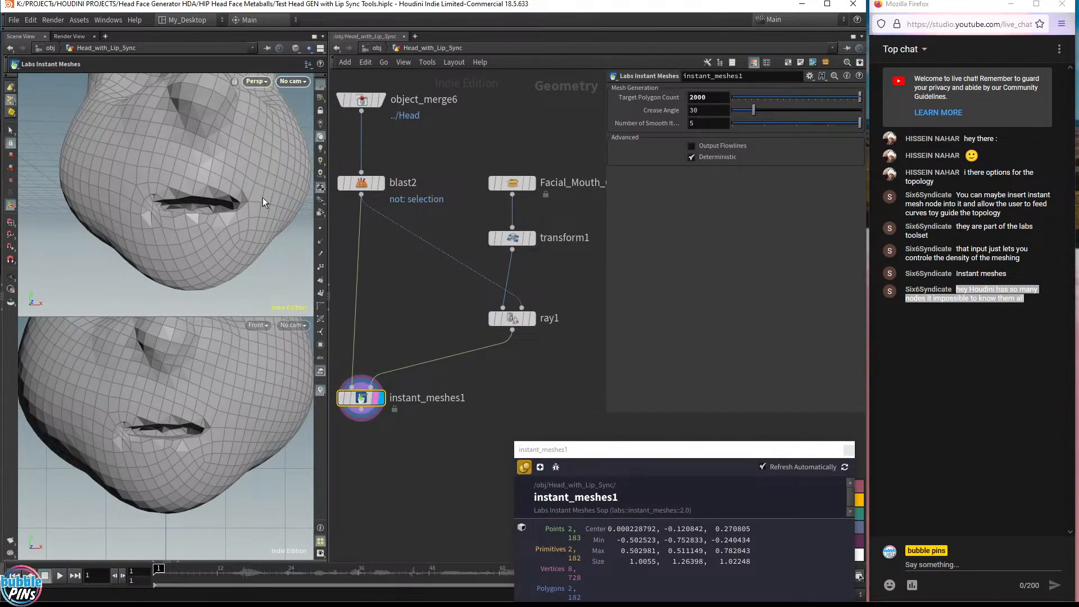
key("Escape")
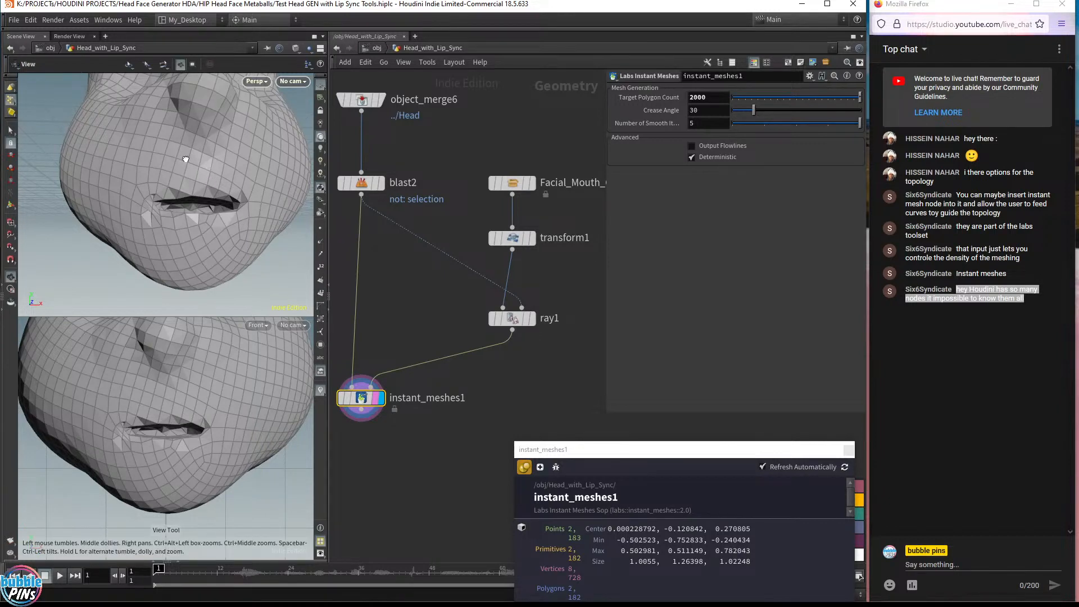
left_click_drag(210, 171, 181, 177)
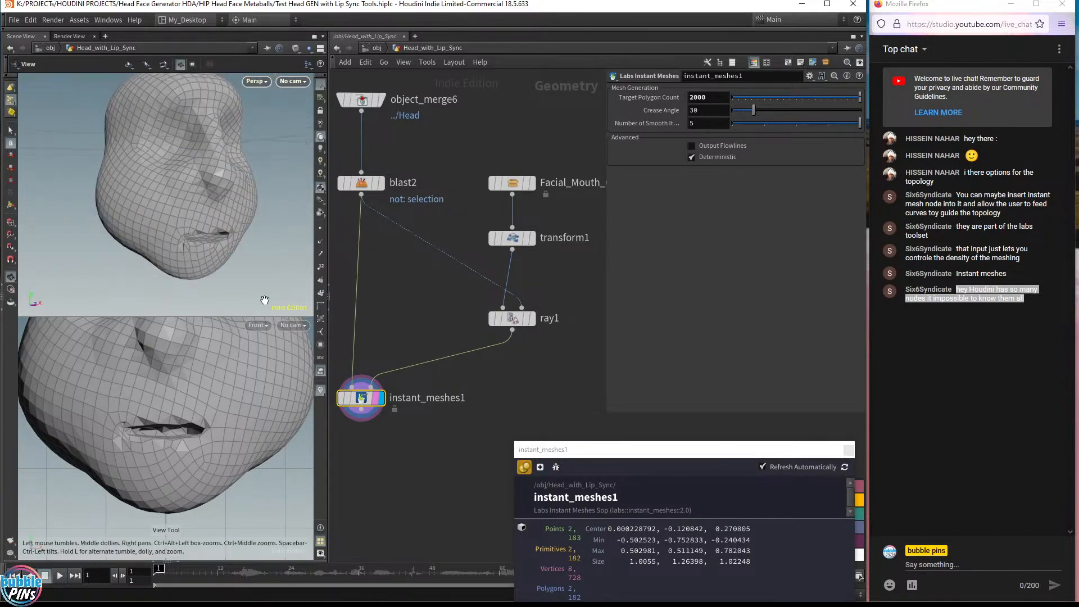
Compare the original merged head with the Instant Meshes result around the mouth
left_click(381, 101)
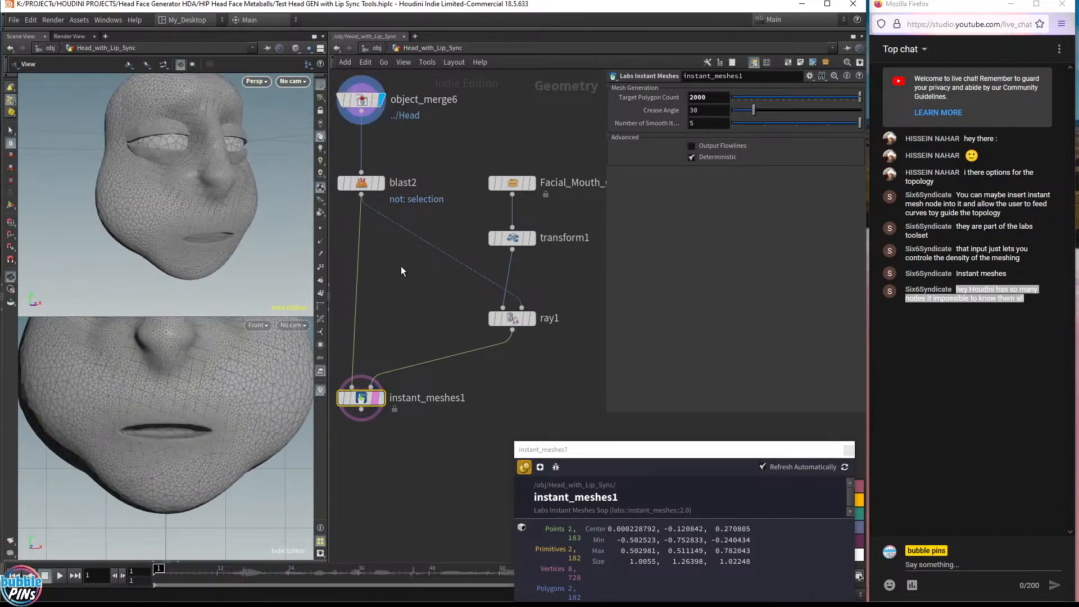
scroll(205, 217, "down", 3)
mouse_move(205, 218)
middle_mouse_down()
mouse_move(266, 209)
mouse_move(233, 234)
mouse_move(219, 228)
middle_mouse_up()
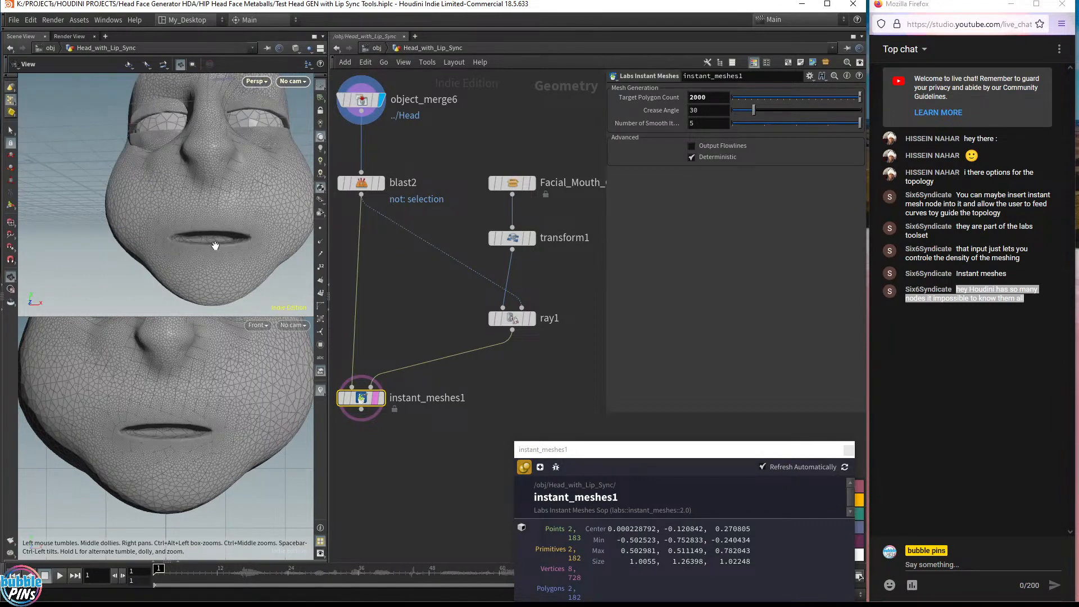
left_click_drag(215, 246, 200, 188)
left_click_drag(229, 242, 269, 216)
left_click(382, 398)
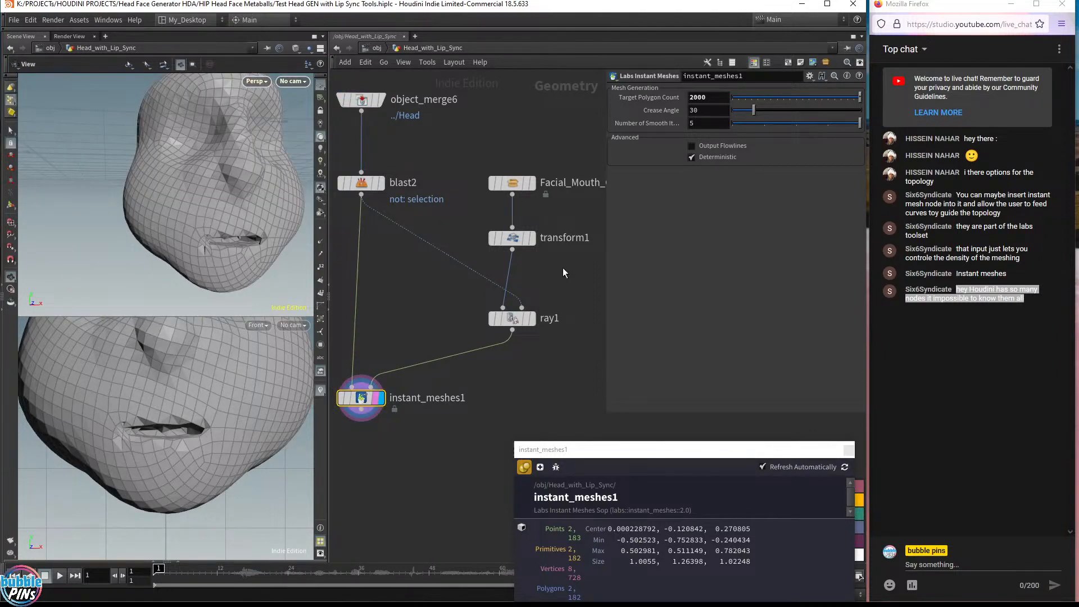
left_click_drag(265, 244, 186, 218)
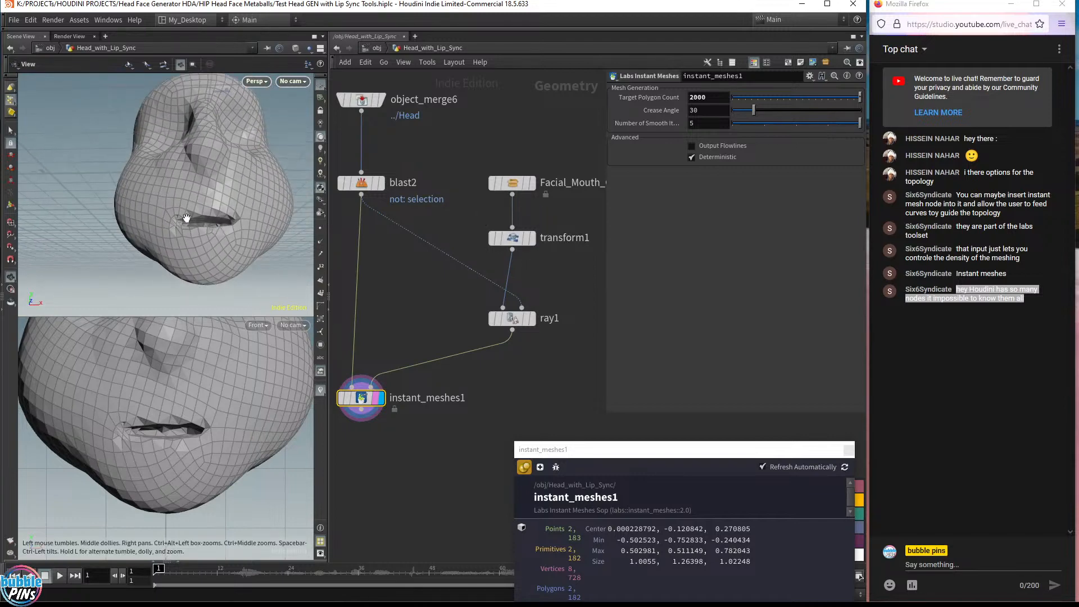
Rearrange the network, moving the Ray node below the transform node
left_click(532, 318)
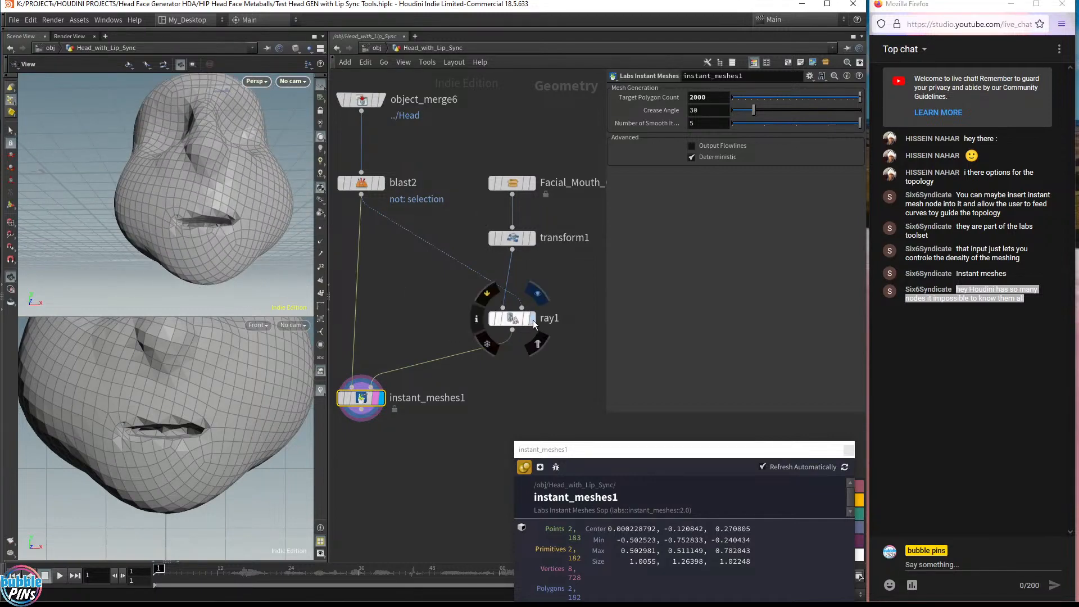
middle_click_drag(547, 380, 539, 343)
scroll(541, 275, "down", 1)
left_click_drag(540, 346, 464, 190)
left_click_drag(478, 309, 485, 204)
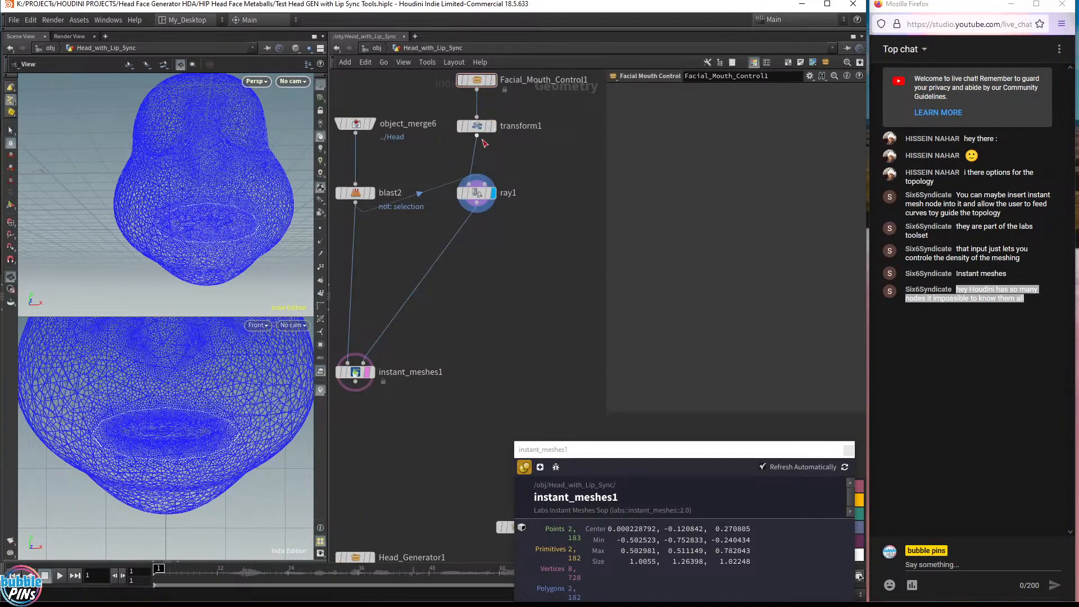
left_click_drag(471, 203, 472, 241)
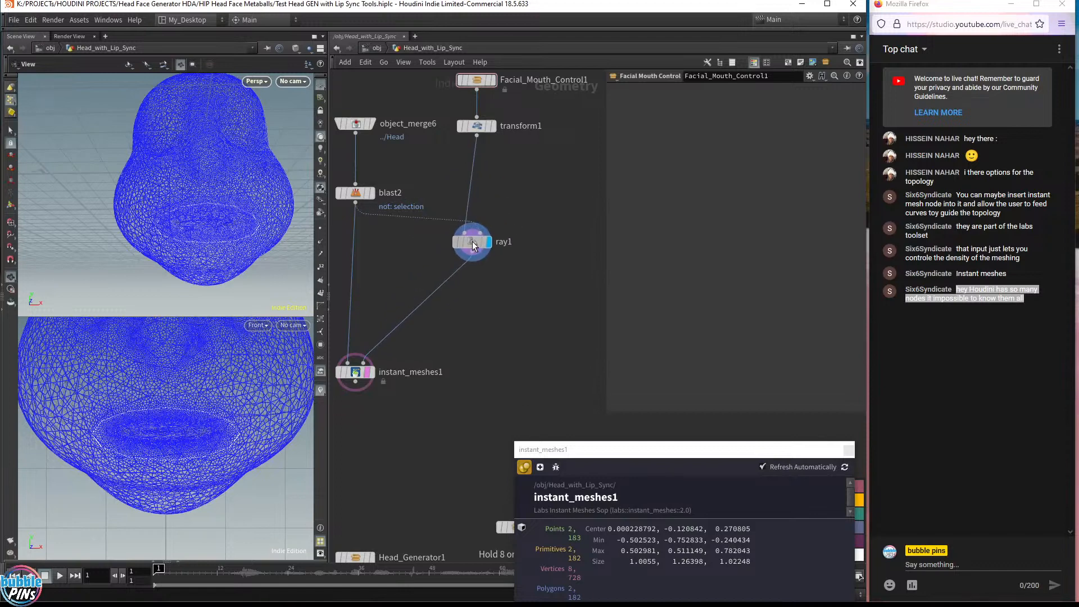
Add a second Transform node fed by the mouth ring's transform1 node
left_click(476, 139)
key("Tab")
type("tran")
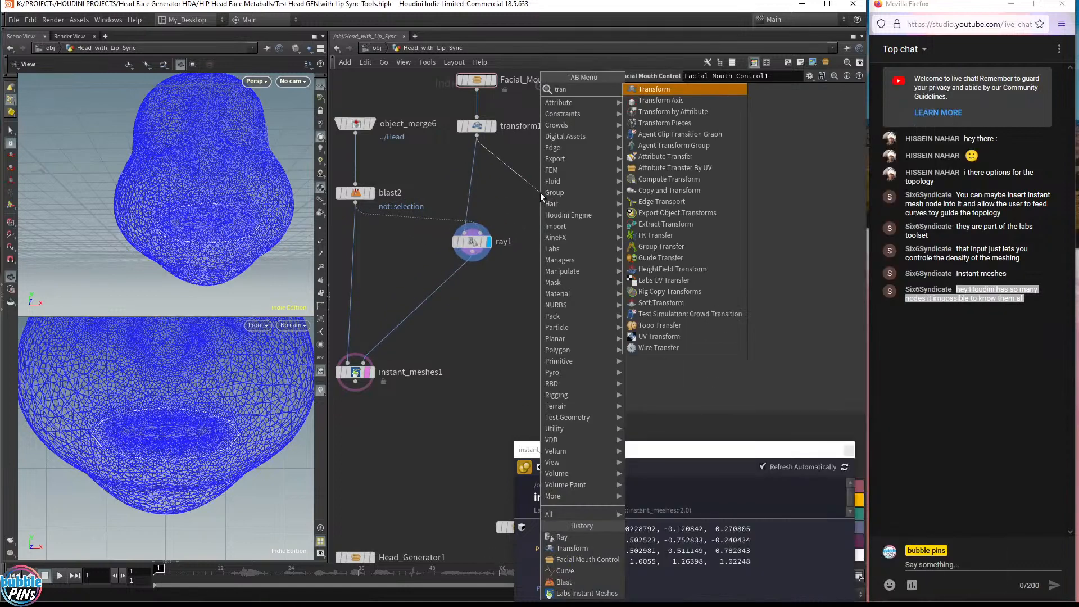
key("Return")
left_click_drag(541, 194, 560, 243)
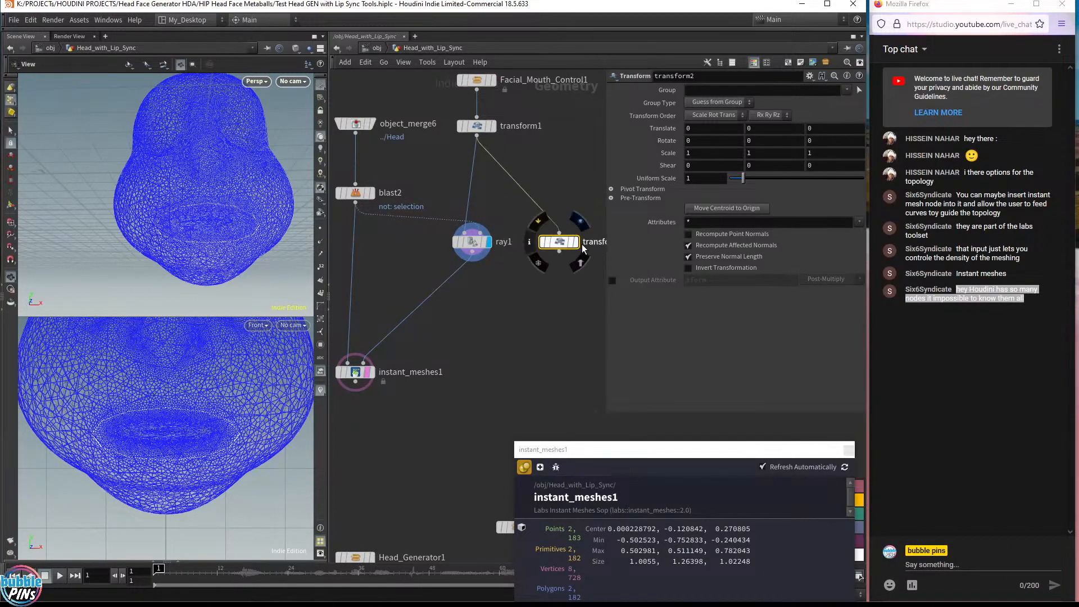
left_click(577, 243)
Set the new transform's pivot translate to $CEX, $CEY and $CEZ so it scales about the ring's centre
left_click_drag(220, 202, 194, 213)
scroll(231, 393, "down", 5)
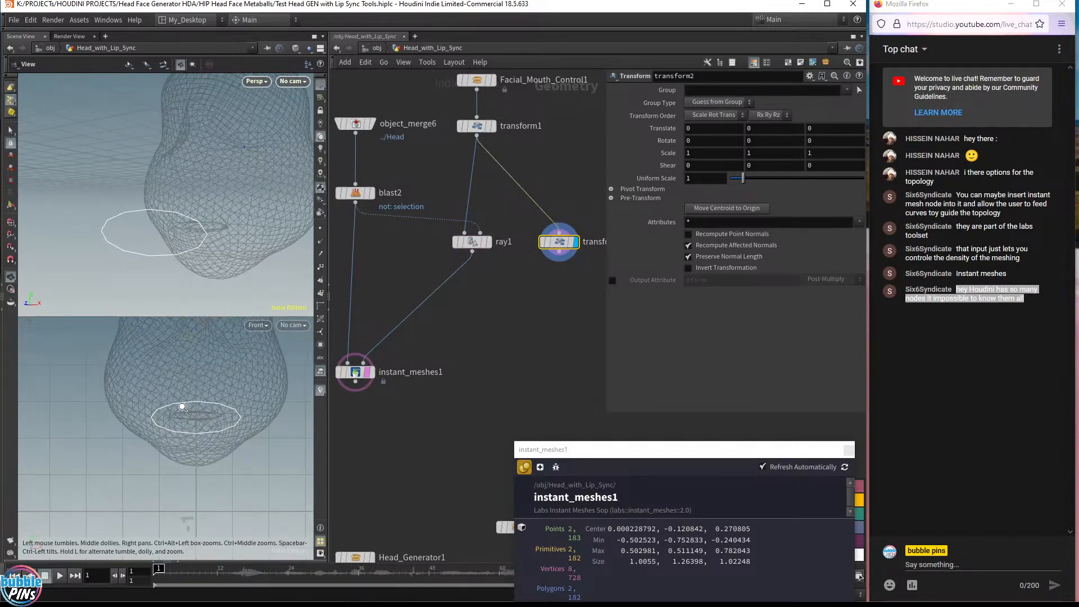
key("Return")
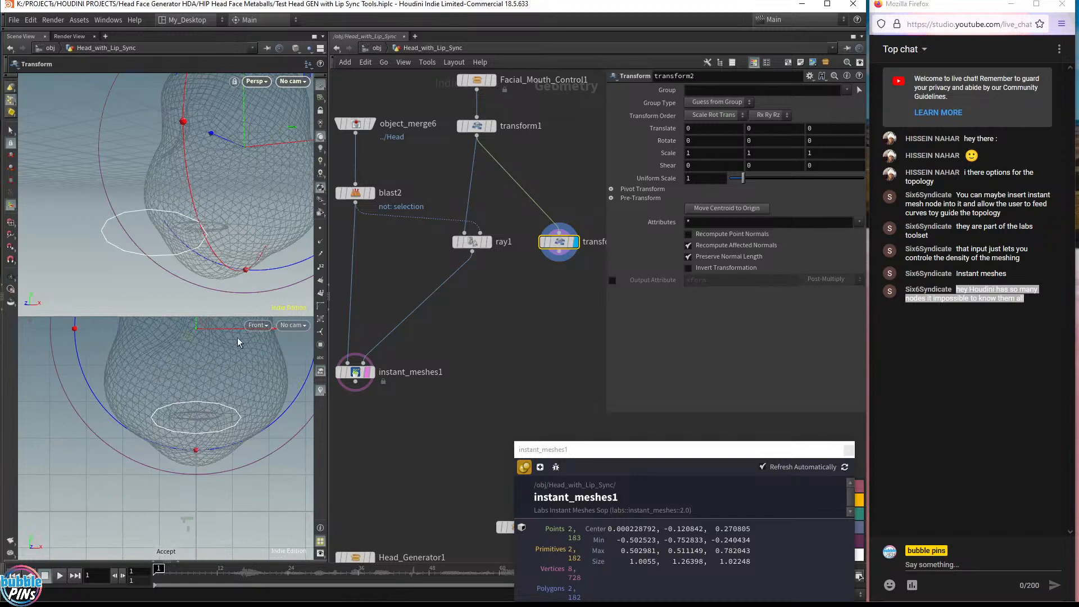
left_click(648, 194)
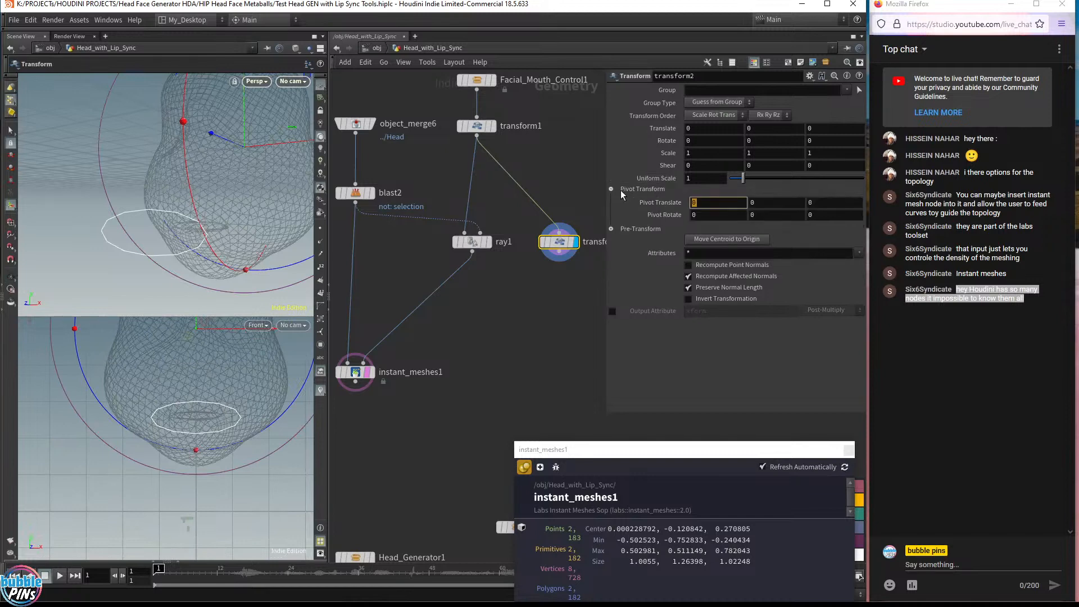
type("$CEX")
key("Tab")
type("$CEY")
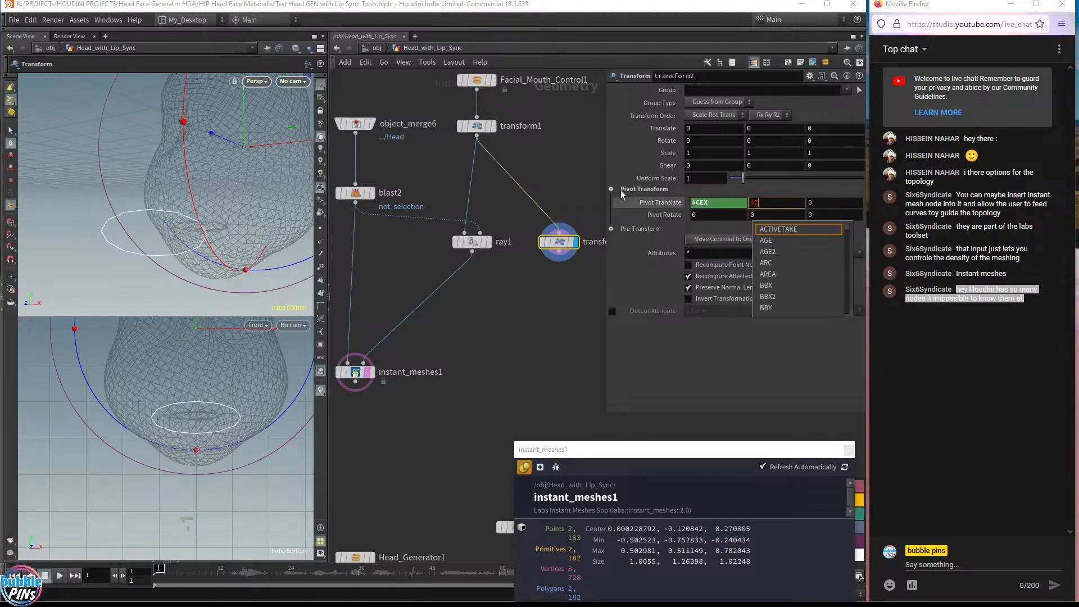
key("Tab")
type("$CEZ")
key("Return")
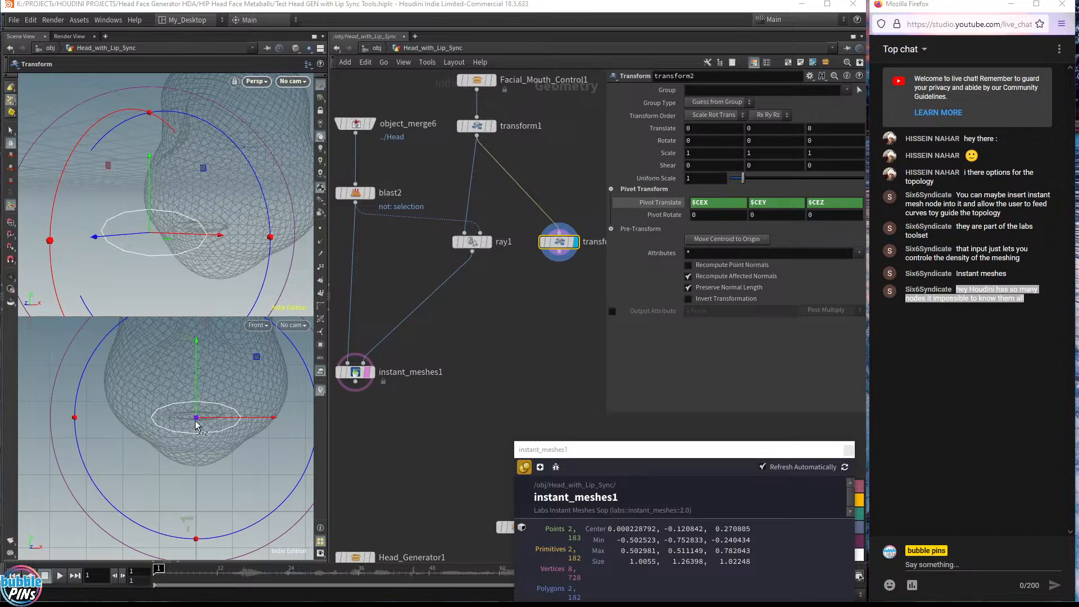
Scale the mouth ring uniformly to about 1.53 with the scale handle, undoing an accidental move first
left_click_drag(195, 419, 191, 426)
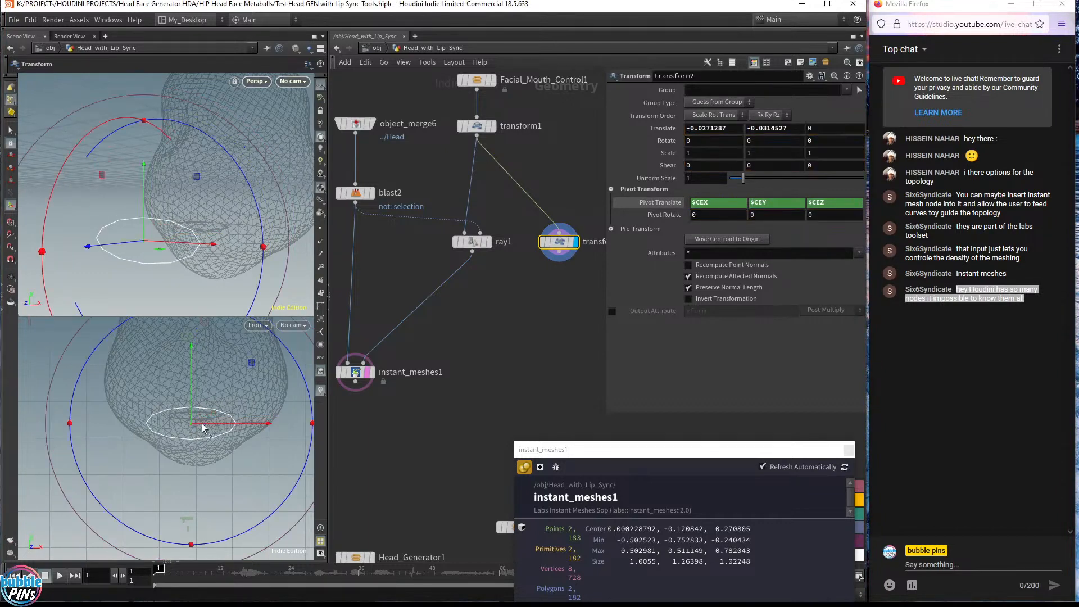
key("ctrl+z")
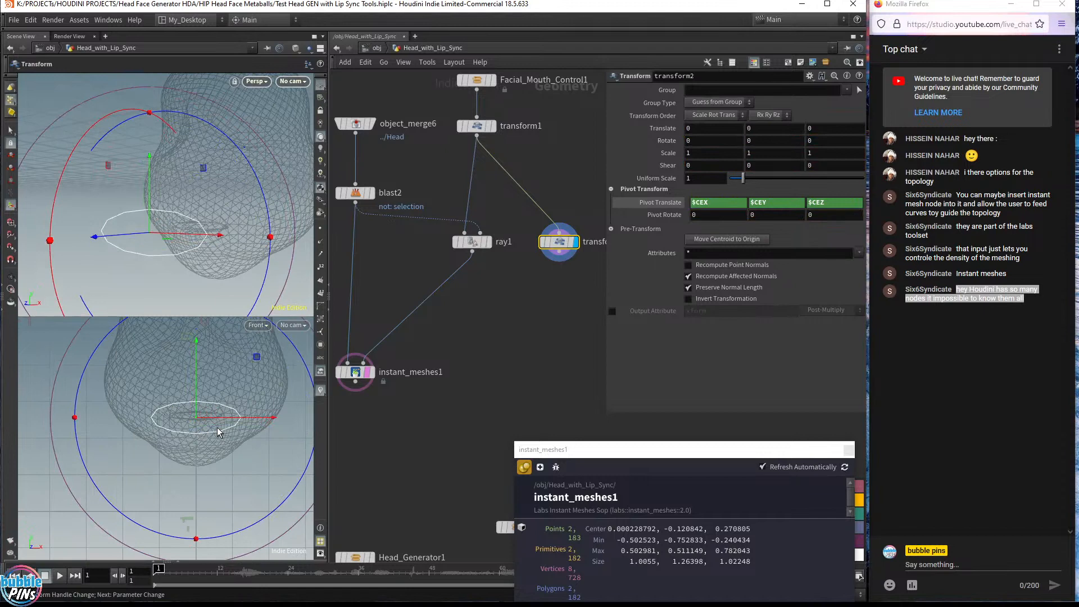
key("e")
left_click_drag(196, 418, 289, 365)
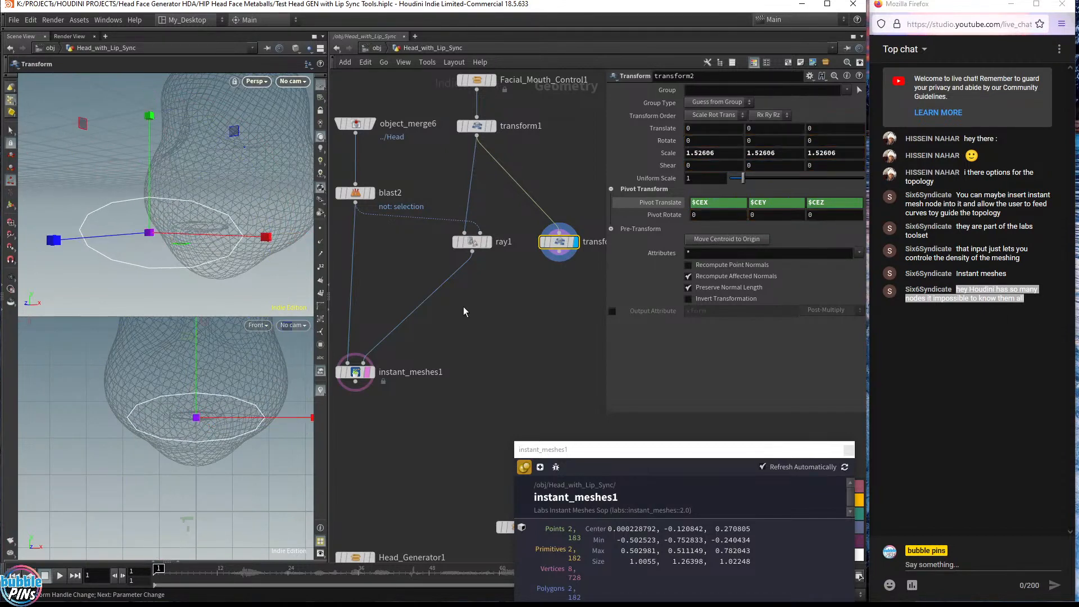
Create a second Ray node projecting the enlarged ring from transform2 onto the blasted head
left_click(563, 283)
left_click(523, 325)
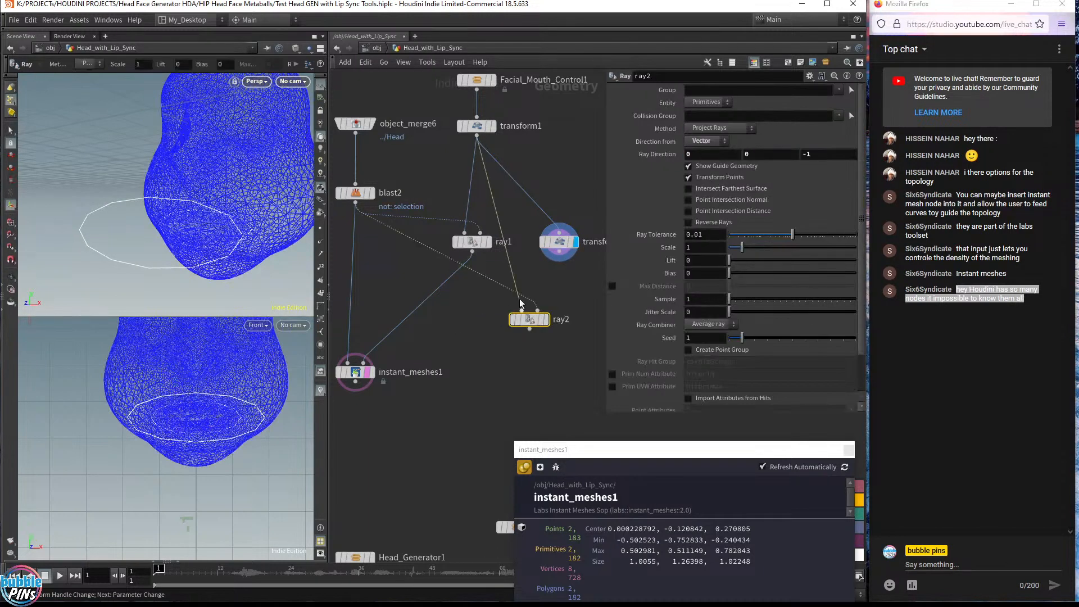
left_click_drag(563, 254, 540, 309)
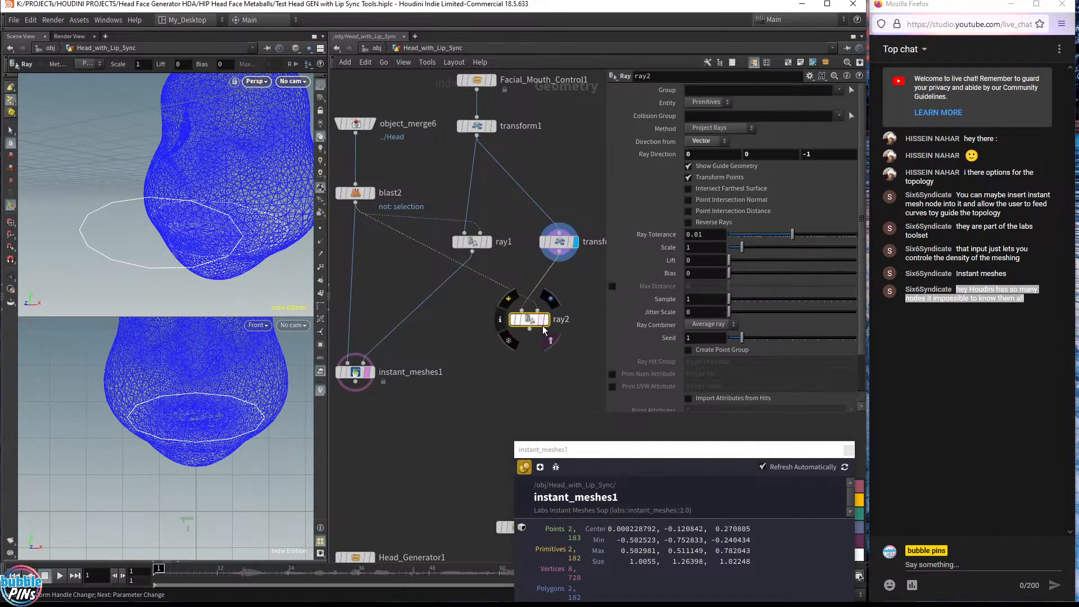
left_click(547, 320)
left_click_drag(526, 326, 557, 305)
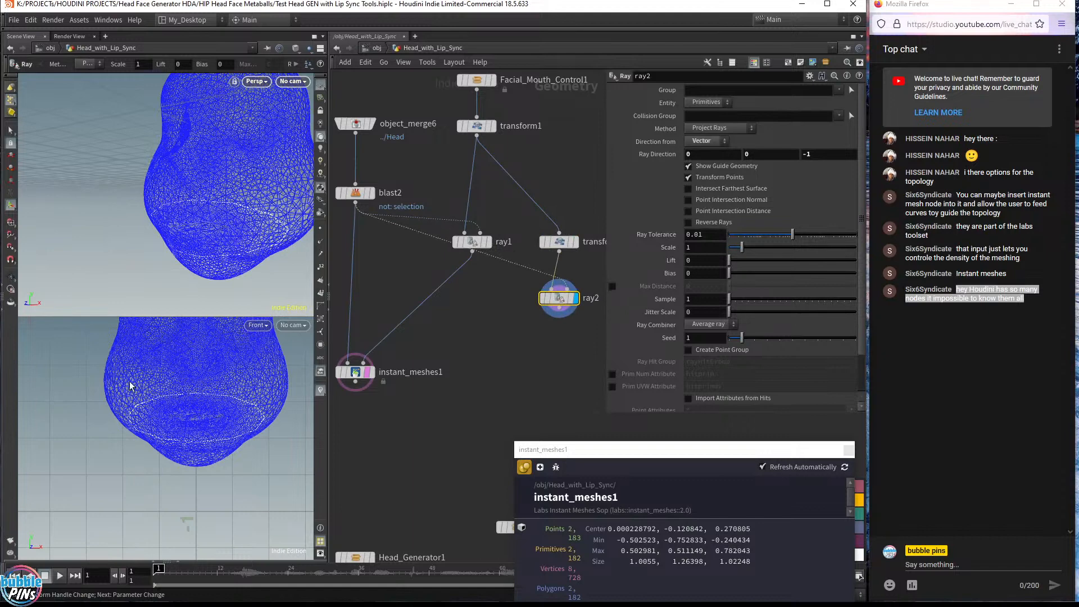
left_click(574, 242)
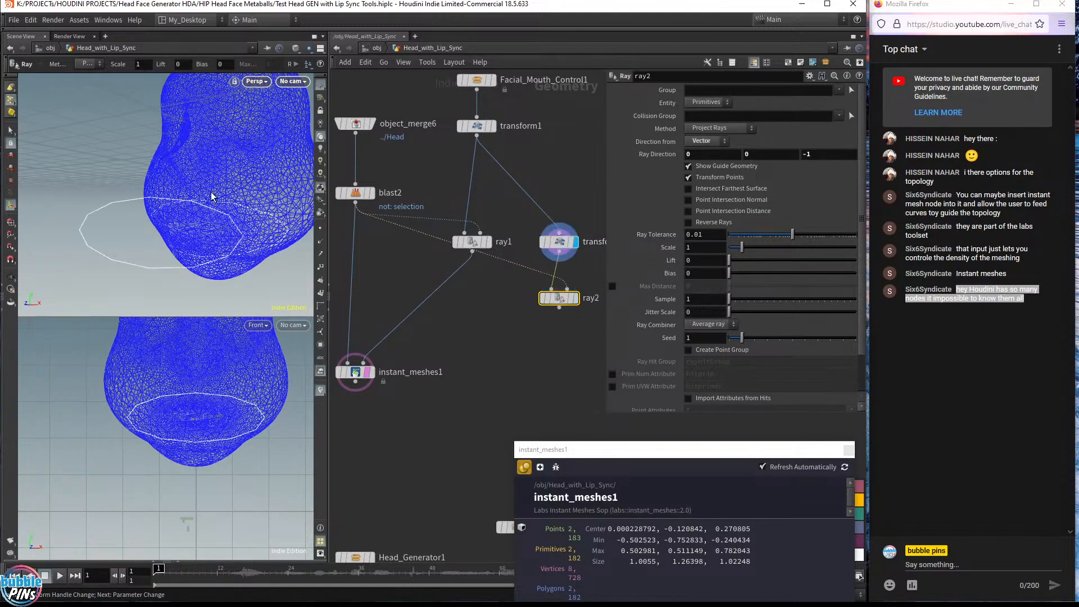
Display the second Ray node and inspect the projected larger ring on the head
key("Escape")
left_click_drag(229, 187, 180, 225)
scroll(176, 231, "down", 4)
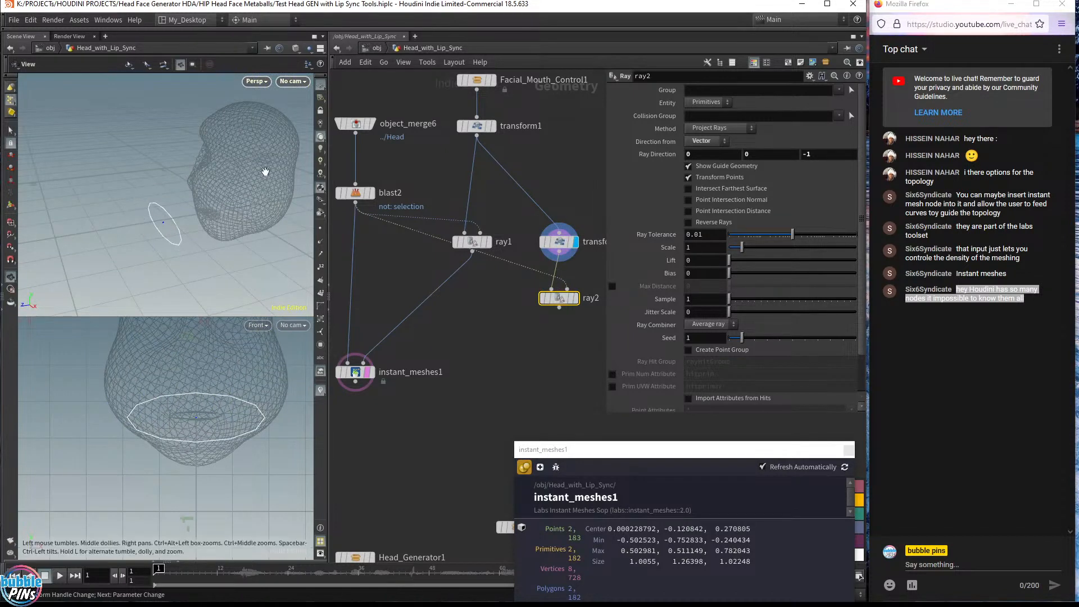
left_click(574, 298)
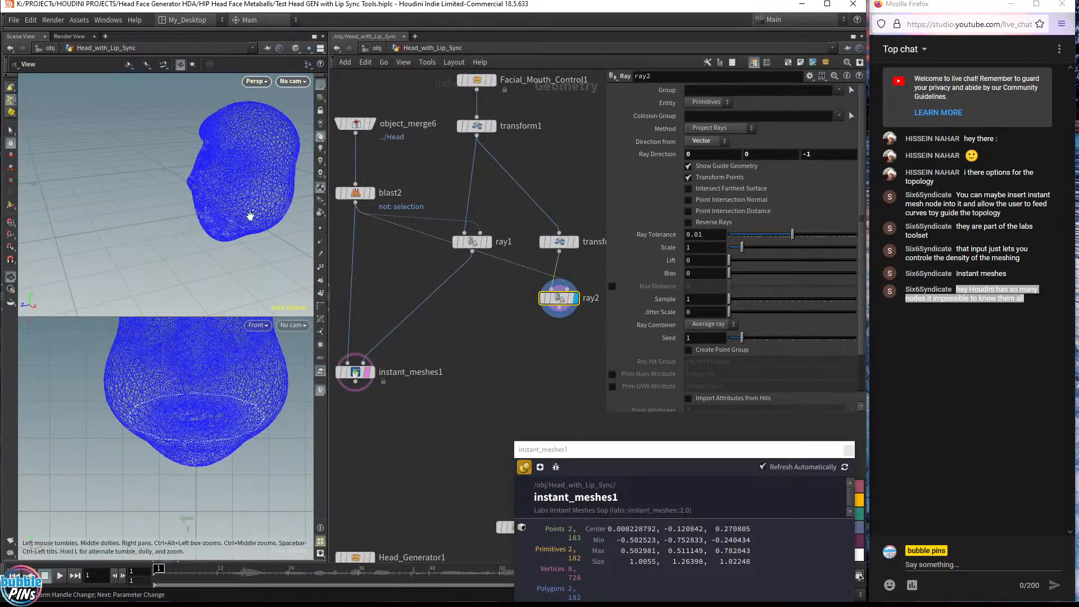
left_click_drag(211, 209, 188, 197)
scroll(264, 221, "up", 5)
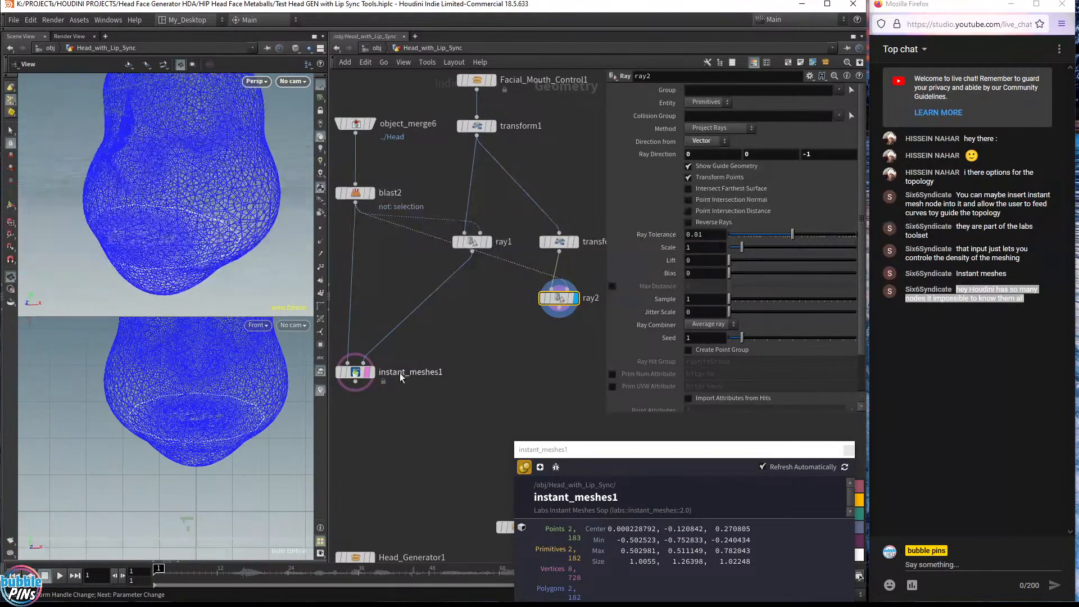
Combine the outputs of ray1 and ray2 with a new Merge node
left_click(487, 320)
key("Tab")
type("merge")
key("Return")
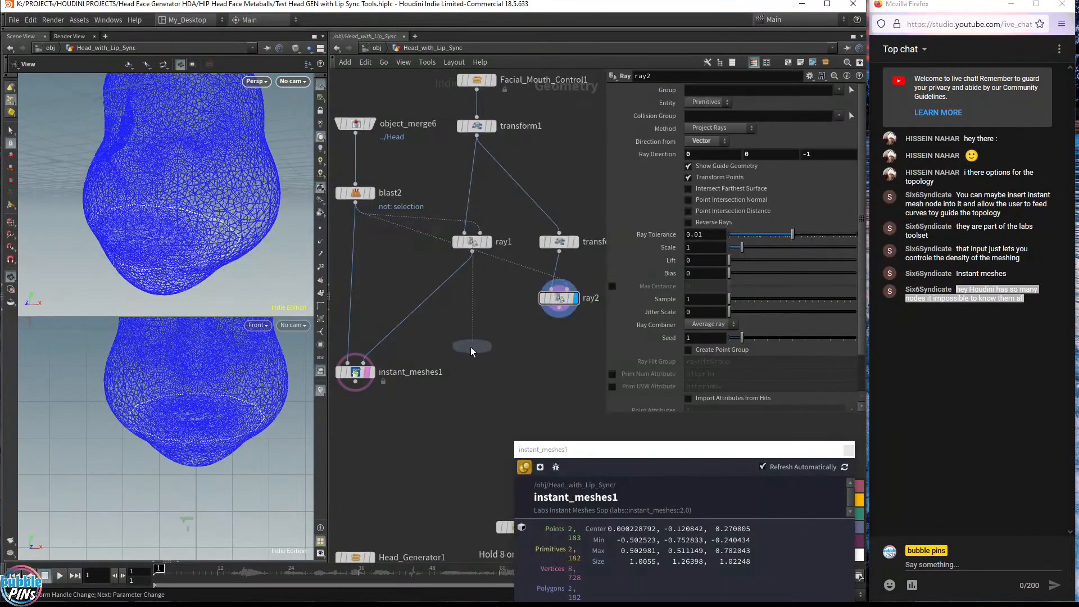
left_click(470, 347)
left_click_drag(476, 260, 472, 336)
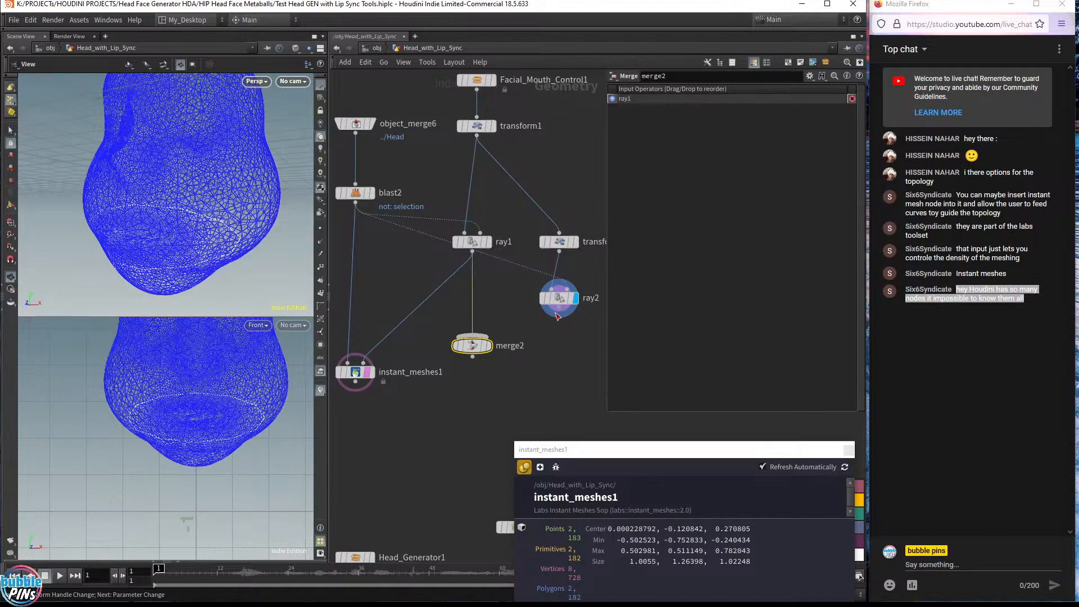
left_click_drag(558, 316, 472, 336)
left_click(488, 345)
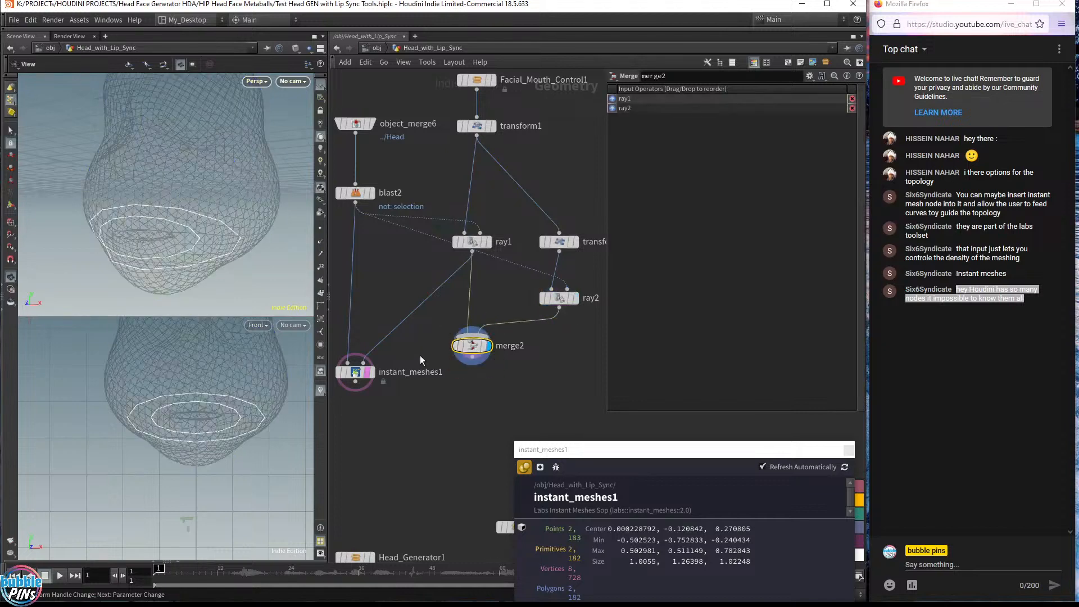
Wire the merged rings into instant_meshes1 as its guide curves and display the result
left_click_drag(356, 372, 357, 407)
left_click_drag(472, 360, 364, 397)
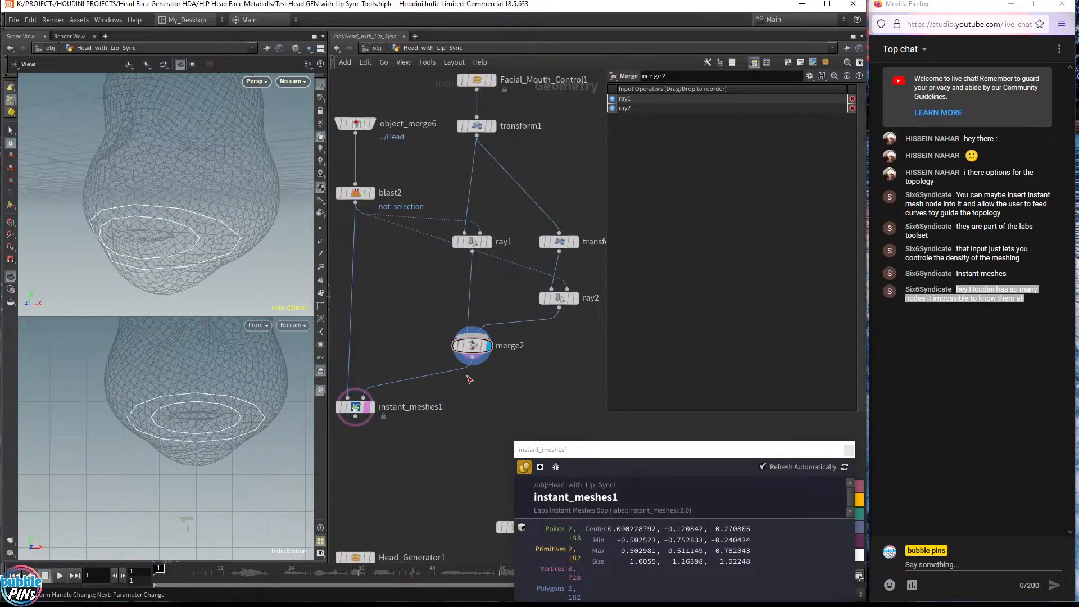
left_click(372, 407)
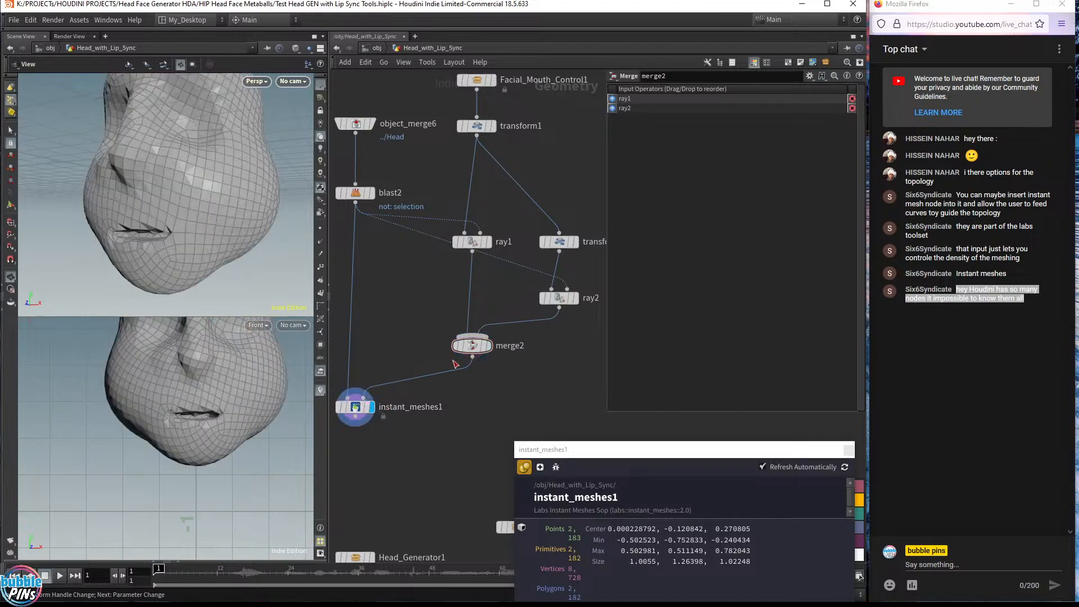
left_click(355, 407)
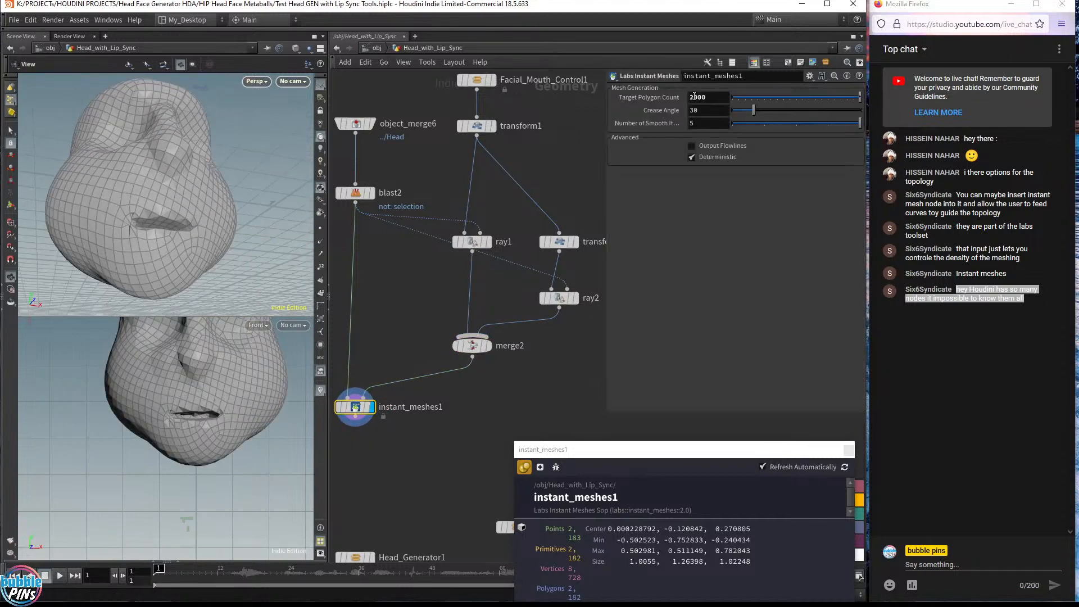
Set the Instant Meshes smoothing iterations to 3 and enable Output Flowlines
left_click(711, 125)
type("6")
key("BackSpace")
type("7")
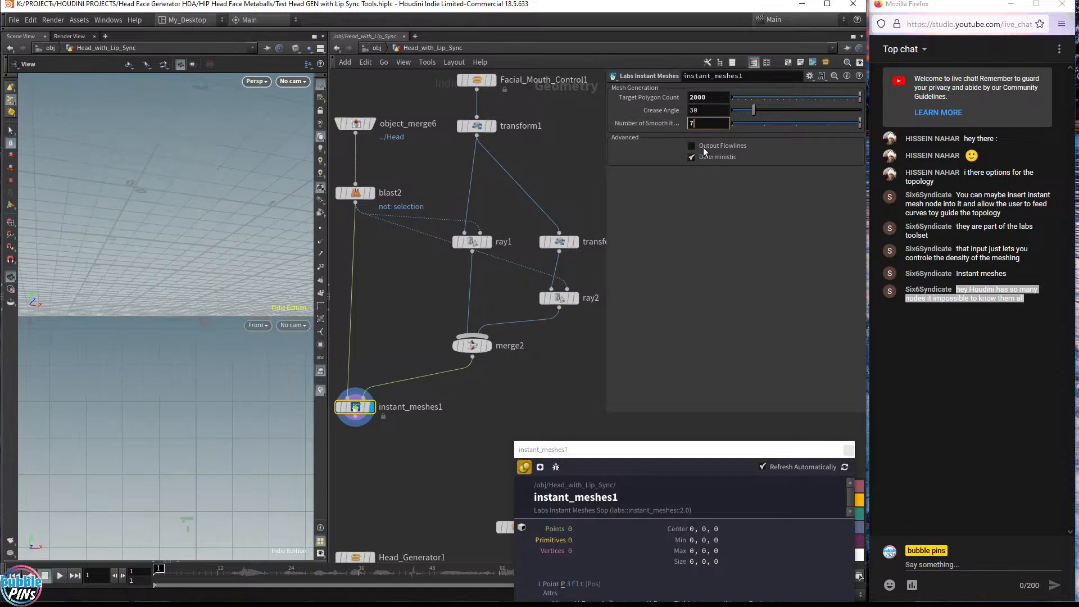
key("BackSpace")
type("3")
left_click(691, 146)
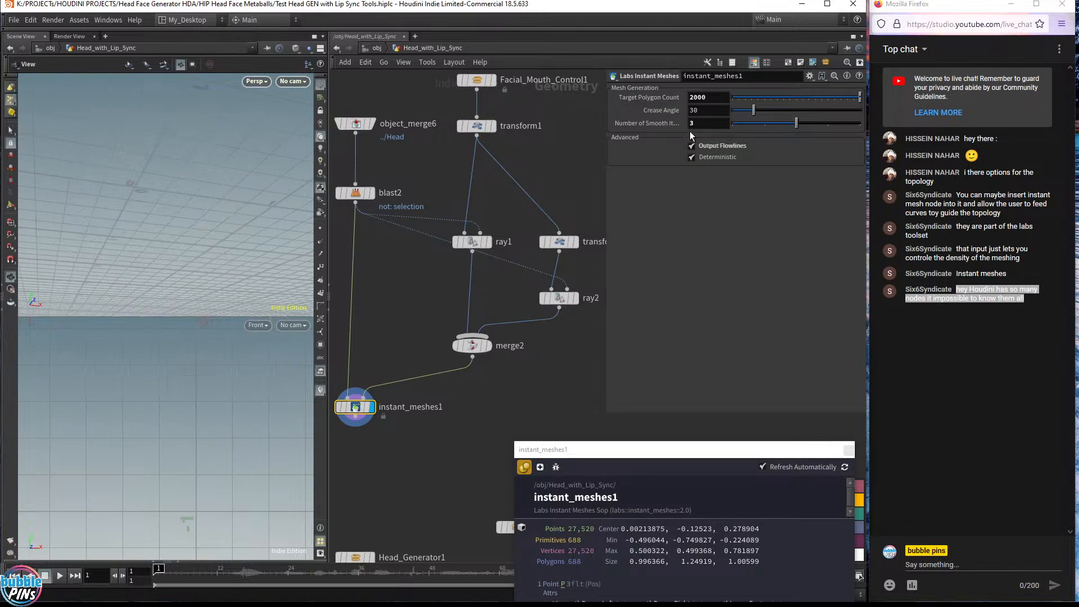
left_click(707, 124)
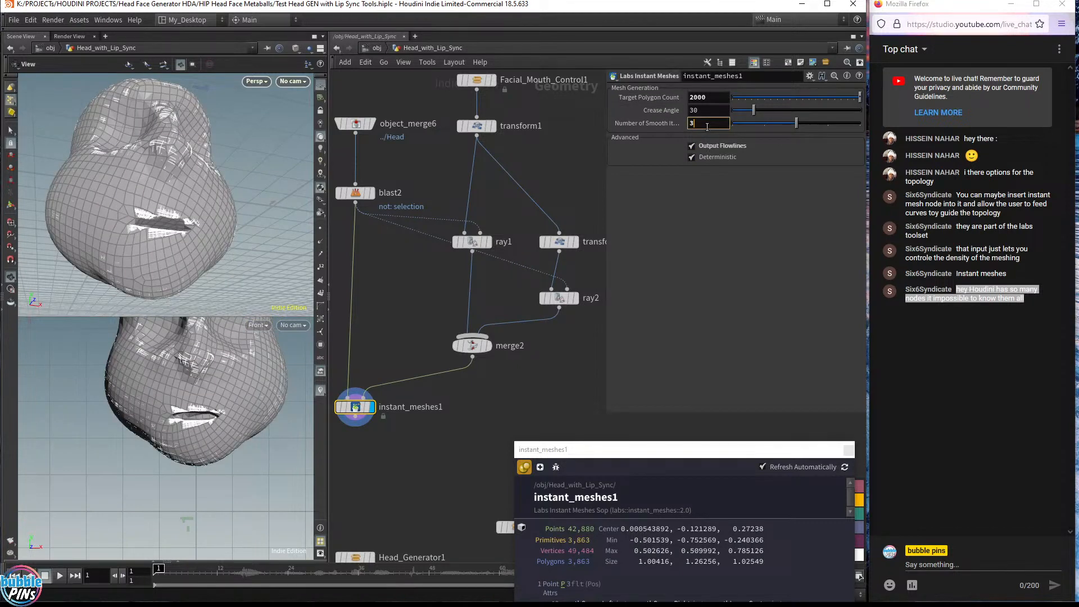
left_click_drag(217, 128, 173, 194)
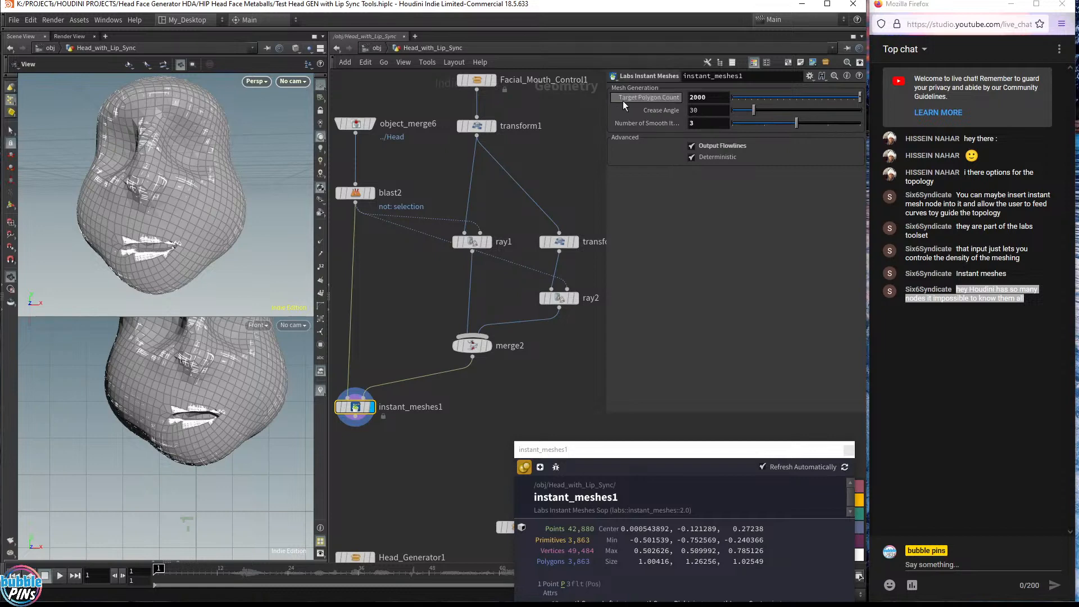
Insert a Clip node between blast2 and instant_meshes1 with its direction set to 1, 0, 0
key("Tab")
type("cli")
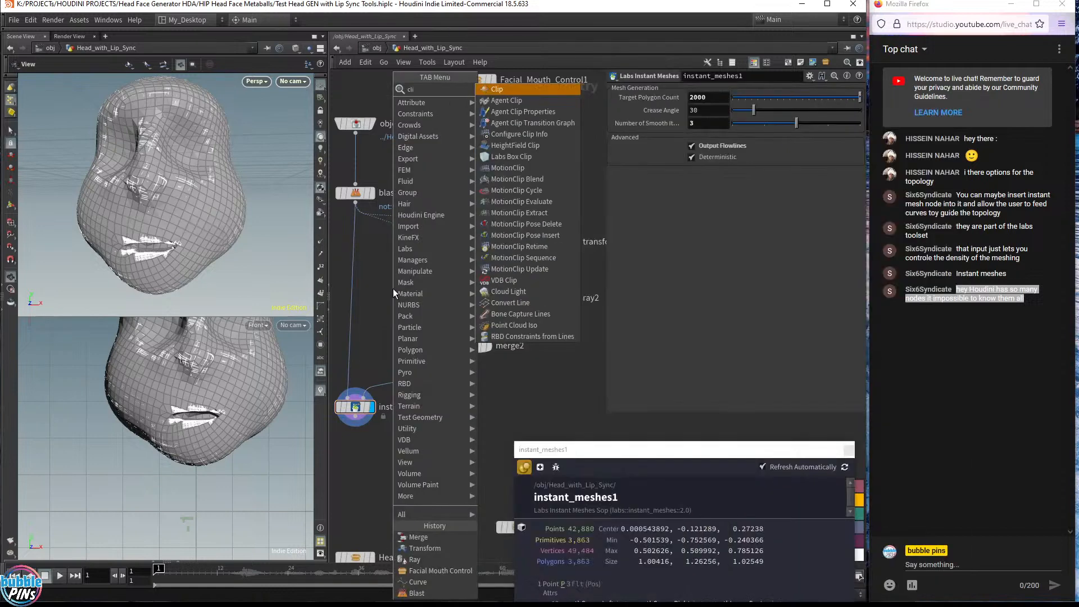
key("Return")
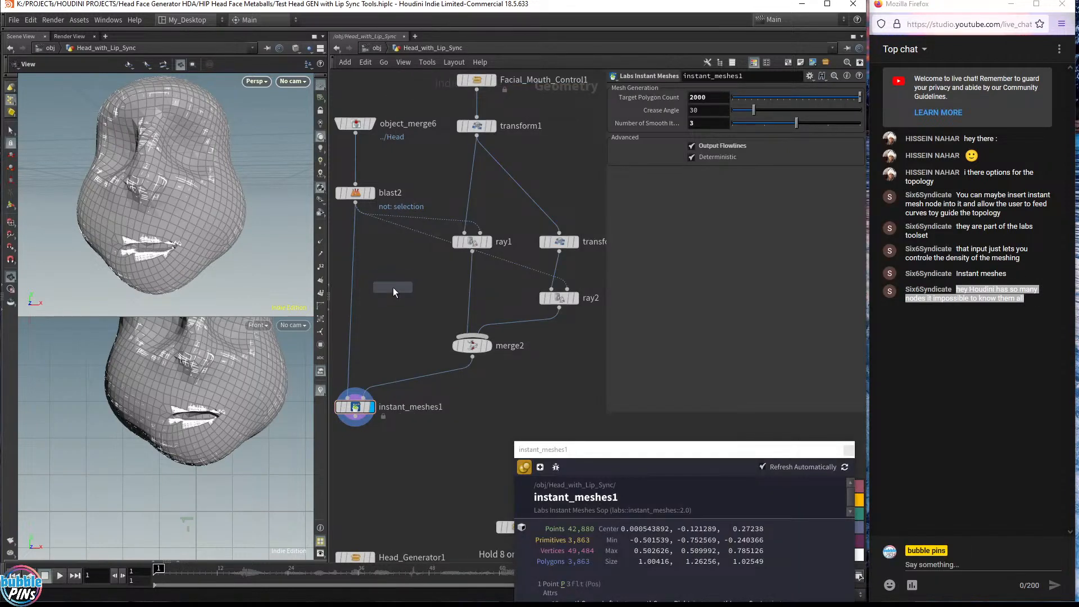
left_click(353, 288)
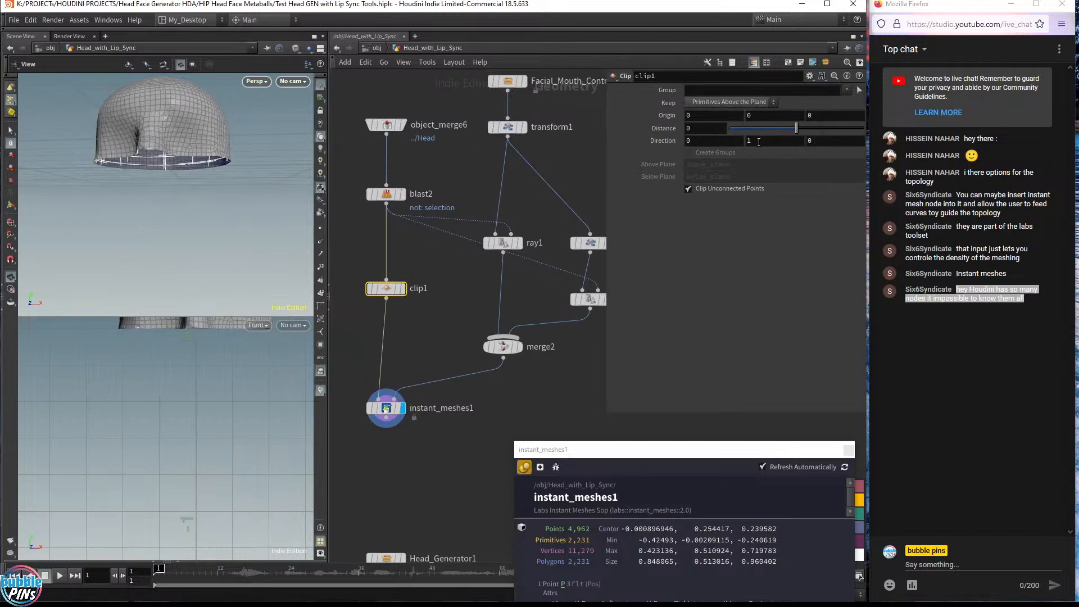
left_click_drag(692, 143, 678, 105)
type("1")
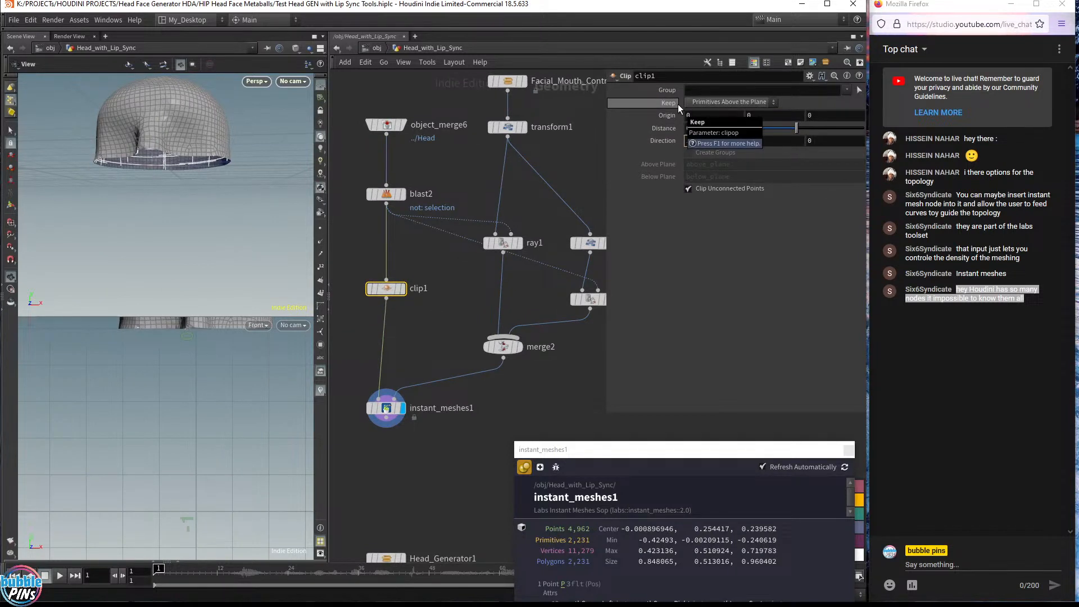
key("Tab")
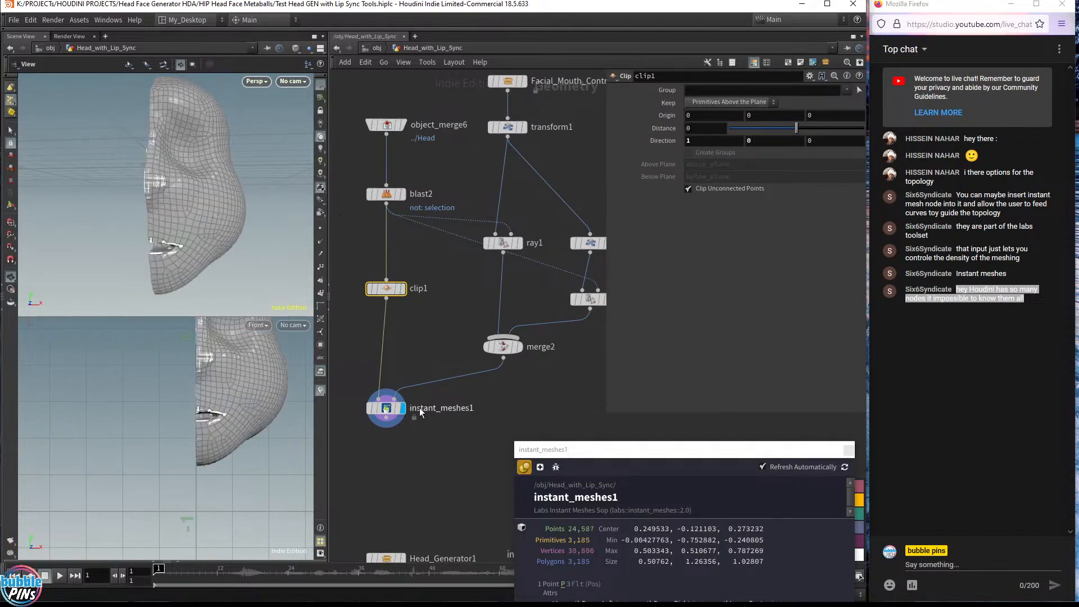
Display the Instant Meshes result and inspect the clipped half-face around the mouth
left_click(419, 409)
left_click_drag(239, 369, 209, 435)
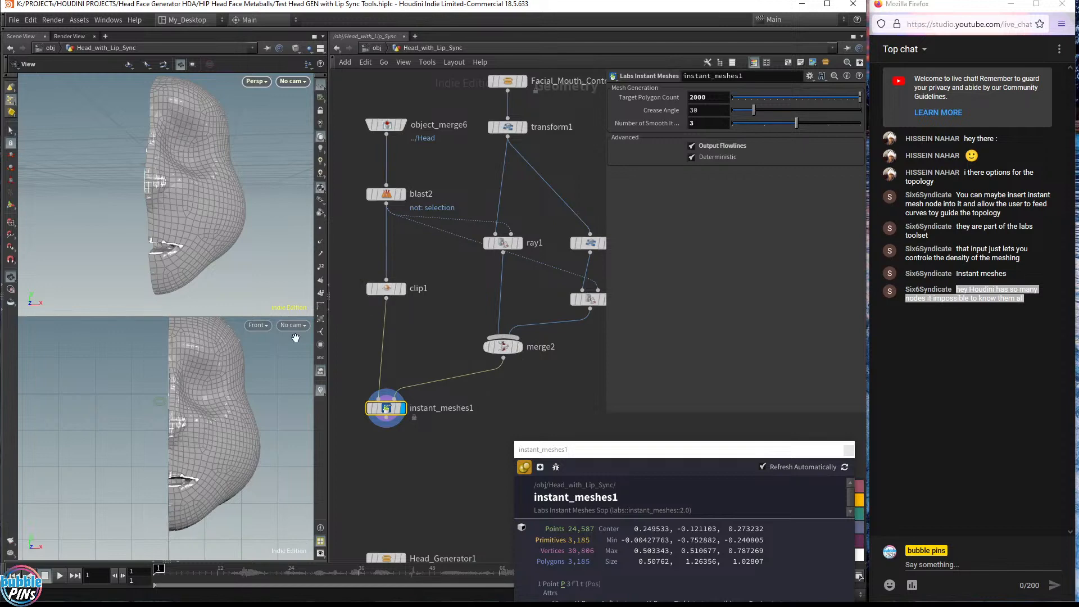
mouse_move(228, 185)
left_mouse_down()
mouse_move(175, 217)
mouse_move(169, 205)
mouse_move(187, 177)
mouse_move(218, 211)
mouse_move(209, 223)
mouse_move(312, 245)
mouse_move(196, 232)
left_mouse_up()
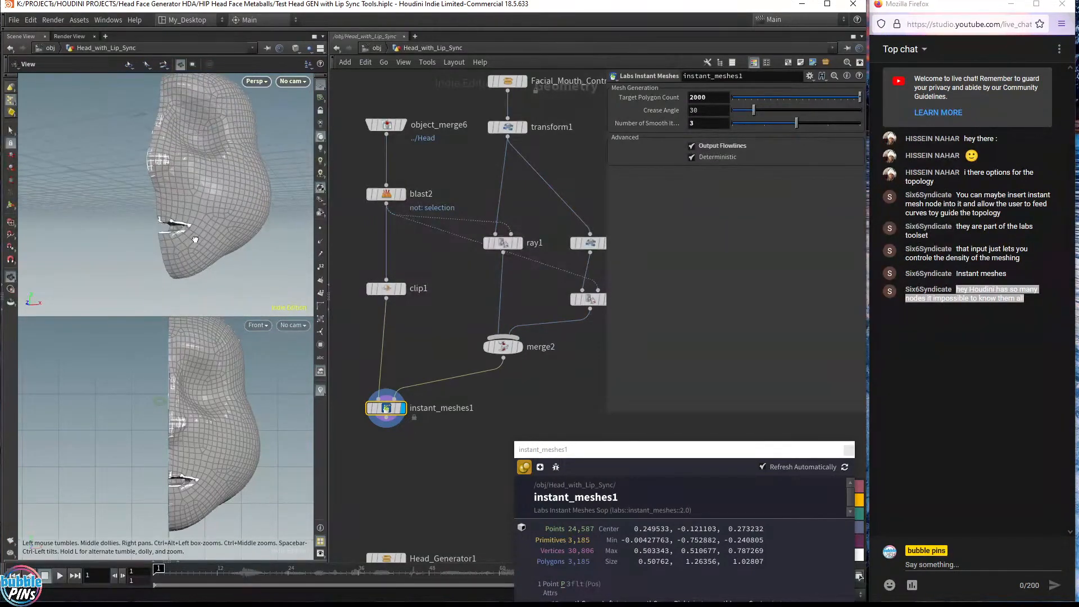
mouse_move(195, 239)
left_mouse_down()
mouse_move(281, 231)
mouse_move(210, 233)
left_mouse_up()
Add a Mirror node below instant_meshes1
middle_click_drag(377, 450, 381, 372)
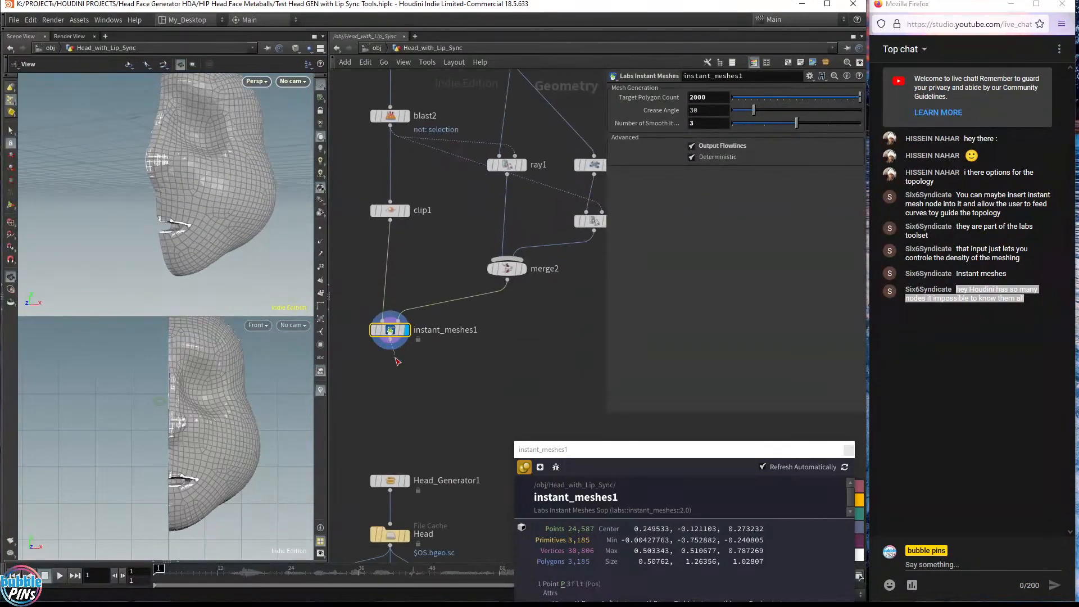
key("Tab")
type("mir")
key("Return")
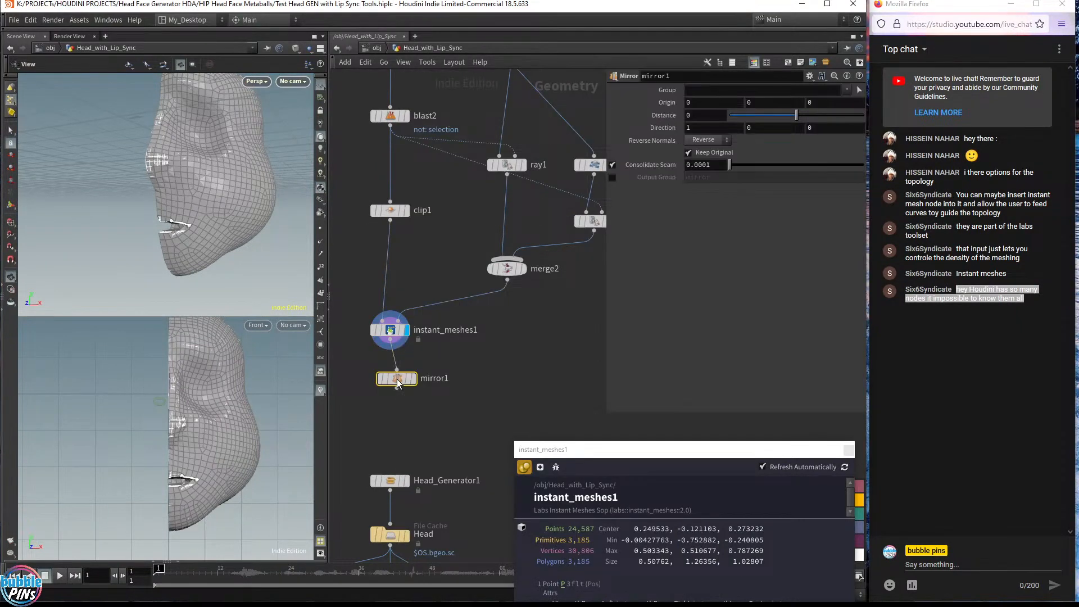
Display the Mirror node's output and orbit the viewport to inspect the full mirrored face
left_click(384, 383)
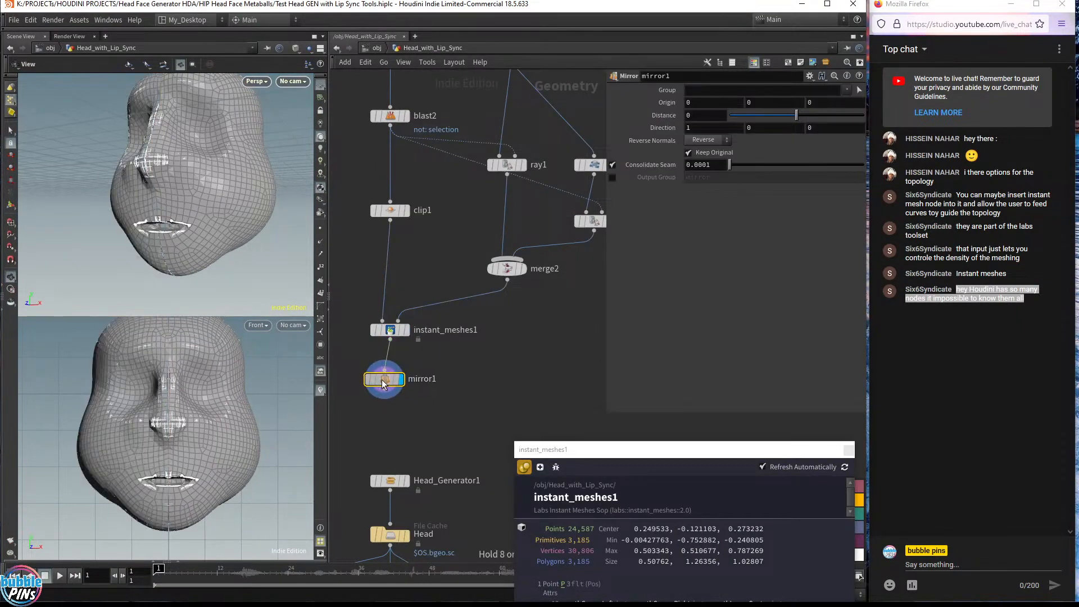
left_click_drag(383, 383, 390, 385)
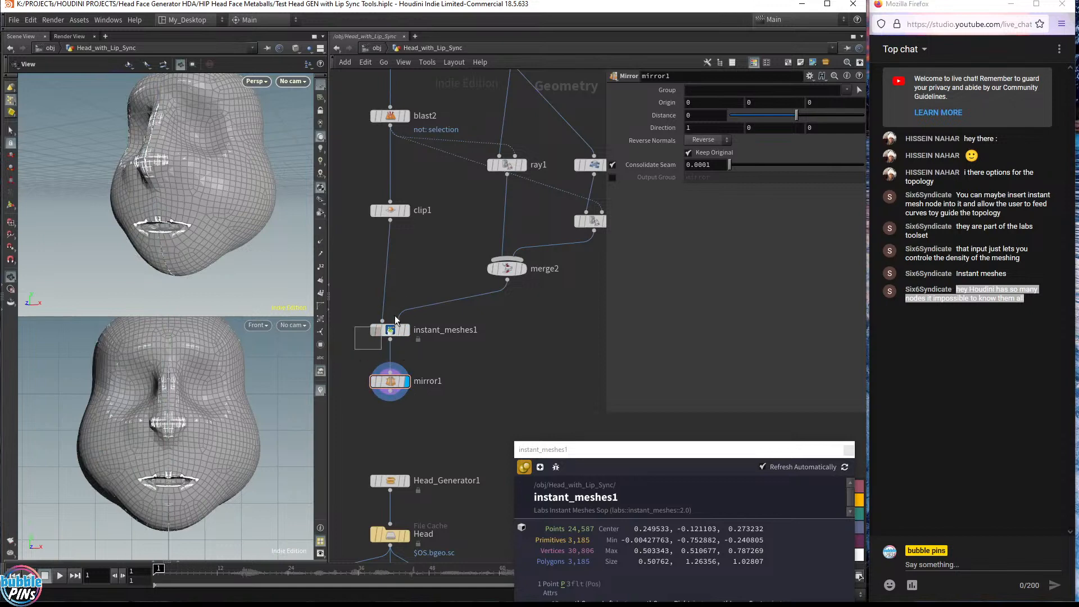
left_click(392, 329)
left_click(390, 382)
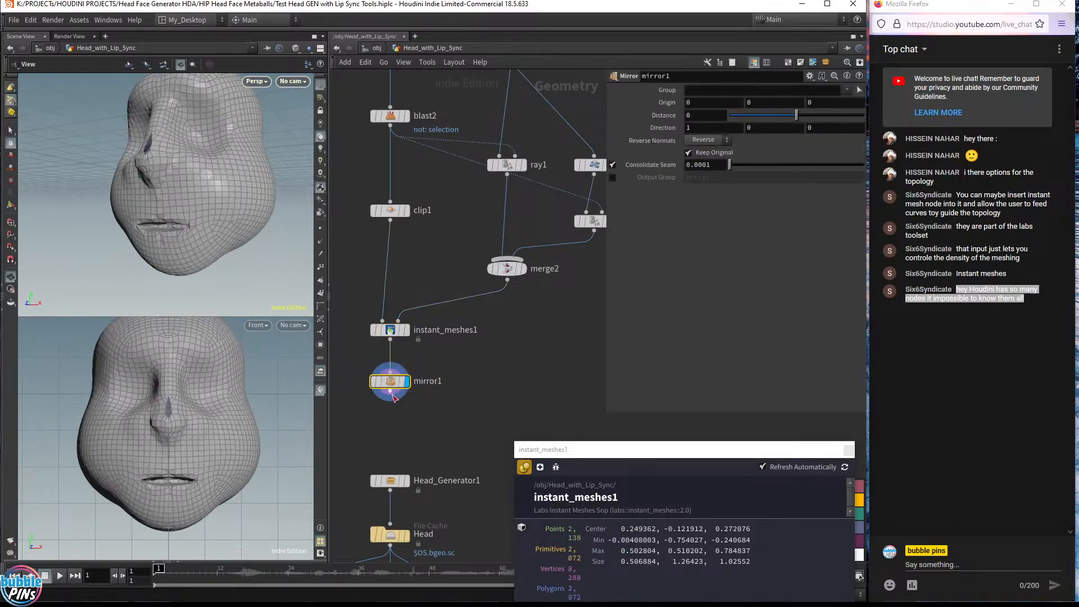
left_click_drag(158, 164, 187, 177)
left_click(395, 398)
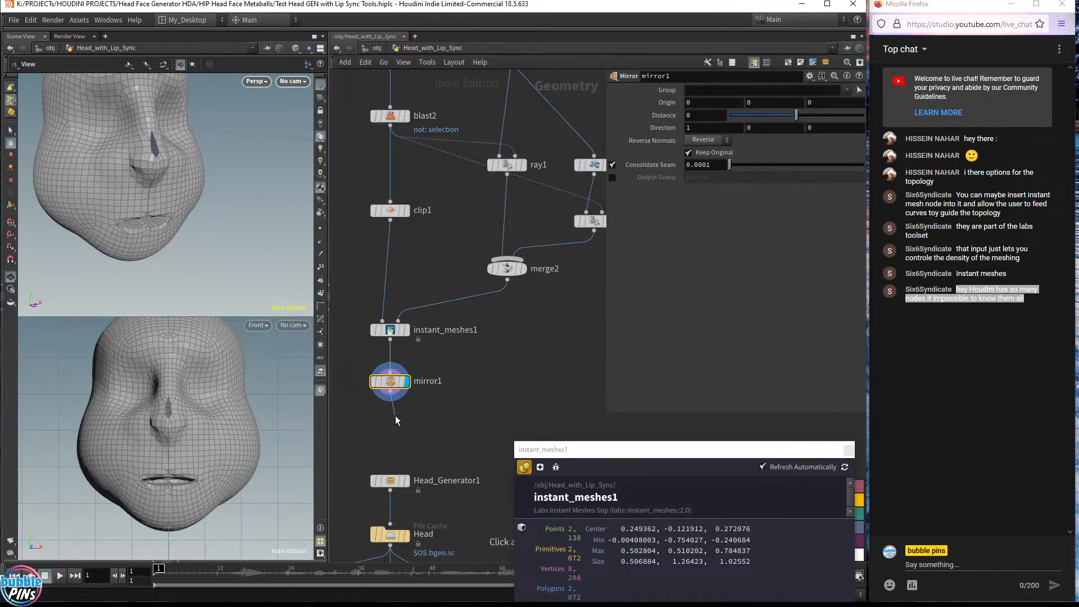
Add a Fuse node below mirror1, display it, and set its snap distance to 0.01
key("Tab")
type("fuse")
key("Return")
left_click(395, 419)
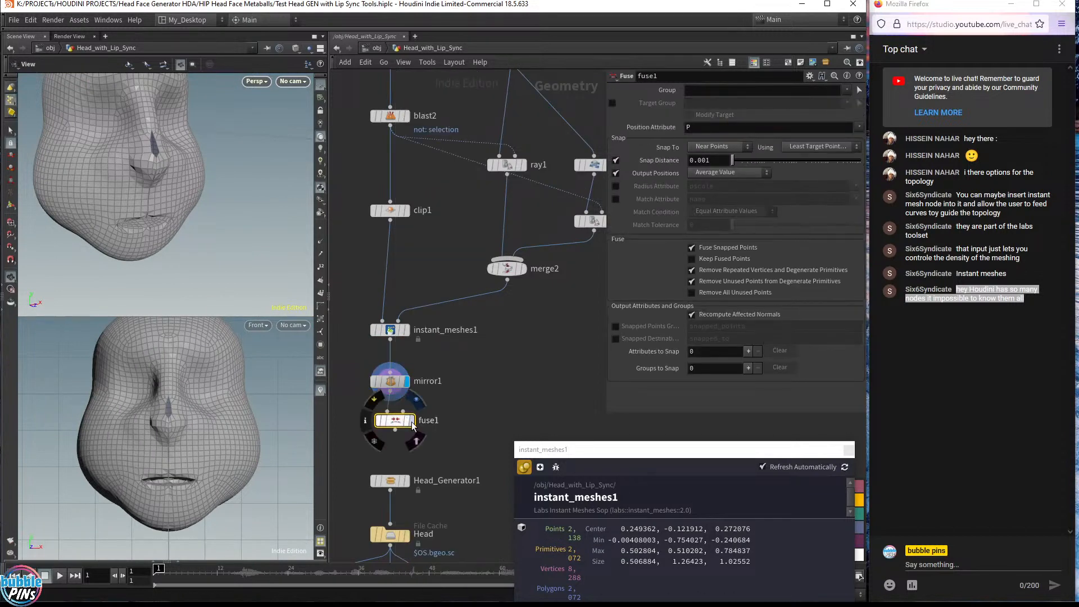
left_click(406, 420)
left_click_drag(389, 414, 384, 414)
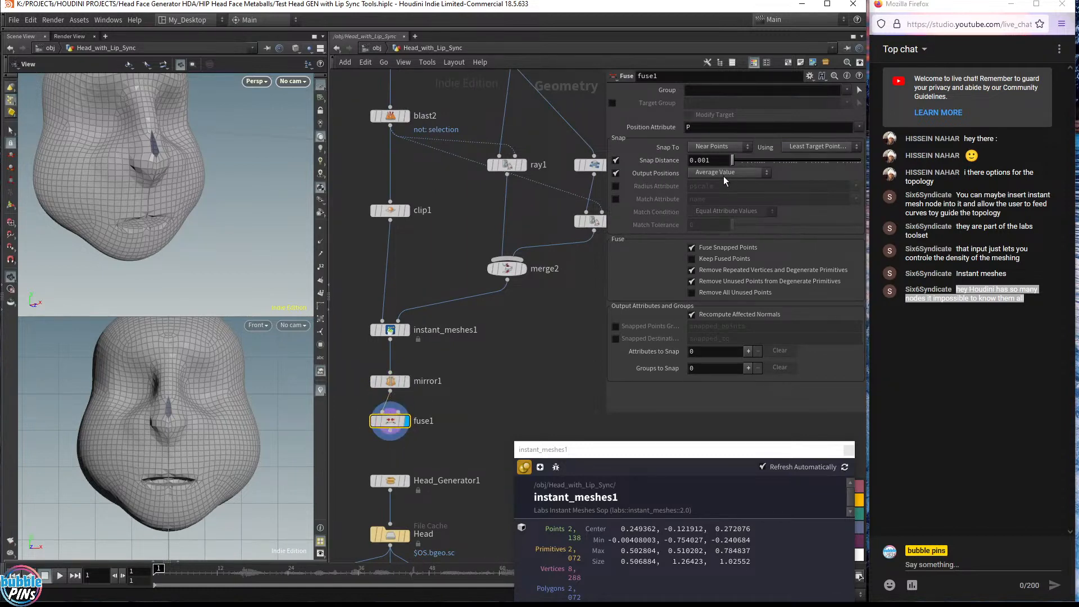
scroll(719, 163, "up", 1)
scroll(720, 163, "down", 1)
key("Return")
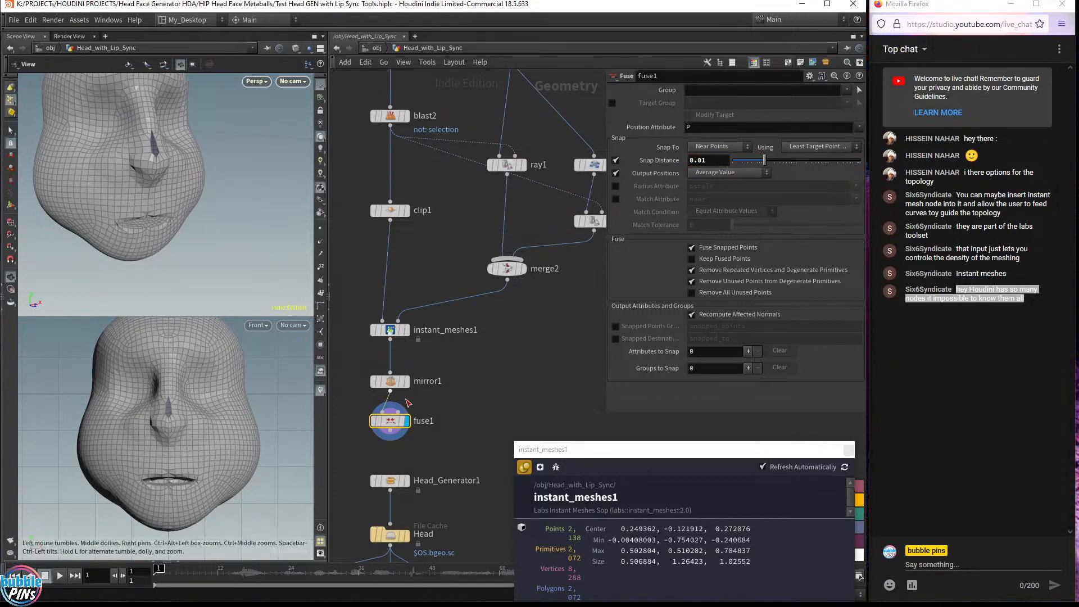
Compare the original clipped mesh with the Instant Meshes result by switching the display between clip1 and instant_meshes1
left_click(406, 381)
left_click_drag(395, 381, 395, 375)
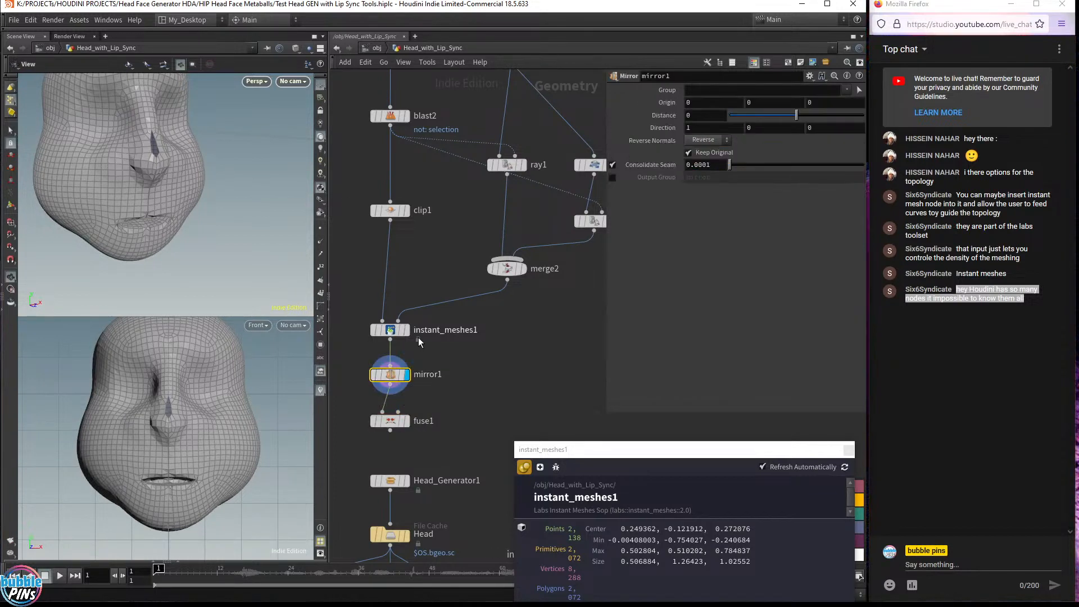
left_click(407, 330)
left_click_drag(141, 218, 125, 216)
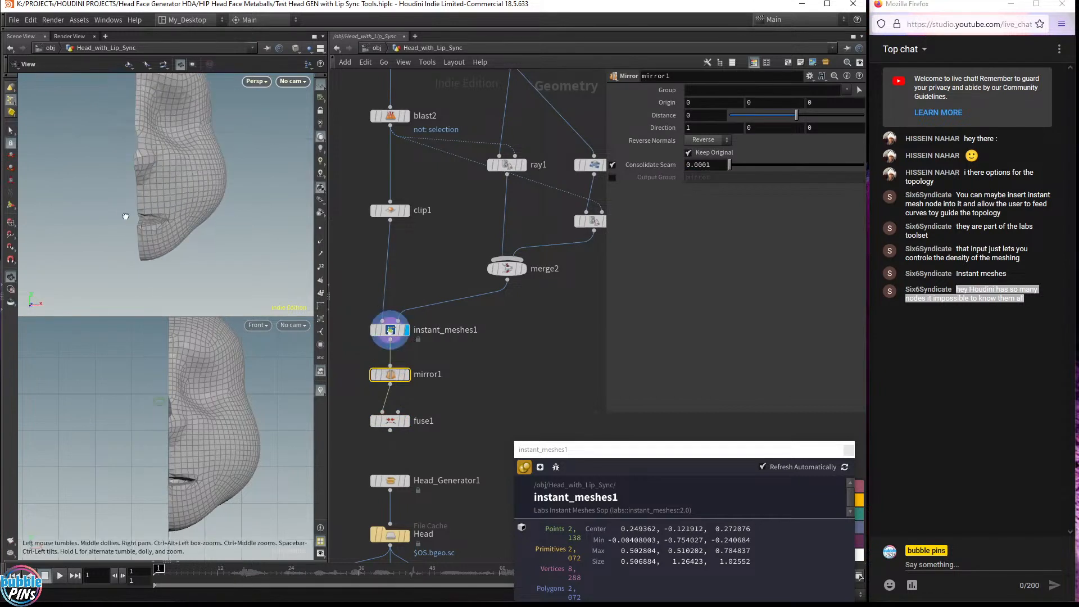
left_click(393, 210)
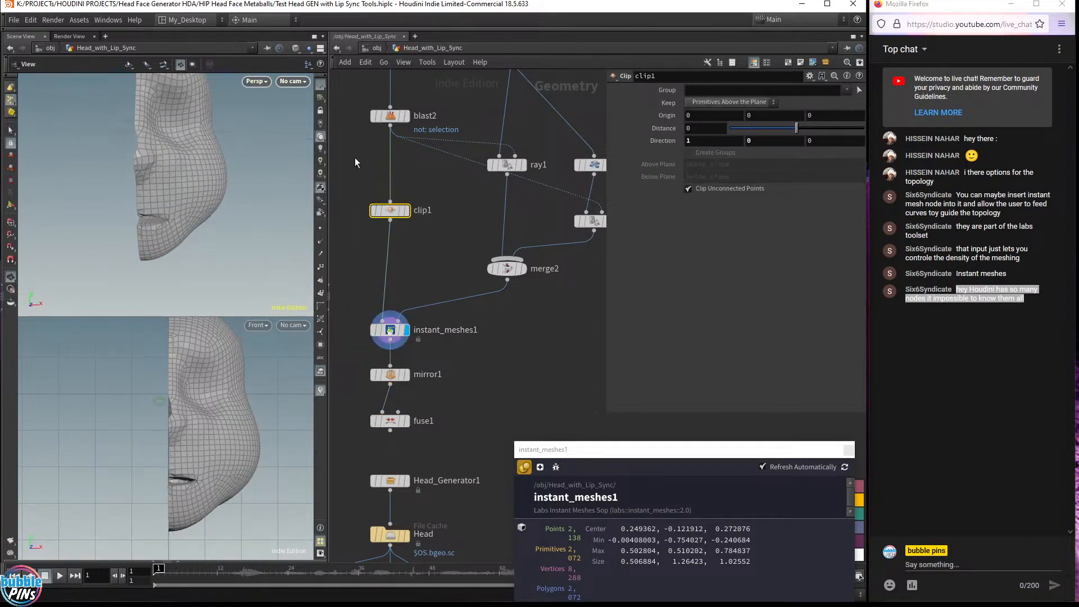
left_click(406, 212)
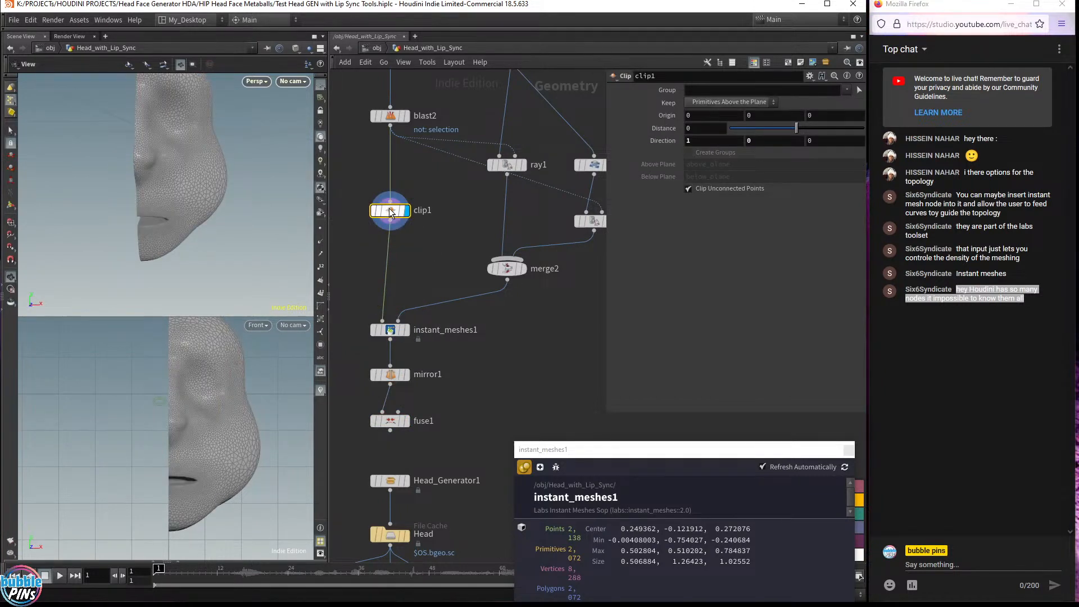
left_click(407, 330)
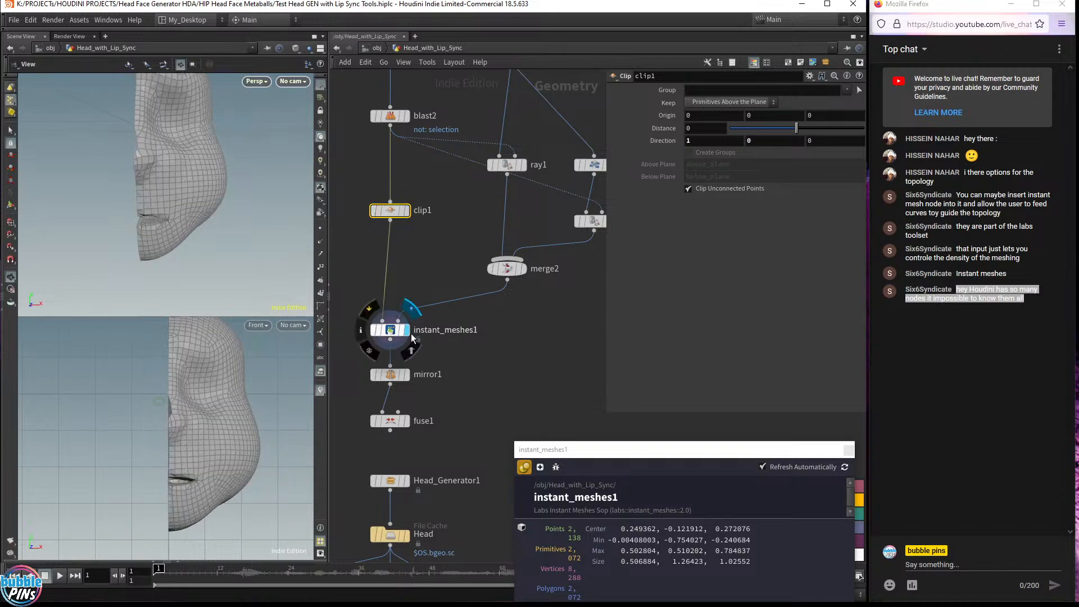
left_click(393, 334)
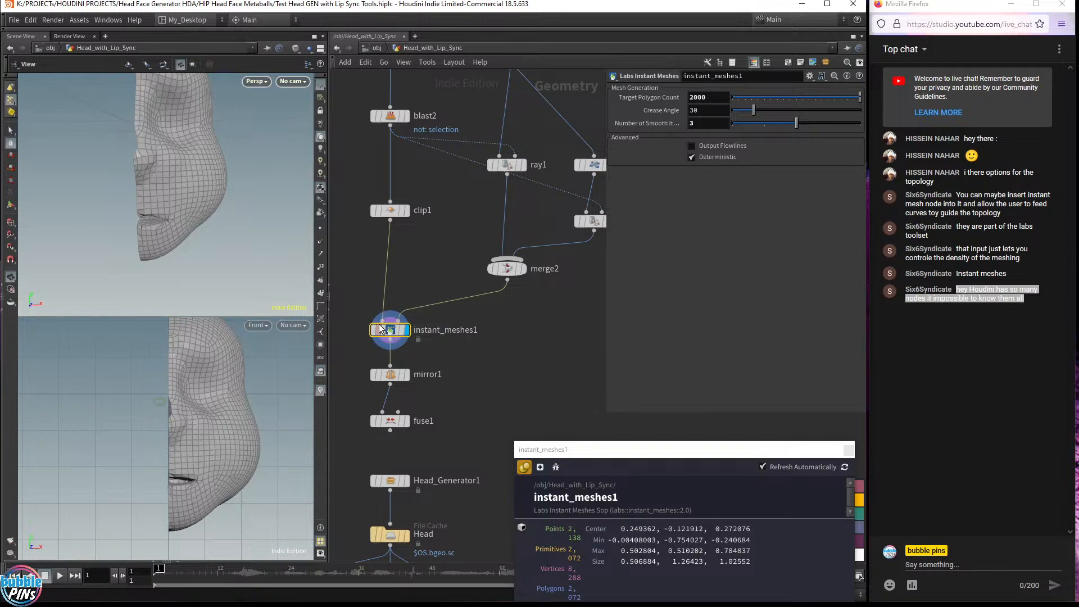
mouse_move(380, 328)
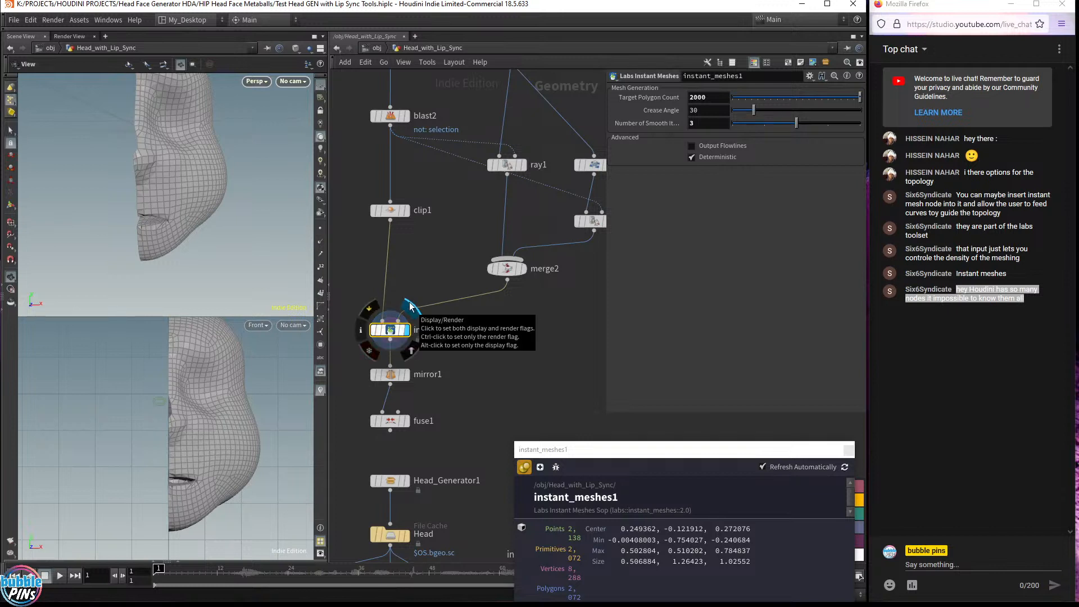
left_click(1002, 325)
left_click(483, 312)
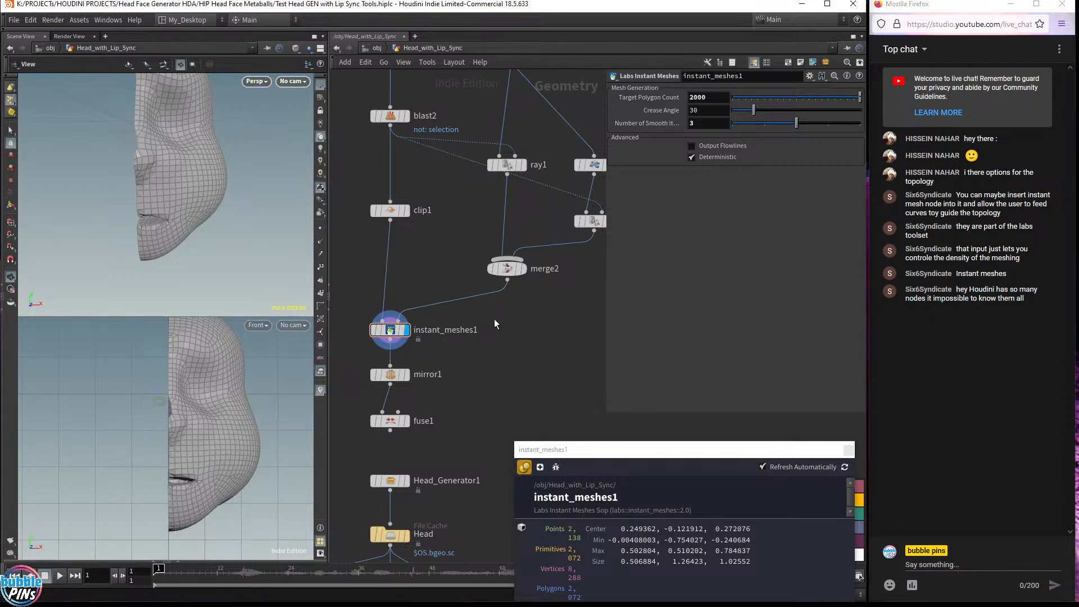
scroll(494, 319, "down", 4)
left_click_drag(411, 133, 565, 383)
left_click_drag(454, 372, 454, 257)
left_click(532, 289)
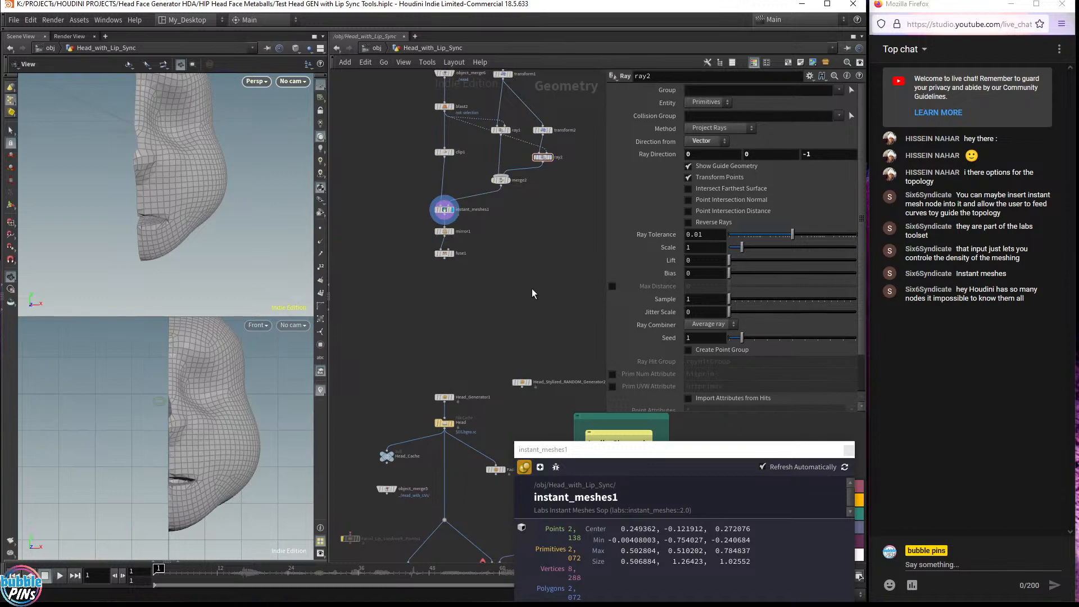
middle_click_drag(205, 174, 224, 195)
scroll(442, 231, "up", 4)
left_click_drag(384, 192, 430, 179)
left_click_drag(200, 159, 186, 165)
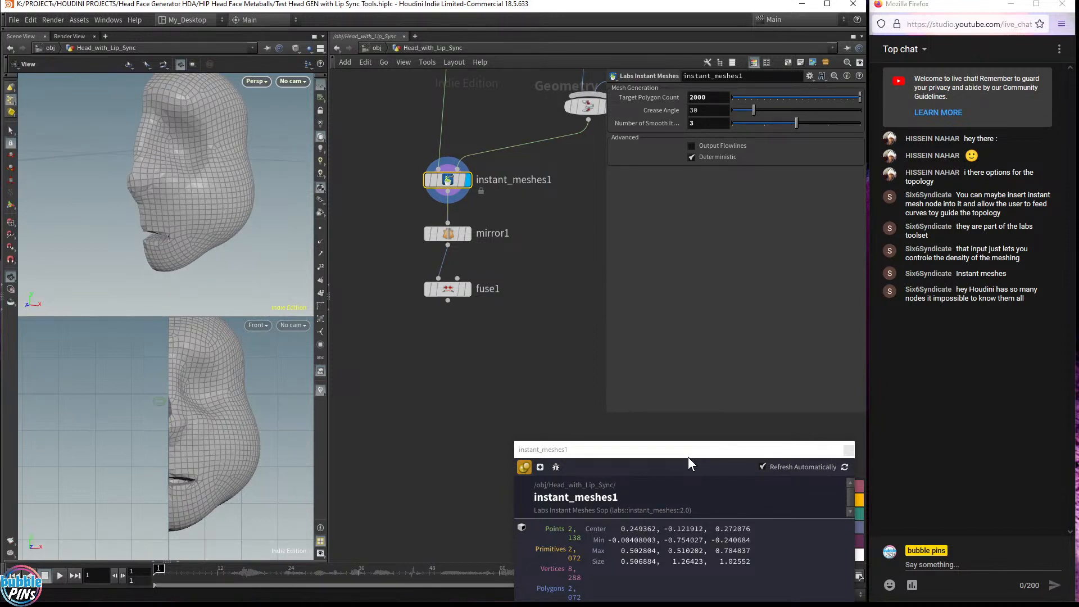
left_click_drag(690, 456, 543, 373)
left_click(703, 370)
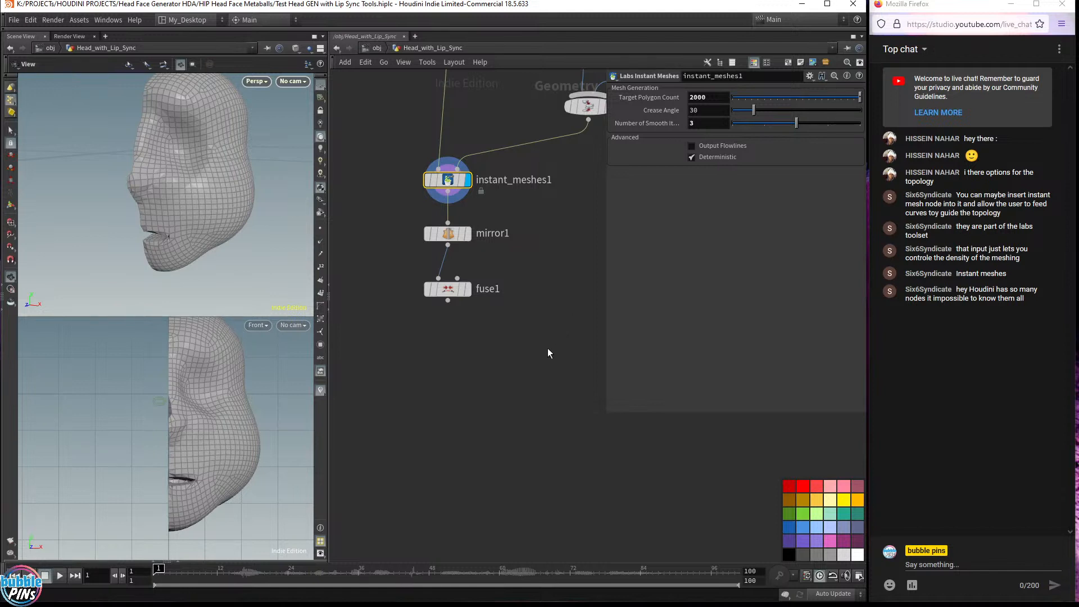
Display the fused result and view the whole mirrored head in a single perspective viewport
left_click(468, 289)
left_click(453, 290)
left_click_drag(121, 169, 185, 159)
scroll(486, 342, "down", 1)
scroll(487, 347, "down", 3)
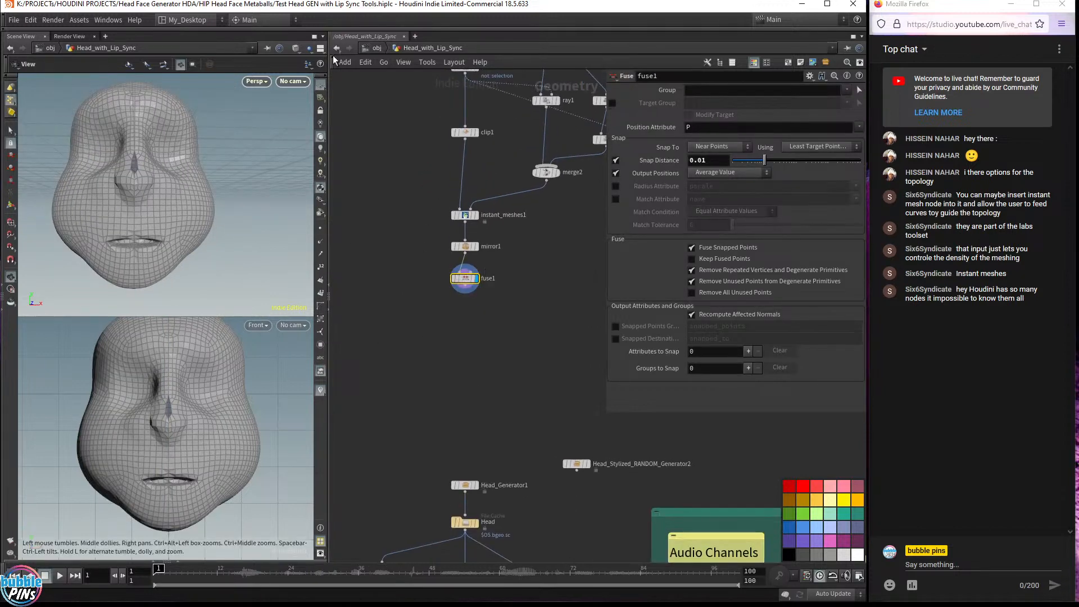
left_click(308, 64)
left_click(349, 74)
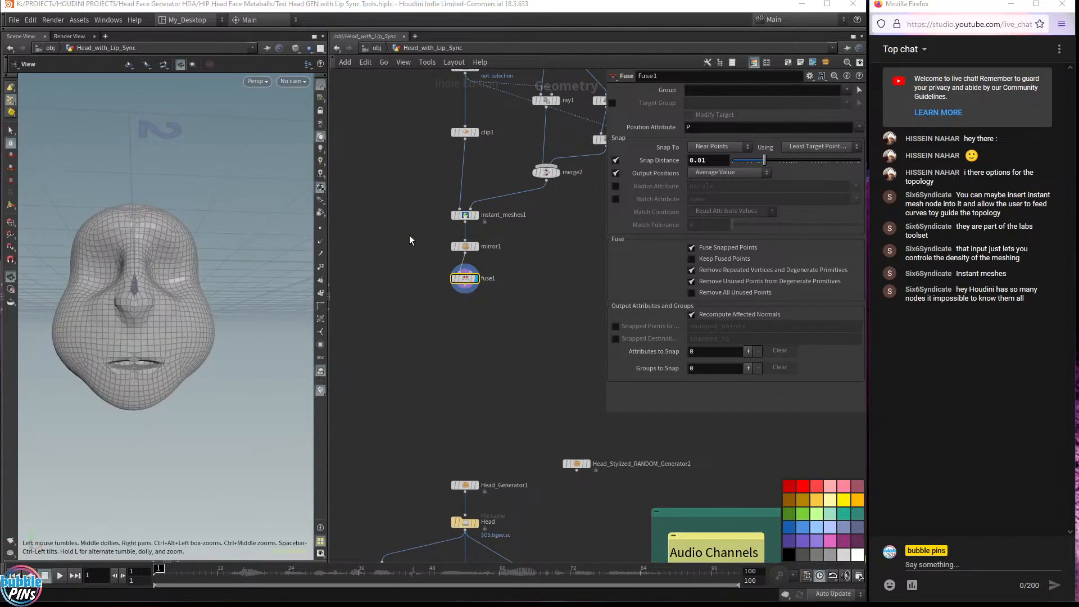
Open the geometry spreadsheet for instant_meshes1 and widen its attribute name column
left_click(466, 214)
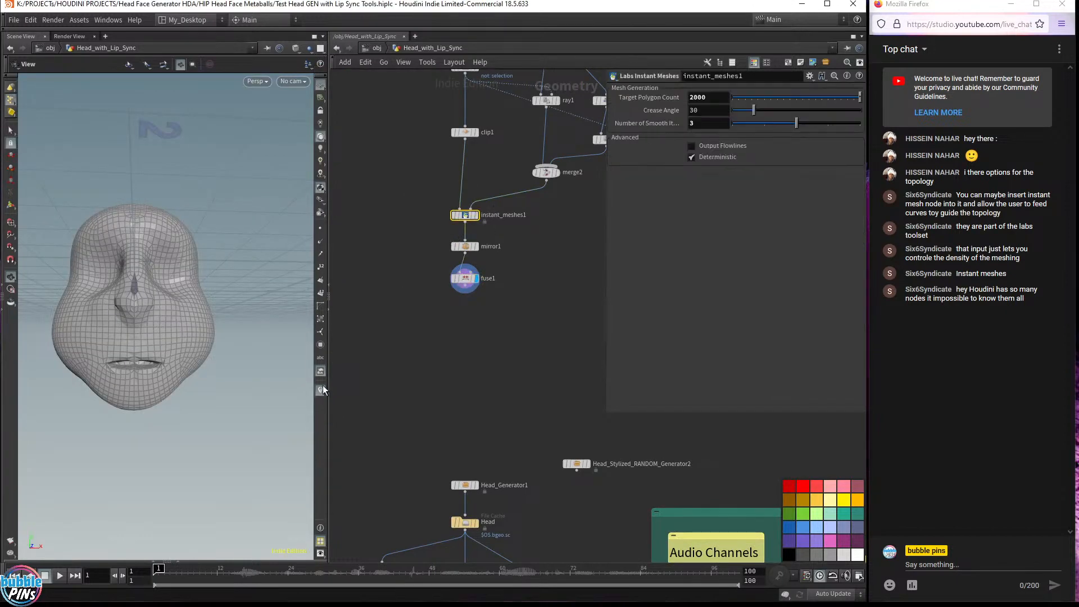
left_click(178, 560)
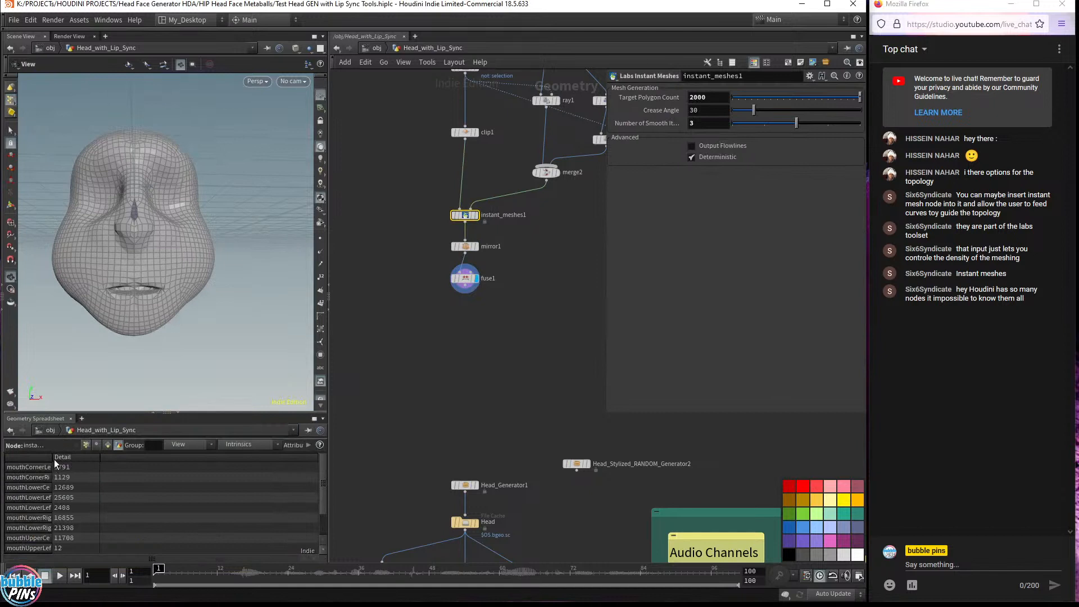
left_click_drag(52, 460, 77, 463)
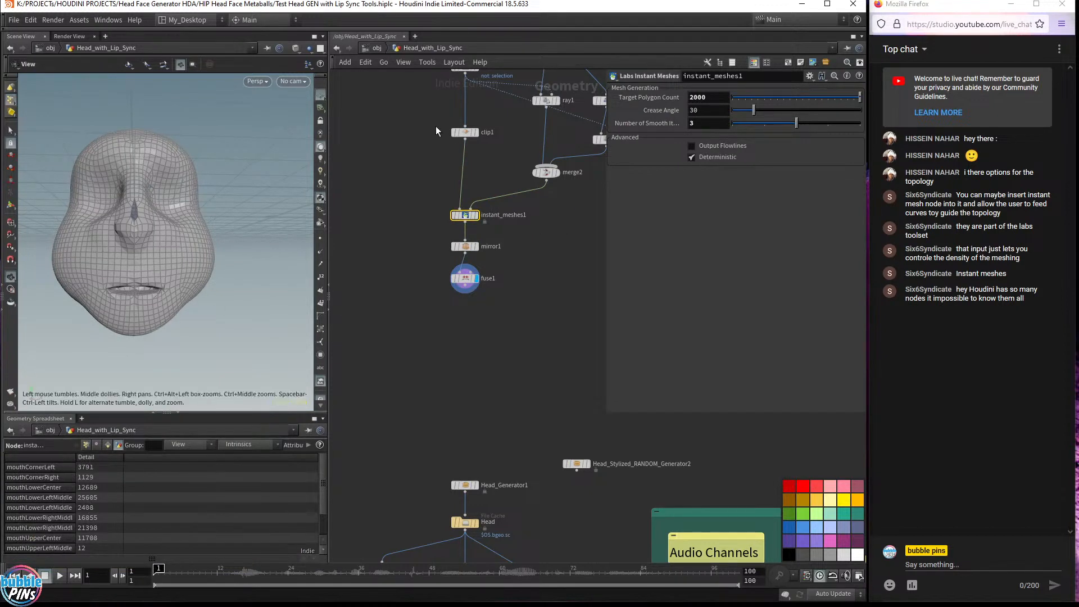
Rearrange the network by moving clip1, mirror1 and fuse1 to the left
left_click_drag(467, 133, 371, 136)
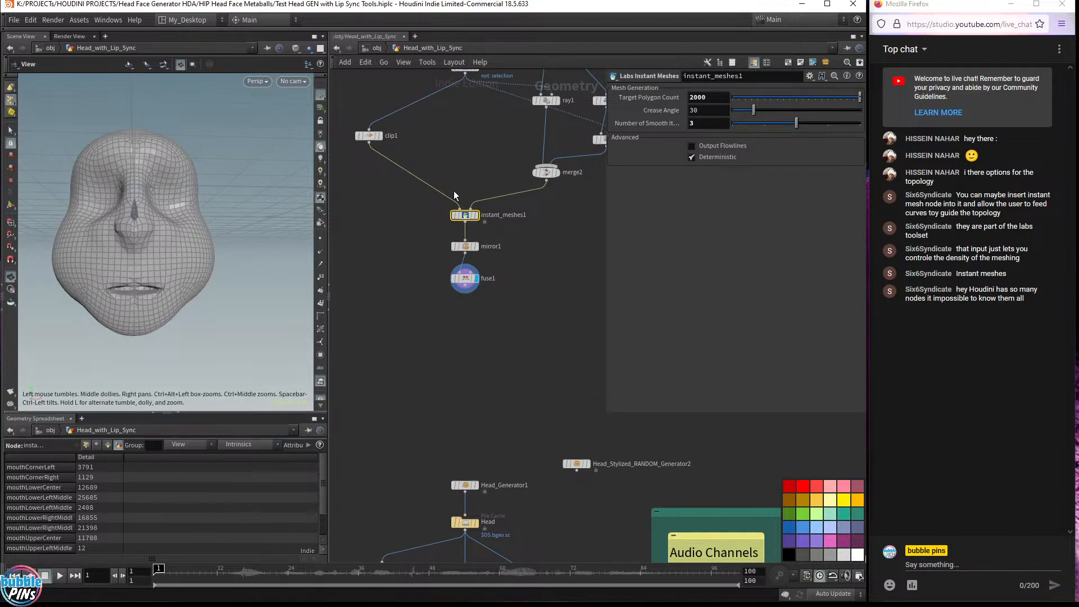
left_click_drag(459, 210, 464, 71)
left_click_drag(408, 232, 471, 292)
left_click(469, 248)
left_click_drag(469, 247, 360, 246)
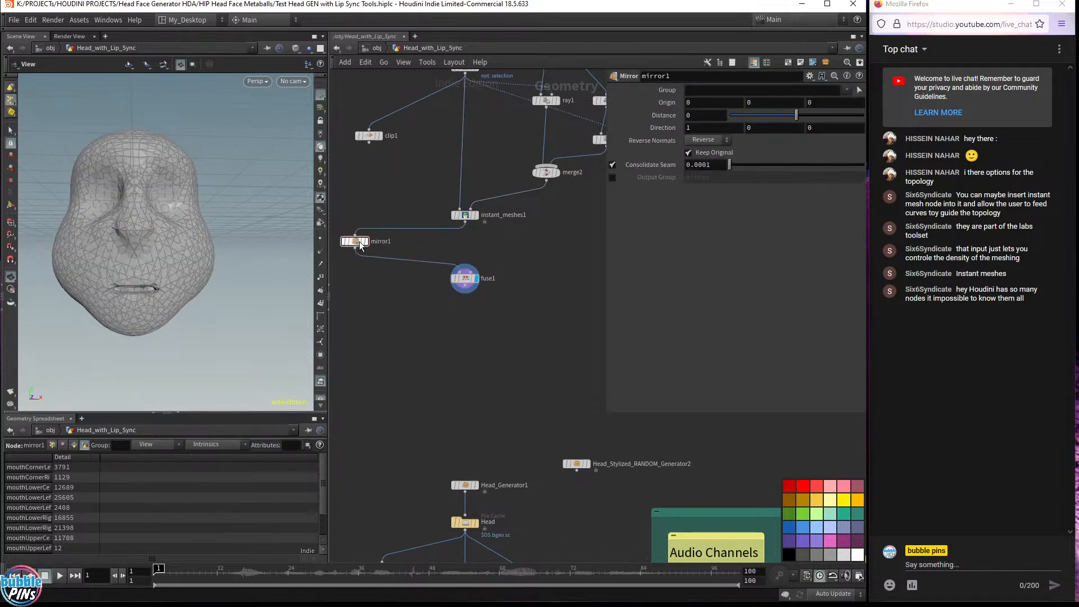
left_click_drag(465, 278, 355, 284)
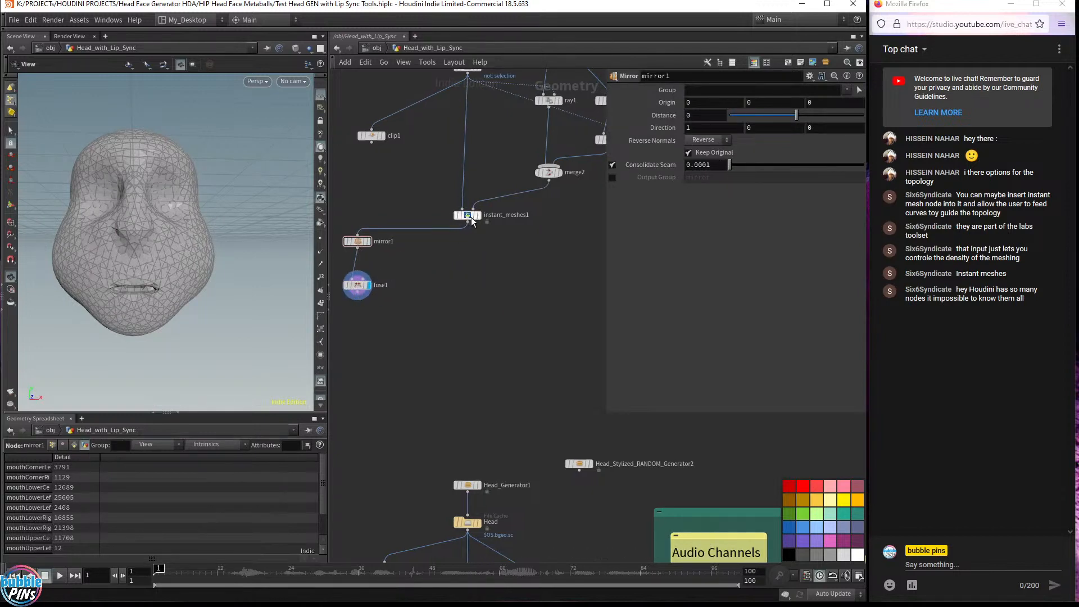
Connect instant_meshes1's output to the mesh-to-deform input of Facial_Phoneme_for_CHOPS1
left_click(484, 218)
left_click(467, 222)
middle_click_drag(473, 358, 418, 99)
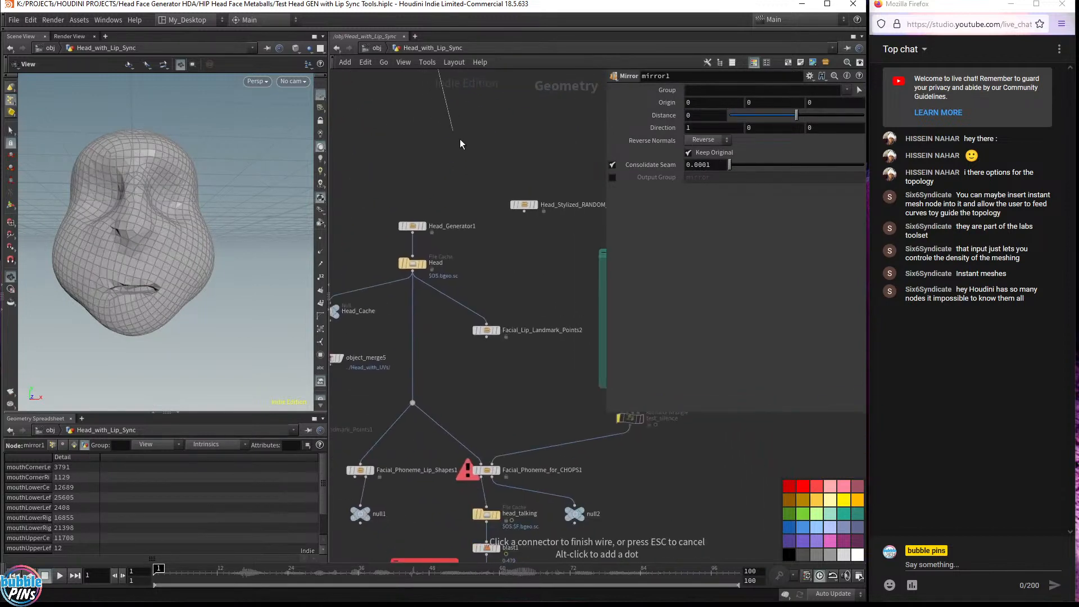
left_click(472, 447)
Display null2 below Facial_Phoneme_for_CHOPS1 and orbit to inspect the deformed head
middle_click_drag(426, 393, 426, 271)
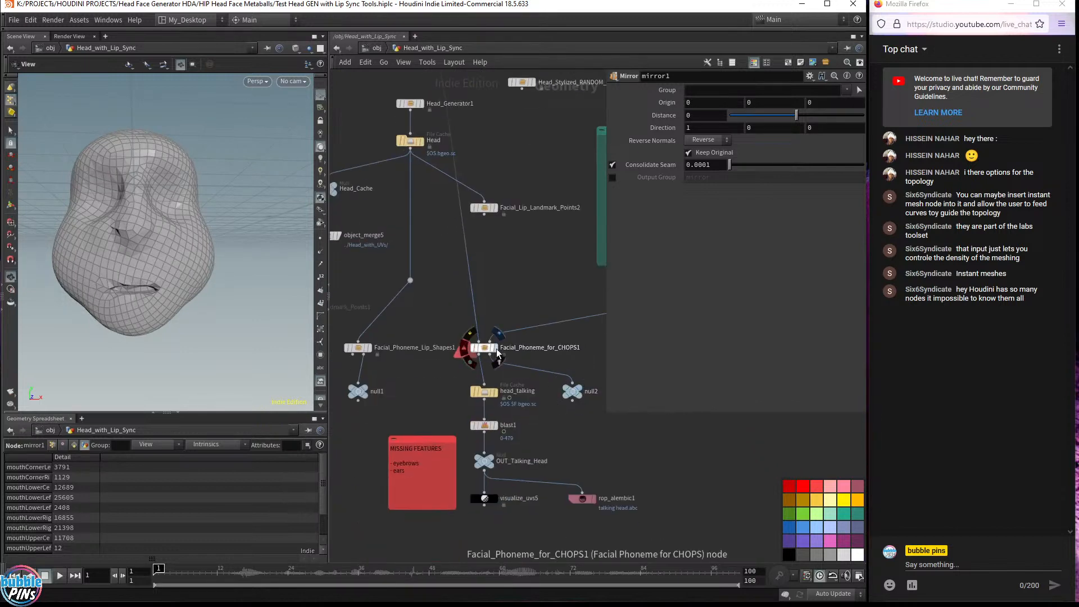
left_click(497, 349)
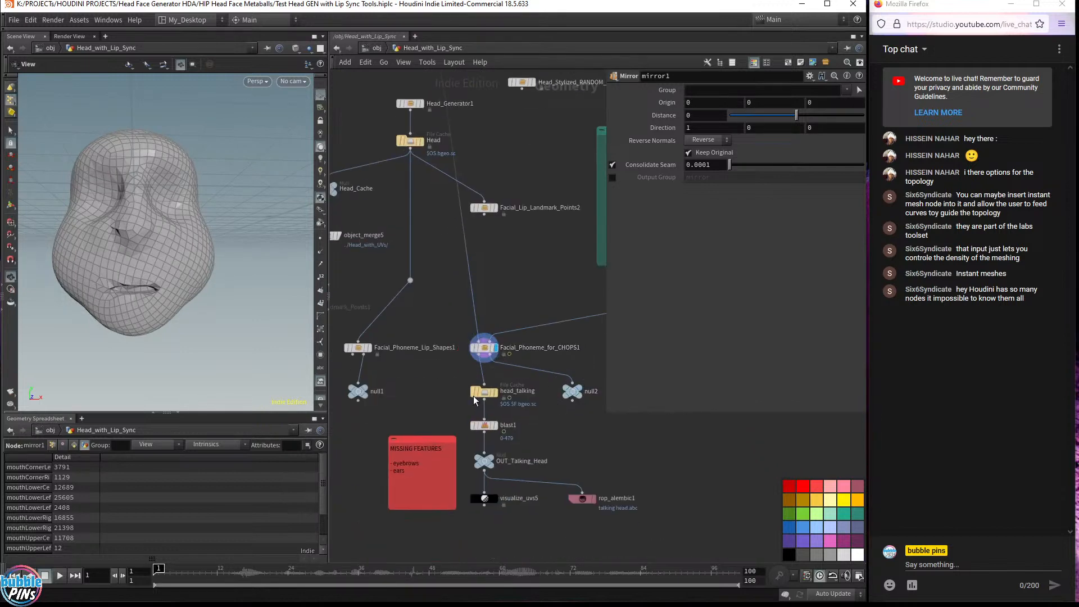
left_click(579, 388)
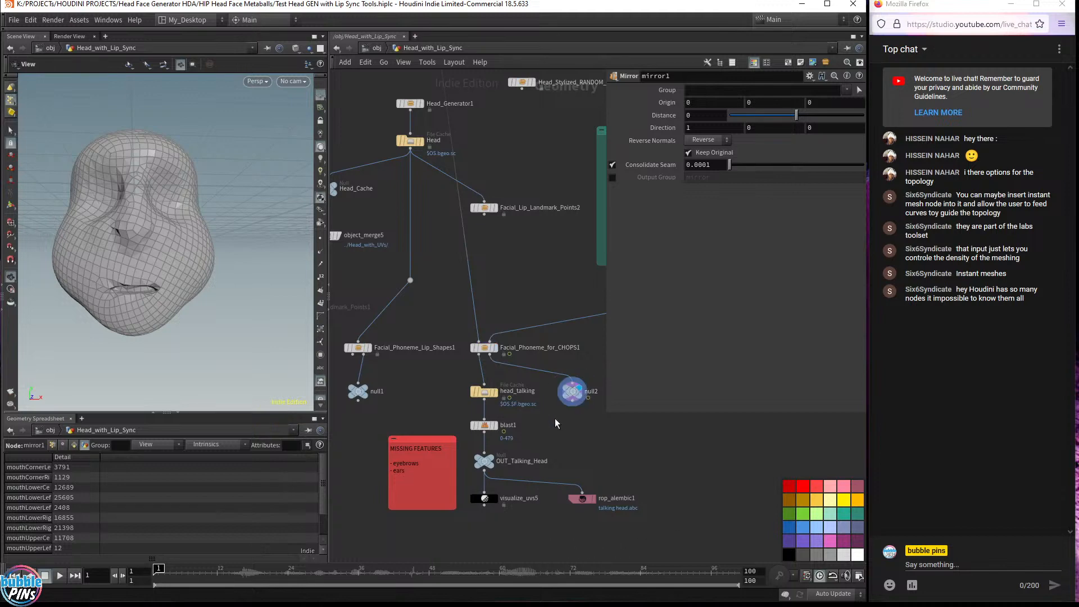
left_click(573, 391)
left_click_drag(151, 282, 171, 264)
middle_click_drag(171, 264, 186, 281)
left_click_drag(186, 282, 115, 306)
middle_click_drag(242, 256, 198, 268)
left_click_drag(215, 241, 162, 267)
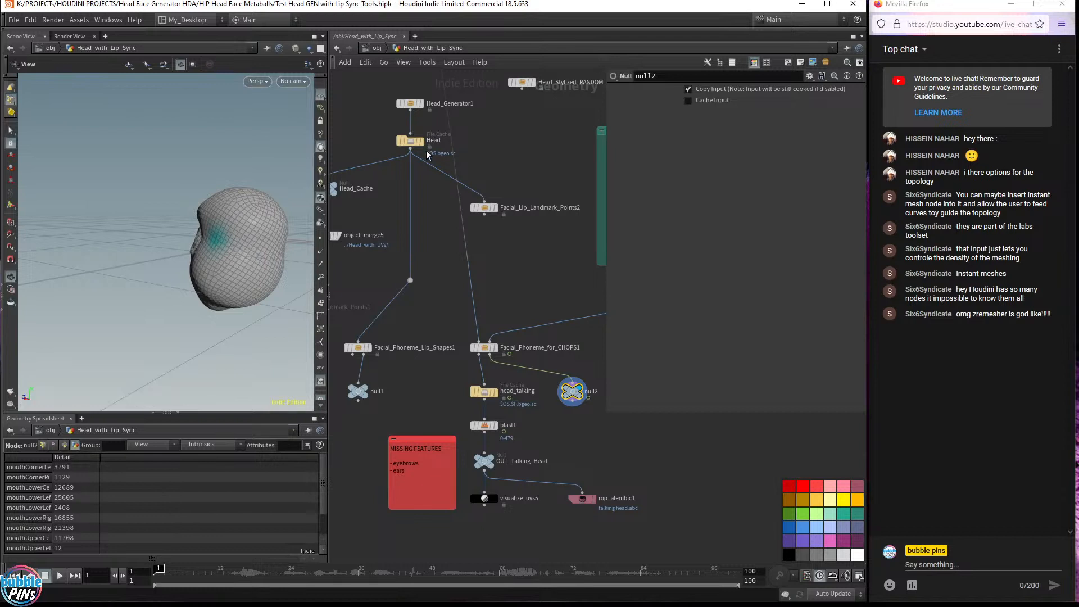
Reconnect the Head cache output to Facial_Phoneme_for_CHOPS1's mesh-to-deform input
left_click_drag(413, 153, 417, 181)
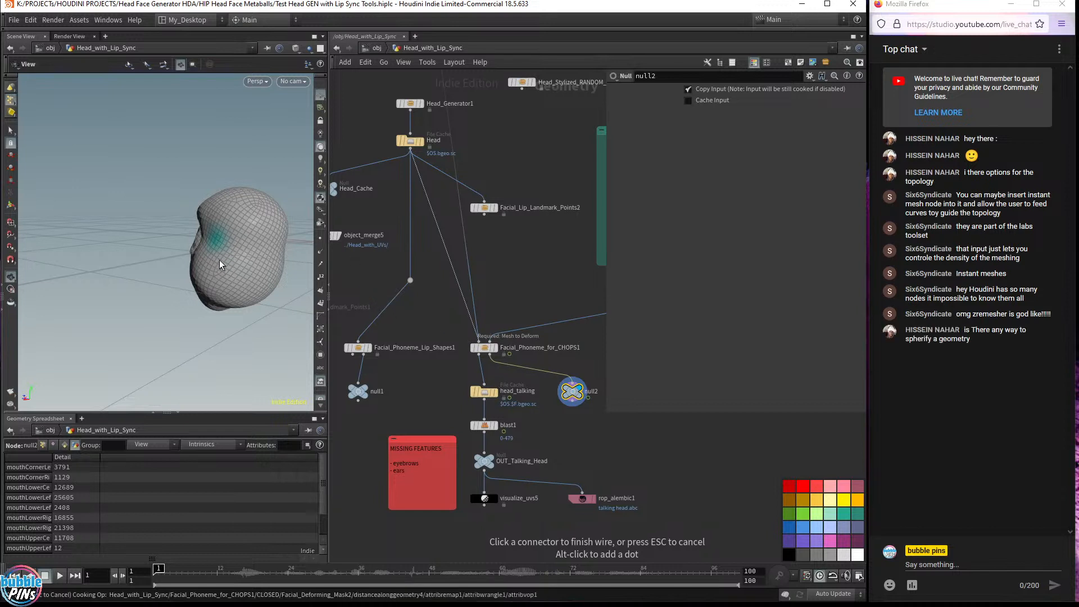
left_click(472, 252)
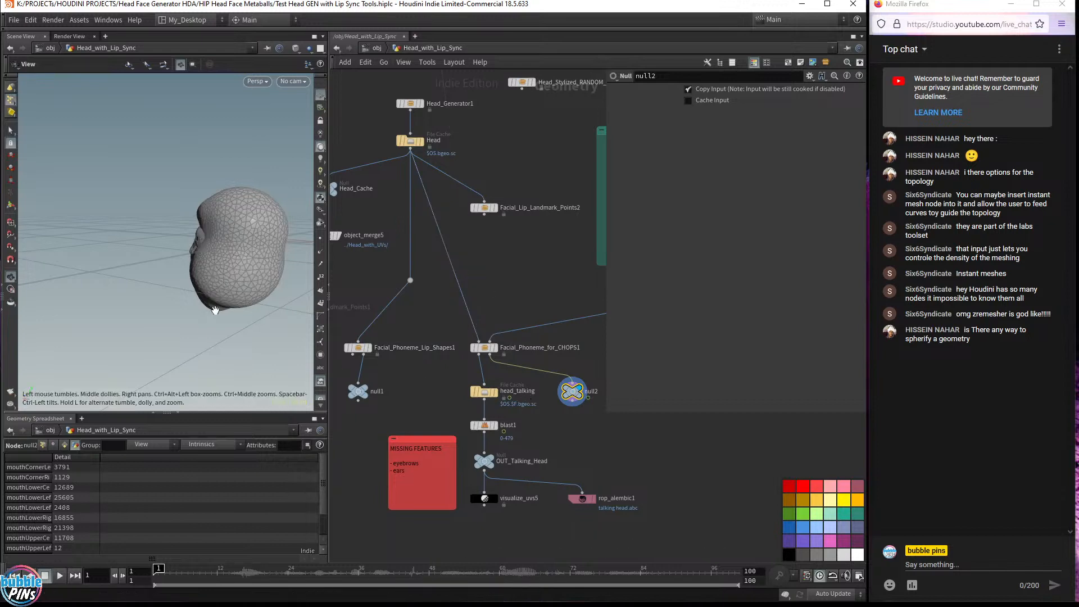
Orbit to inspect the head's mouth region and widen the spreadsheet's attribute column
left_click_drag(221, 219, 219, 320)
middle_click_drag(219, 320, 204, 272)
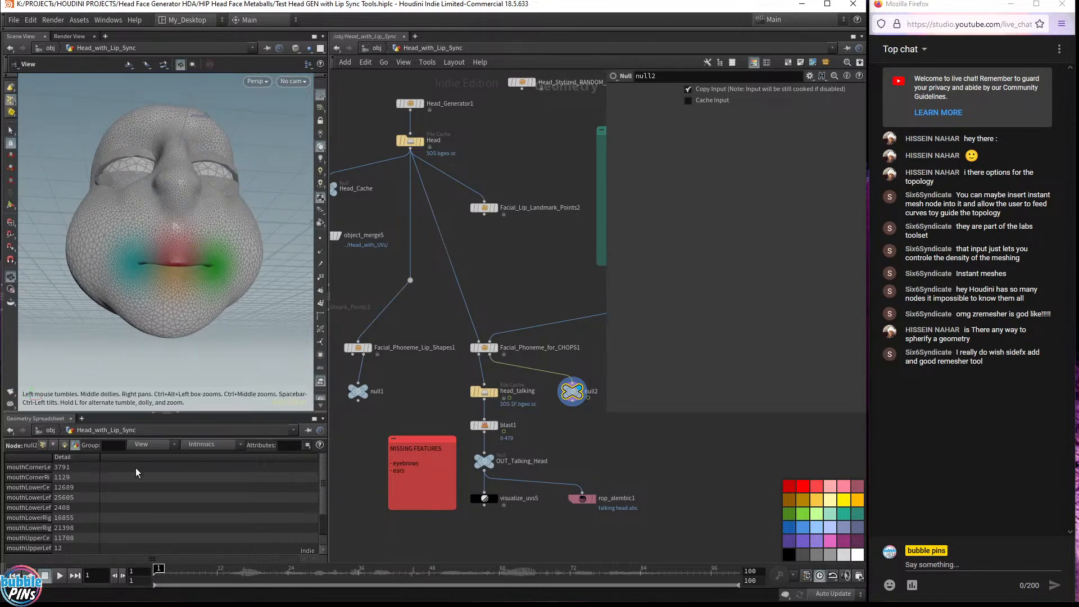
left_click_drag(51, 462, 84, 462)
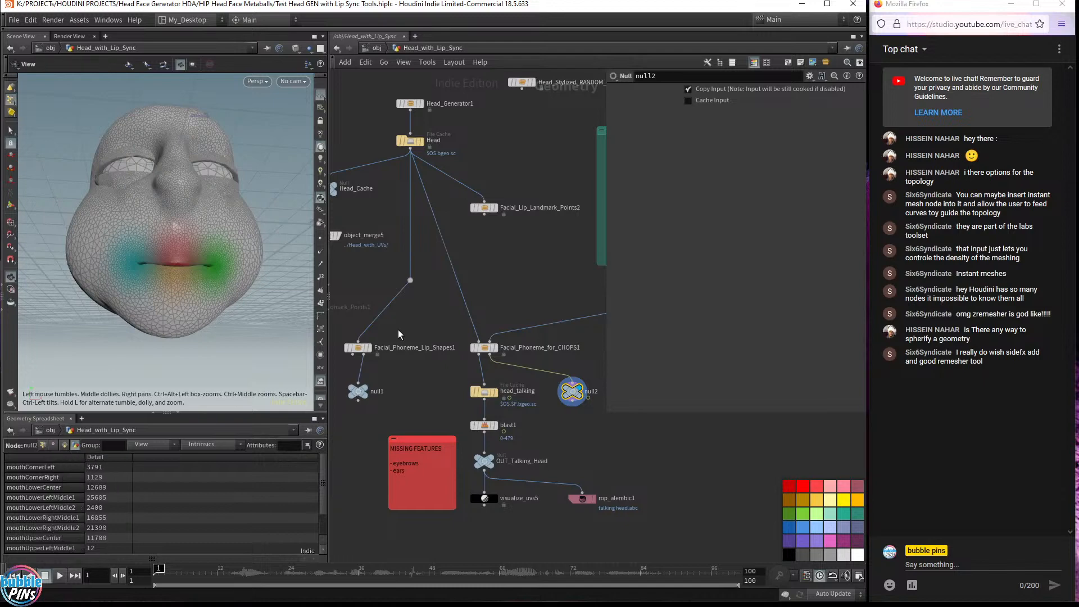
scroll(483, 299, "down", 3)
middle_click_drag(507, 280, 495, 353)
left_click_drag(479, 301, 432, 236)
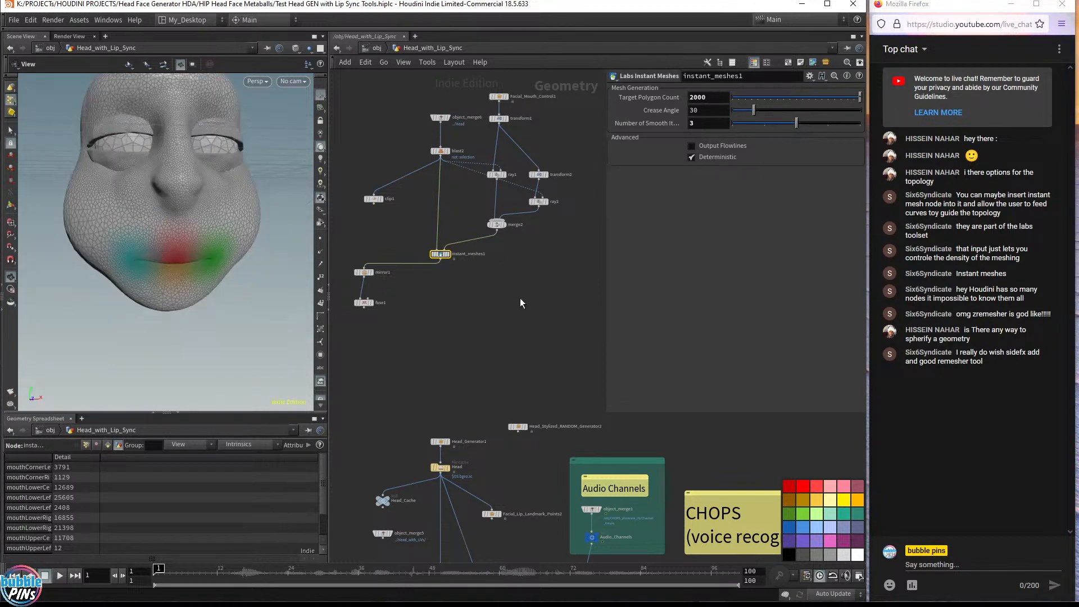
left_click(995, 439)
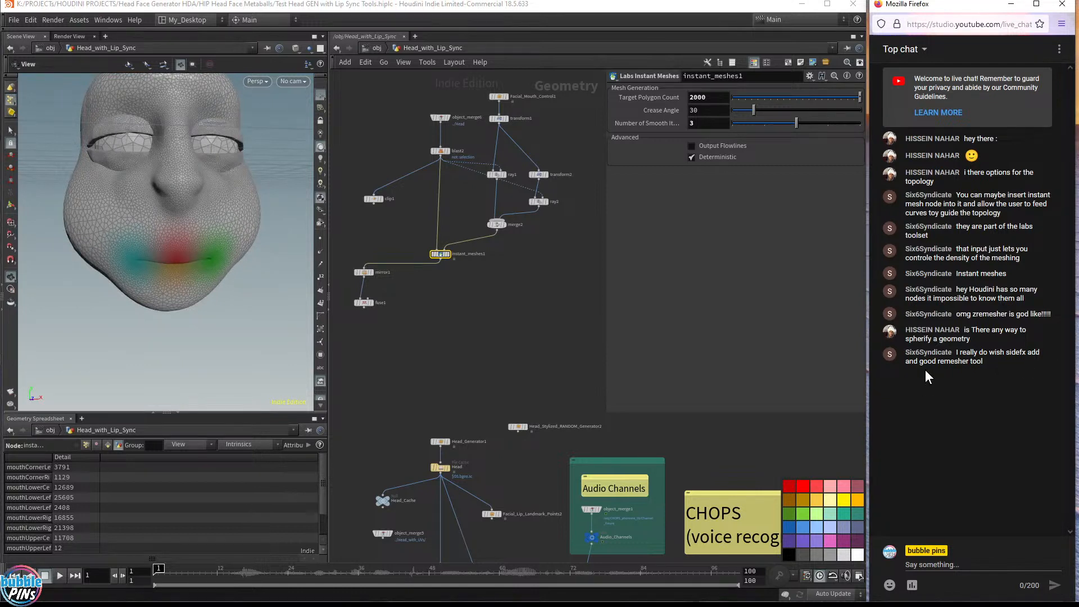
left_click_drag(984, 362, 962, 369)
left_click(962, 370)
Add a Remesh node to the network below instant_meshes1
left_click(516, 312)
scroll(493, 287, "up", 3)
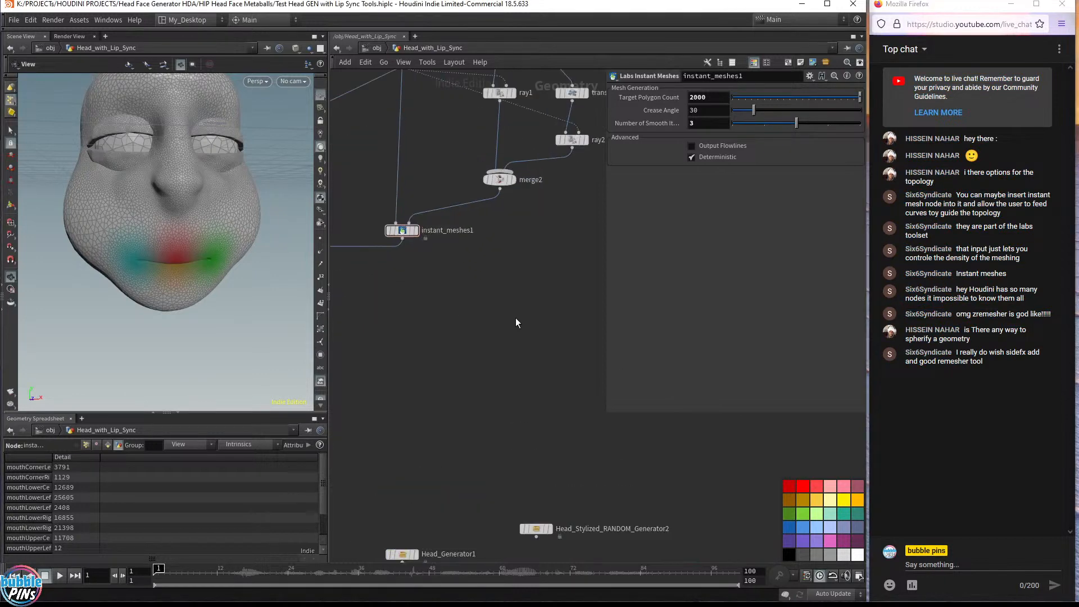
key("Tab")
key("Return")
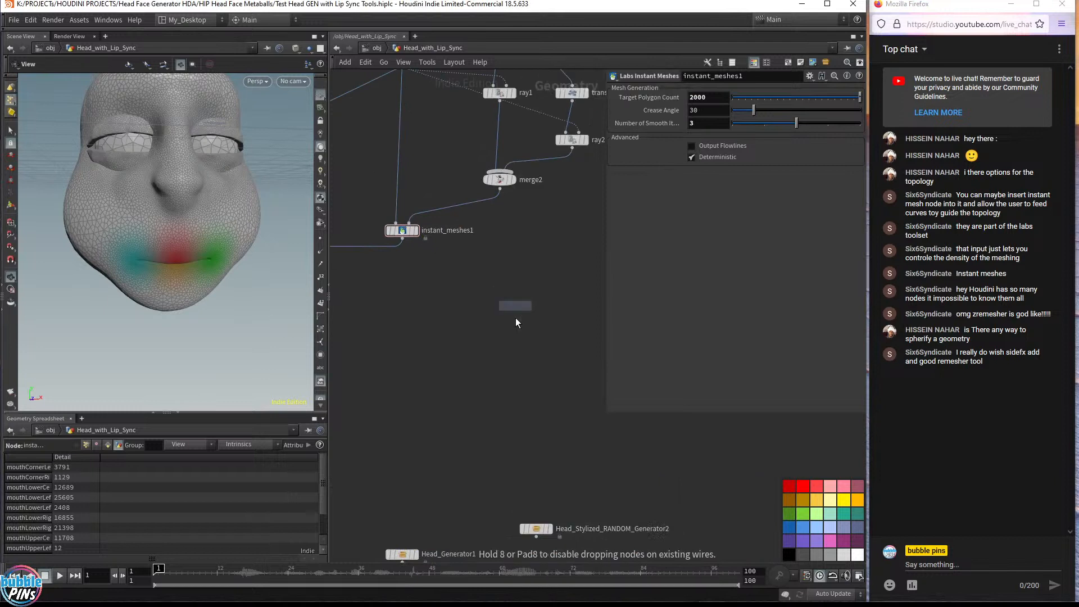
left_click(514, 318)
right_click(512, 318)
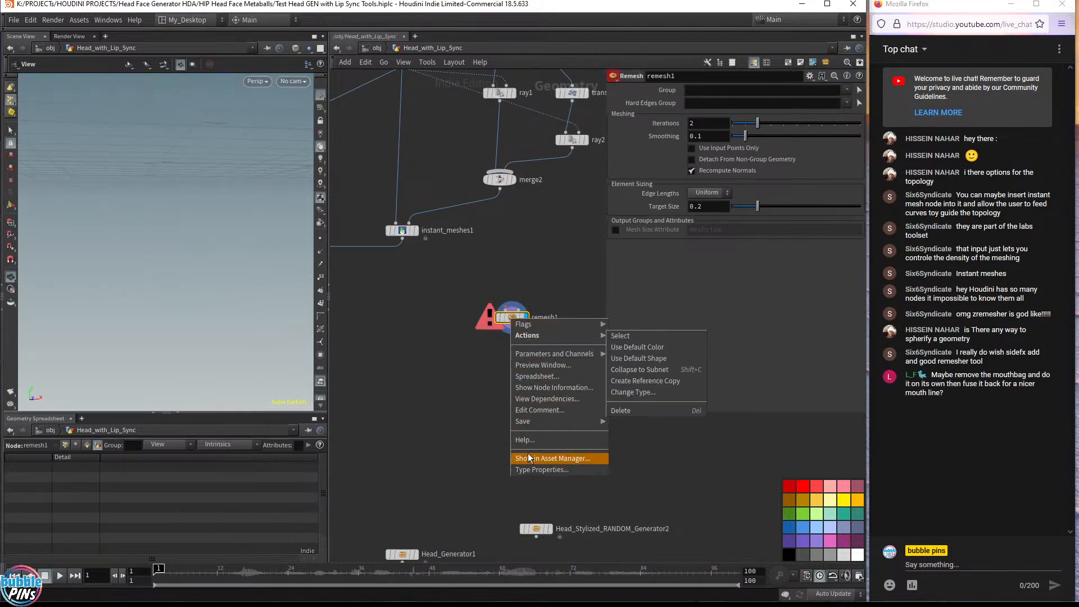
key("Escape")
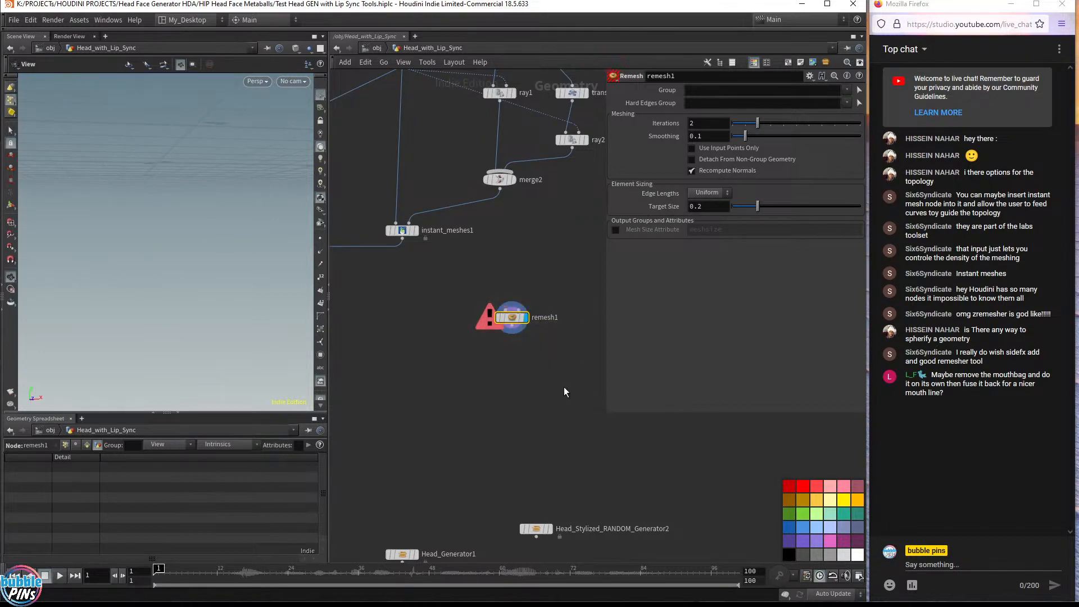
Search the node menu and place a FLIP Source node below remesh1
middle_click_drag(467, 419, 492, 278)
scroll(497, 157, "down", 2)
scroll(497, 160, "up", 3)
key("Tab")
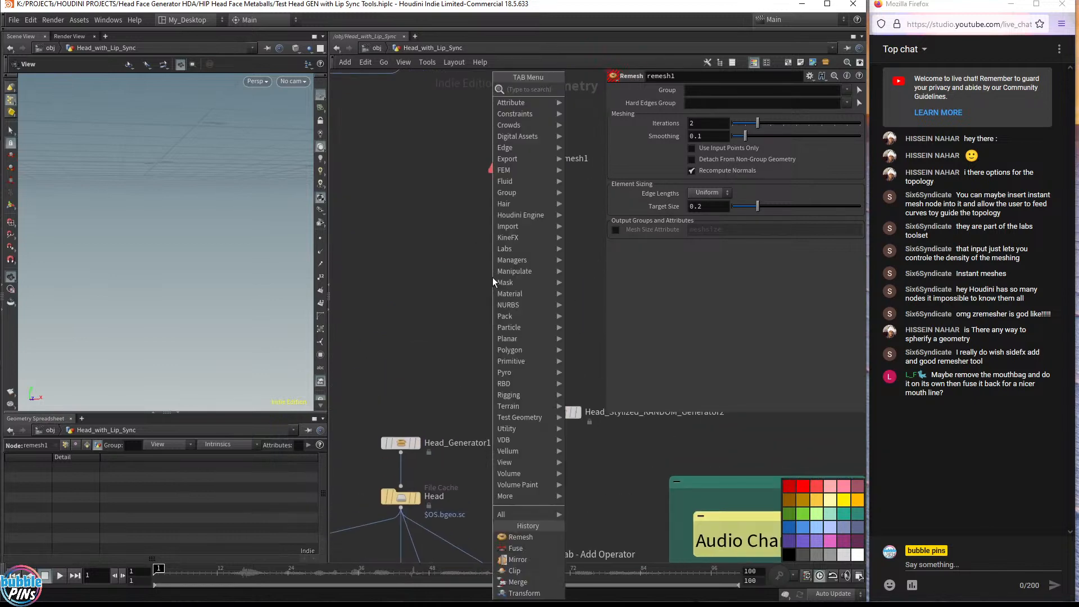
type("ras")
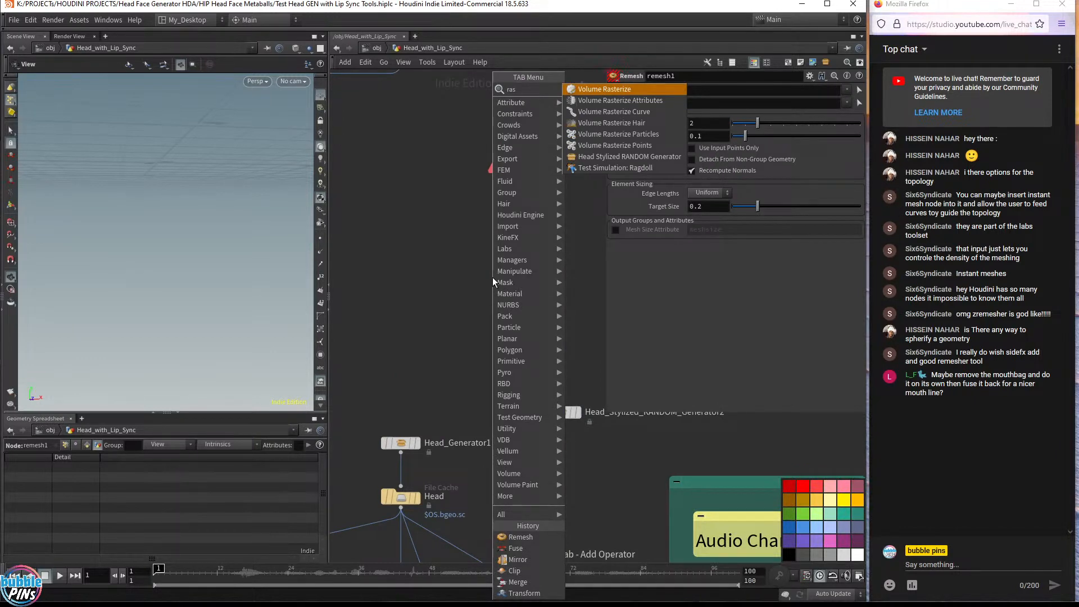
key("BackSpace")
key("BackSpace")
key("BackSpace")
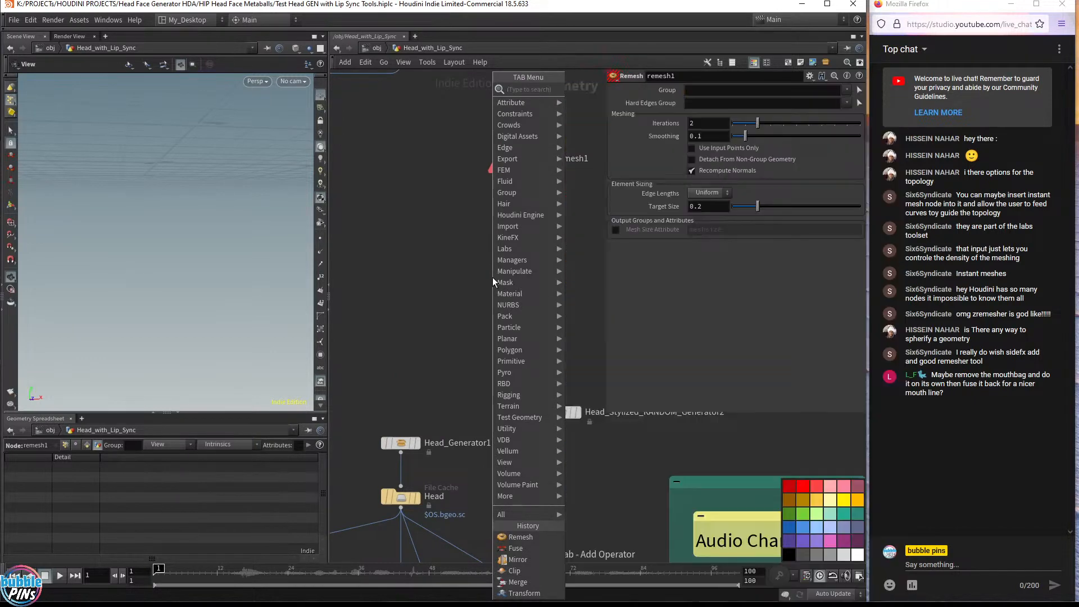
type("point")
key("BackSpace")
key("BackSpace")
key("BackSpace")
key("BackSpace")
key("BackSpace")
type("red")
key("Return")
left_click(493, 278)
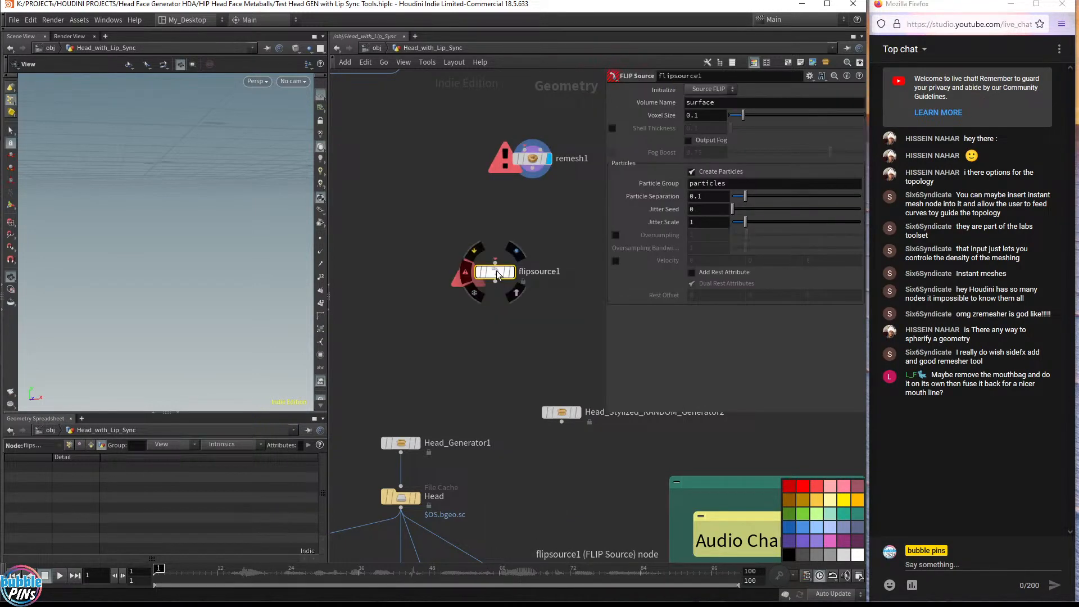
Inspect the internal network of flipsource1 and delete the node from Head_with_Lip_Sync
right_click(496, 277)
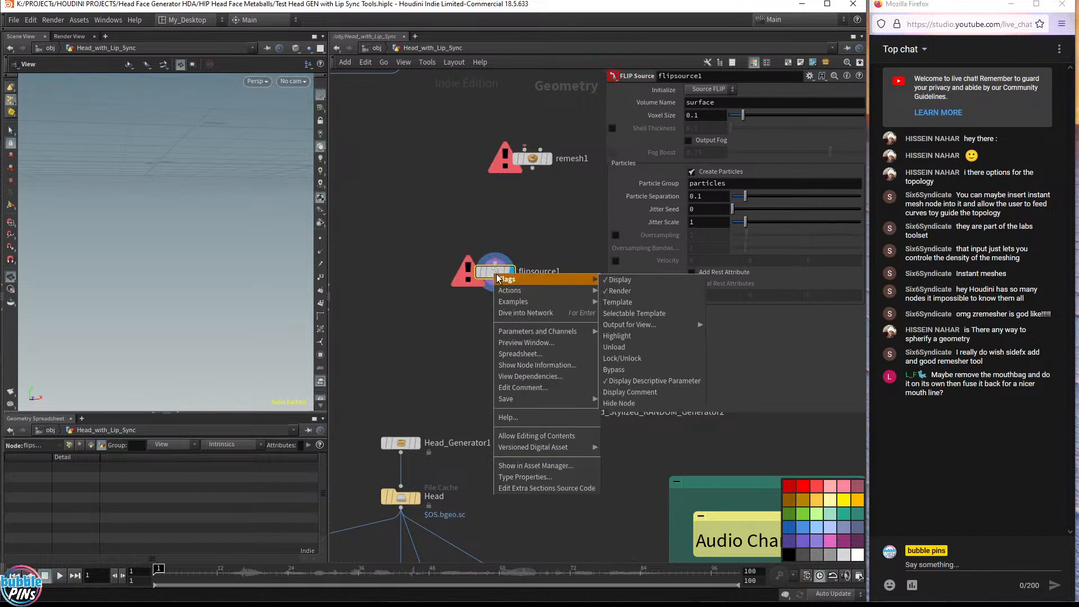
left_click(554, 440)
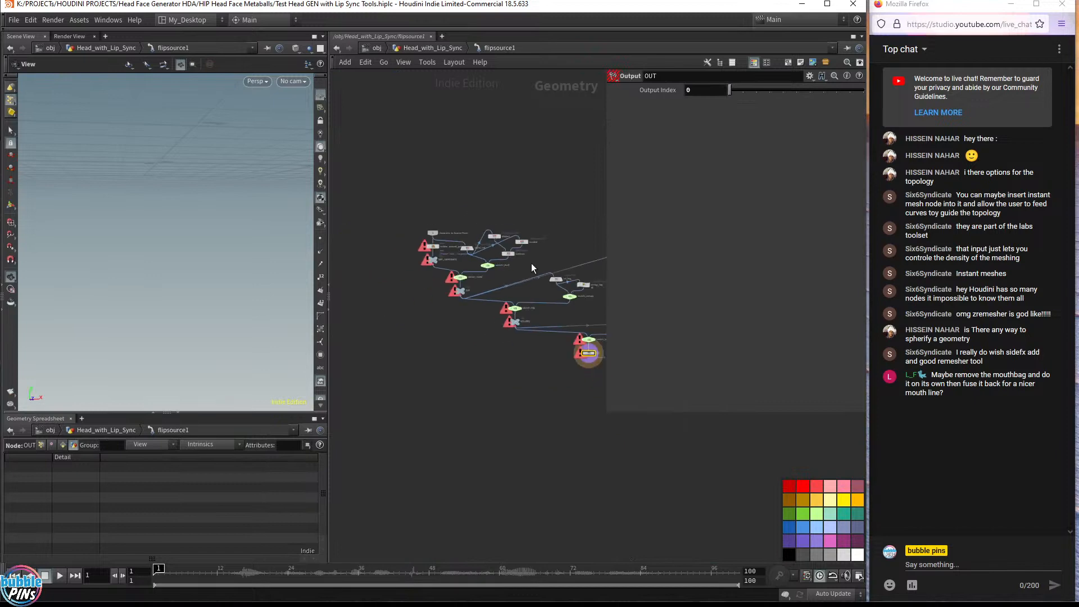
scroll(535, 268, "up", 3)
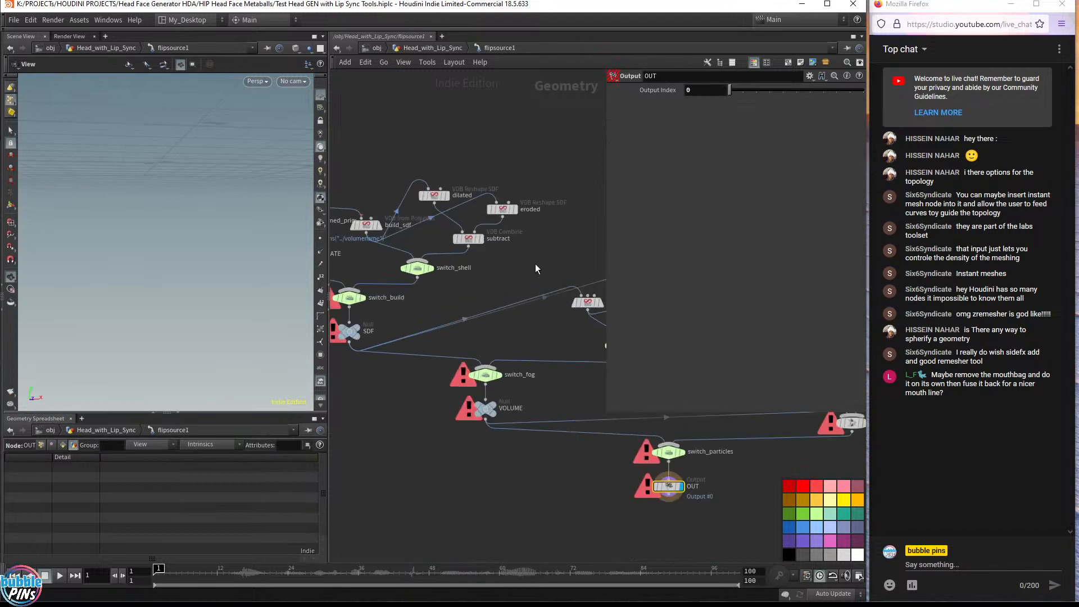
left_click(427, 50)
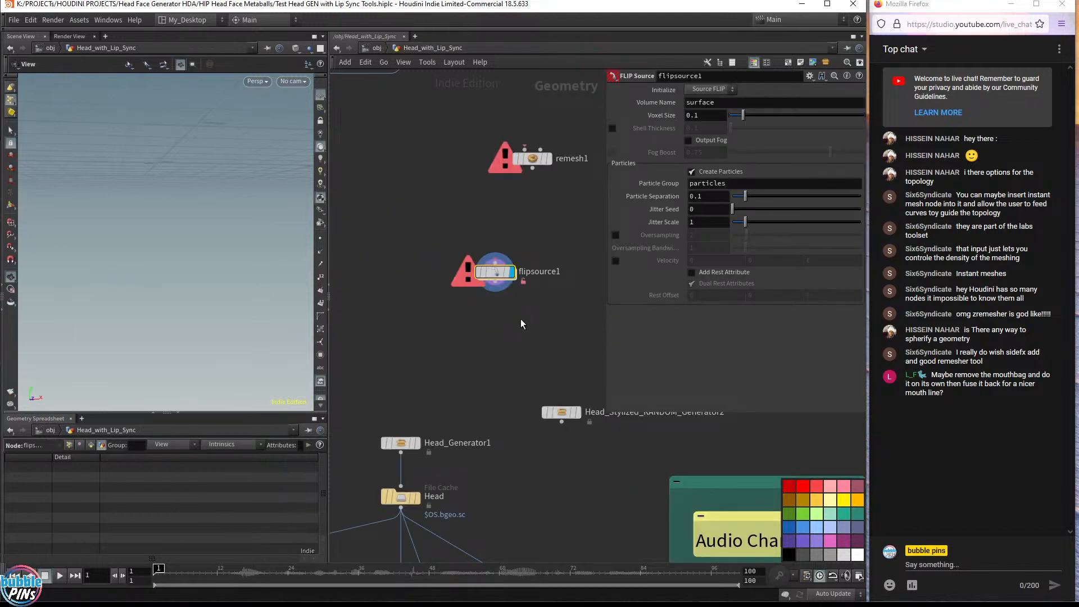
key("Delete")
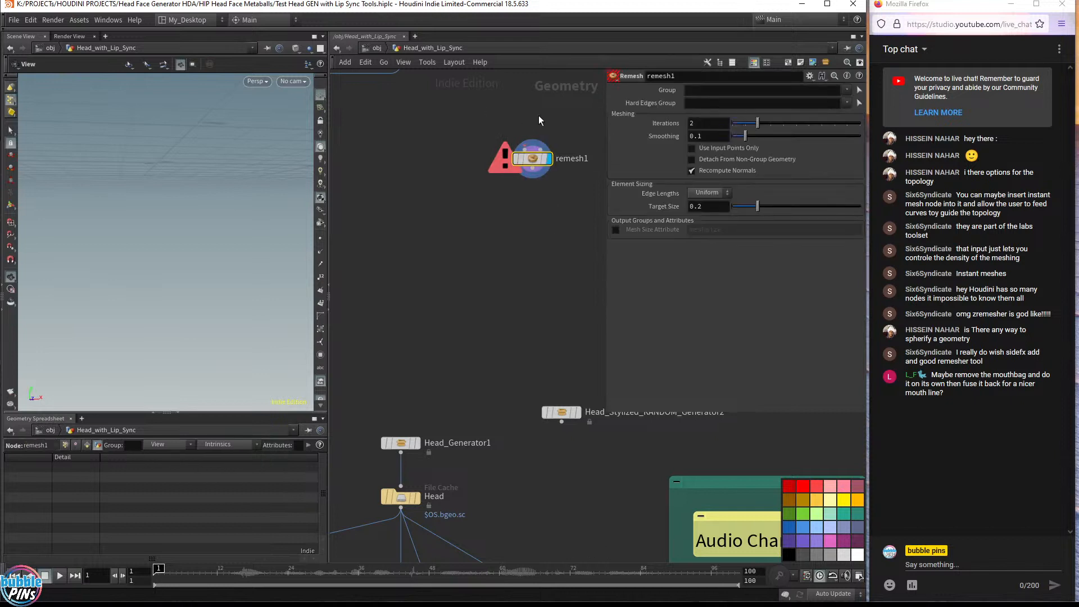
middle_click_drag(538, 116, 504, 250)
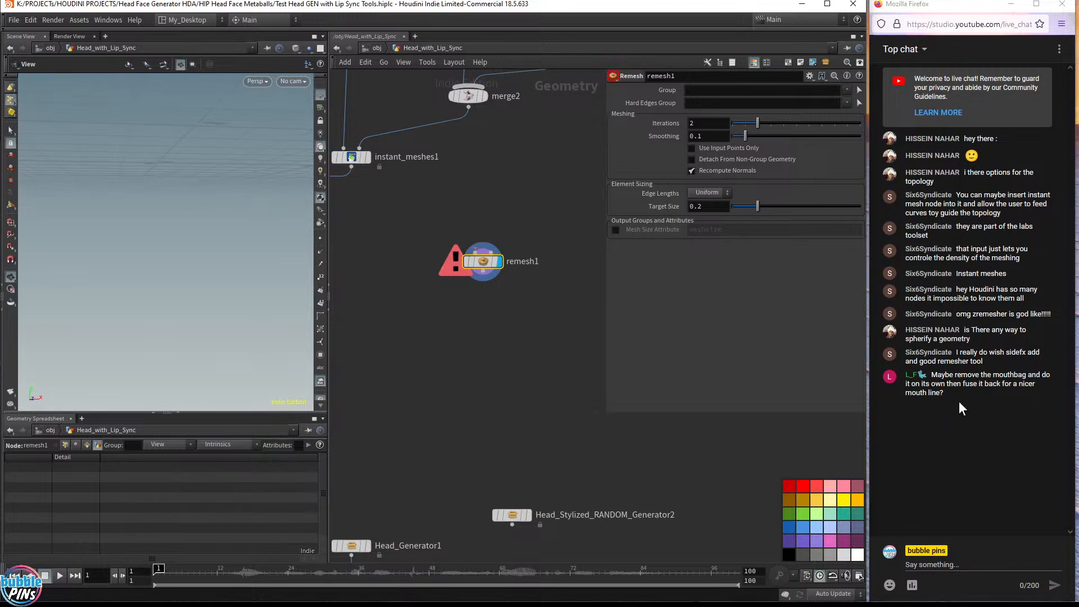
Display the instant_meshes1 result in the viewport and collapse the geometry spreadsheet pane
middle_click_drag(380, 165, 531, 236)
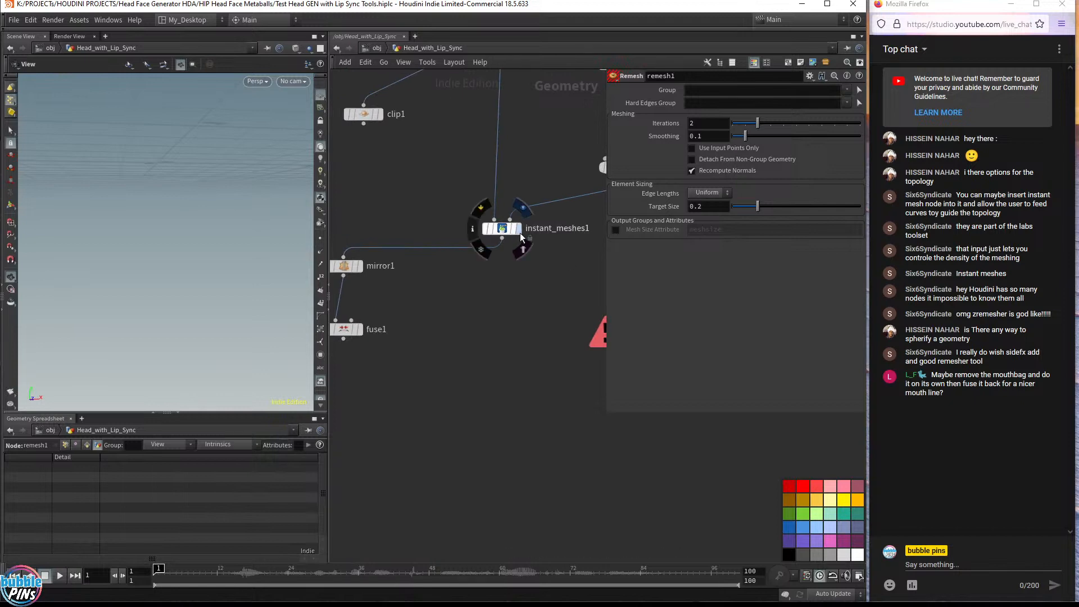
left_click(521, 233)
mouse_move(169, 255)
left_mouse_down()
mouse_move(195, 230)
mouse_move(143, 246)
mouse_move(141, 236)
mouse_move(150, 265)
mouse_move(161, 239)
left_mouse_up()
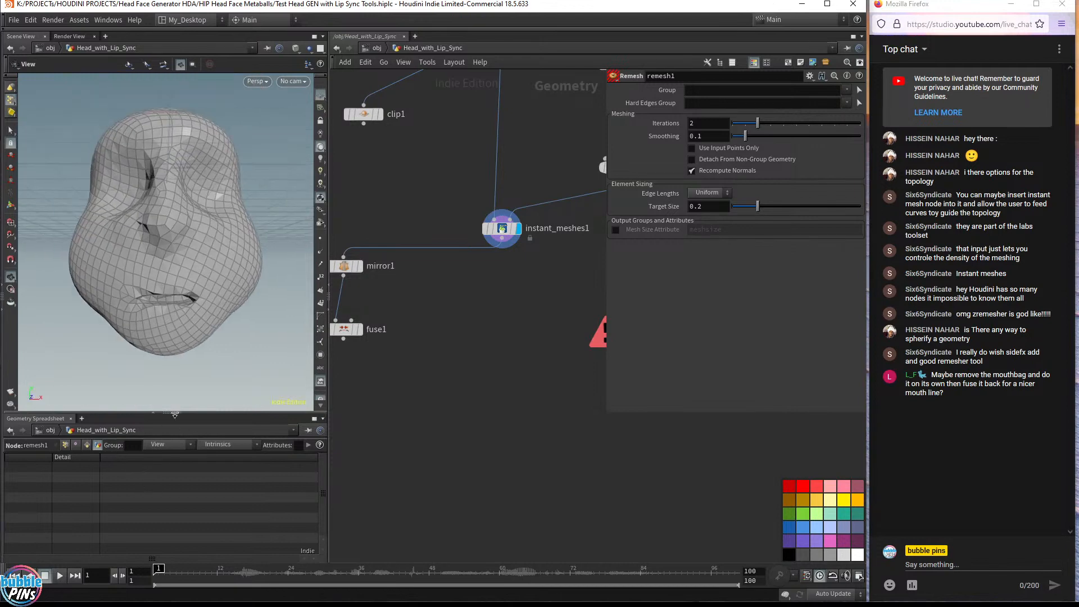
left_click(175, 414)
Duplicate Head_Generator1 as Head_Generator2 and connect it into instant_meshes1, displaying its output
middle_click_drag(563, 174, 496, 357)
middle_click_drag(479, 219, 489, 301)
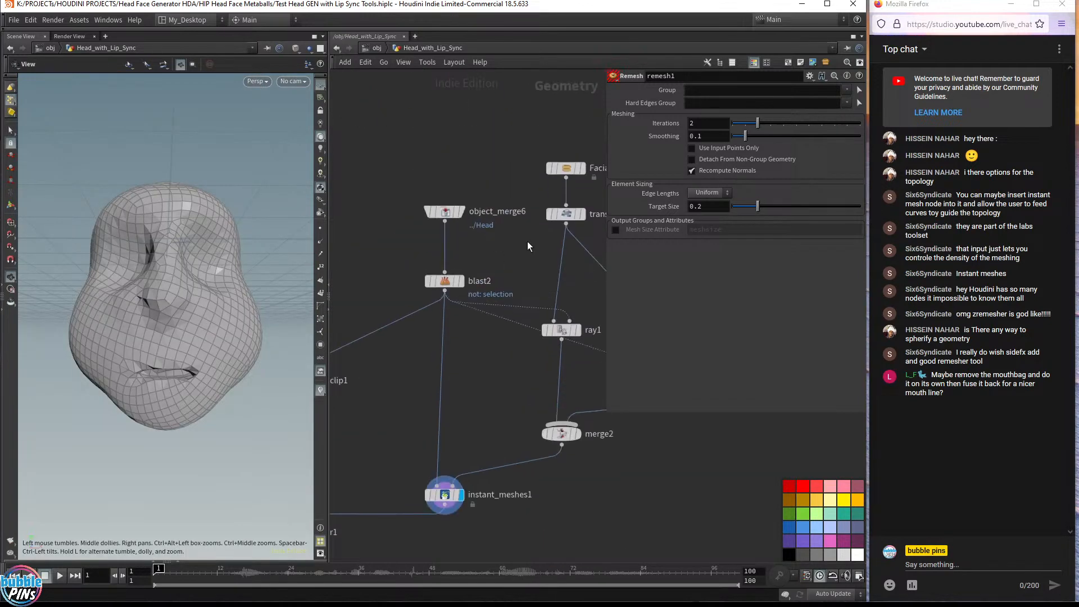
middle_click_drag(528, 246, 525, 219)
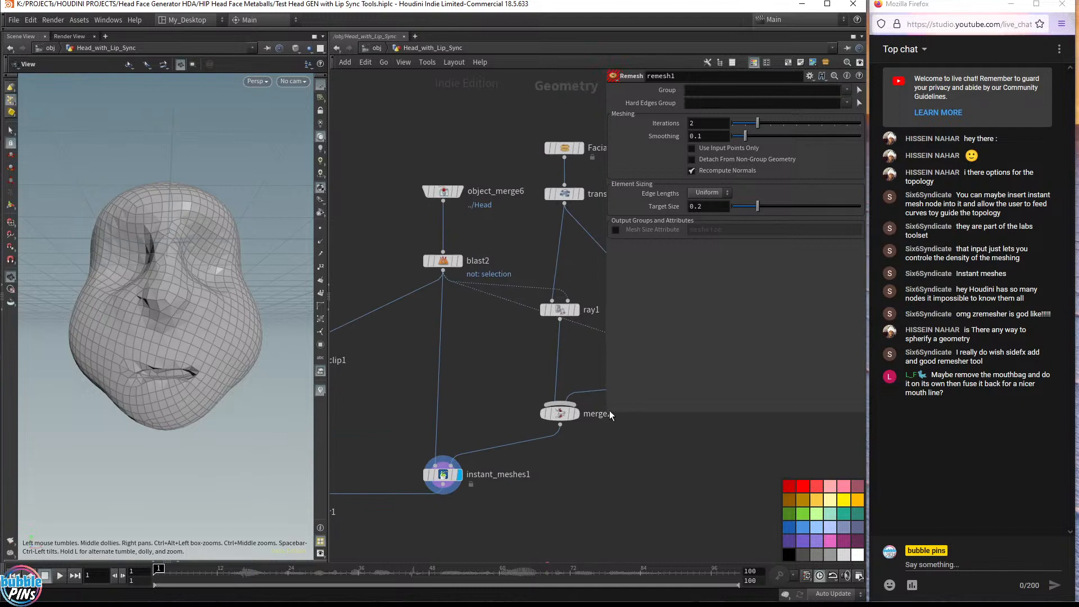
left_click_drag(609, 410, 671, 344)
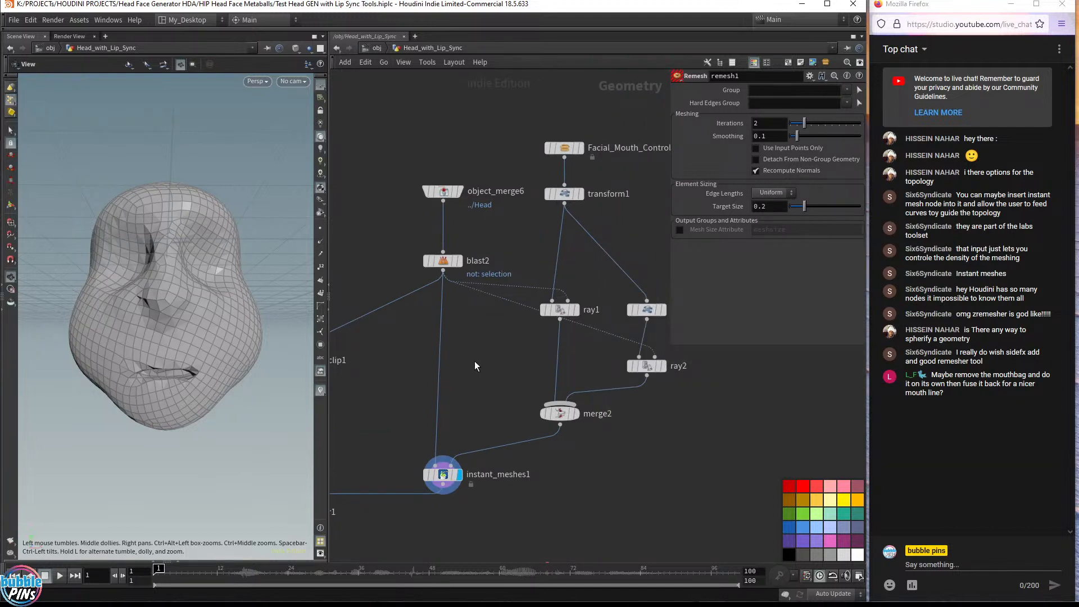
middle_click_drag(472, 342, 465, 94)
middle_click_drag(494, 421, 506, 116)
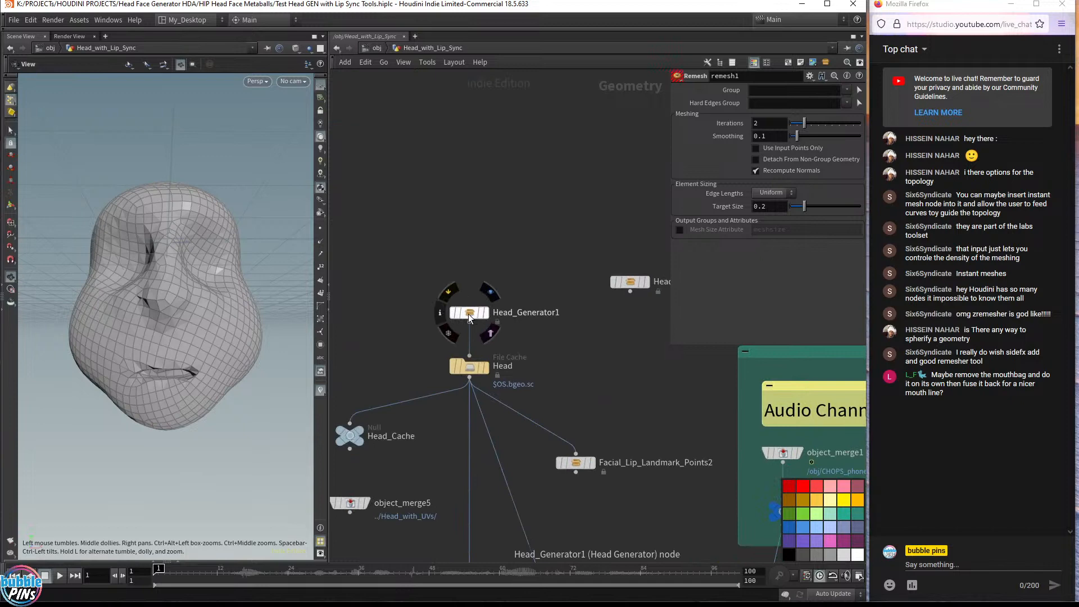
left_click_drag(468, 314, 474, 147, "alt")
middle_click_drag(560, 163, 553, 397)
left_click_drag(472, 382, 399, 106)
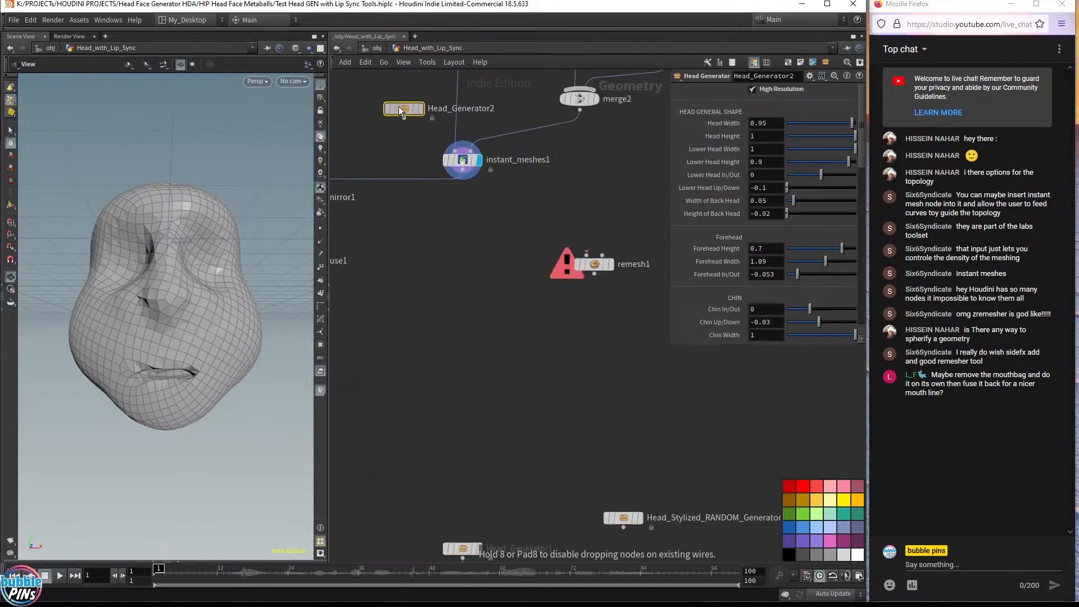
middle_click_drag(432, 72, 481, 266)
left_click_drag(449, 295, 457, 249)
left_click_drag(455, 260, 485, 330)
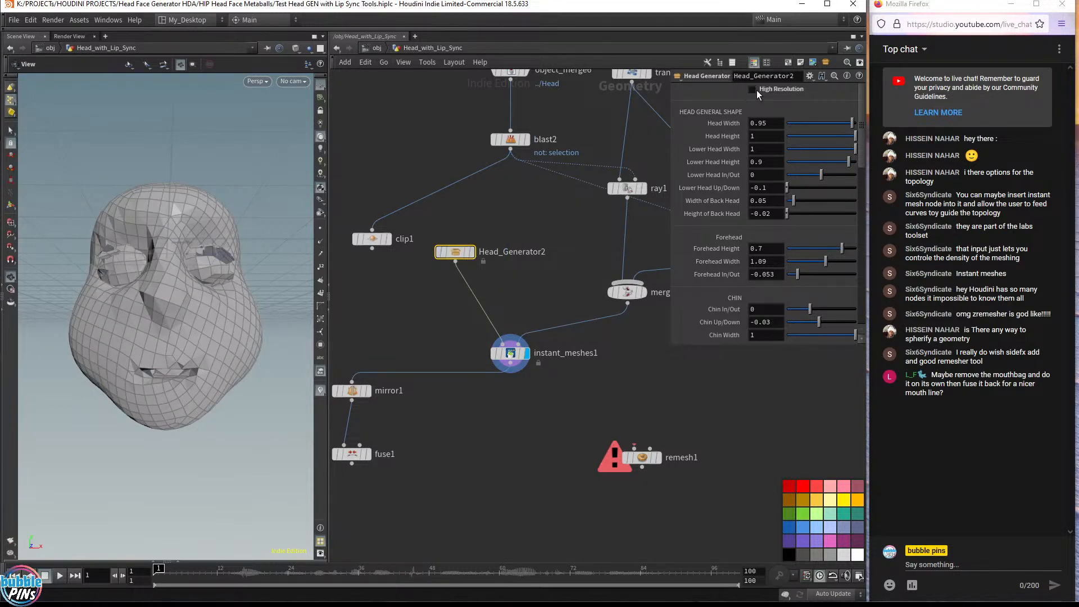
left_click(471, 252)
left_click_drag(454, 254, 509, 237)
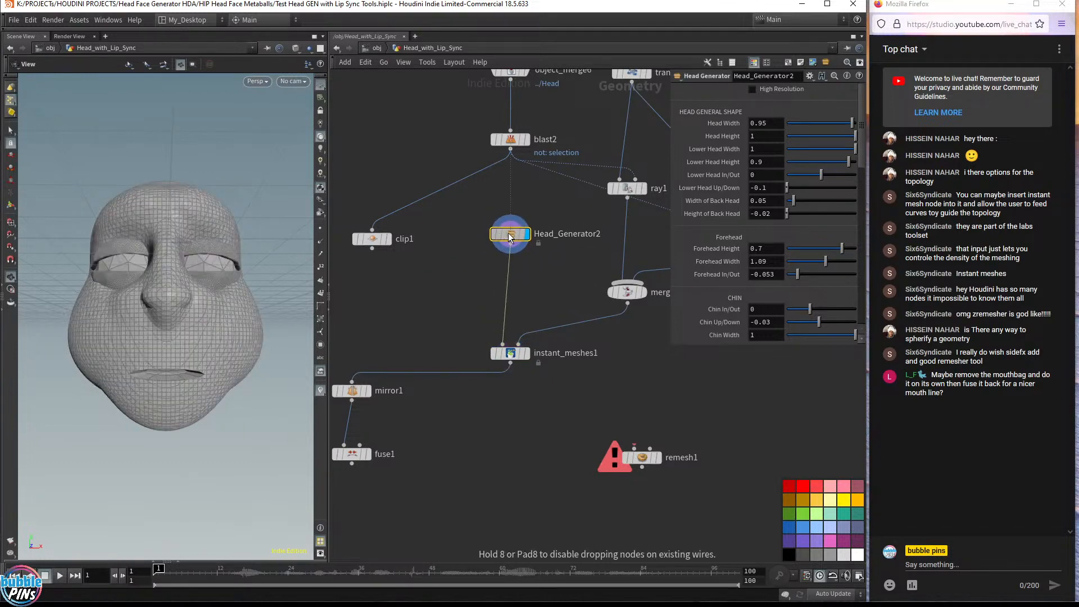
Move Head_Generator2 out to an empty area of the network
scroll(472, 241, "down", 4)
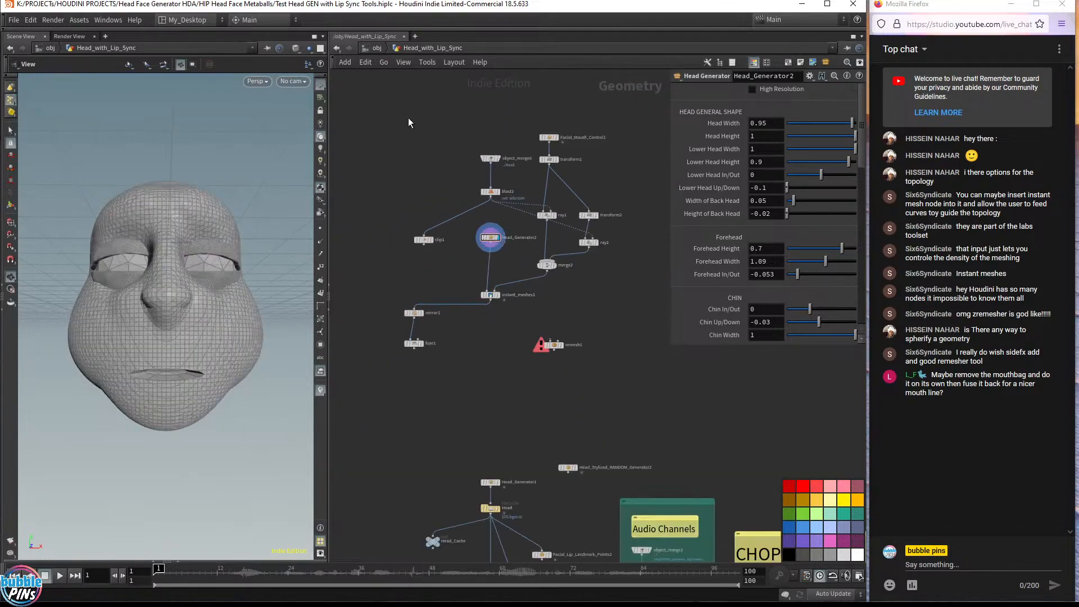
left_click_drag(413, 91, 623, 308)
left_click(421, 138)
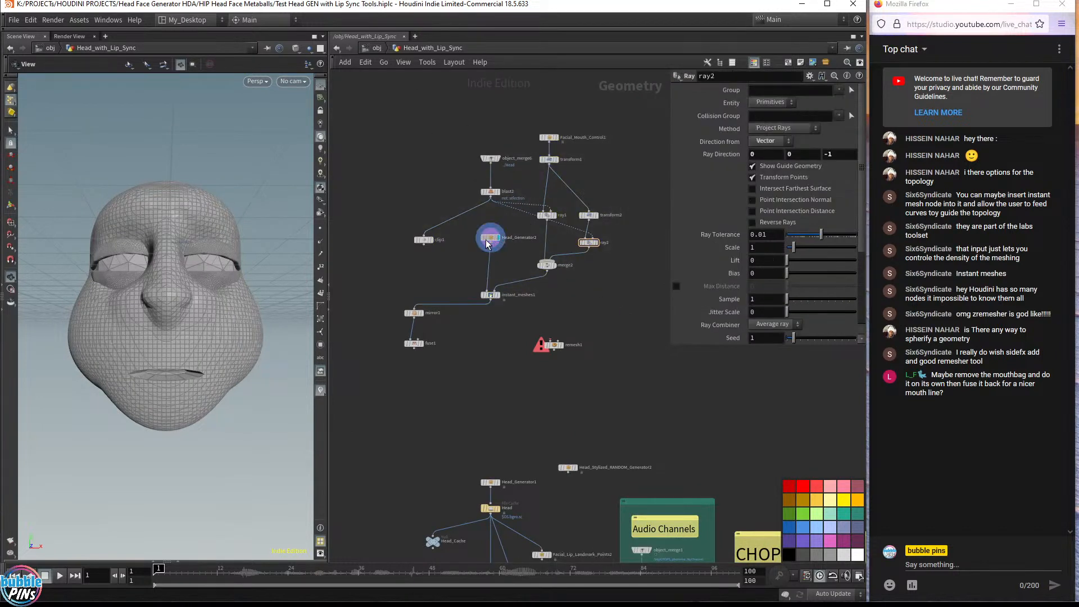
left_click_drag(487, 243, 389, 196)
middle_click_drag(387, 252, 549, 303)
scroll(575, 241, "up", 4)
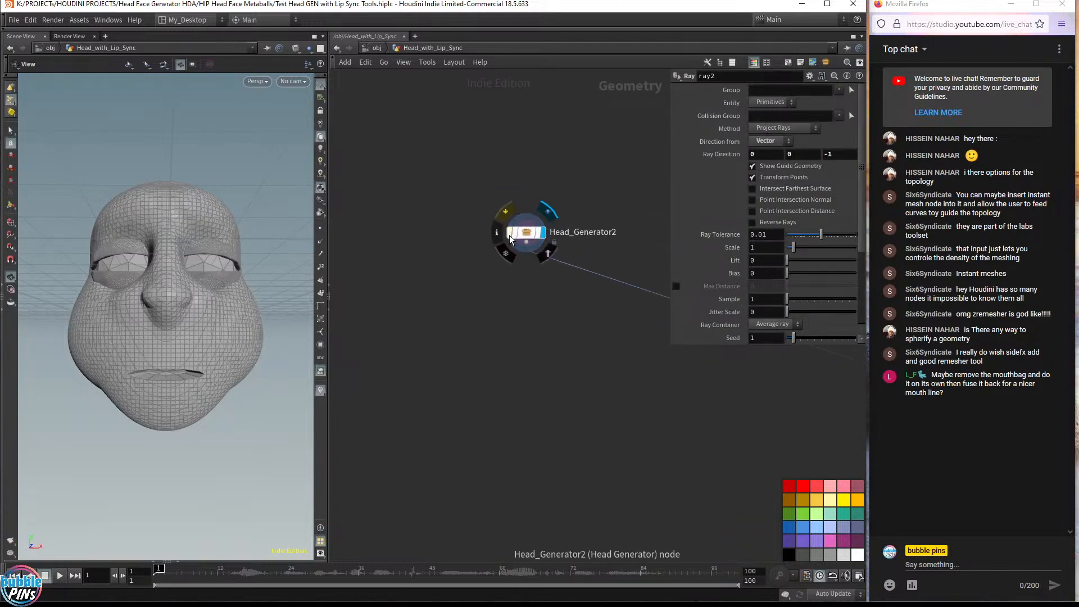
left_click_drag(510, 239, 398, 229)
Search for and place a Labs Instant Meshes node below Head_Generator2
key("Tab")
type("labs in")
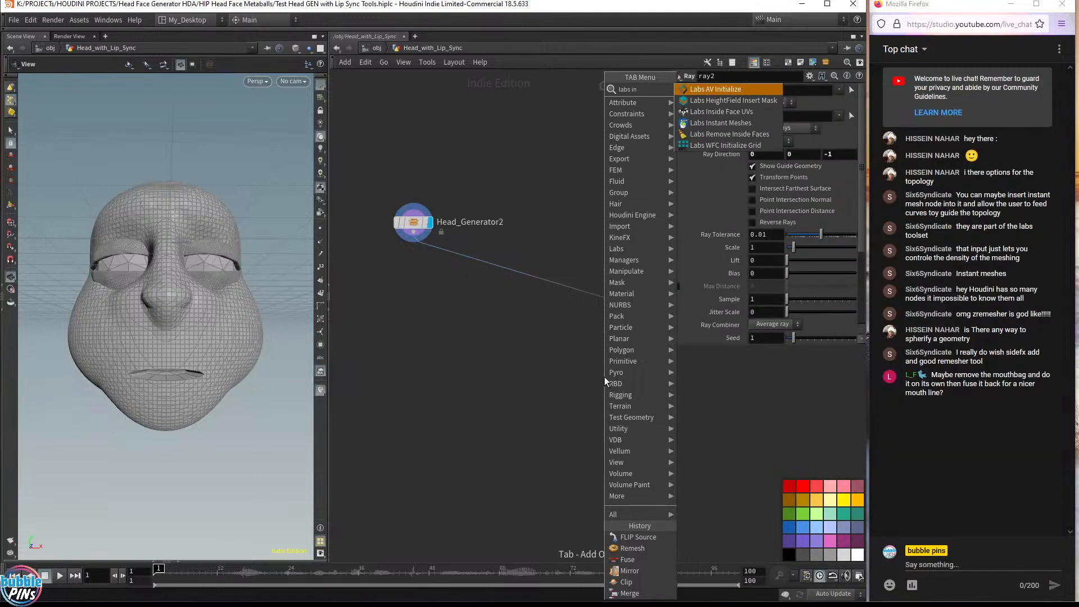
key("Down")
key("Down")
key("Return")
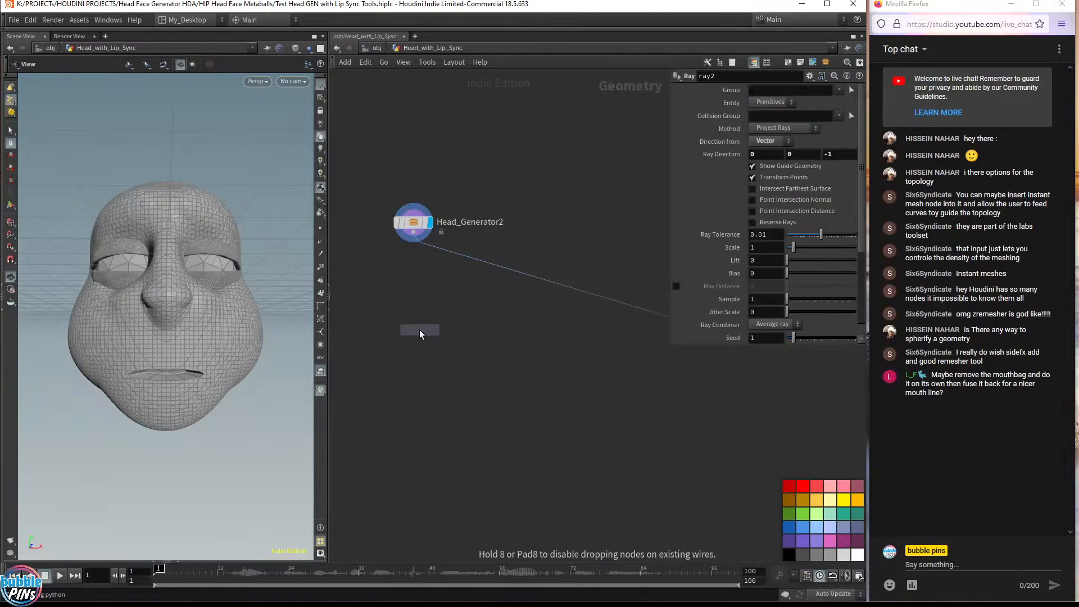
left_click(415, 311)
scroll(417, 285, "up", 1)
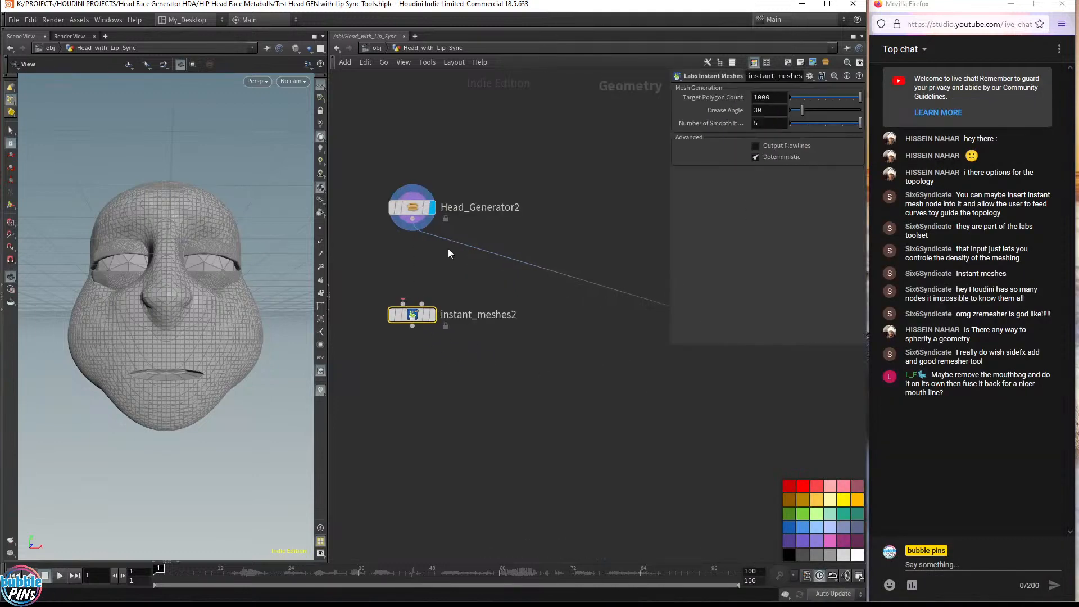
Insert a Blast node below Head_Generator2's output
left_click(412, 210)
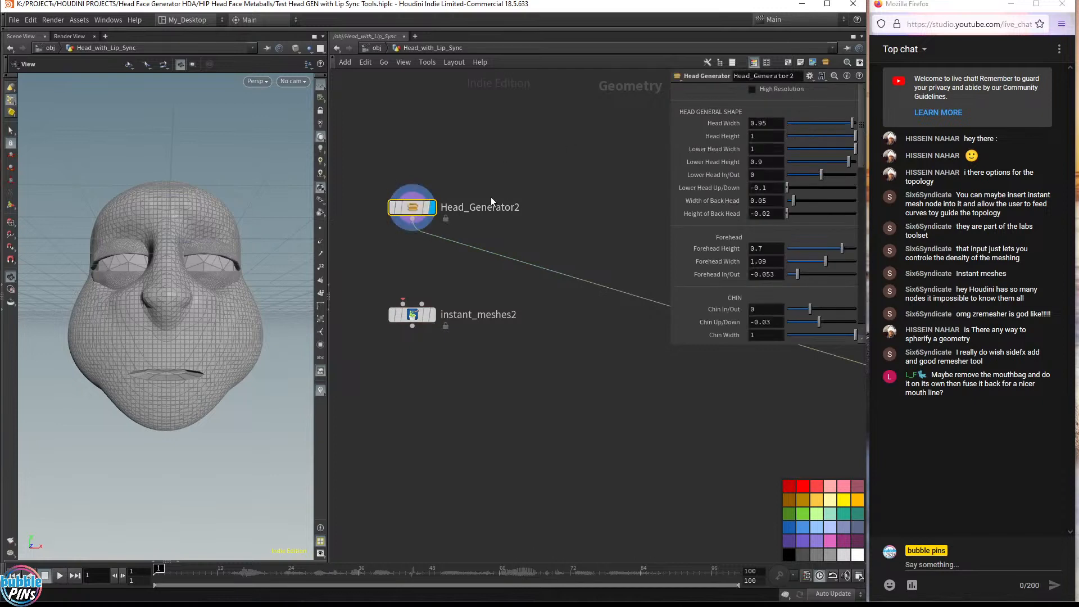
left_click(413, 219)
key("Tab")
type("b")
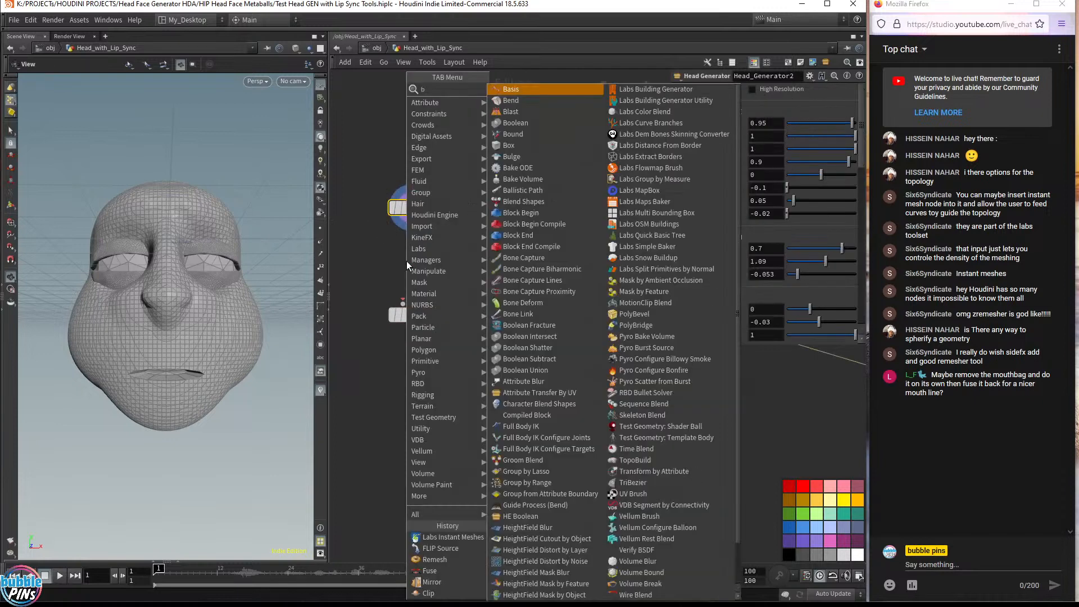
type("l")
key("Return")
key("Return")
left_click(412, 268)
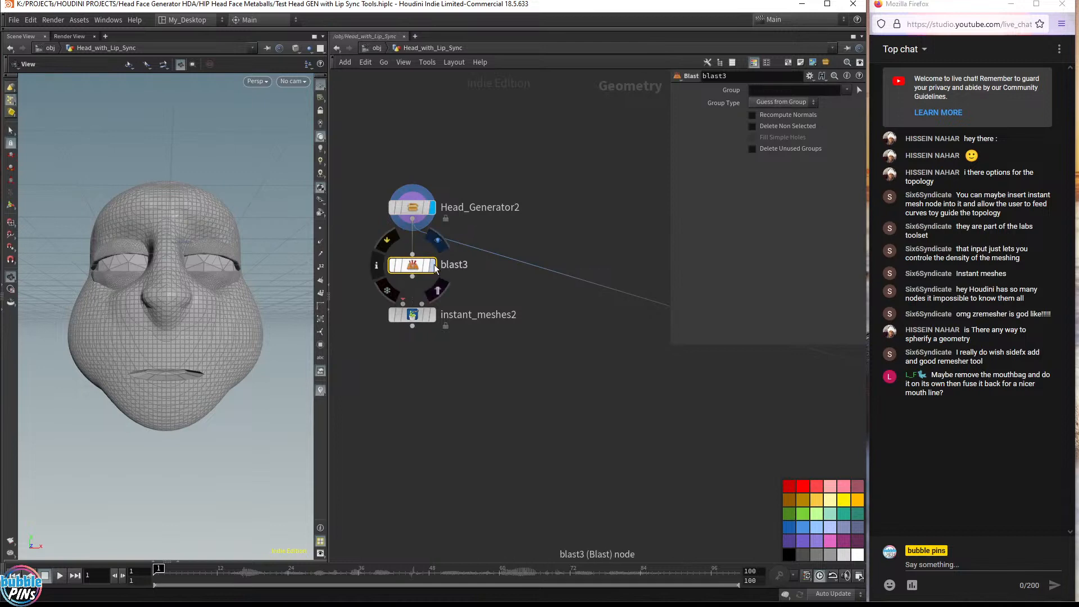
Select the head surface in the viewport and delete it, replacing blast3 with a new blast4 node
left_click(858, 91)
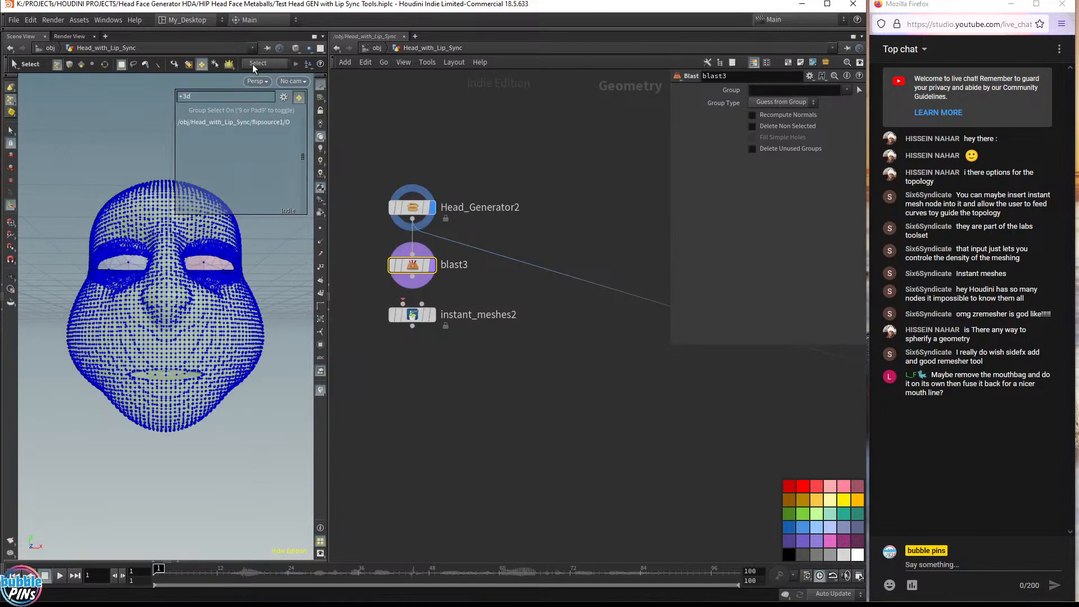
left_click(132, 208)
key("Return")
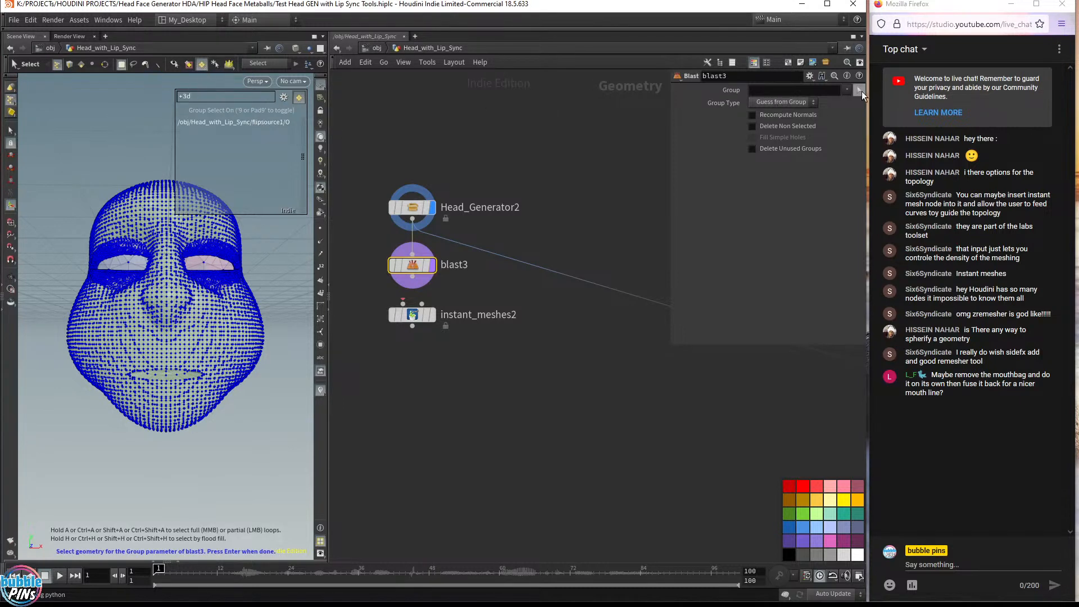
left_click(148, 207)
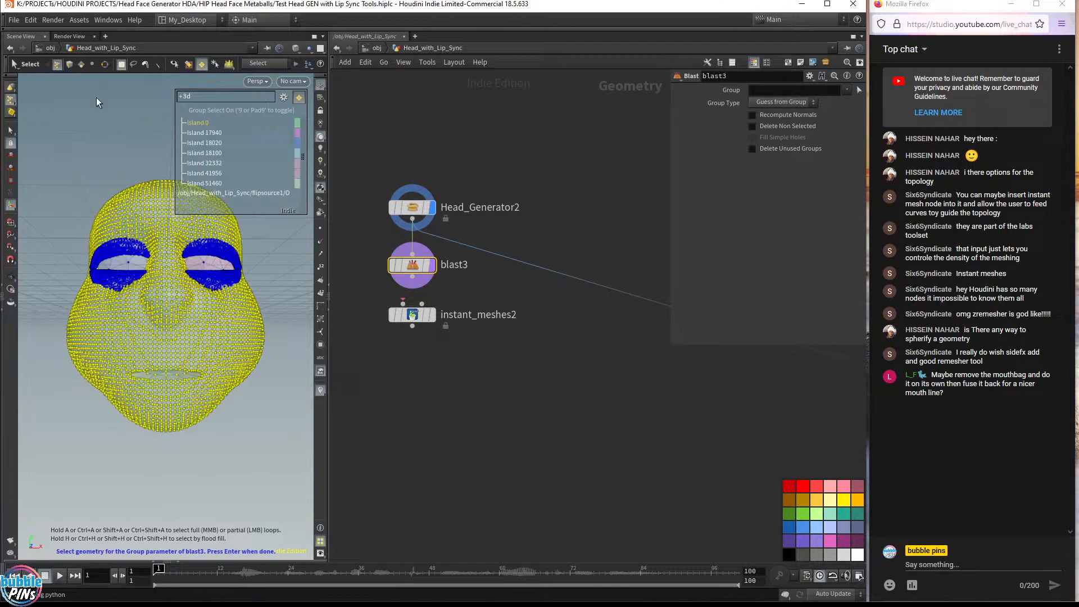
key("Delete")
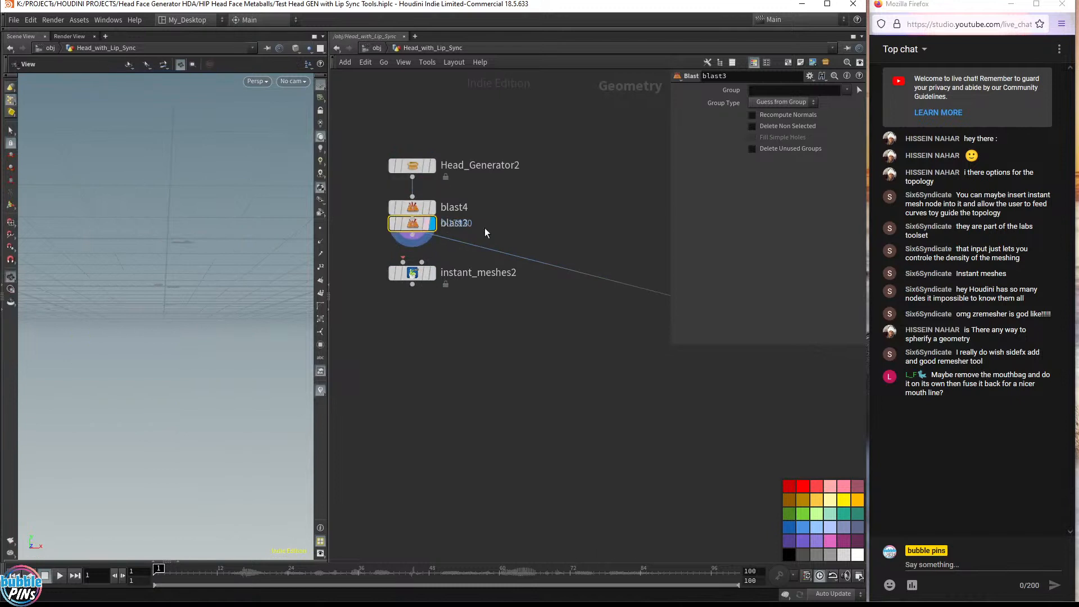
key("Delete")
Reselect the head surface as blast4's group and enable Delete Non Selected to keep only the head
left_click(831, 90)
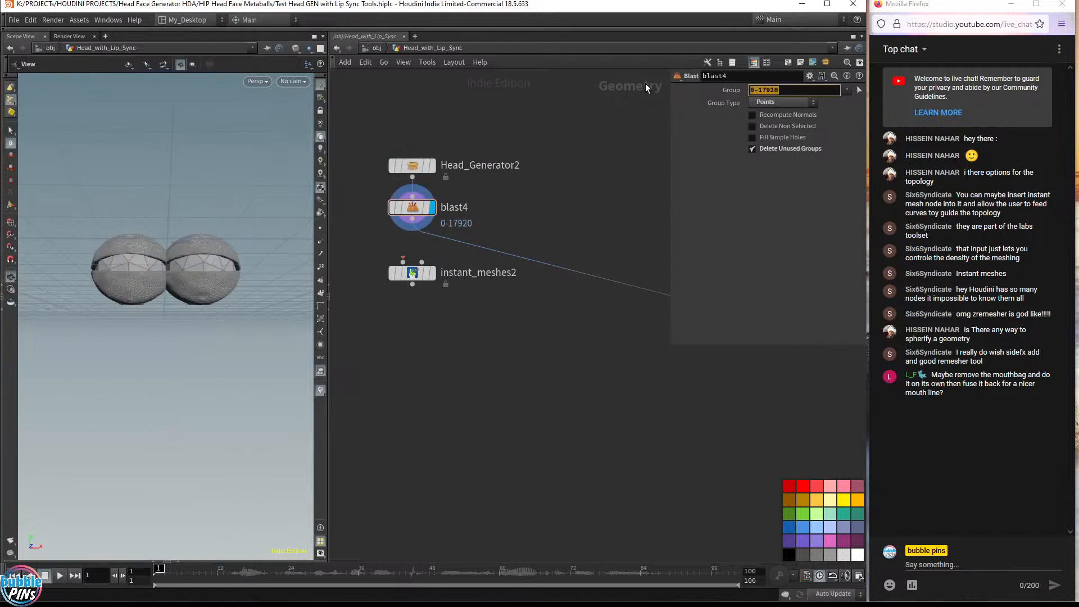
key("BackSpace")
left_click(861, 91)
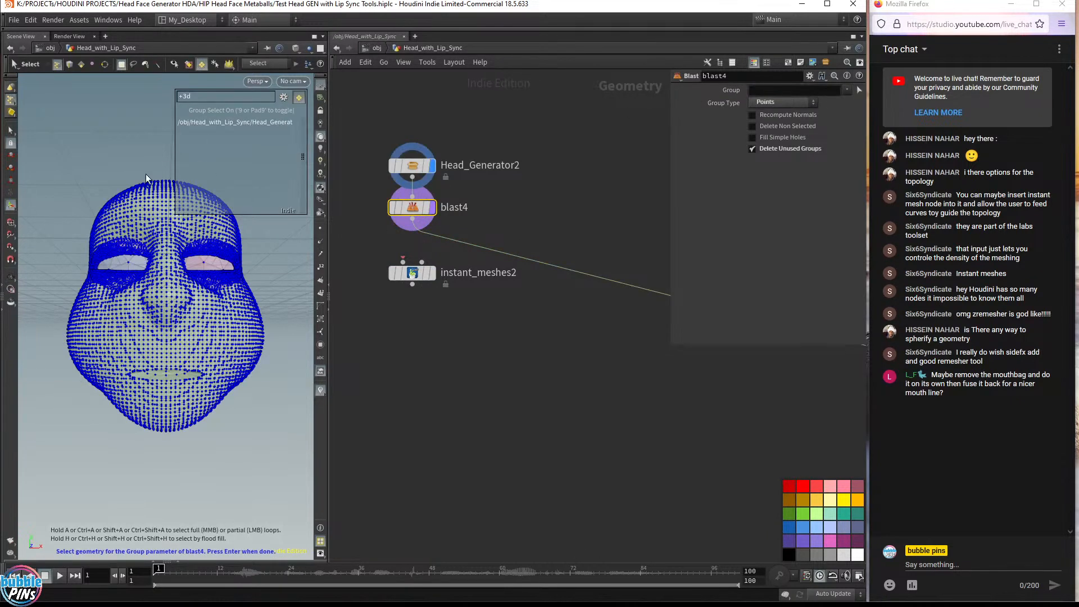
double_click(134, 203)
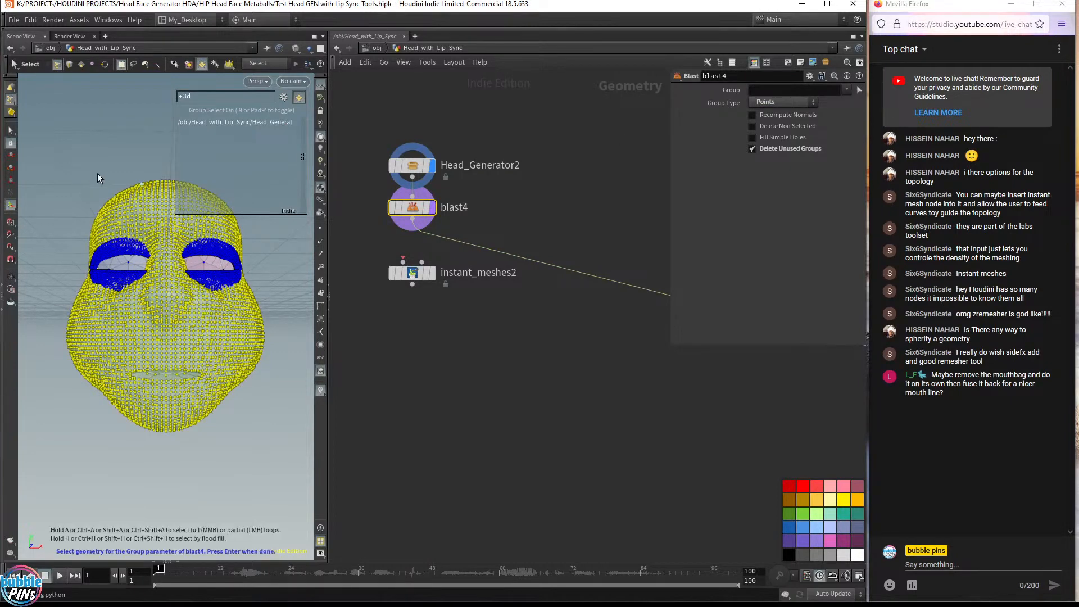
key("Return")
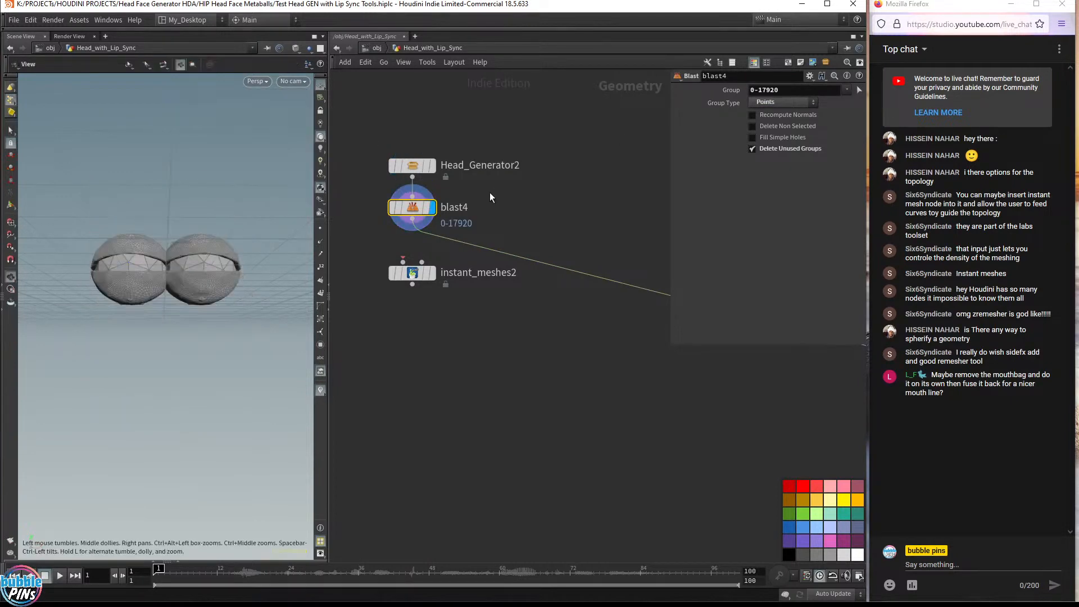
left_click(780, 129)
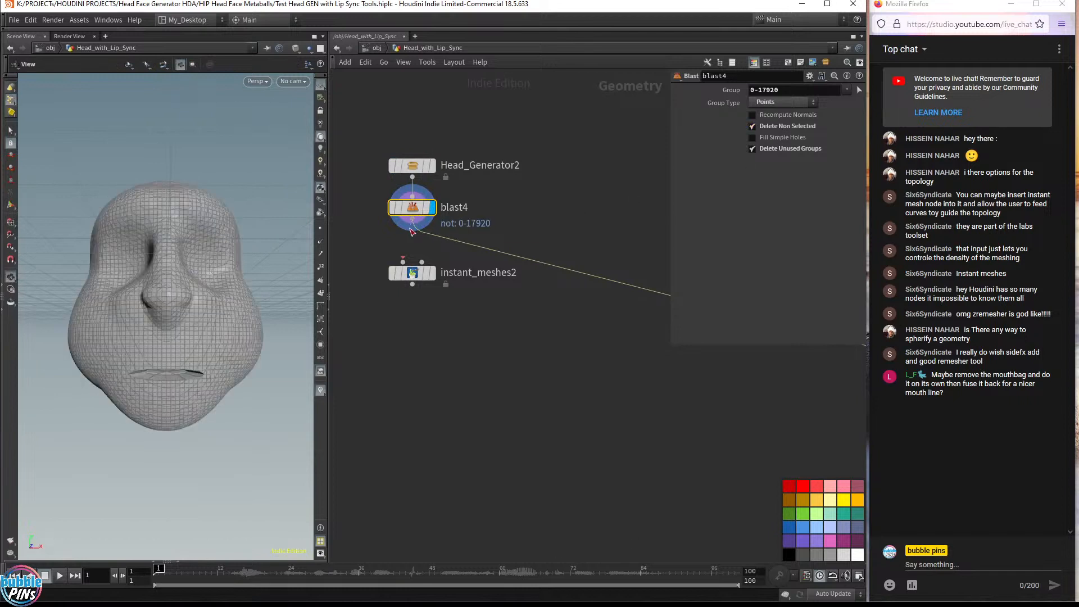
Connect blast4 into instant_meshes2, move instant_meshes2 lower and display blast4
left_click_drag(412, 208, 413, 219)
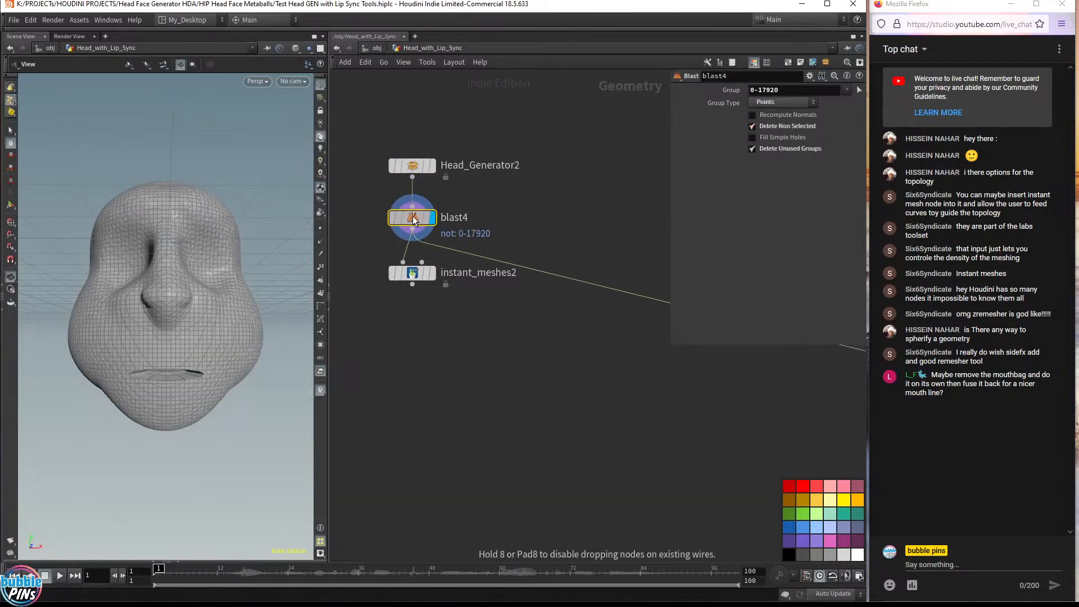
left_click(431, 273)
left_click_drag(421, 275, 409, 359)
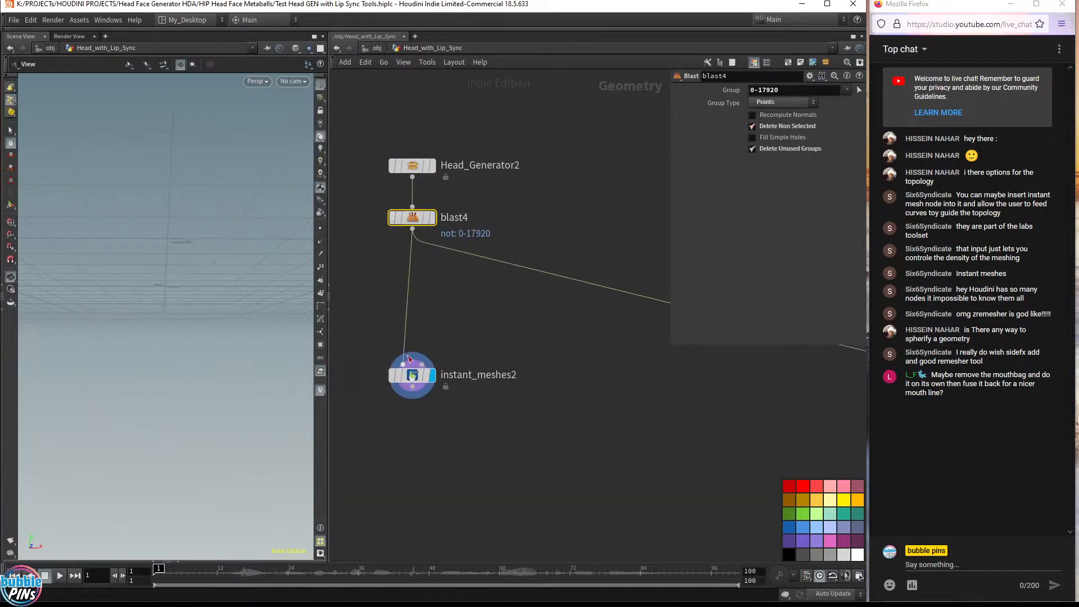
left_click(433, 219)
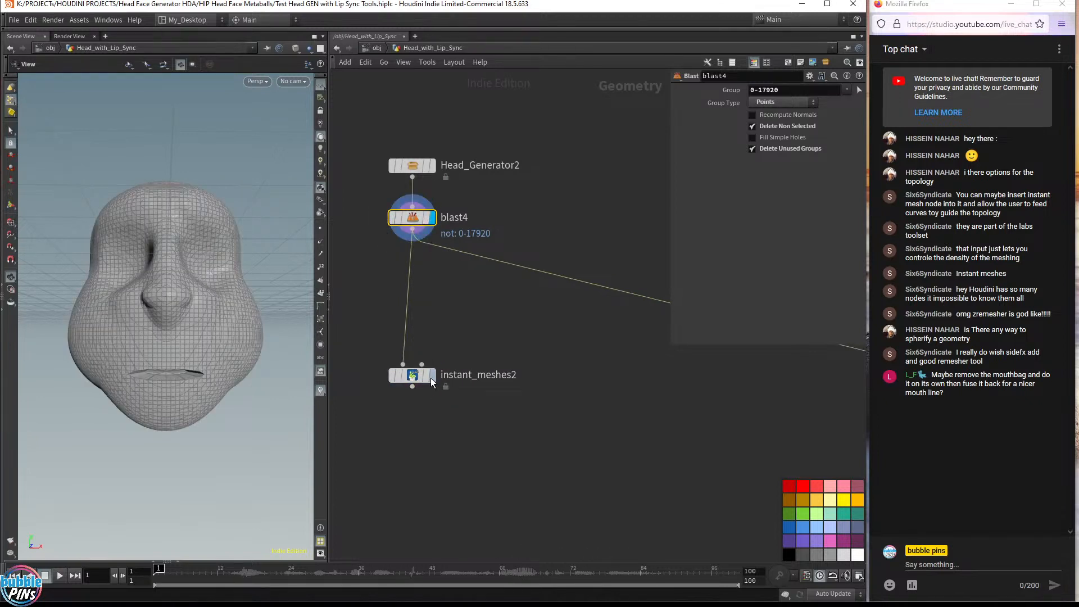
Allow editing of Head_Generator2's contents and dive inside to inspect its boolean and remesh nodes
left_click(416, 166)
right_click(416, 167)
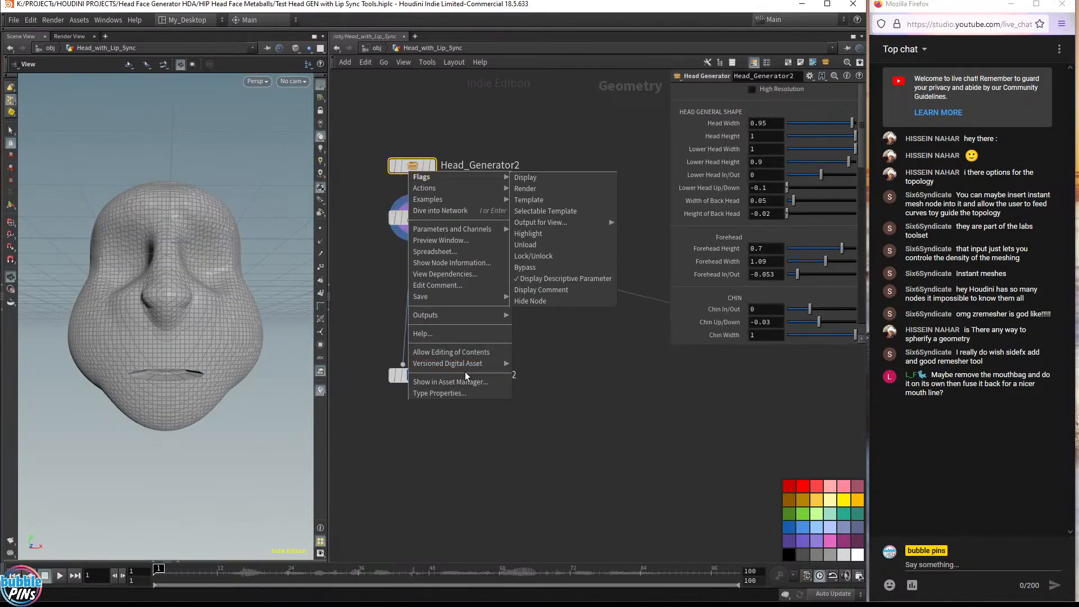
left_click(466, 351)
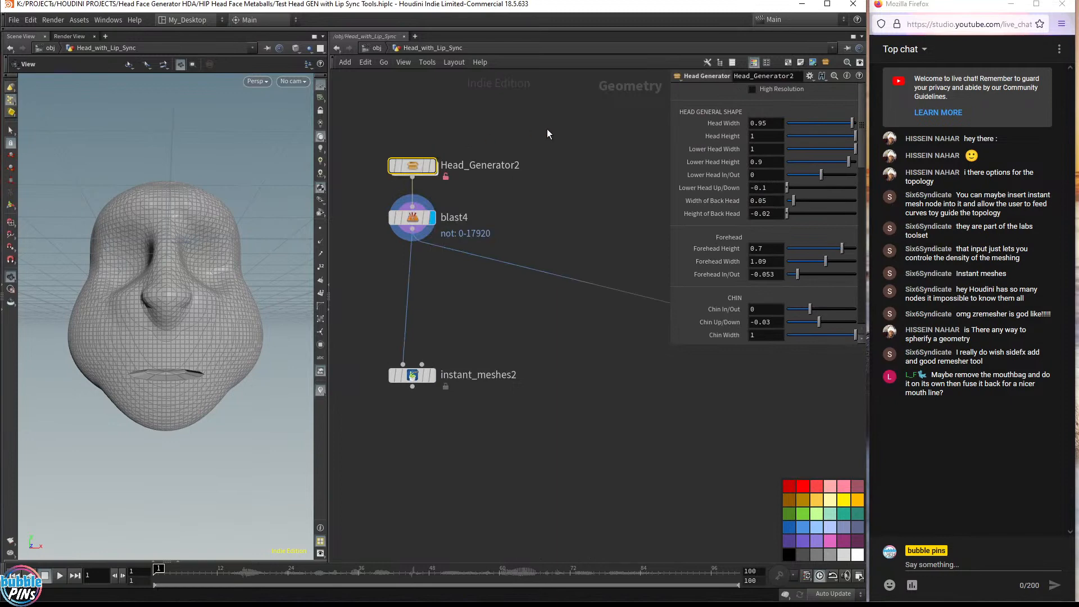
double_click(419, 169)
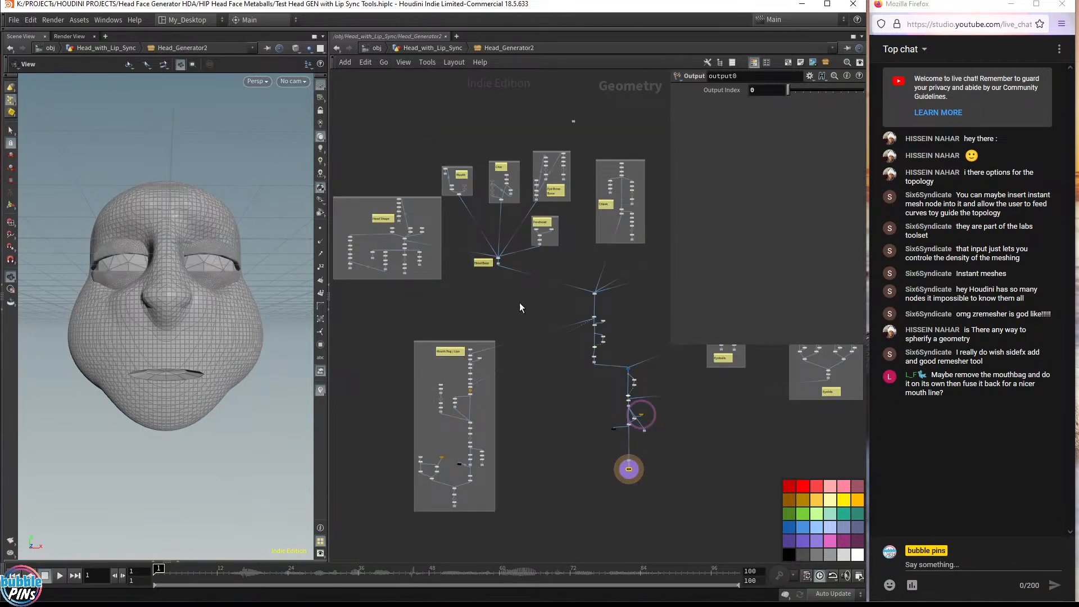
scroll(585, 312, "up", 6)
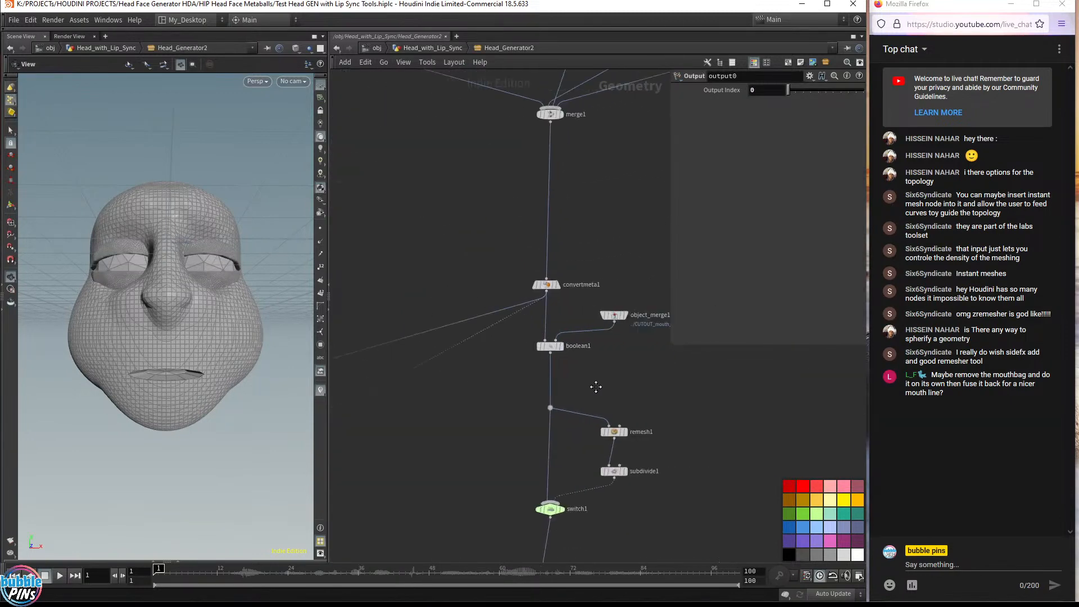
middle_click_drag(595, 387, 572, 348)
scroll(576, 336, "up", 2)
mouse_move(485, 295)
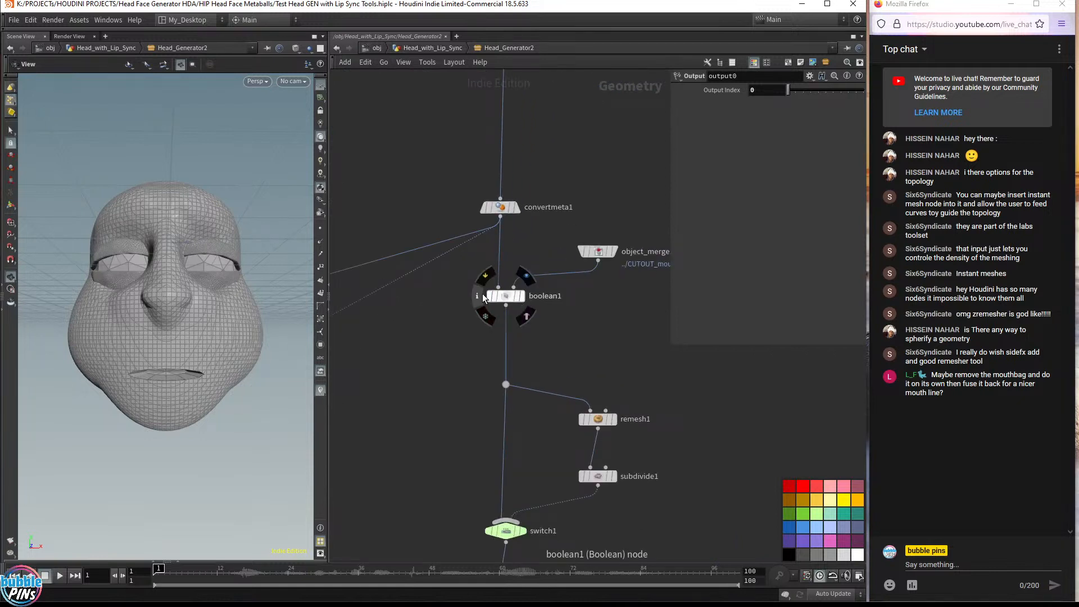
Rearrange object_merge1 and boolean1, and wire convertmeta1 directly into the remesh branch, bypassing the boolean
left_click_drag(573, 275, 627, 305)
left_click_drag(507, 296, 573, 299)
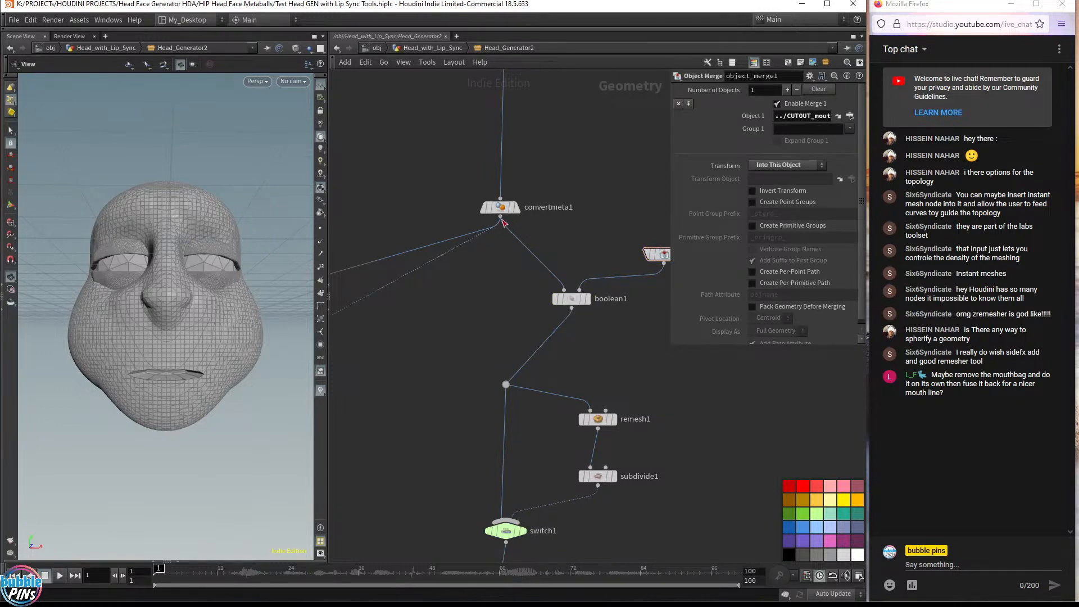
left_click_drag(501, 219, 506, 385)
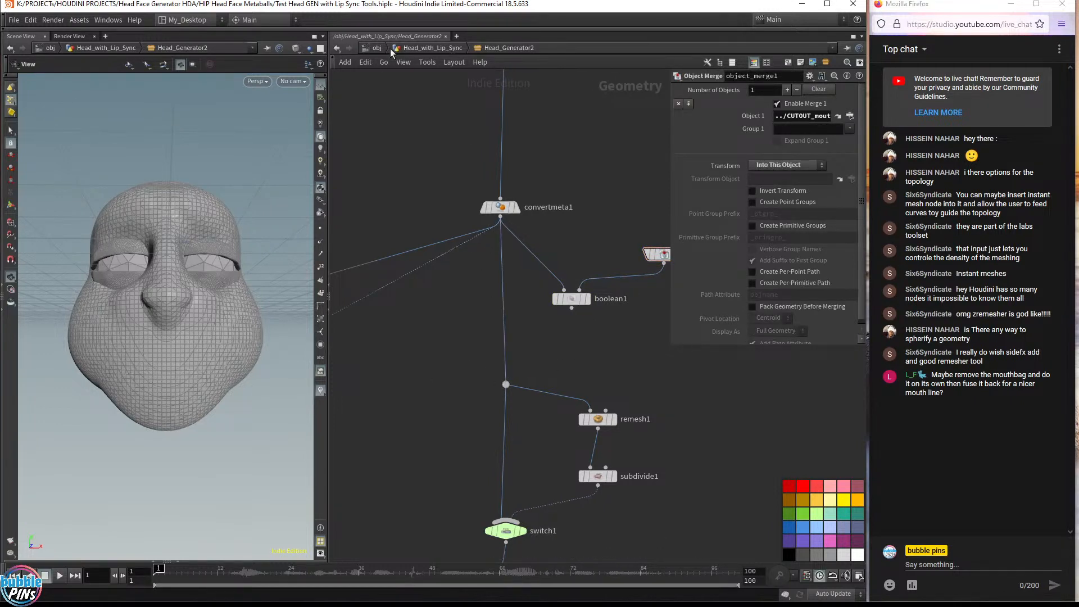
Return to the Head_with_Lip_Sync network, nudge blast4 and display instant_meshes2's output
left_click(414, 49)
left_click(408, 49)
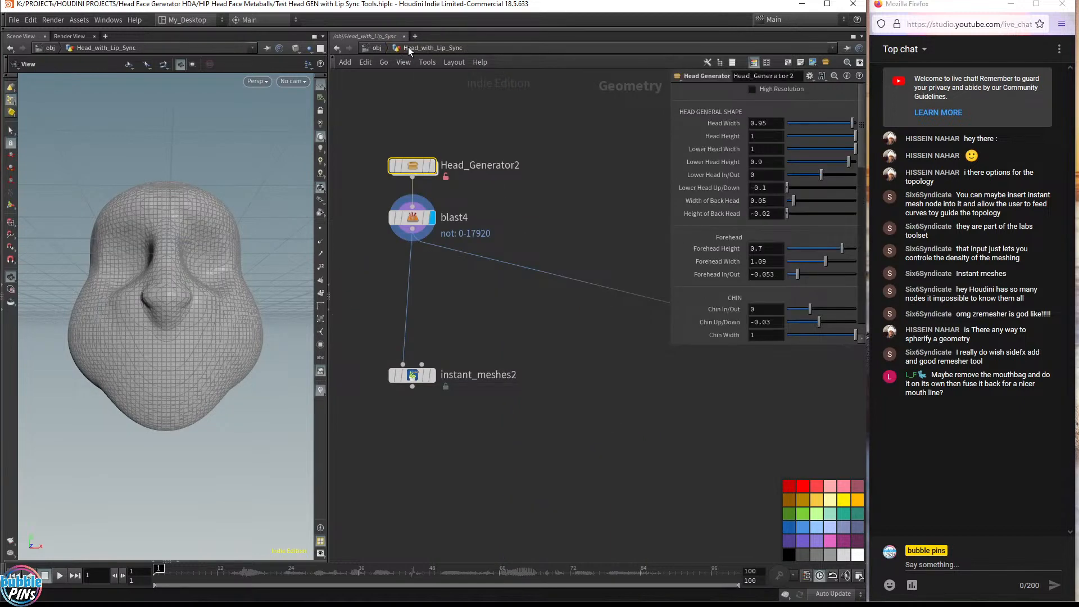
left_click_drag(412, 219, 411, 245)
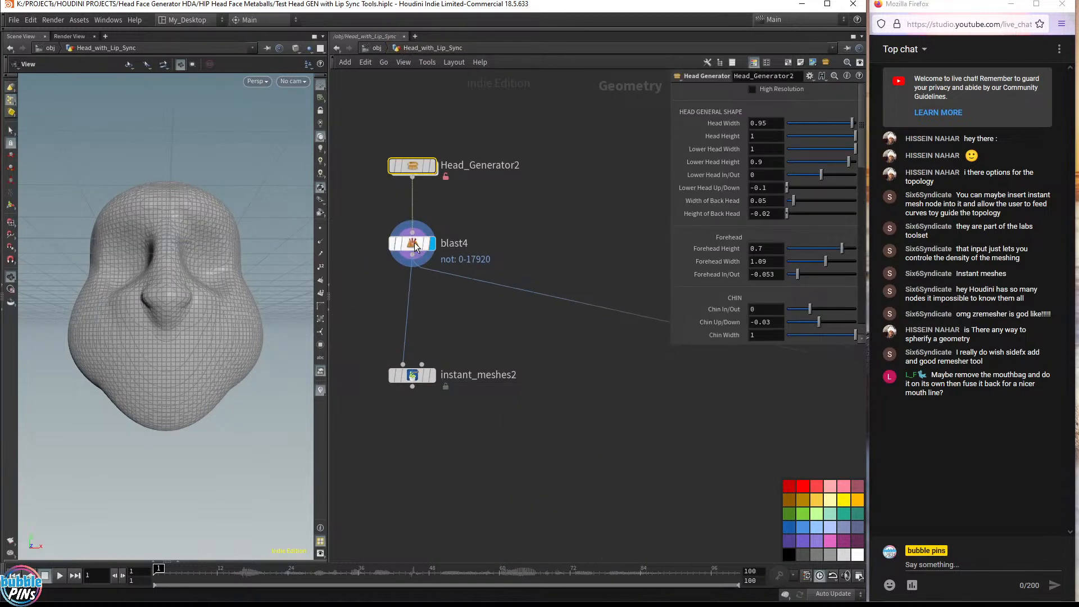
left_click(433, 374)
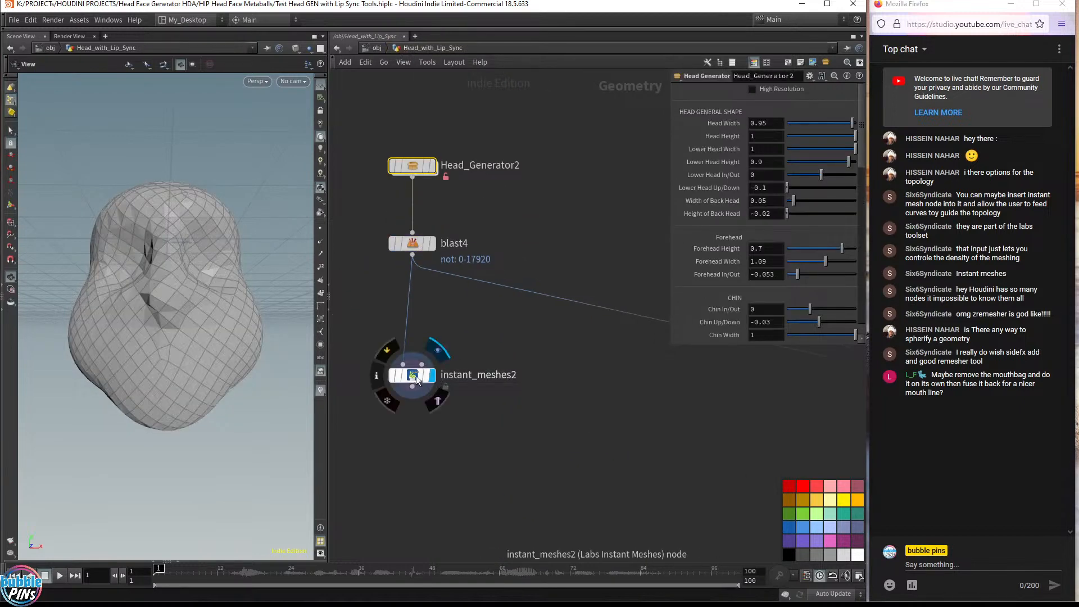
left_click(416, 375)
mouse_move(288, 315)
left_mouse_down()
mouse_move(291, 347)
mouse_move(272, 317)
mouse_move(285, 319)
left_mouse_up()
scroll(534, 369, "down", 5)
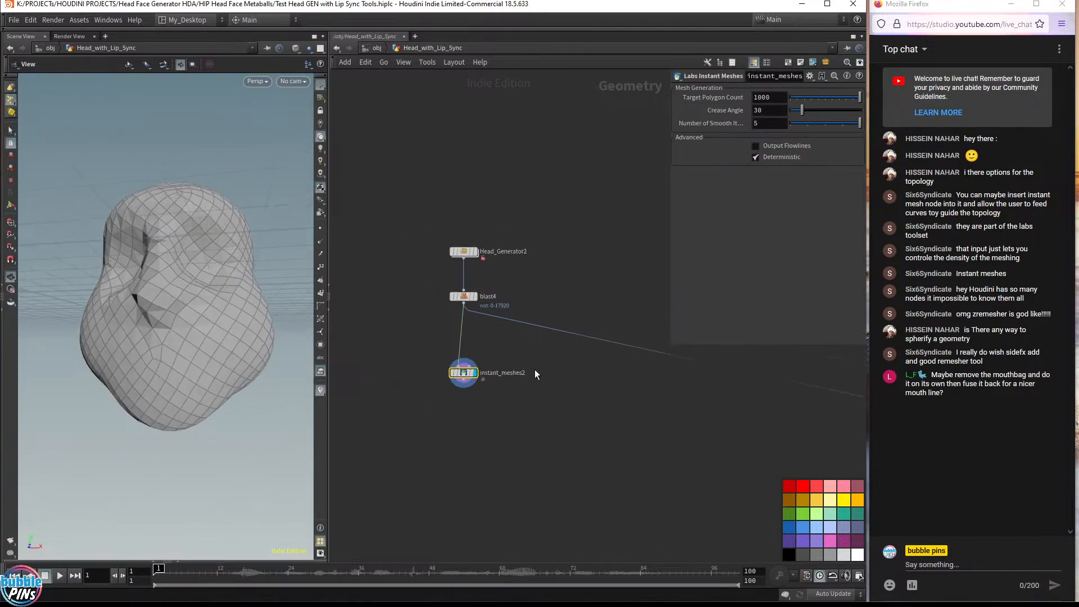
Select the Facial_Mouth_Control2 ray-projection nodes and paste a copy of them next to instant_meshes2
middle_click_drag(631, 447, 431, 459)
scroll(484, 409, "down", 3)
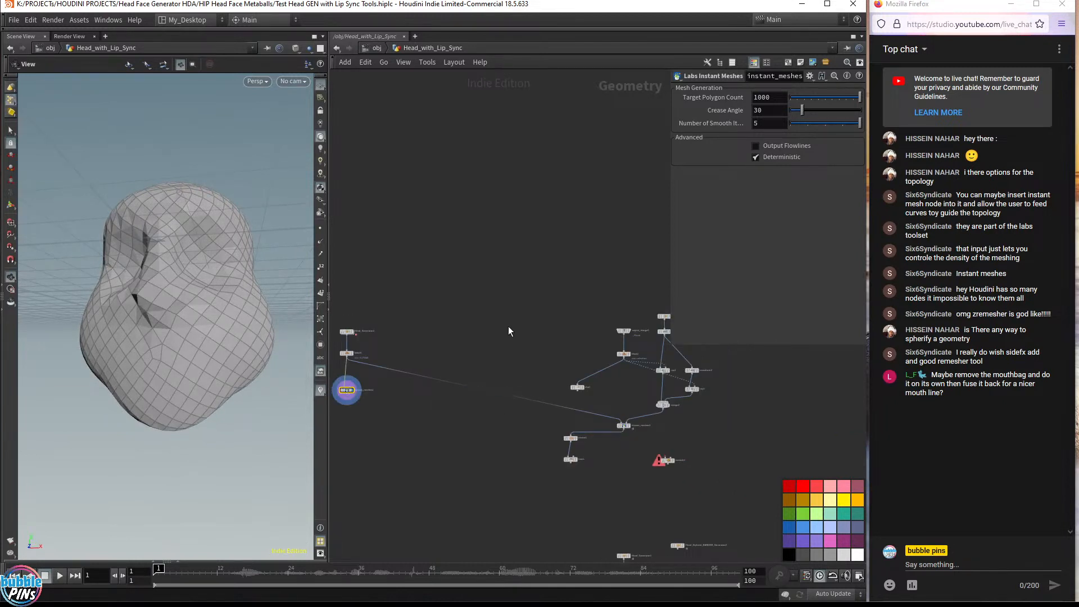
middle_click_drag(508, 327, 331, 271)
left_click_drag(459, 233, 552, 351)
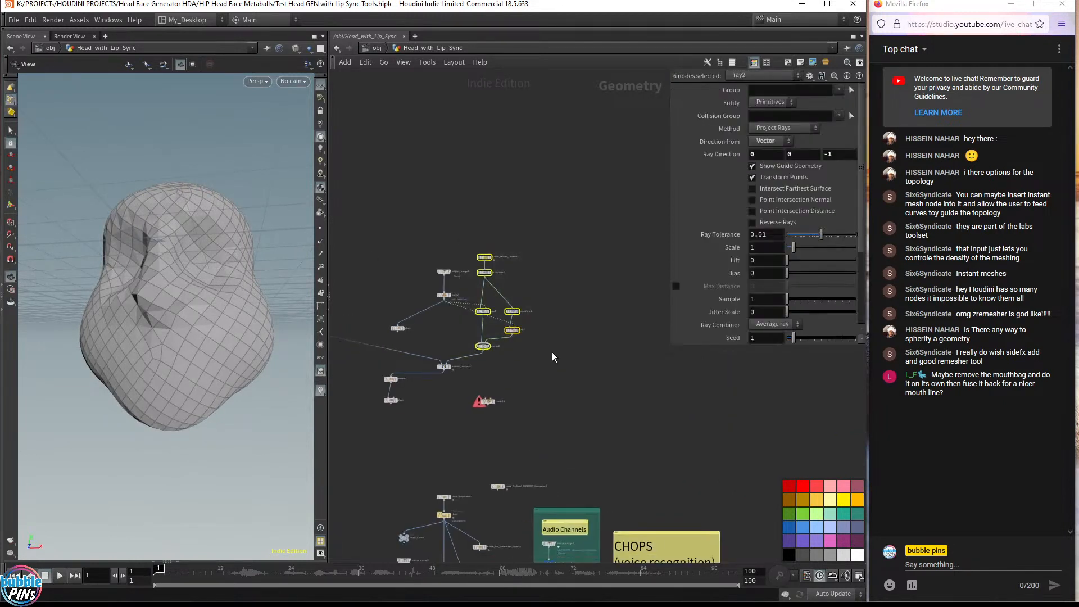
middle_click_drag(365, 240, 625, 224)
scroll(462, 283, "up", 5)
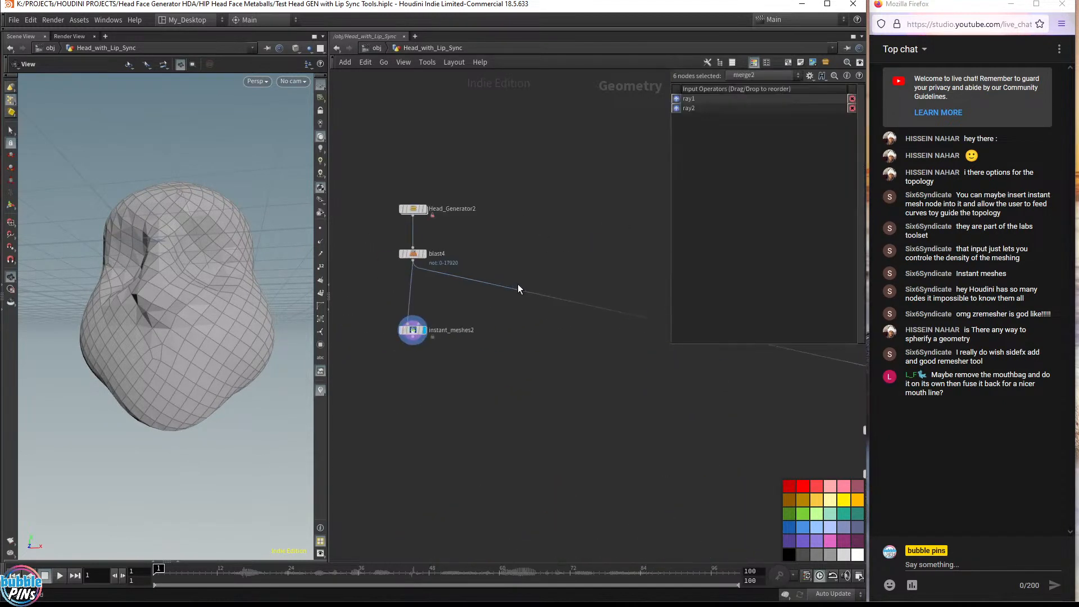
middle_click_drag(517, 244, 536, 238)
left_click(540, 229)
key("ctrl+v")
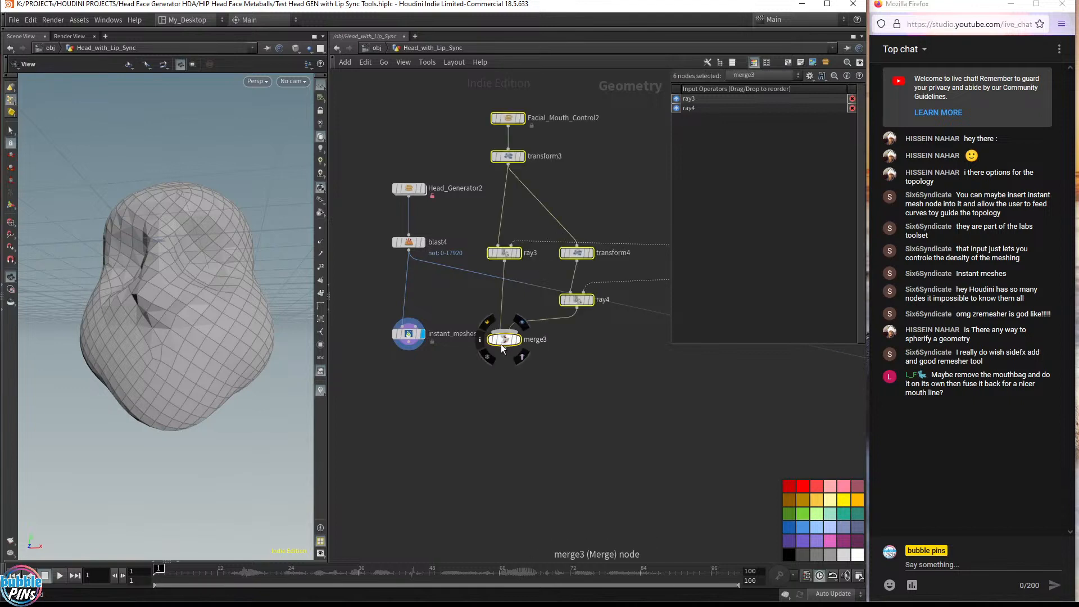
Connect the pasted merge3 into instant_meshes2's guide-curve input
left_click(541, 257)
left_click_drag(646, 291, 641, 317)
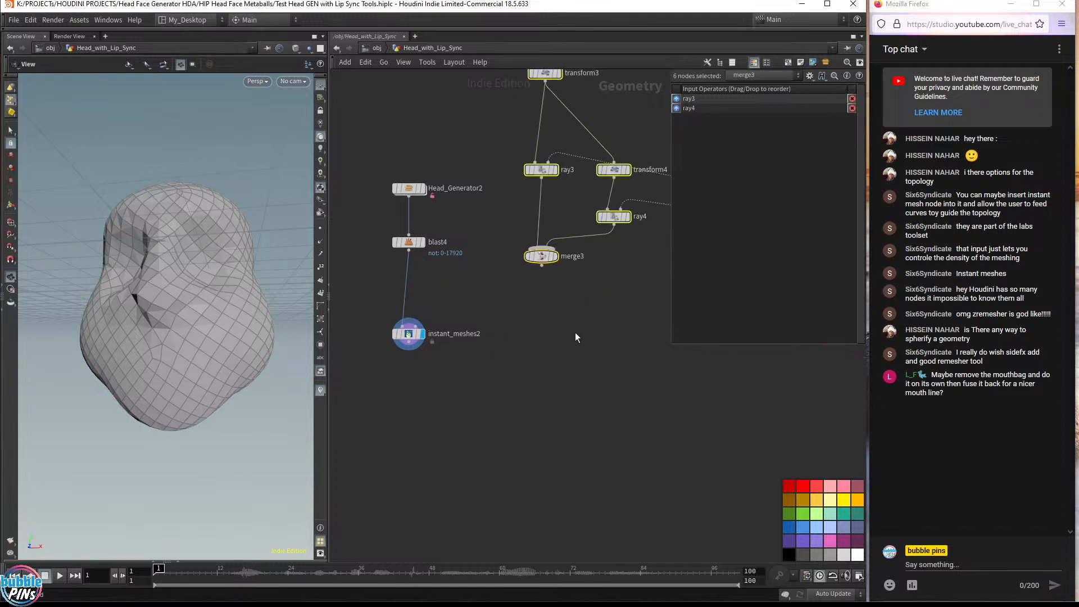
left_click_drag(541, 265, 420, 338)
left_click(418, 336)
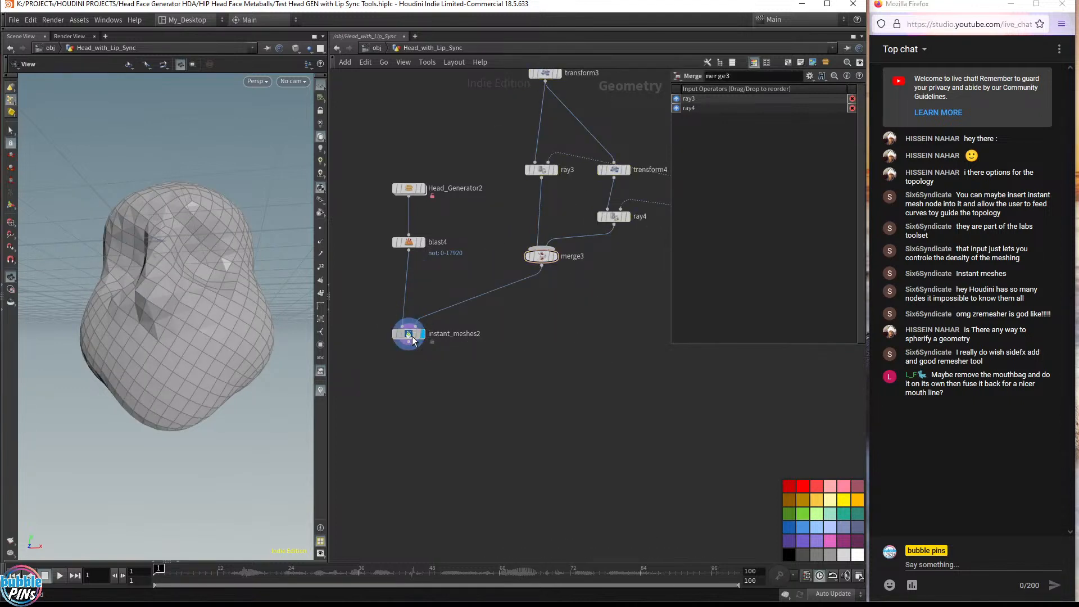
Preview merge3's guide curves, template blast4 and display instant_meshes2 again
left_click(554, 257)
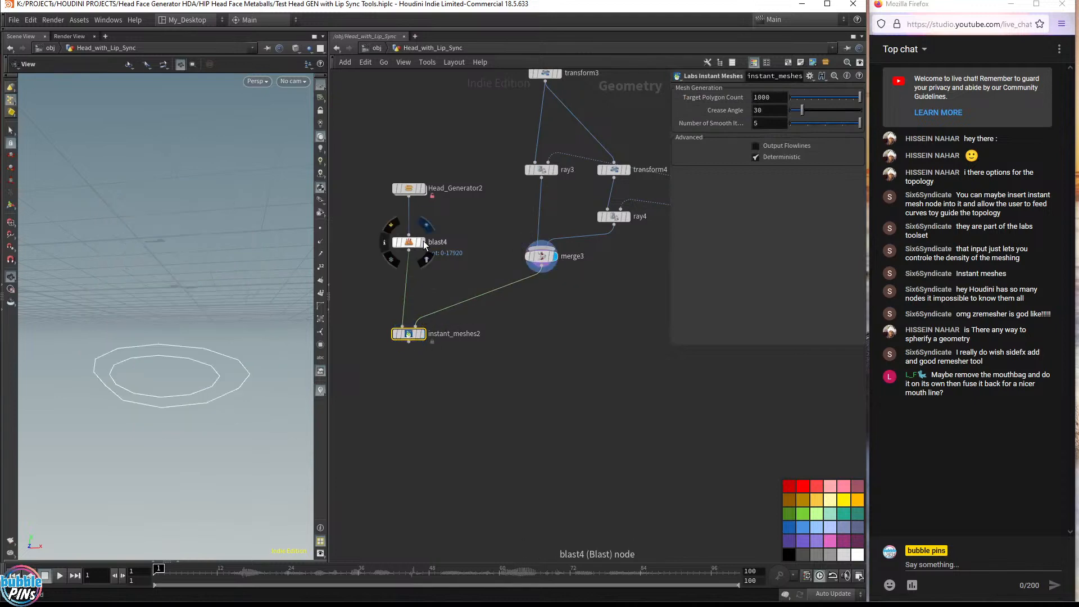
left_click(422, 251)
left_click_drag(243, 320, 276, 314)
left_click(421, 334)
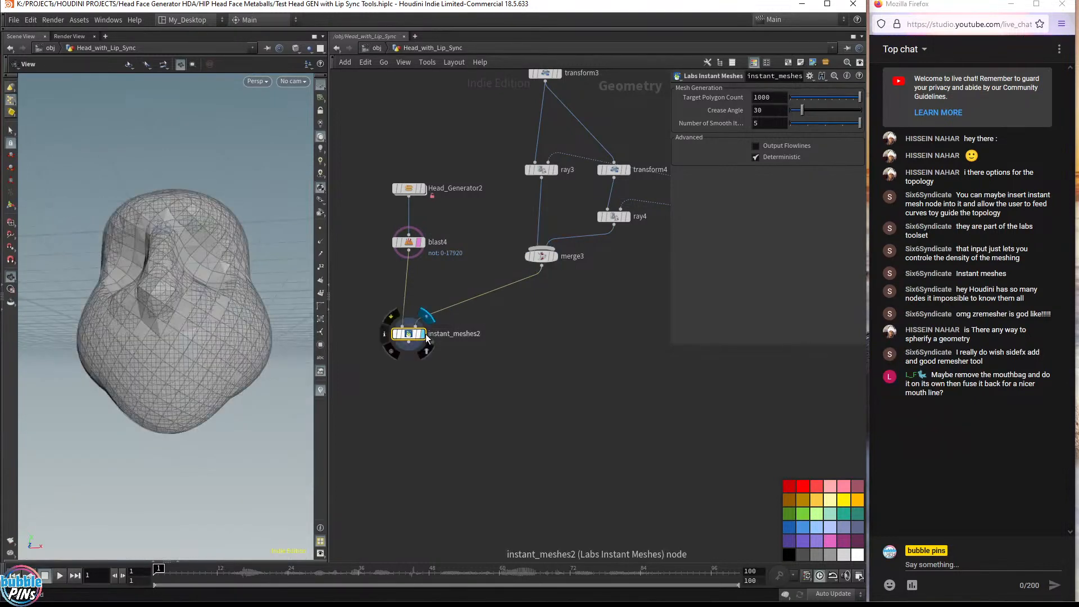
left_click_drag(202, 241, 235, 248)
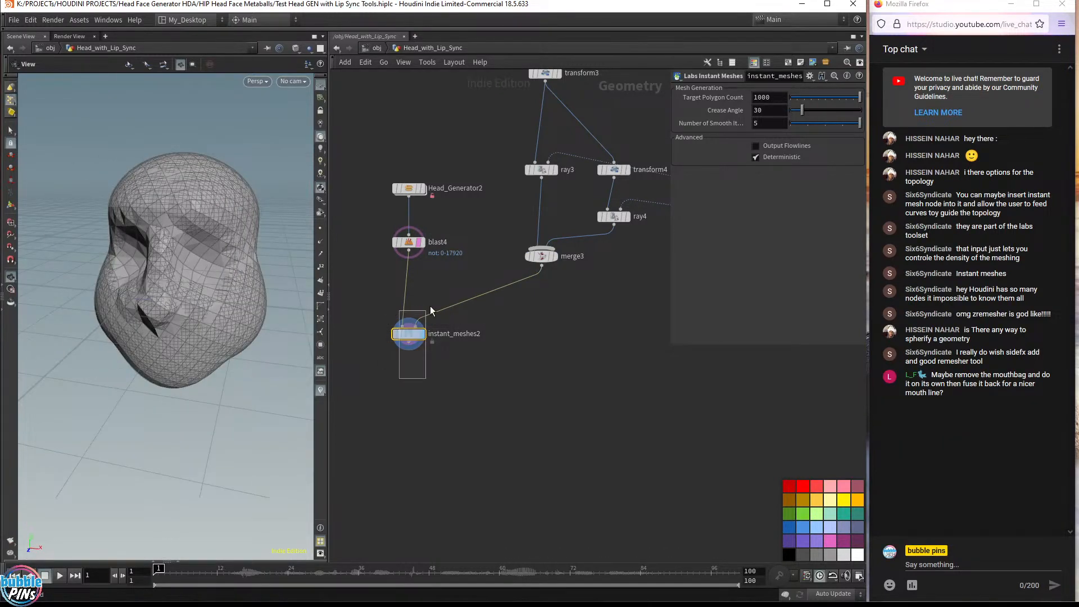
Set Instant Meshes' Target Polygon Count to 3000 and turn off blast4's template display
left_click(781, 100)
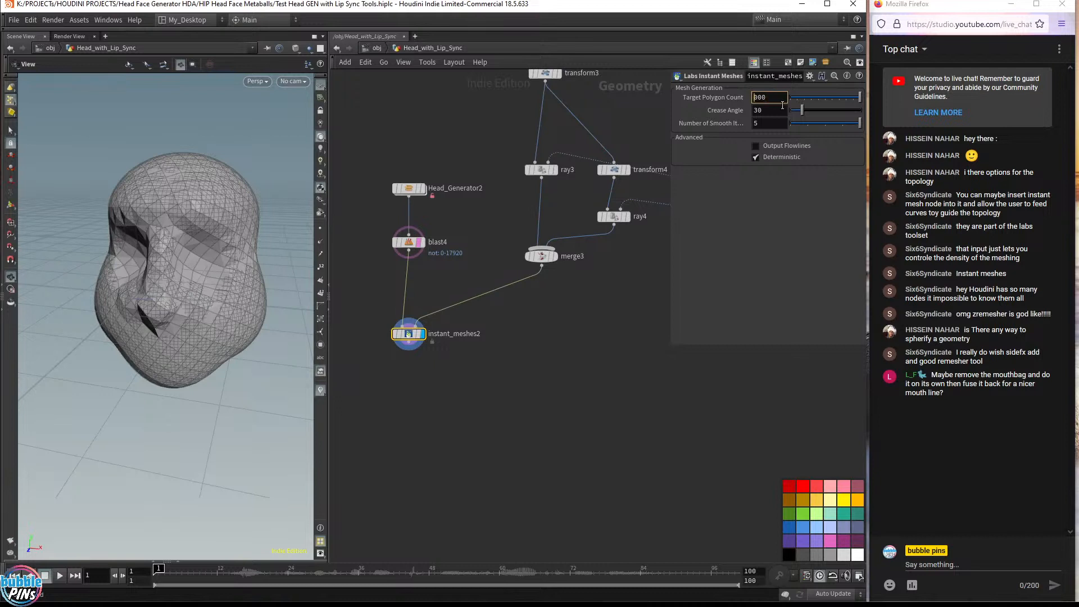
type("3")
key("Return")
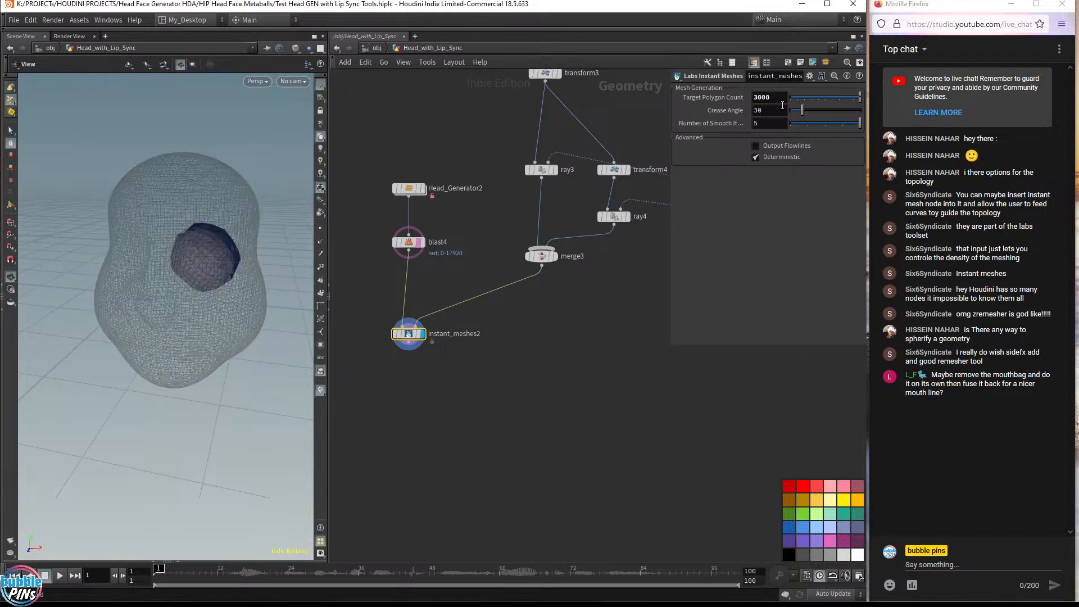
left_click(419, 242)
left_click_drag(186, 269, 202, 247)
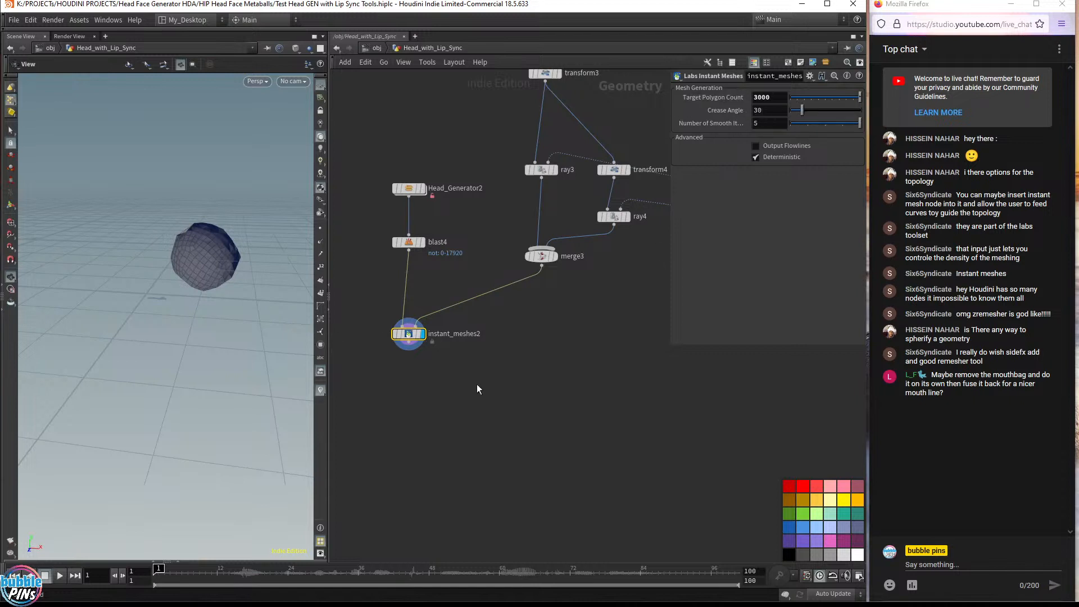
Set the Target Polygon Count to 1000
left_click_drag(476, 389, 390, 309)
left_click(785, 104)
key("Left")
key("Left")
key("Left")
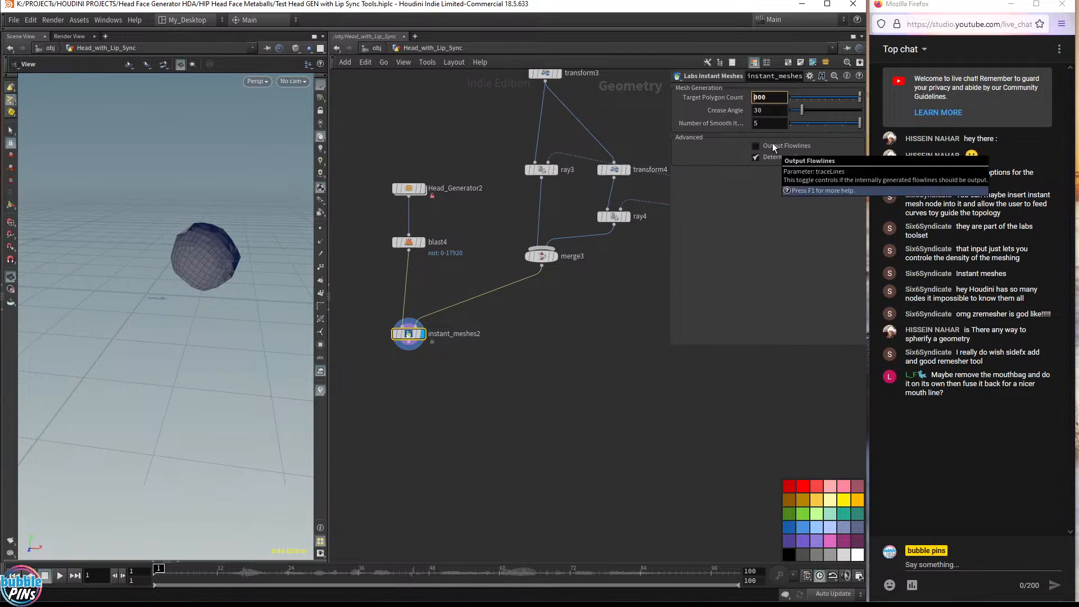
key("BackSpace")
type("1")
key("Return")
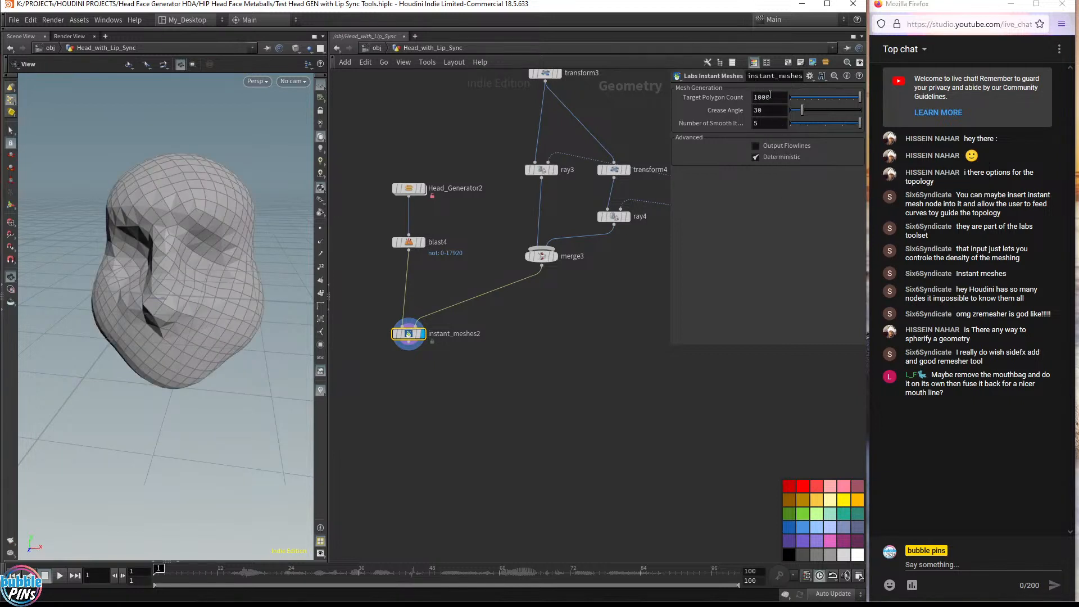
Nudge the Target Polygon Count down to 996 and inspect the remeshed head
left_click(775, 100)
scroll(775, 100, "down", 1)
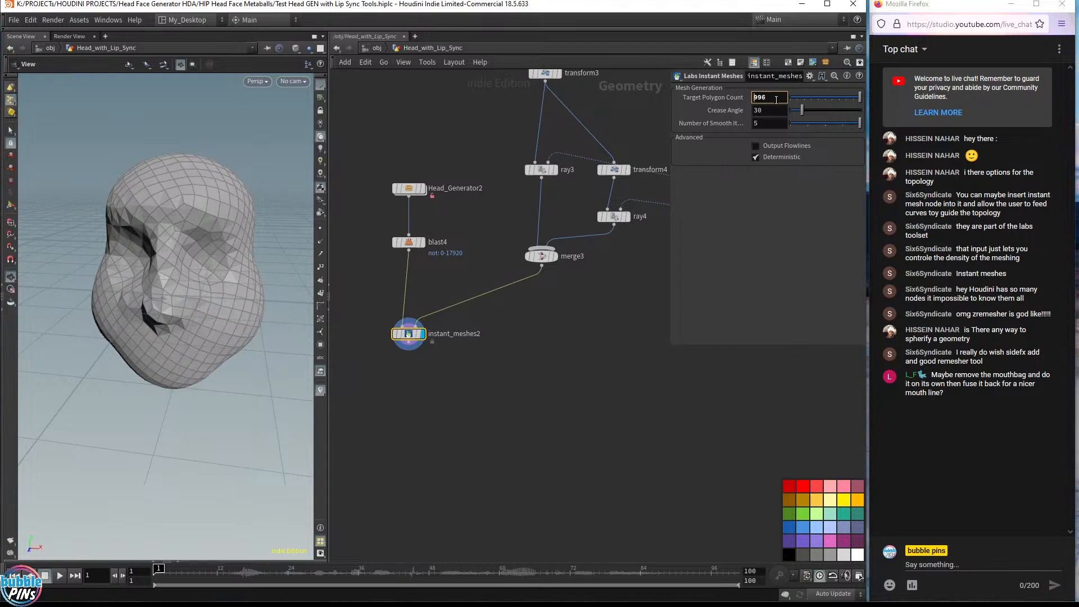
left_click_drag(247, 229, 261, 212)
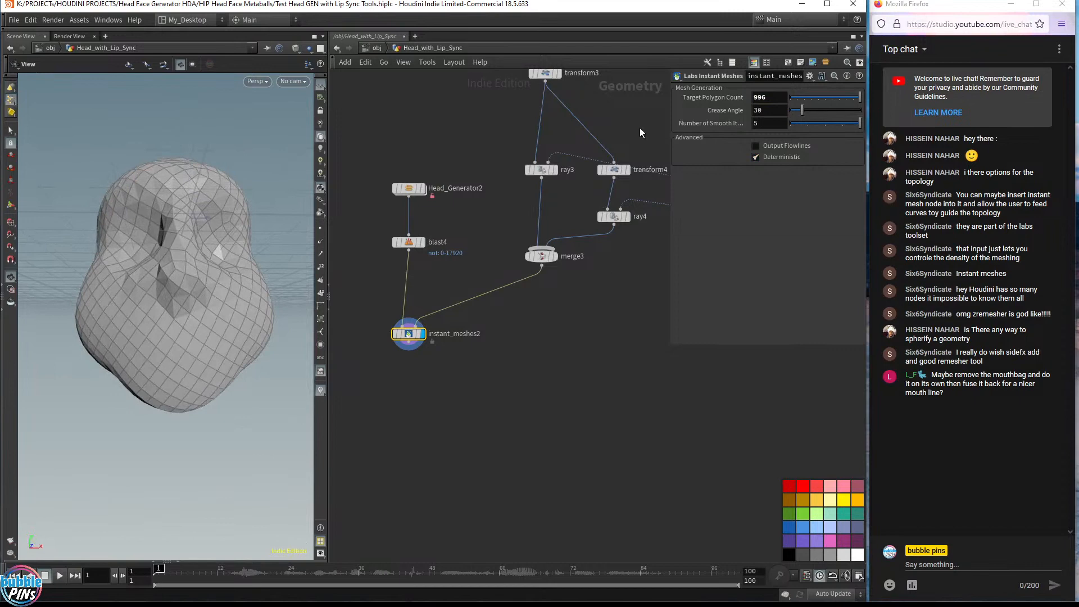
left_click_drag(230, 278, 228, 312)
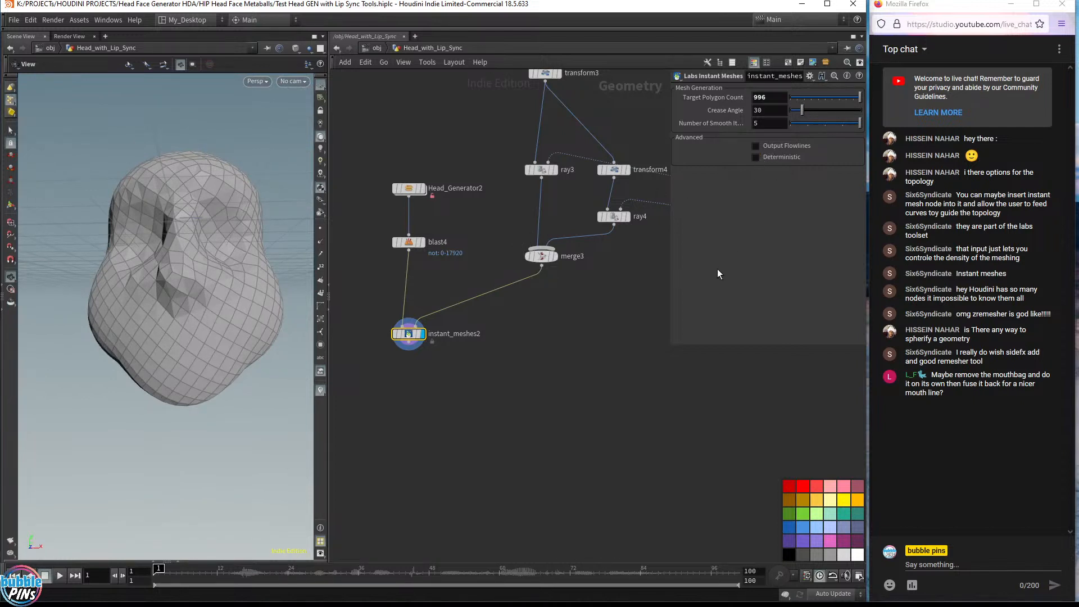
Enable Deterministic and drag the Crease Angle to 147
left_click(771, 159)
left_click_drag(832, 111, 841, 111)
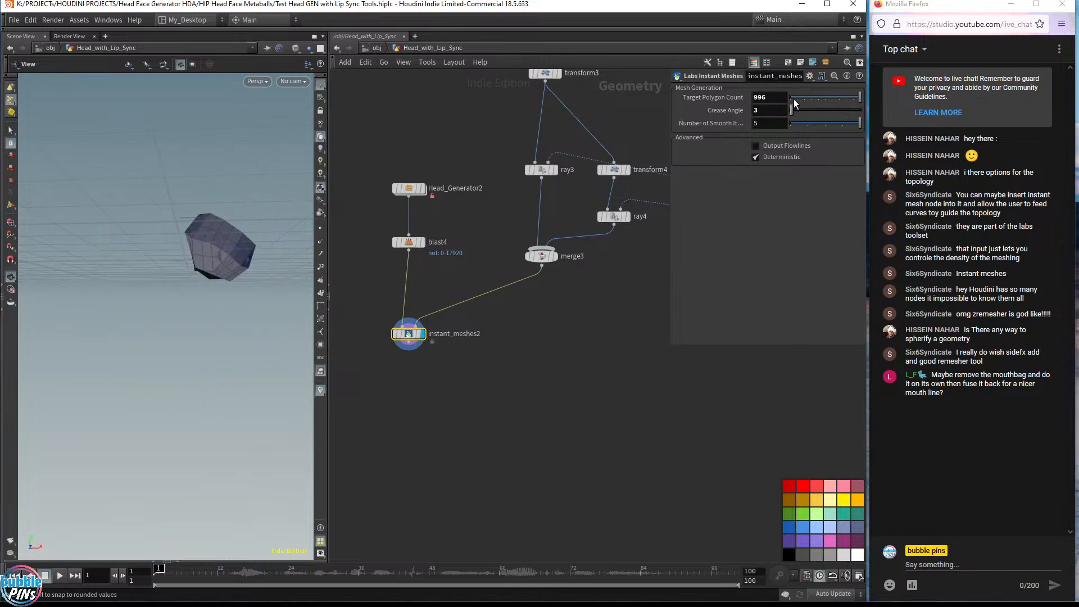
left_click(809, 110)
left_click_drag(809, 110, 847, 113)
Set the Target Polygon Count to 2000
double_click(764, 98)
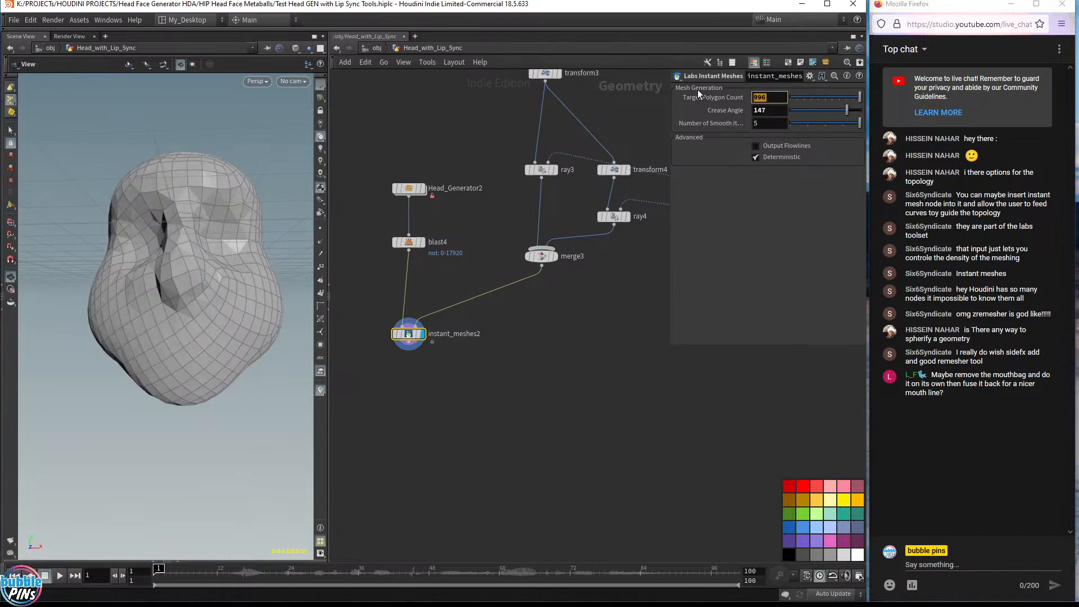
type("2000")
key("Return")
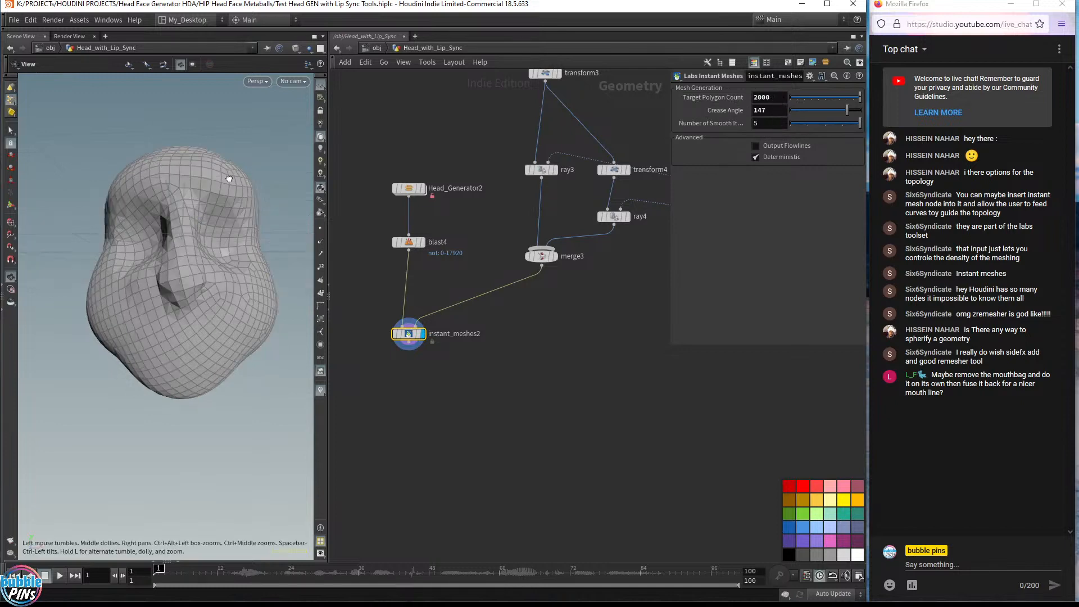
left_click_drag(231, 180, 219, 228)
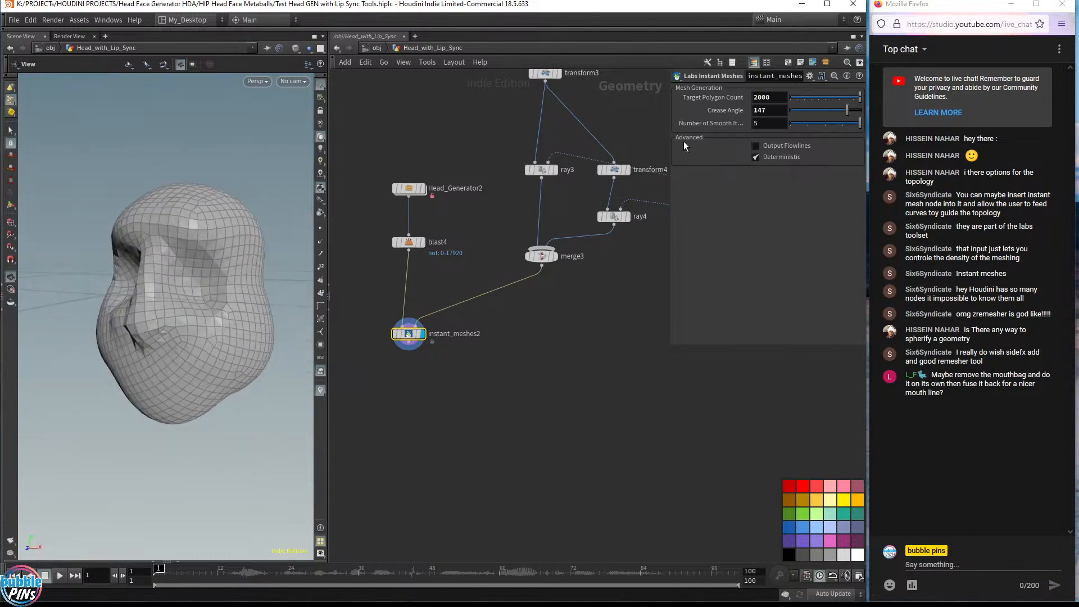
Raise the Crease Angle to 180 and set the Target Polygon Count to 2500
left_click_drag(858, 112, 905, 114)
left_click(785, 101)
type("5")
key("Return")
left_click_drag(173, 272, 176, 350)
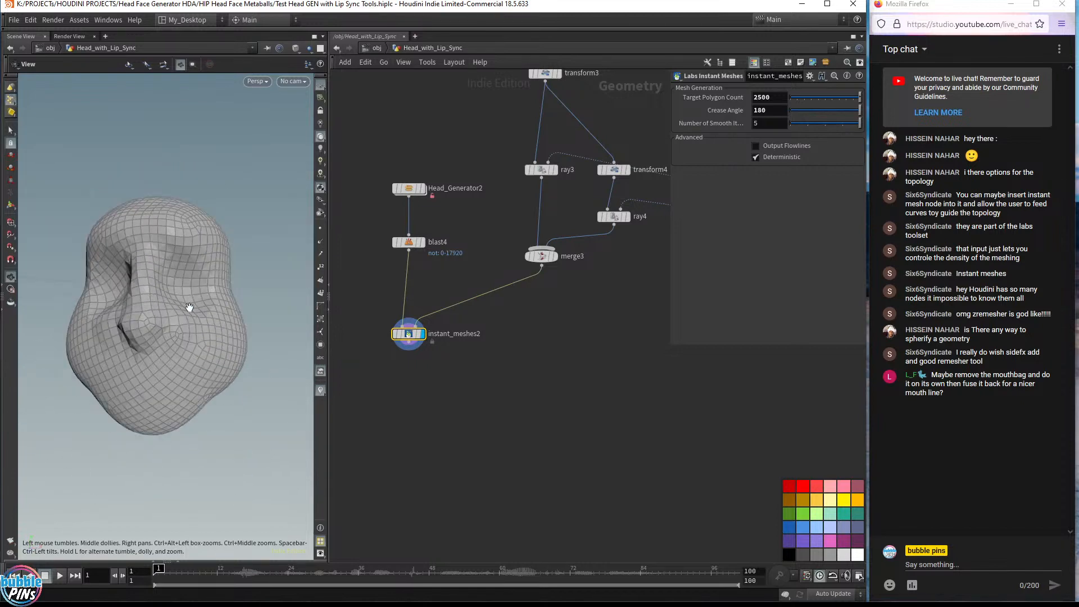
Display merge3's guide curves over blast4's template, then display instant_meshes2 again
left_click(557, 260)
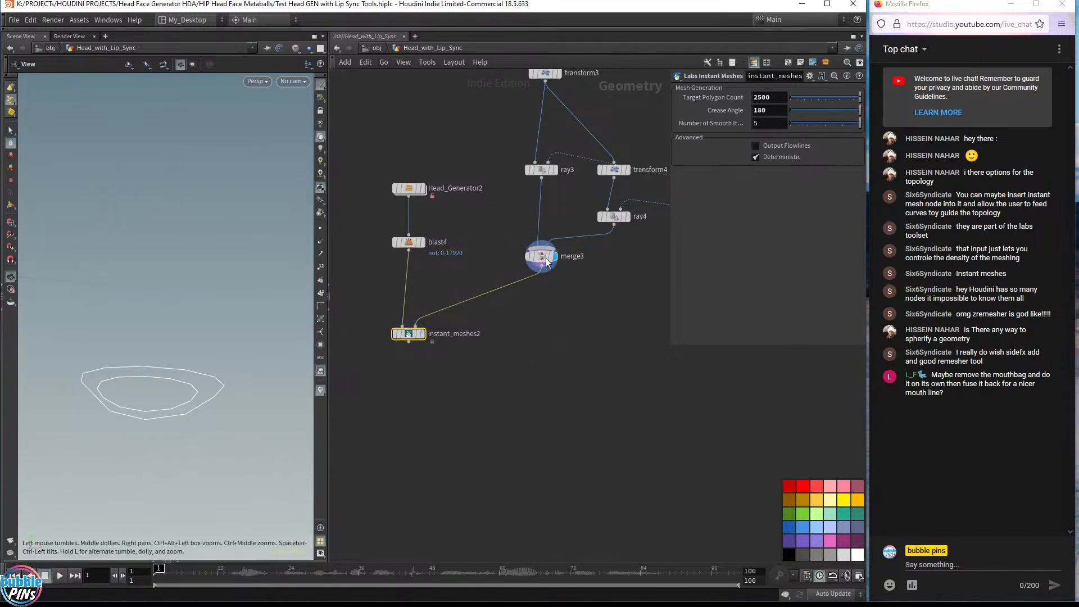
left_click(421, 242)
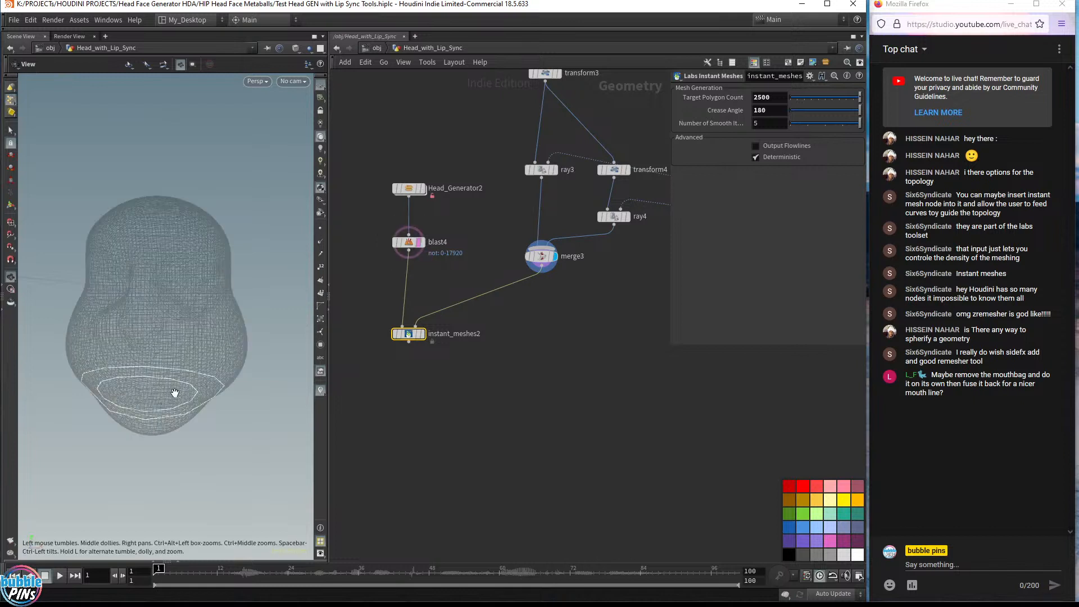
left_click_drag(175, 393, 96, 381)
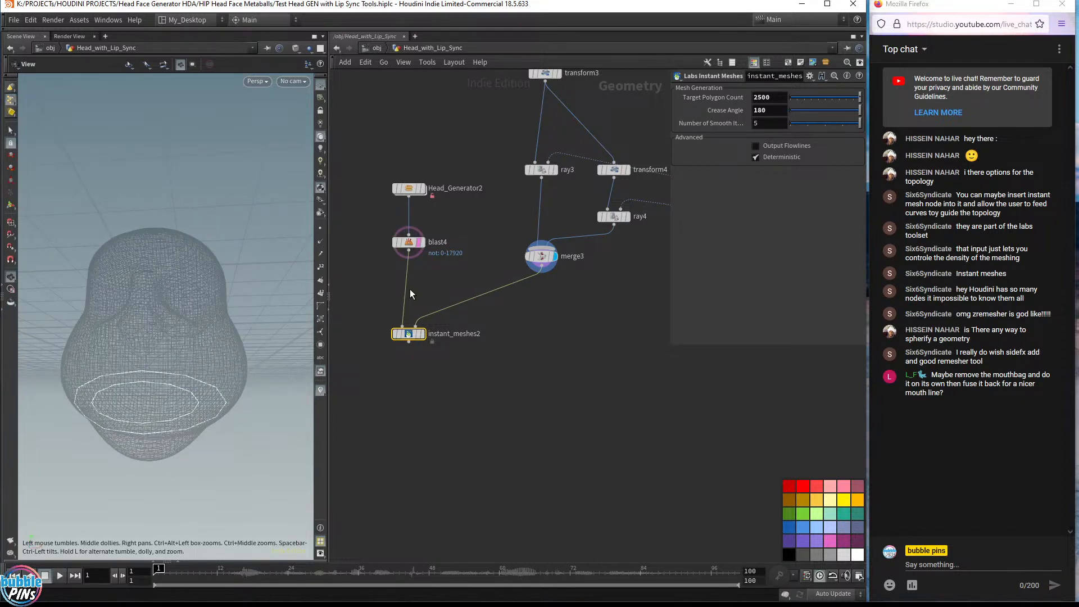
left_click(427, 337)
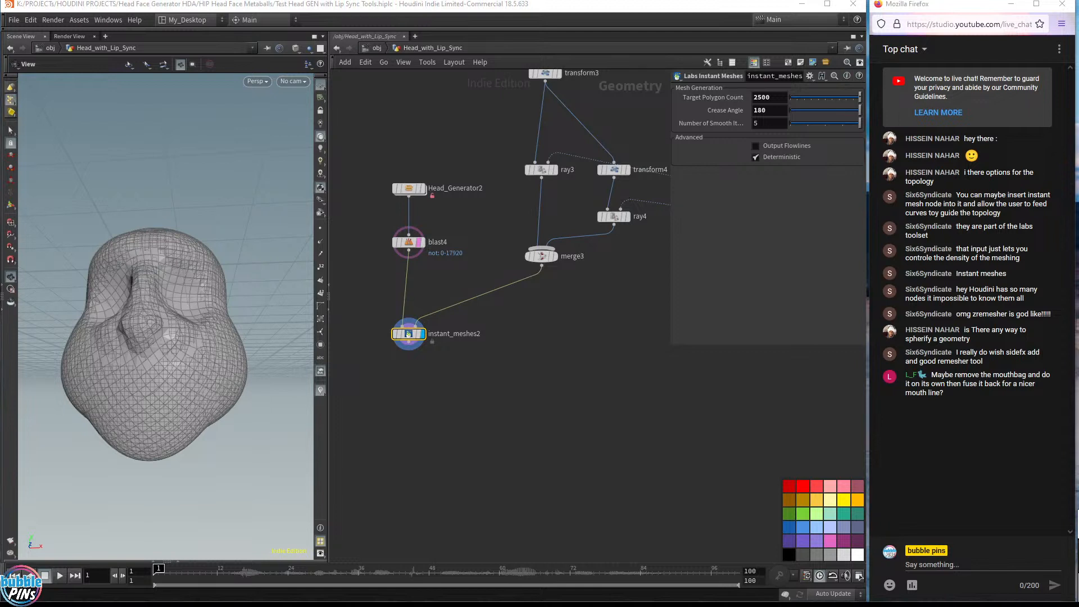
Open the Labs Instant Meshes help page and read through its parameter descriptions
left_click_drag(1078, 531, 432, 351)
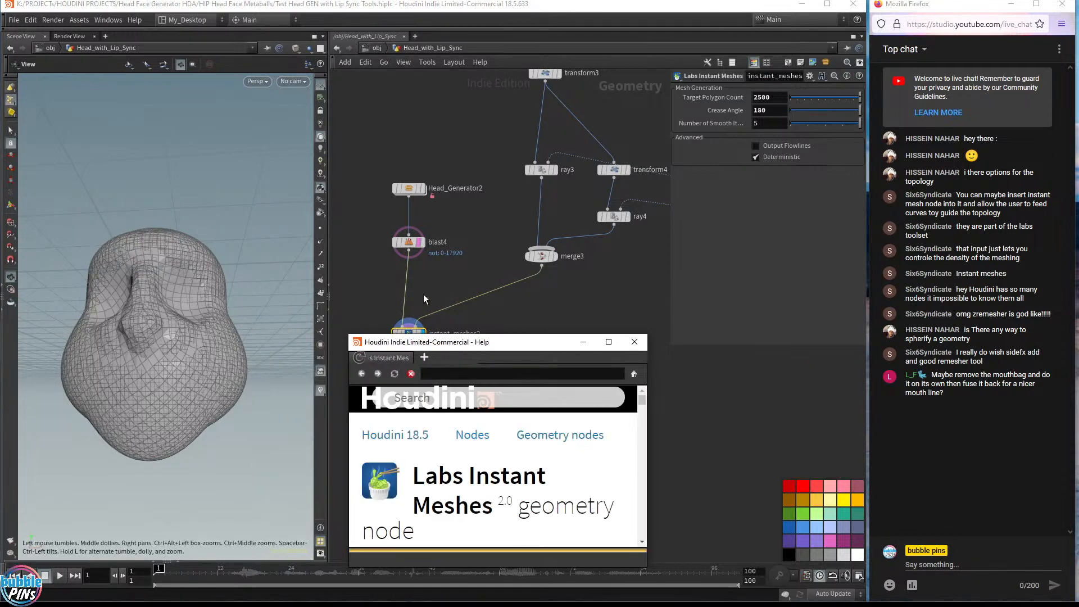
left_click_drag(349, 334, 250, 221)
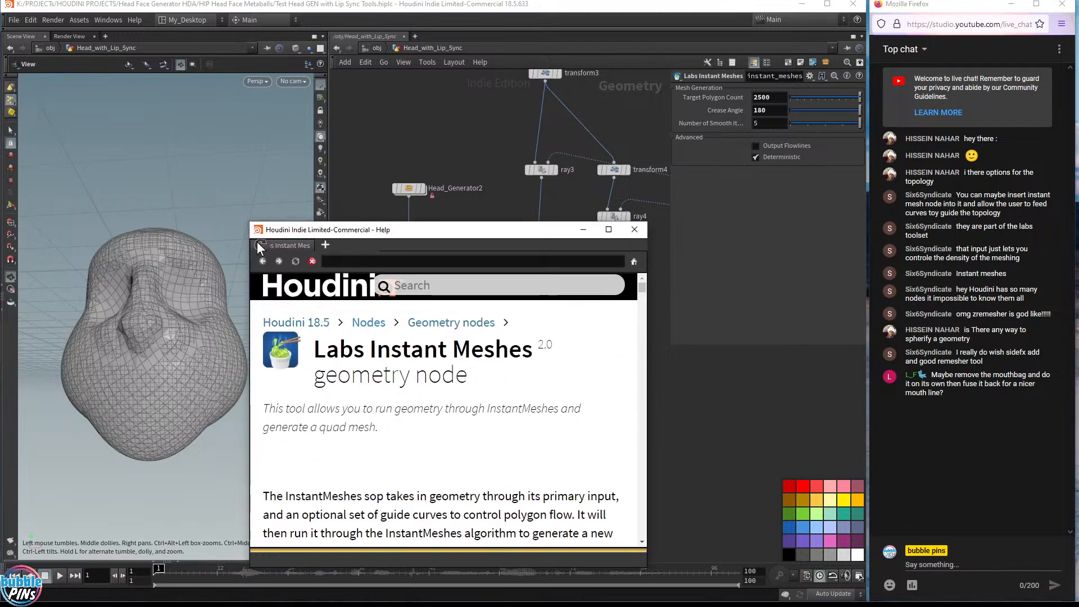
scroll(542, 419, "down", 10)
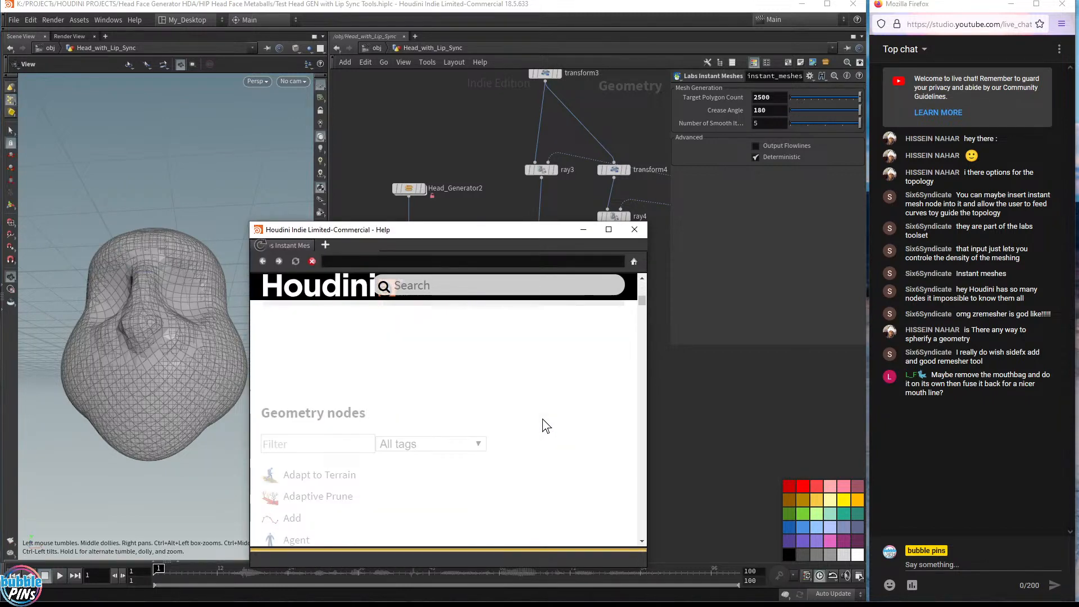
scroll(542, 419, "up", 5)
scroll(542, 416, "down", 2)
scroll(539, 416, "up", 10)
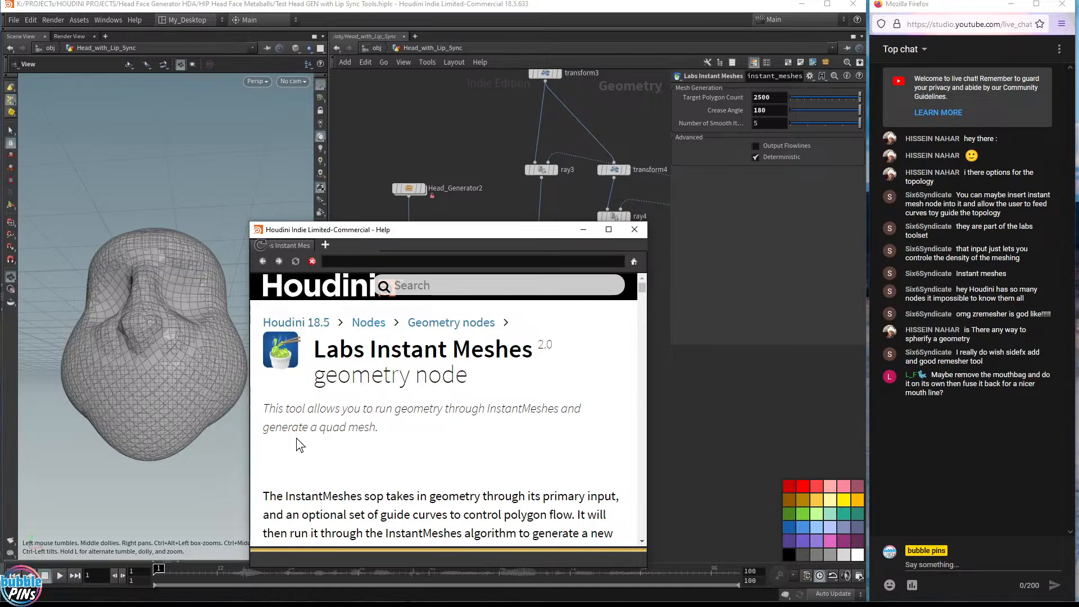
left_click_drag(365, 426, 385, 423)
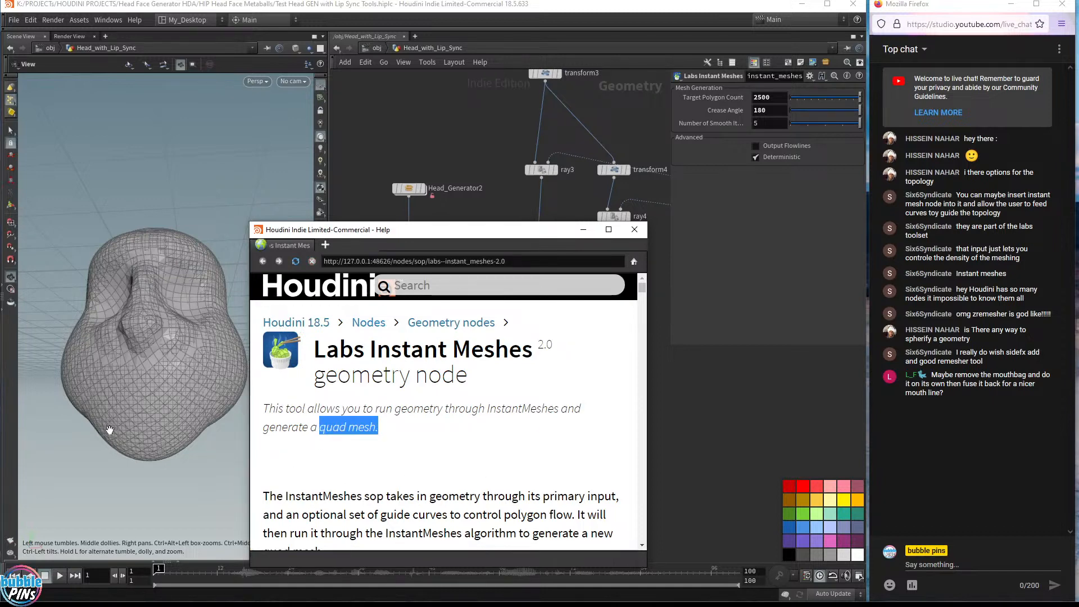
left_click_drag(187, 386, 176, 352)
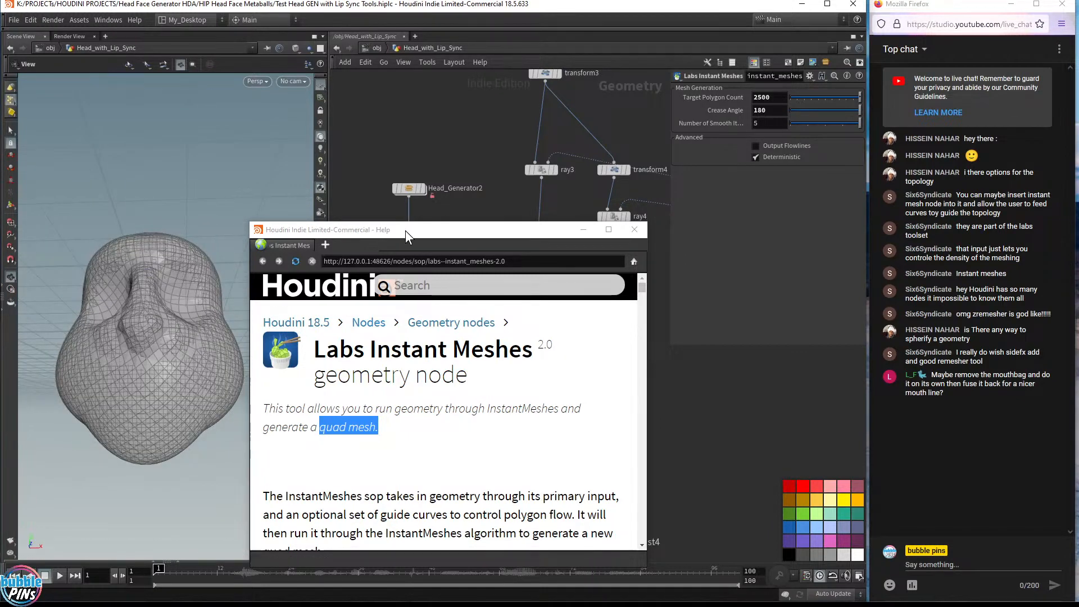
left_click_drag(406, 230, 439, 160)
scroll(502, 382, "down", 3)
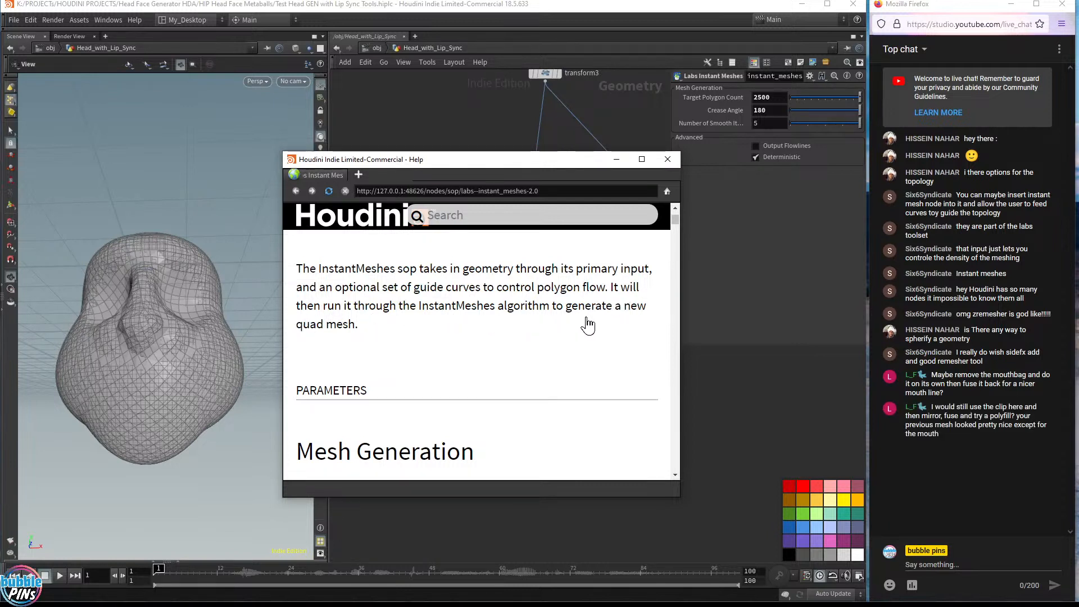
scroll(581, 355, "down", 9)
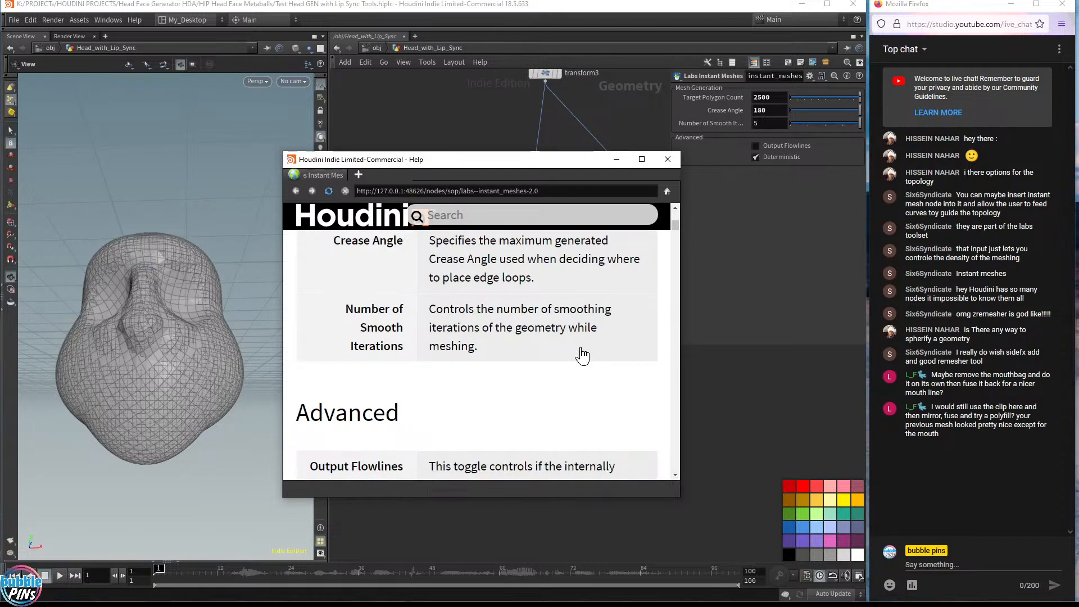
scroll(582, 355, "down", 4)
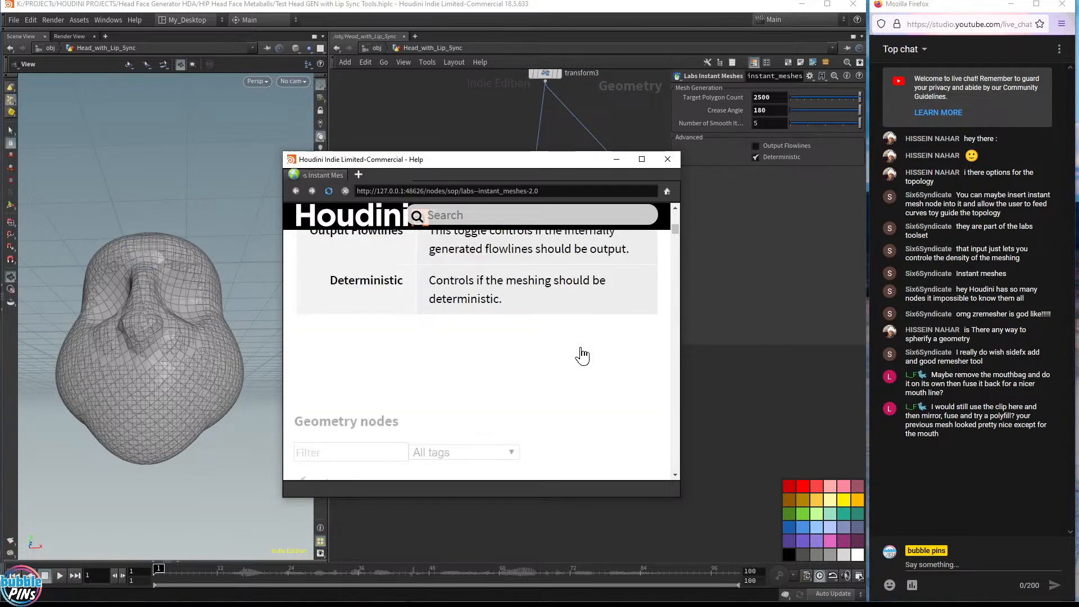
Enable Output Flowlines on instant_meshes2, close the help window and display instant_meshes2's result
left_click(768, 147)
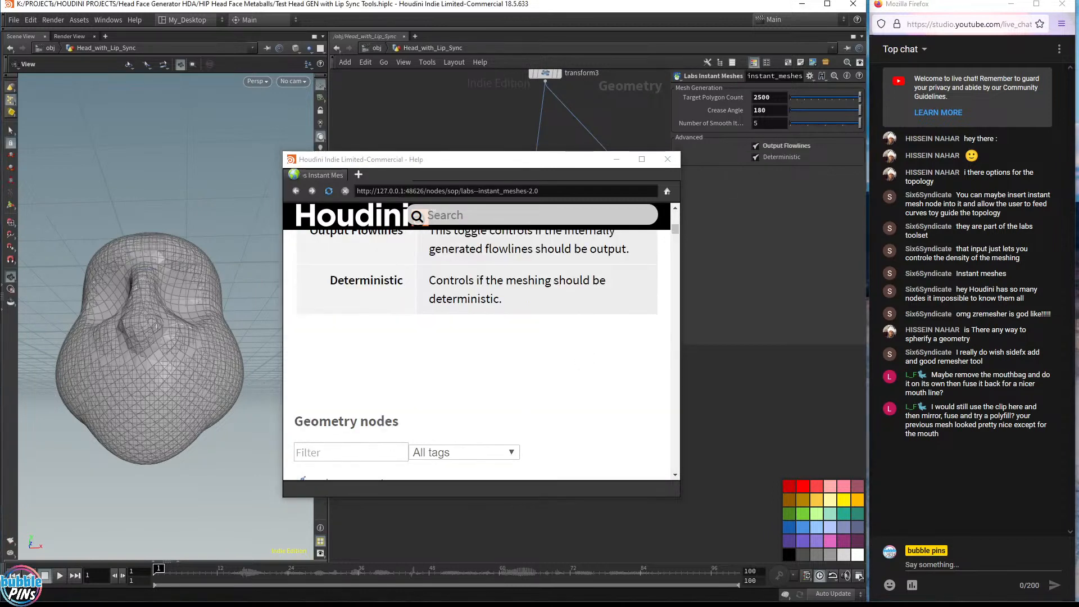
left_click(670, 159)
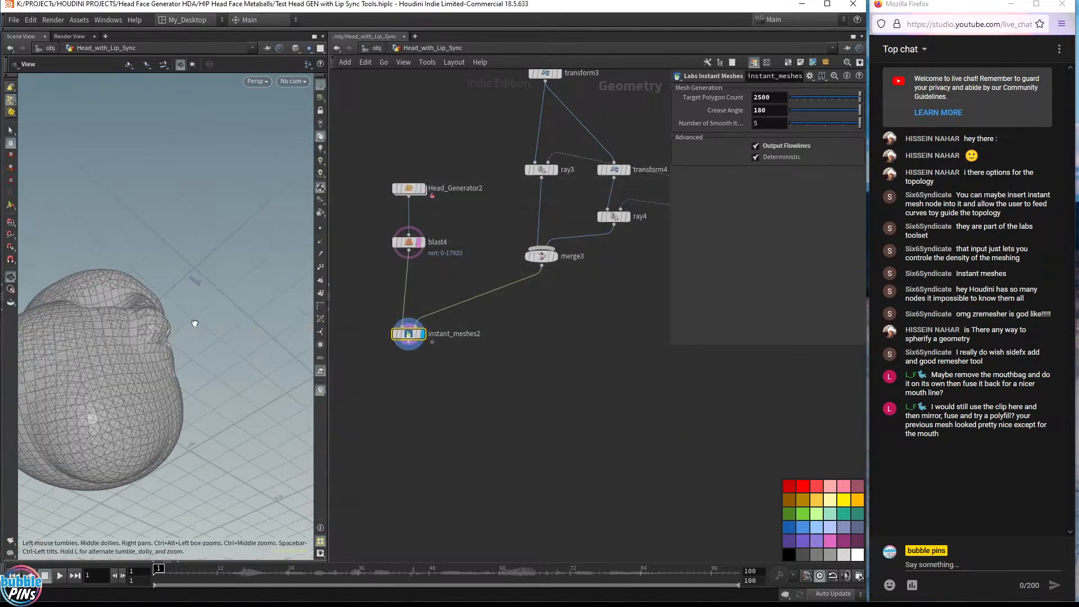
left_click(418, 335)
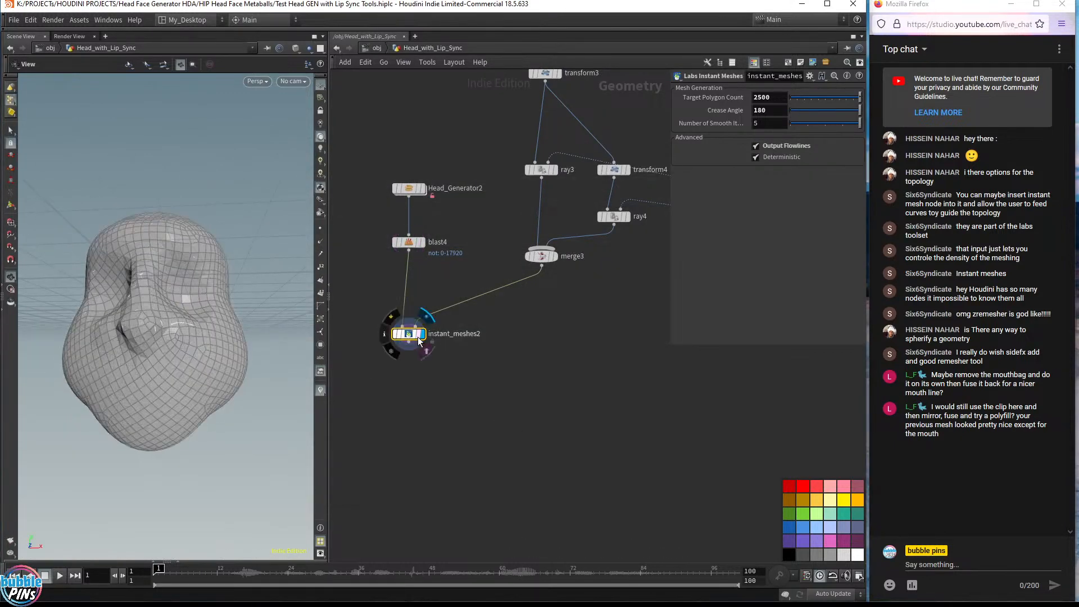
Display merge3's mouth guide curves and orbit the viewport to inspect them
left_click(556, 257)
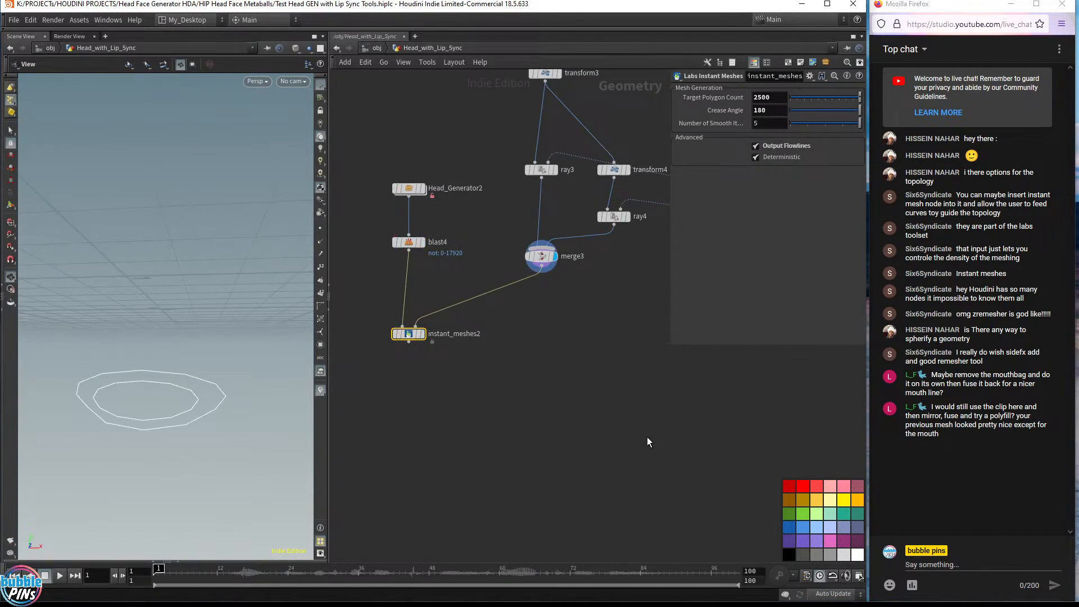
left_click_drag(110, 429, 91, 407)
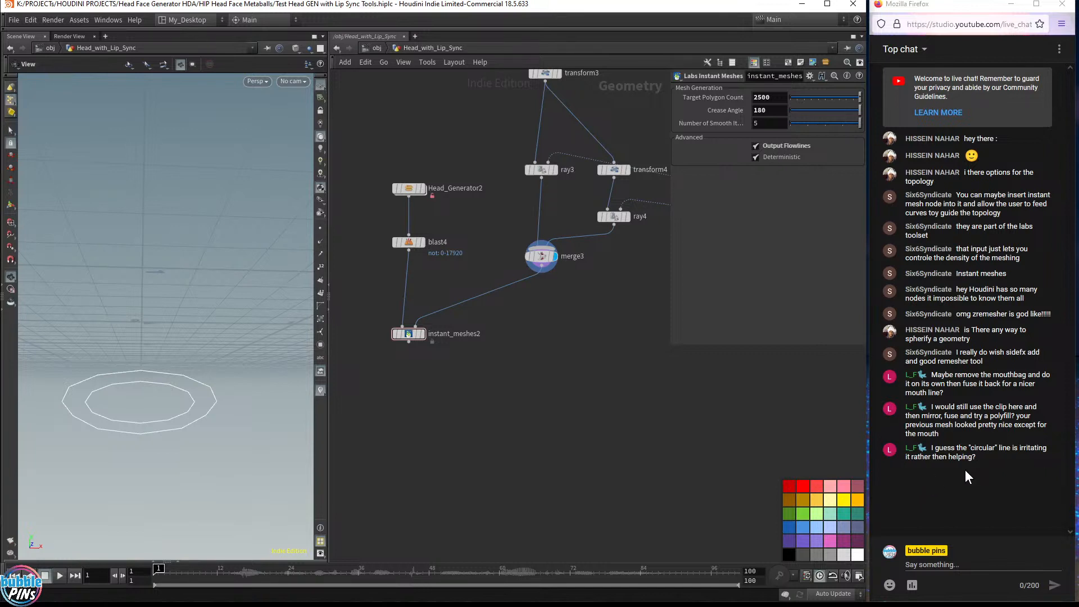
mouse_move(213, 368)
left_mouse_down()
mouse_move(121, 368)
mouse_move(180, 355)
mouse_move(169, 365)
mouse_move(214, 362)
left_mouse_up()
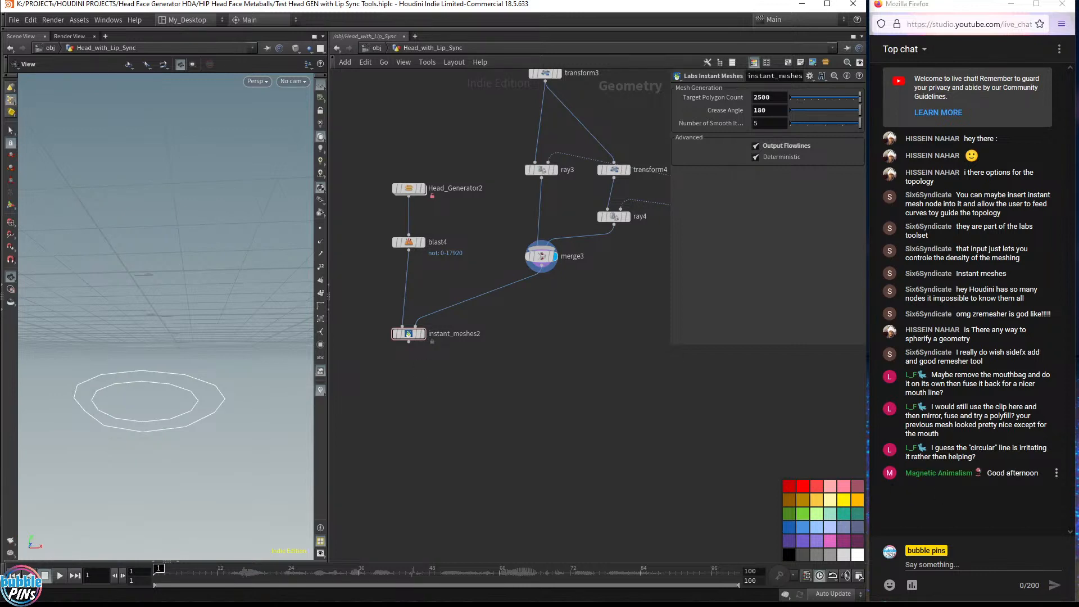
double_click(921, 473)
left_click(454, 420)
Display blast4's eyeless head and orbit around it in the viewport
left_click(423, 244)
left_click_drag(141, 303, 222, 296)
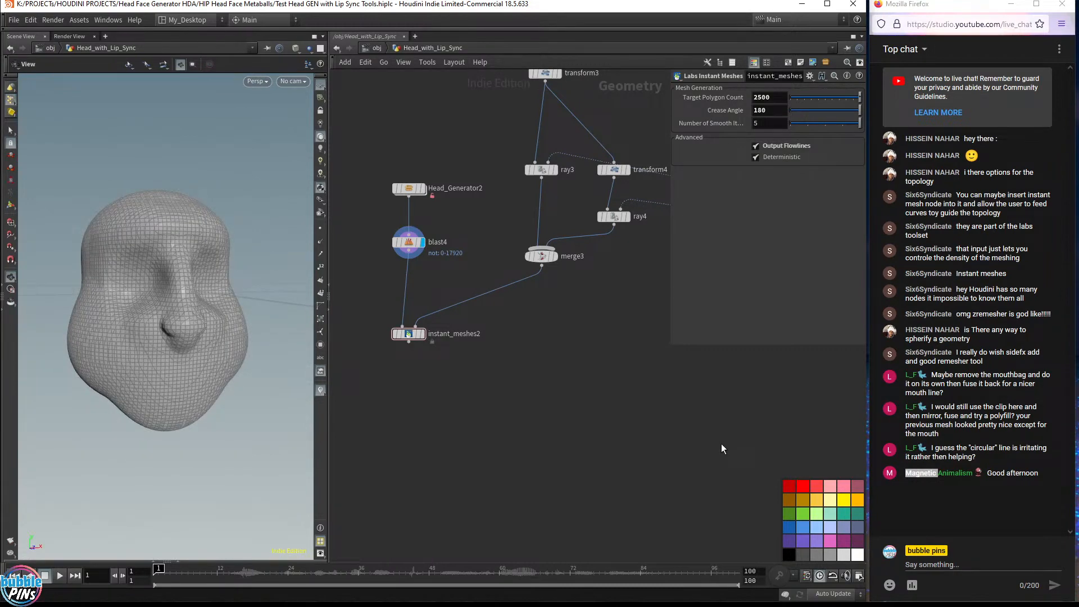
left_click_drag(396, 384, 454, 326)
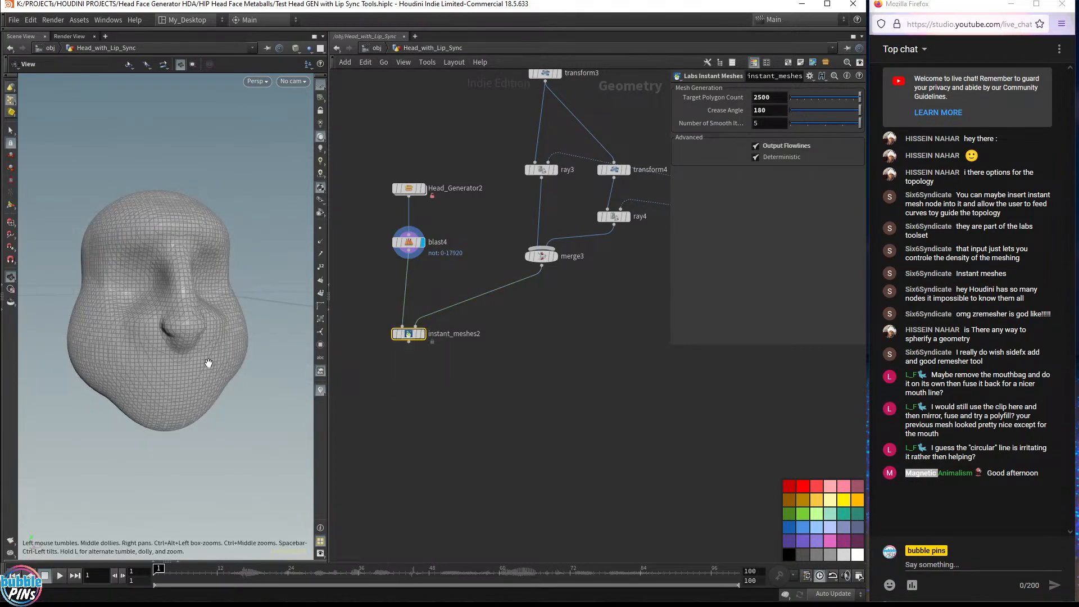
left_click_drag(208, 363, 184, 351)
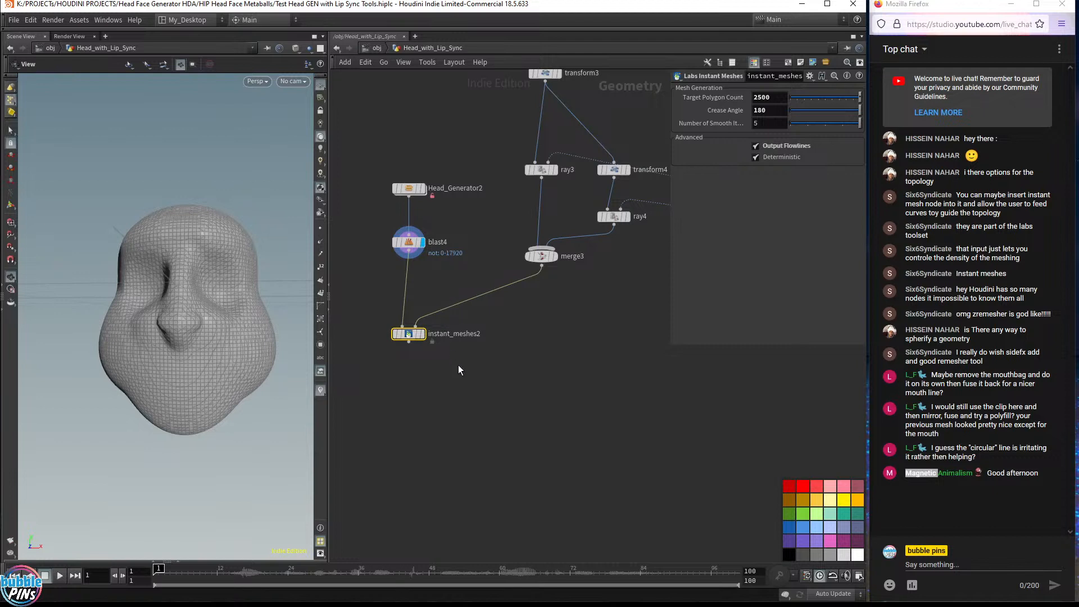
Display the instant_meshes2 result again
left_click_drag(461, 369, 397, 312)
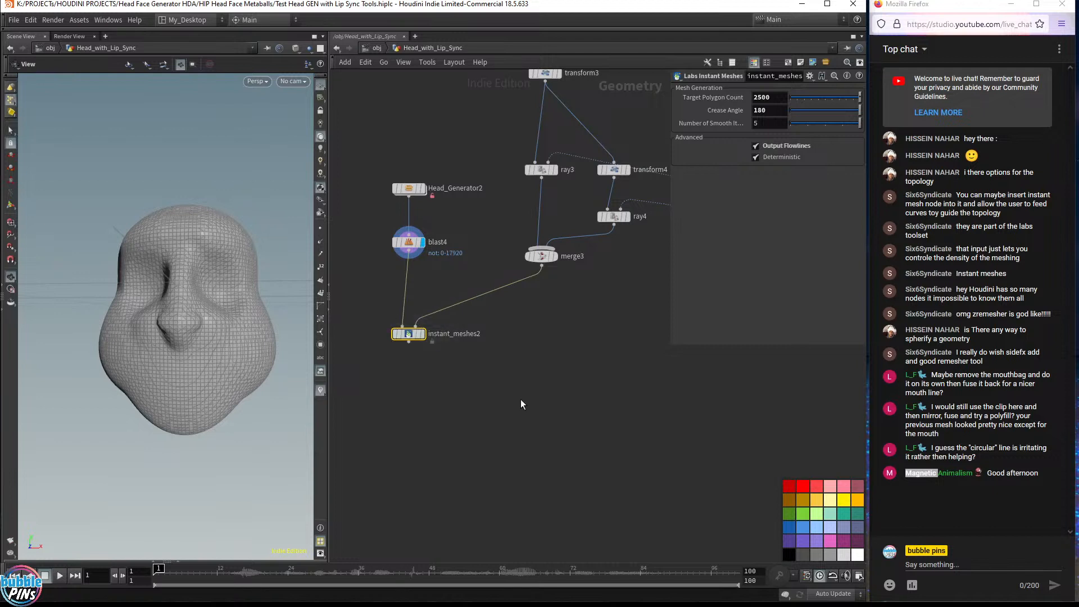
left_click(422, 335)
mouse_move(410, 338)
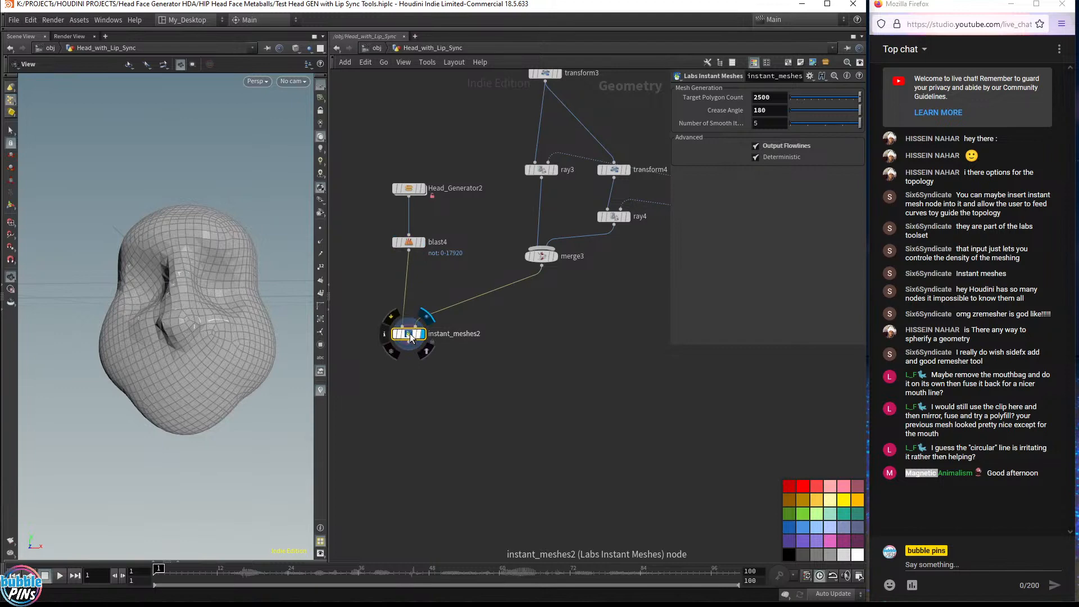
Display Head_Generator2 and make it match its current asset definition
left_click(424, 190)
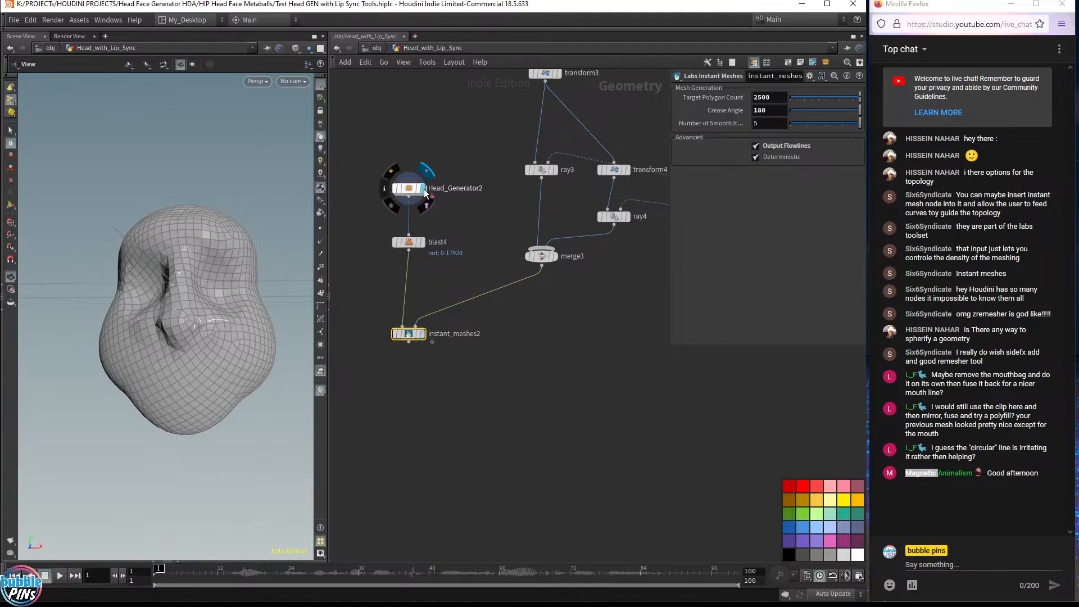
left_click(415, 189)
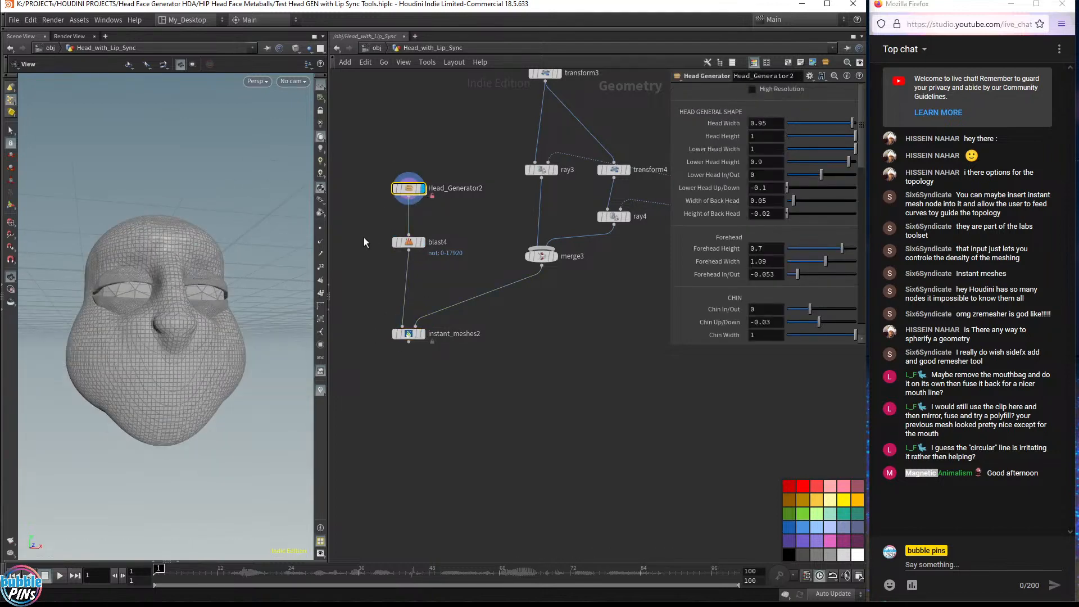
right_click(409, 188)
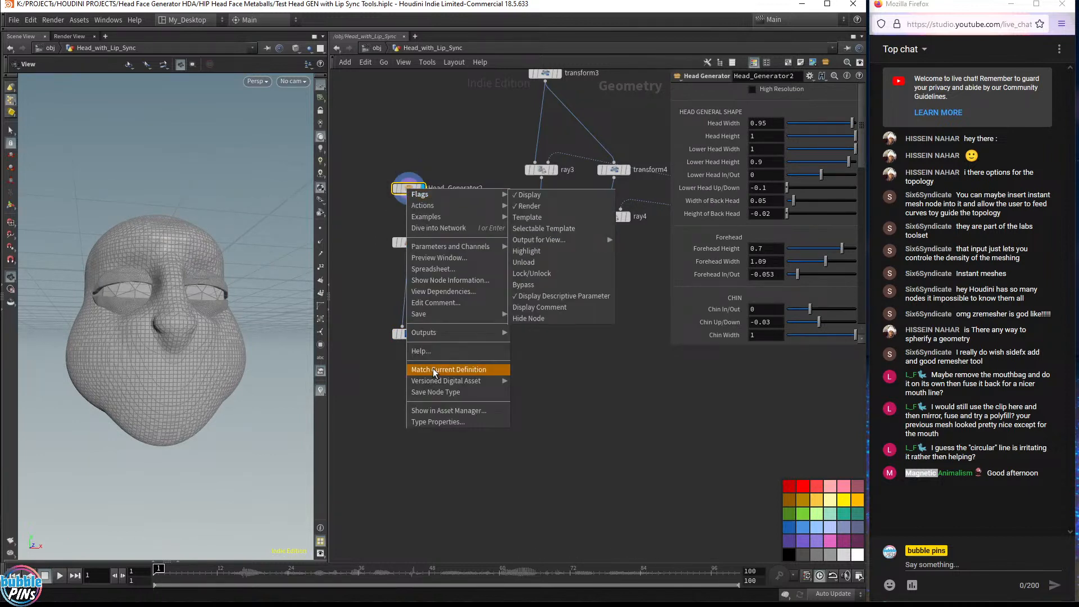
left_click(433, 369)
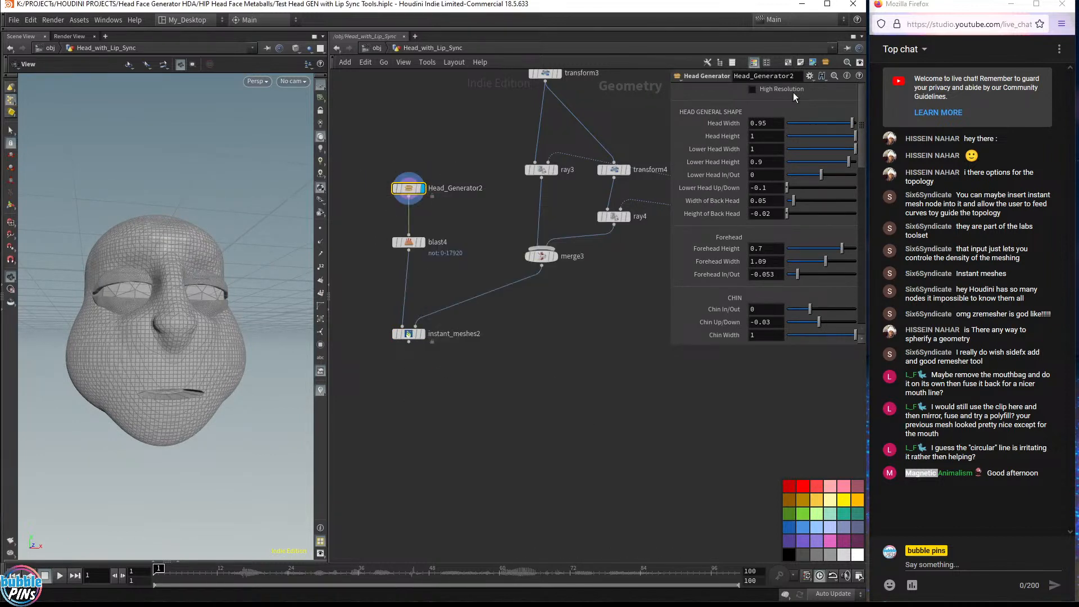
Enable High Resolution on Head_Generator2 and orbit to check the denser head
left_click(752, 88)
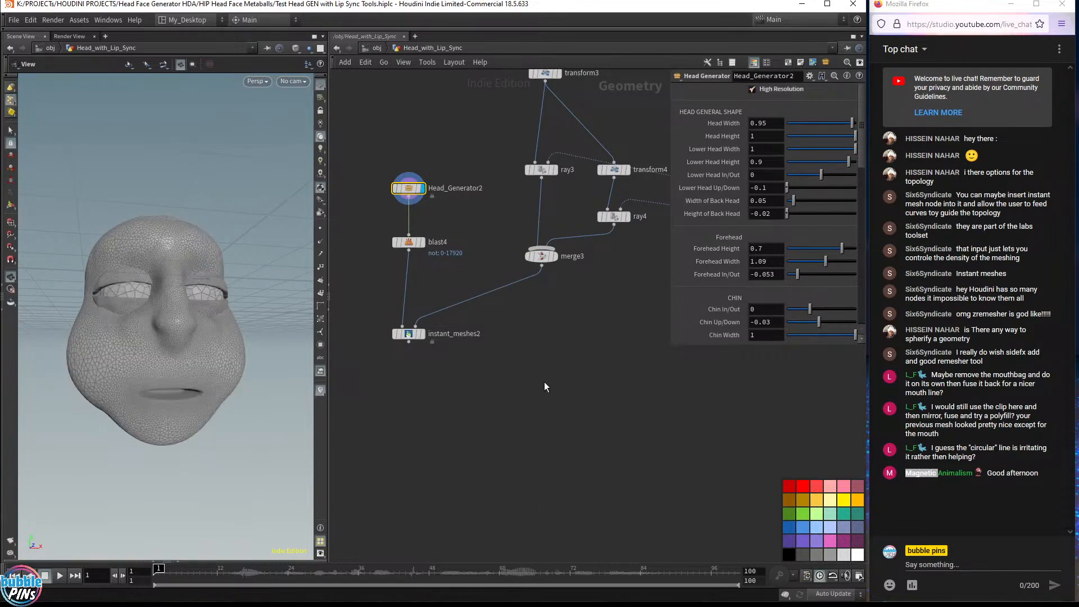
mouse_move(234, 373)
left_mouse_down()
mouse_move(225, 361)
mouse_move(230, 387)
left_mouse_up()
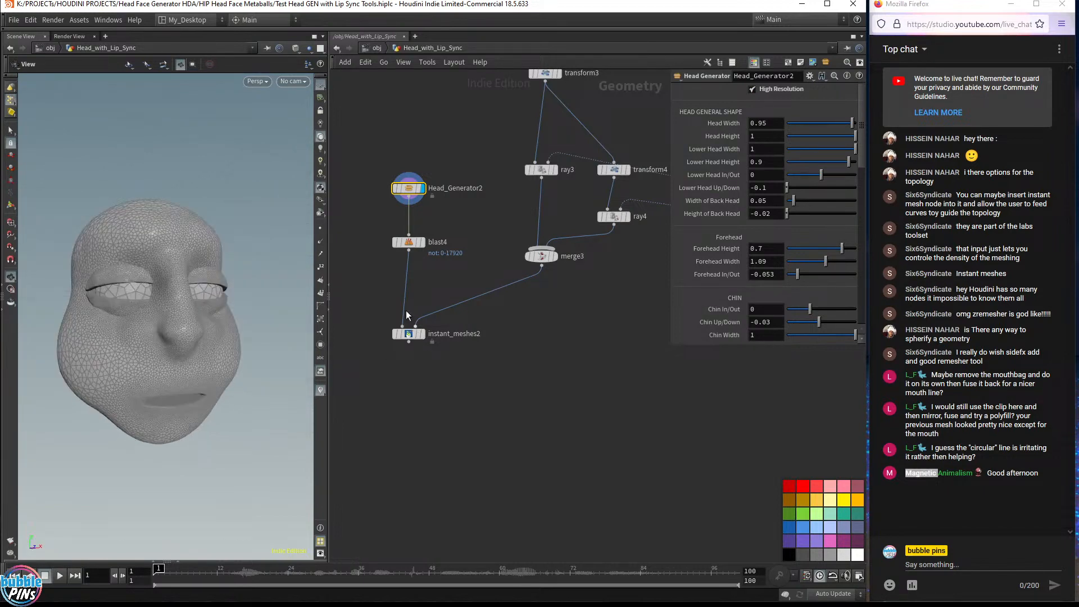
Add a Test Geometry: Template Head node beside the head network
middle_click_drag(406, 310, 628, 372)
key("Tab")
type("test")
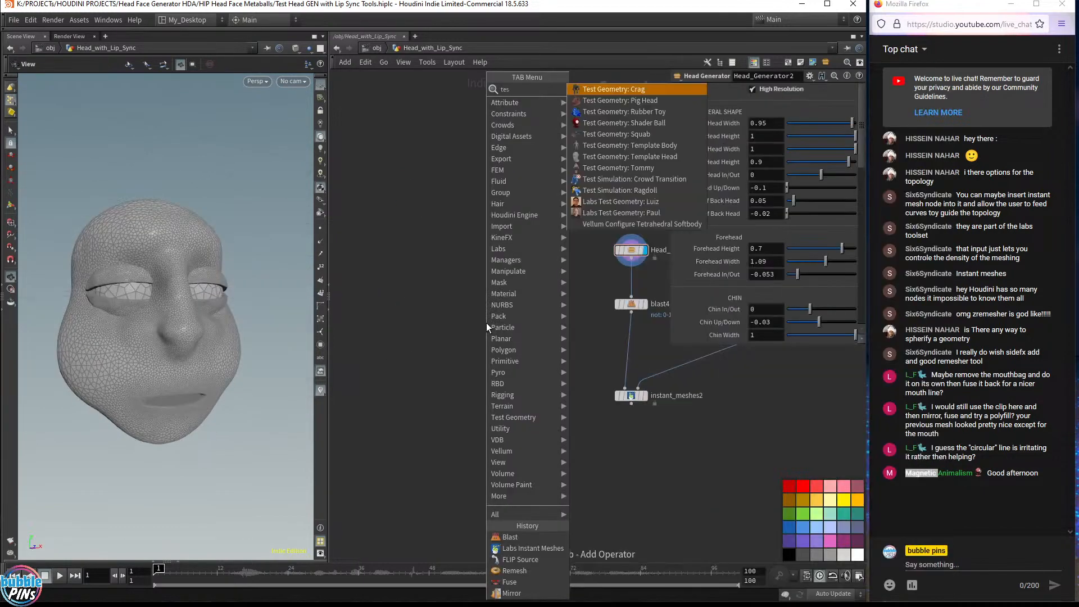
left_click(607, 156)
left_click(471, 251)
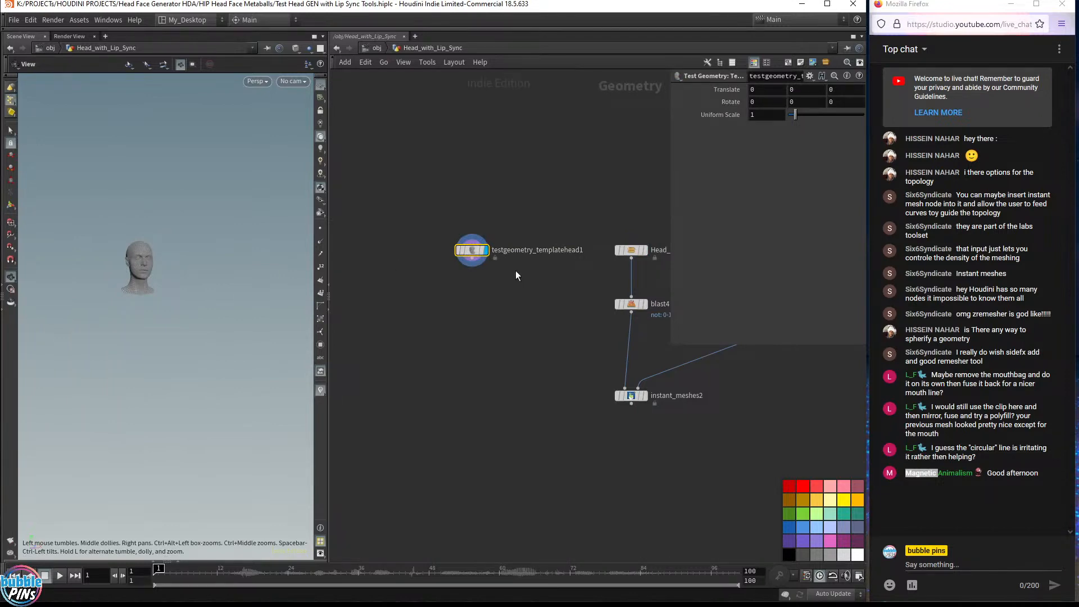
Add a Match Size node and wire the template head and Head_Generator2 into it
key("Tab")
type("match")
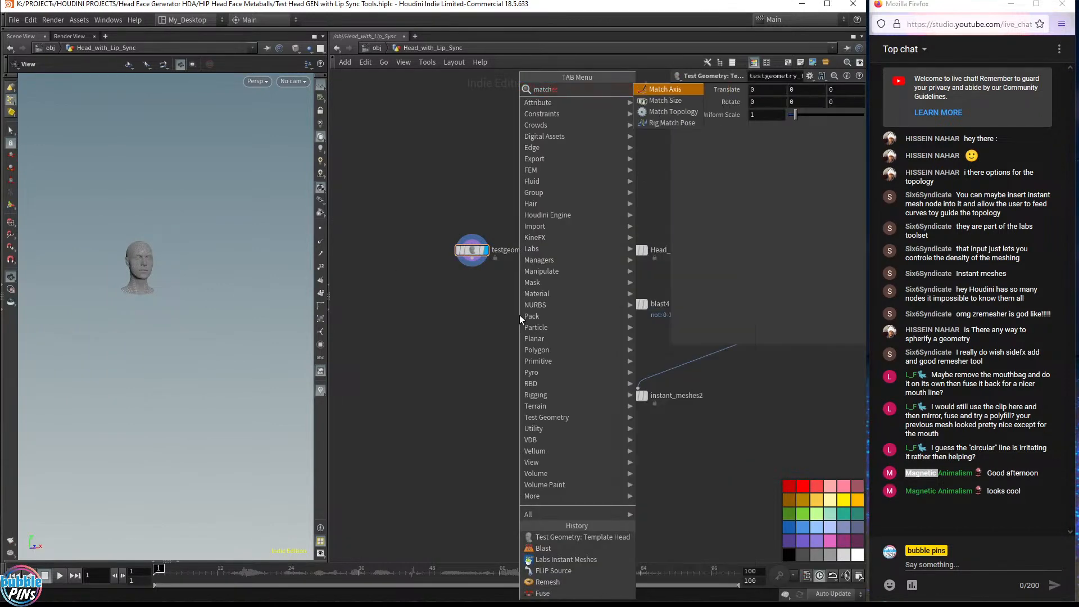
key("Down")
key("Return")
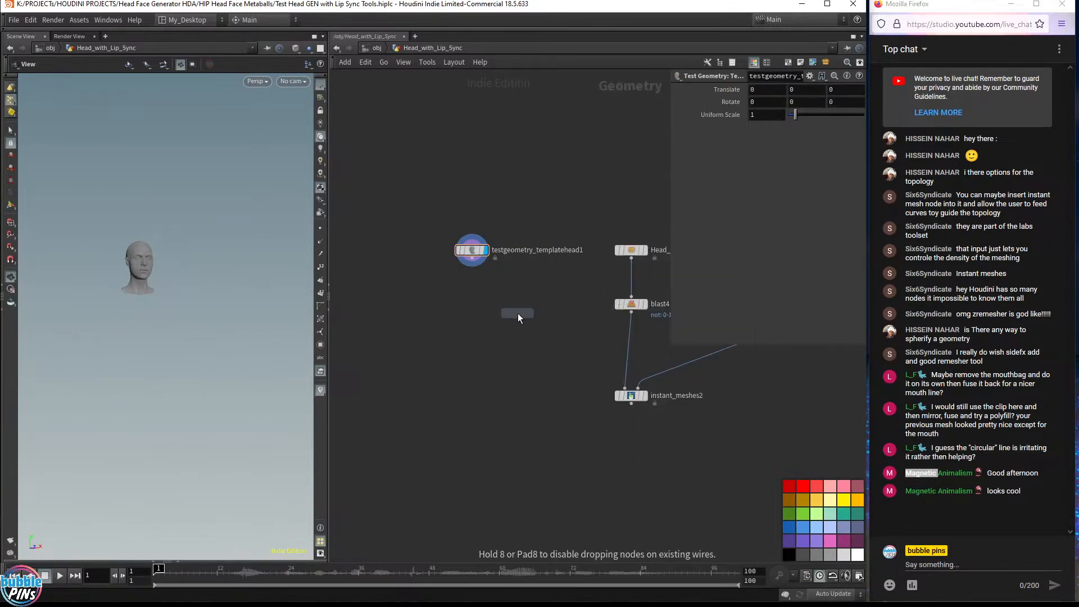
left_click(517, 310)
left_click_drag(512, 304, 633, 271)
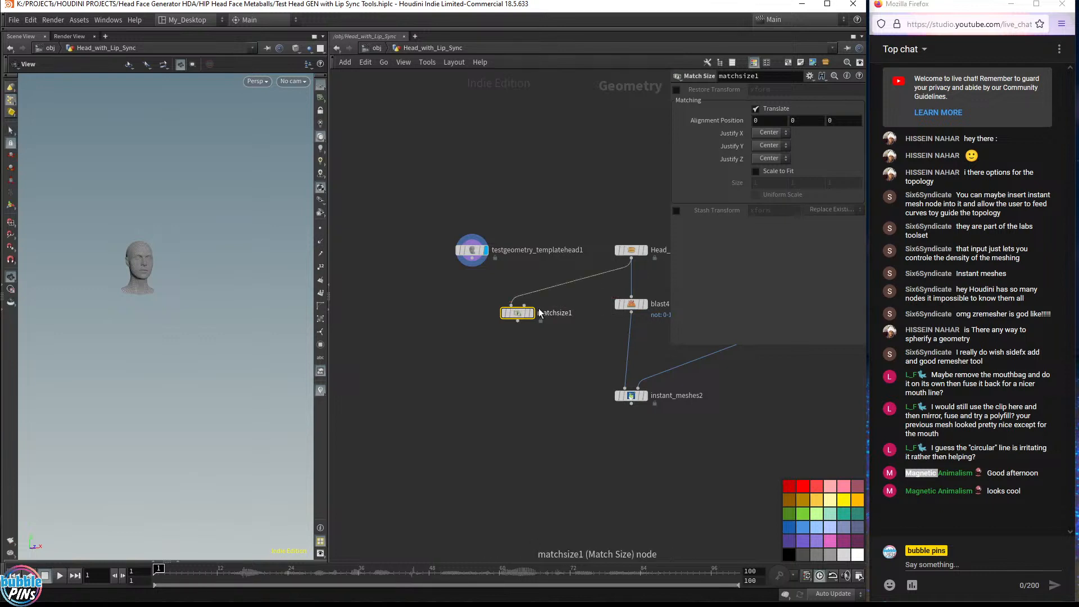
left_click_drag(512, 305, 472, 254)
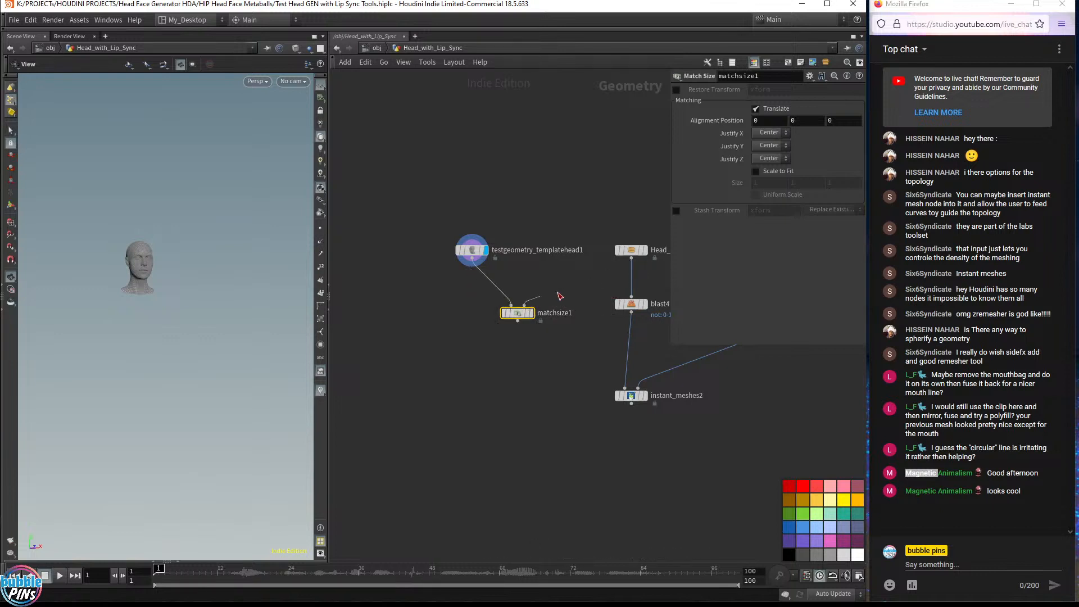
Display matchsize1 and enable Scale to Fit with Uniform Scale, then inspect the scaled template head
left_click(531, 314)
left_click_drag(529, 317, 517, 308)
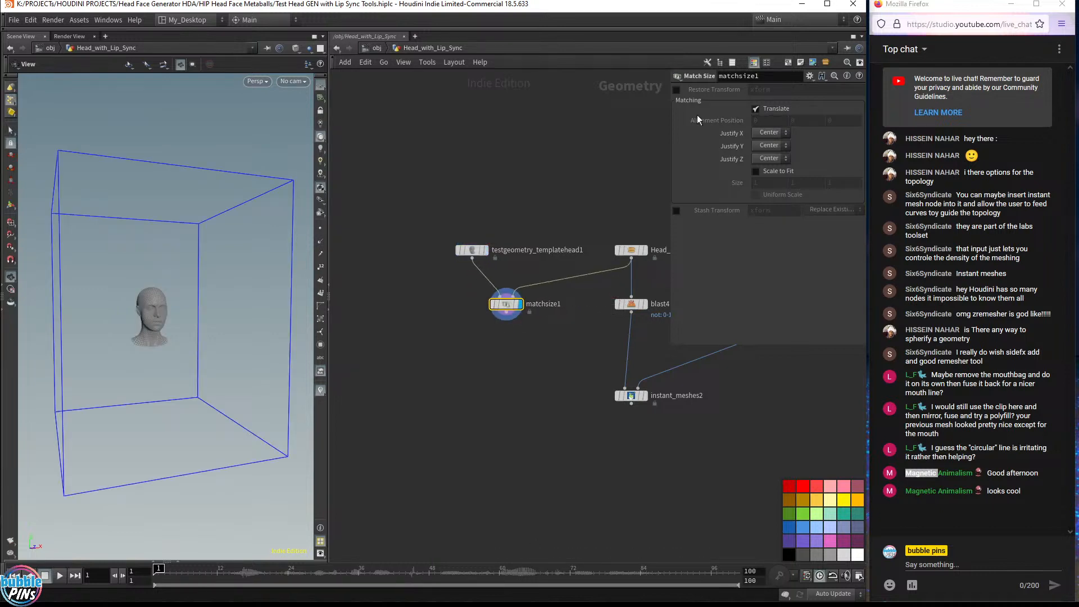
left_click(756, 172)
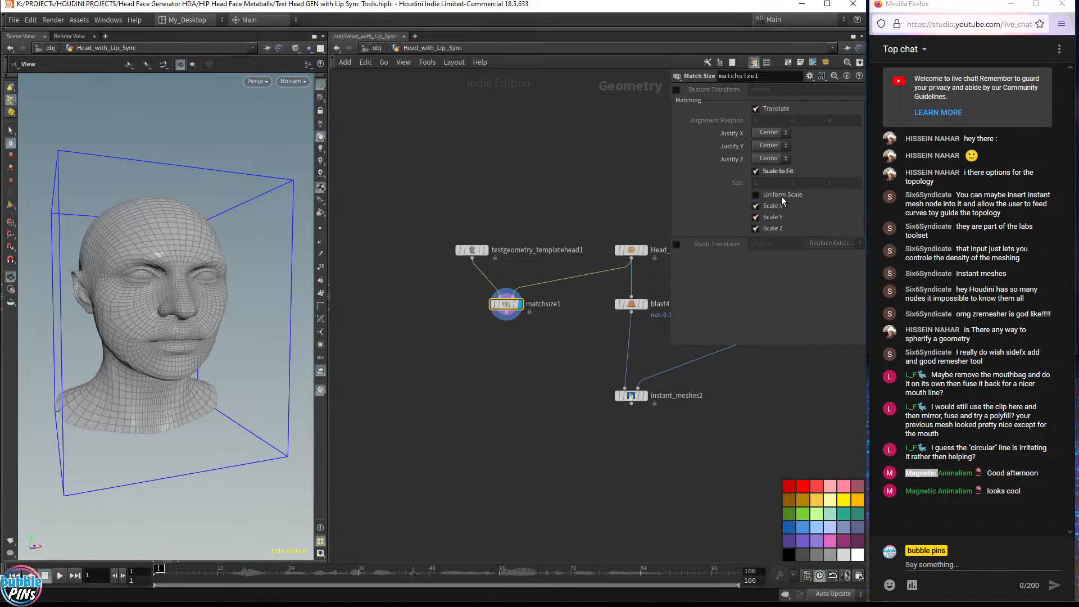
left_click(756, 195)
left_click_drag(162, 293, 91, 279)
middle_click_drag(125, 304, 158, 323)
left_click_drag(203, 317, 170, 330)
scroll(185, 328, "down", 5)
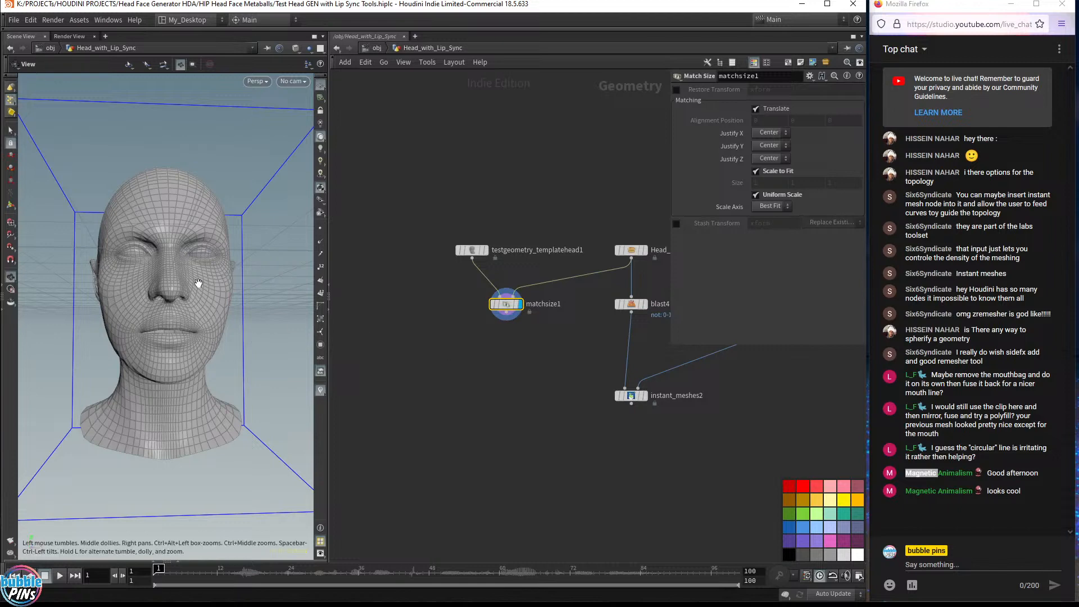
Toggle the display between the lip-sync head and the size-matched template head, orbiting to compare them
left_click_drag(258, 296, 201, 285)
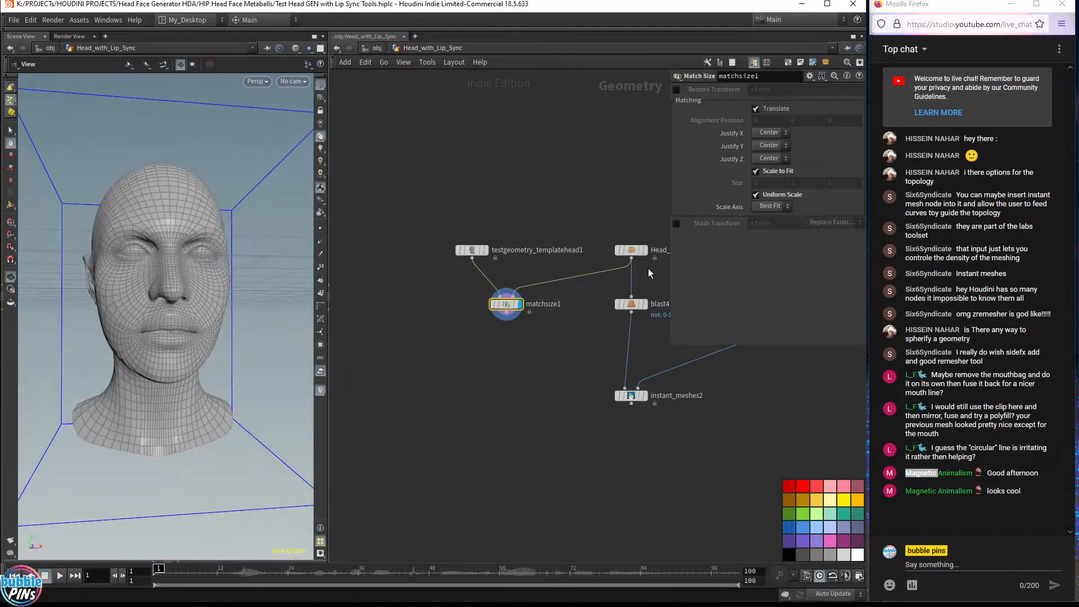
left_click(641, 253)
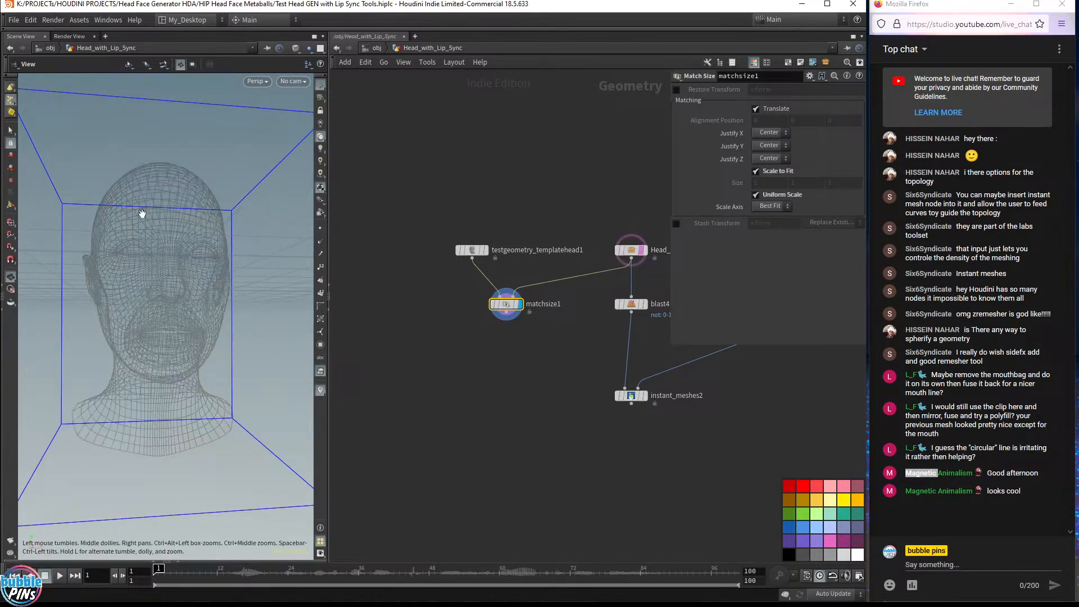
mouse_move(139, 214)
left_mouse_down()
mouse_move(221, 200)
mouse_move(178, 234)
mouse_move(143, 218)
left_mouse_up()
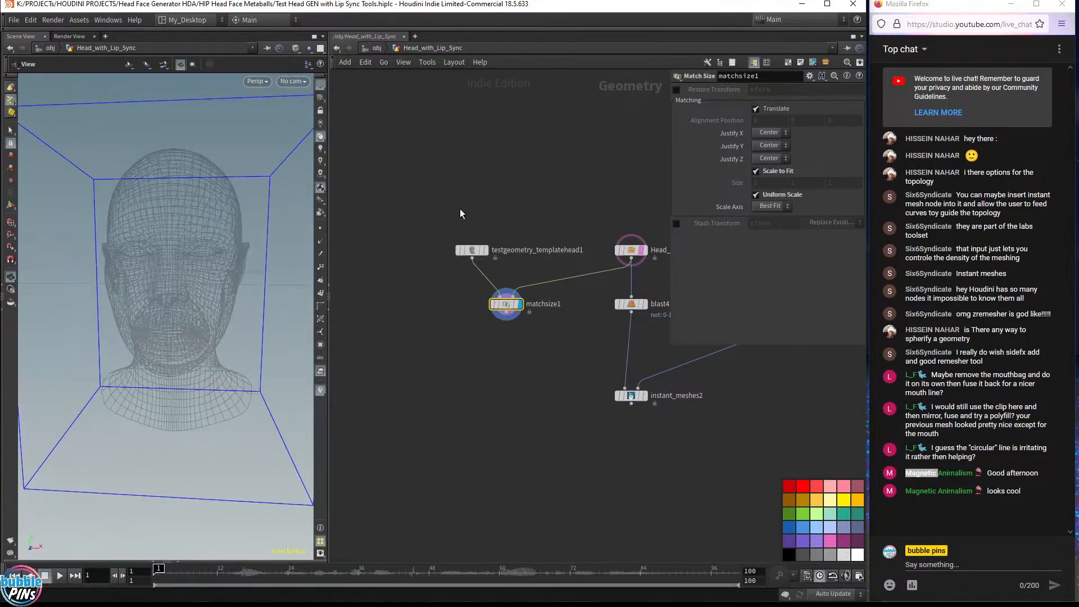
left_click_drag(231, 312, 227, 277)
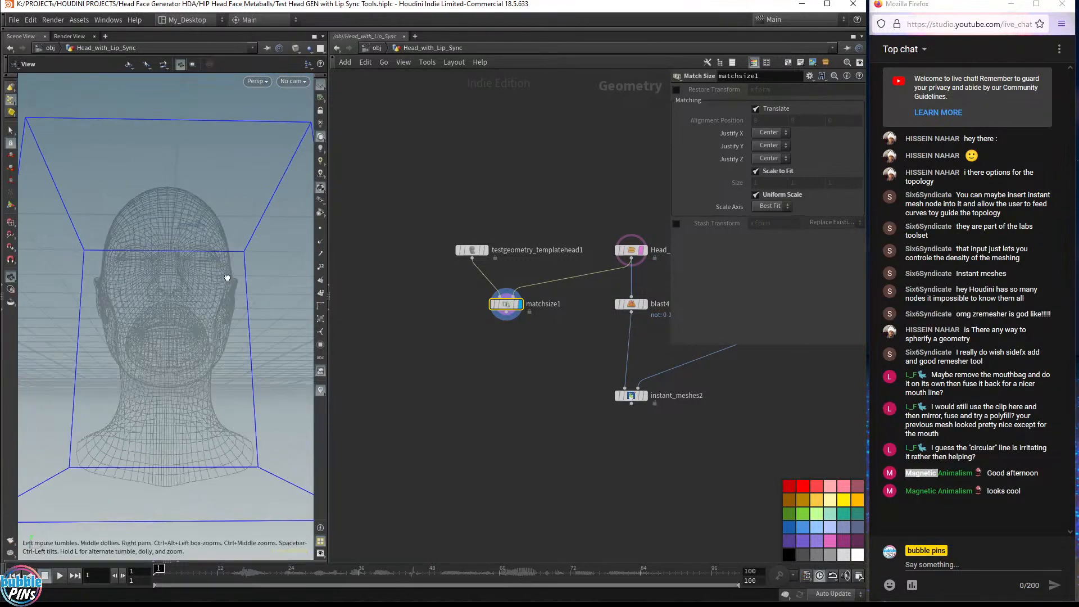
left_click(645, 250)
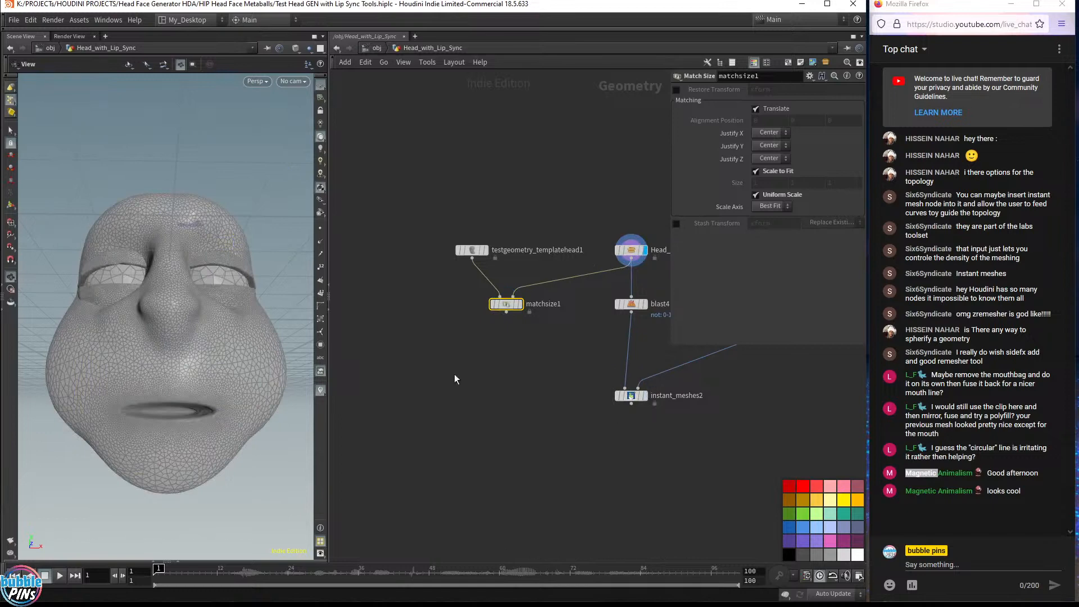
mouse_move(191, 365)
left_mouse_down()
mouse_move(164, 381)
mouse_move(289, 361)
mouse_move(212, 357)
mouse_move(248, 356)
mouse_move(191, 341)
mouse_move(240, 344)
left_mouse_up()
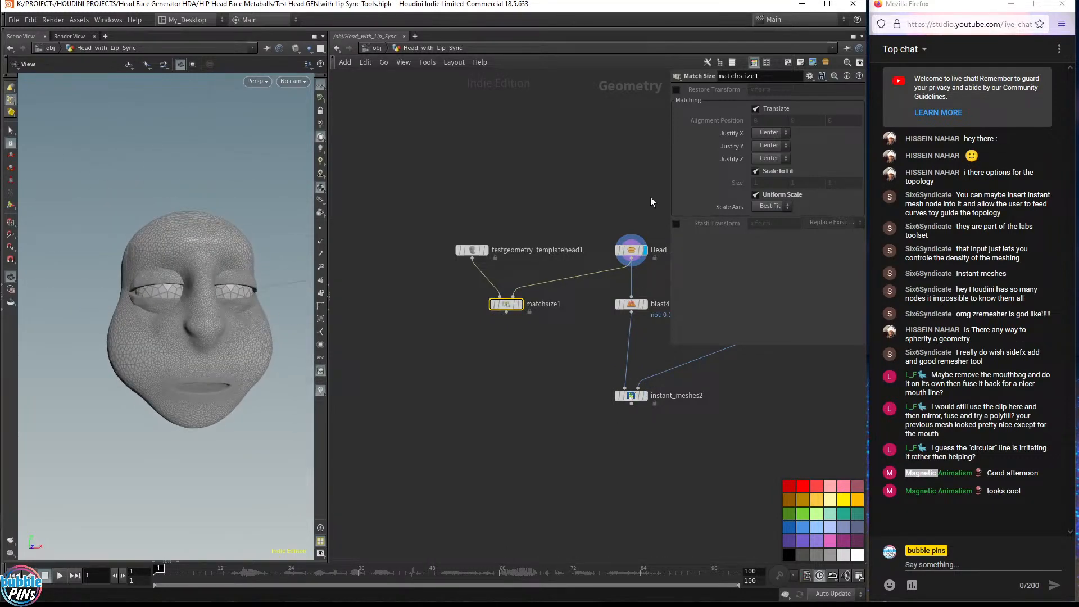
left_click(632, 253)
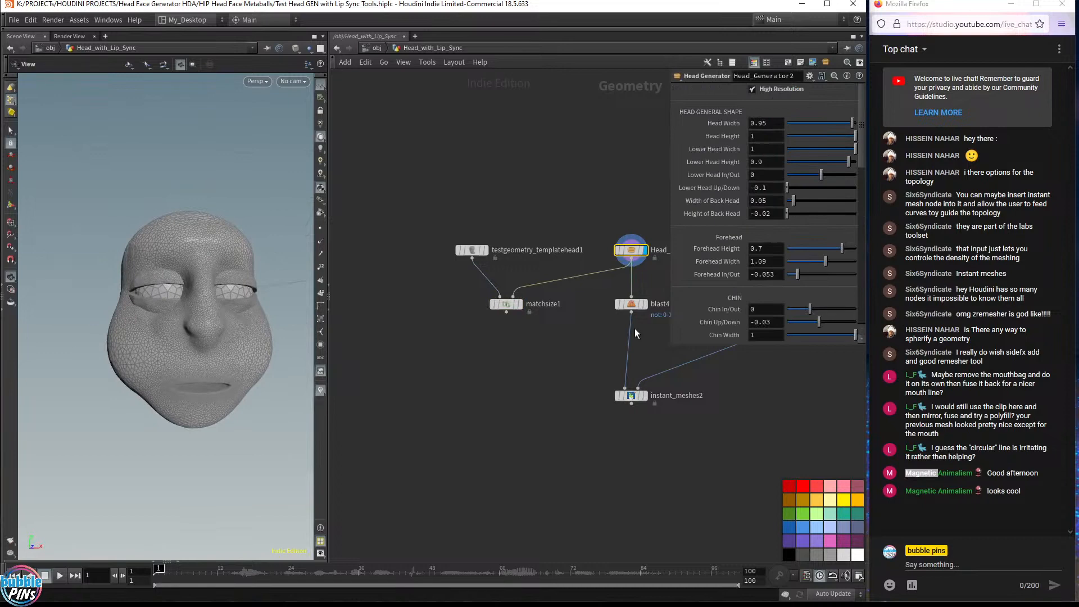
left_click_drag(241, 356, 223, 319)
left_click(521, 306)
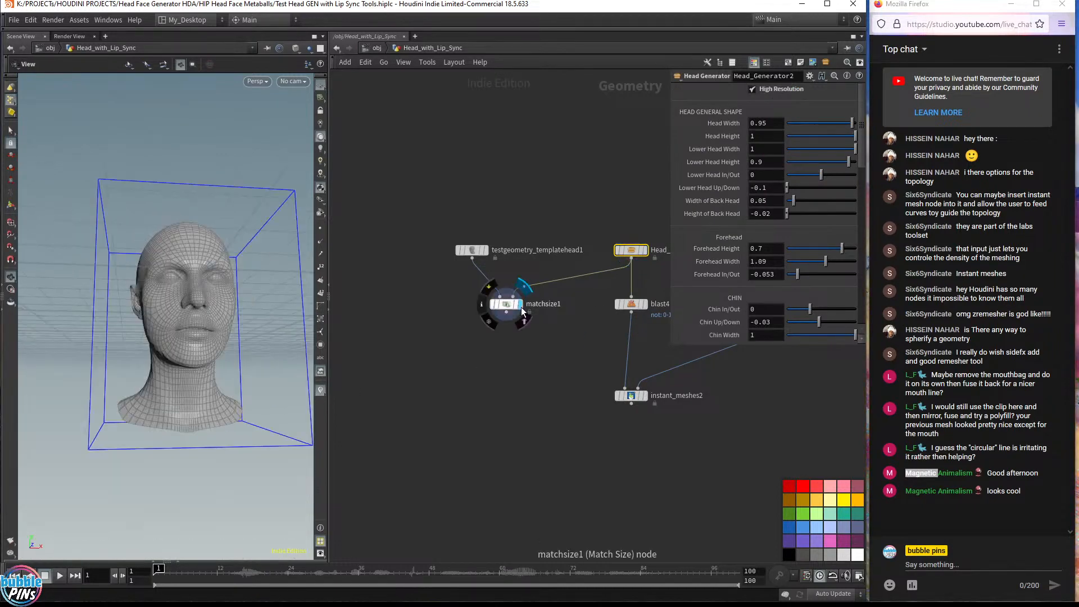
left_click(644, 250)
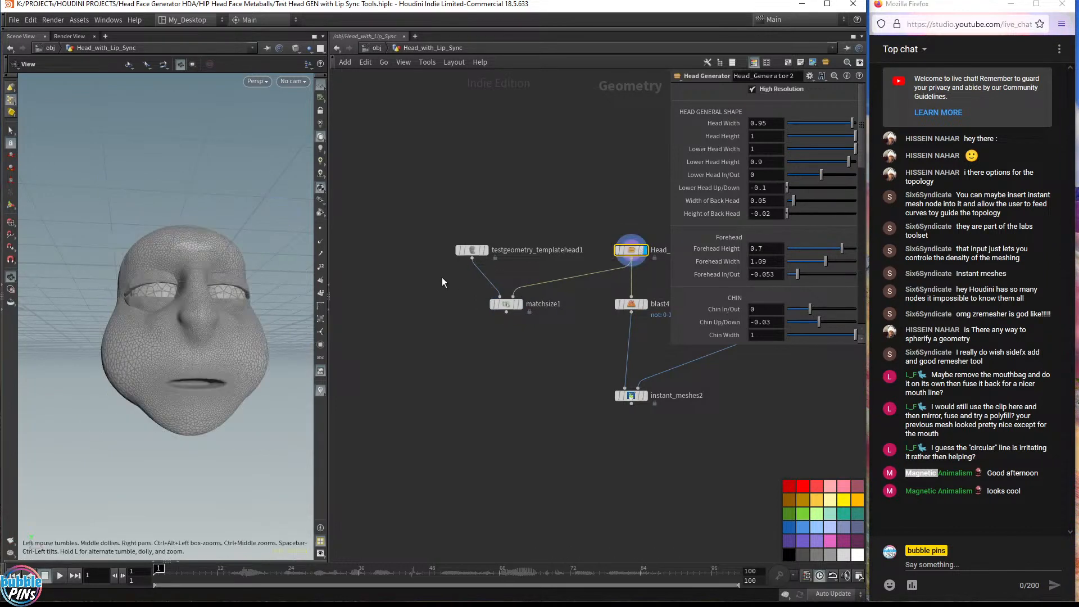
left_click(475, 250)
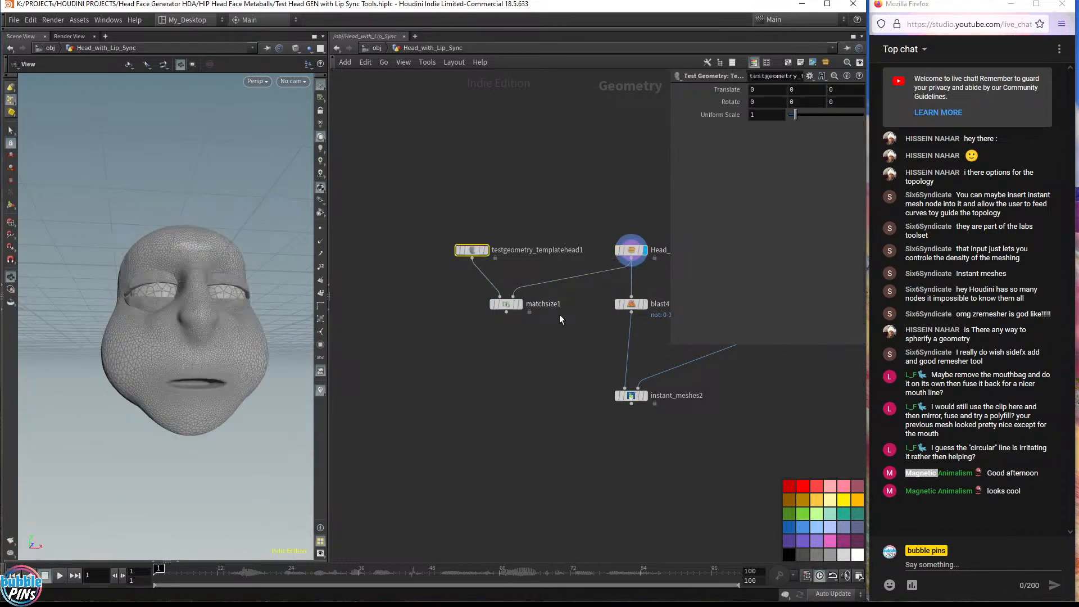
left_click(519, 304)
left_click(631, 249)
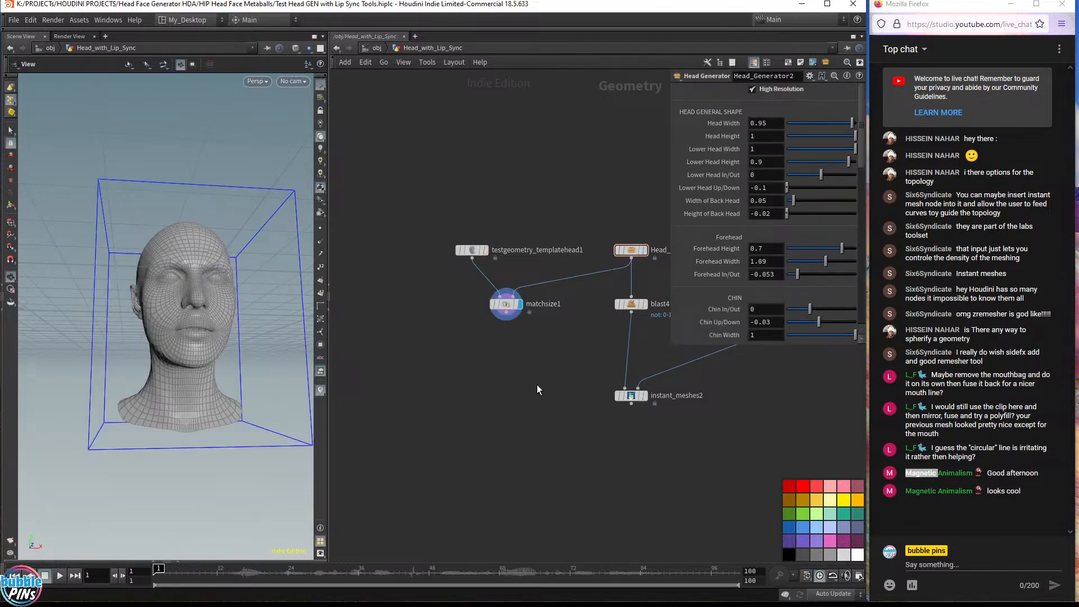
Add a Ray node below matchsize1, wiring matchsize1 into its first input and blast4 into its collision input
key("Tab")
type("rr")
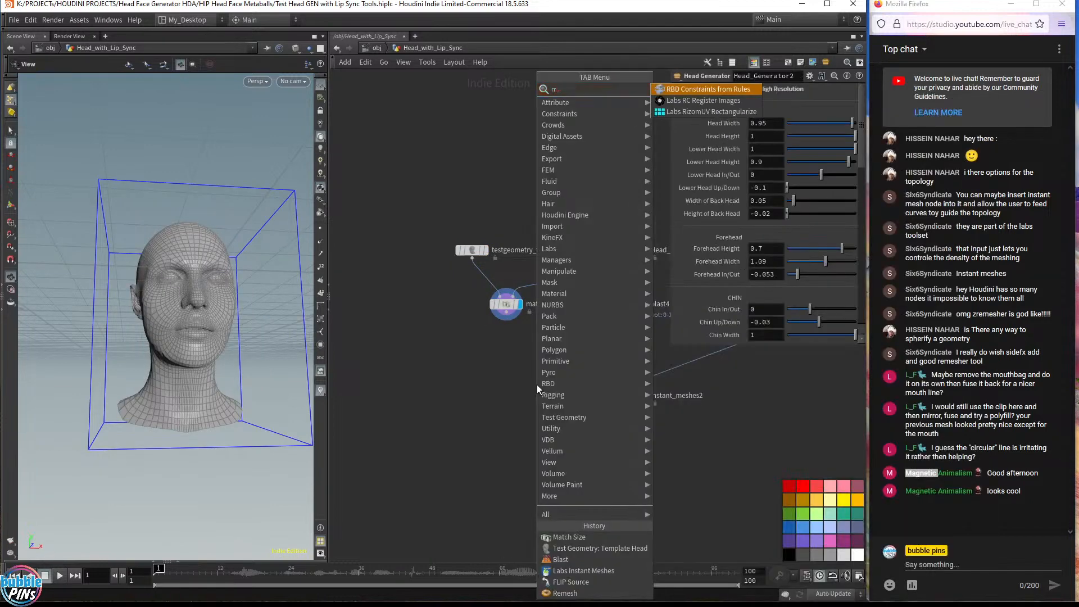
key("BackSpace")
type("ay")
key("Return")
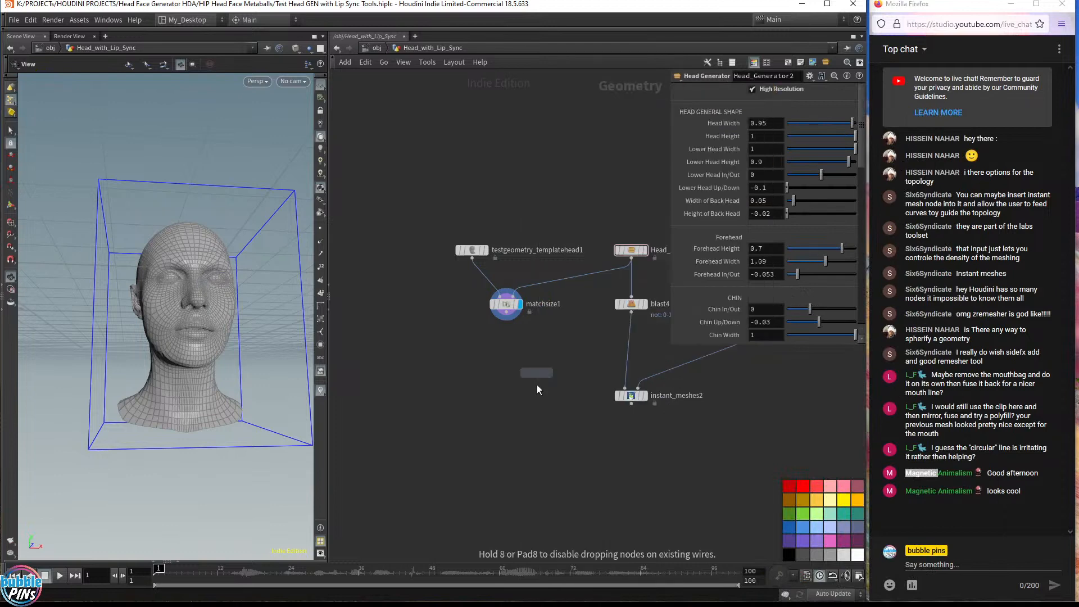
left_click(534, 381)
left_click_drag(529, 373, 516, 306)
left_click_drag(145, 282, 174, 295)
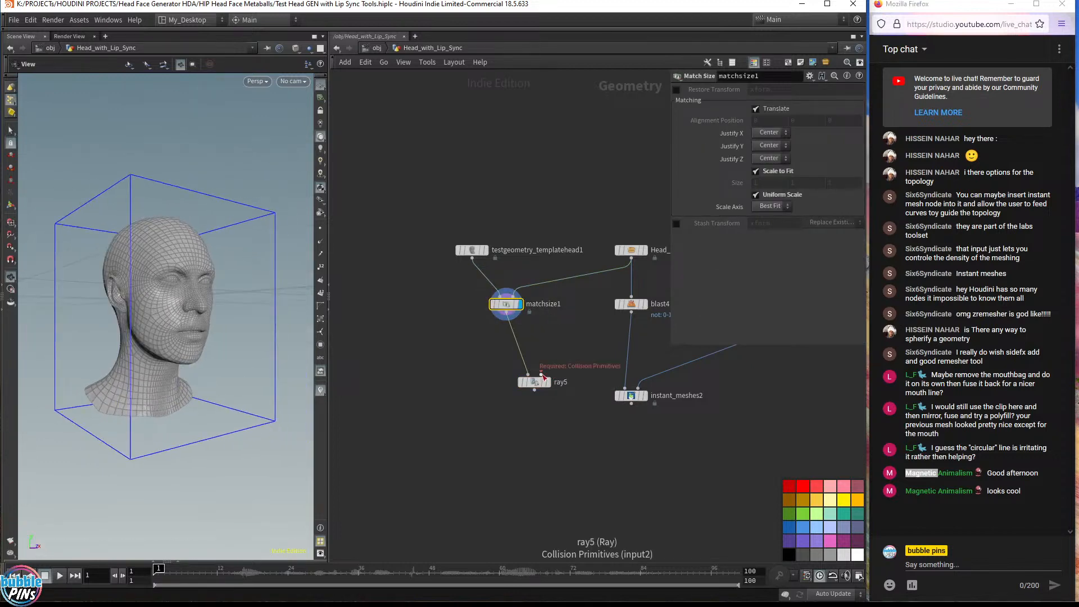
left_click_drag(542, 376, 624, 329)
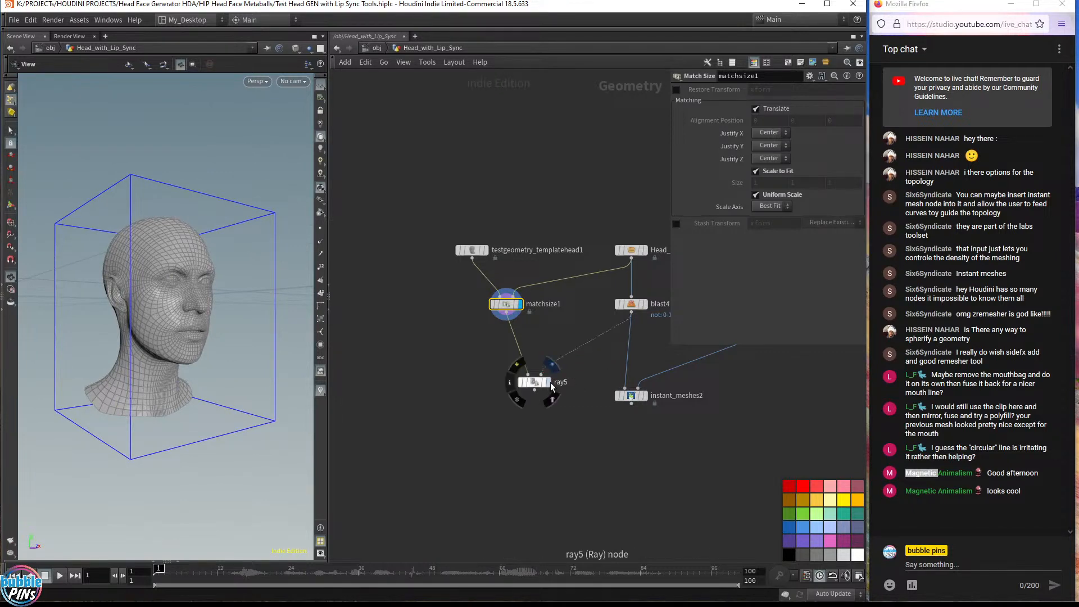
Add a Null node beneath ray5, connect it, and display it
left_click(548, 383)
left_click_drag(537, 385, 516, 377)
left_click(517, 377)
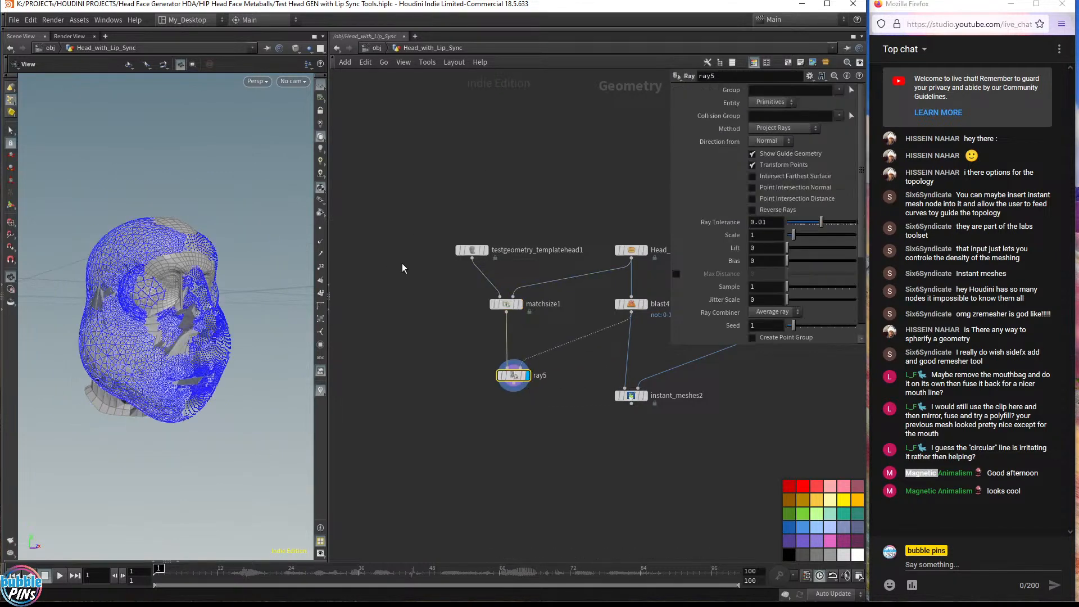
left_click(513, 385)
left_click(517, 436)
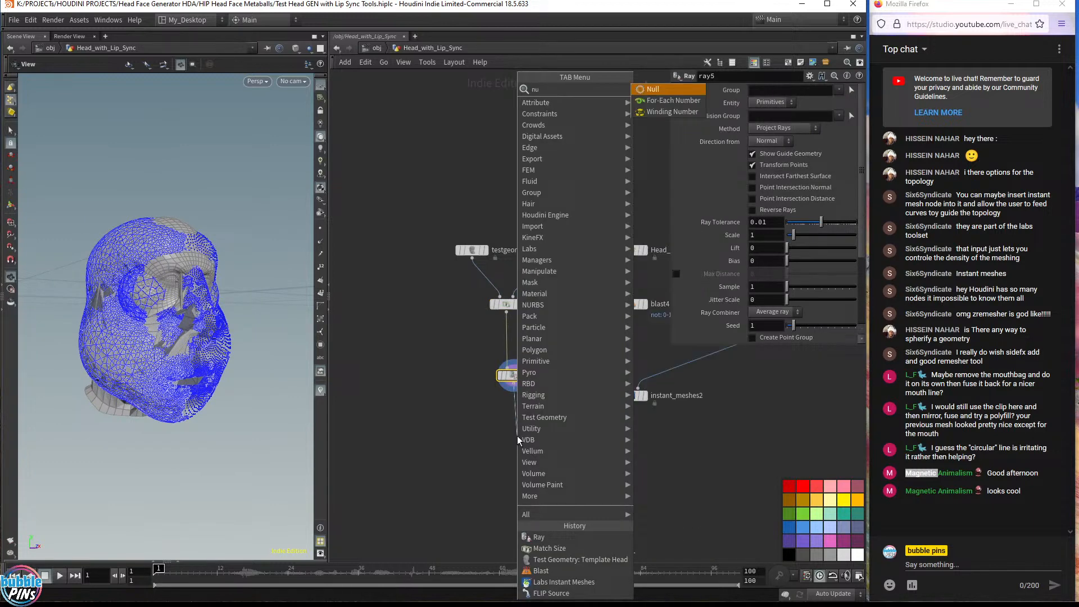
type("null")
key("Return")
left_click_drag(517, 436, 514, 426)
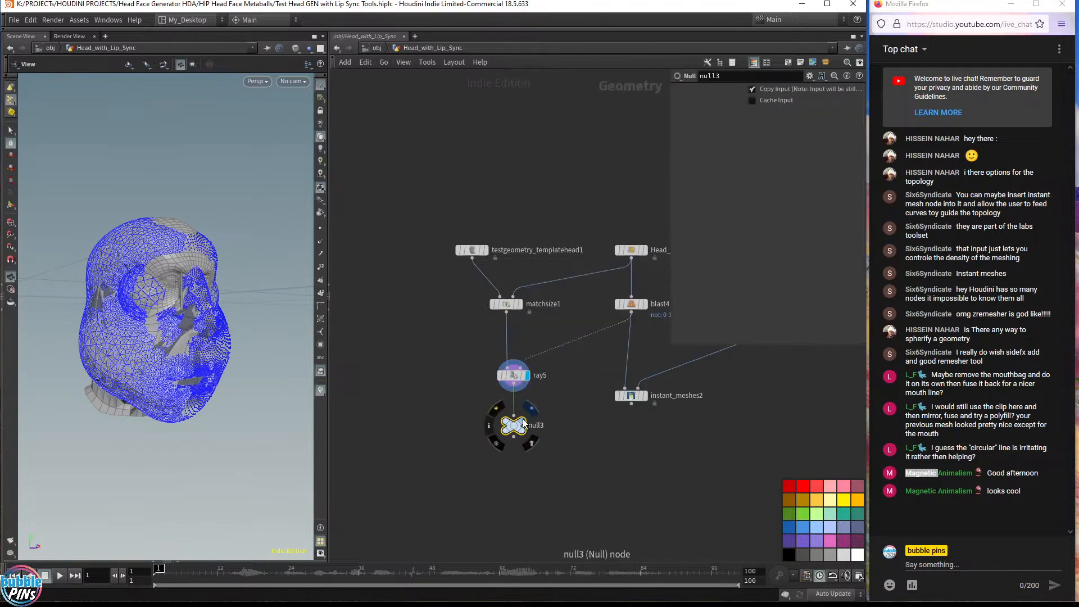
left_click(522, 419)
left_click_drag(290, 352, 303, 312)
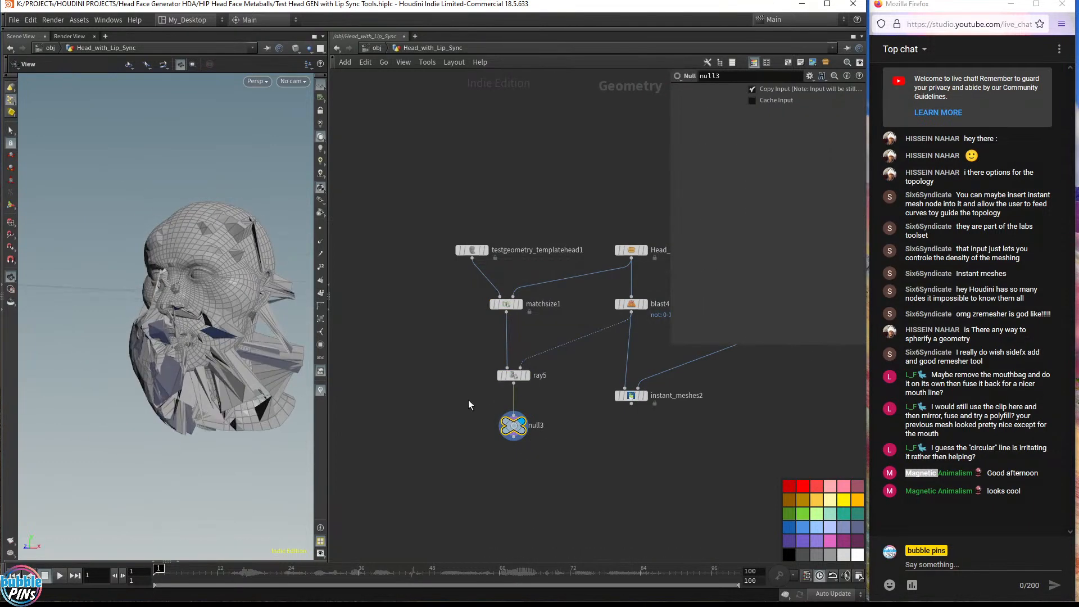
Set ray5's Method to Minimum Distance
left_click(538, 373)
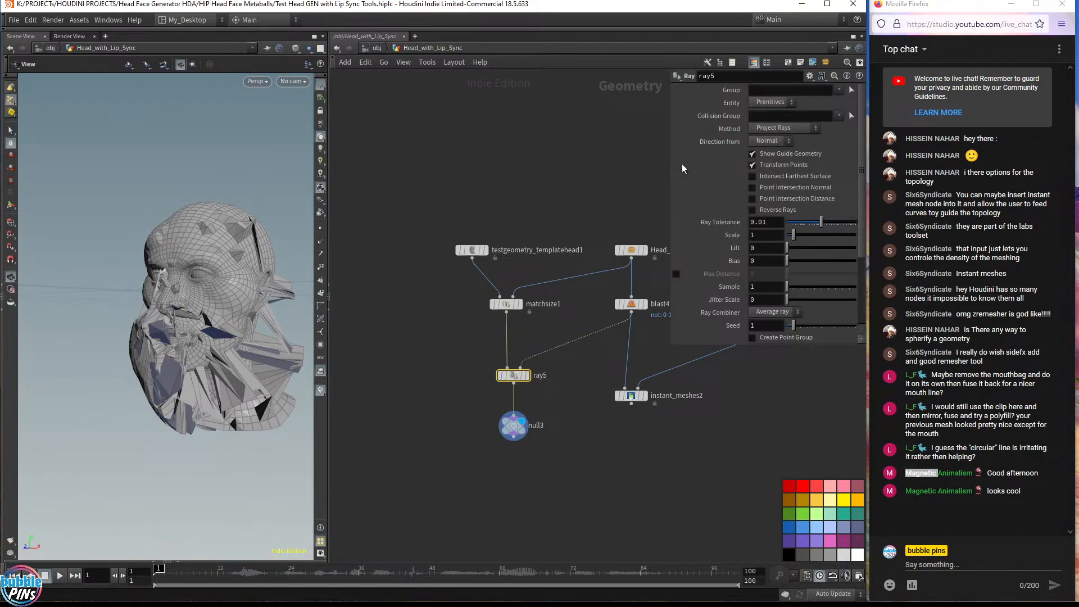
left_click_drag(667, 180, 541, 179)
left_click(649, 129)
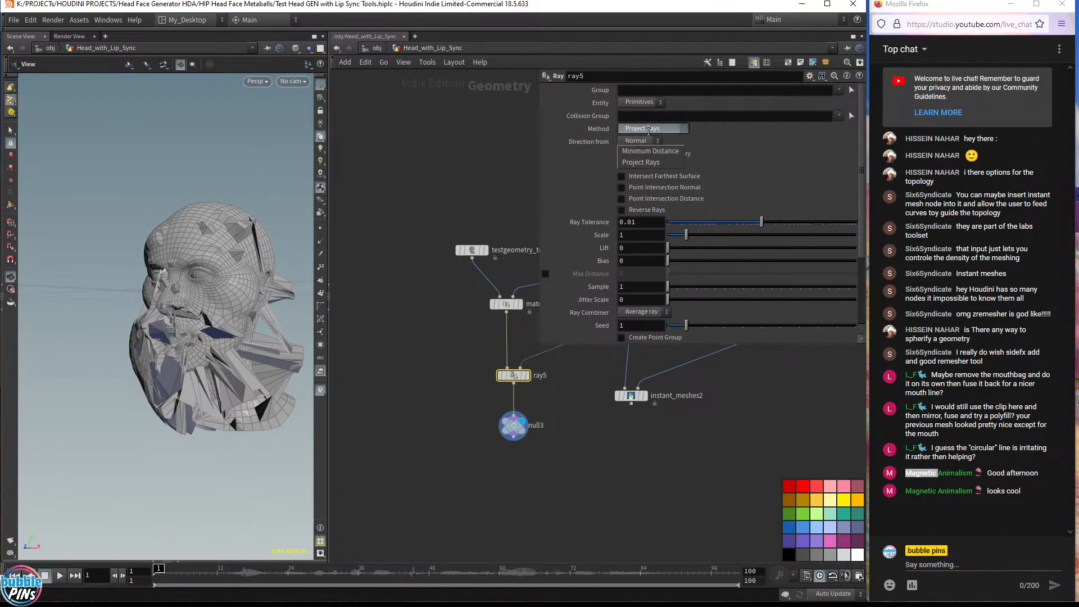
left_click(662, 152)
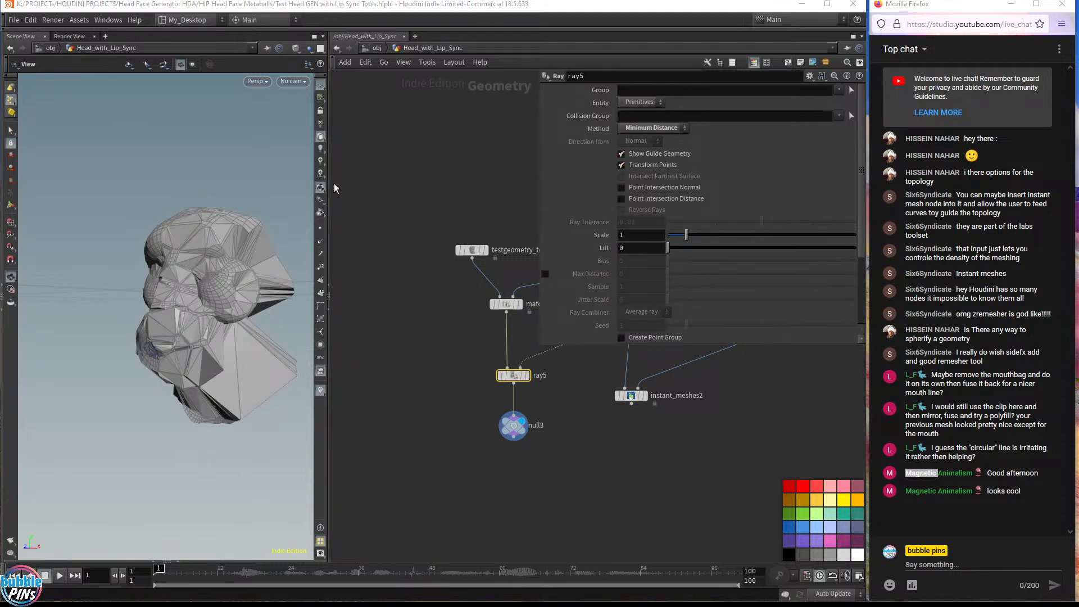
middle_click_drag(469, 175, 372, 201)
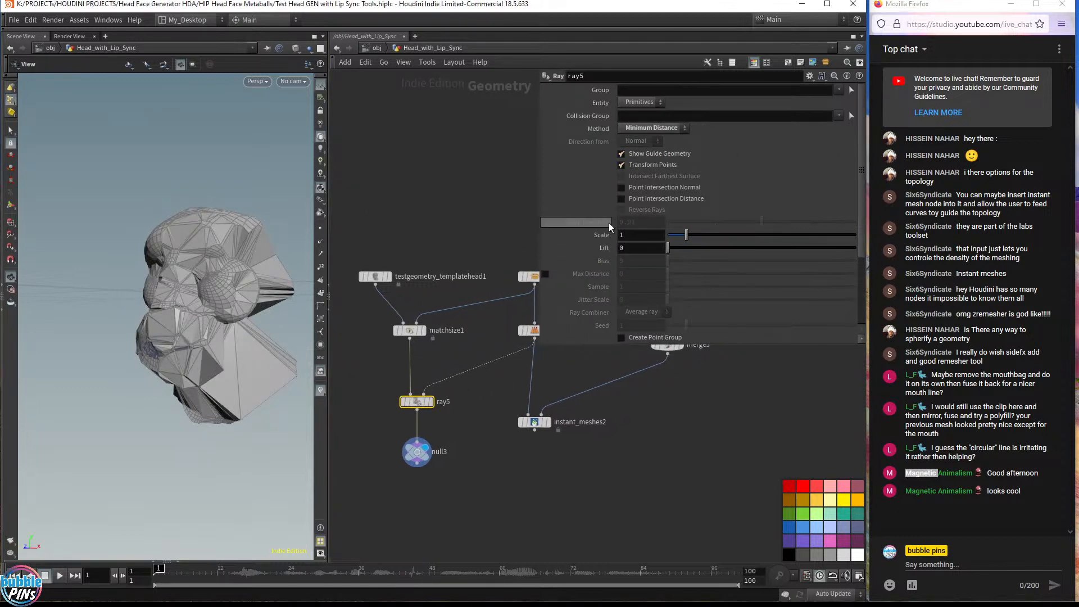
Set ray5's Scale to 0.9
left_click(633, 235)
type(".5")
key("Return")
scroll(634, 234, "down", 17)
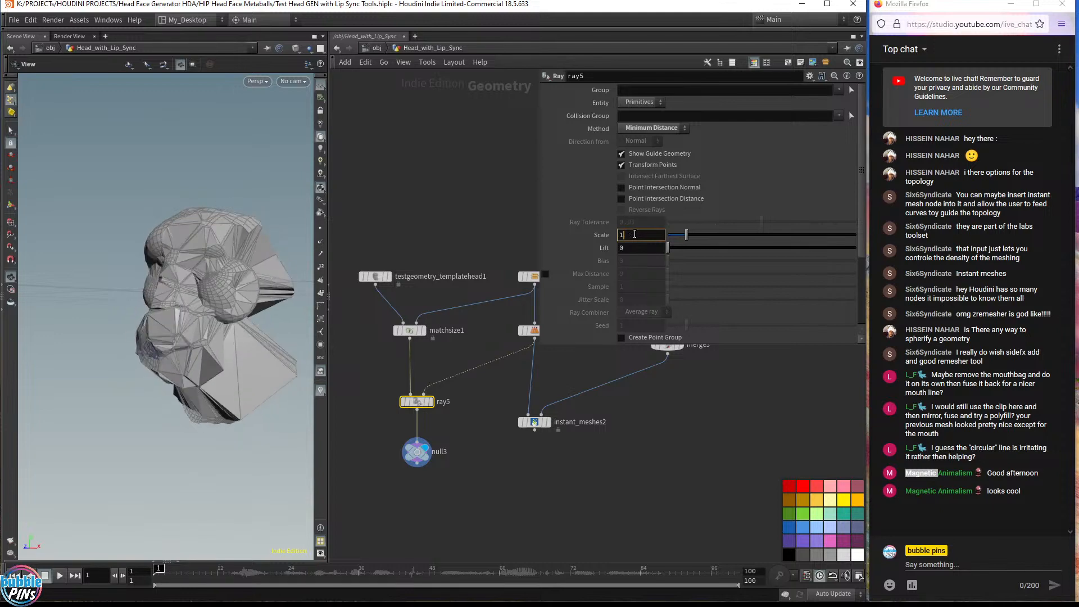
scroll(635, 235, "up", 4)
scroll(635, 235, "up", 20)
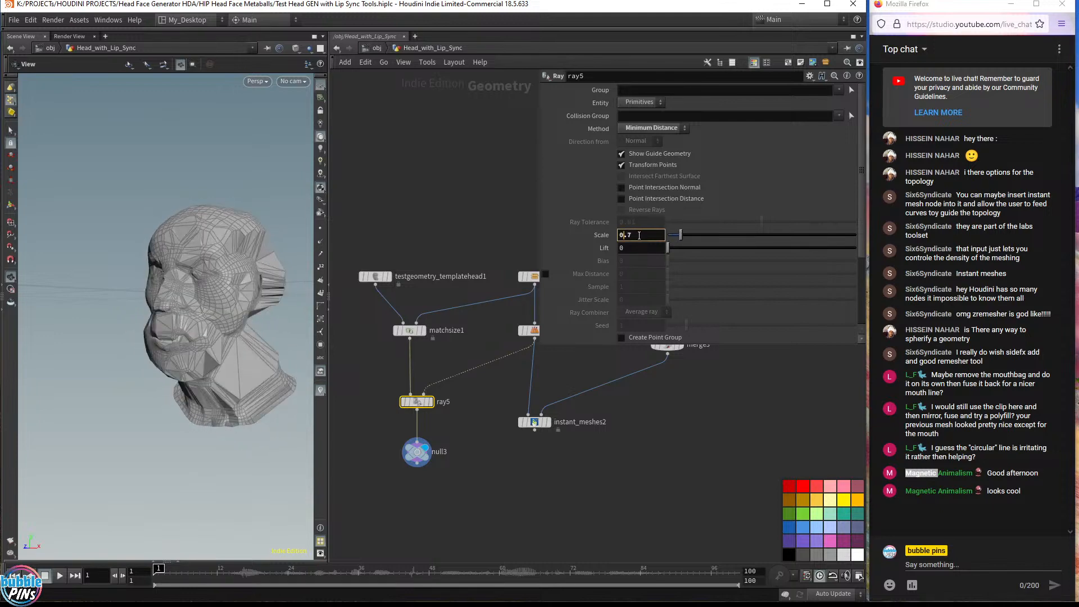
scroll(653, 236, "down", 17)
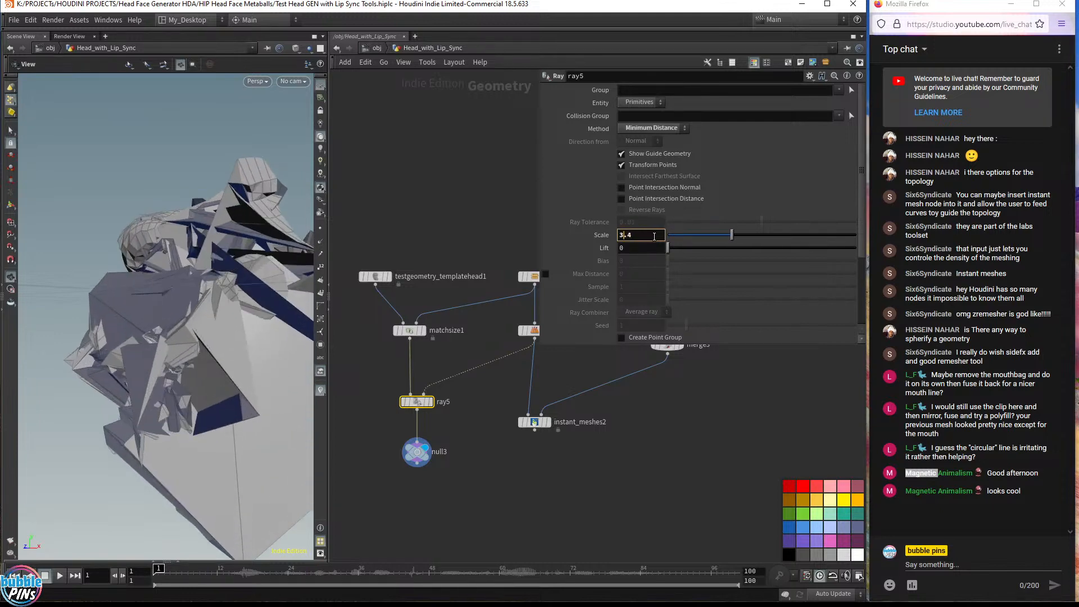
scroll(657, 237, "down", 1)
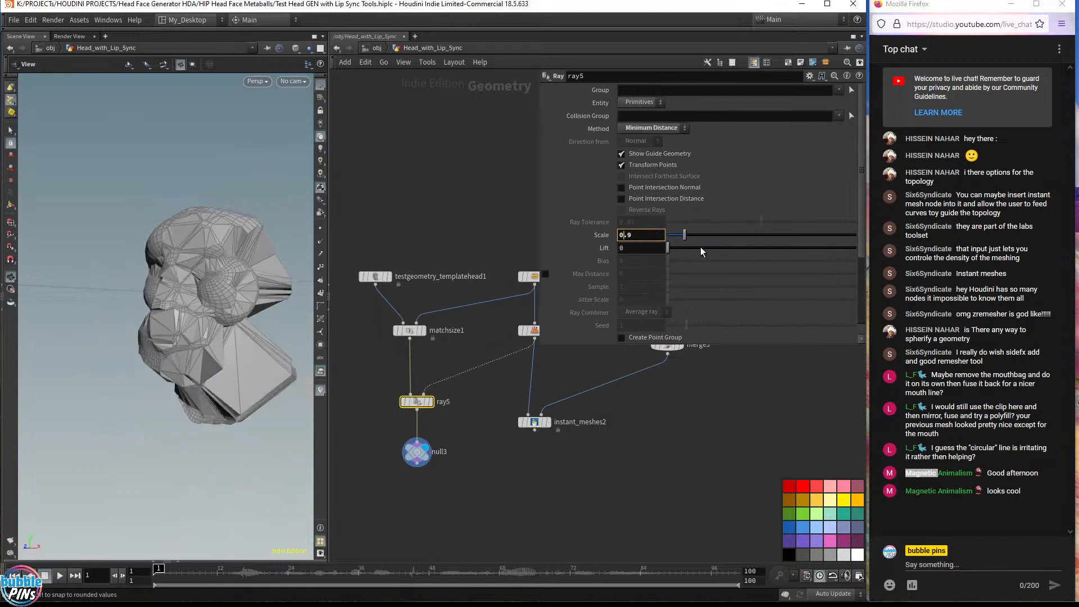
left_click_drag(700, 249, 663, 253)
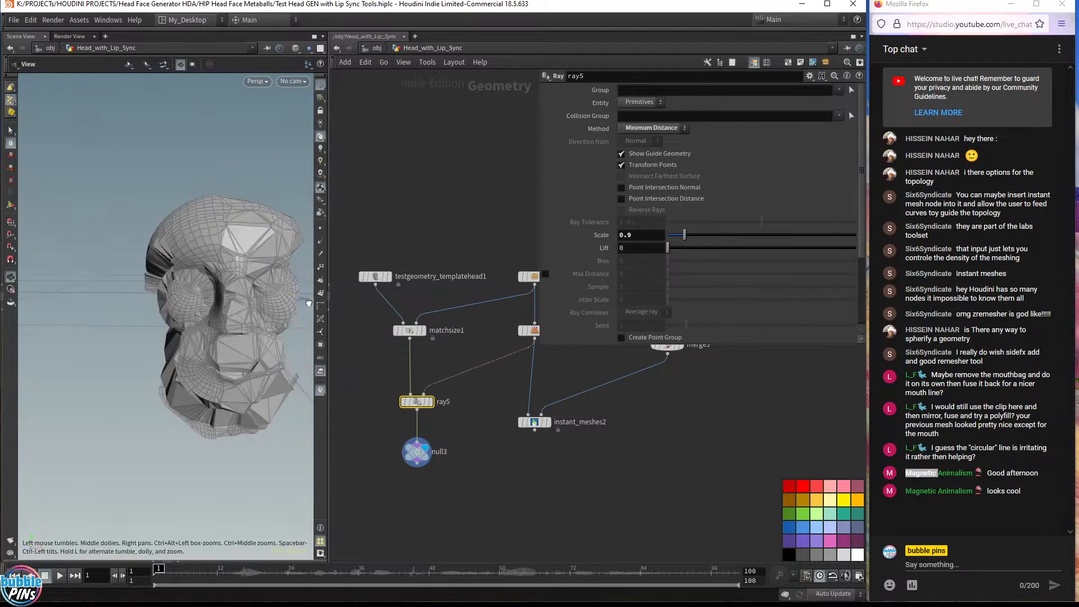
Insert a Transform node between matchsize1 and ray5
left_click(417, 304)
key("Tab")
type("trans")
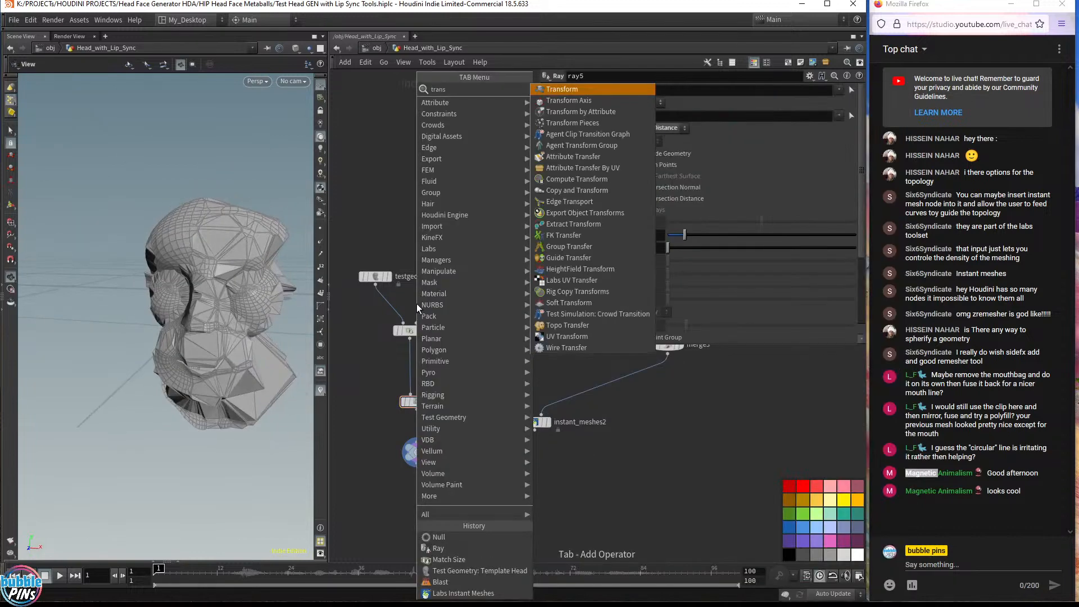
key("Return")
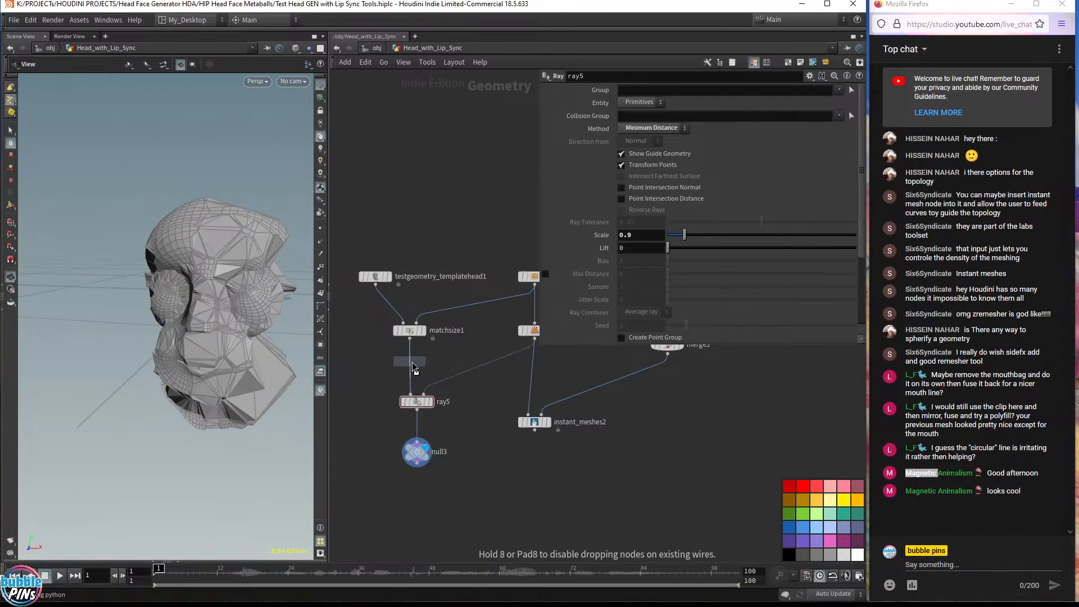
left_click(413, 366)
Set transform5's Pivot Translate to $CEX, $CEY and $CEZ
left_click(621, 189)
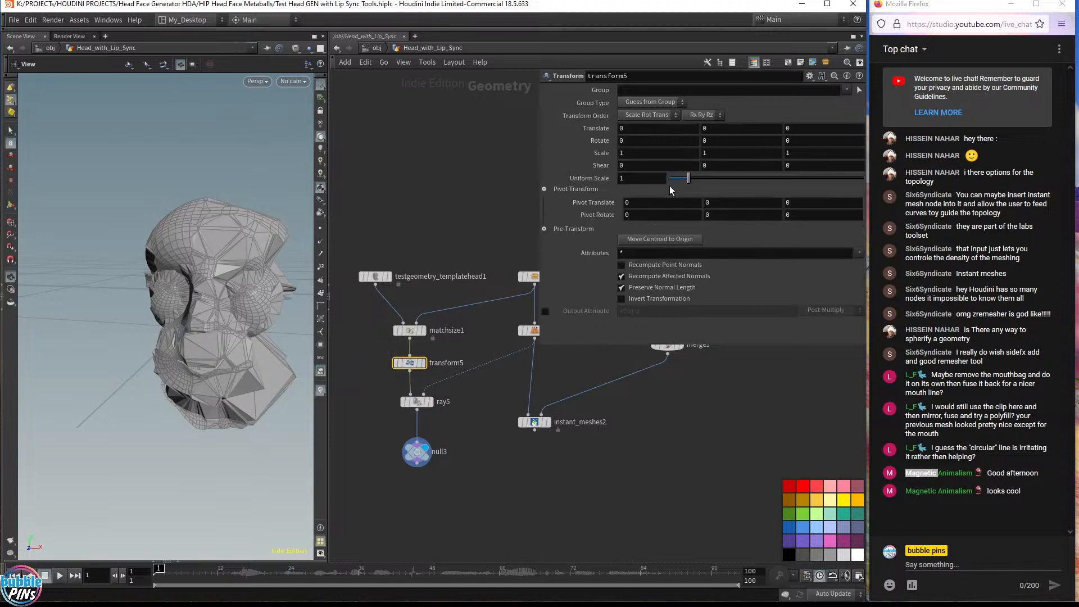
type("$CEX")
key("Tab")
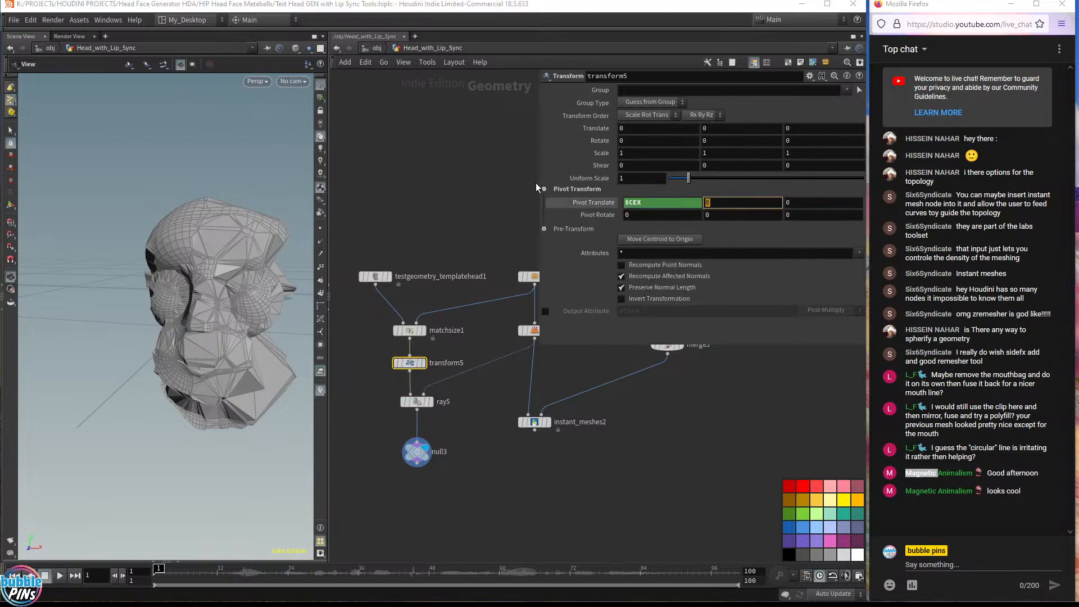
type("$CEY")
key("Tab")
type("$CEZ")
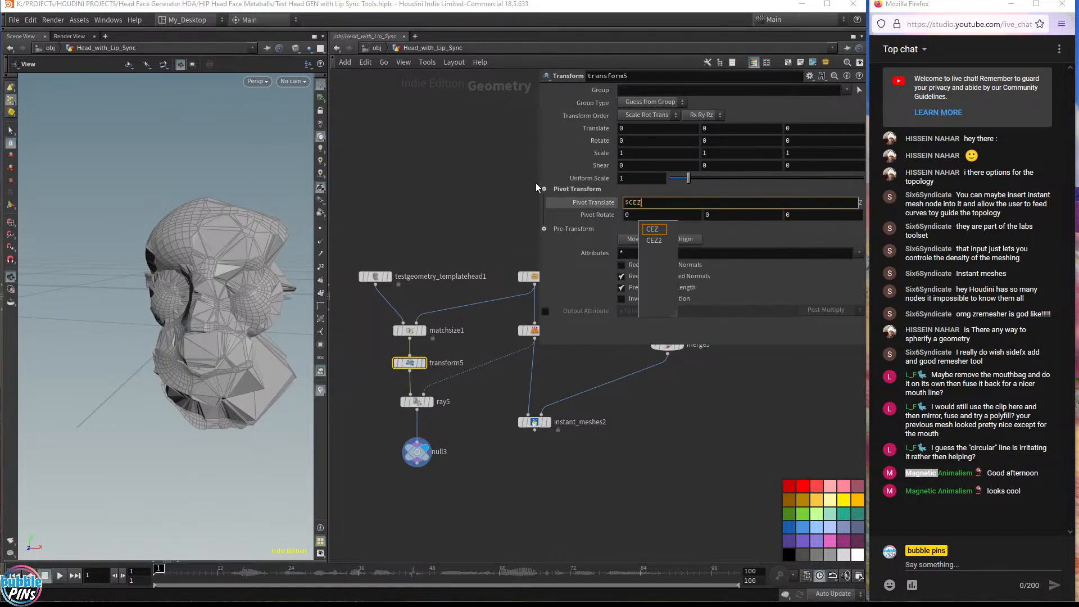
key("Return")
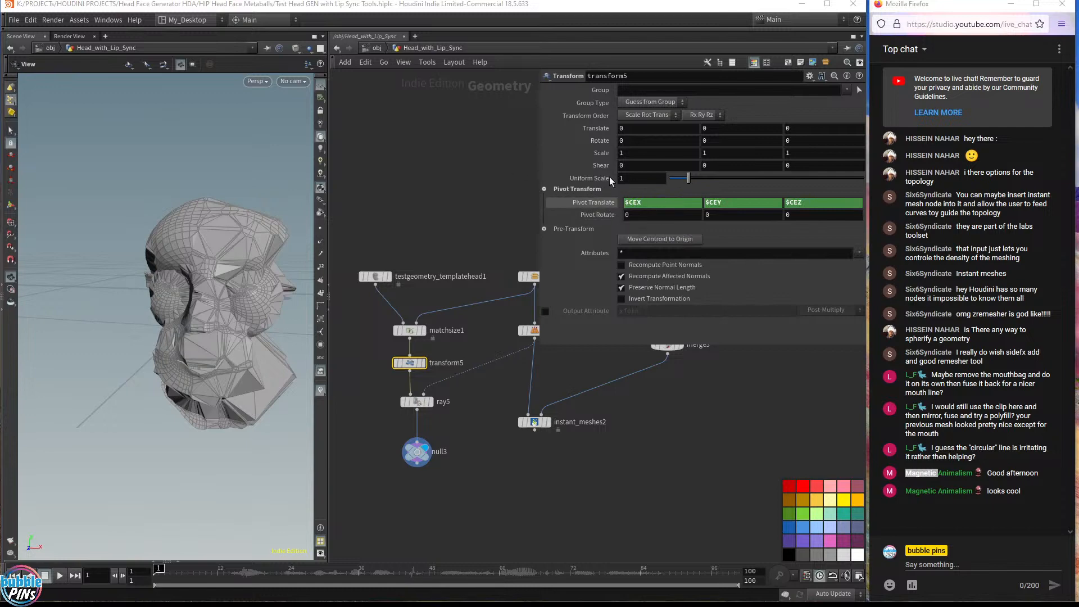
Set transform5's Uniform Scale to about 5.23
left_click(636, 180)
scroll(635, 180, "down", 7)
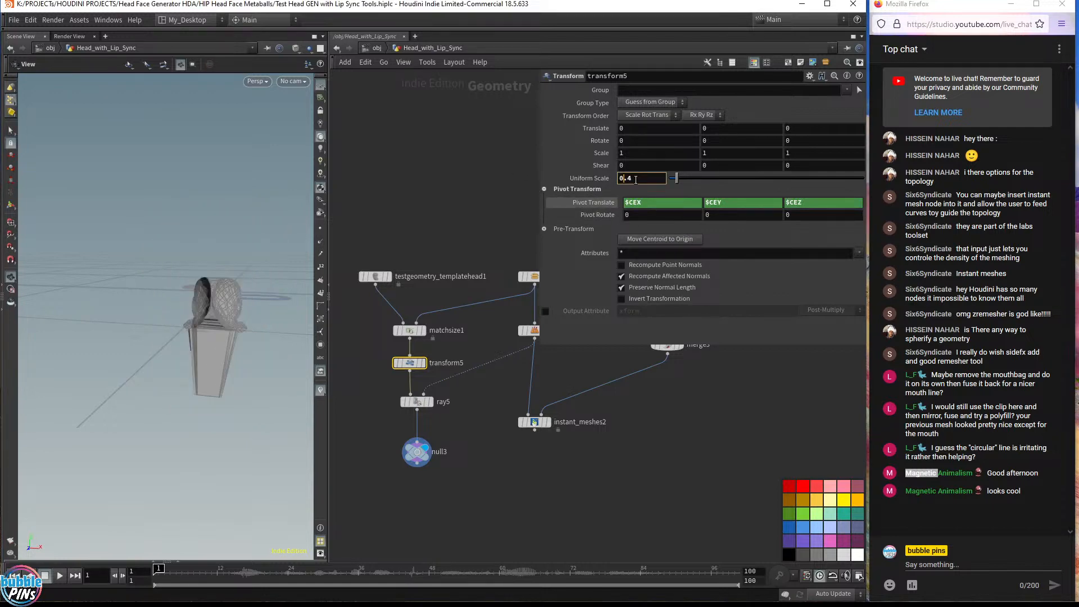
scroll(635, 180, "up", 2)
scroll(635, 178, "up", 19)
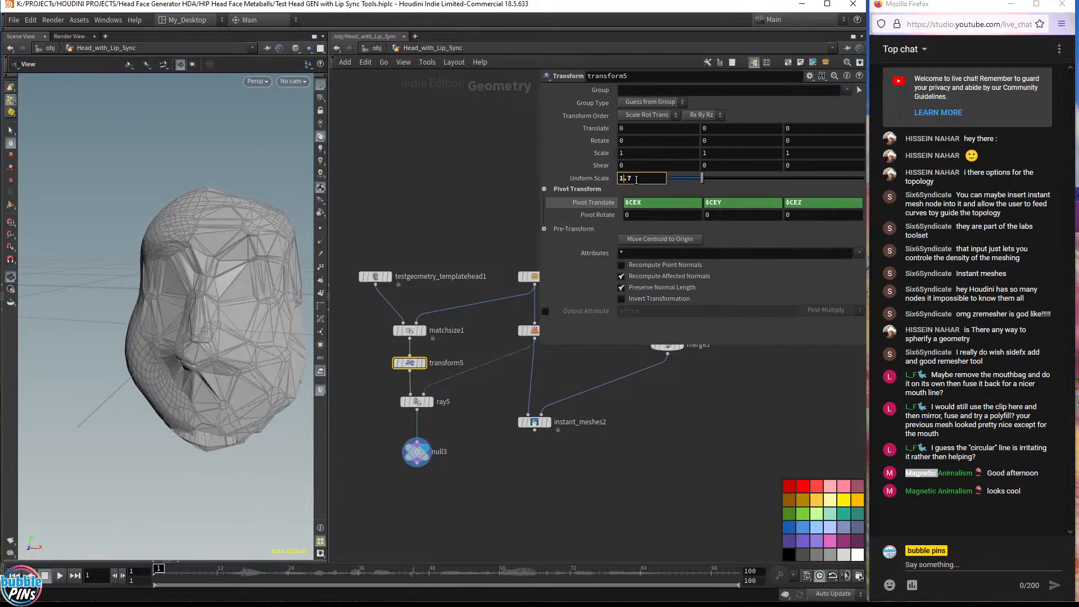
scroll(639, 179, "up", 20)
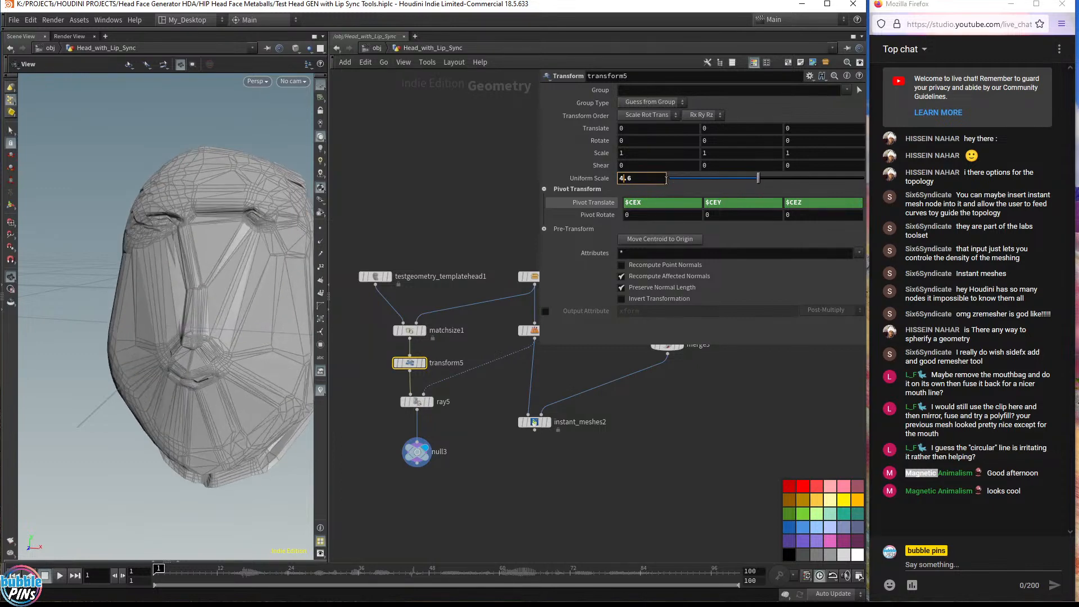
scroll(667, 179, "up", 6)
middle_click_drag(658, 180, 614, 200)
left_click_drag(96, 240, 227, 290)
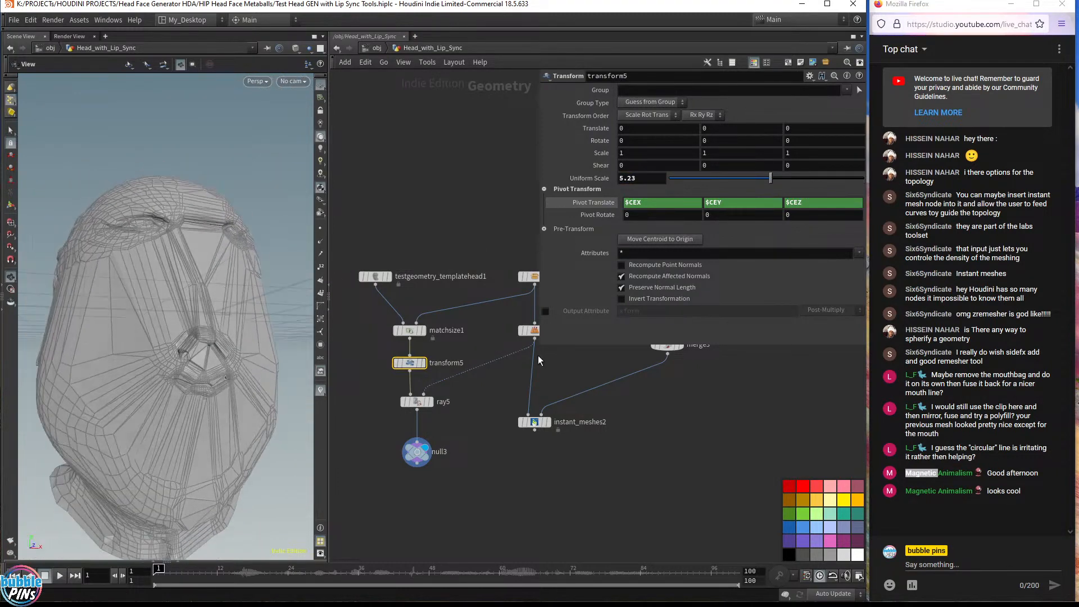
Display matchsize1 and then Head_Generator2 to compare their geometry
left_click_drag(539, 345, 597, 265)
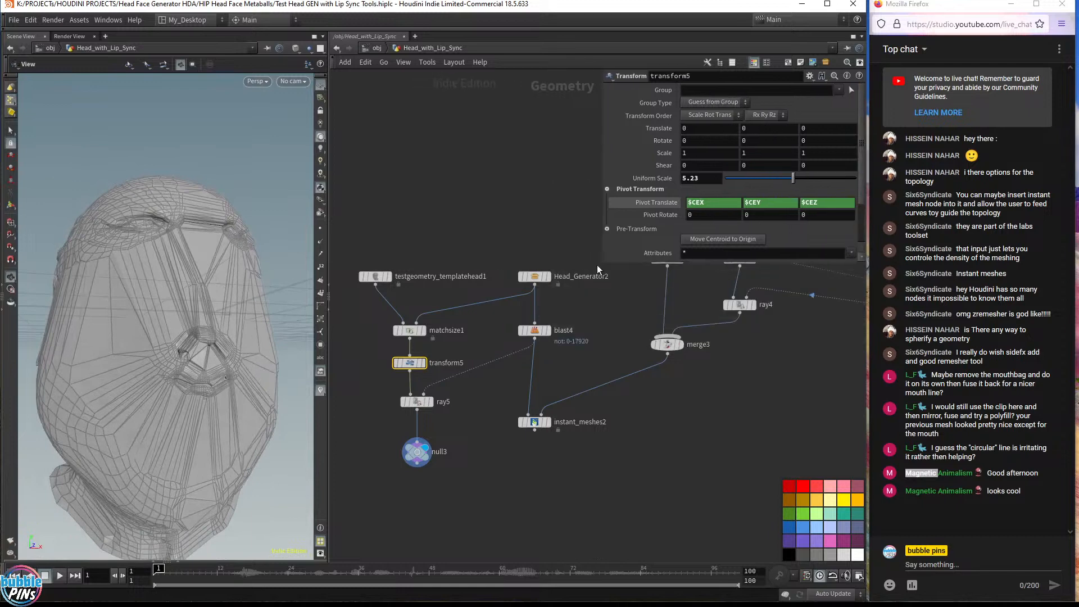
left_click(426, 332)
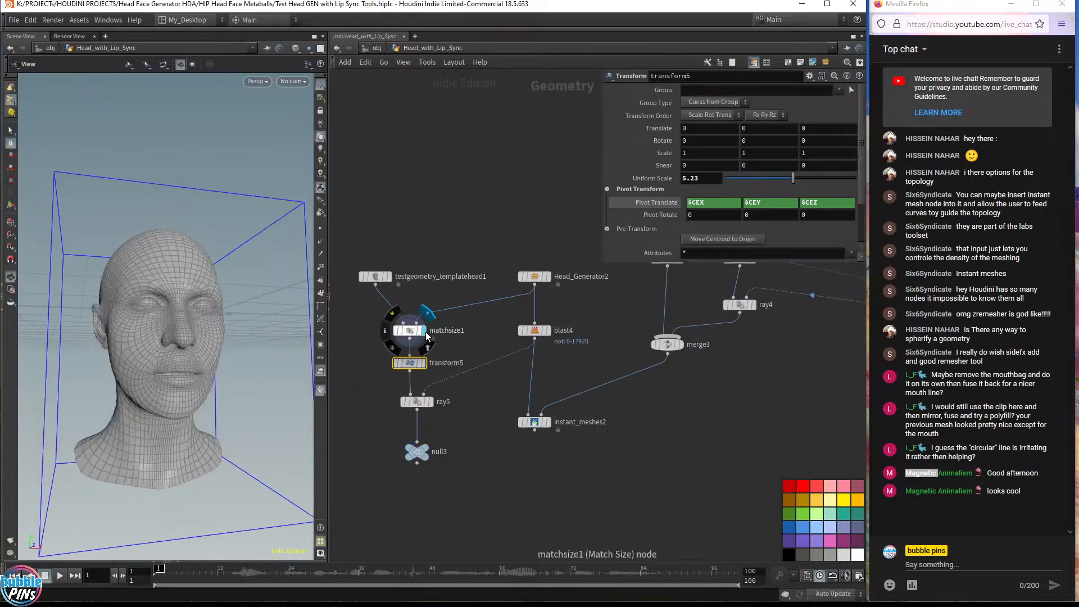
left_click_drag(236, 303, 286, 296)
left_click(547, 276)
left_click(534, 276)
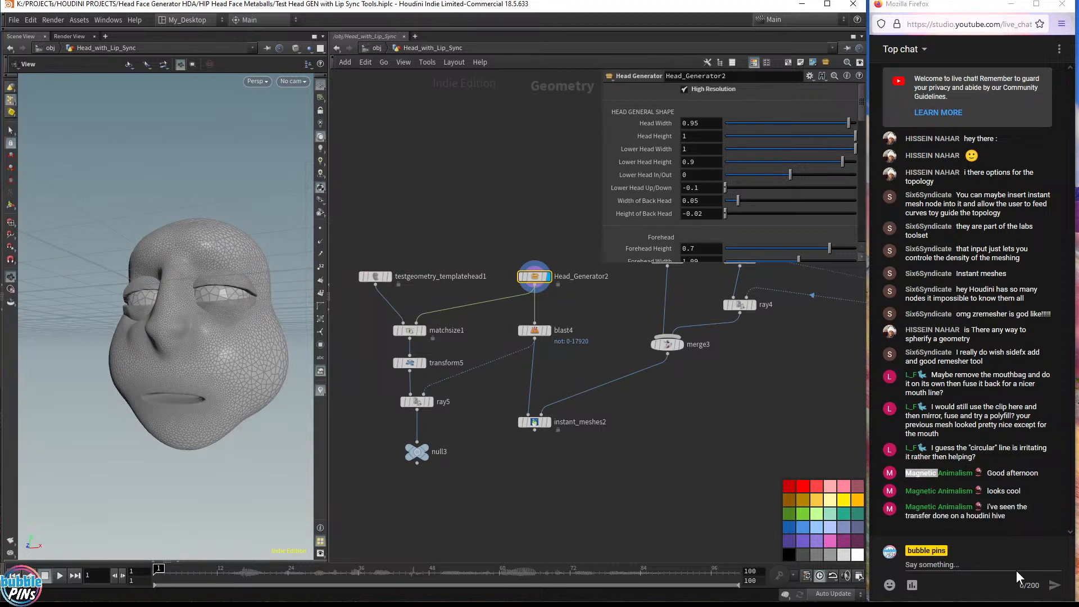
left_click(1017, 523)
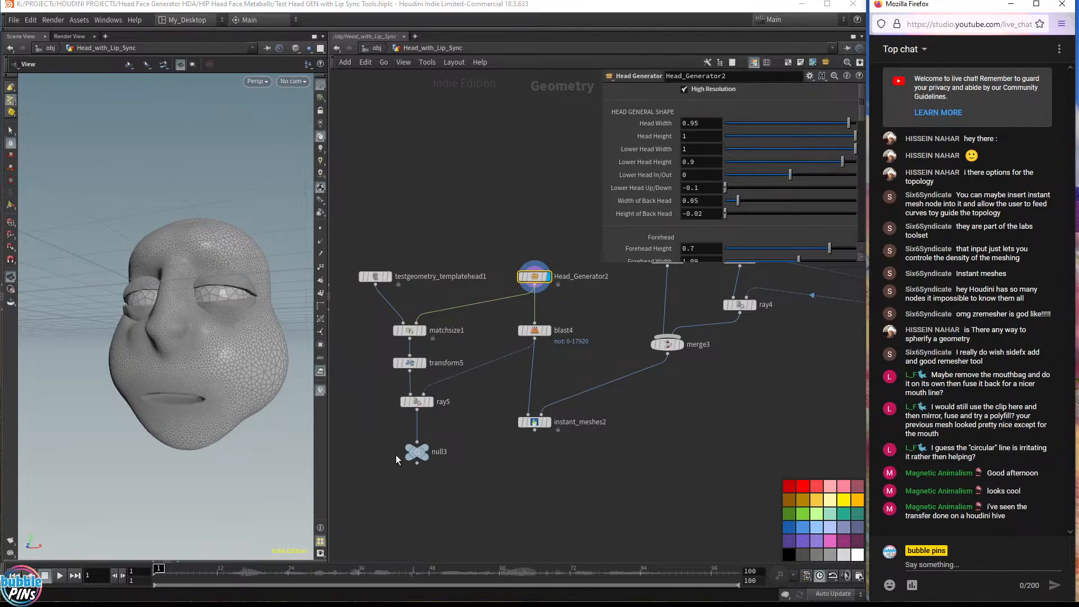
Display ray5's projected head and compare it with Head_Generator2's output
left_click_drag(395, 454, 415, 408)
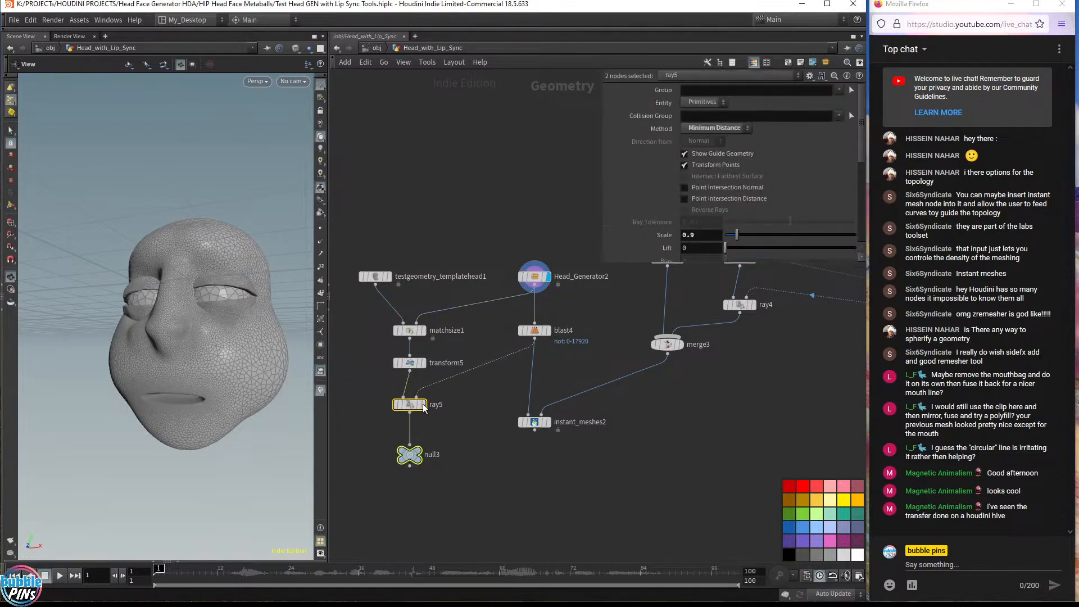
left_click(460, 402)
left_click(423, 405)
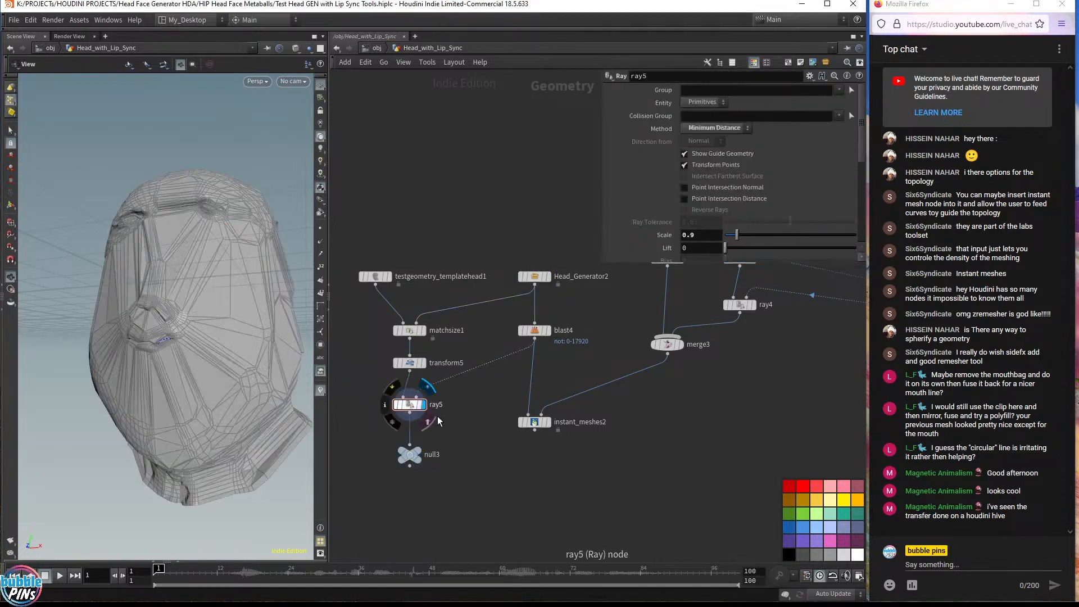
left_click_drag(376, 423, 460, 393)
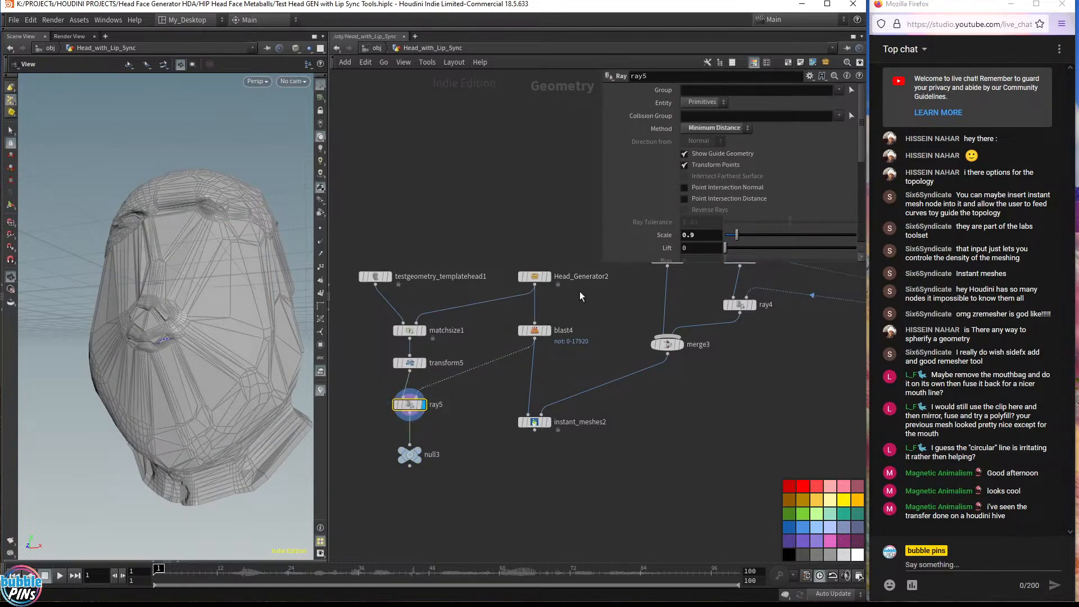
left_click(533, 276)
left_click(548, 276)
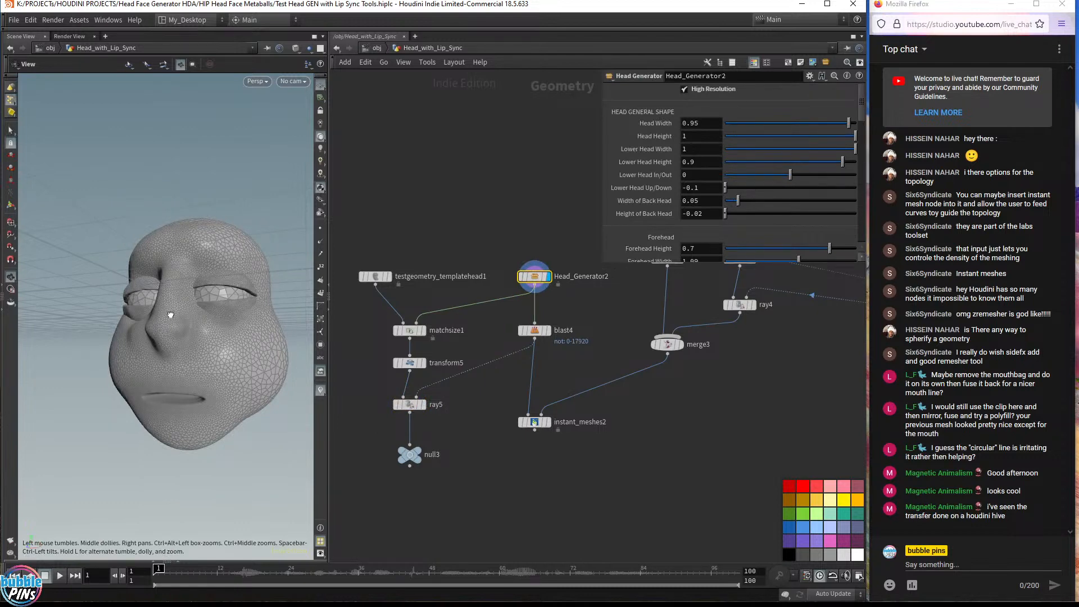
left_click_drag(171, 315, 219, 314)
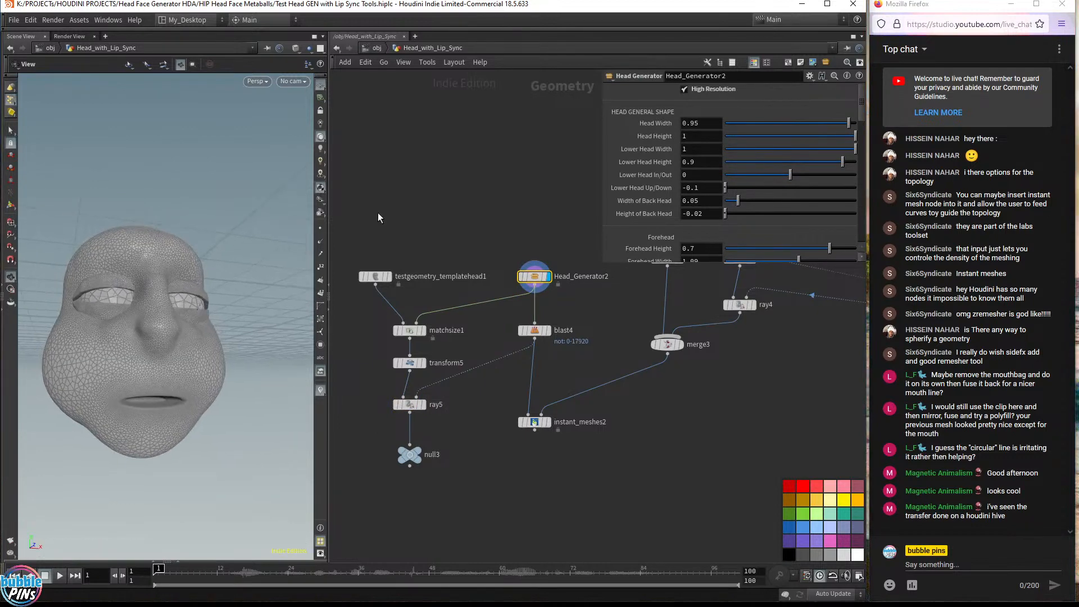
Add a Head RANDOM Generator node to the network and display it
key("Tab")
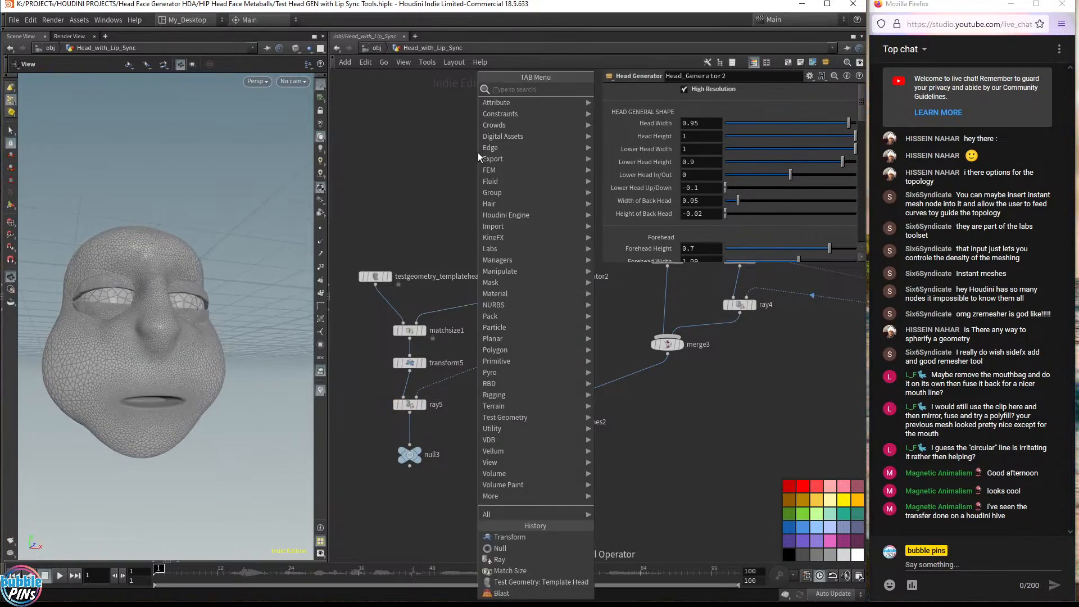
type("head")
key("Down")
key("Down")
key("Down")
key("Return")
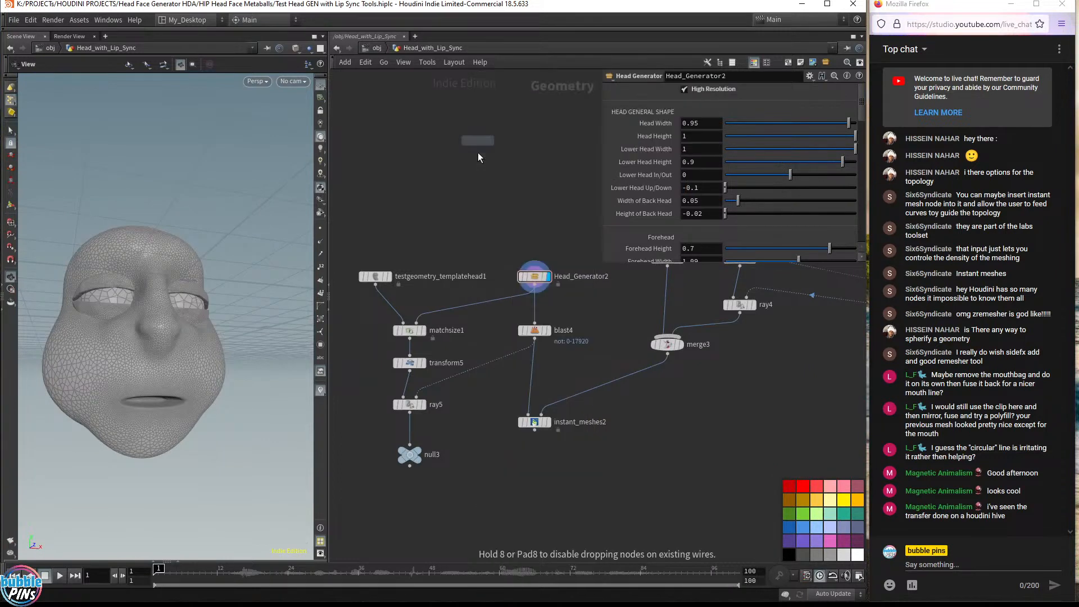
left_click(479, 185)
left_click(496, 184)
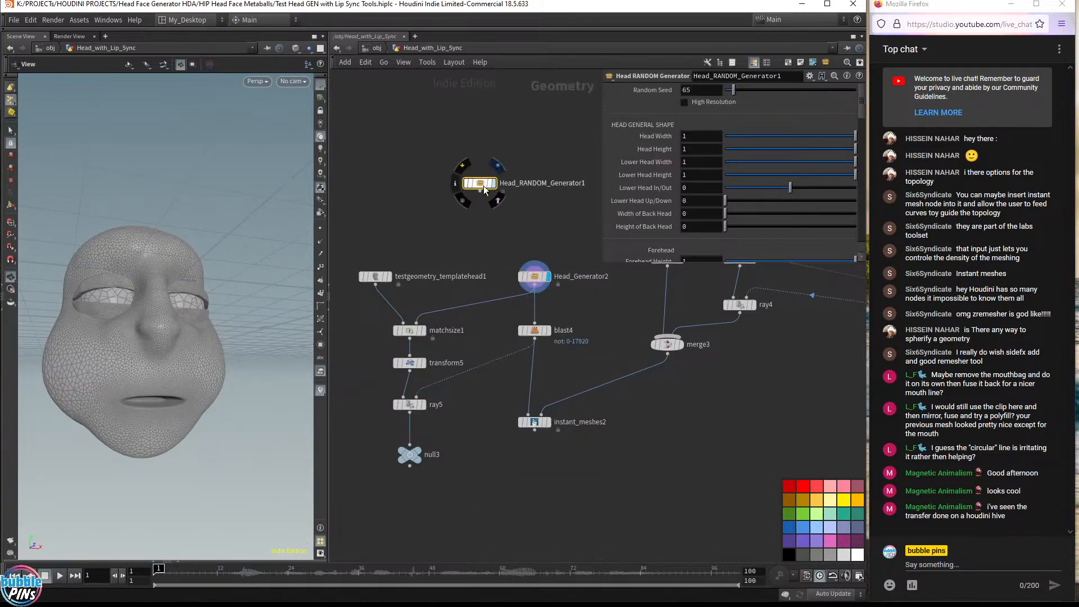
Set the random generator's Random Seed to $F and scrub through frames to preview the head variations
double_click(683, 90)
type("$F")
key("Return")
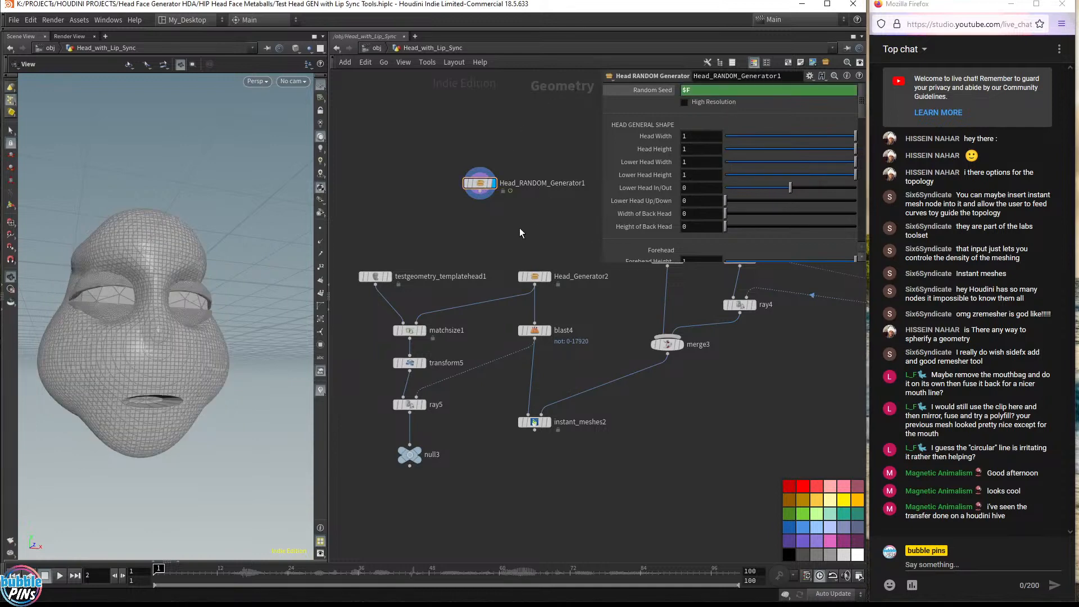
key("Right")
key("Right")
key("Right")
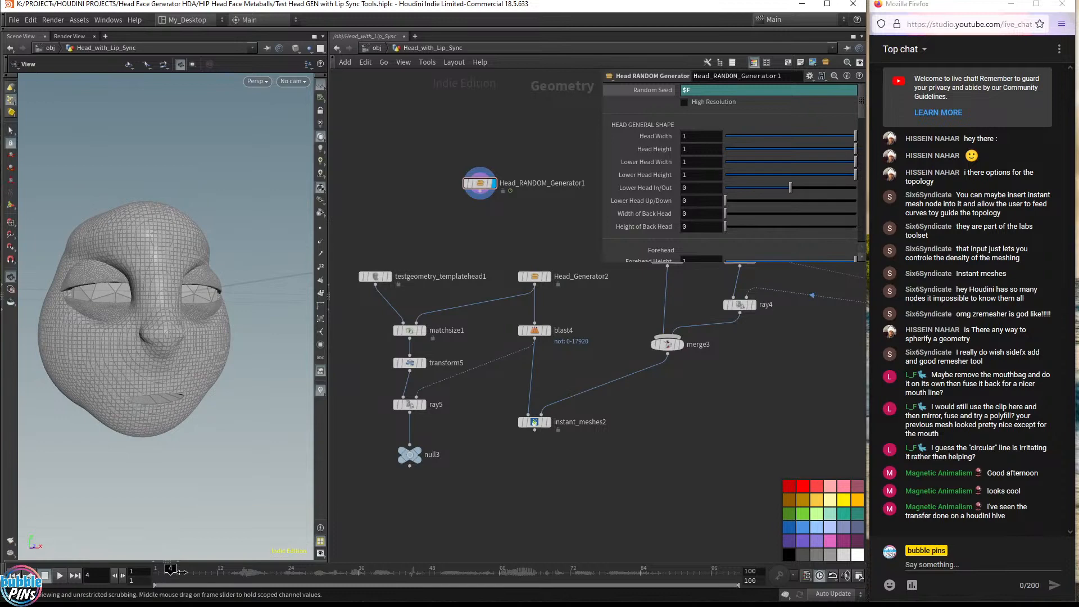
left_click_drag(181, 571, 335, 573)
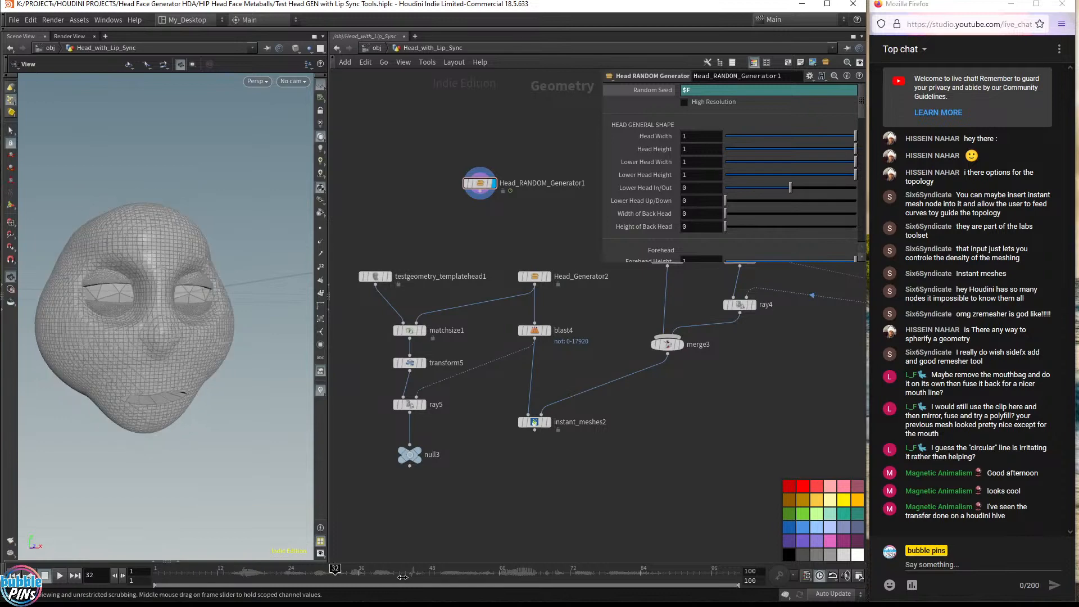
left_click_drag(402, 577, 836, 590)
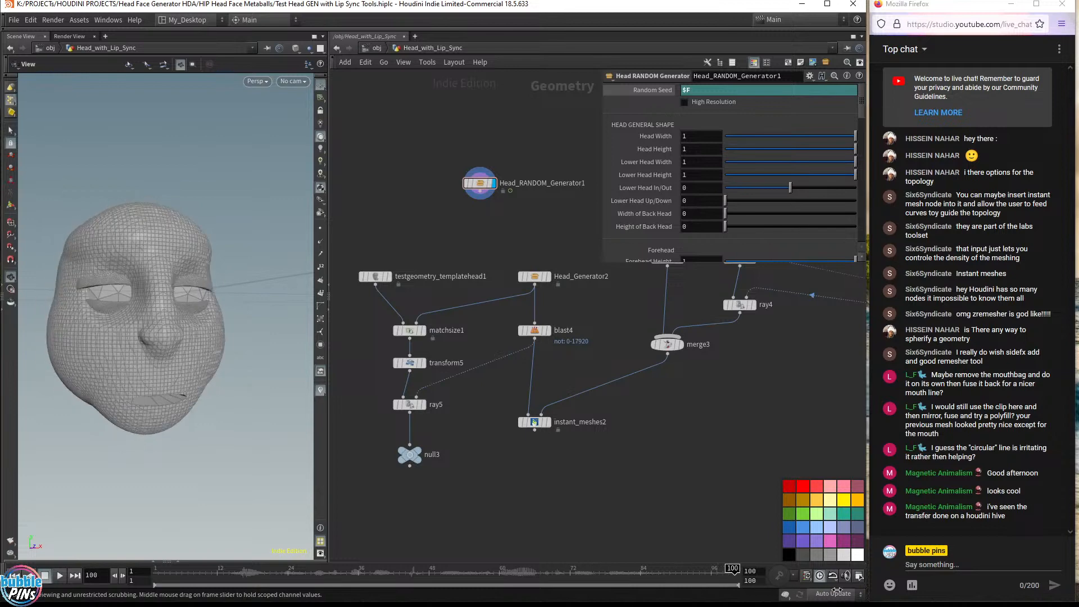
left_click_drag(730, 585, 189, 582)
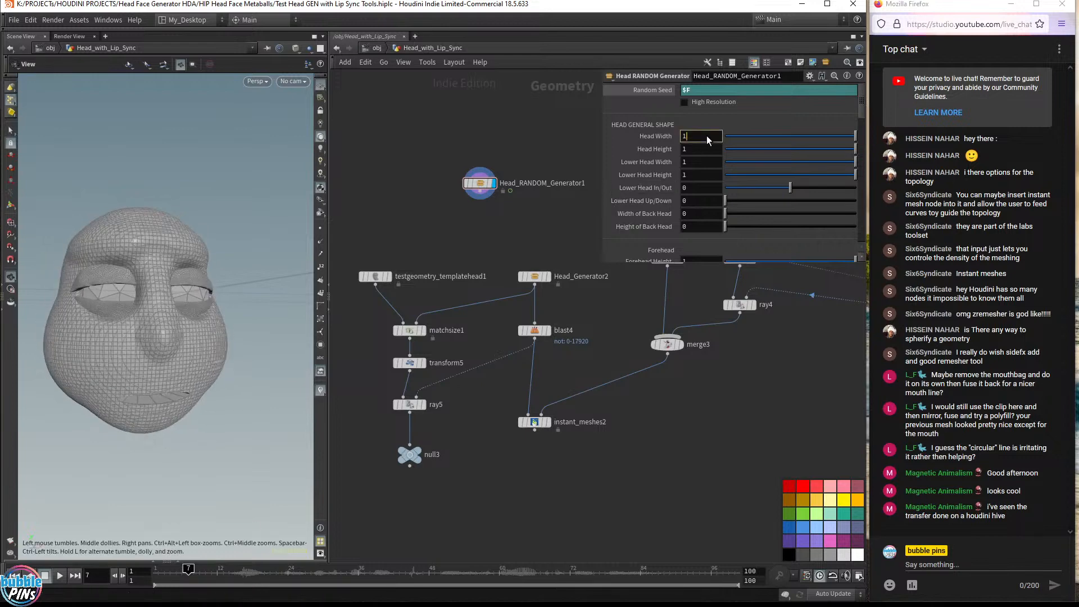
Set Head Width to 0.9 and Lower Head Width to 0.3
type("0.9")
key("Return")
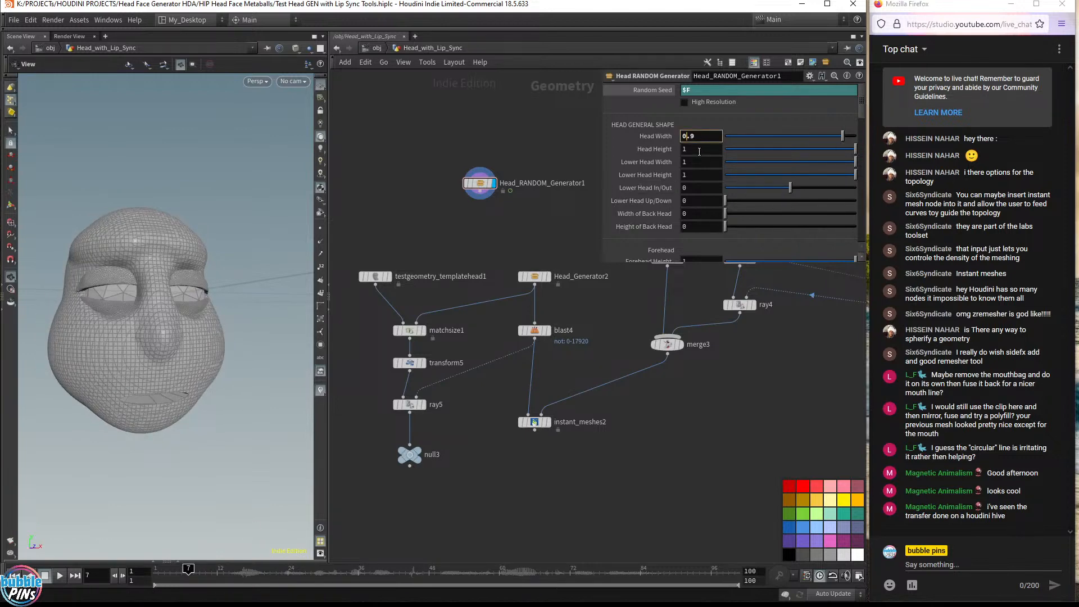
left_click(692, 162)
type("0.5")
key("Return")
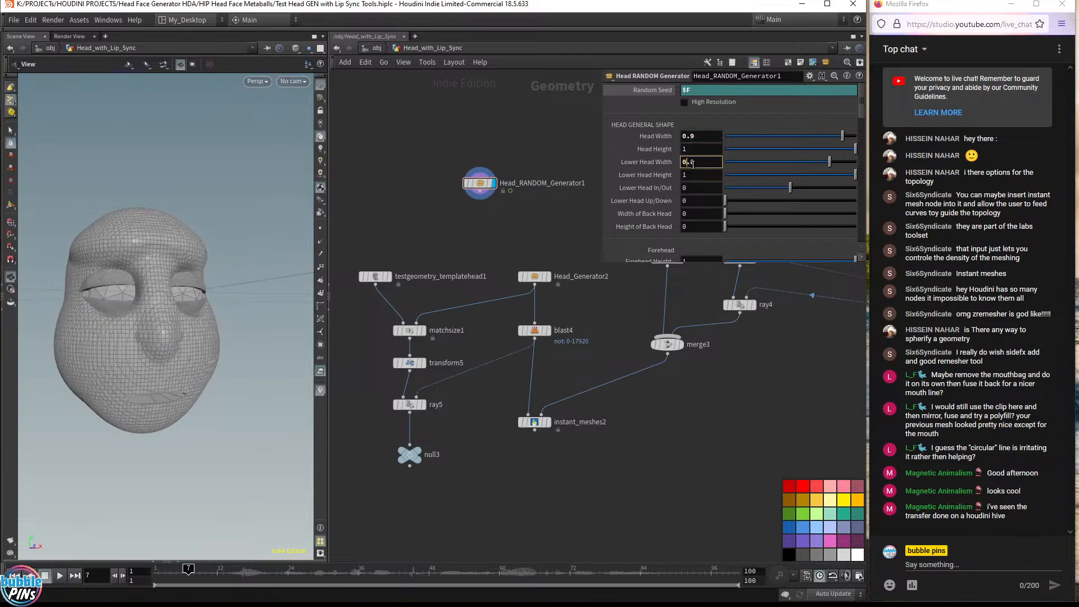
scroll(693, 163, "down", 5)
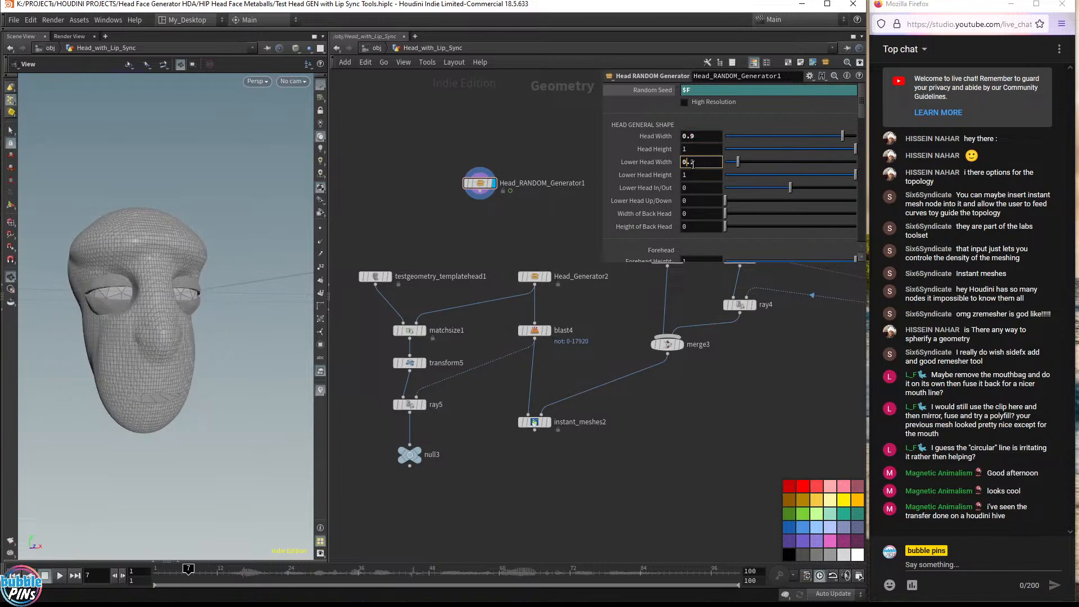
scroll(706, 164, "up", 1)
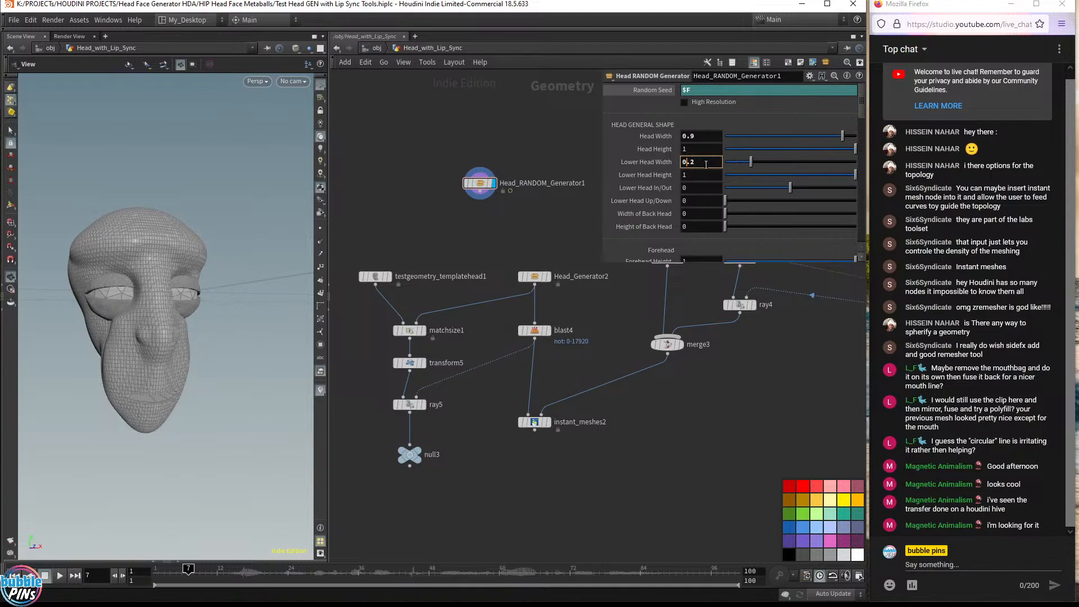
Set Head Width to 1.1 and Lower Head Height to 1.8
scroll(706, 164, "up", 1)
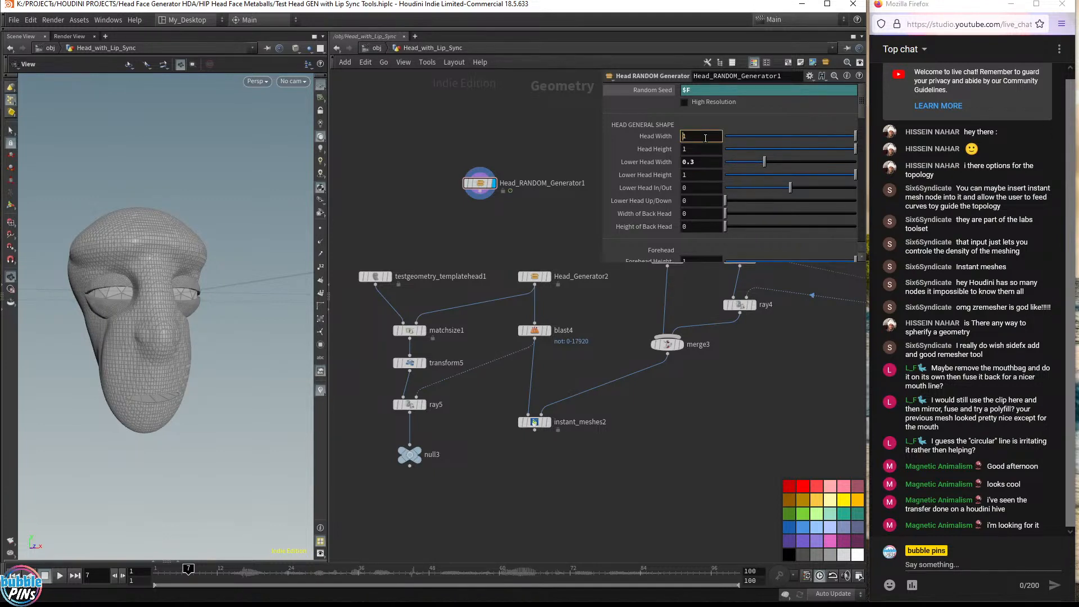
scroll(705, 138, "up", 1)
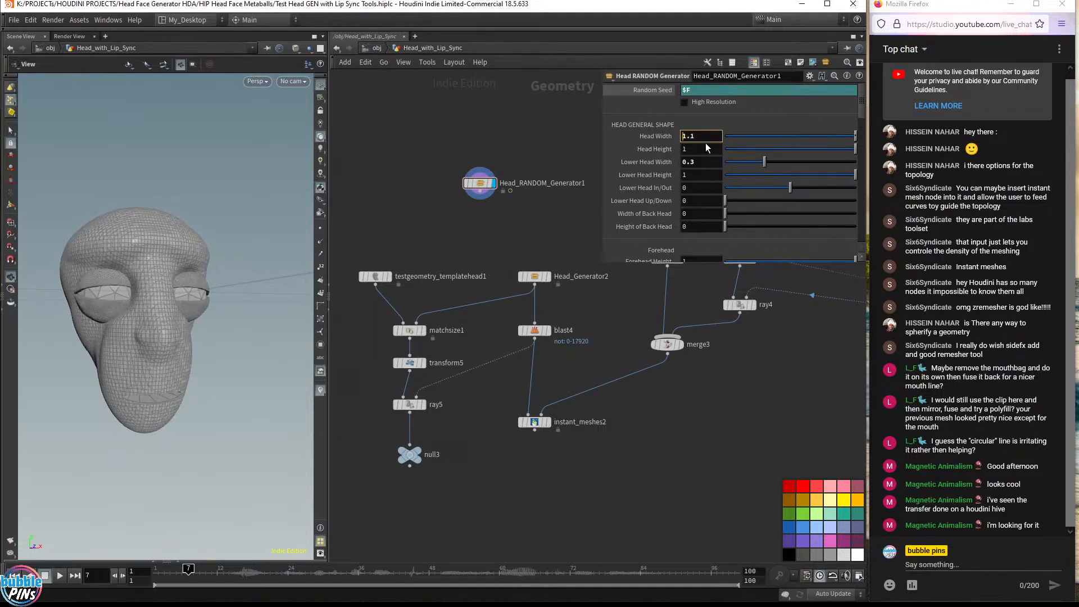
scroll(699, 174, "up", 1)
scroll(697, 176, "up", 7)
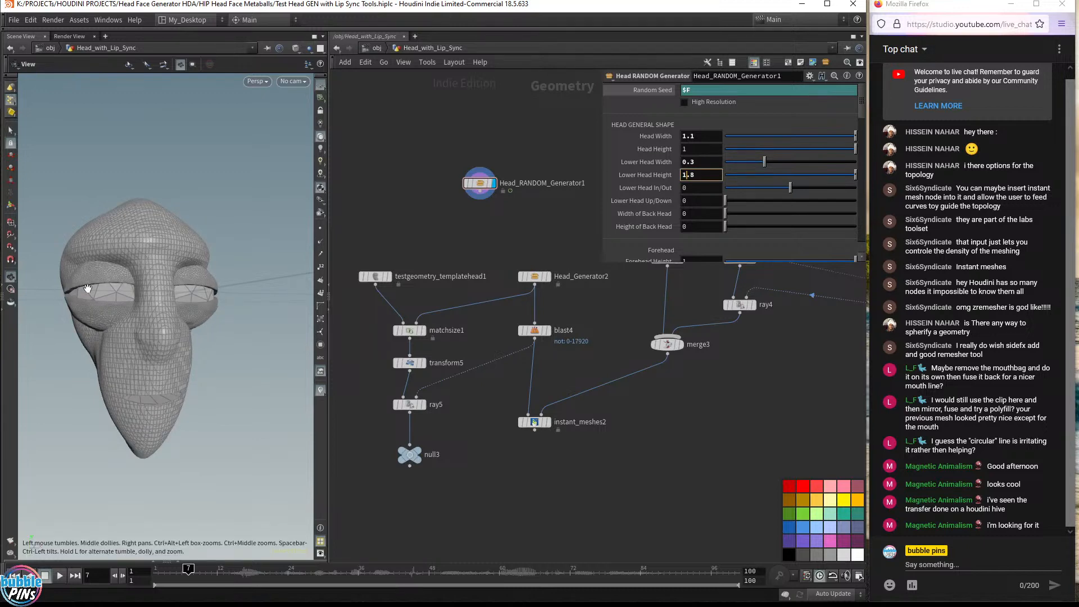
left_click_drag(88, 291, 152, 272)
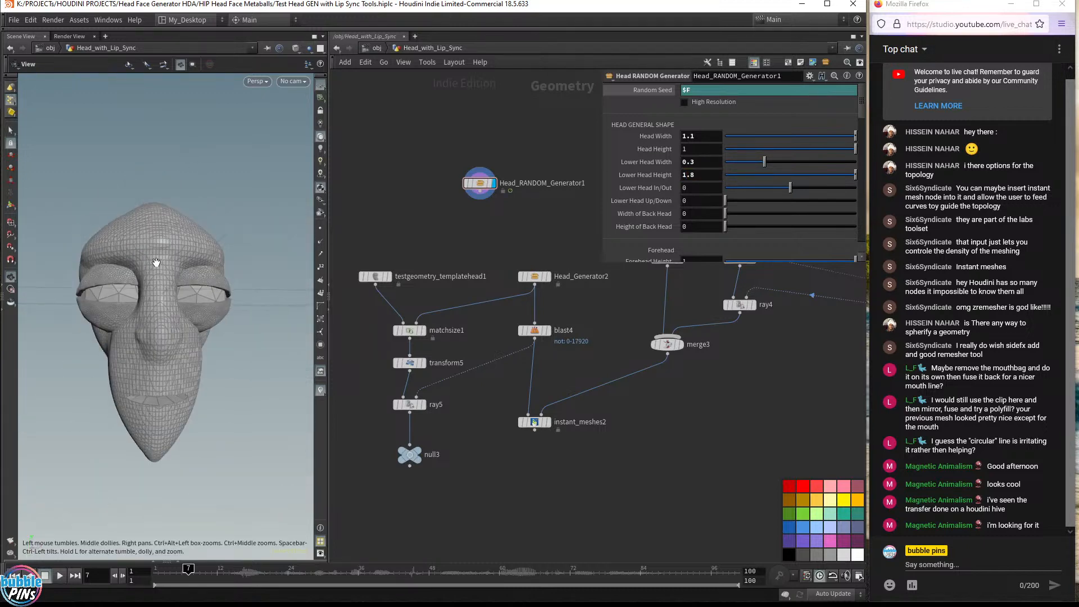
Set Lower Head In/Out to -0.5
left_click(700, 188)
scroll(700, 188, "up", 1)
scroll(701, 189, "down", 3)
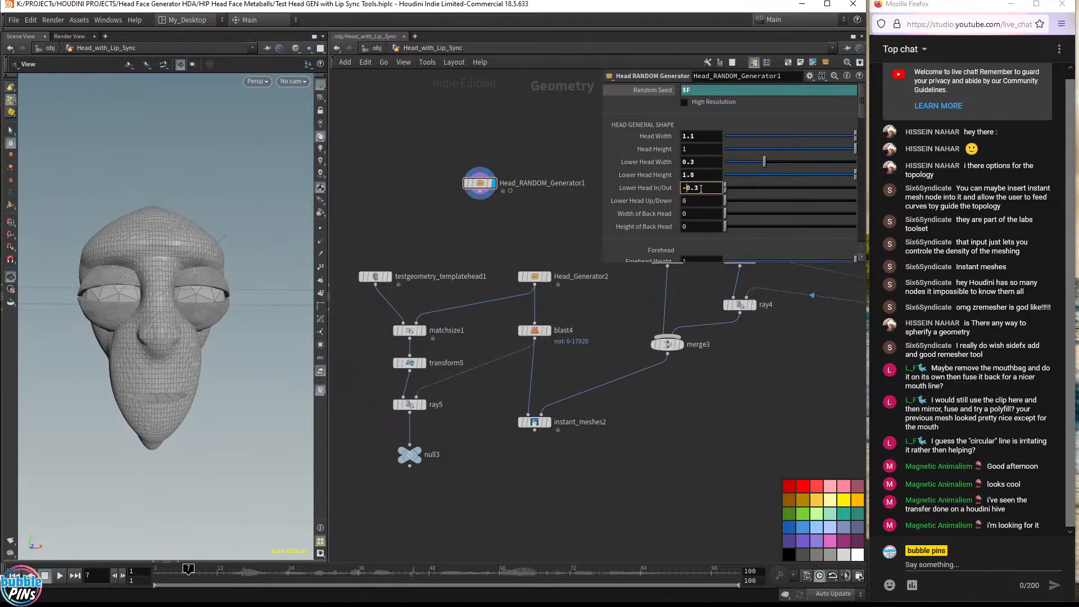
scroll(701, 189, "down", 1)
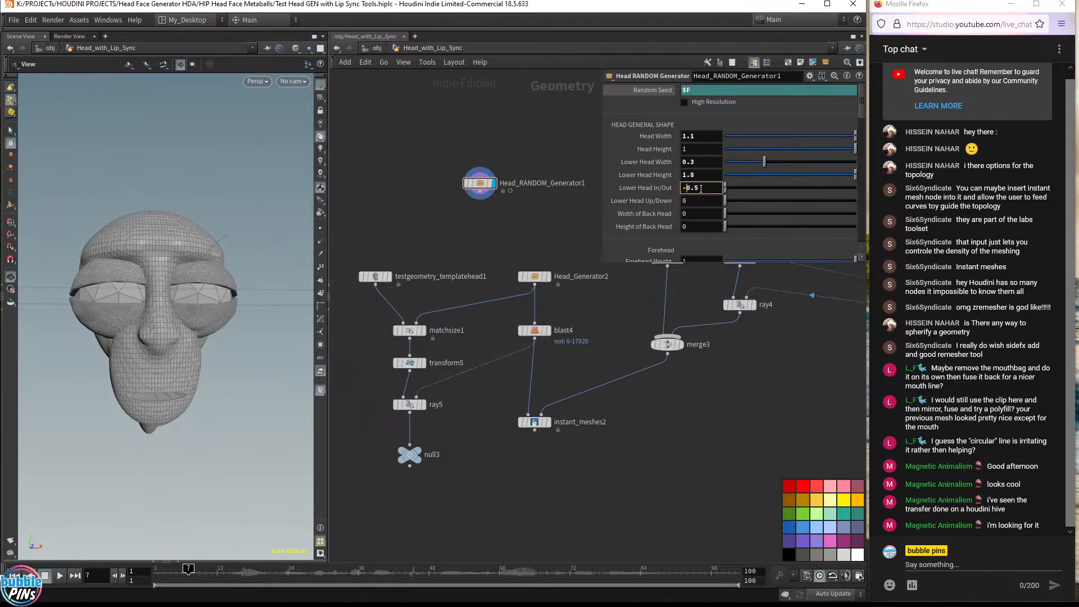
Set Lower Head In/Out to 0 on the random head generator
left_click_drag(147, 272, 264, 265)
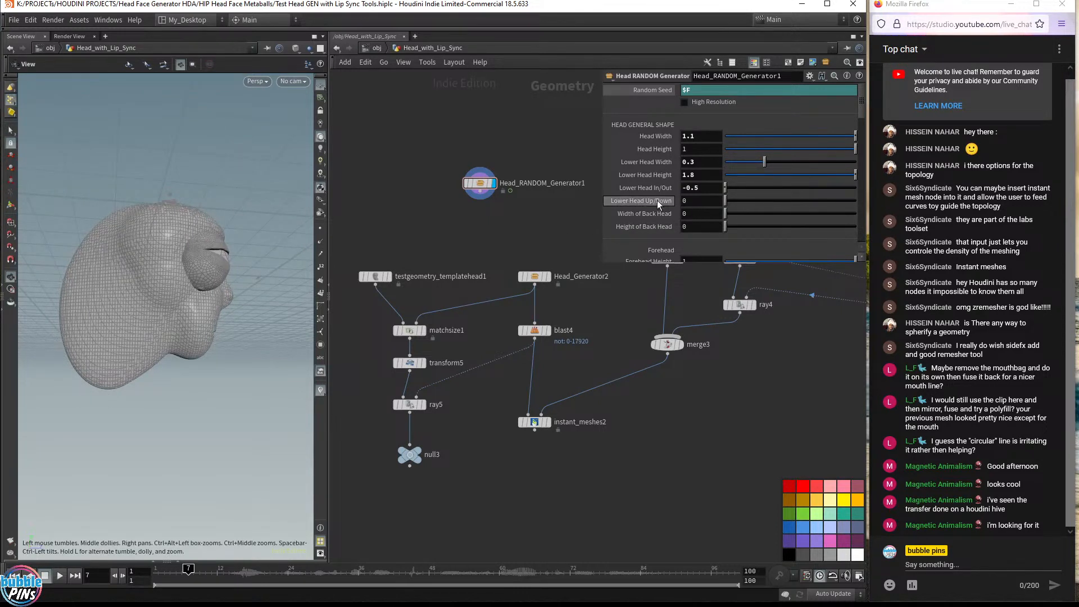
left_click(704, 191)
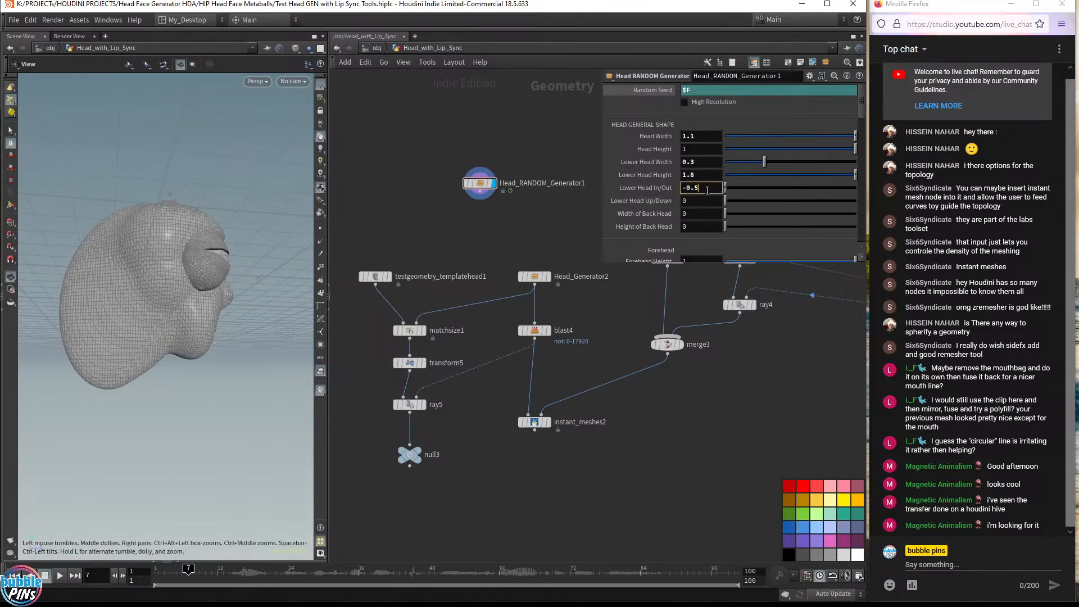
scroll(707, 190, "down", 1)
scroll(707, 191, "up", 7)
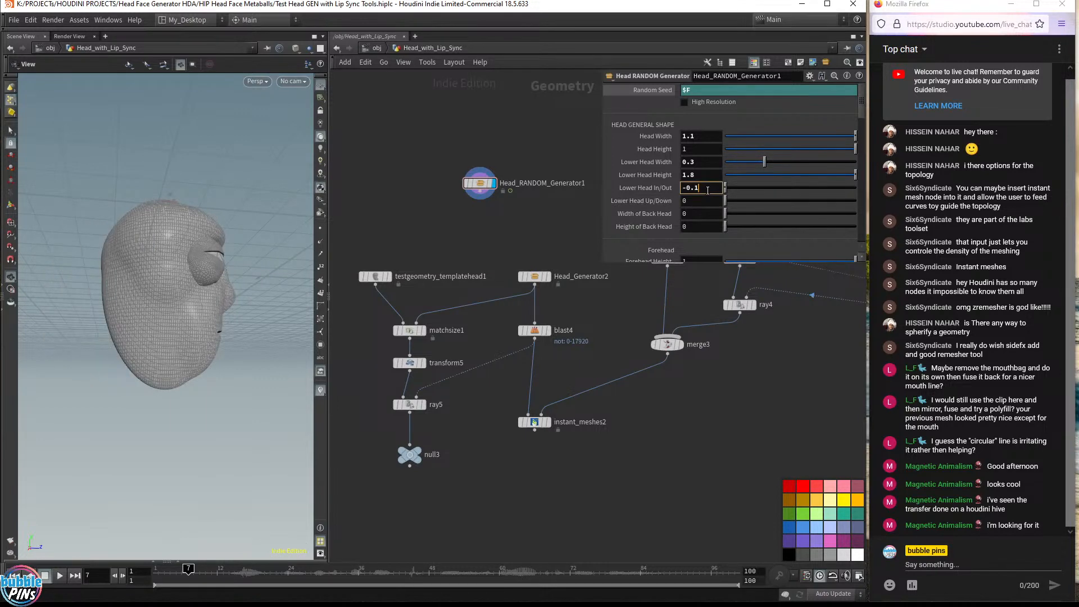
scroll(707, 190, "up", 1)
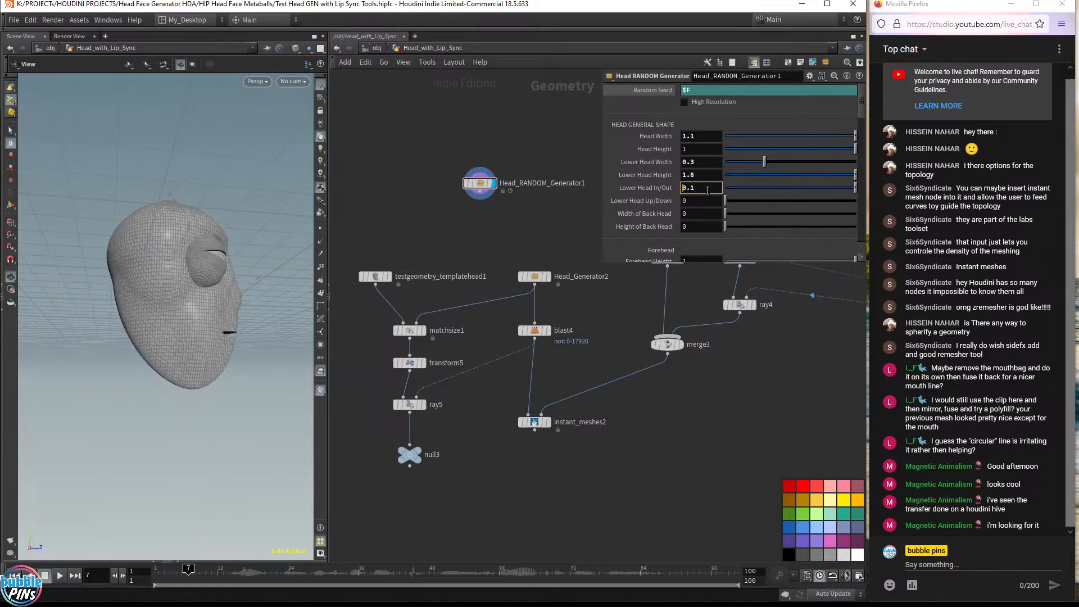
scroll(707, 190, "down", 1)
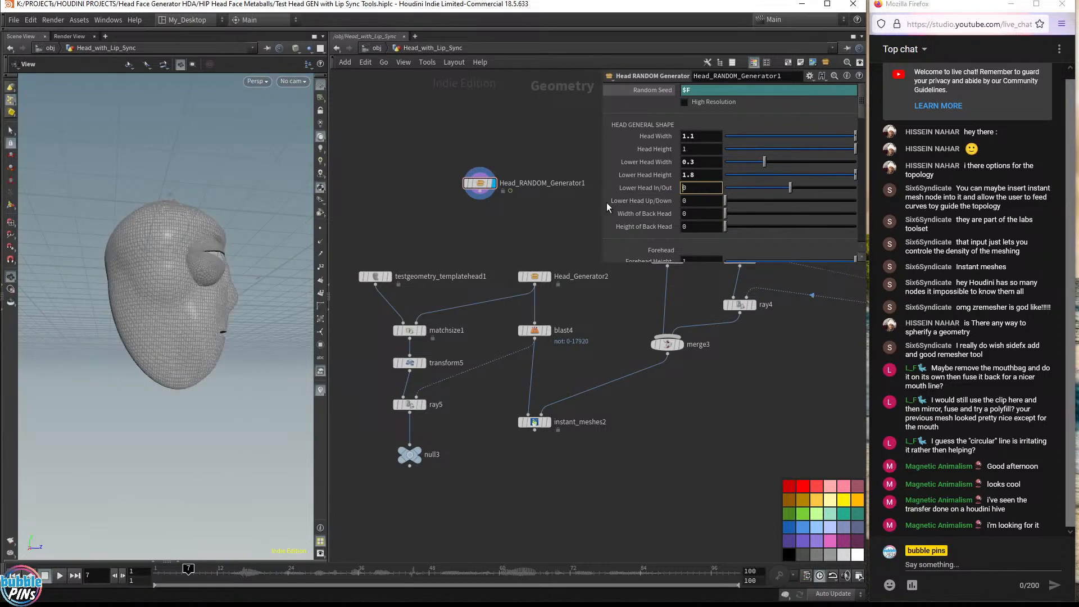
Set Lower Head Height to 1.3
left_click_drag(221, 247, 145, 253)
middle_click_drag(144, 254, 109, 255)
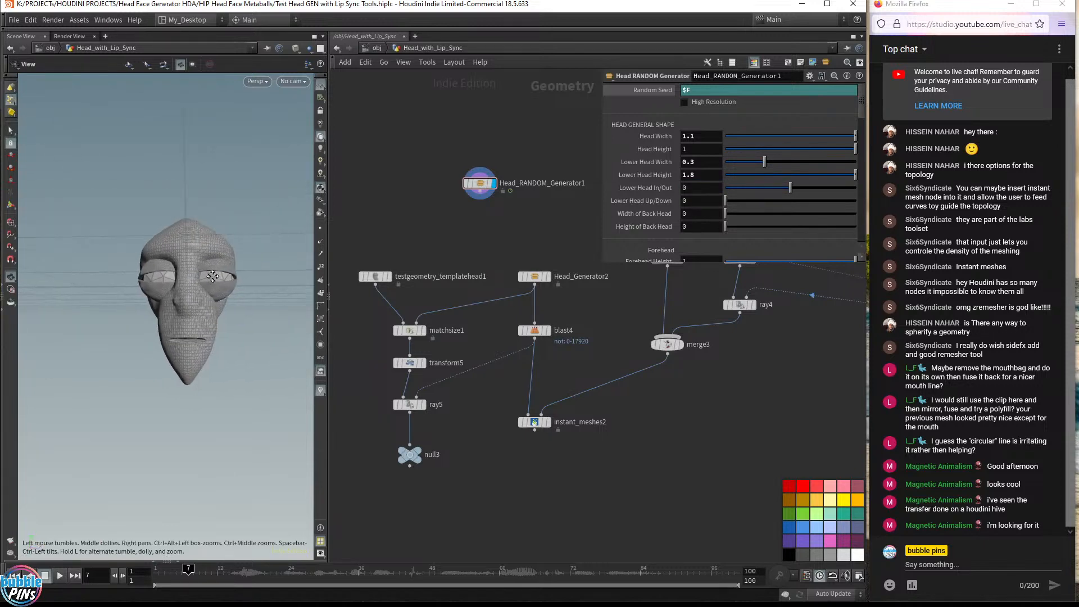
left_click(706, 175)
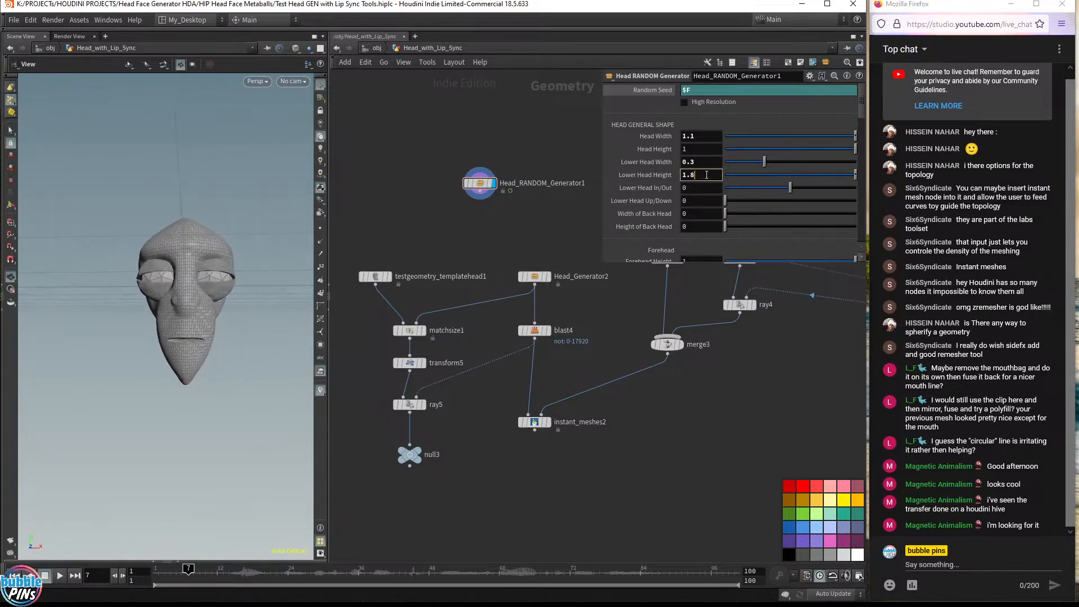
scroll(707, 175, "down", 1)
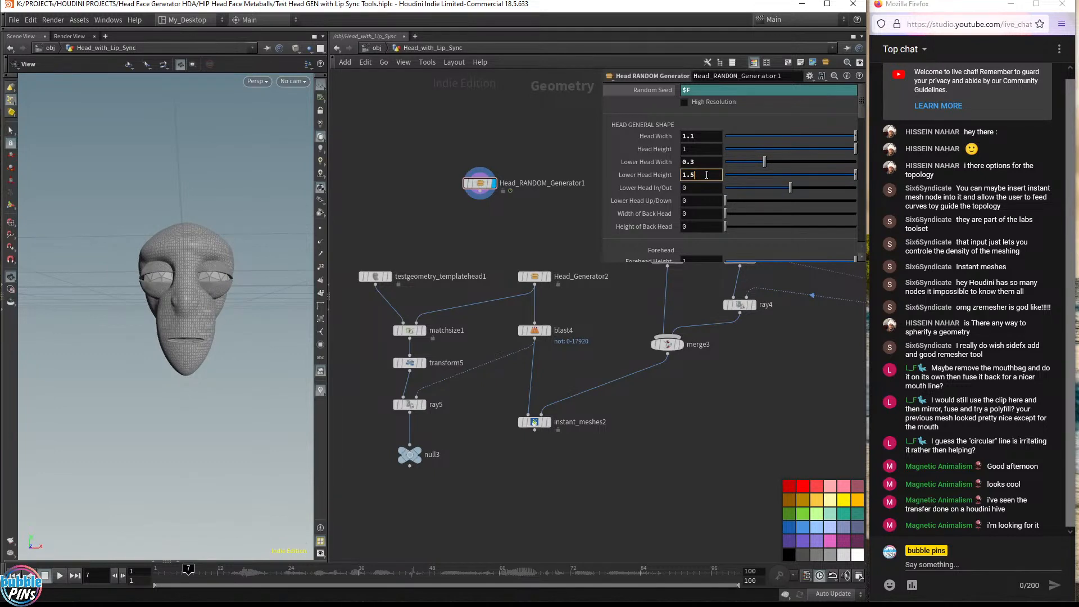
scroll(706, 174, "down", 1)
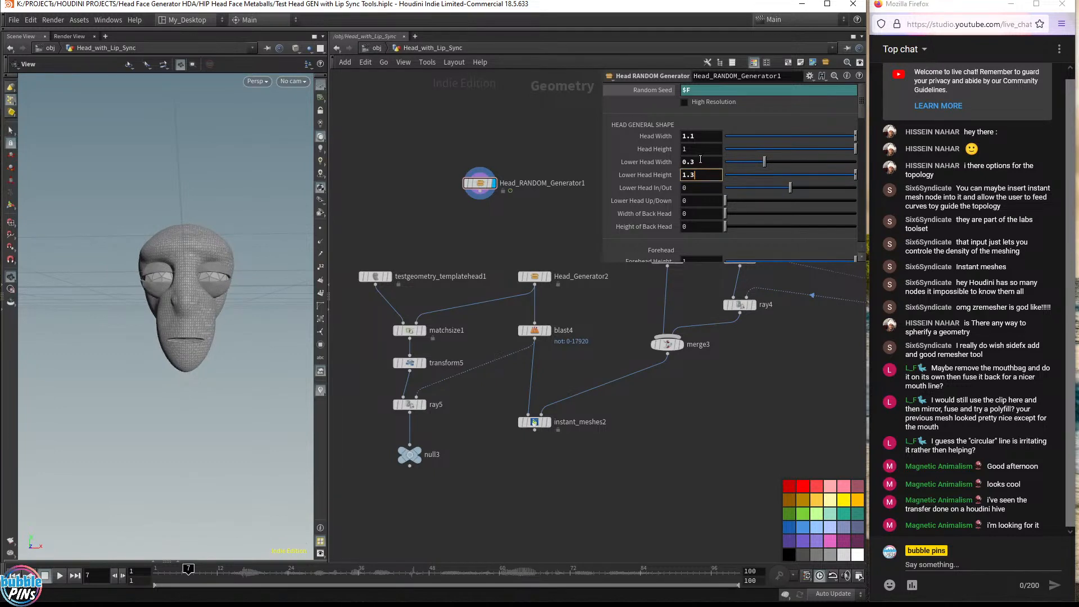
Set Lower Head Width to 0.4 and inspect the resulting head from several angles
left_click(700, 161)
scroll(701, 161, "up", 1)
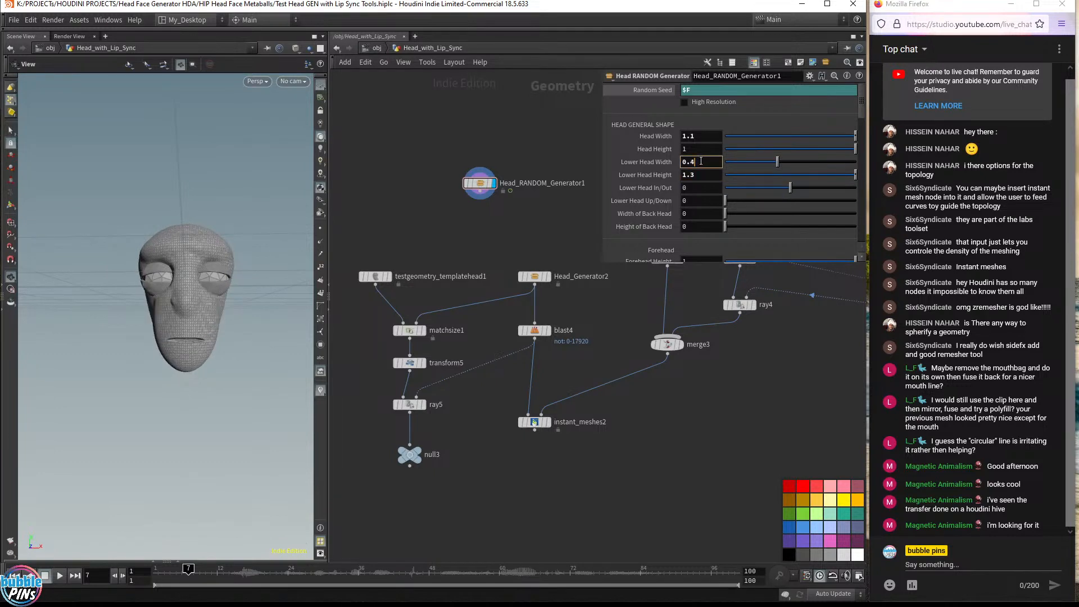
left_click_drag(185, 292, 214, 297)
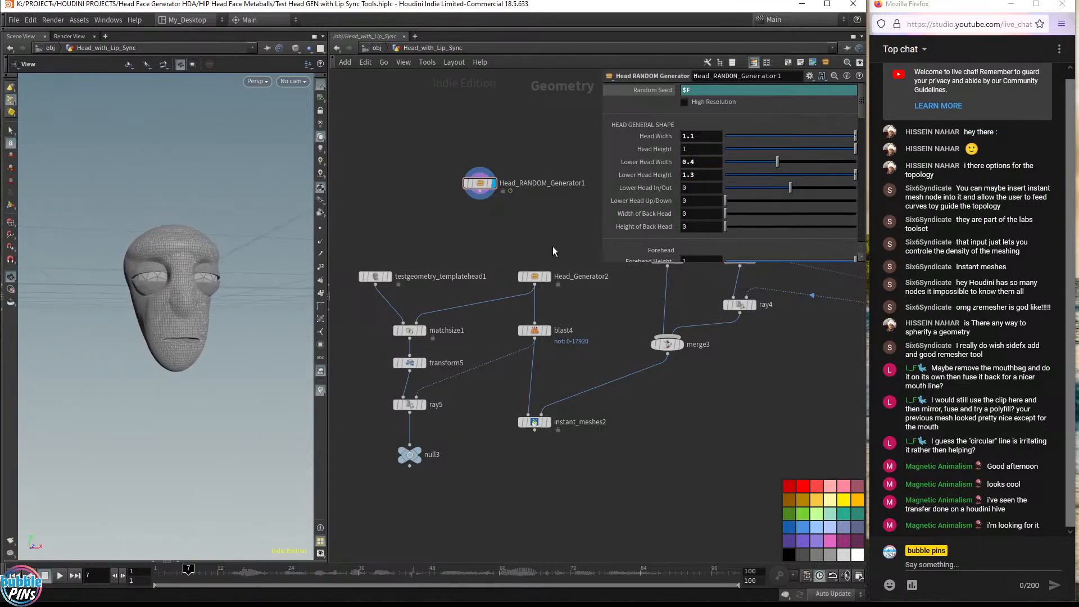
left_click_drag(158, 269, 184, 287)
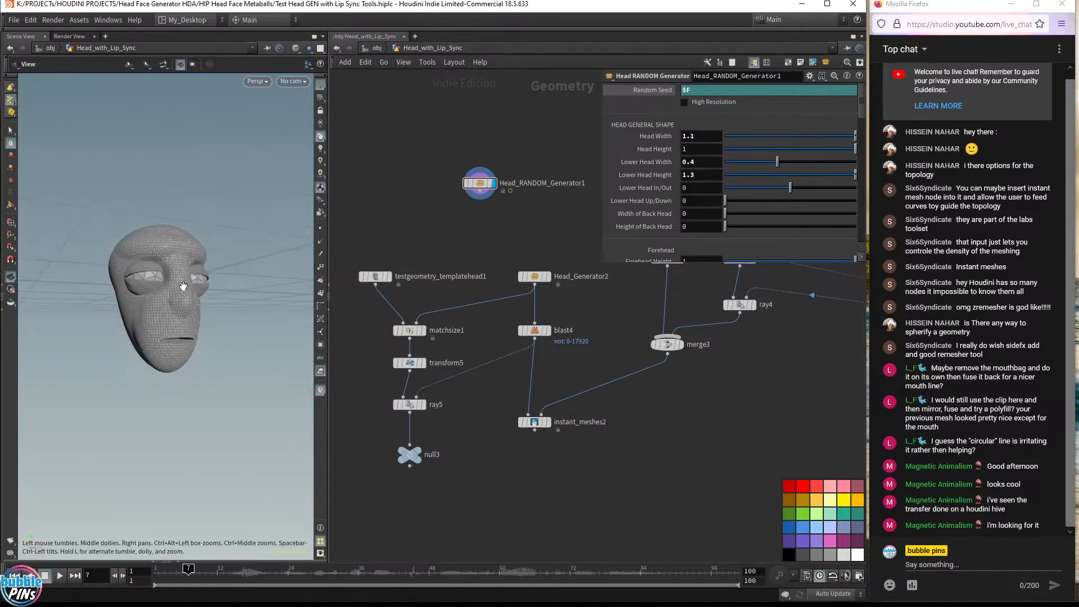
middle_click_drag(184, 286, 238, 292)
left_click_drag(238, 291, 208, 291)
Add a Transform node below the Head RANDOM Generator and connect it to the generator's output
left_click_drag(480, 183, 481, 127)
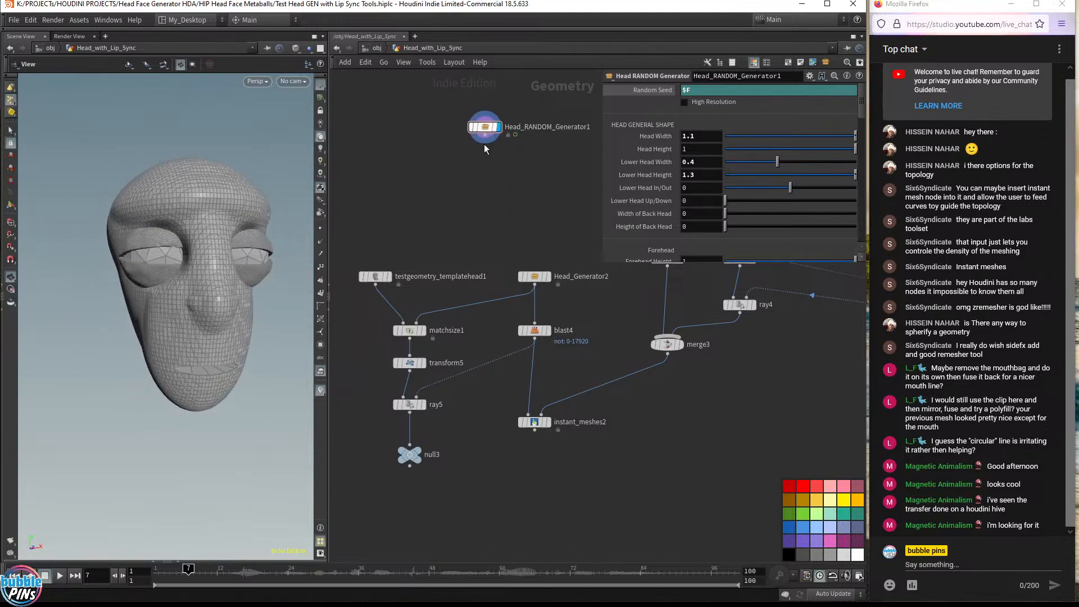
key("Tab")
type("trans")
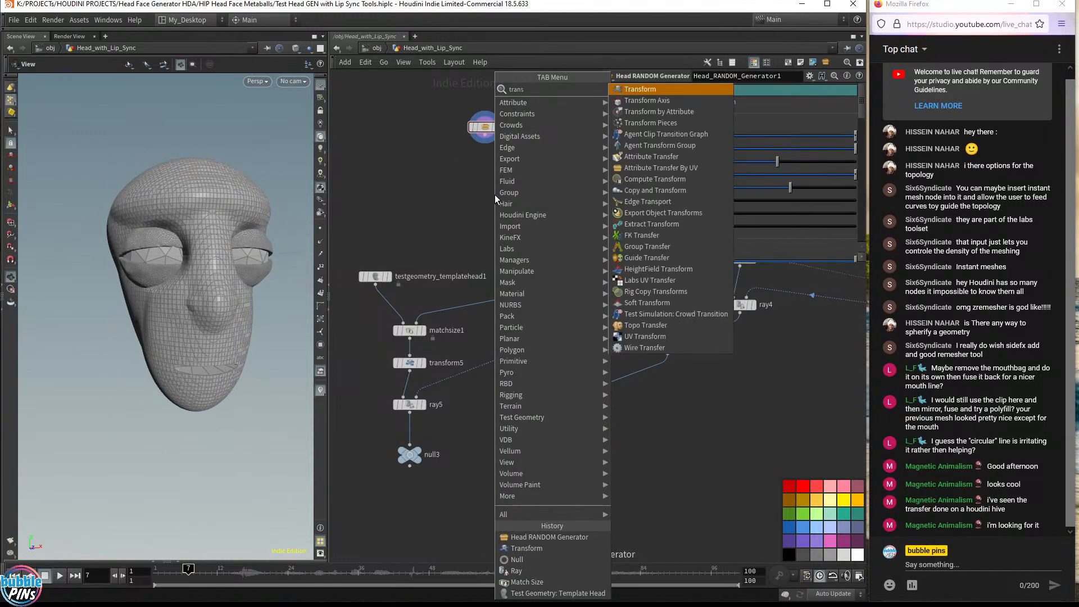
key("Return")
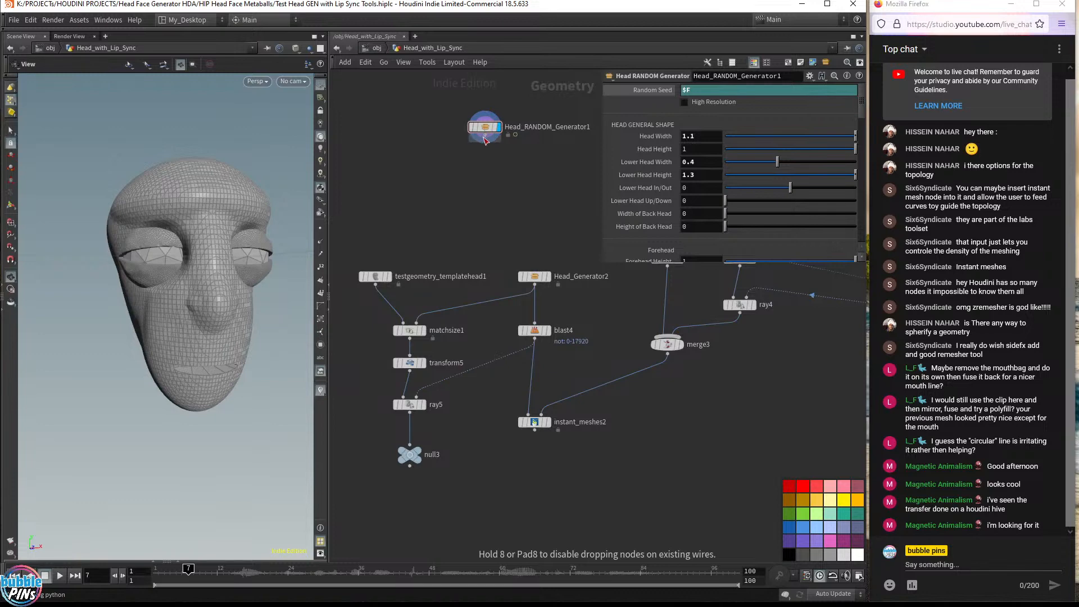
left_click(484, 159)
left_click_drag(493, 163, 493, 179)
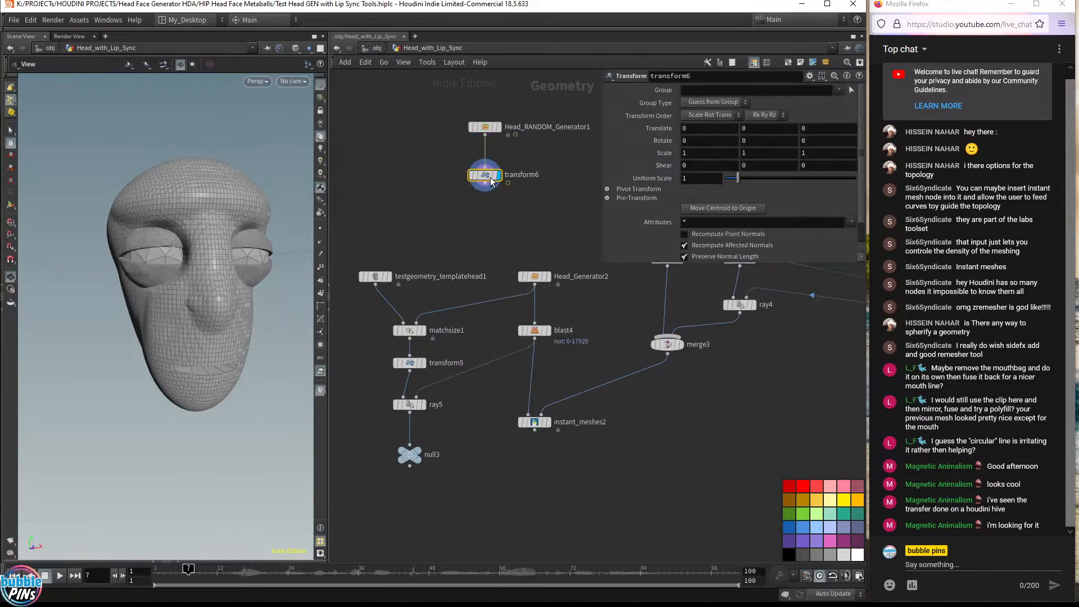
key("Return")
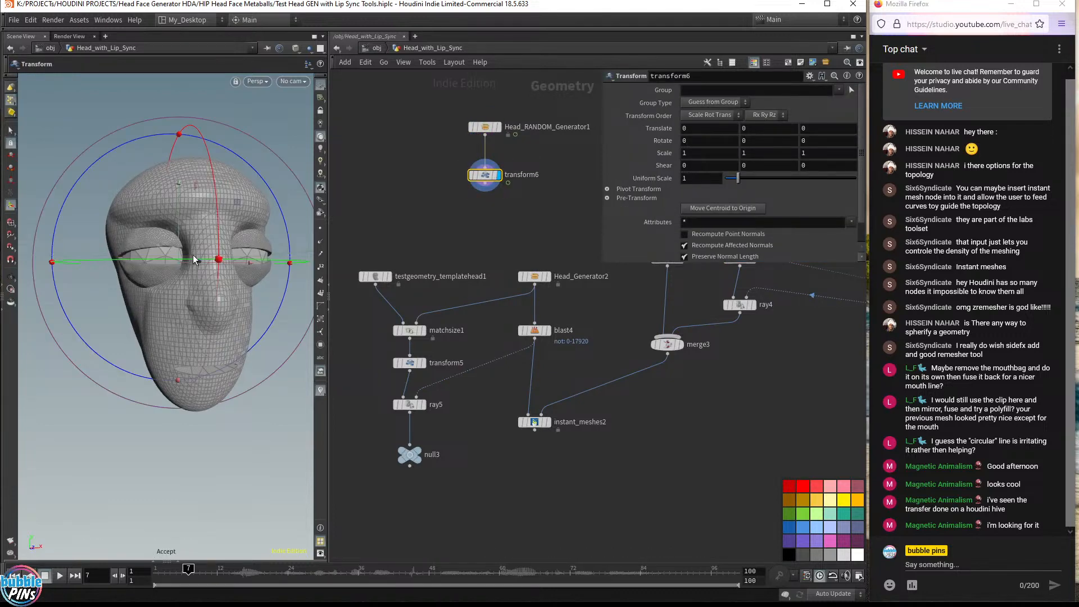
Scale the head with the scale handle to about 1.12 in X and 0.93 in Y
left_click_drag(248, 251, 190, 291, "alt")
key("e")
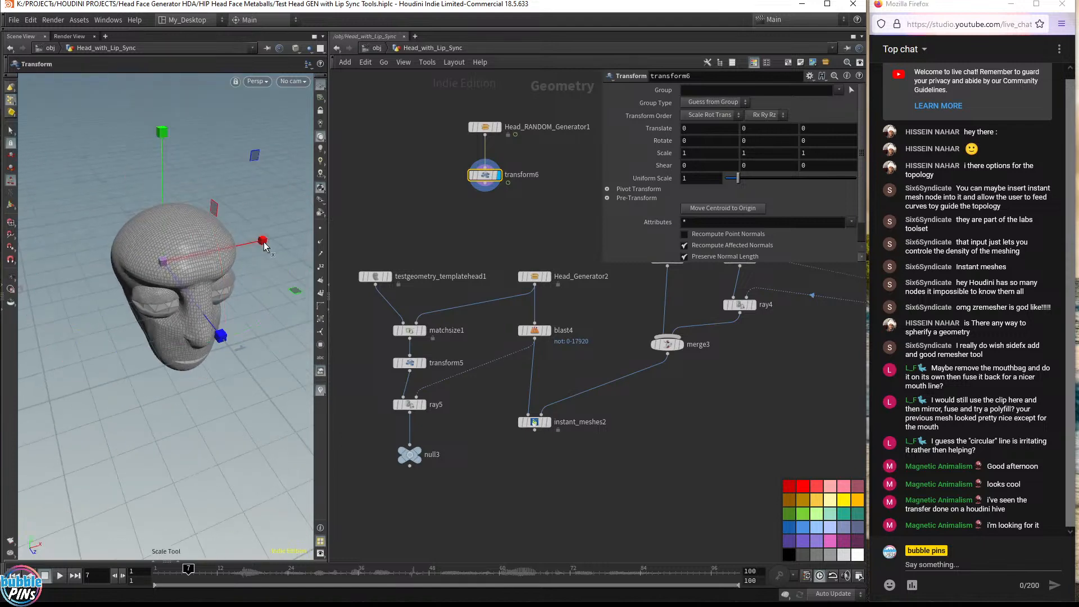
left_click_drag(258, 292, 300, 291, "alt")
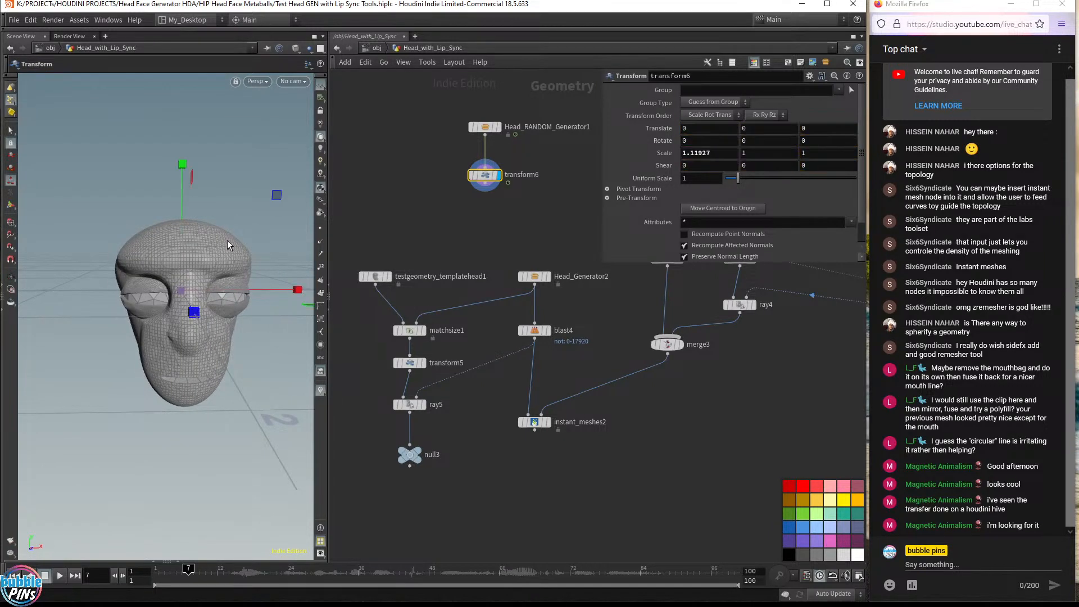
mouse_move(183, 165)
left_mouse_down()
mouse_move(195, 83)
mouse_move(194, 216)
mouse_move(186, 157)
left_mouse_up()
key("Escape")
Try to add a Topo Transfer node, placing a Soft Transform node beside the transform node
key("Return")
key("Tab")
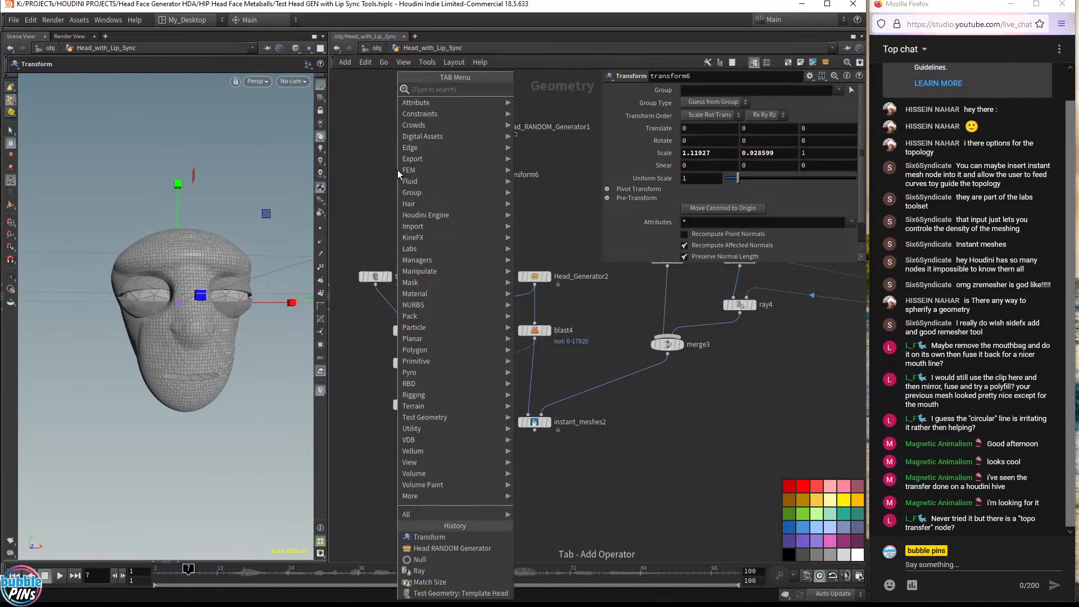
type("topo tr")
key("Return")
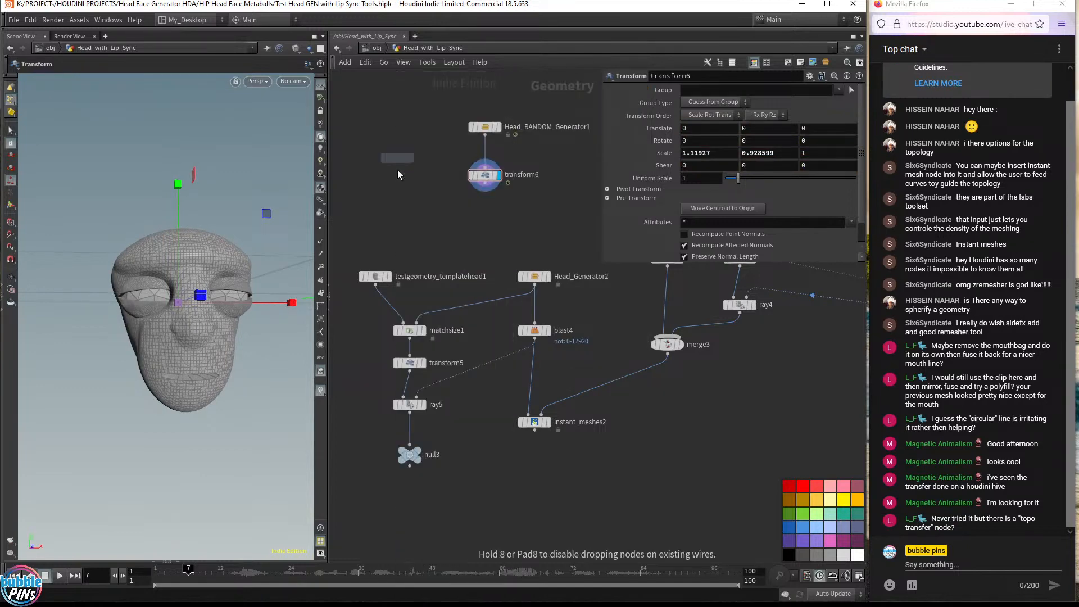
left_click(403, 170)
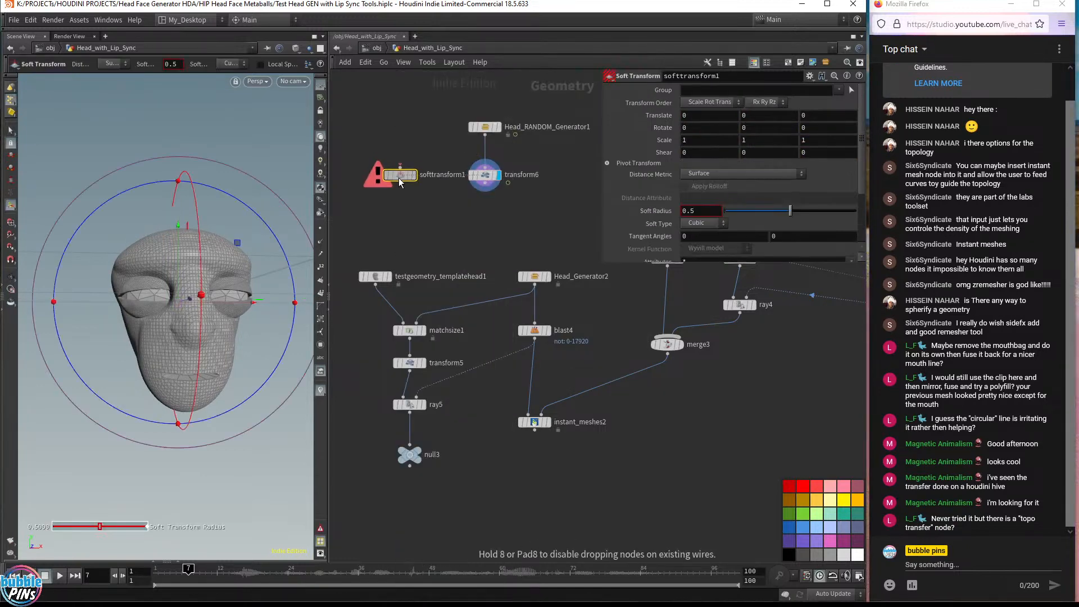
left_click(400, 167)
left_click(485, 135)
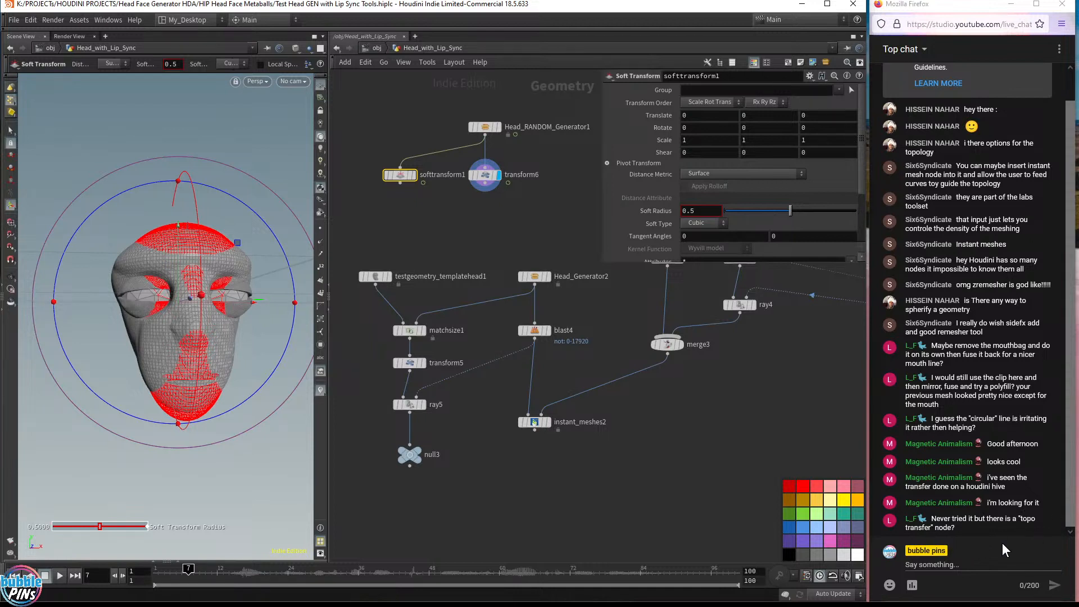
Add a Topo Transfer node in empty space to the left of the network
scroll(460, 252, "down", 3)
middle_click_drag(348, 202, 506, 286)
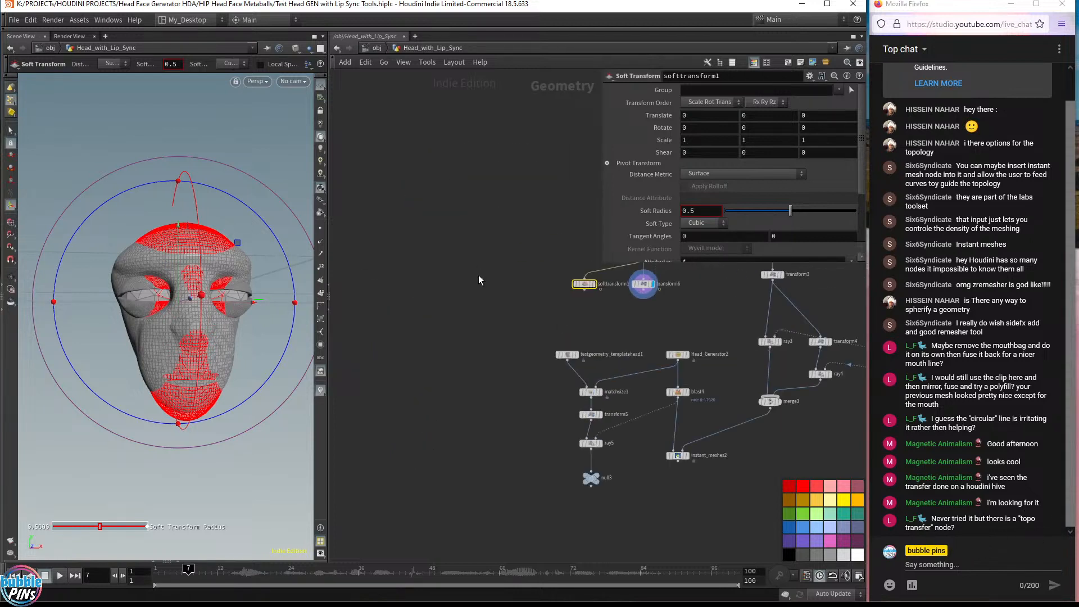
left_click(476, 275)
key("Tab")
type("topo")
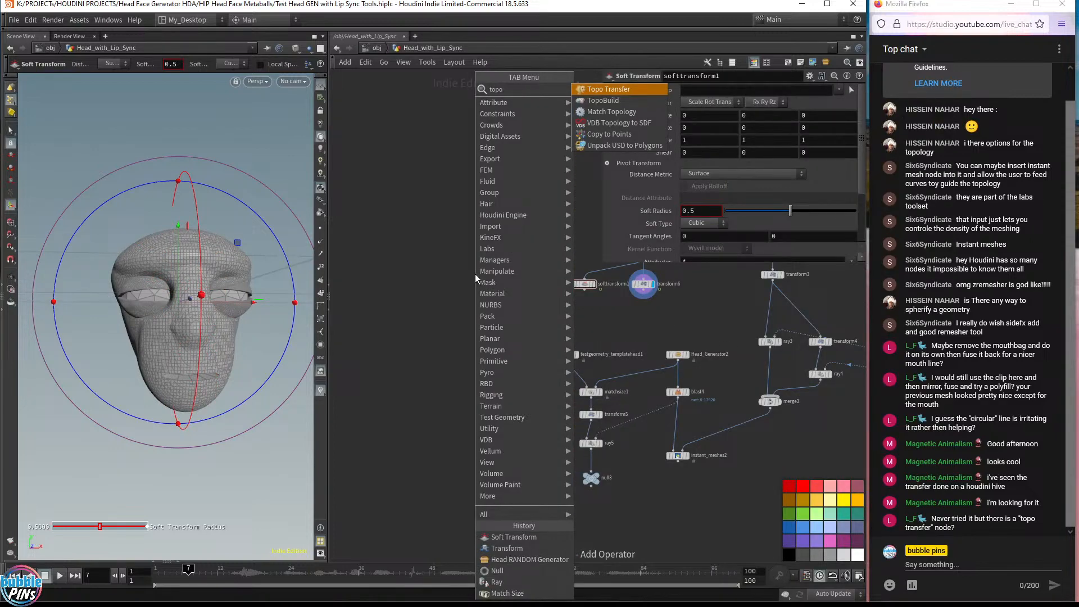
key("Return")
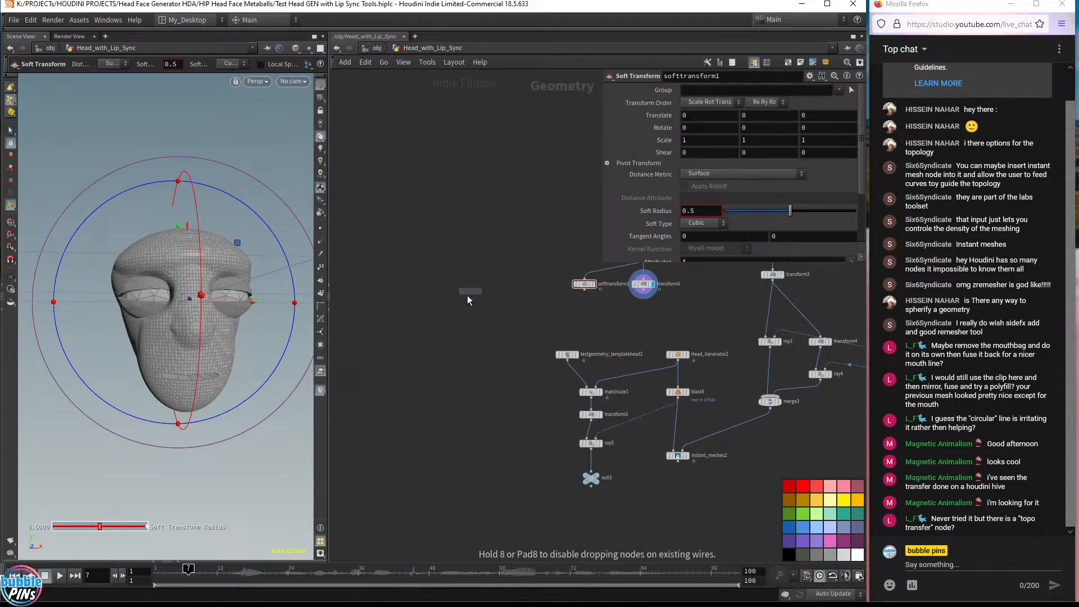
left_click(474, 283)
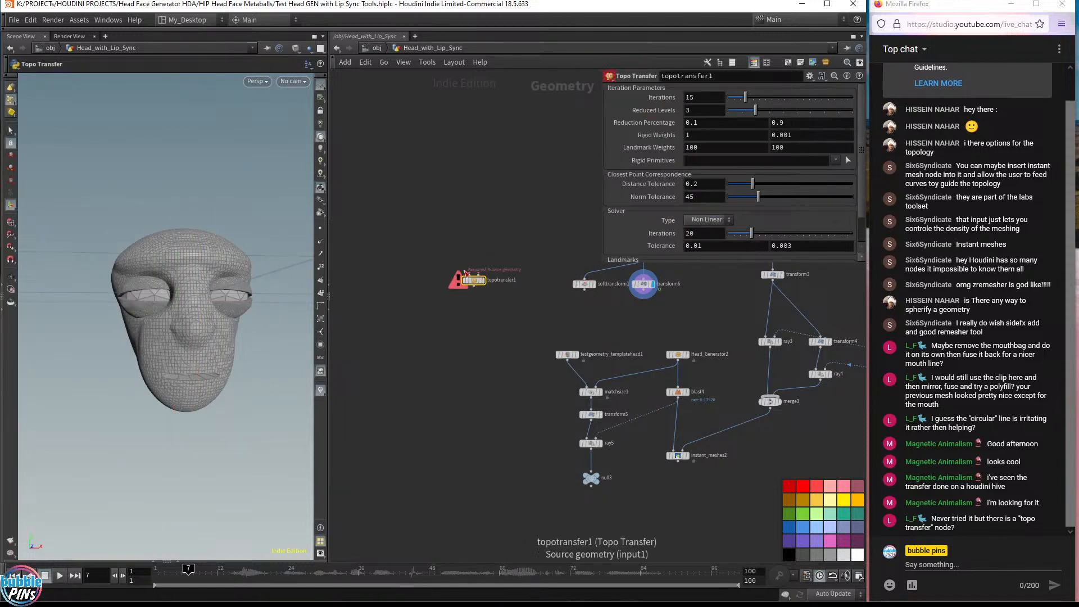
Wire a second Head RANDOM Generator node into the Topo Transfer's source input
scroll(475, 270, "up", 4)
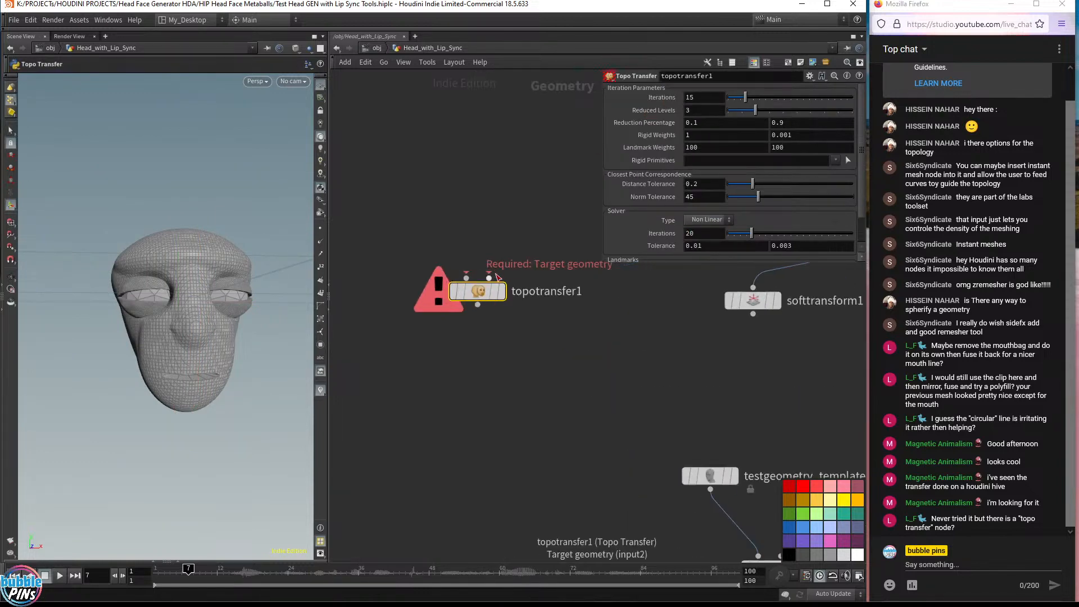
scroll(496, 276, "down", 2)
middle_click_drag(534, 344, 552, 457)
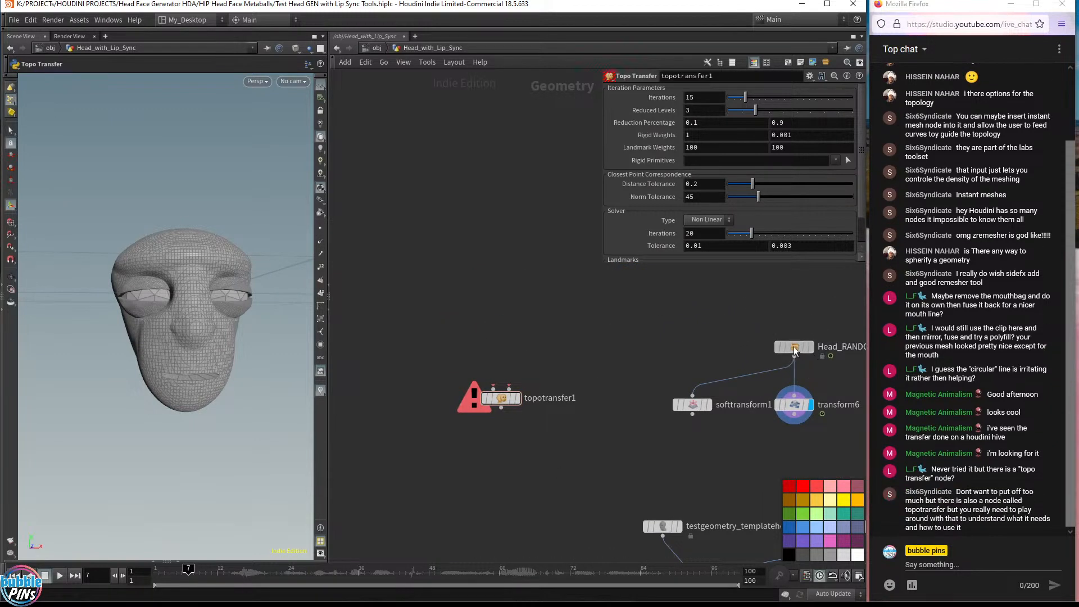
left_click_drag(794, 347, 493, 387)
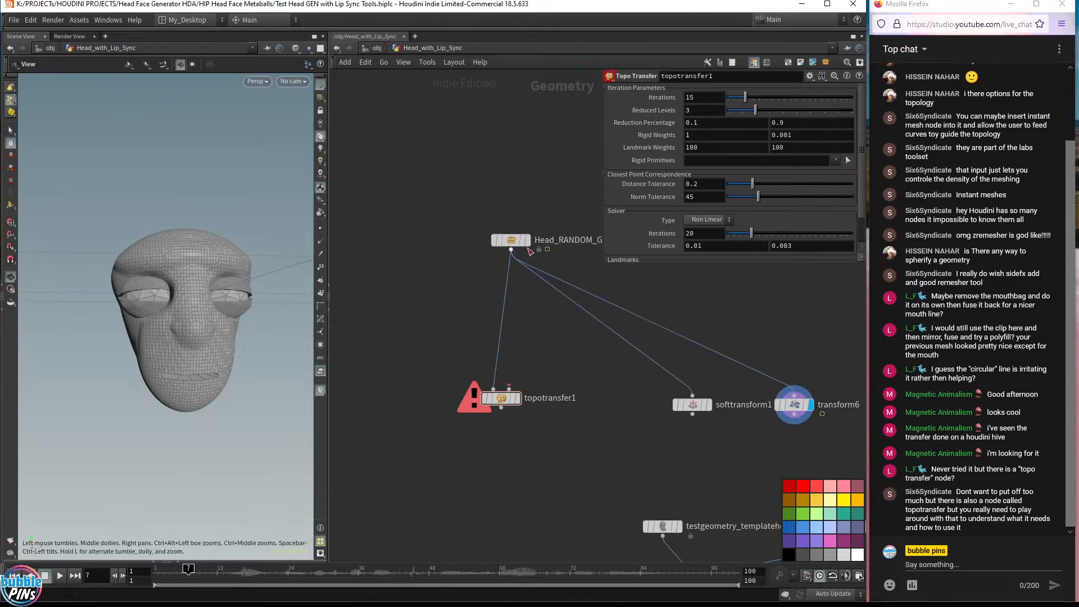
left_click_drag(511, 241, 802, 310)
key("Tab")
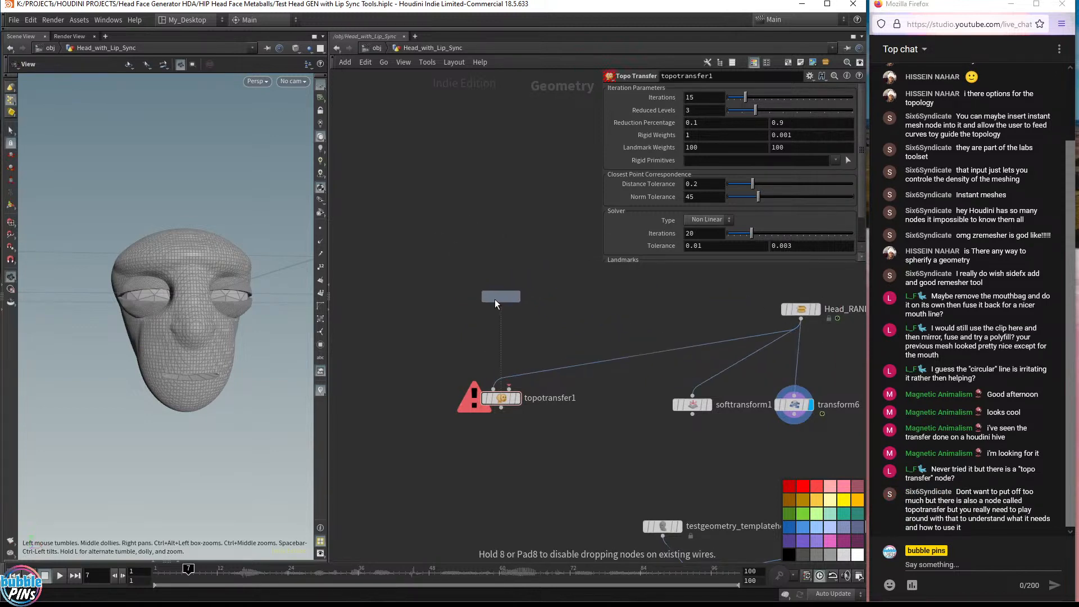
left_click(494, 301)
left_click_drag(500, 306, 494, 388)
Move the new generator and Topo Transfer nodes together to the left side of the network
left_click_drag(421, 199, 531, 426)
left_click_drag(500, 301, 438, 298)
middle_click_drag(509, 378, 674, 380)
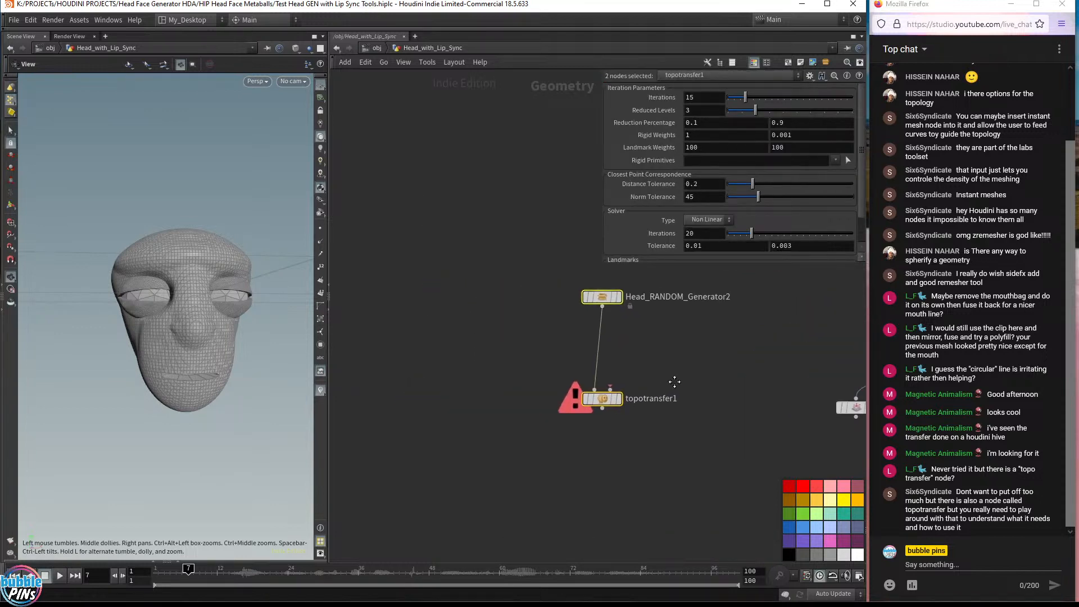
left_click_drag(602, 296, 437, 286)
middle_click_drag(557, 363, 719, 381)
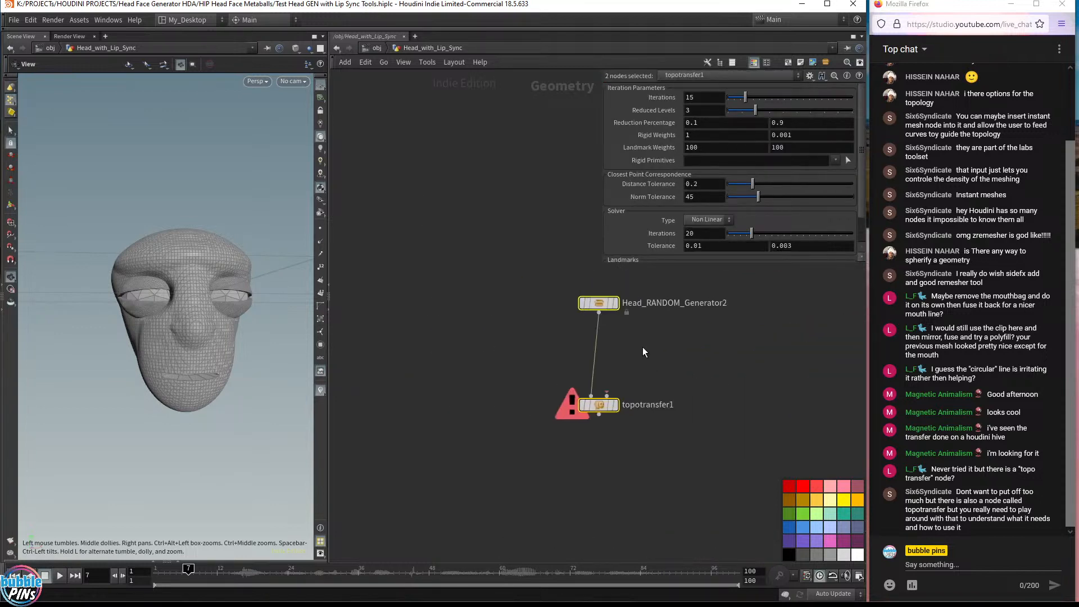
left_click_drag(599, 305, 419, 283)
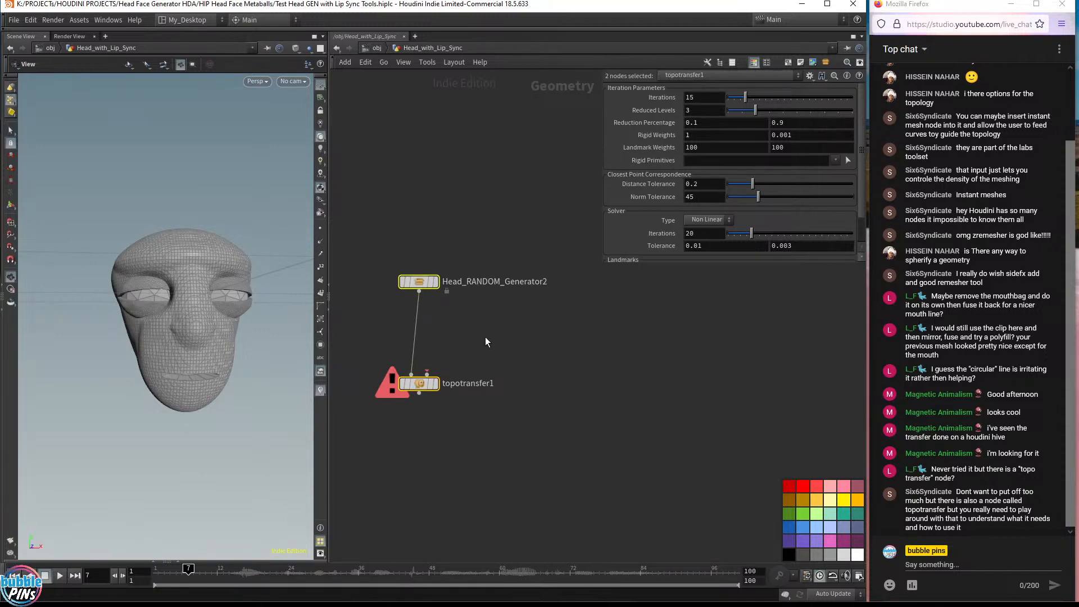
middle_click_drag(484, 337, 513, 372)
left_click(607, 357)
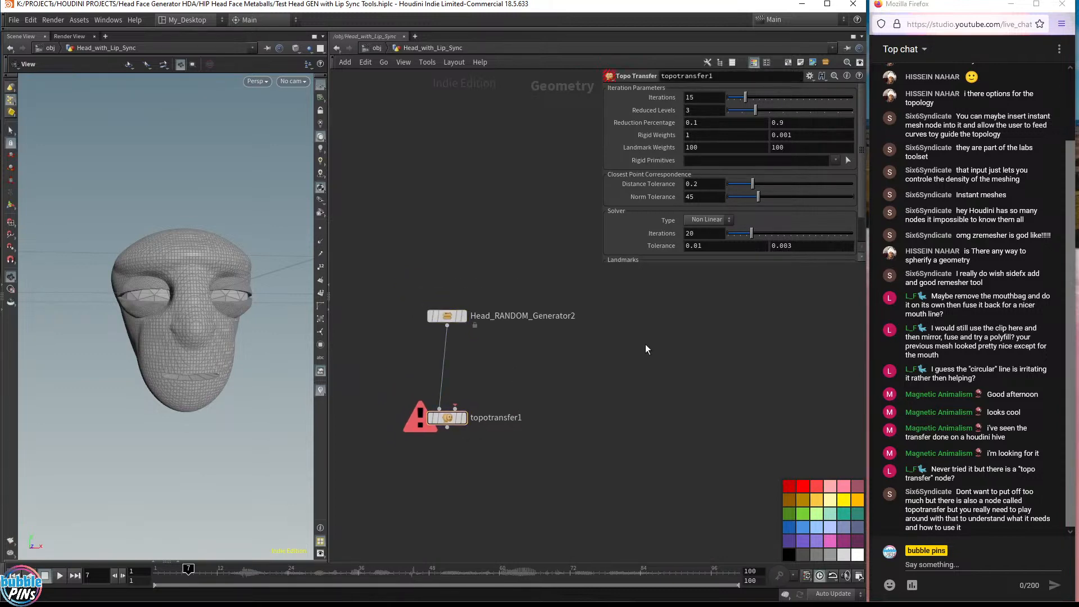
Add a Test Geometry: Template Head node to the right of the Head RANDOM Generator
key("Tab")
type("test")
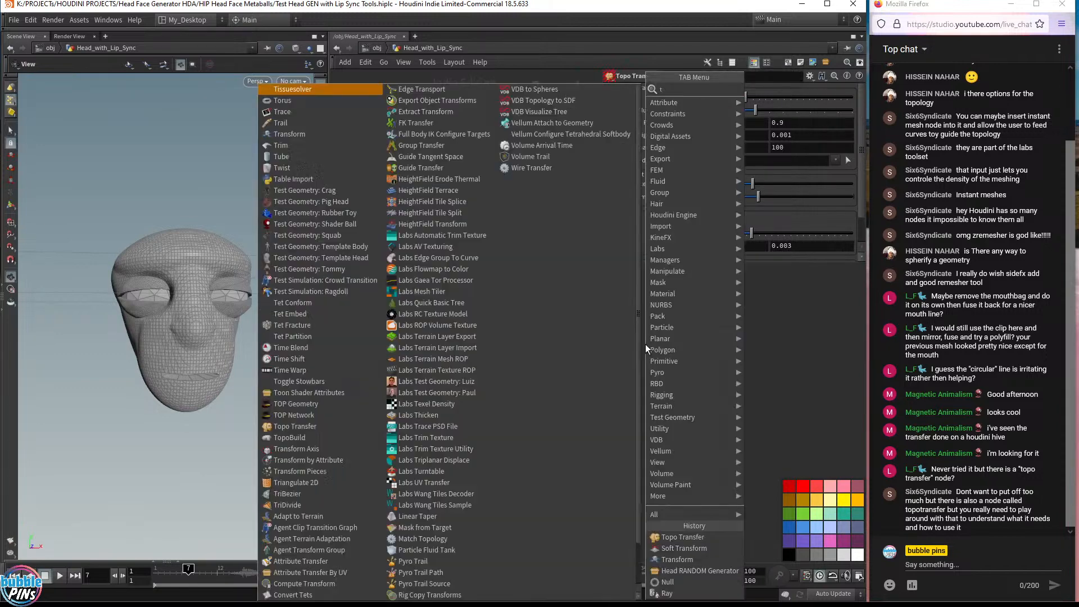
key("Down")
key("Down")
key("Down")
key("Down")
key("Down")
key("Down")
key("Return")
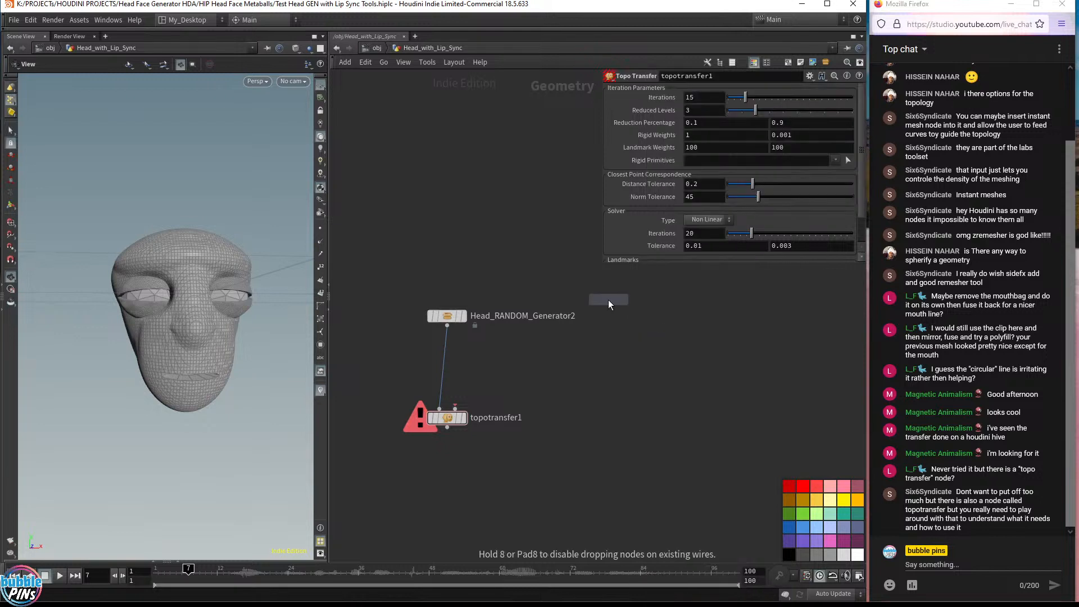
left_click(629, 314)
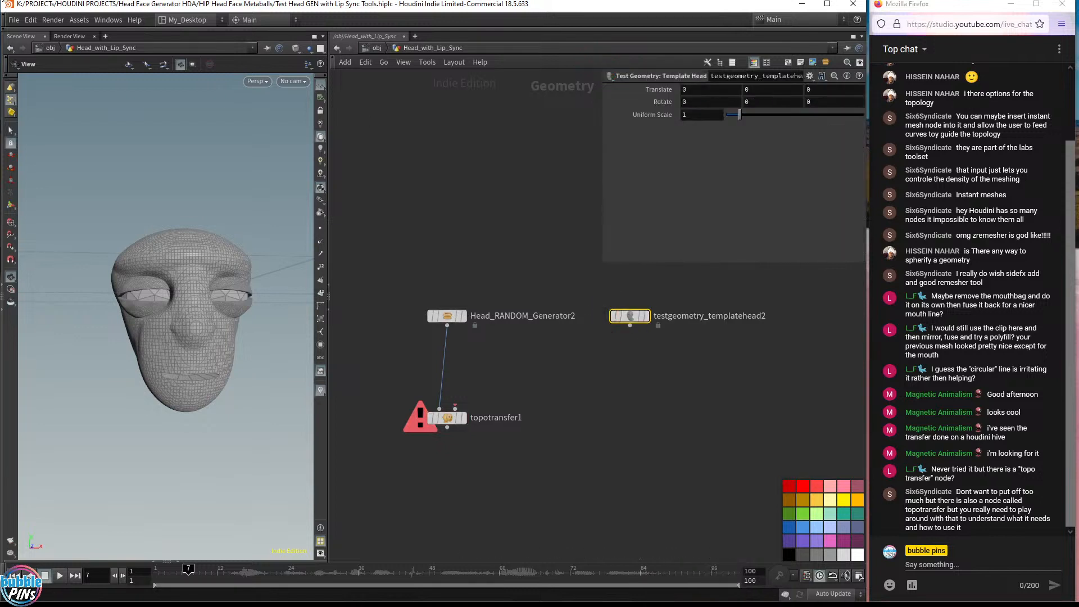
Save the scene as a new file named Test Head GEN with Lip Sync Tools v2
left_click(13, 20)
left_click(35, 112)
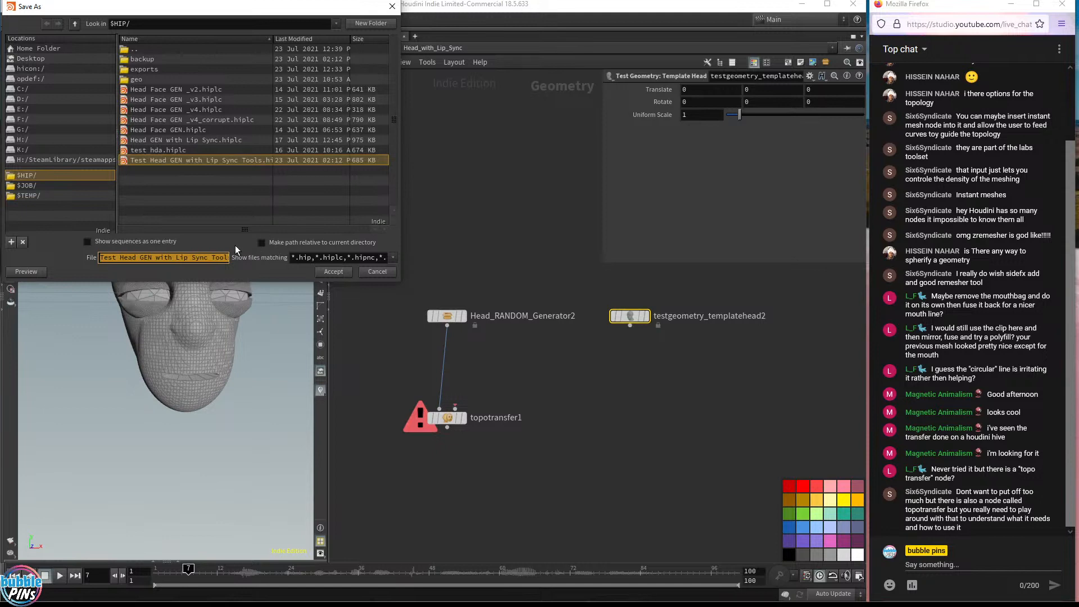
key("Left")
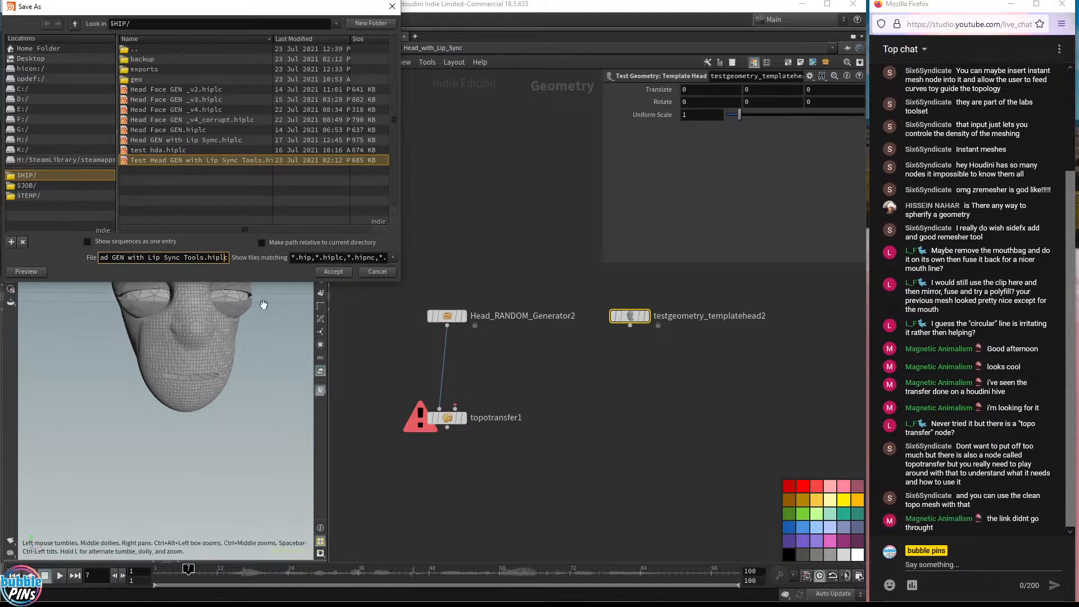
type("v2")
key("Return")
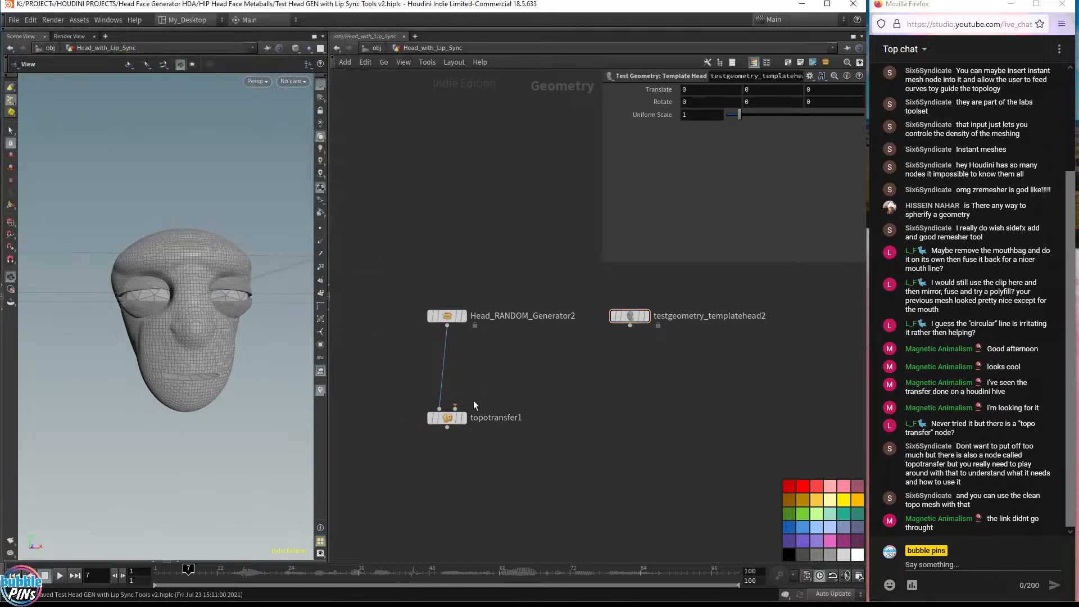
Wire the template head into the Topo Transfer's second input, display the Topo Transfer node and open its info
left_click_drag(455, 408, 644, 332)
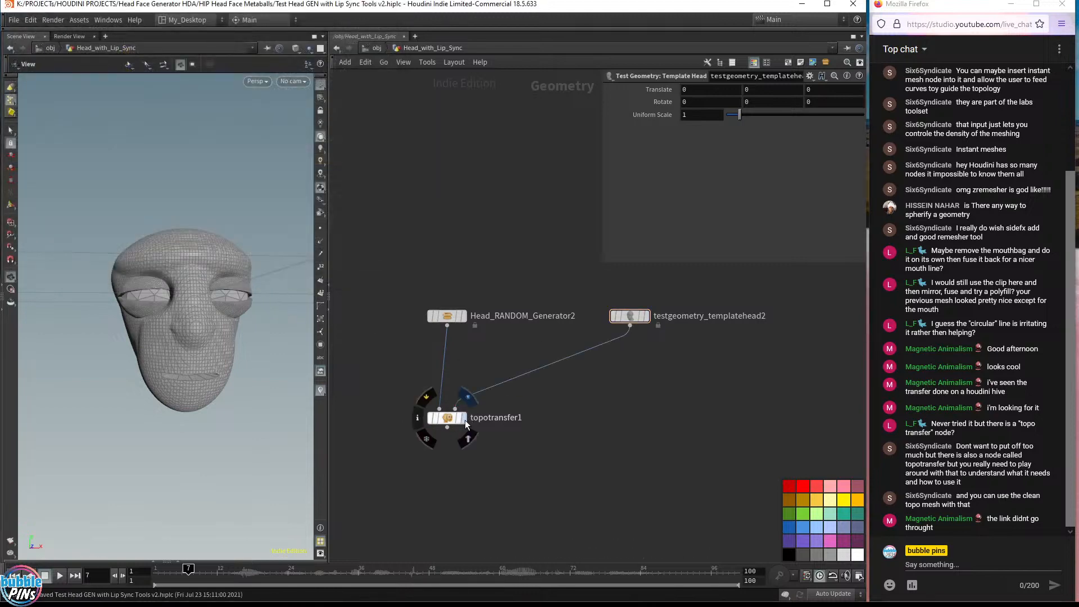
left_click(463, 418)
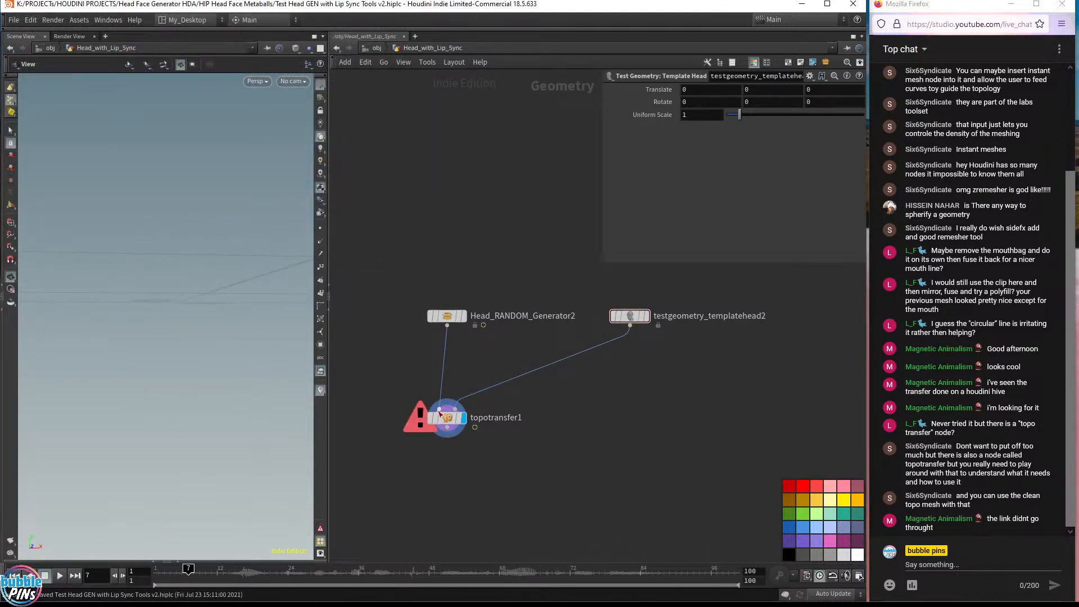
left_click(426, 441)
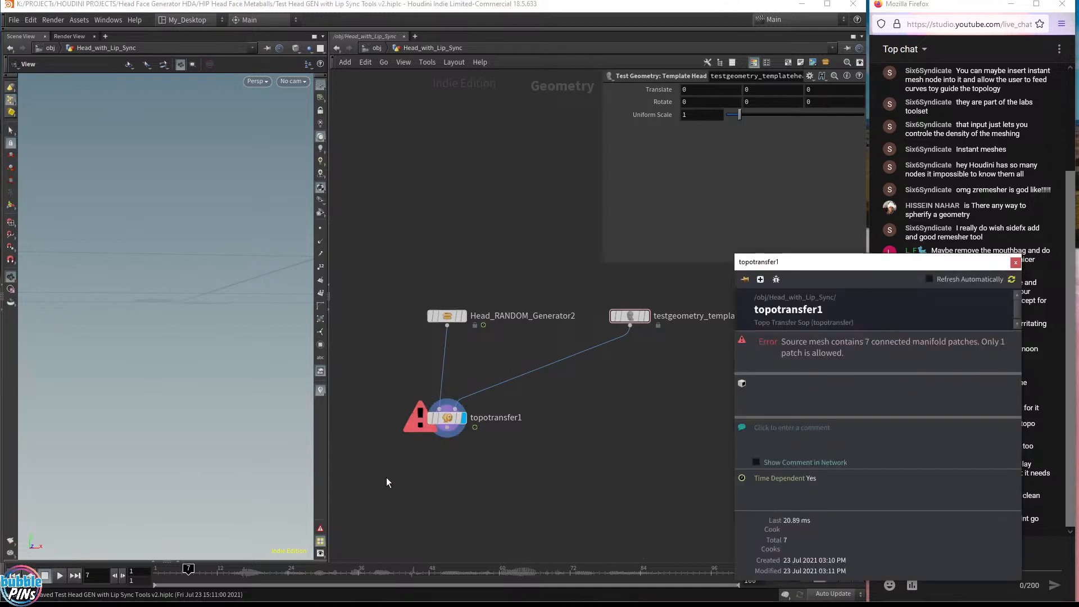
Insert a Blast node between the Head RANDOM Generator and the Topo Transfer node
left_click(440, 280)
key("Tab")
type("blast")
key("Return")
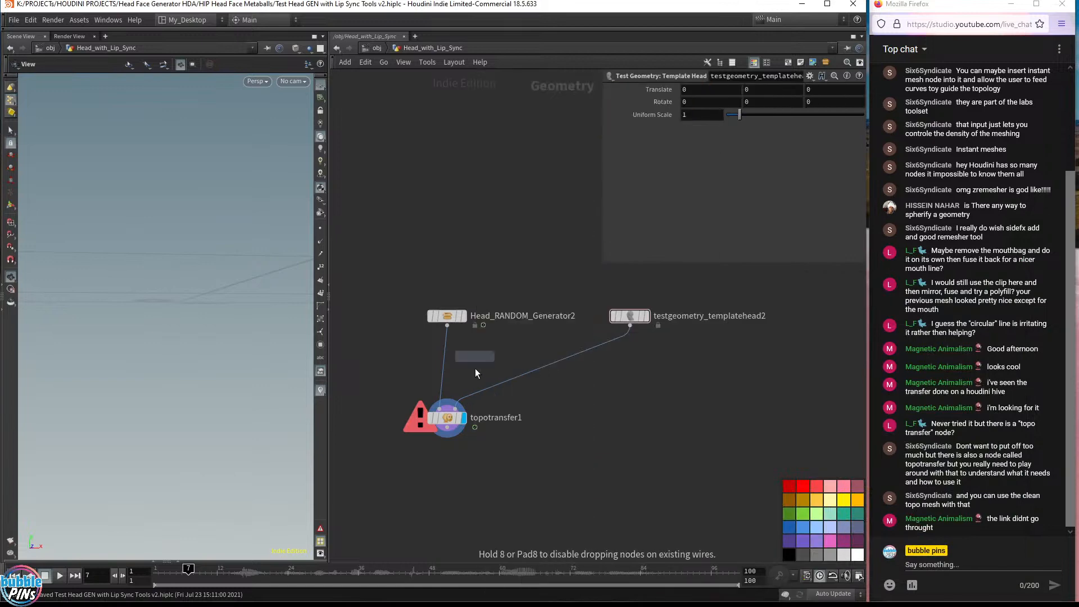
left_click(446, 355)
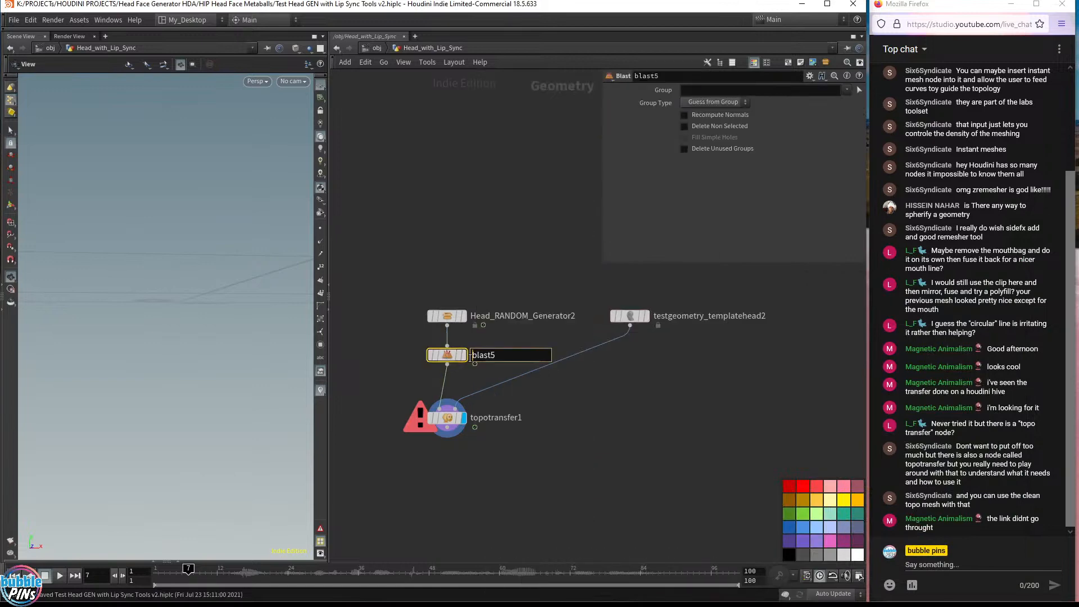
Display the Blast, pick the head's main skin mesh in the viewport as its group, and enable Delete Non Selected
left_click(465, 355)
left_click(857, 90)
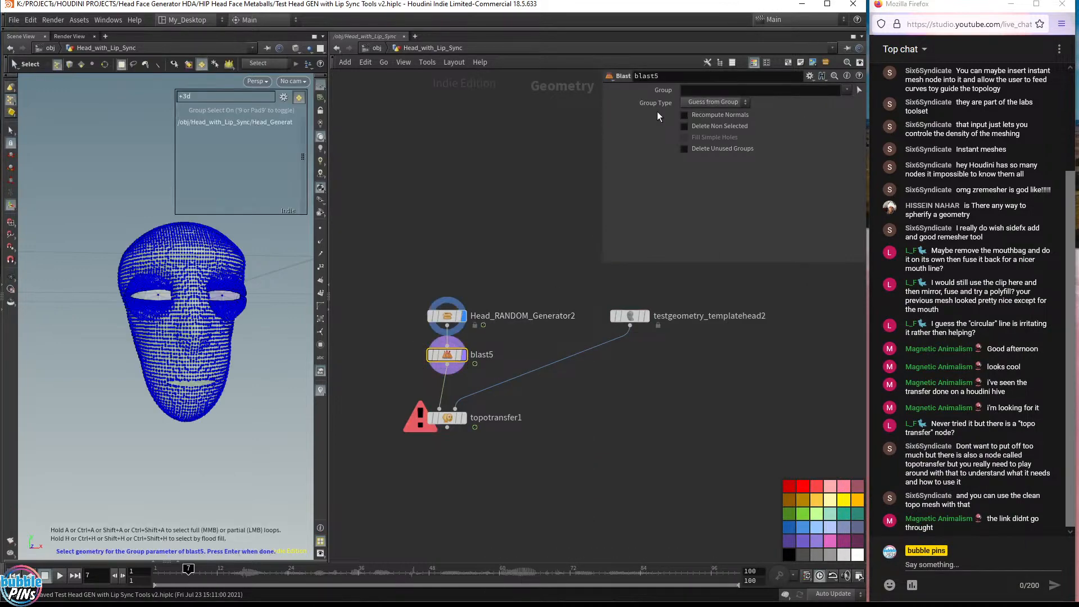
double_click(187, 249)
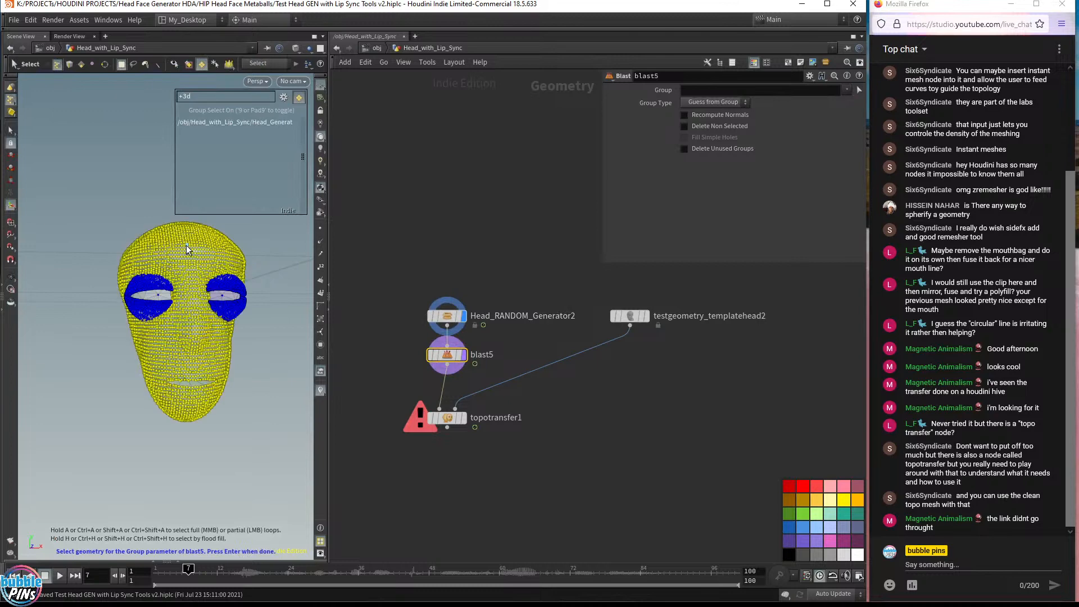
key("Return")
left_click(710, 127)
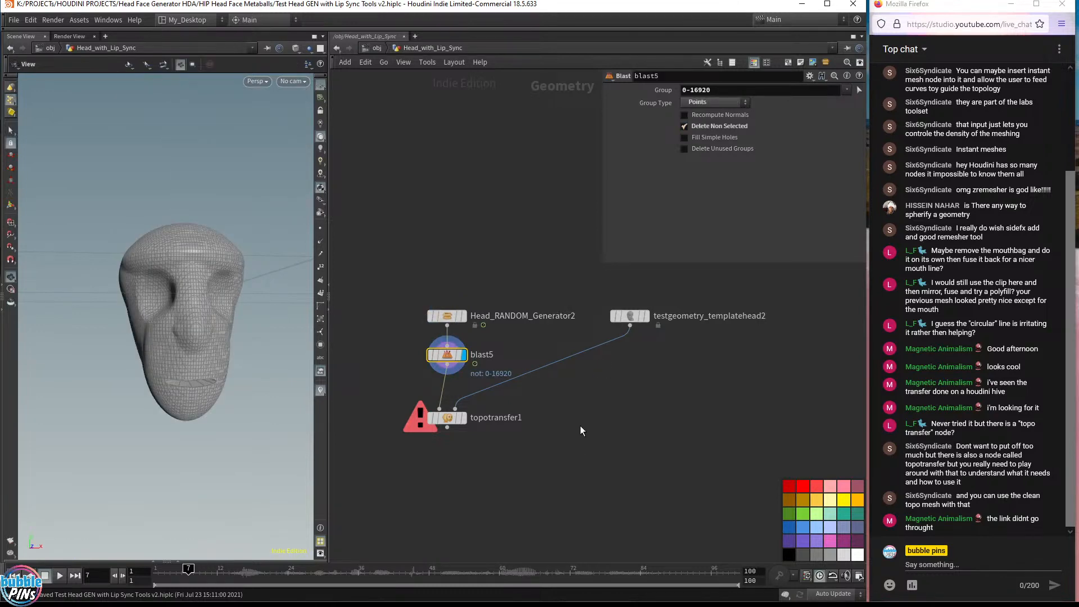
Display the Topo Transfer node and inspect its node info warning
left_click(464, 418)
left_click(447, 417)
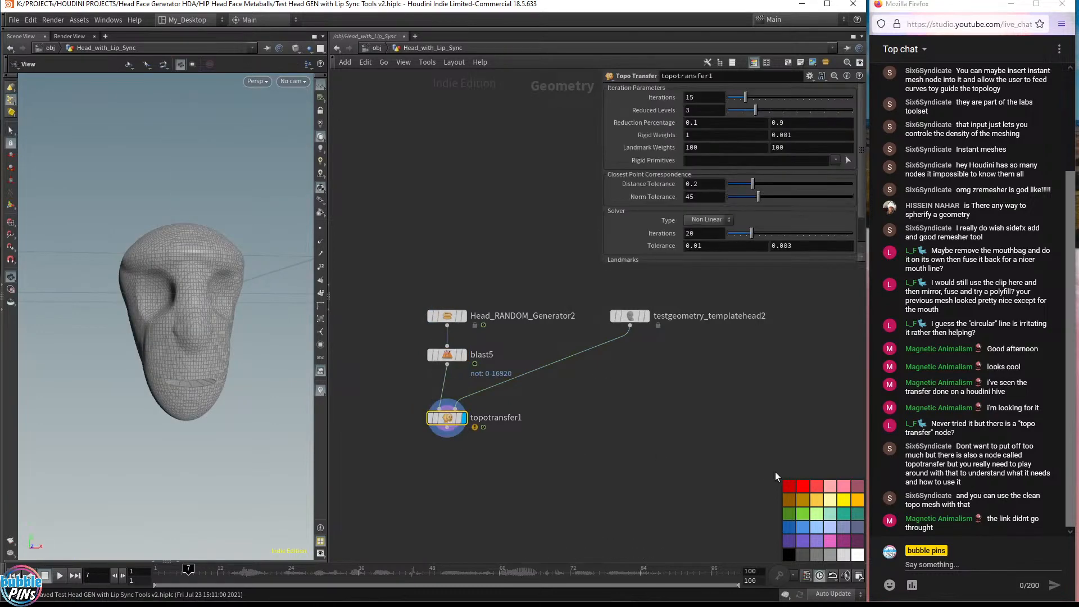
left_click(418, 418)
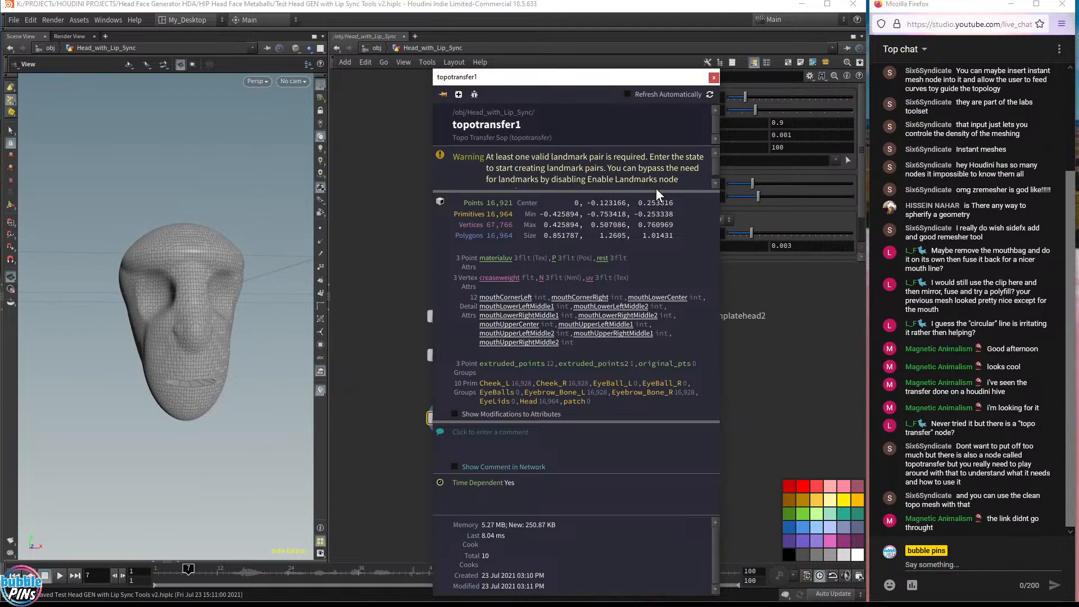
scroll(672, 191, "down", 1)
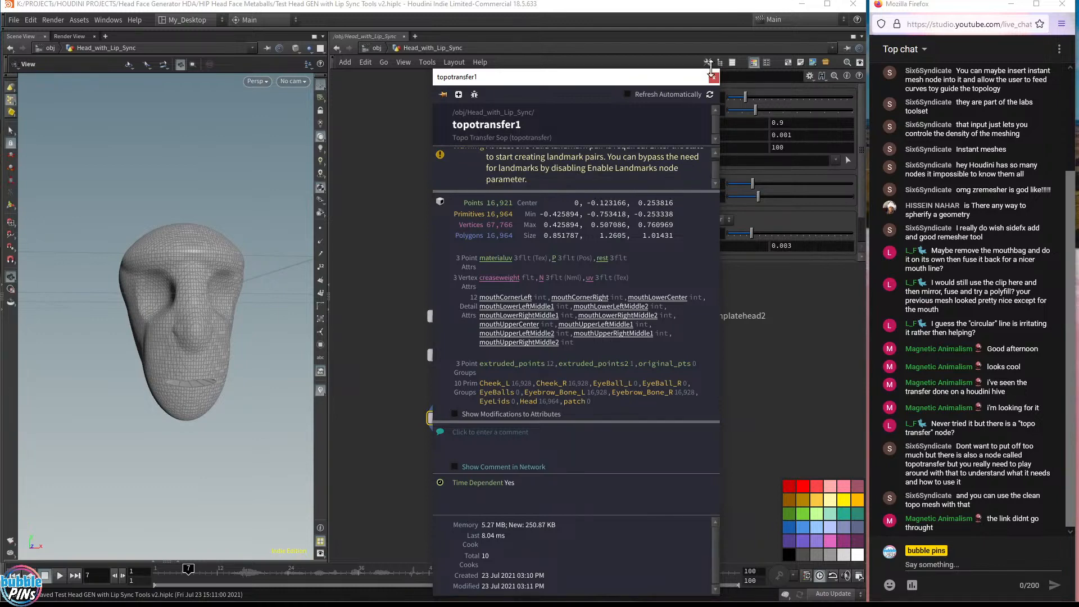
left_click(713, 79)
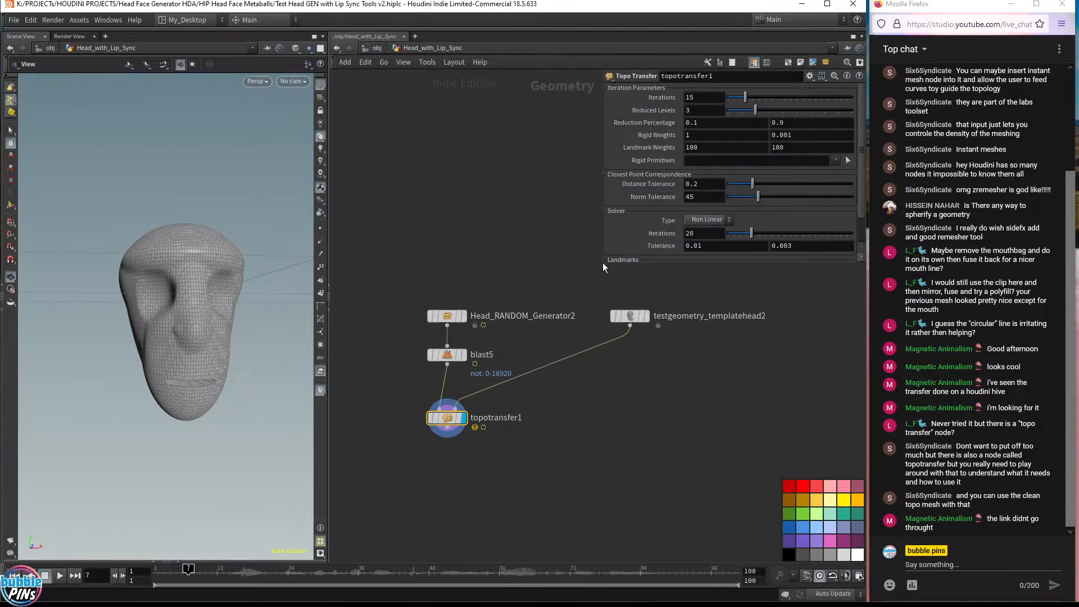
Enlarge the parameter panel and turn off Enable Landmarks on the Topo Transfer node
left_click_drag(603, 263, 571, 403)
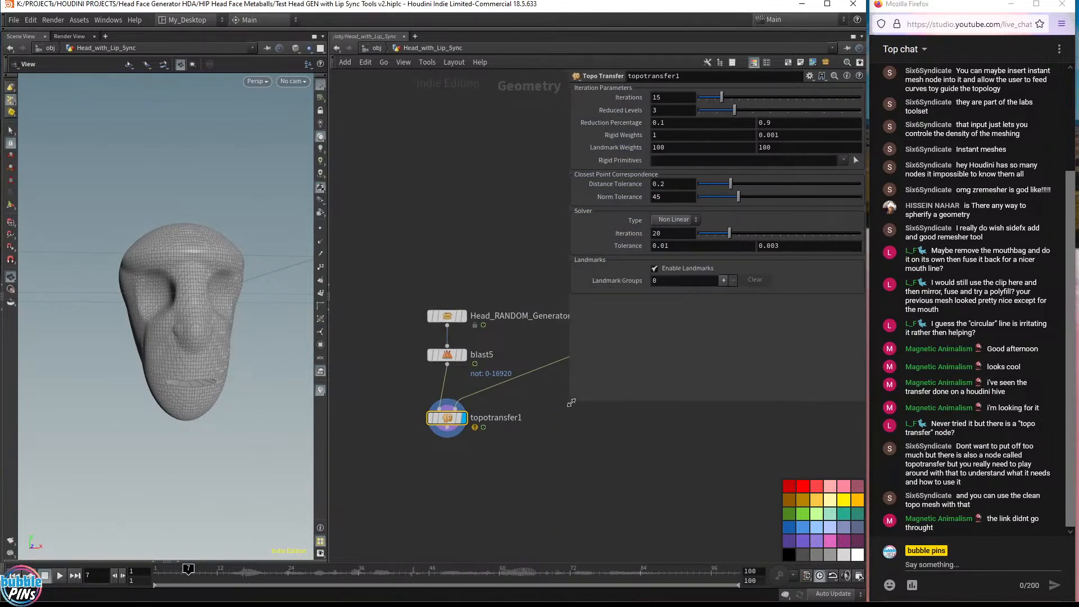
left_click(655, 269)
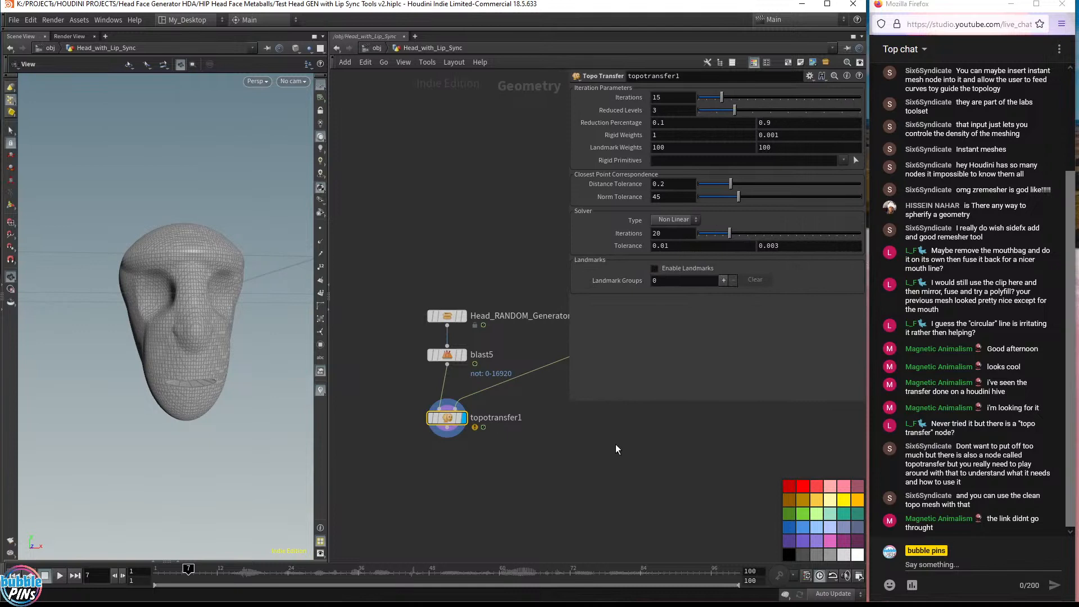
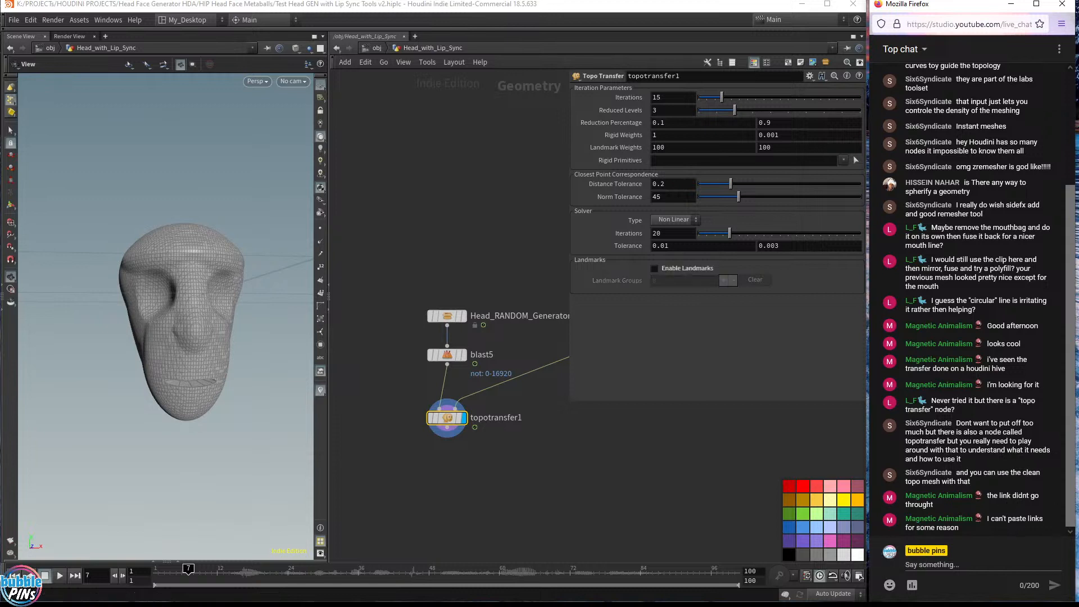
Bring the template head node into view in the network and display it in the viewport
left_click(986, 564)
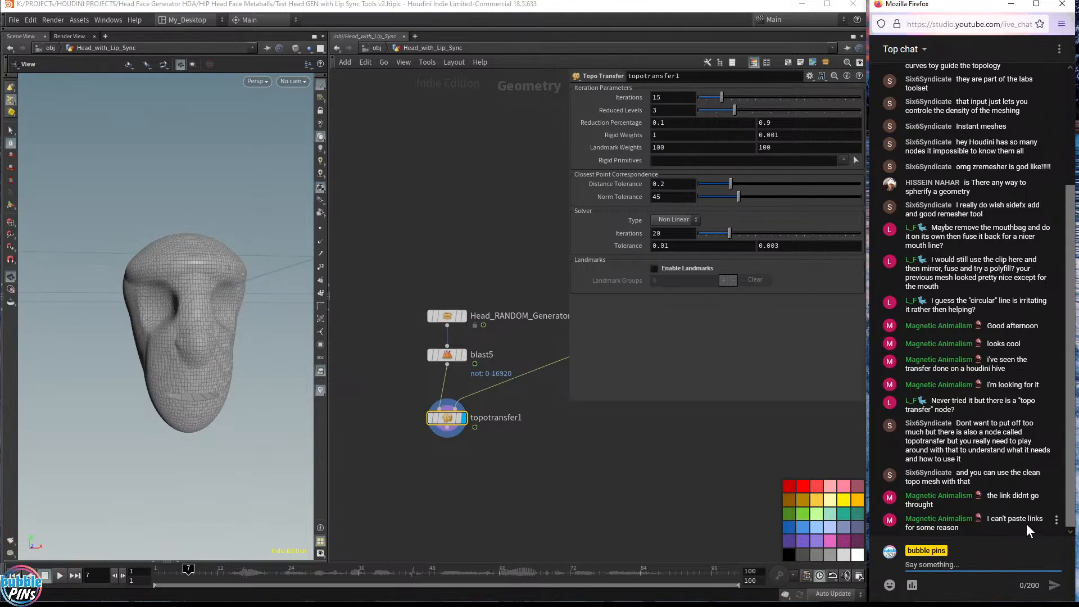
left_click(429, 408)
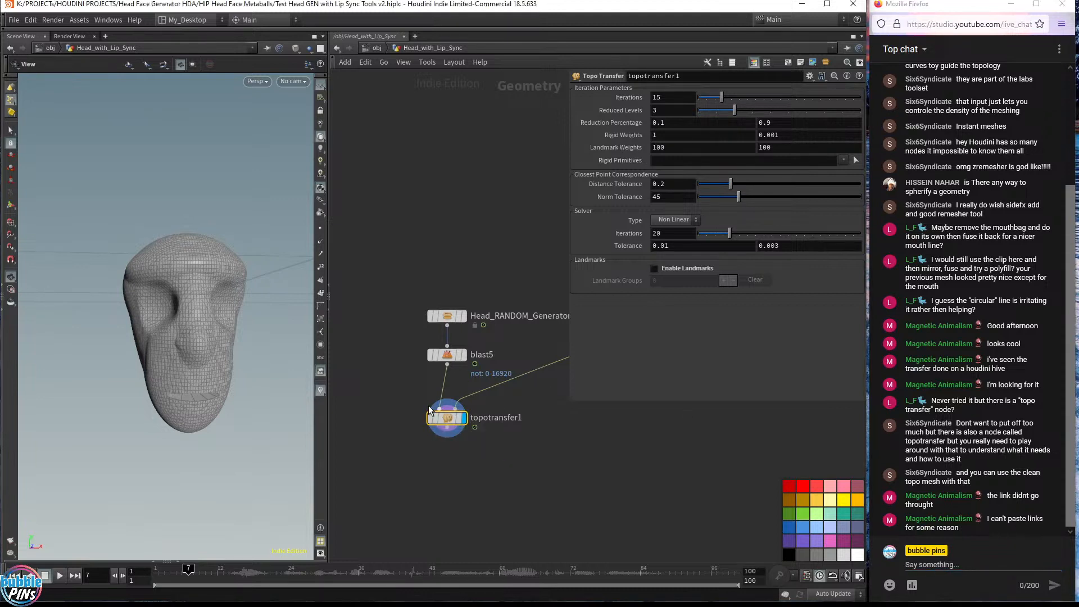
mouse_move(168, 330)
left_mouse_down()
mouse_move(286, 314)
mouse_move(310, 372)
mouse_move(193, 320)
left_mouse_up()
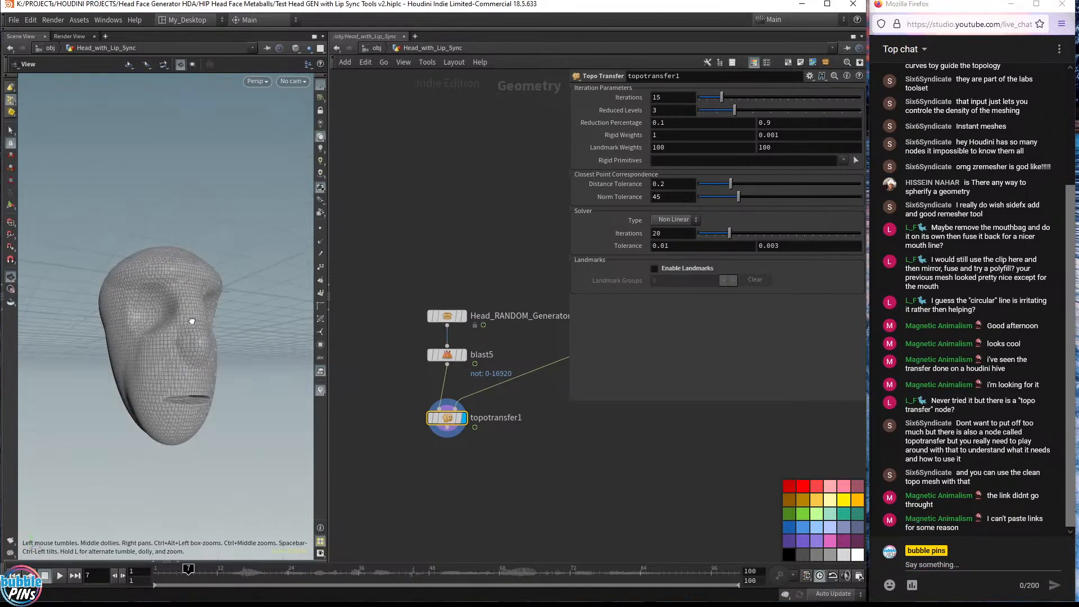
left_click_drag(450, 474, 488, 408)
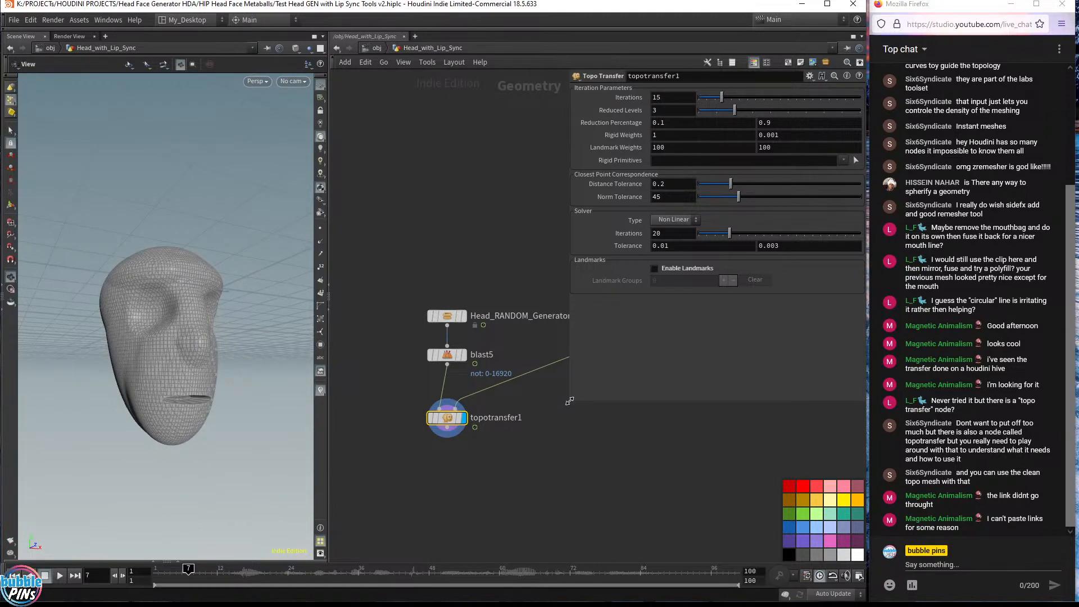
left_click_drag(569, 401, 580, 366)
middle_click_drag(581, 431, 560, 504)
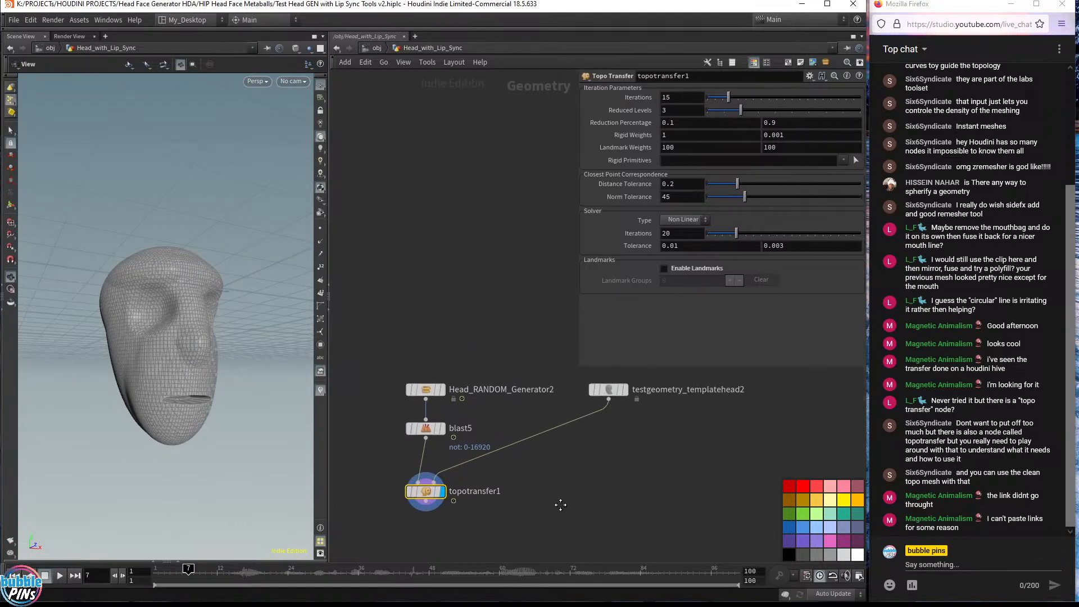
left_click_drag(239, 368, 153, 342)
left_click(442, 428)
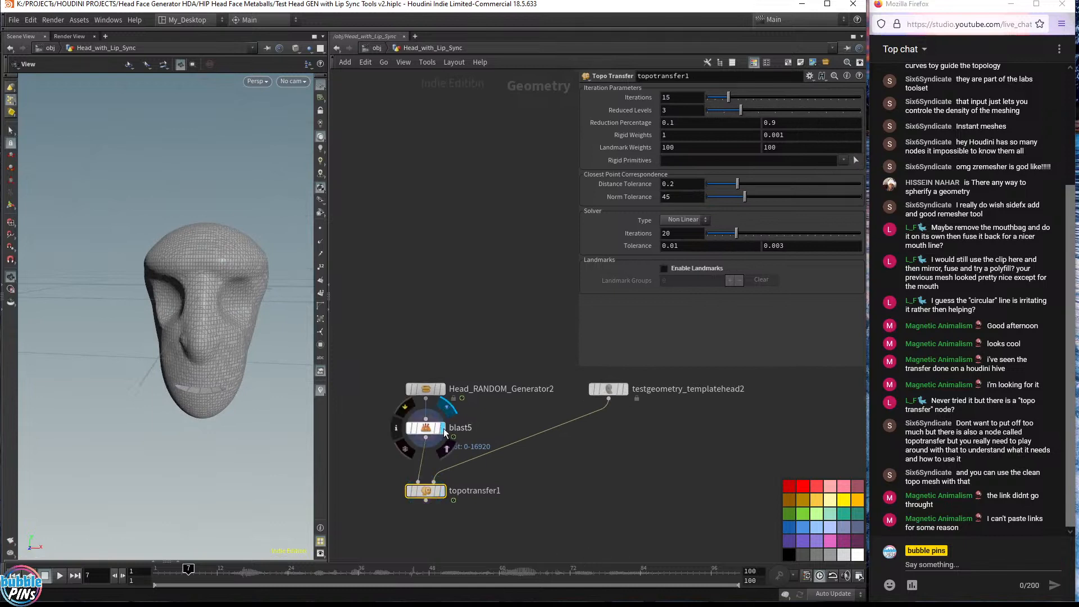
left_click(443, 492)
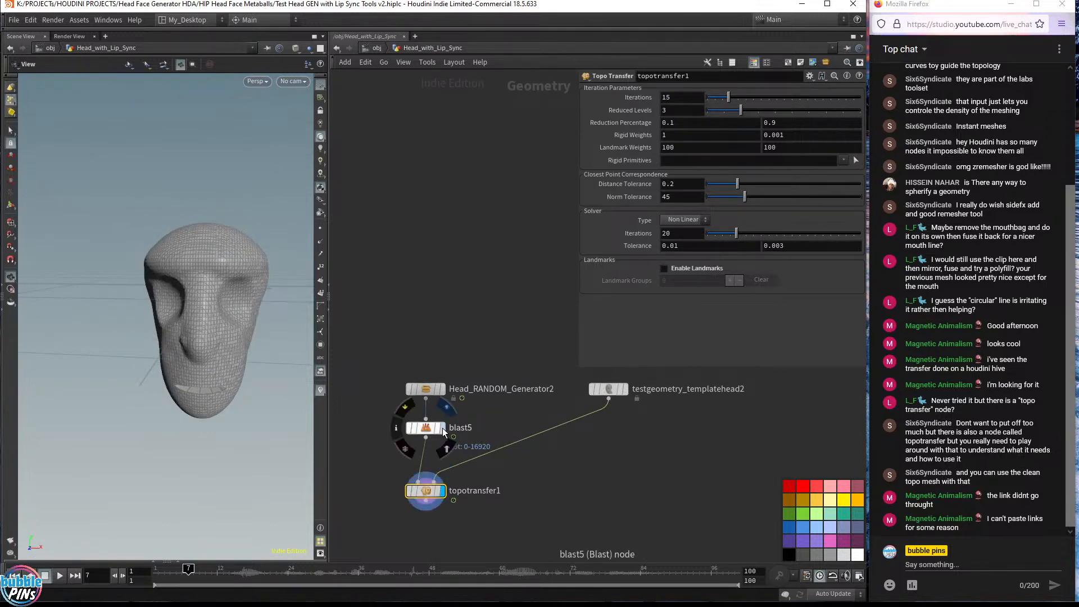
left_click(625, 388)
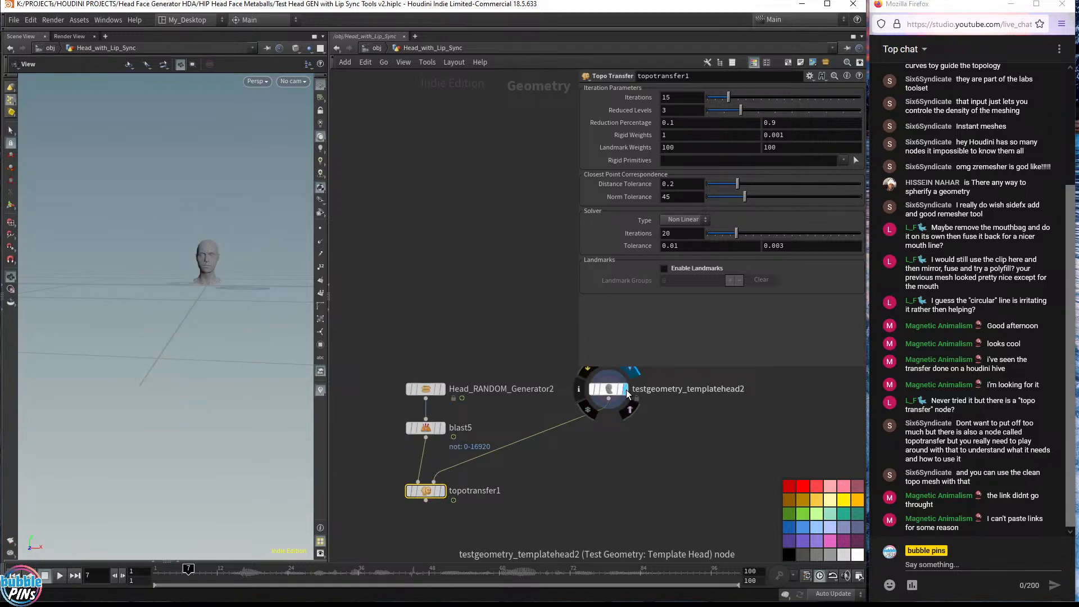
mouse_move(224, 248)
left_mouse_down()
mouse_move(200, 294)
mouse_move(216, 254)
left_mouse_up()
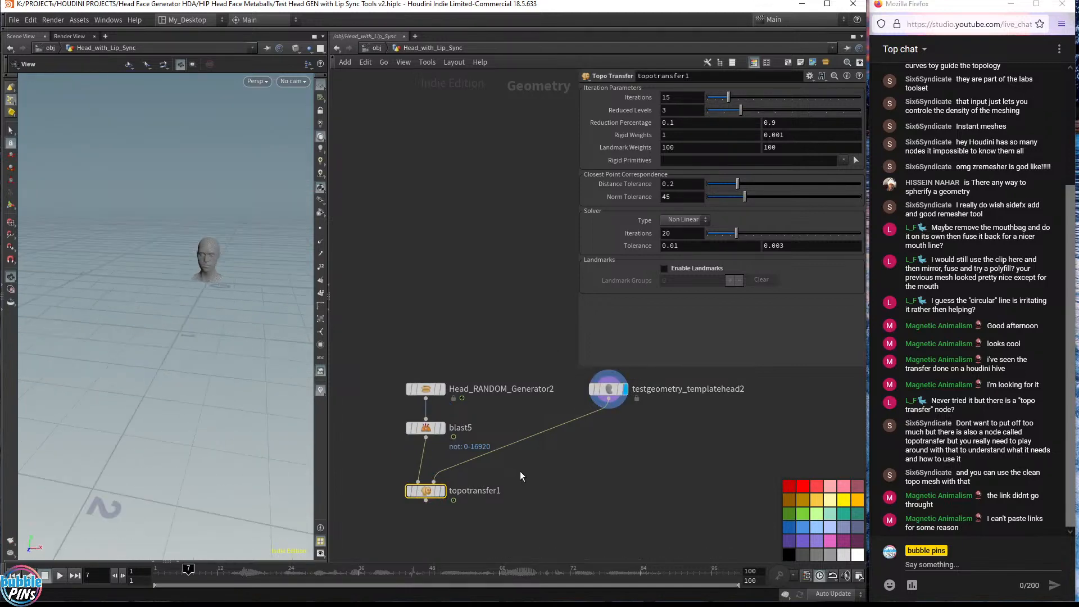
key("Tab")
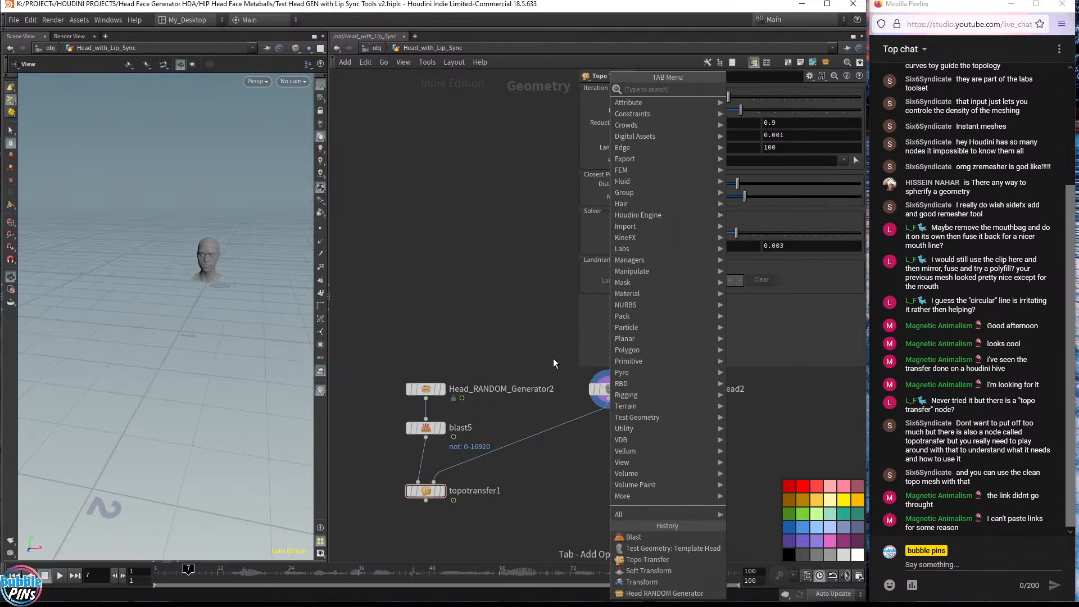
key("Escape")
mouse_move(448, 496)
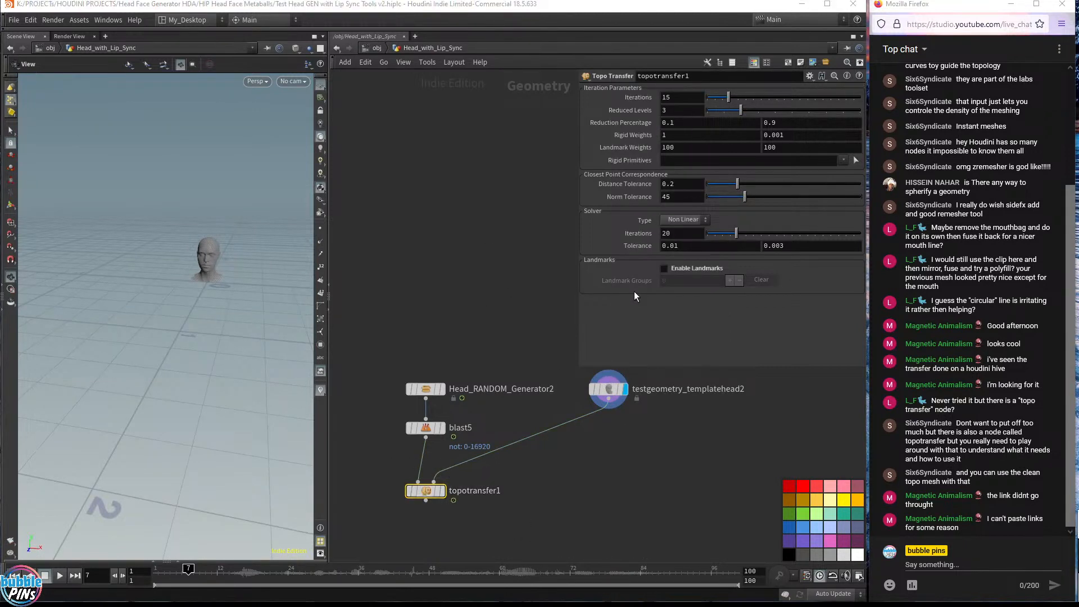
Open the Topo Transfer help page and read through its overview and landmark setup workflow, then close it
left_click_drag(1078, 520, 341, 206)
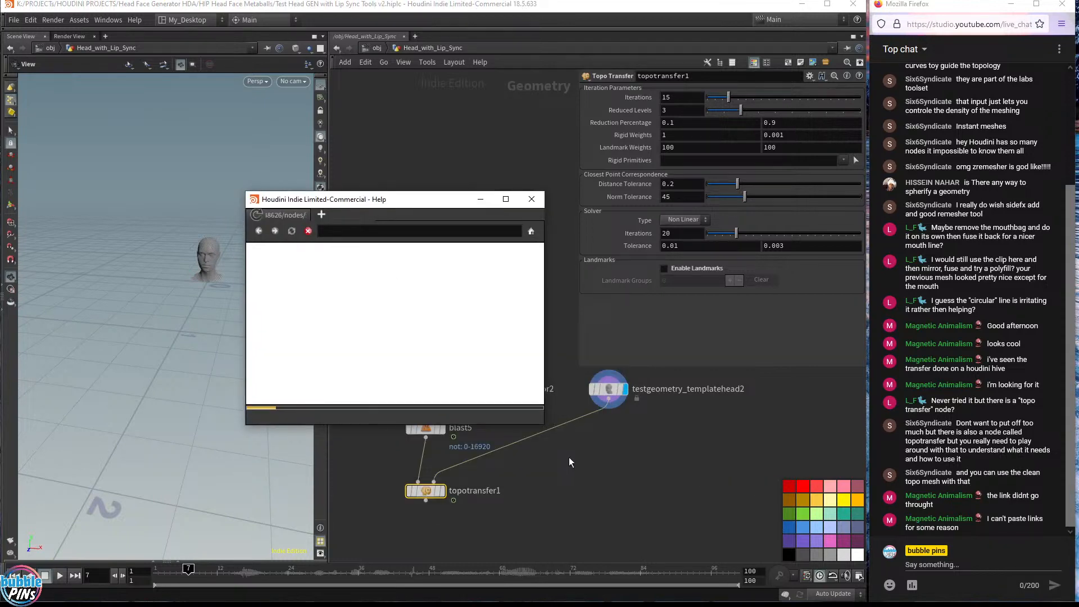
left_click_drag(543, 427, 790, 538)
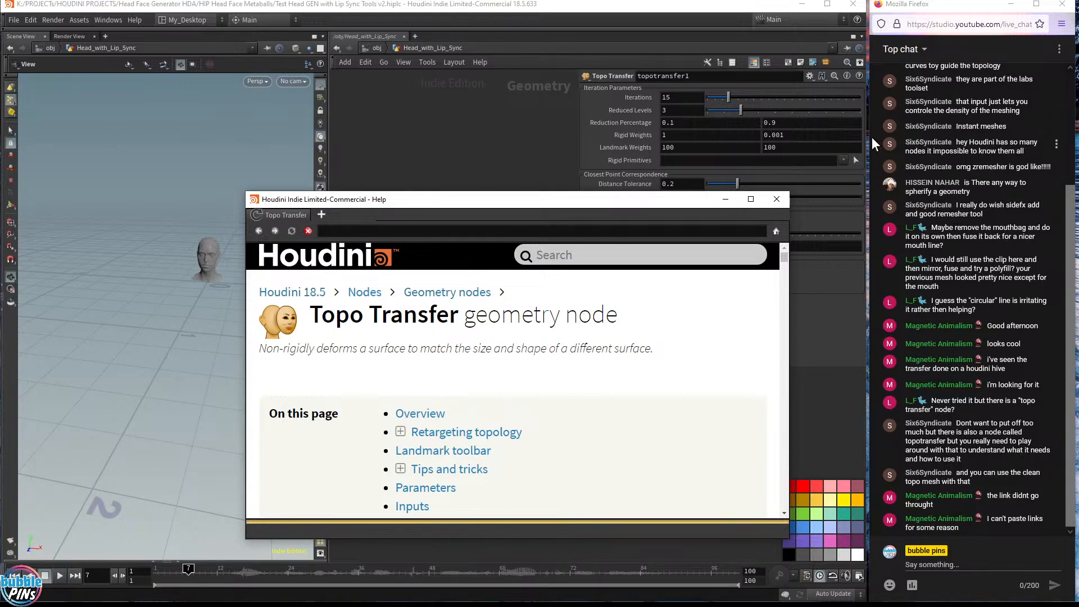
scroll(675, 386, "down", 6)
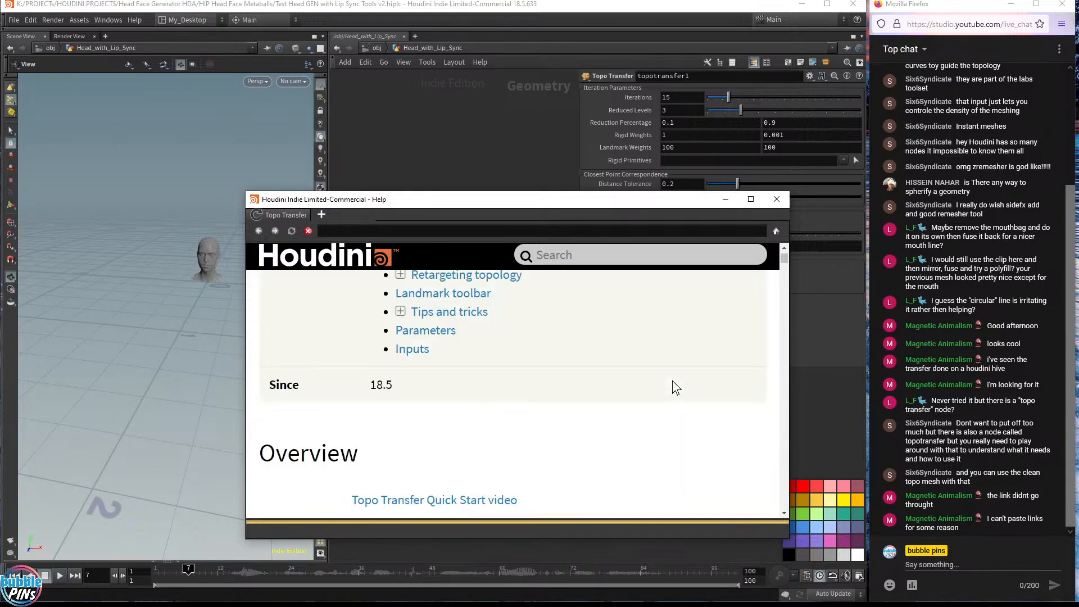
scroll(674, 386, "up", 3)
left_click_drag(592, 203, 628, 233)
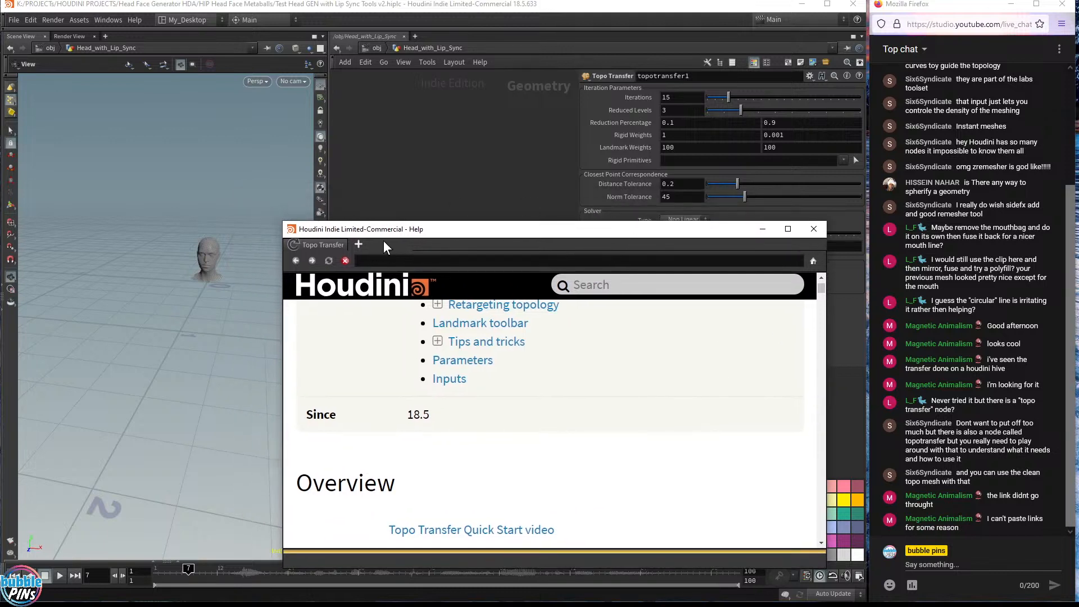
left_click_drag(278, 218, 221, 142)
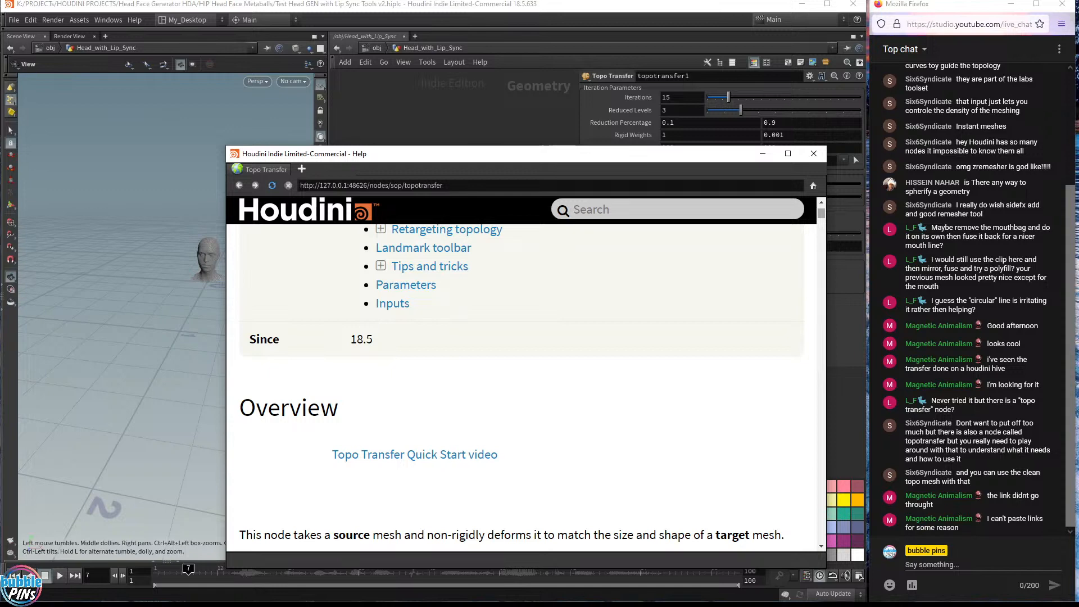
scroll(522, 387, "down", 10)
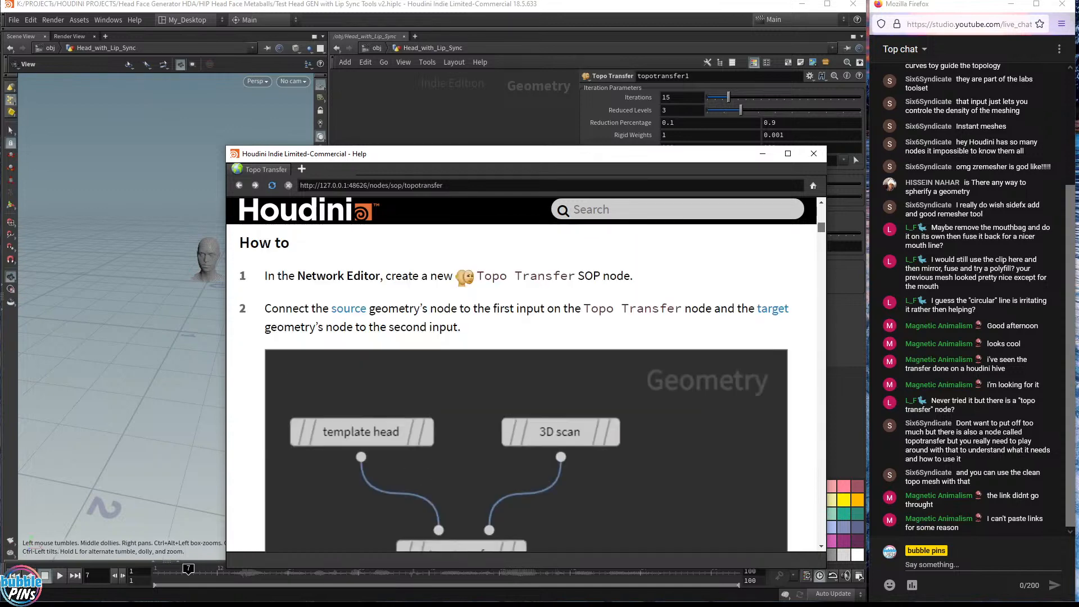
scroll(522, 388, "down", 10)
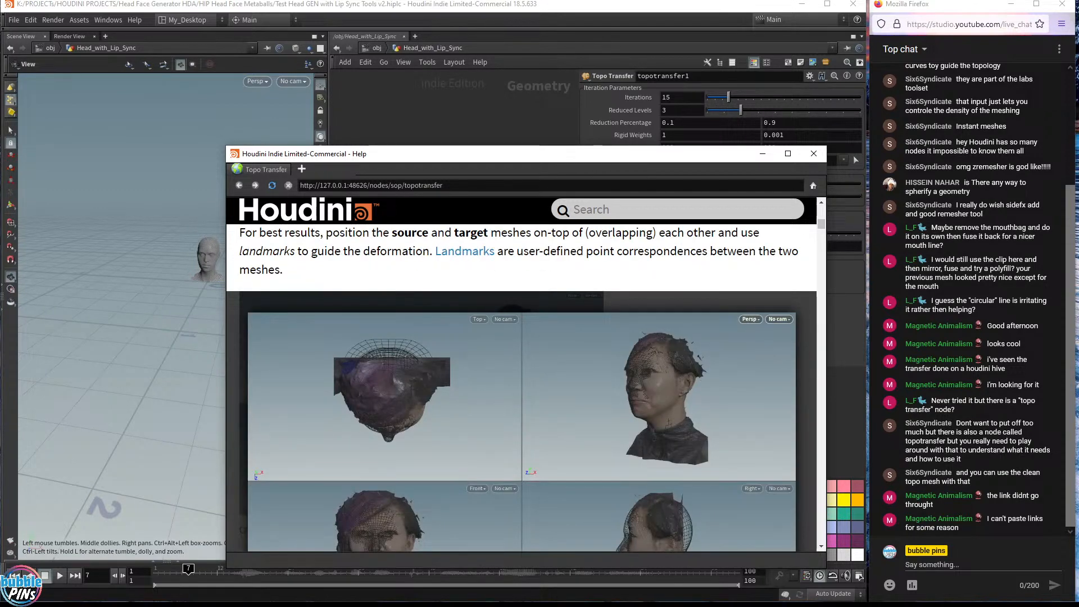
left_click_drag(227, 146, 152, 118)
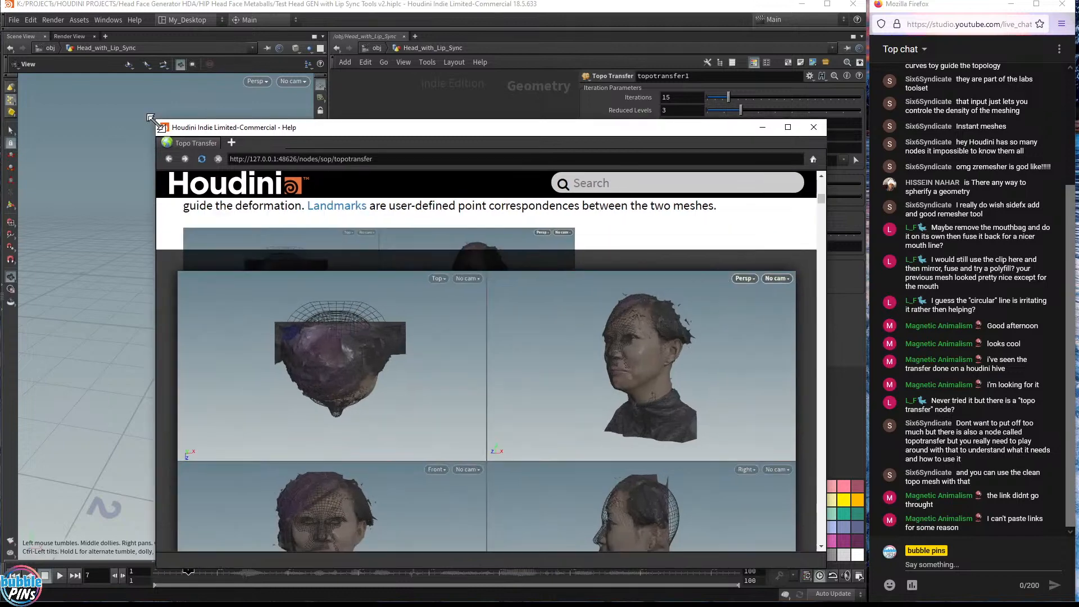
left_click_drag(529, 129, 566, 94)
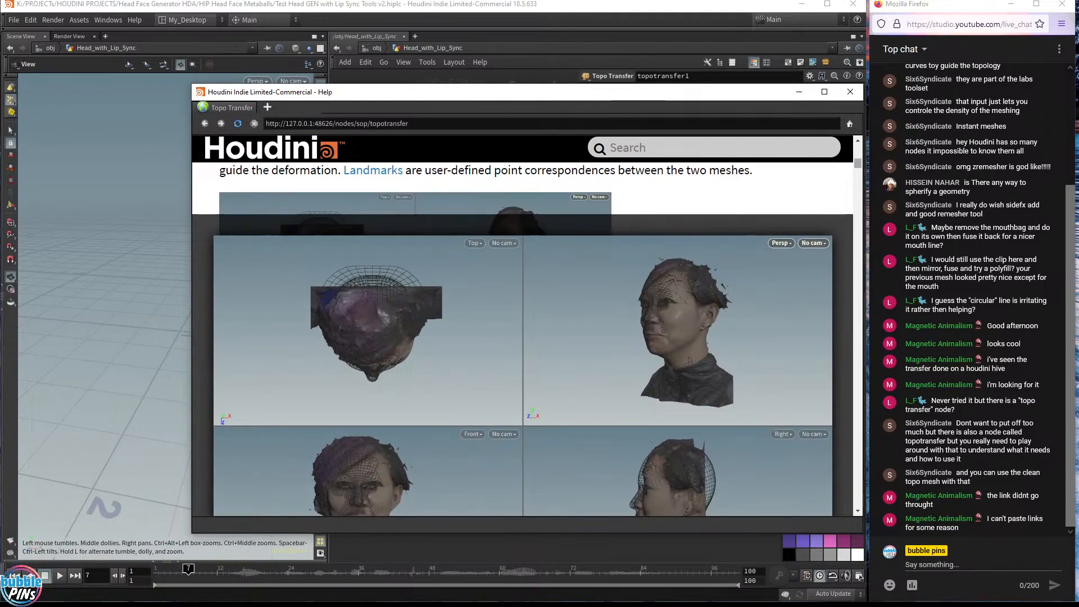
left_click_drag(857, 163, 858, 134)
scroll(726, 326, "down", 2)
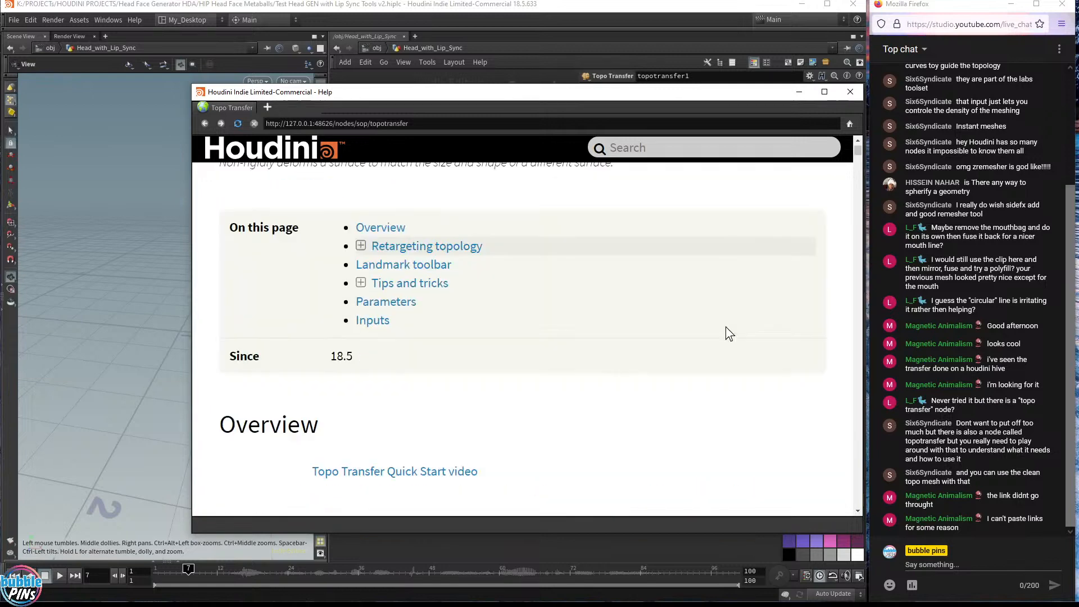
scroll(726, 326, "down", 8)
scroll(726, 326, "up", 3)
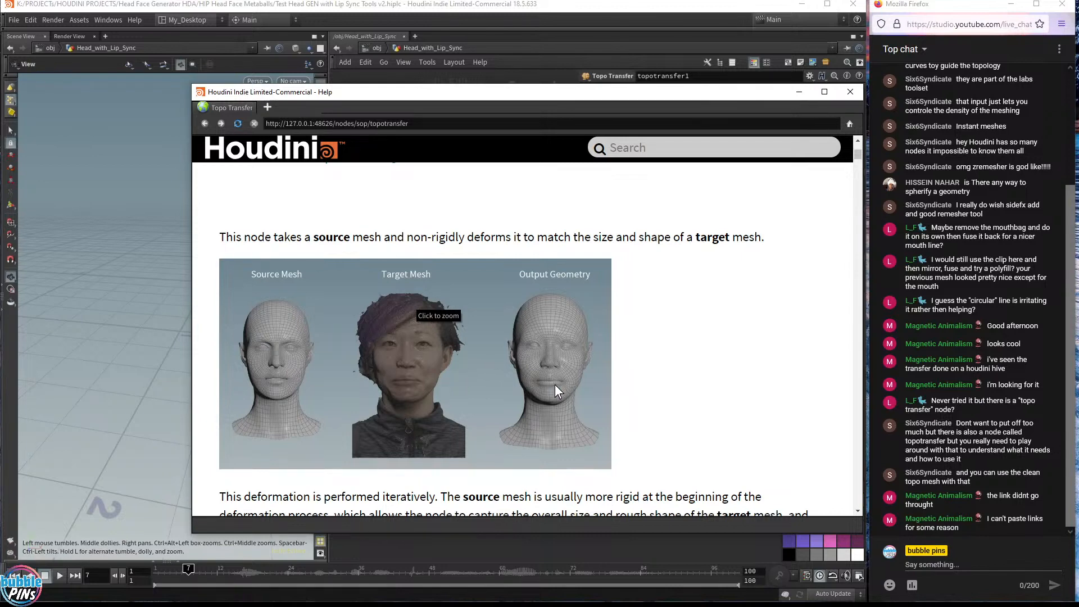
scroll(552, 366, "down", 4)
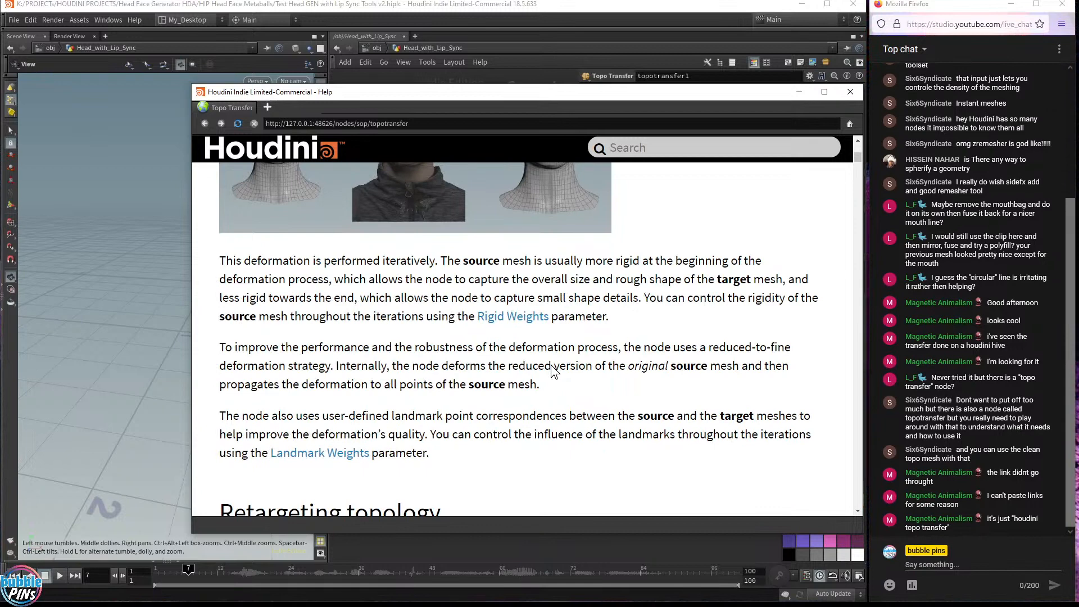
scroll(550, 366, "down", 9)
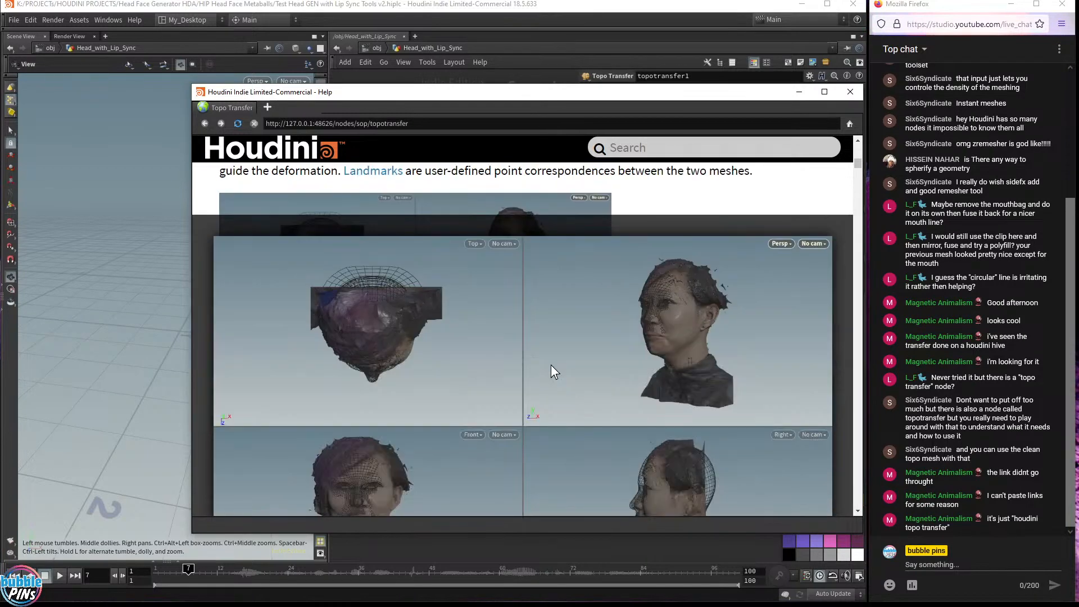
scroll(551, 371, "down", 4)
scroll(551, 371, "down", 3)
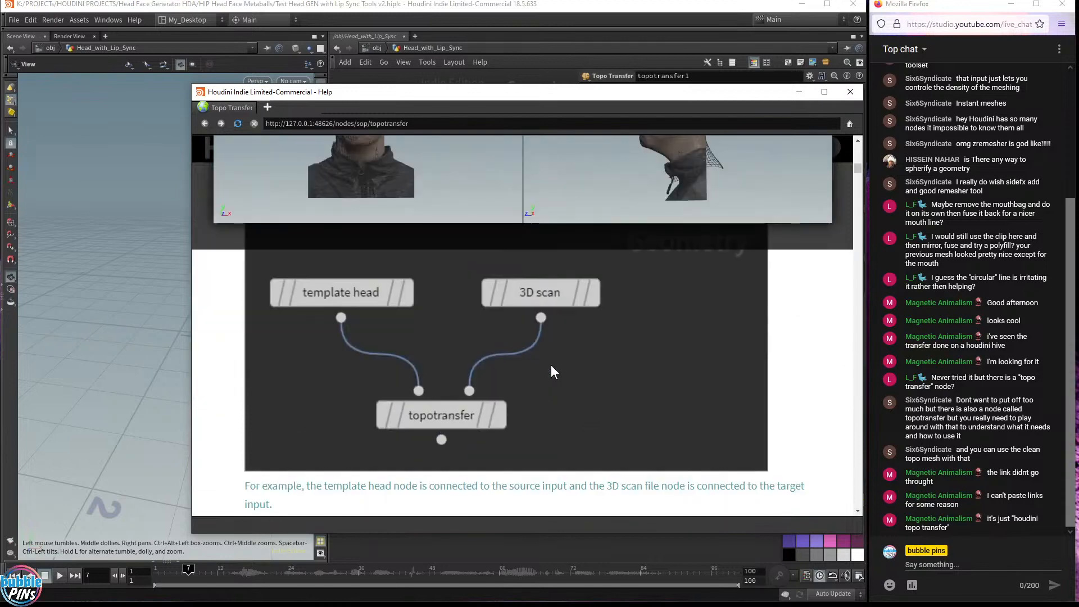
scroll(552, 366, "down", 4)
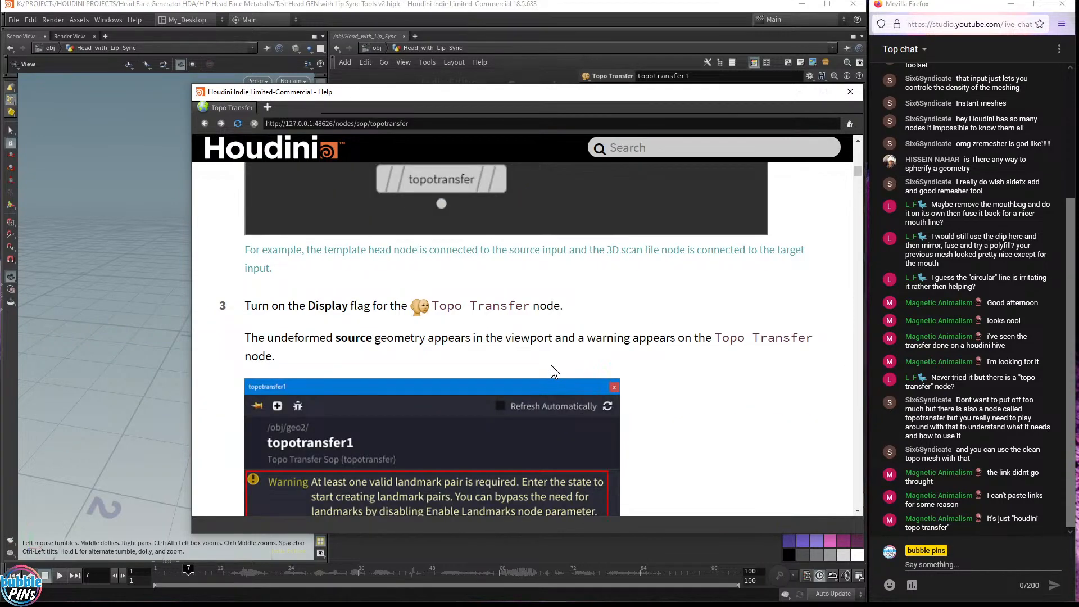
scroll(551, 366, "down", 3)
scroll(566, 382, "down", 3)
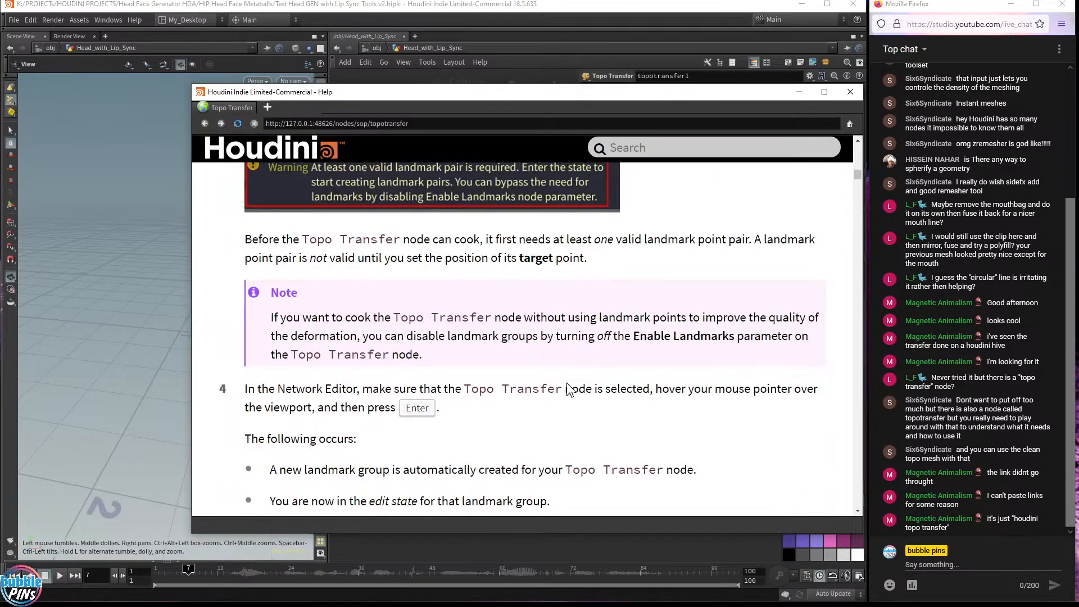
scroll(566, 384, "down", 4)
scroll(567, 383, "down", 18)
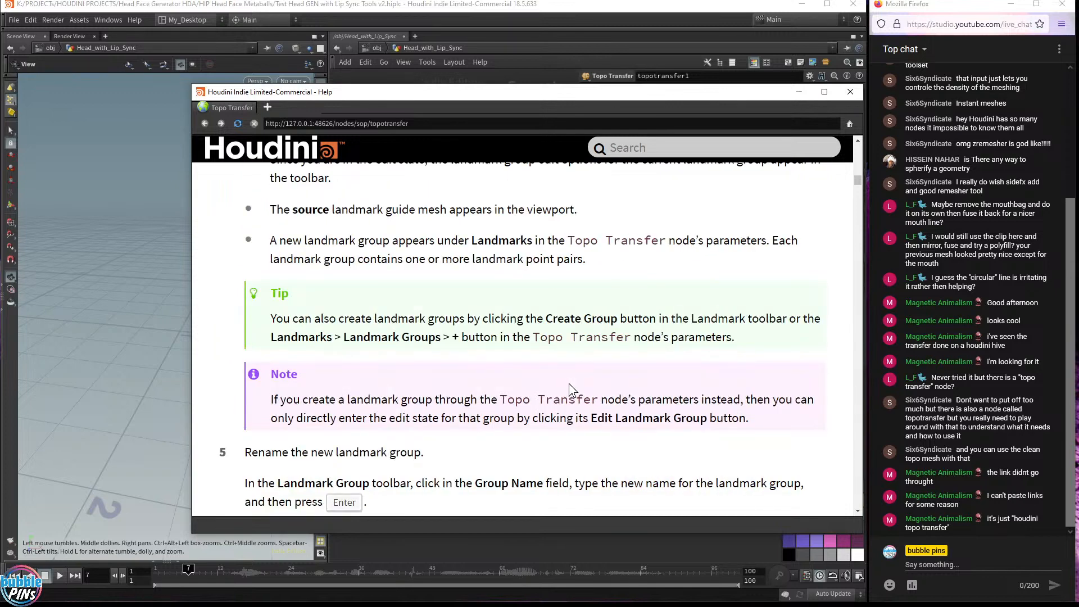
scroll(571, 384, "down", 10)
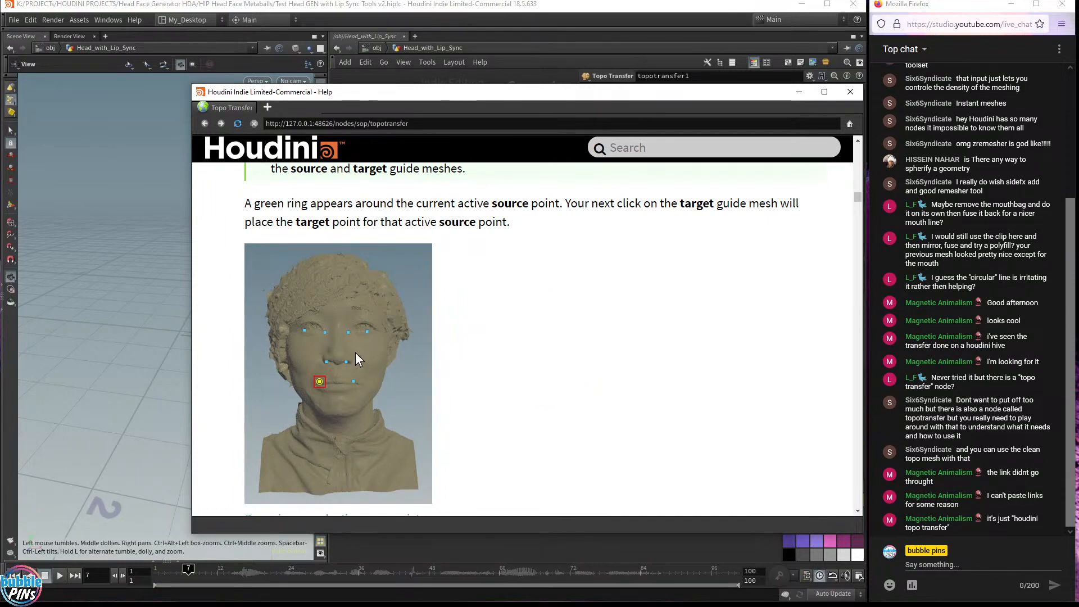
scroll(490, 441, "down", 20)
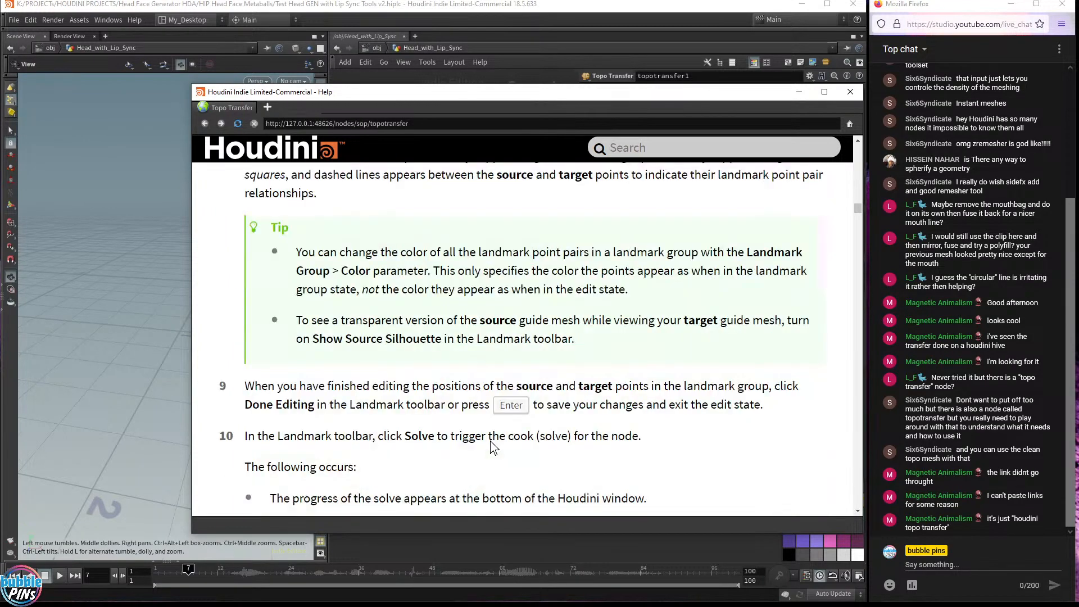
scroll(490, 441, "down", 3)
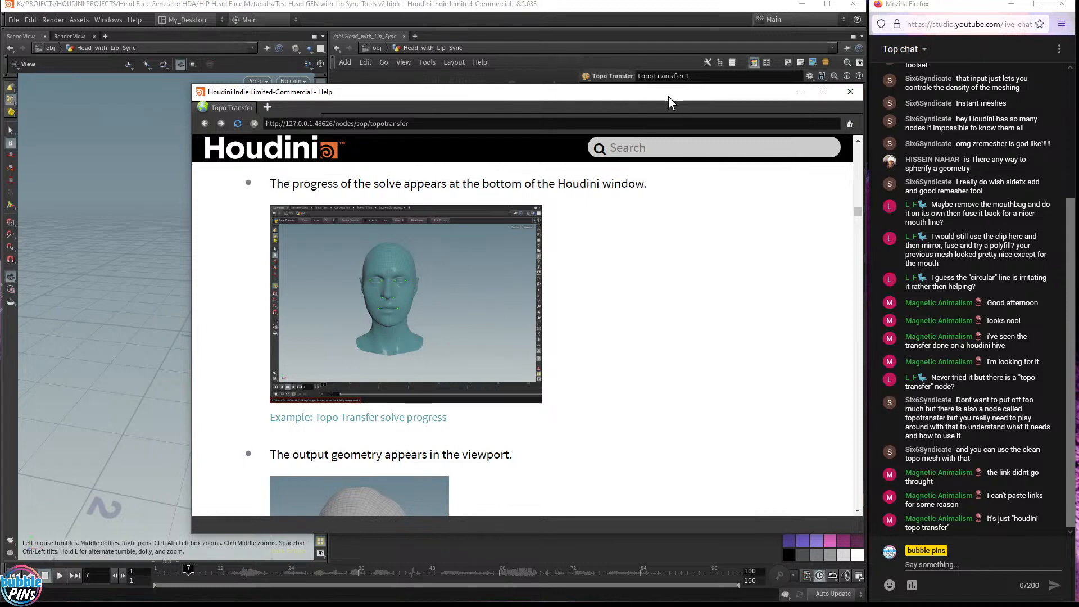
left_click(856, 93)
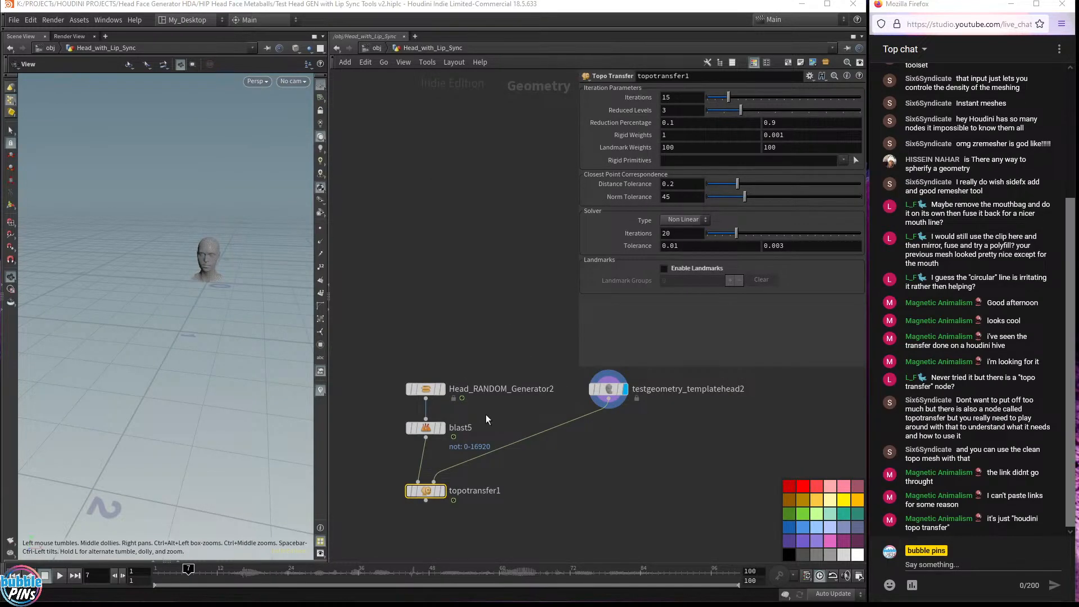
Display the Topo Transfer node, turn Enable Landmarks back on and add one landmark group
left_click(444, 492)
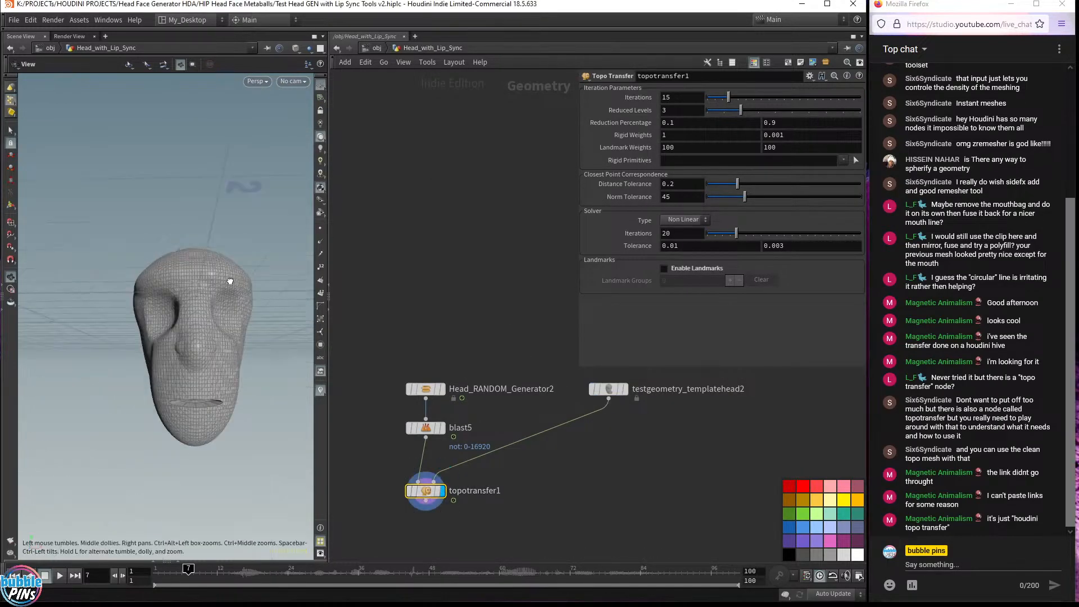
left_click(664, 269)
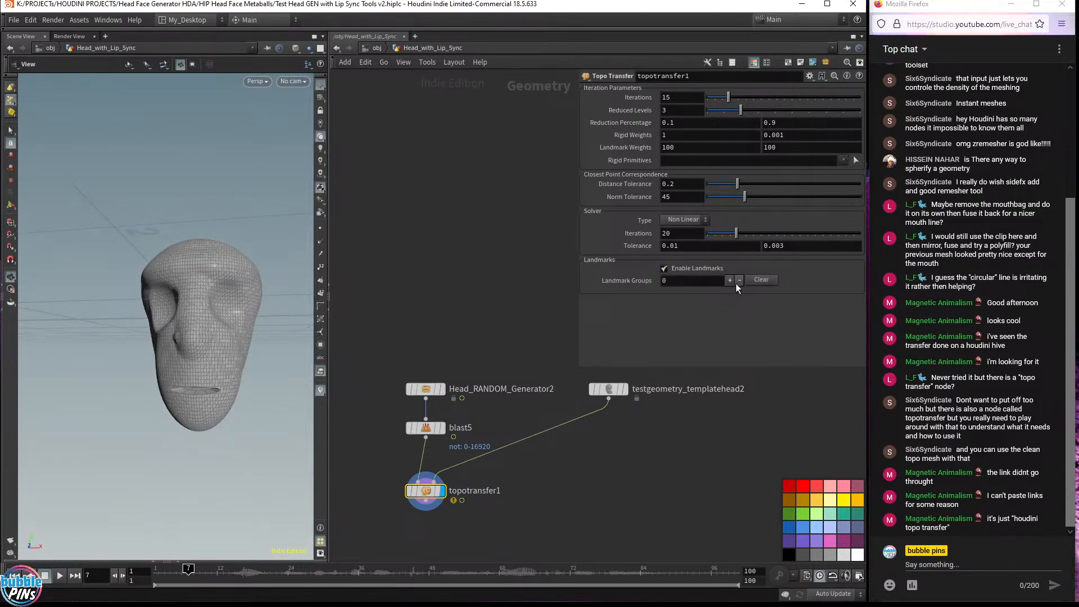
left_click(726, 280)
scroll(725, 317, "down", 3)
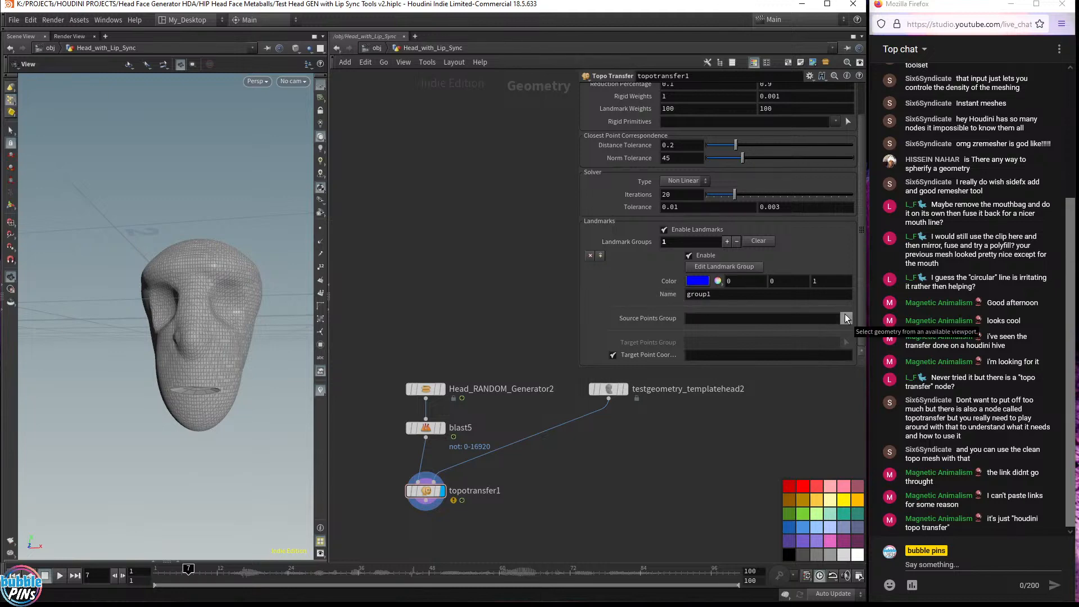
left_click(845, 316)
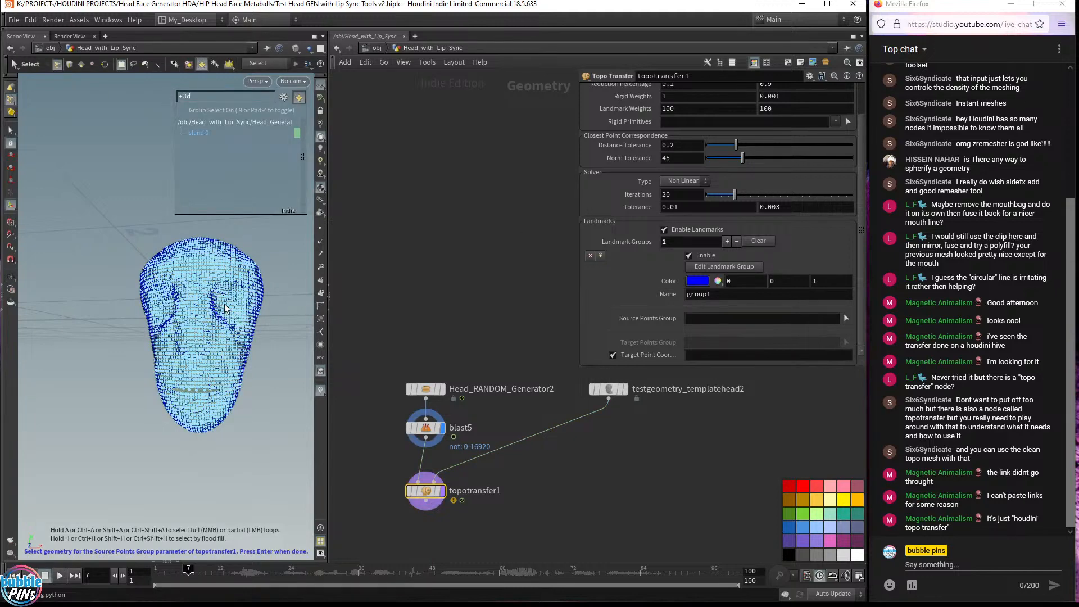
key("Return")
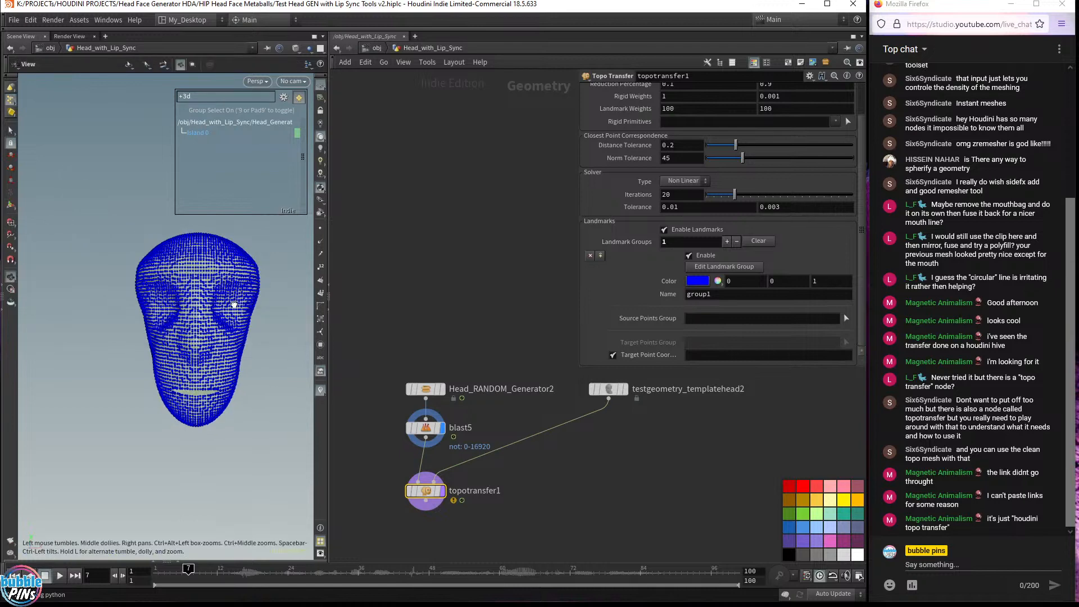
key("Escape")
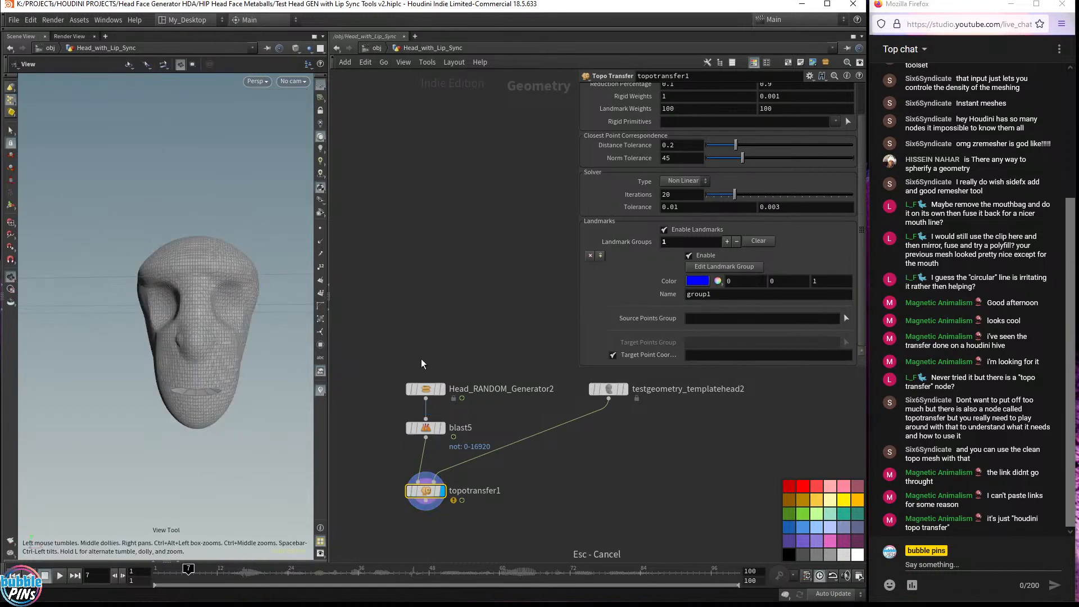
Display the Head_RANDOM_Generator2 node and orbit around the generated head
left_click(442, 389)
left_click(420, 390)
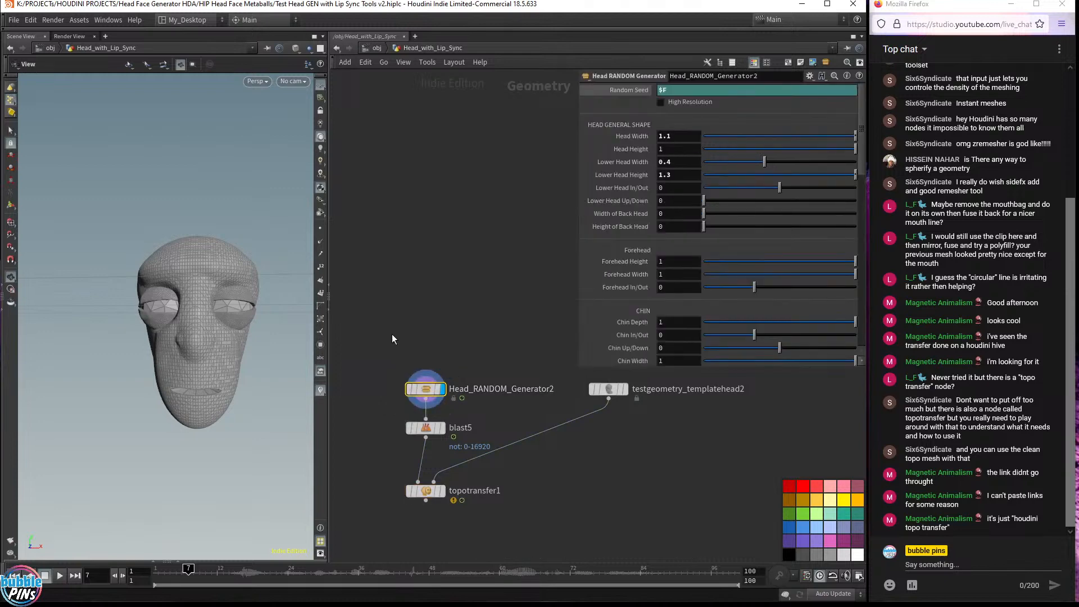
left_click_drag(219, 351, 176, 352)
middle_click_drag(230, 338, 179, 272)
left_click_drag(180, 272, 193, 233)
Display the Topo Transfer node and pick landmark points on the generated head for the Source Points Group
left_click(425, 490)
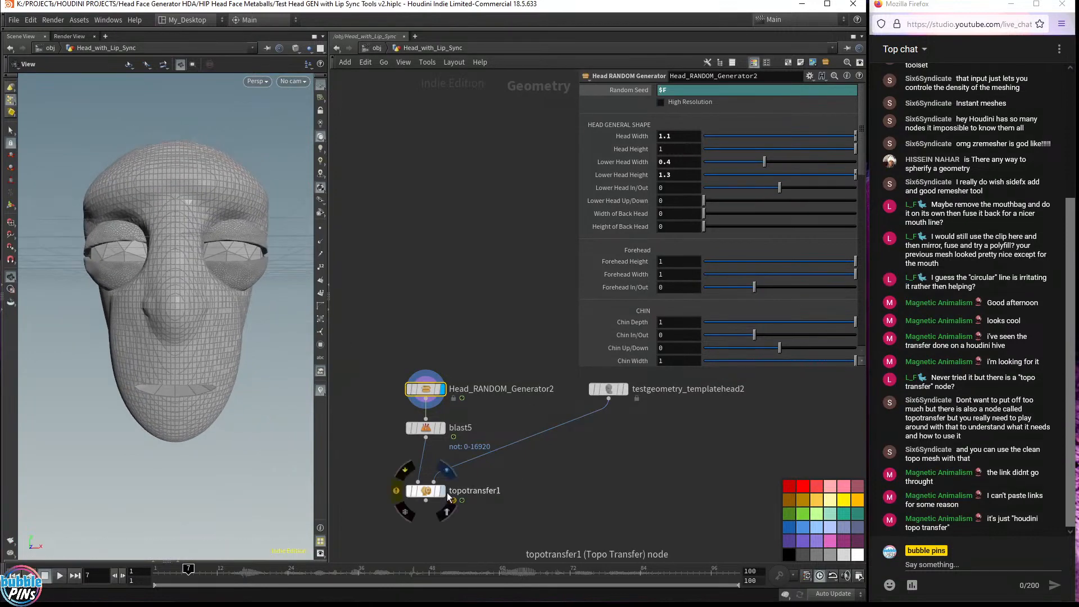
left_click(441, 491)
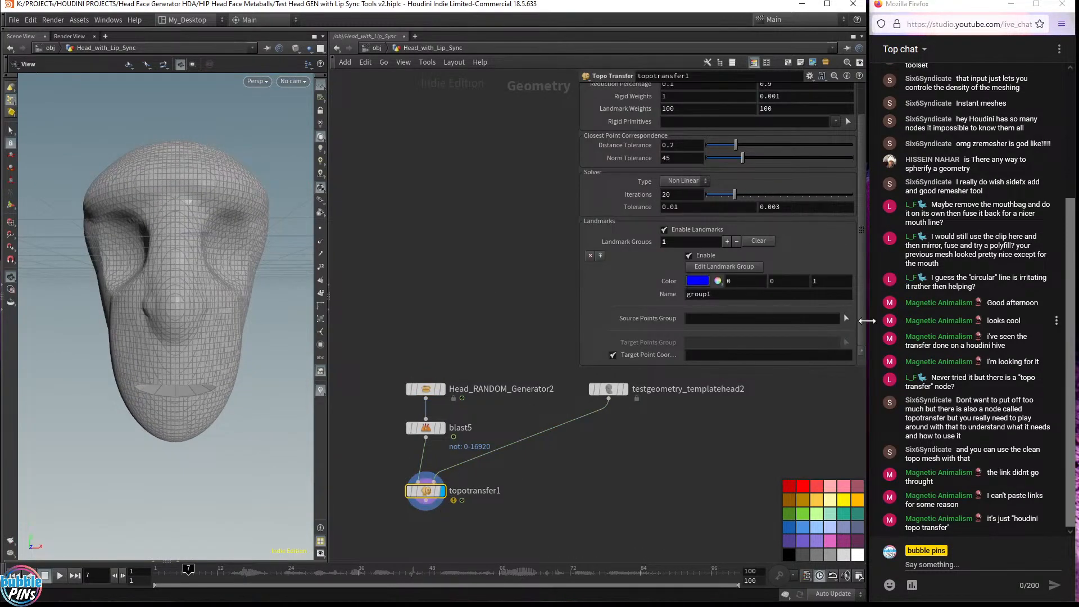
left_click(846, 318)
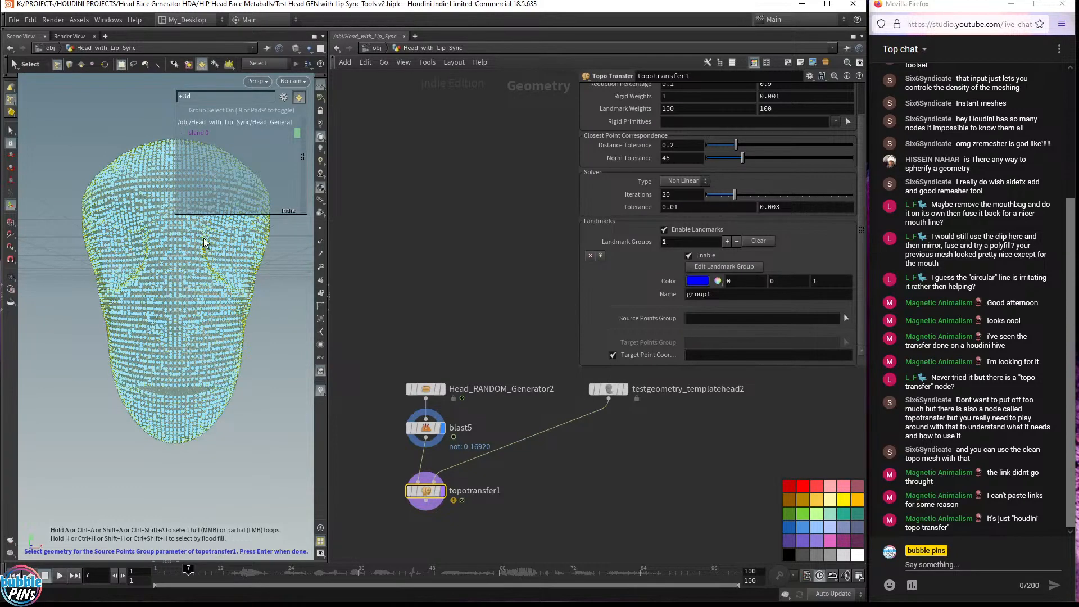
key("n")
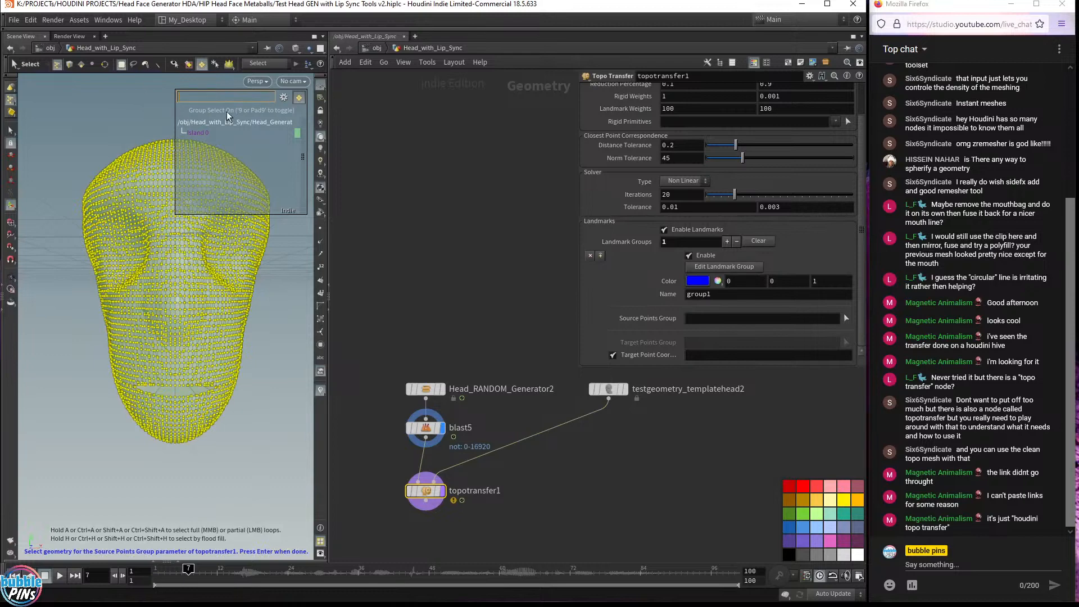
key("Return")
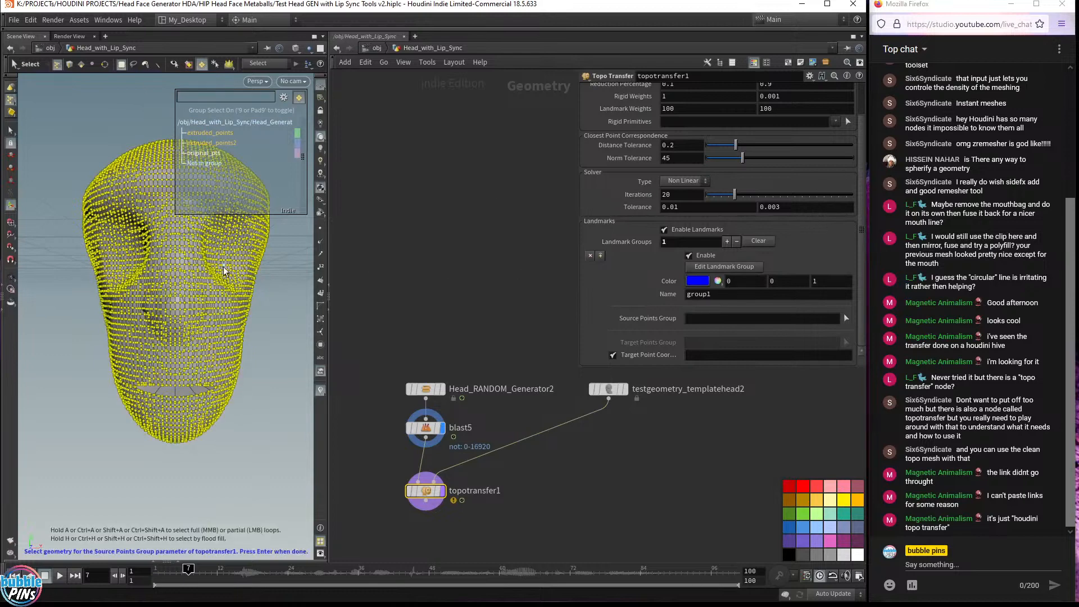
left_click(282, 272)
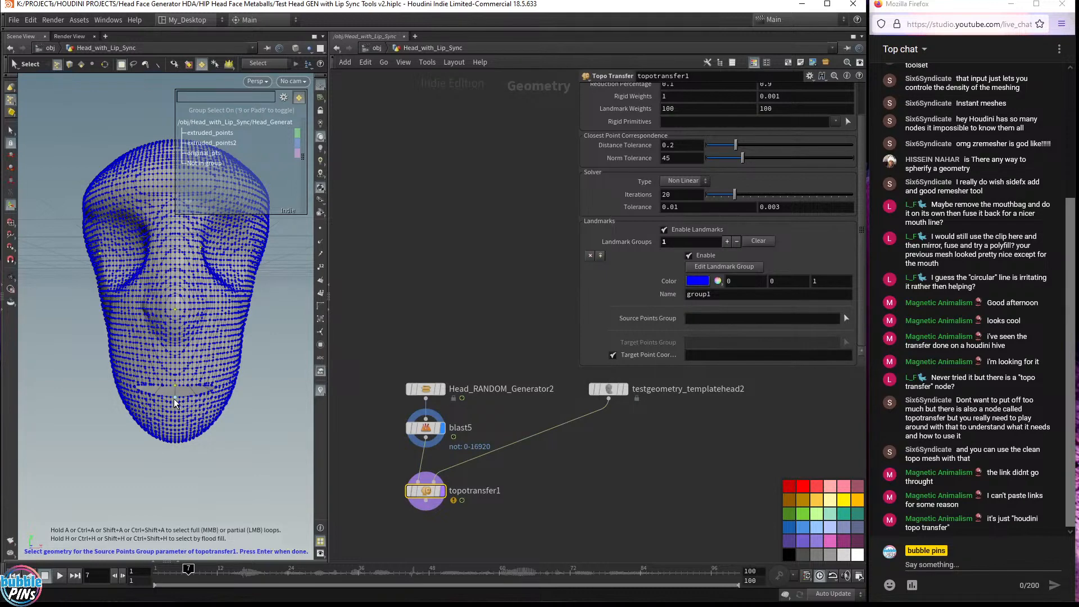
key("Return")
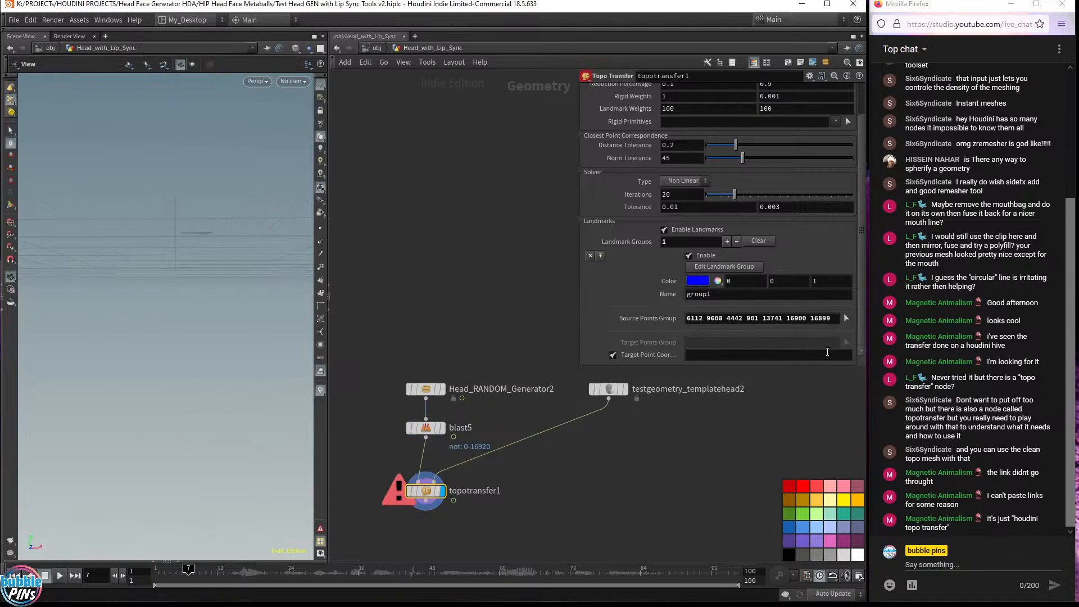
Turn off Target Point Coord and start selecting target points on the template head, framing its face
left_click(769, 354)
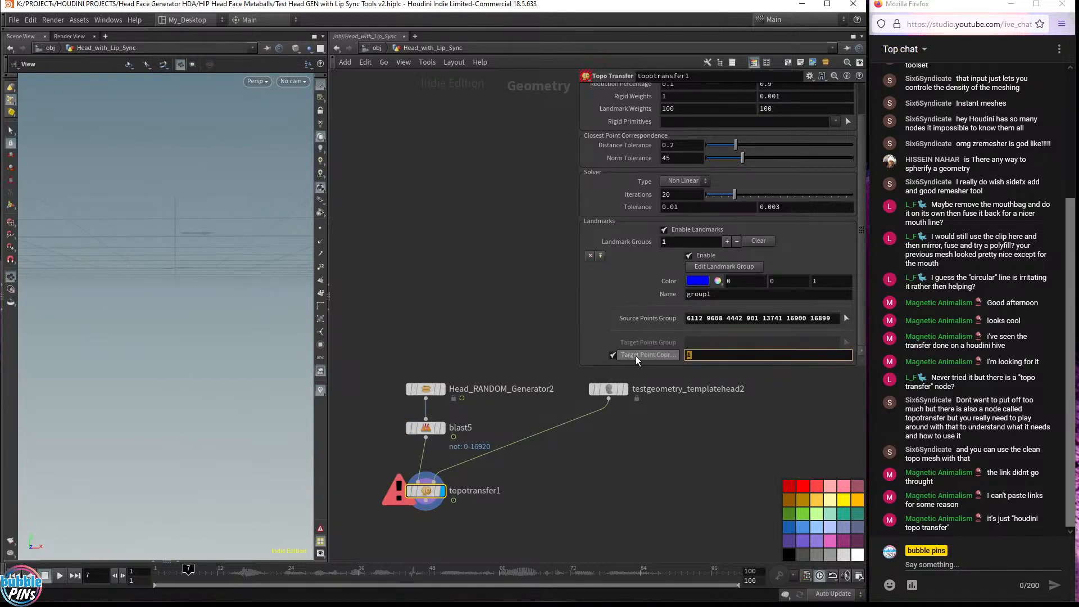
left_click(612, 355)
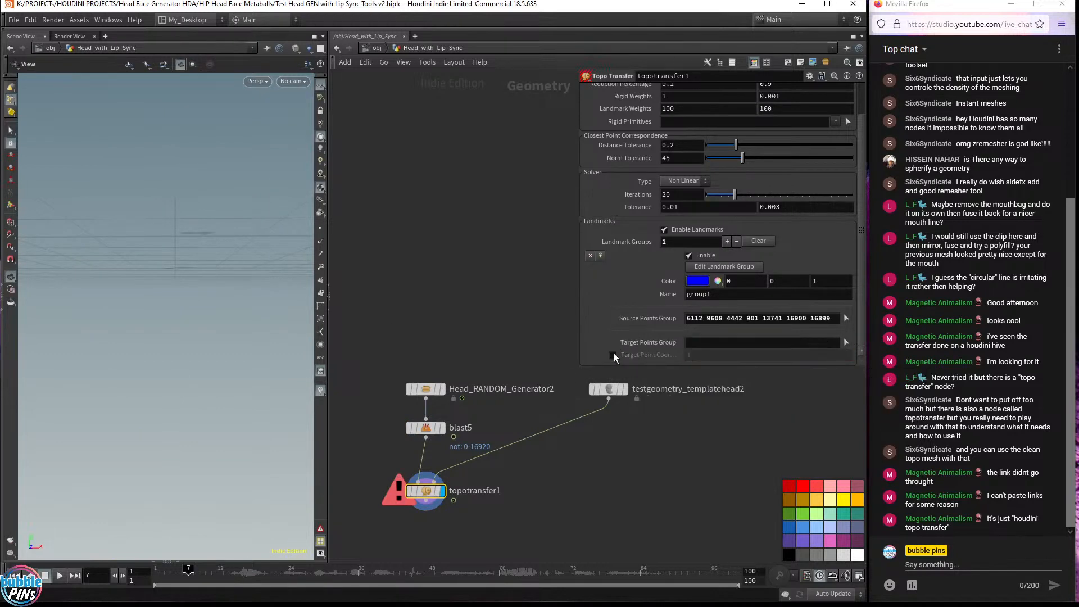
left_click(846, 343)
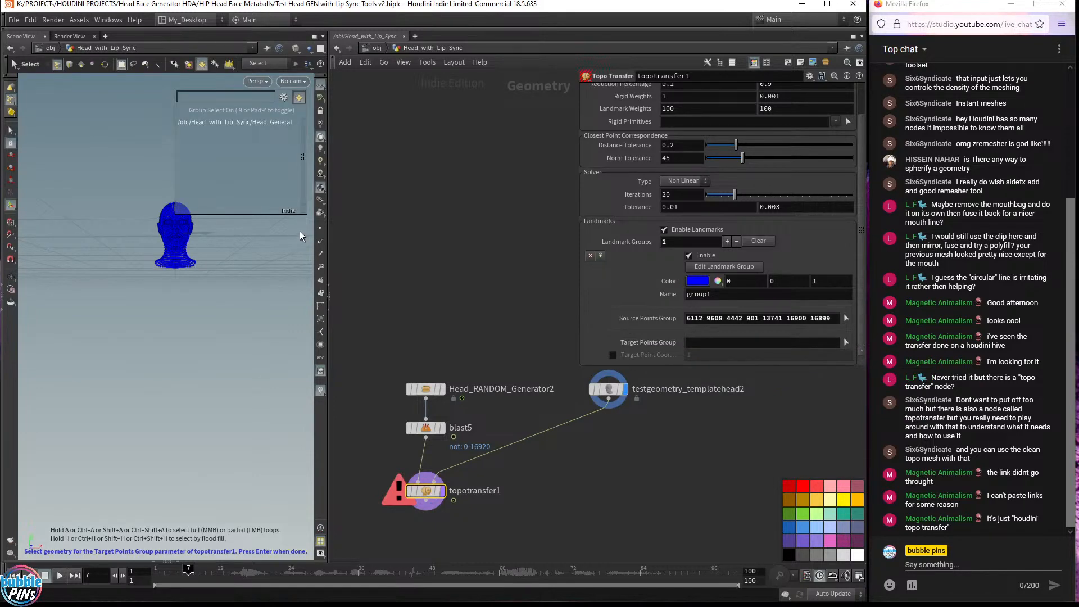
key("Escape")
left_click_drag(244, 238, 320, 241)
mouse_move(236, 263)
right_mouse_down()
mouse_move(258, 289)
mouse_move(240, 275)
right_mouse_up()
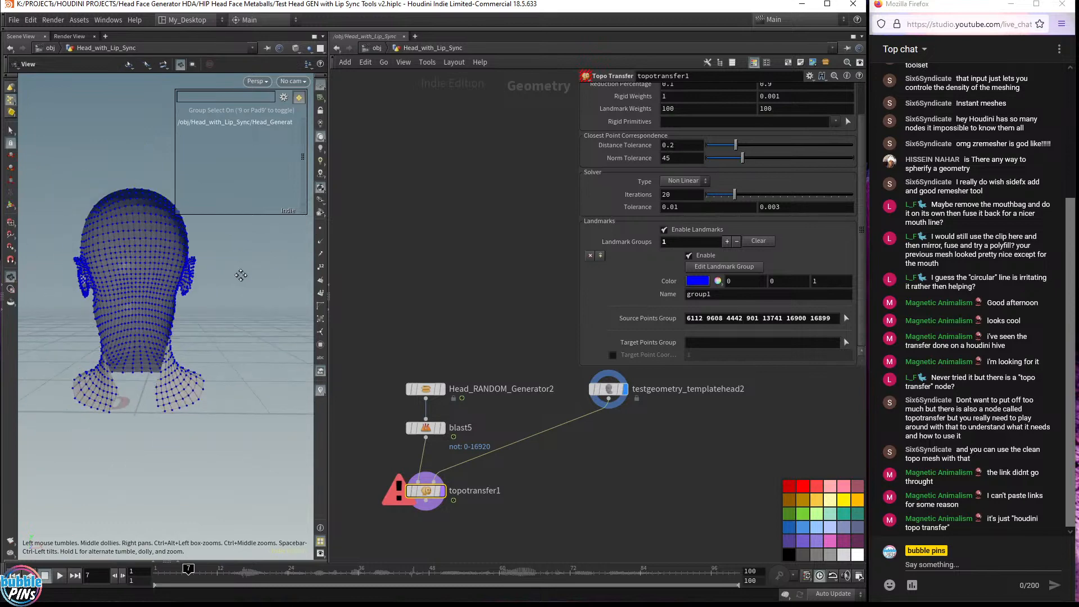
middle_click_drag(245, 266, 222, 270)
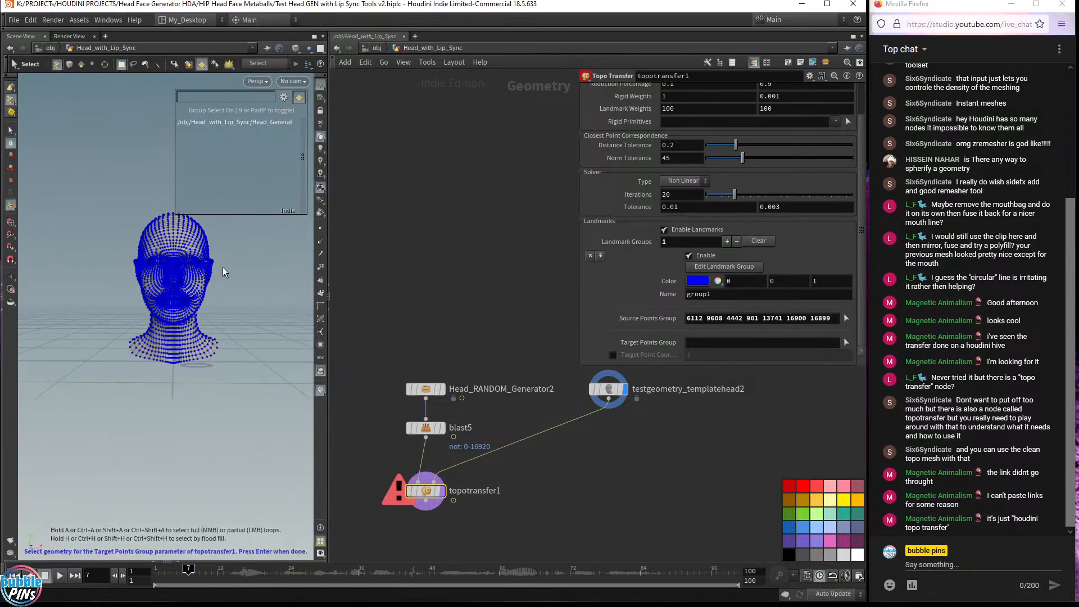
In the viewport display options, set Homing Auto Adjusts to Neither Clip Plane and the near clip plane to 0.114489
key("d")
left_click_drag(294, 149, 558, 174)
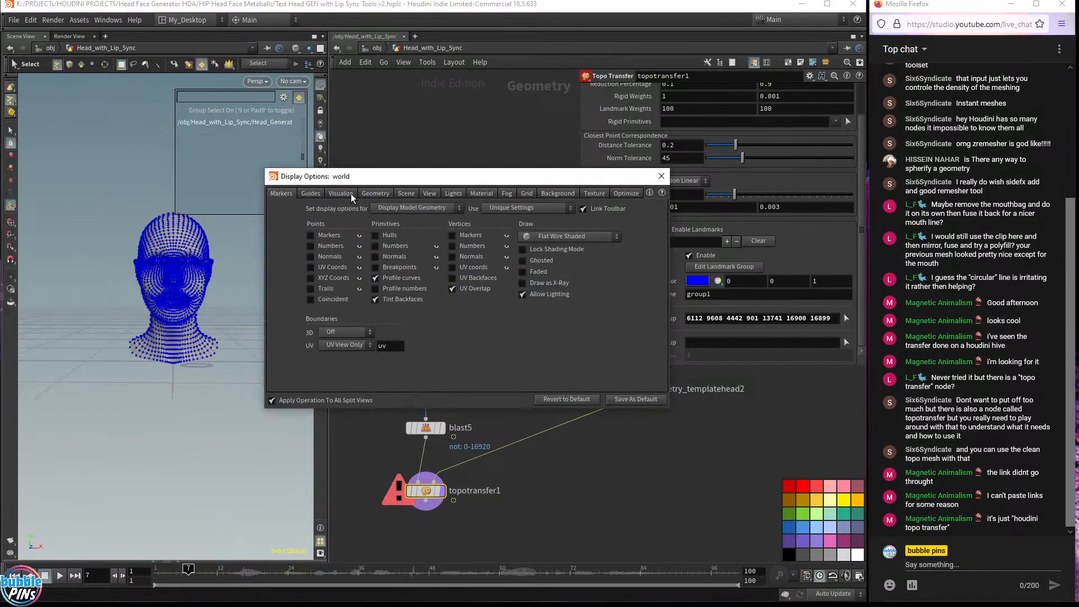
left_click(432, 194)
left_click(591, 231)
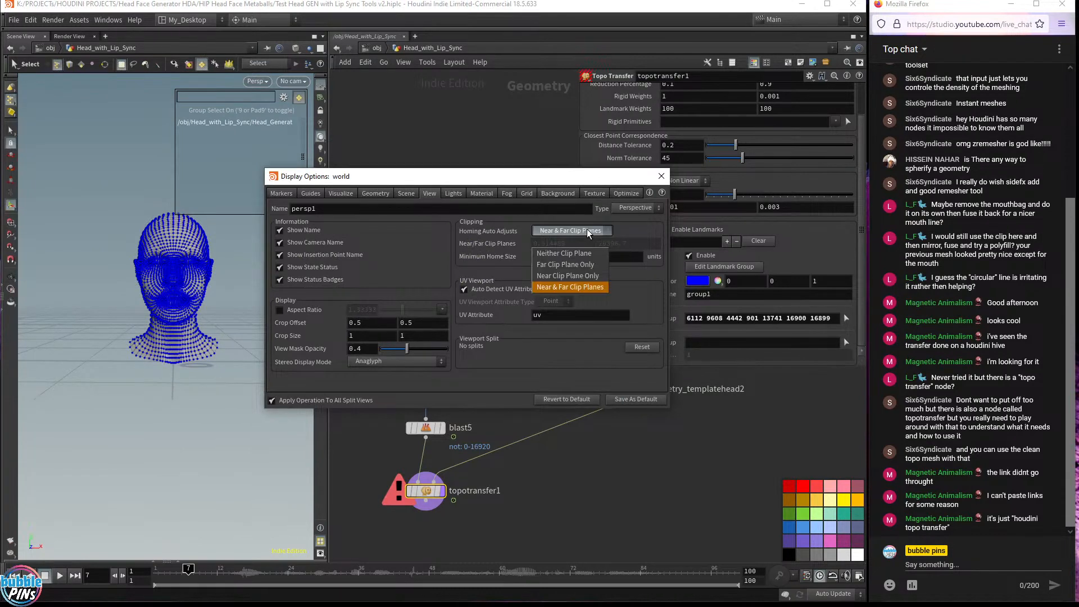
left_click(563, 253)
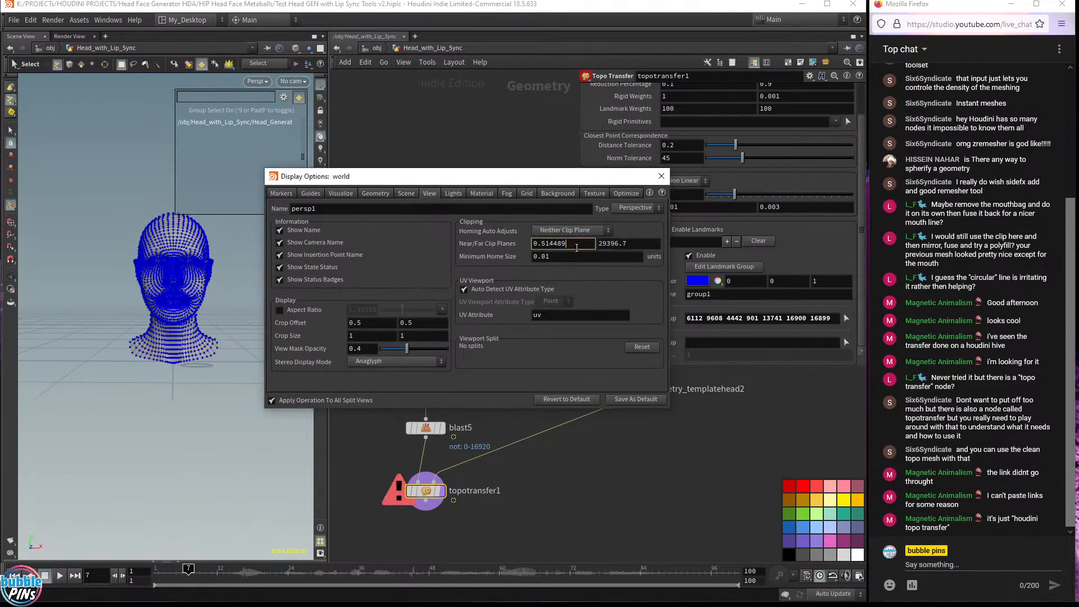
scroll(576, 247, "down", 4)
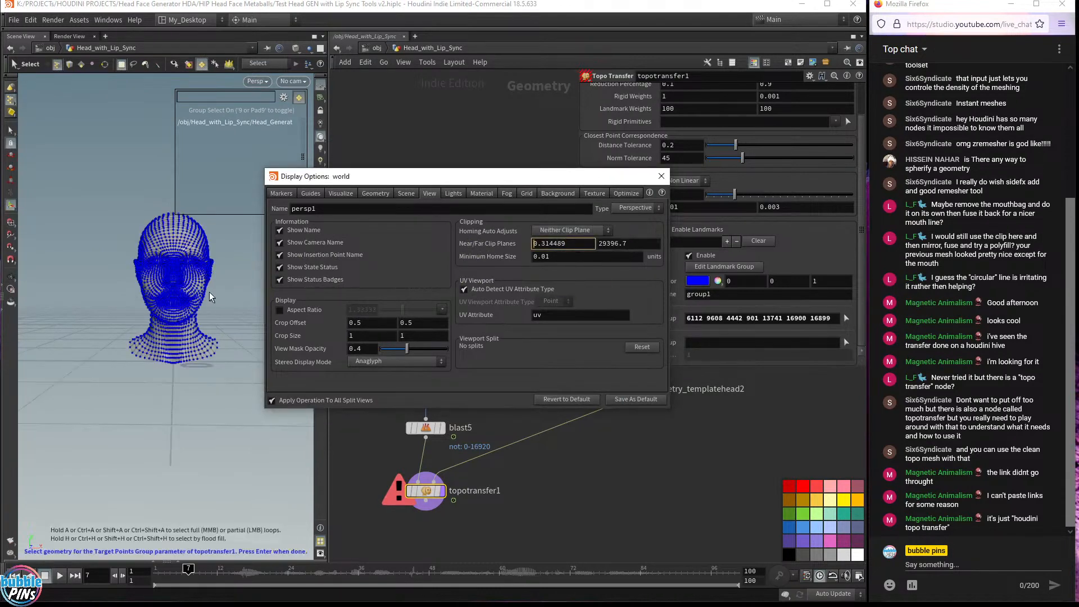
left_click_drag(168, 278, 194, 280)
scroll(250, 275, "up", 8)
scroll(250, 276, "down", 5)
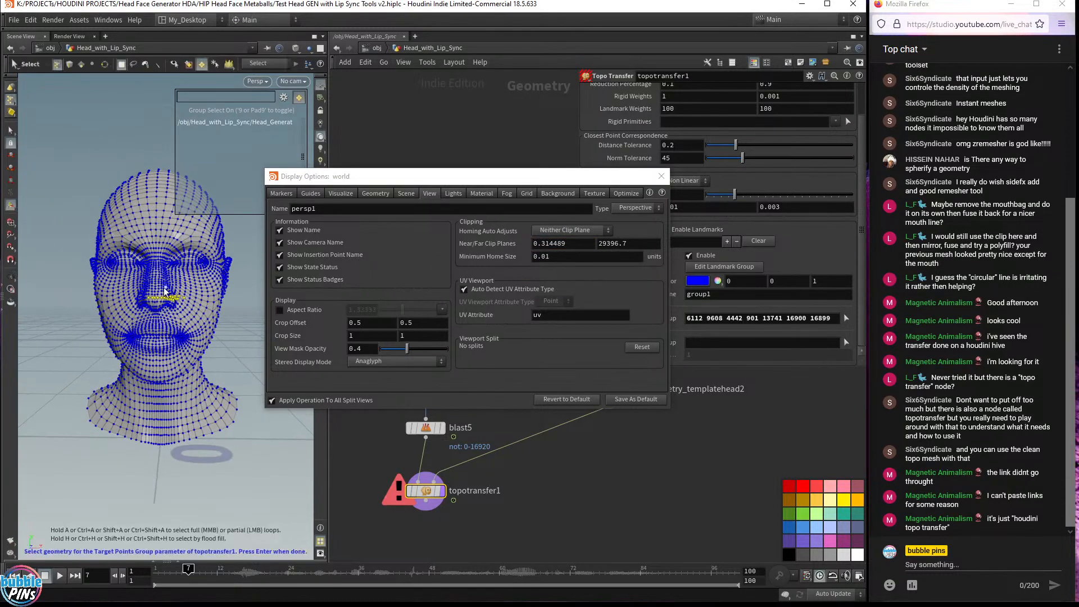
left_click_drag(184, 287, 236, 281)
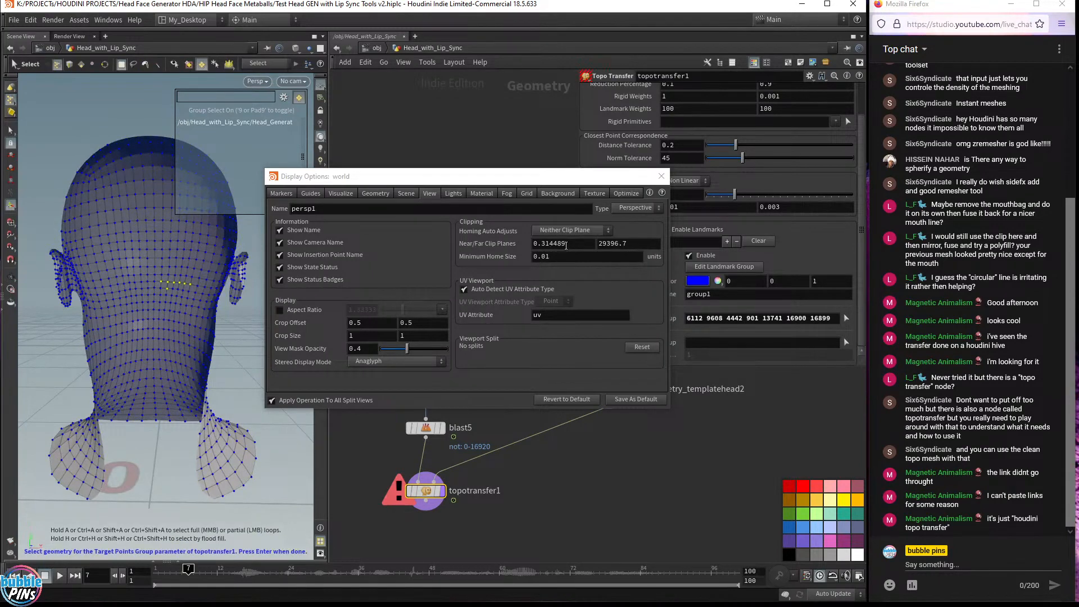
scroll(575, 246, "up", 2)
scroll(574, 246, "down", 4)
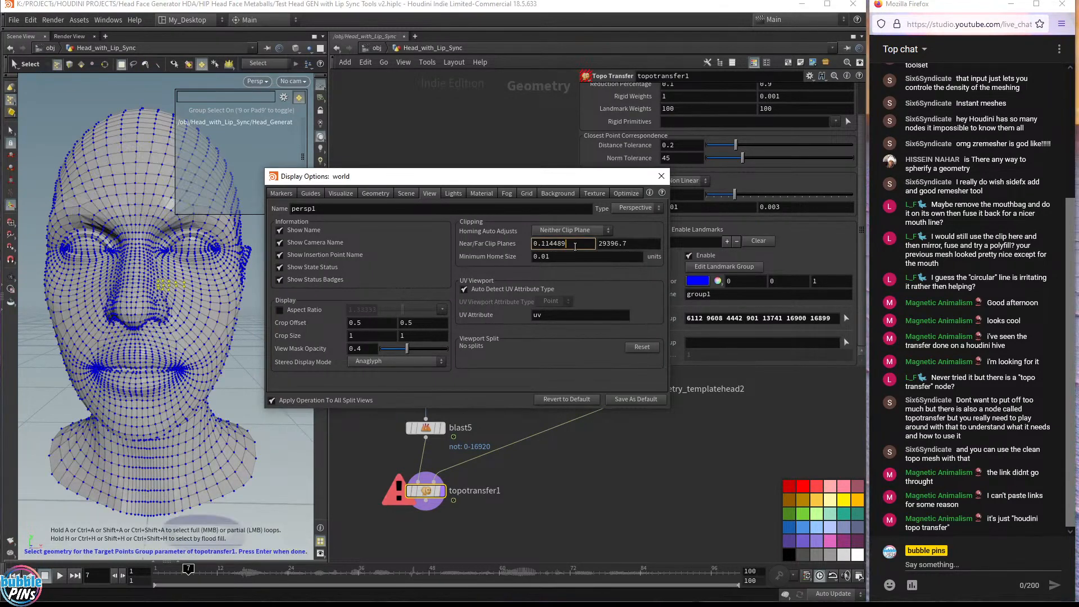
left_click(661, 175)
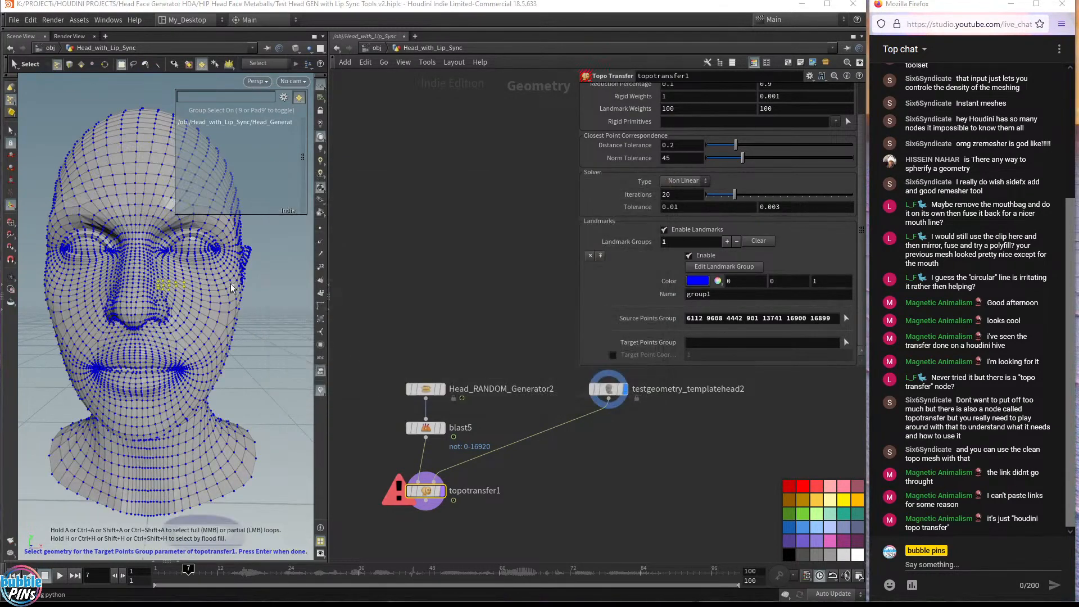
Pick the corresponding point on the template head and accept it as the Target Points Group
left_click(162, 250)
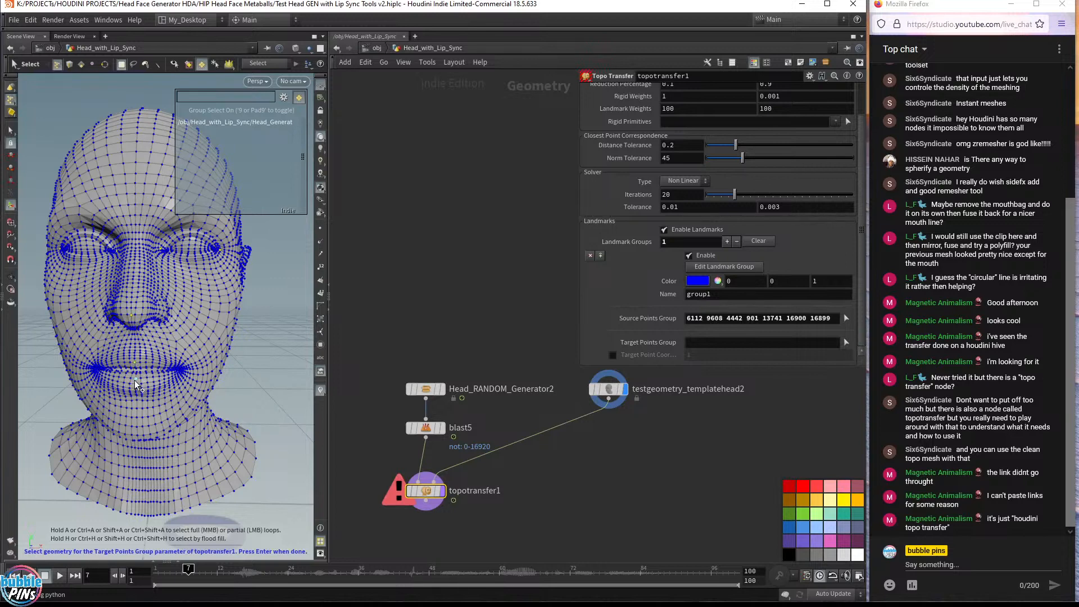
key("Return")
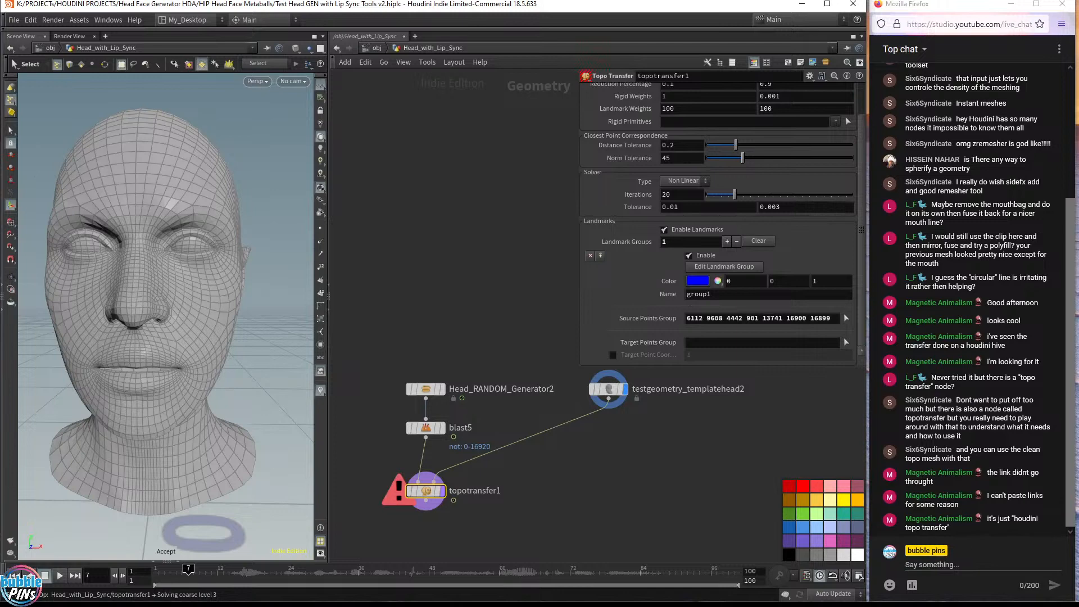
Dismiss the fatal error dialog and clear and close the console window
left_click_drag(1013, 518, 960, 537)
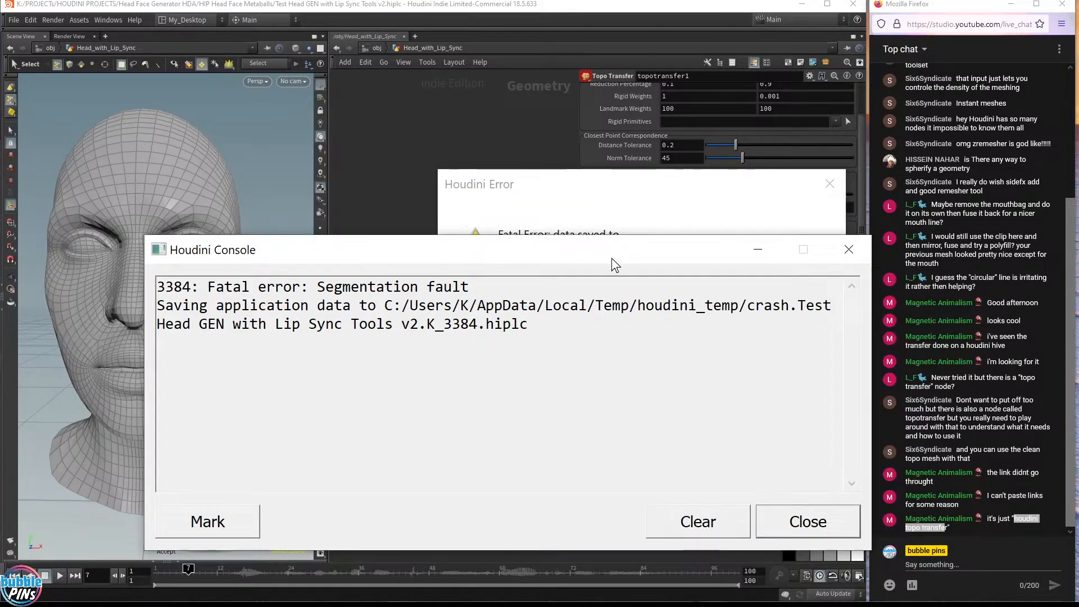
left_click(706, 517)
left_click(769, 528)
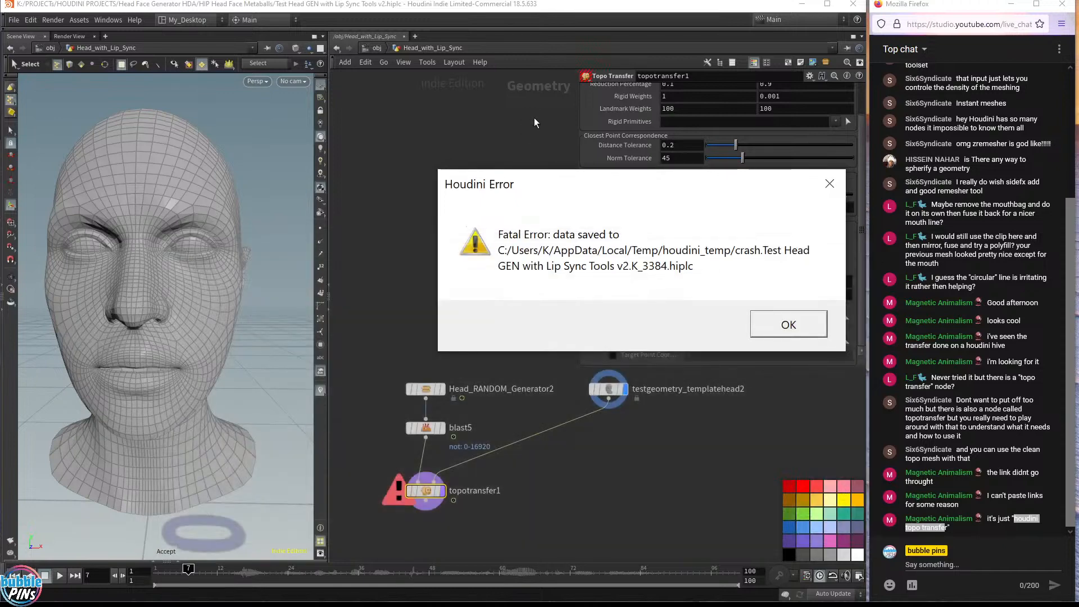
left_click(763, 316)
left_click(699, 520)
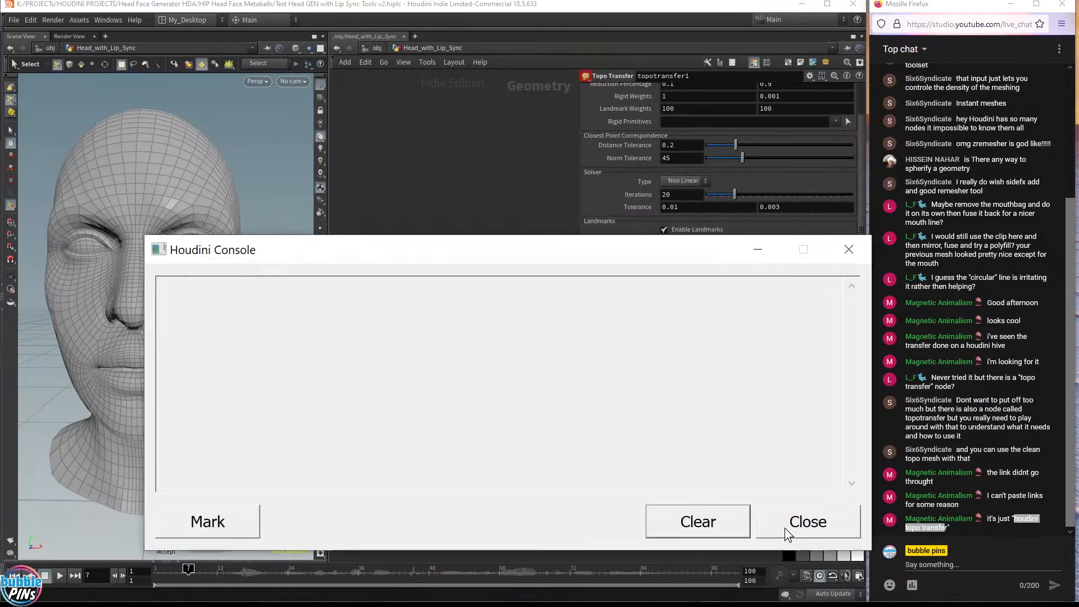
left_click(792, 520)
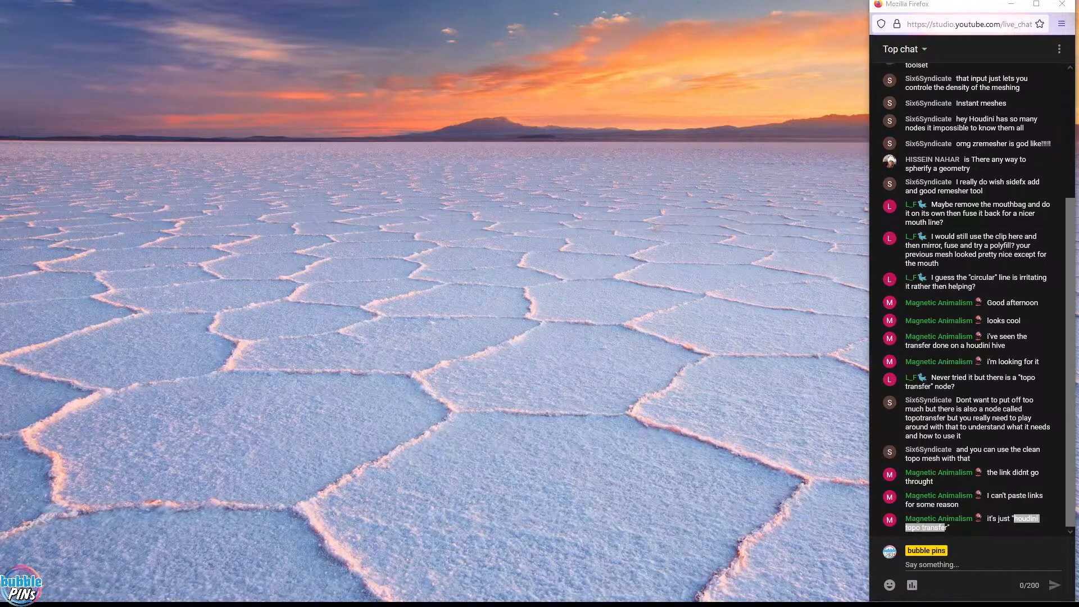
Switch to the browser and open youtube.com in a new tab
key("alt+Tab")
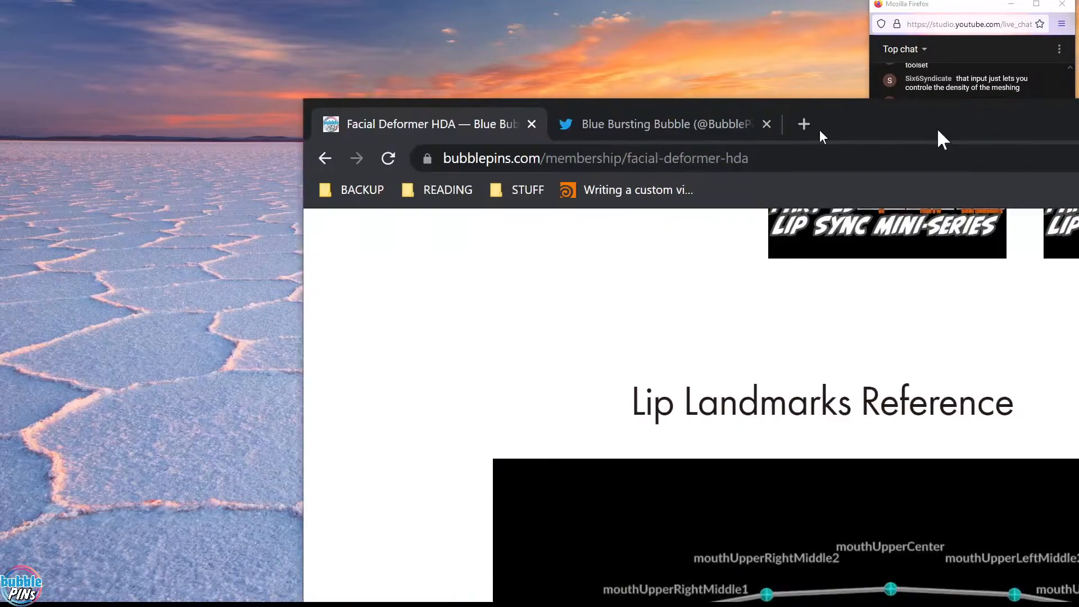
left_click(409, 156)
type("youtube.com")
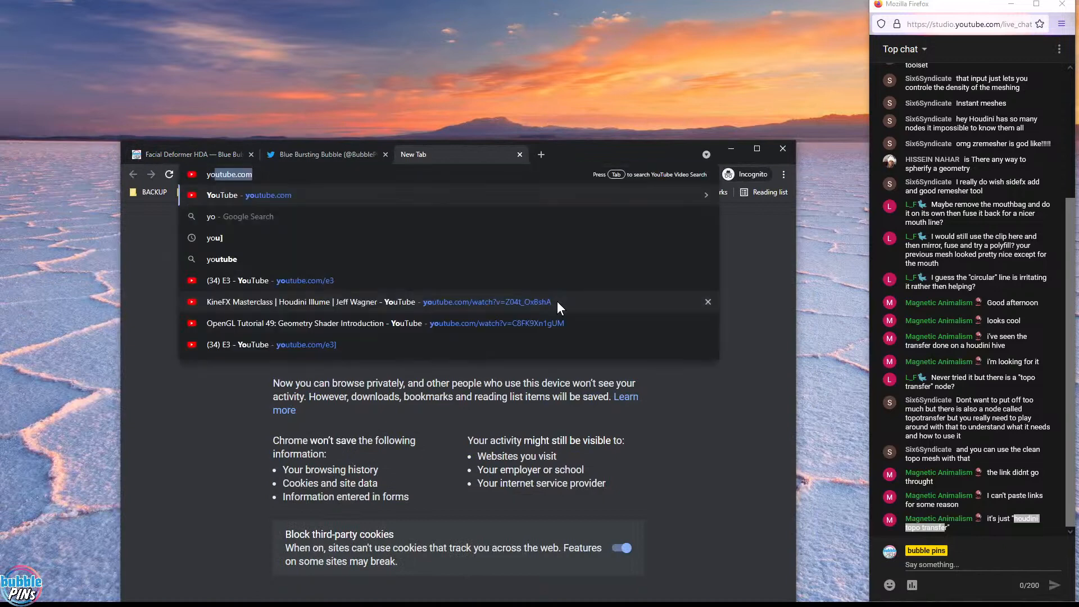
key("Return")
Move the browser aside, enlarge the Houdini window, and open the recent file Test Head GEN with Lip Sync Tools v2.hiplc
left_click_drag(651, 149, 1078, 135)
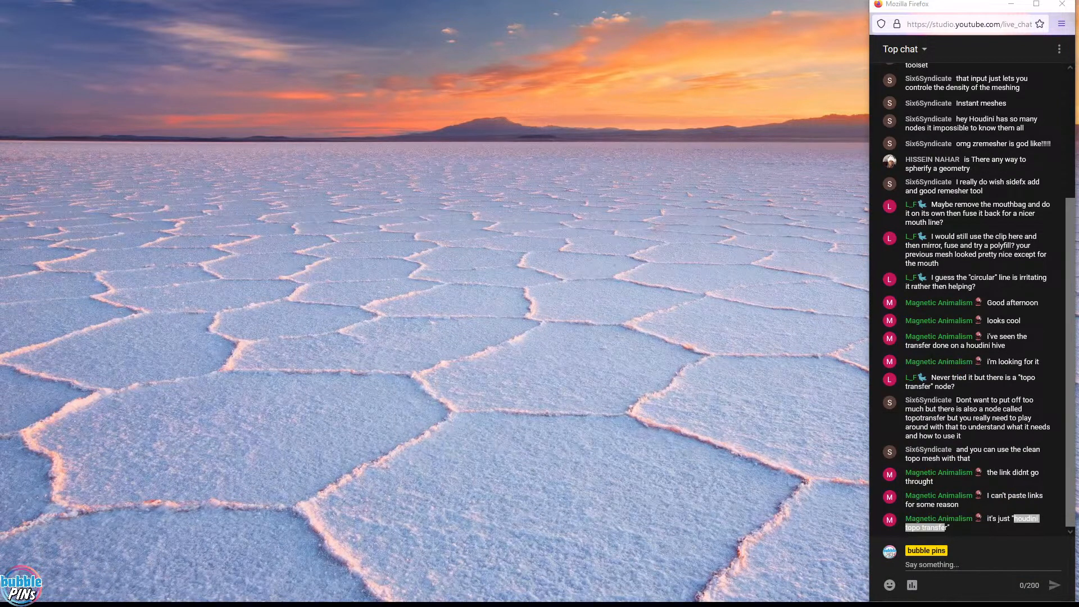
left_click_drag(1078, 326, 2, 332)
left_click(554, 169)
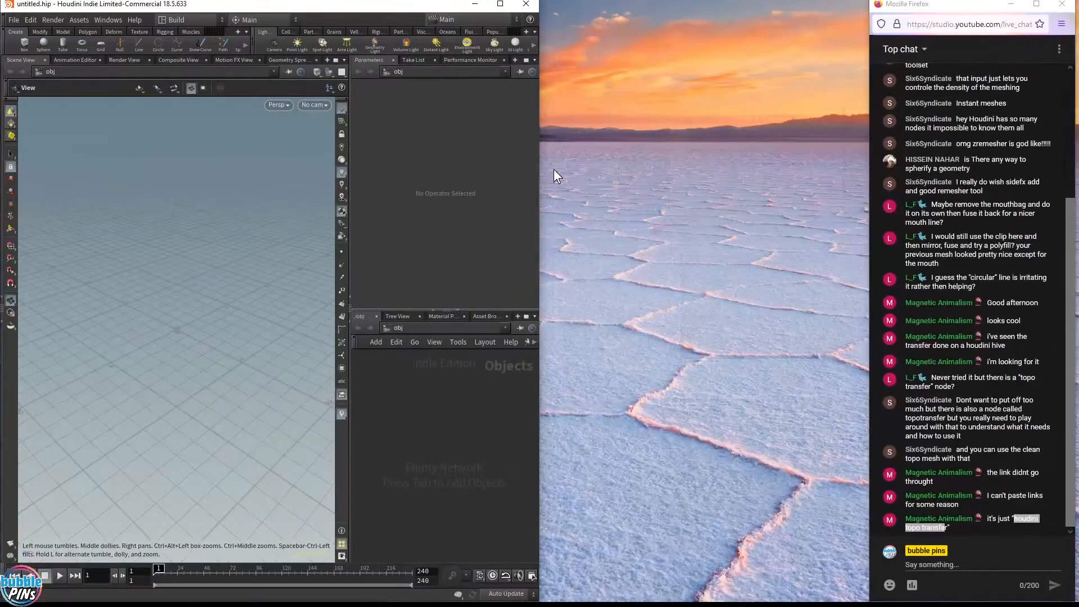
left_click_drag(537, 177, 868, 179)
left_click(14, 19)
mouse_move(112, 66)
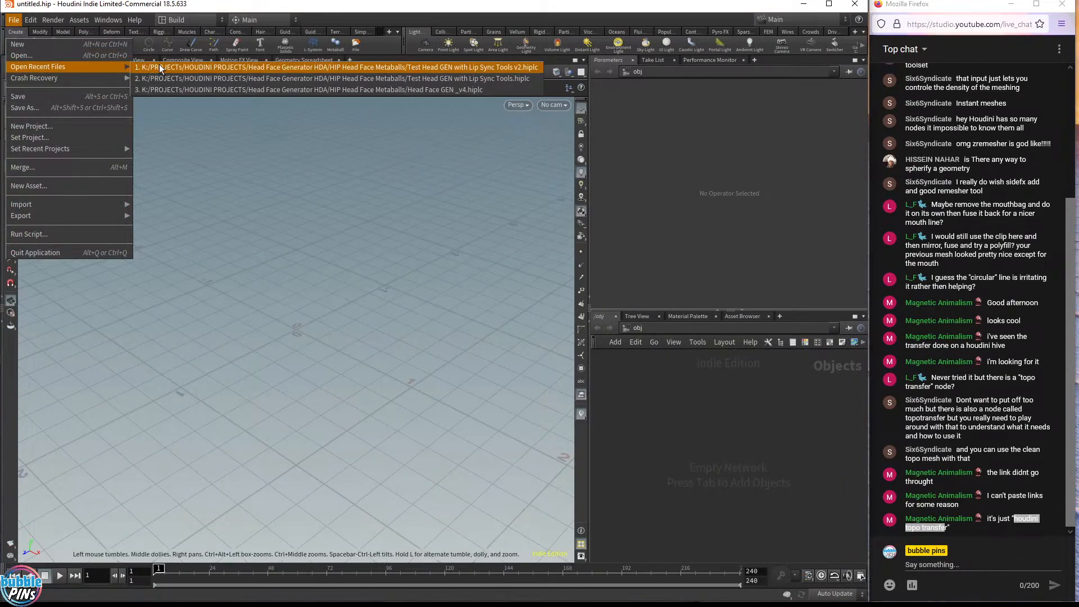
left_click(160, 68)
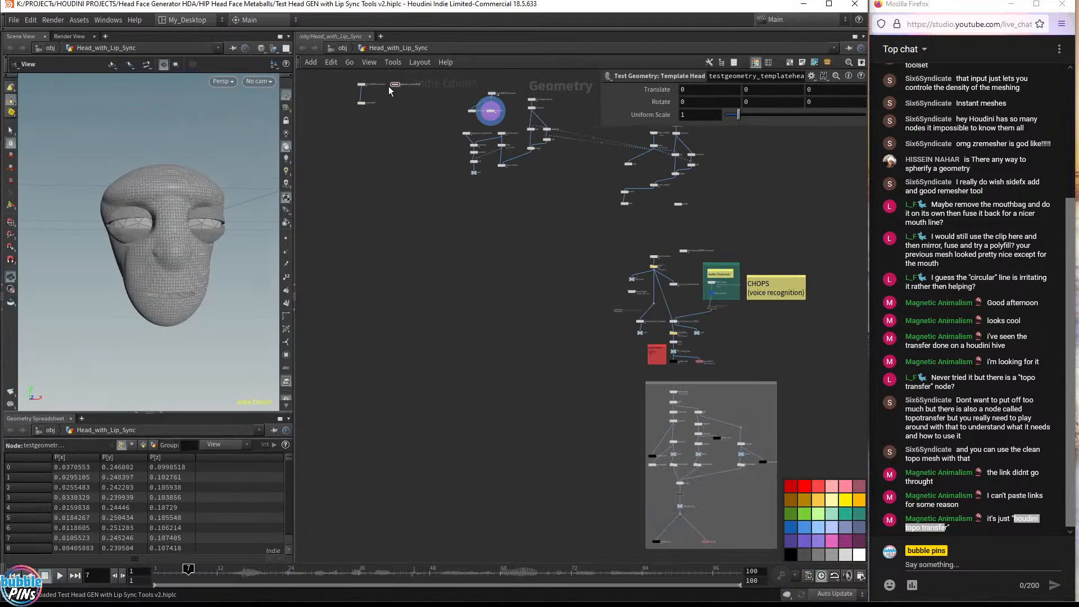
Connect the testgeometry_templatehead2 node into the second input of the topotransfer1 node
middle_click_drag(382, 110, 397, 223)
scroll(397, 218, "up", 5)
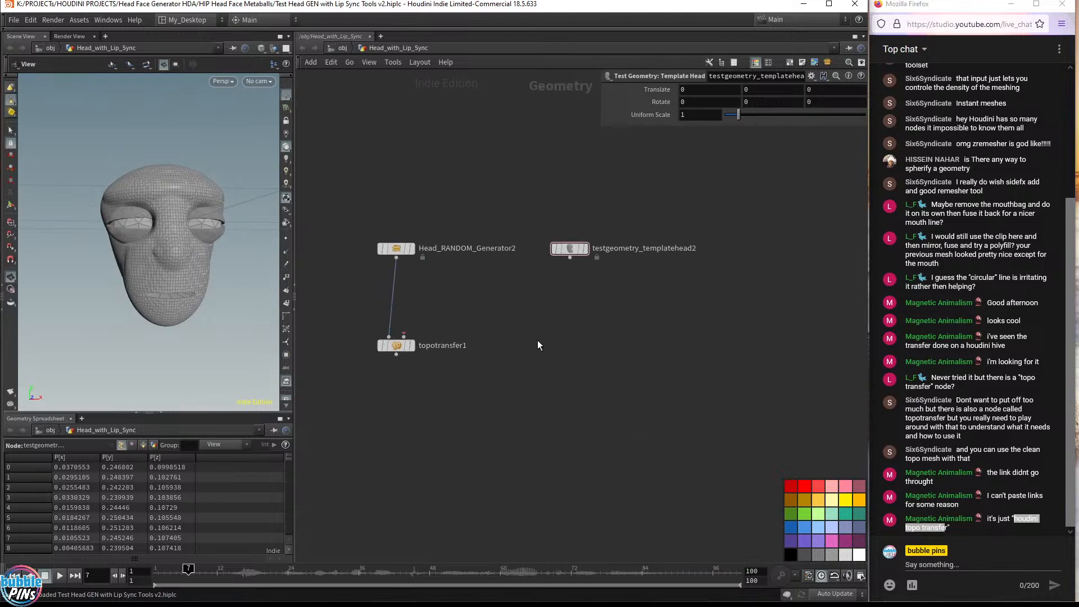
scroll(541, 341, "up", 2)
middle_click_drag(389, 316, 407, 345)
left_click(393, 389)
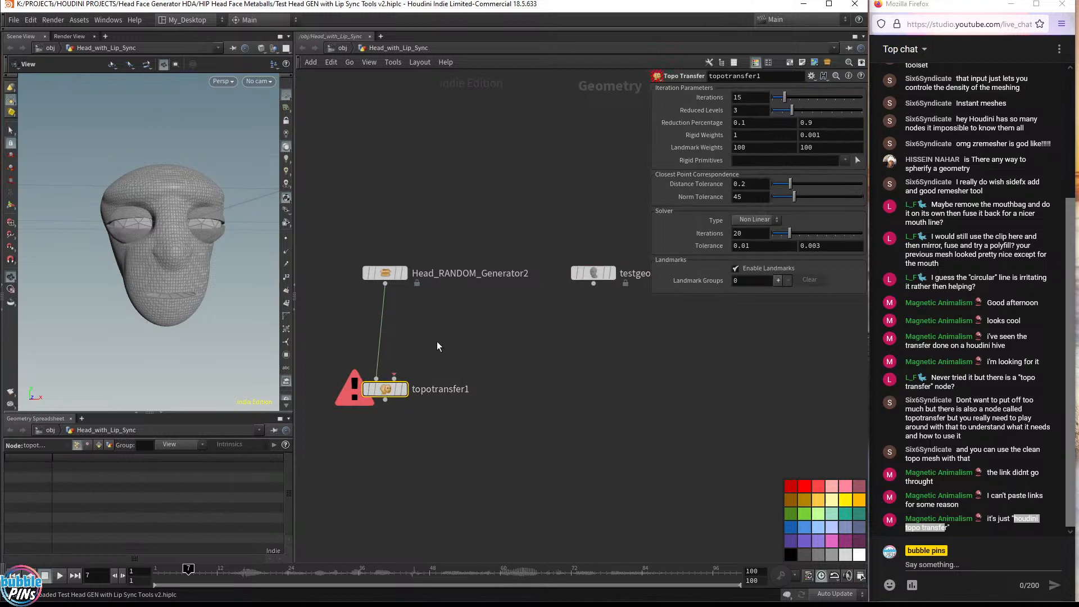
left_click(387, 273)
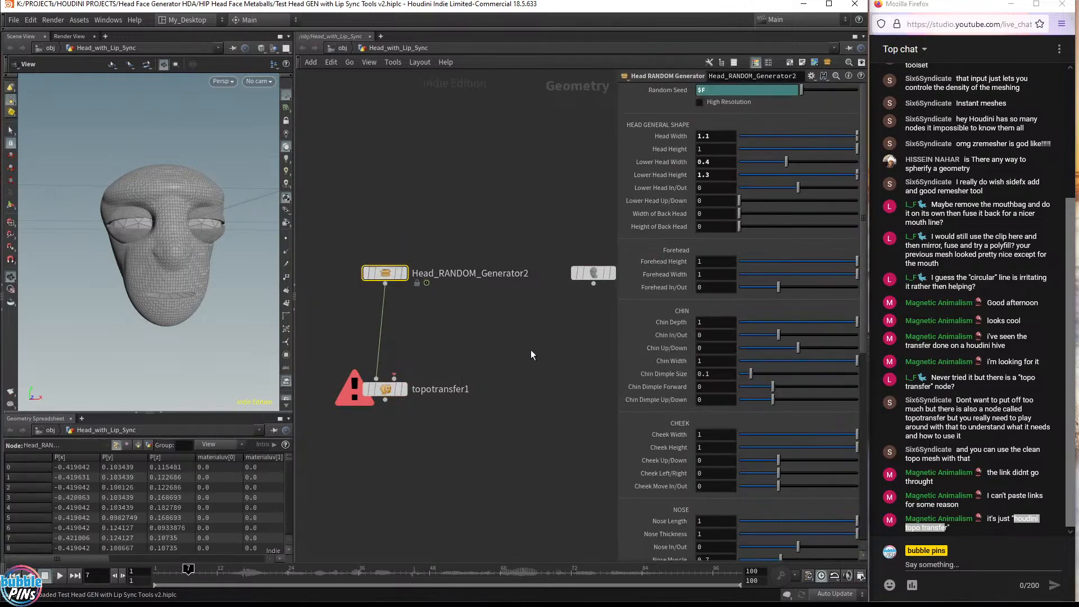
left_click_drag(618, 562, 593, 362)
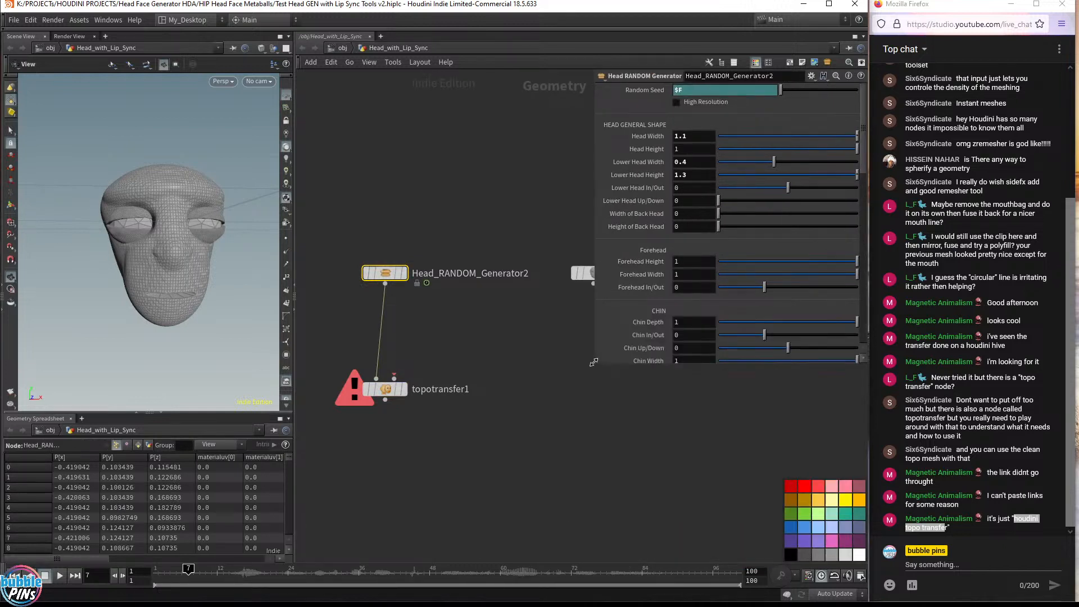
middle_click_drag(531, 353, 546, 453)
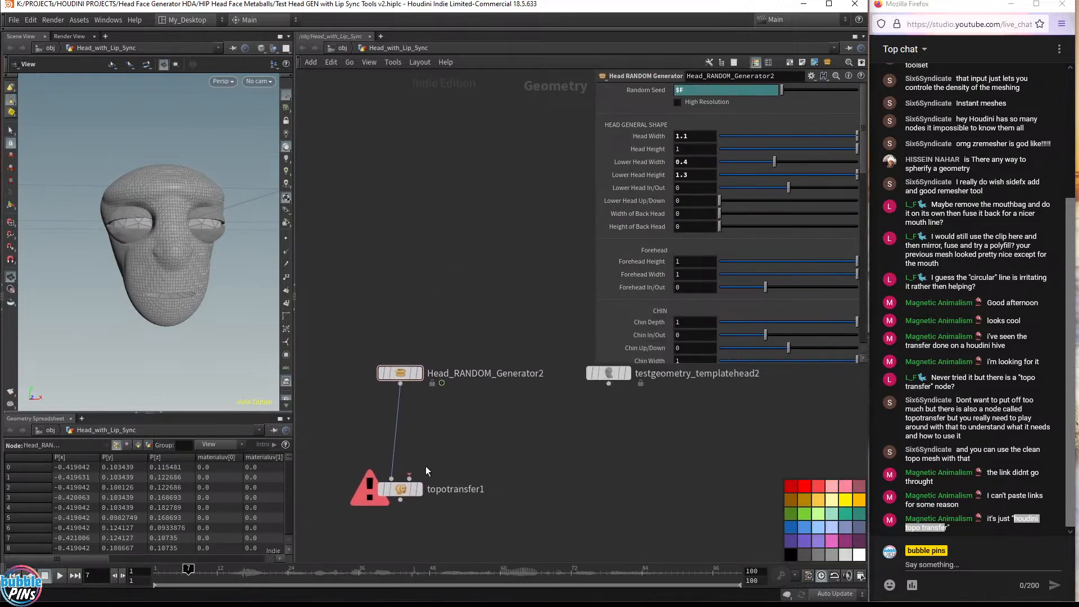
left_click_drag(409, 476, 608, 396)
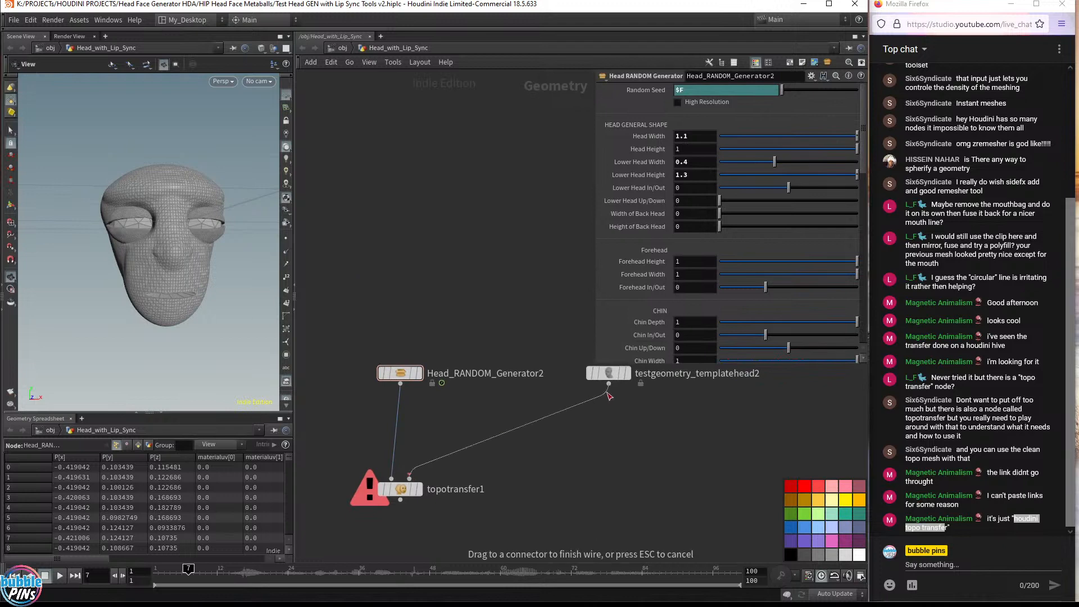
left_click(608, 395)
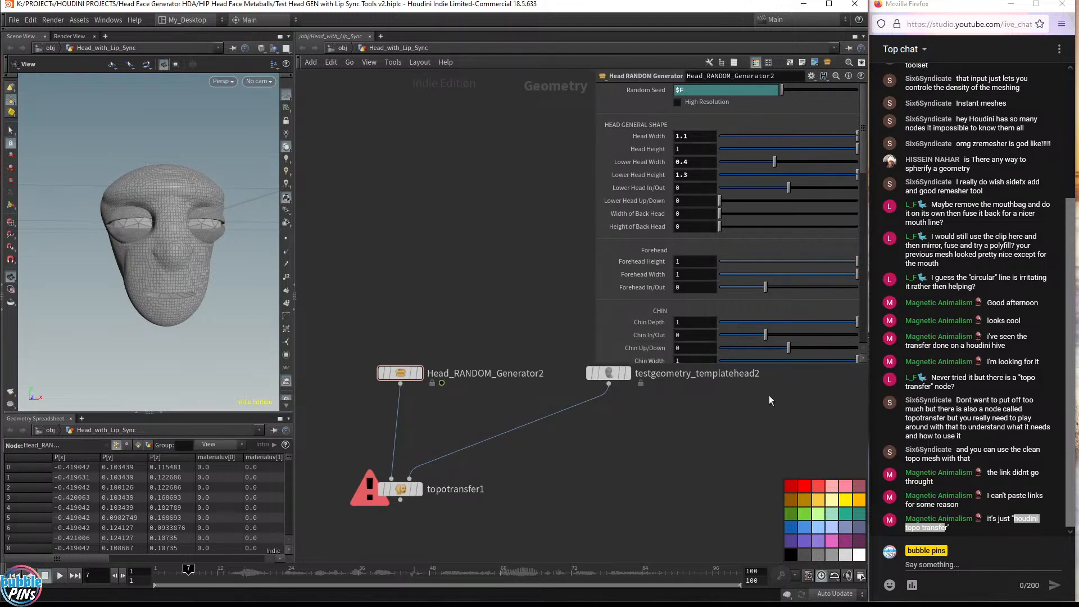
left_click_drag(546, 525, 379, 464)
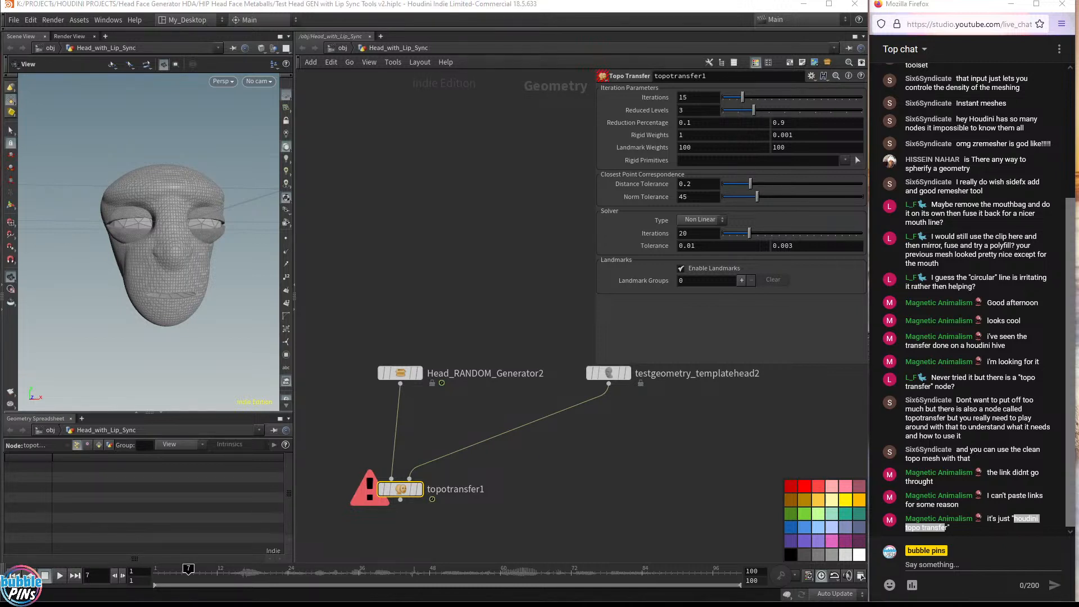
Bring up the Topo Transfer YouTube video in the browser, then move the browser window out of the way
left_click_drag(1078, 0, 591, 59)
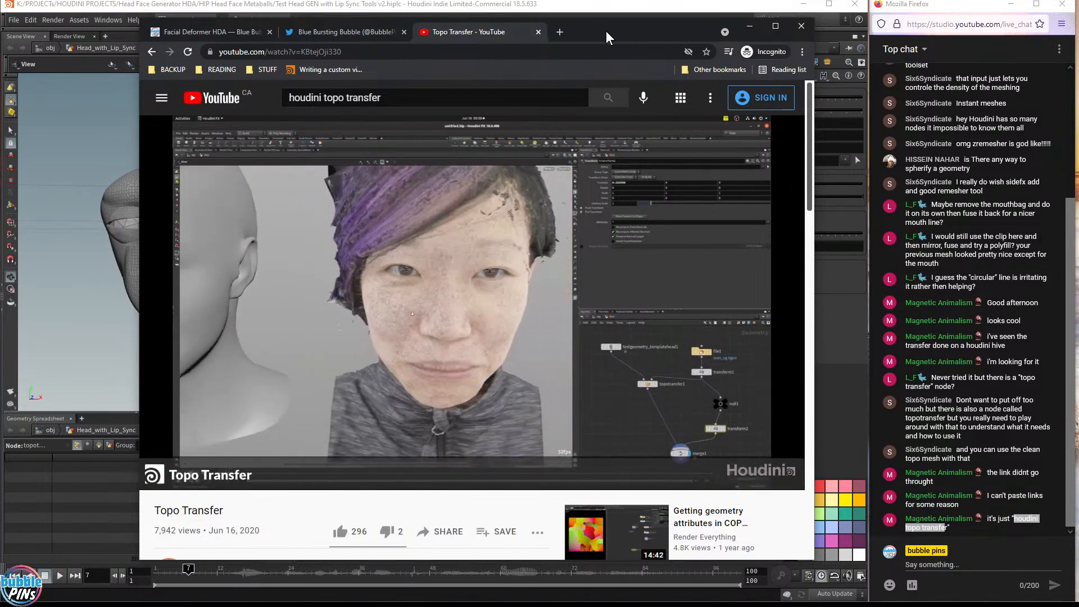
left_click_drag(606, 31, 592, 468)
left_click_drag(229, 277, 174, 261)
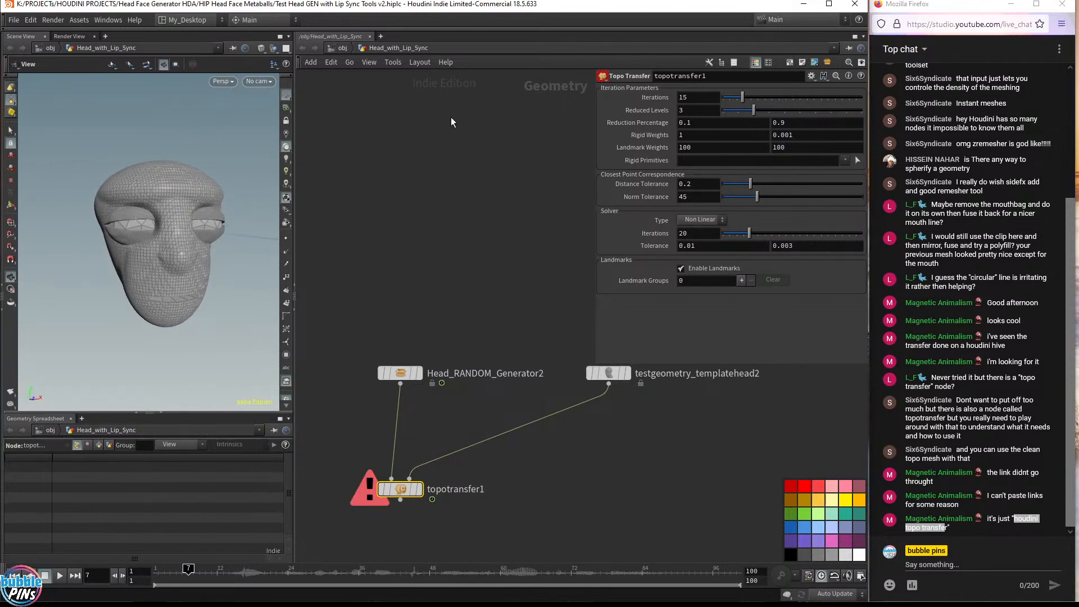
key("alt+Tab")
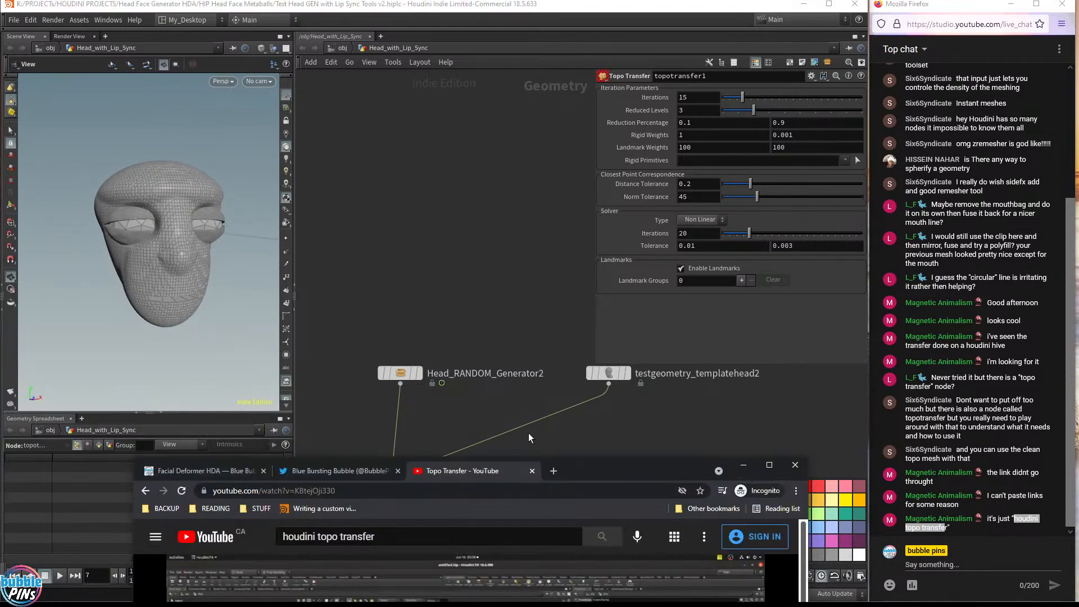
left_click_drag(650, 482, 686, 0)
left_click(573, 201)
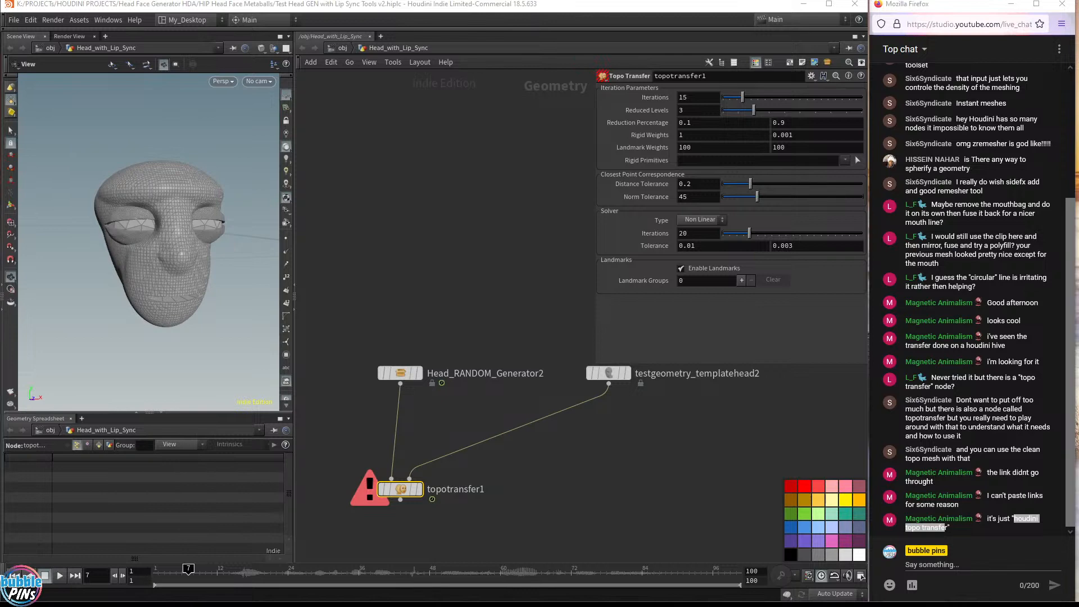
Play and scrub the FLIP fluid video on the Blue Bursting Bubble Twitter profile
left_click_drag(1078, 152, 651, 63)
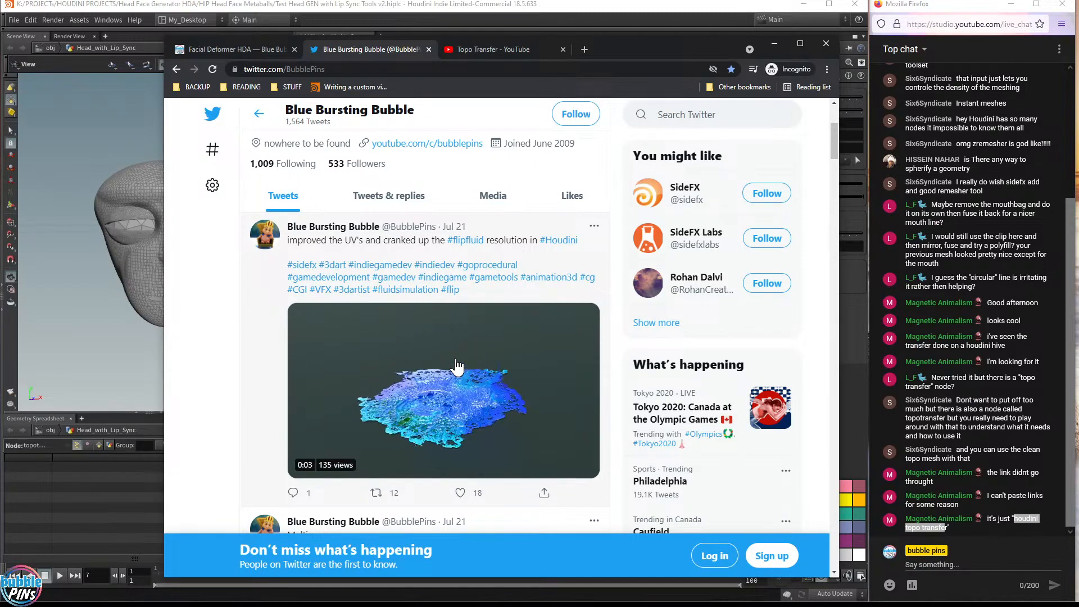
mouse_move(400, 372)
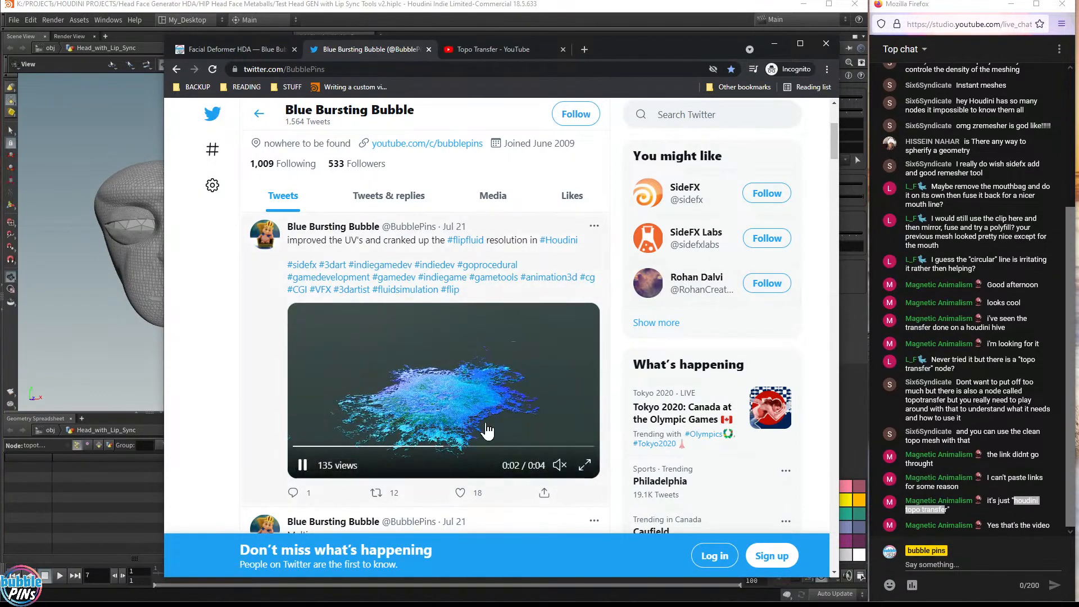
left_click(302, 464)
left_click_drag(344, 447, 309, 447)
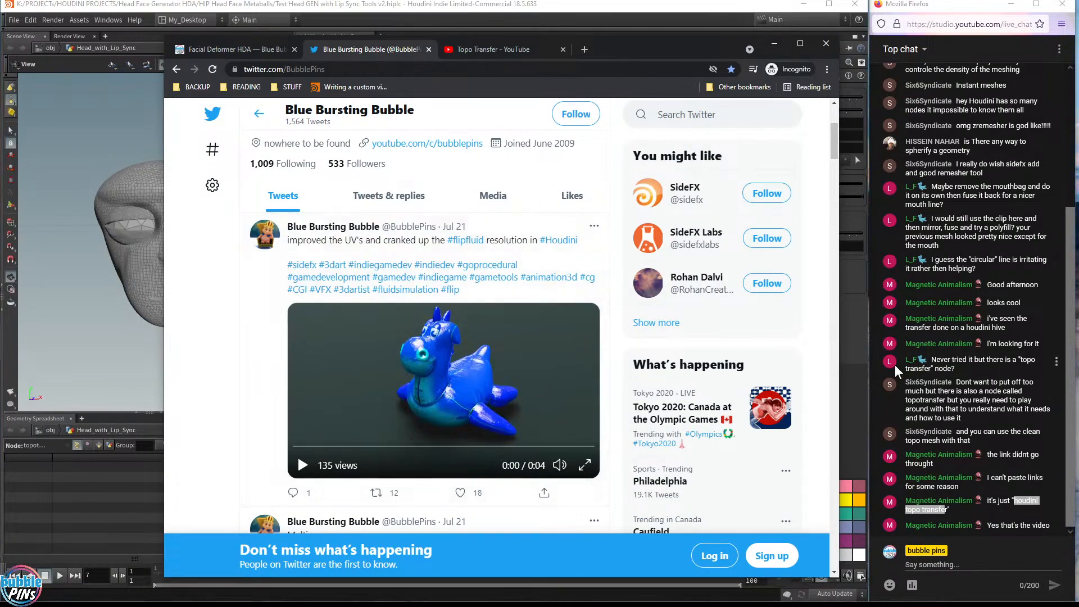
left_click(298, 447)
mouse_move(298, 452)
left_mouse_down()
mouse_move(342, 449)
mouse_move(296, 451)
left_mouse_up()
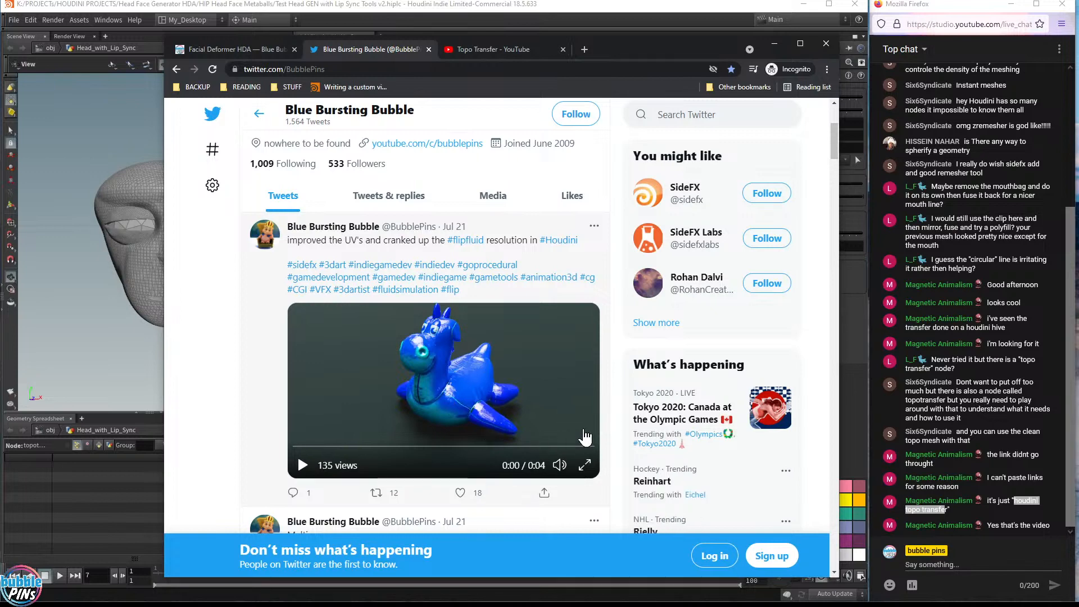
Scroll the Twitter feed to scrub the Melting video, then return to scrub the first video again
scroll(587, 437, "down", 7)
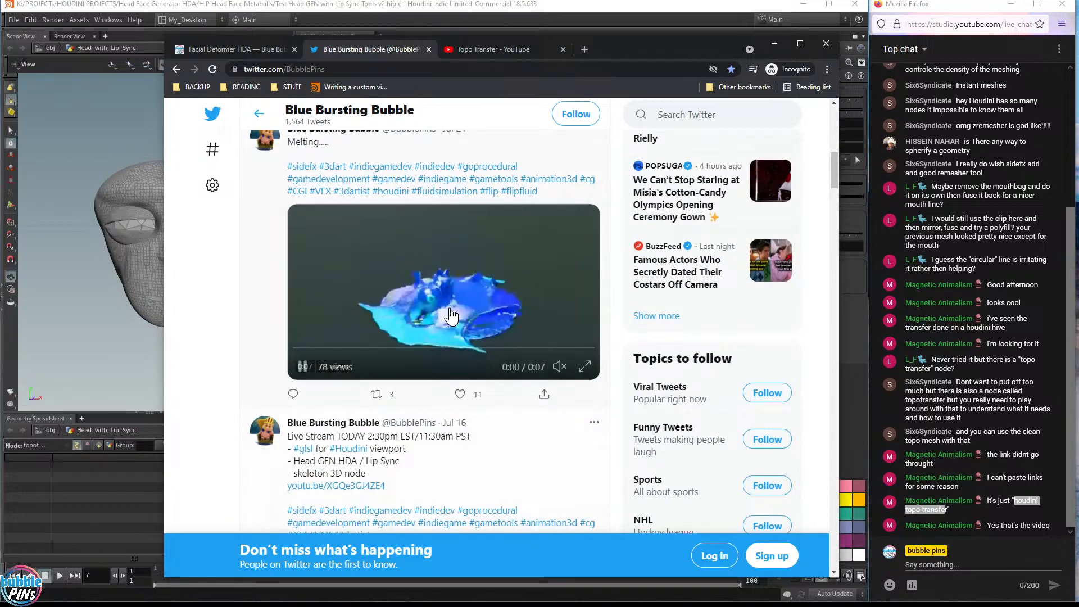
left_click_drag(337, 354, 299, 360)
left_click(301, 366)
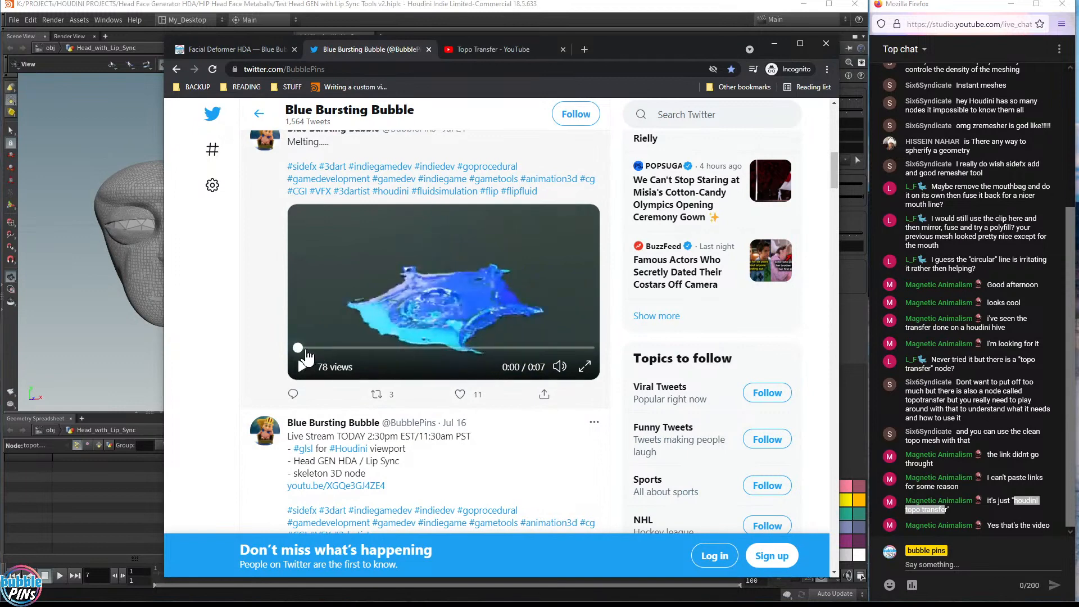
left_click(294, 350)
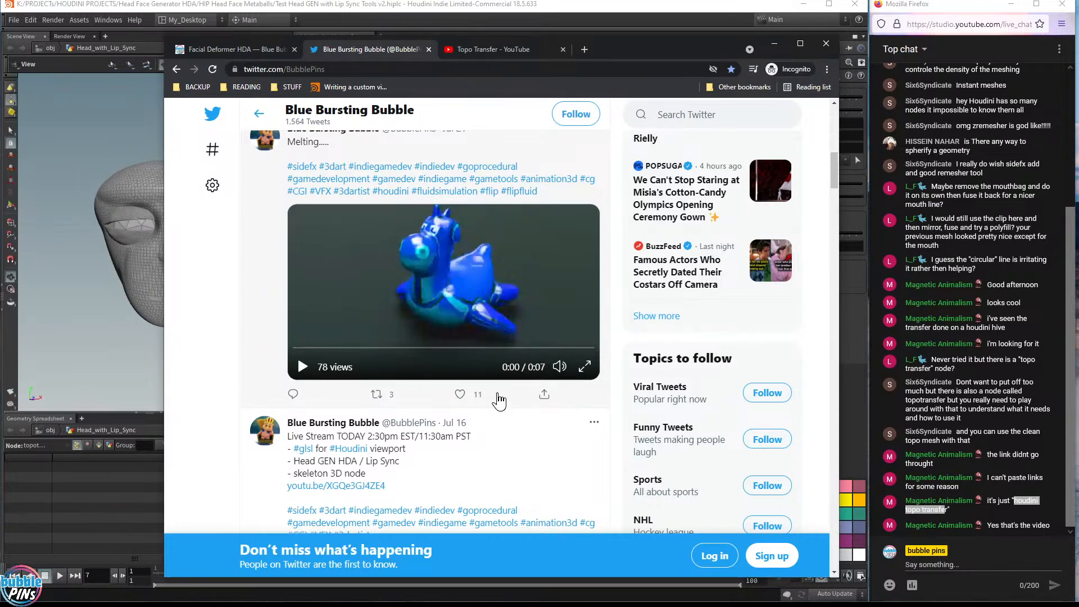
scroll(562, 376, "up", 5)
scroll(561, 376, "up", 1)
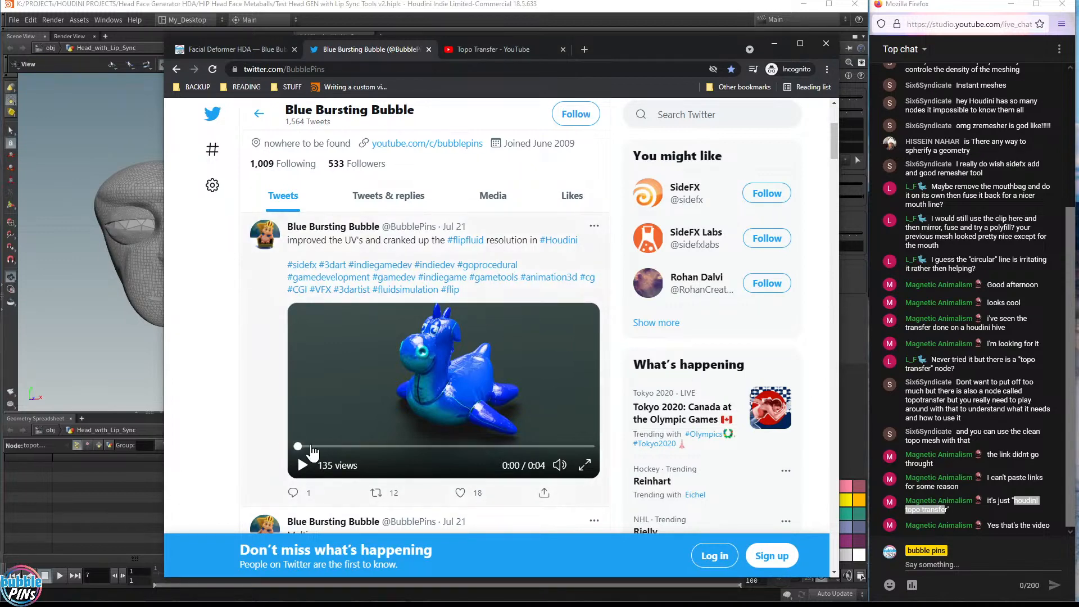
left_click_drag(307, 448, 519, 449)
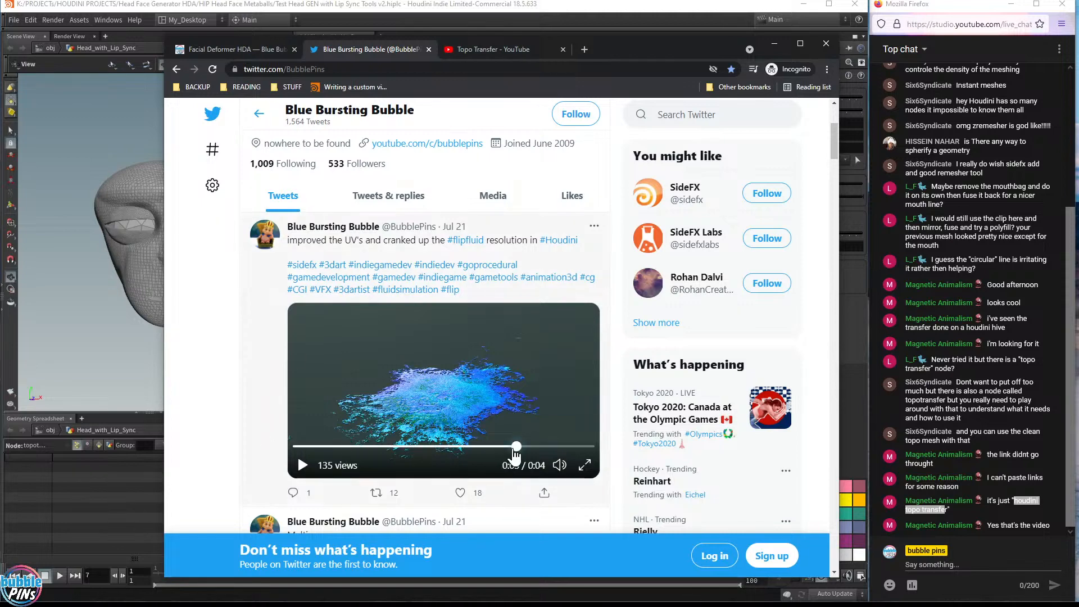
left_click_drag(515, 452, 304, 435)
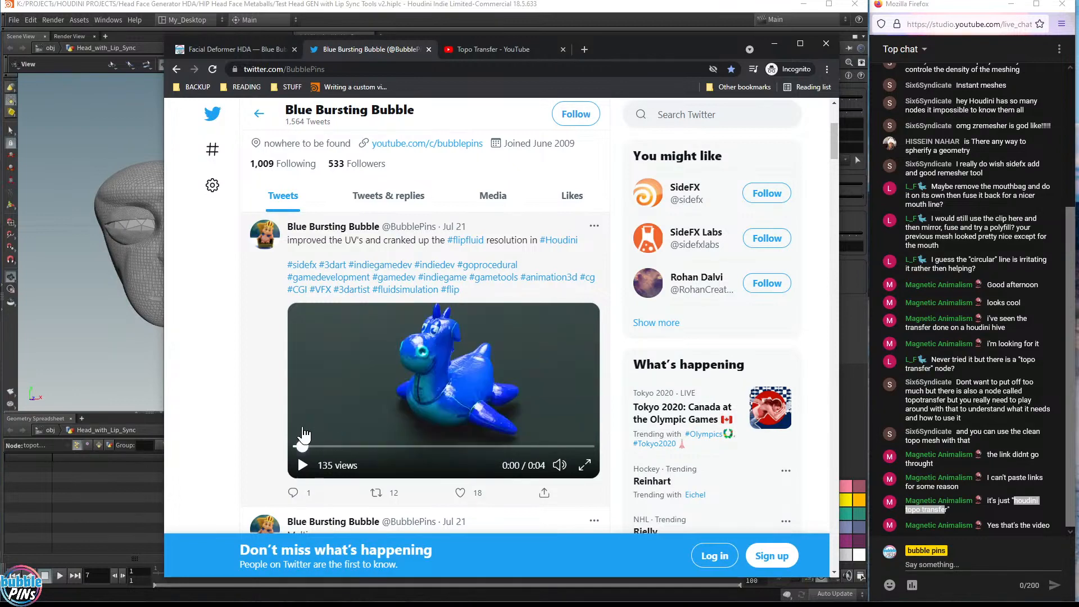
Switch to the Facial Deformer HDA page and scroll through it, then move the browser aside
left_click(501, 52)
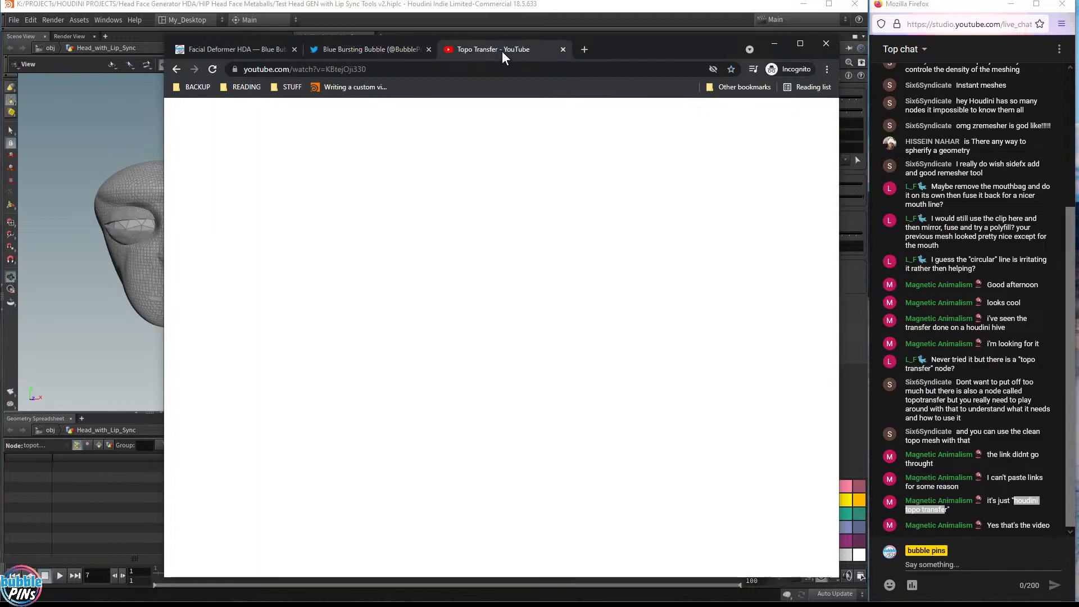
left_click(241, 49)
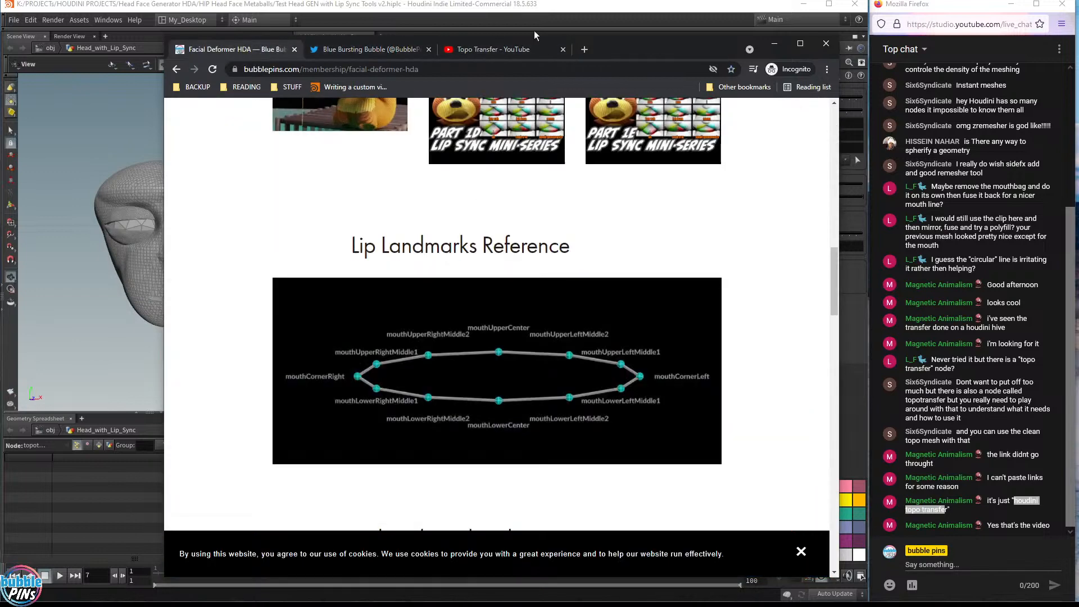
scroll(753, 207, "up", 2)
scroll(749, 206, "up", 15)
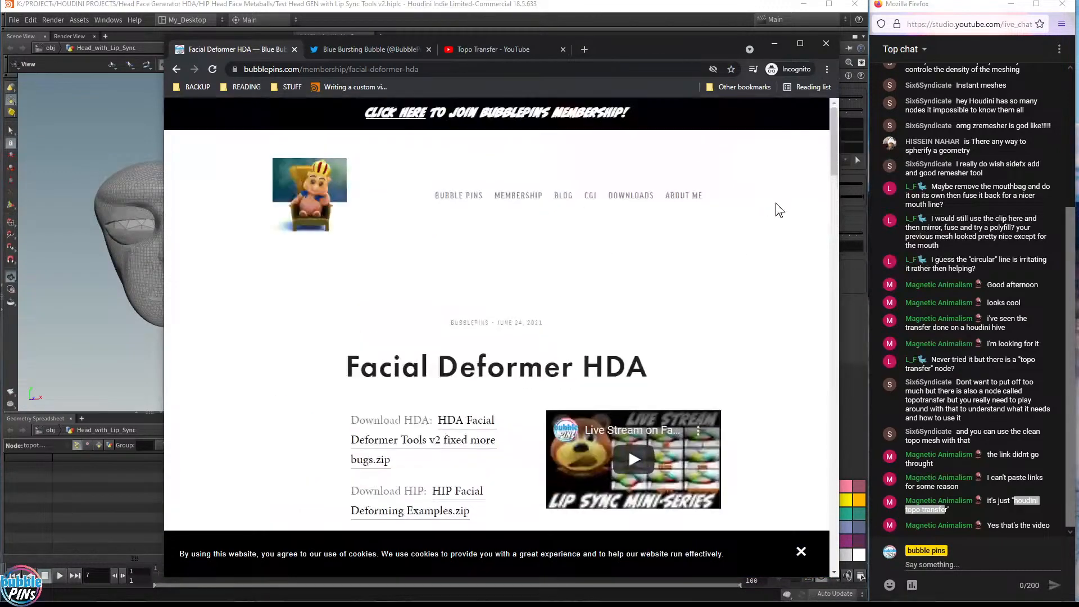
scroll(712, 221, "down", 6)
scroll(712, 221, "down", 5)
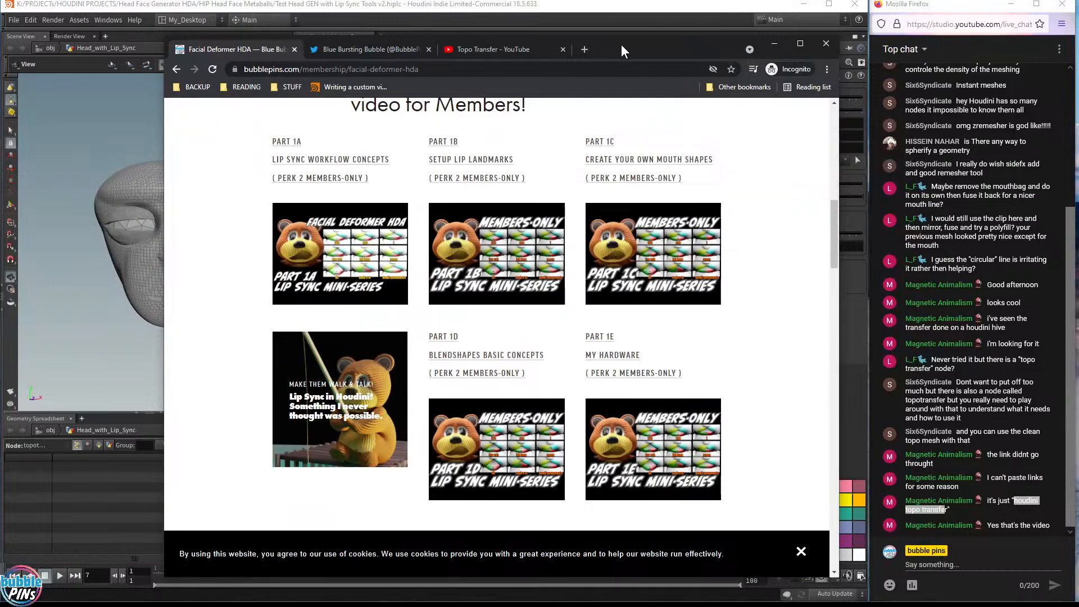
left_click_drag(617, 43, 1078, 31)
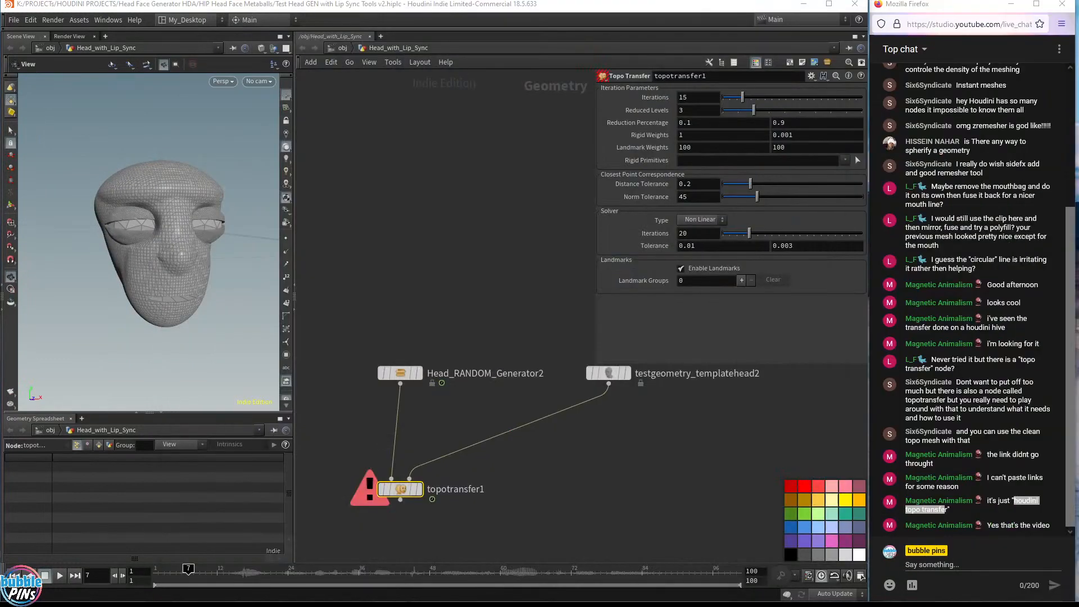
Preview the generated head in the Blender scene with rendered shading, orbiting around it before returning to the Houdini network
left_click_drag(1078, 163, 514, 135)
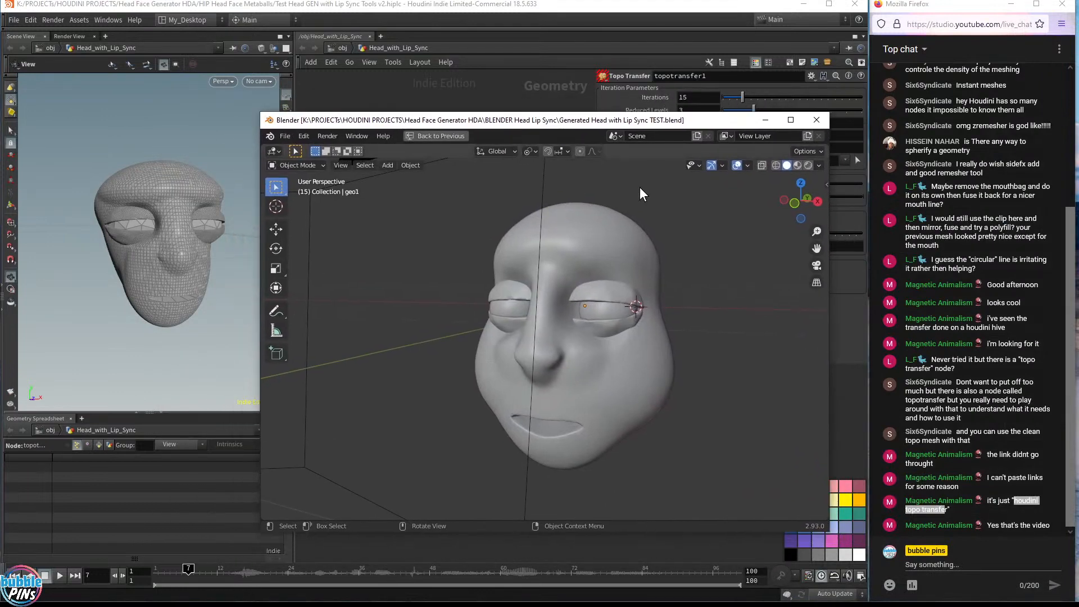
left_click(808, 165)
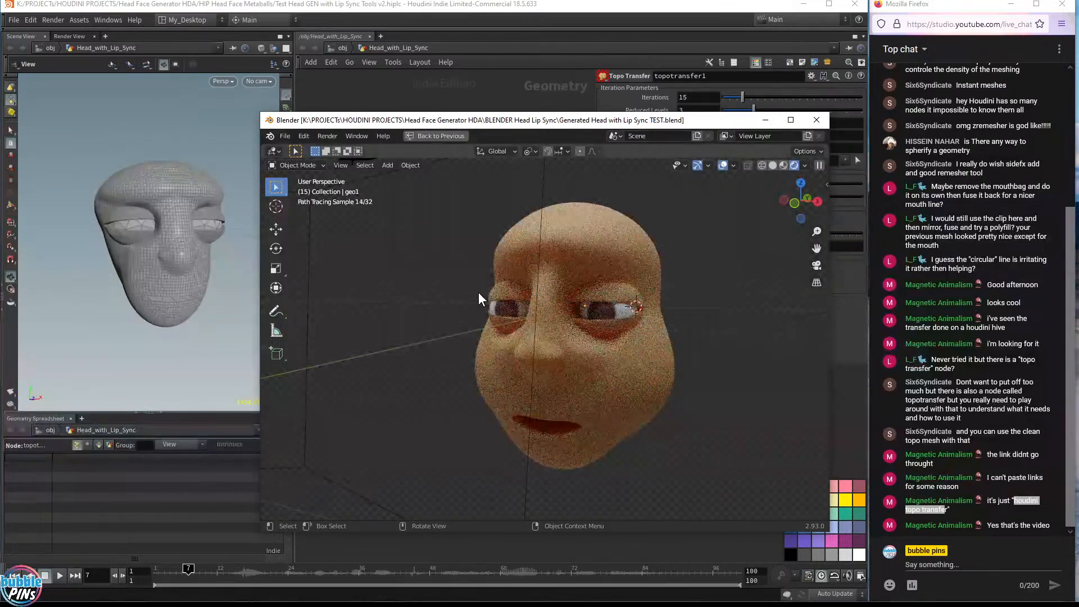
middle_click_drag(478, 292, 518, 294)
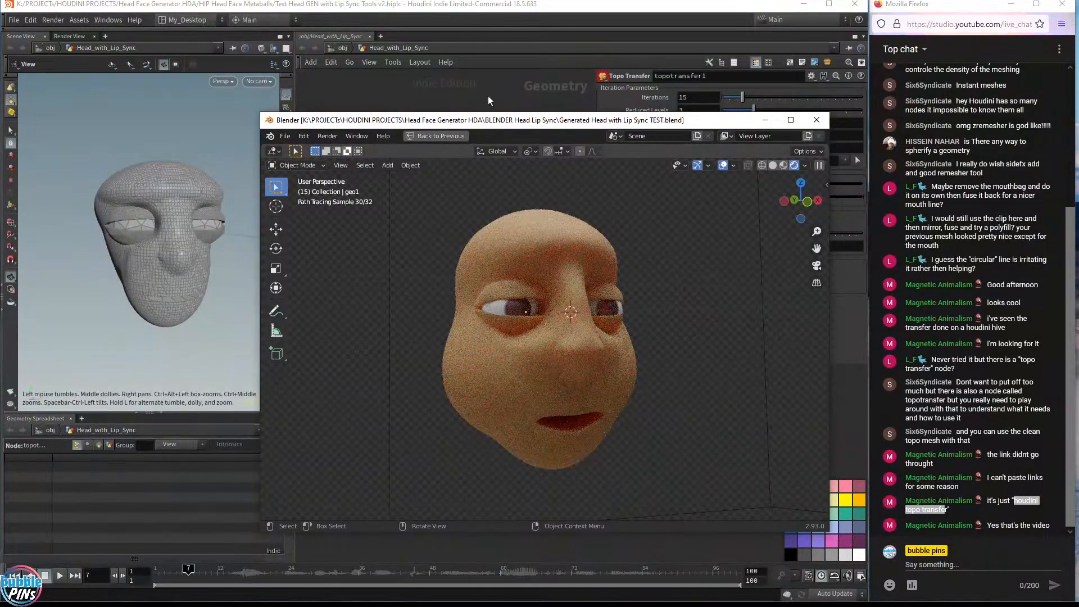
left_click_drag(490, 120, 370, 533)
middle_click_drag(719, 469, 361, 67)
scroll(466, 302, "down", 6)
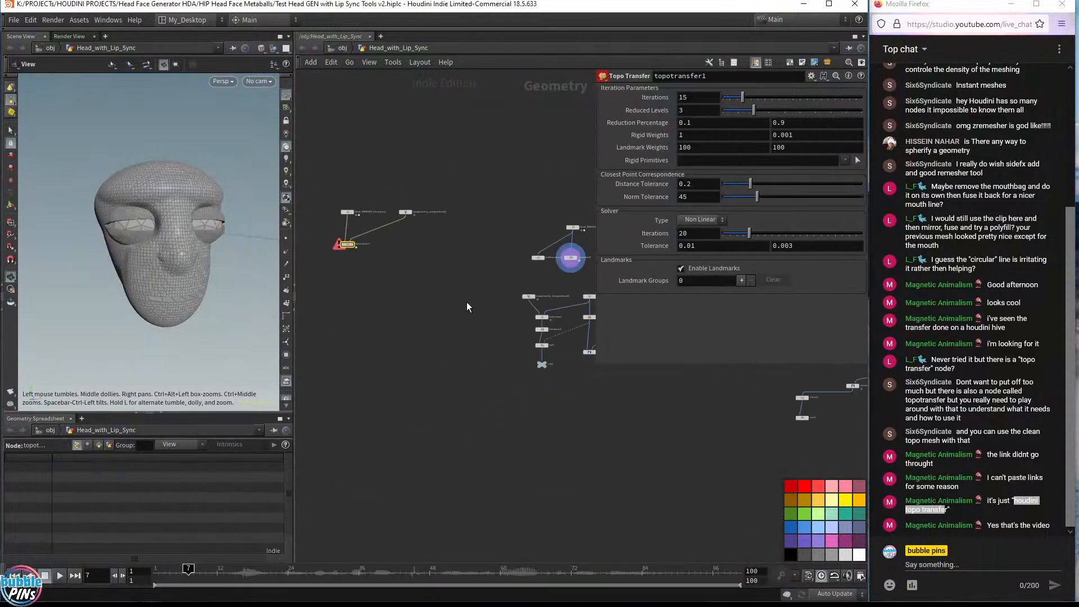
Navigate the node network and select the head_talking, Head and Facial_Phoneme_for_CHOPS1 nodes to inspect their parameters
middle_click_drag(564, 450, 357, 263)
middle_click_drag(545, 301, 366, 207)
scroll(458, 286, "up", 5)
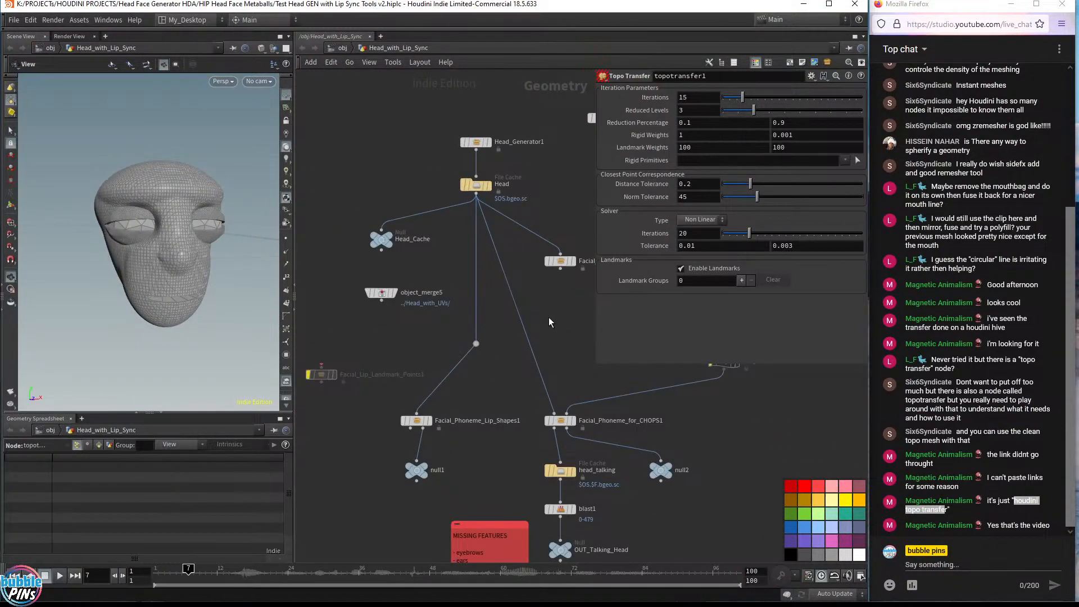
middle_click_drag(548, 317, 462, 157)
left_click(486, 311)
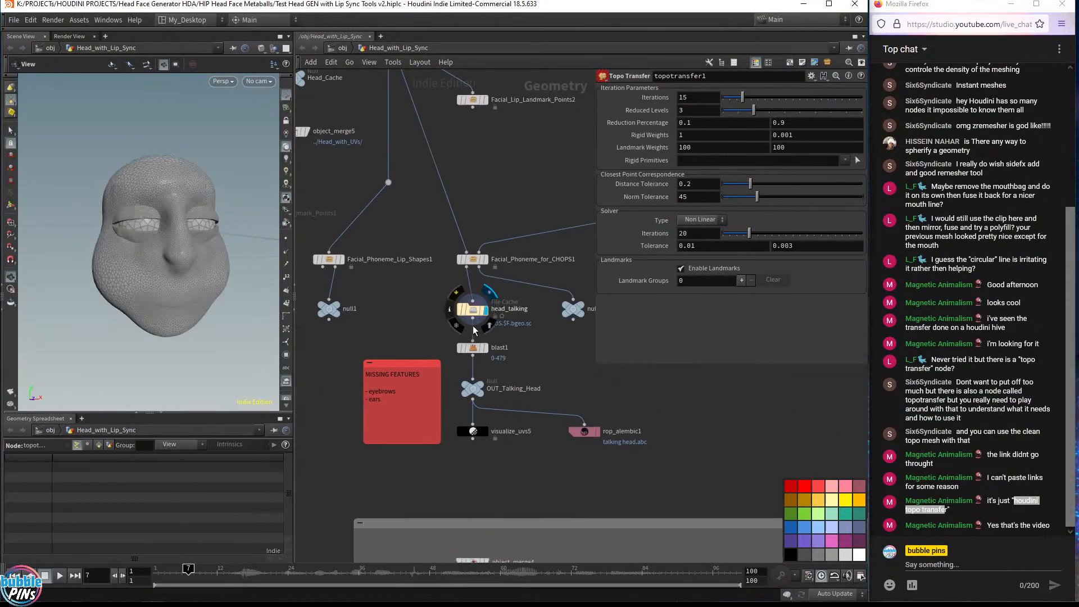
left_click_drag(104, 240, 147, 246)
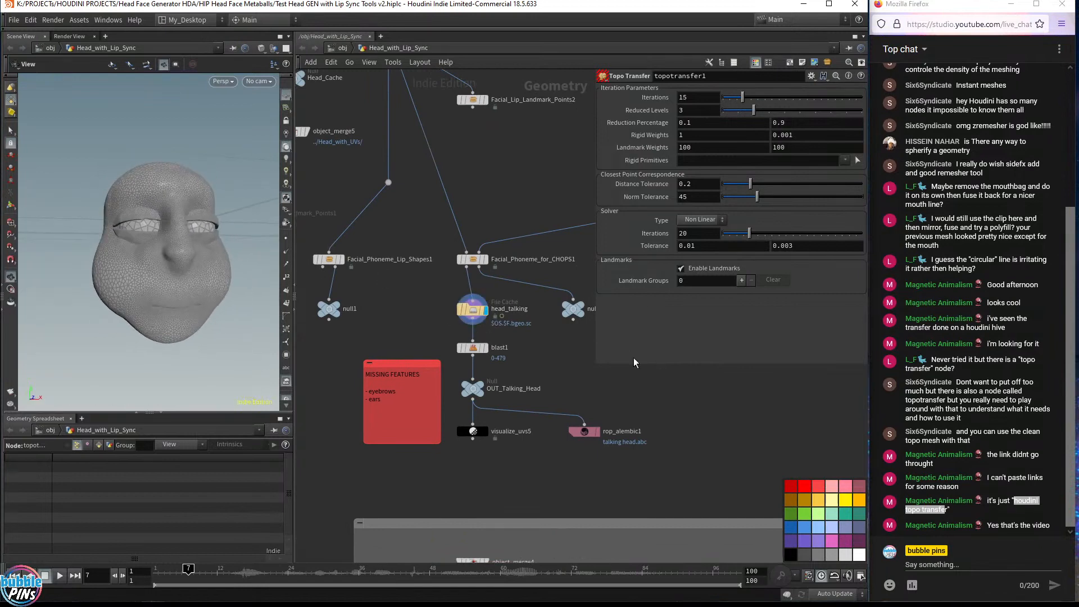
middle_click_drag(453, 203, 468, 344)
left_click(403, 164)
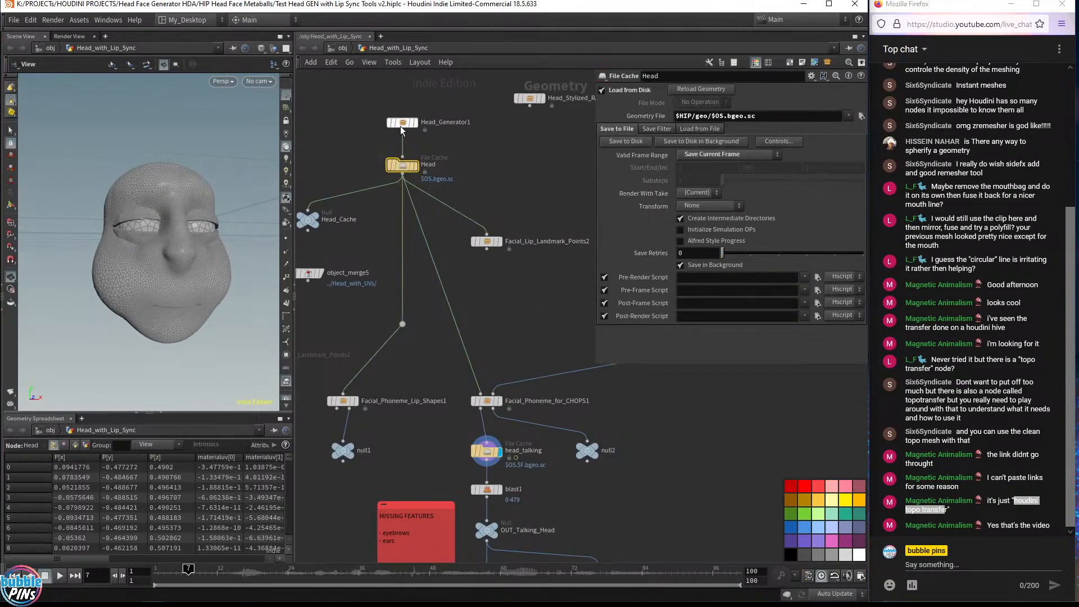
middle_click_drag(520, 314, 462, 193)
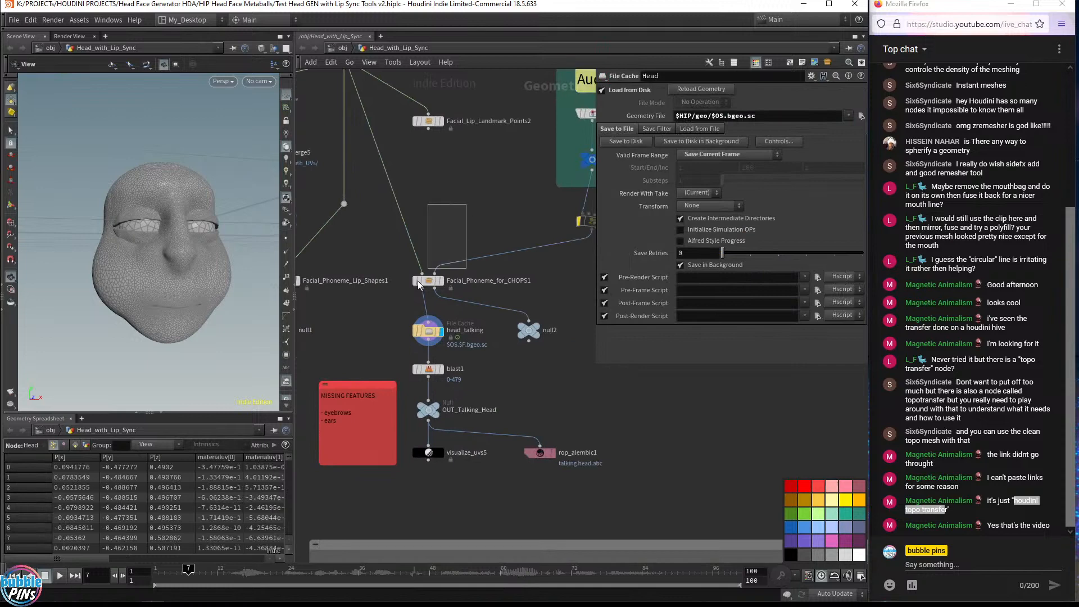
left_click_drag(417, 281, 399, 297)
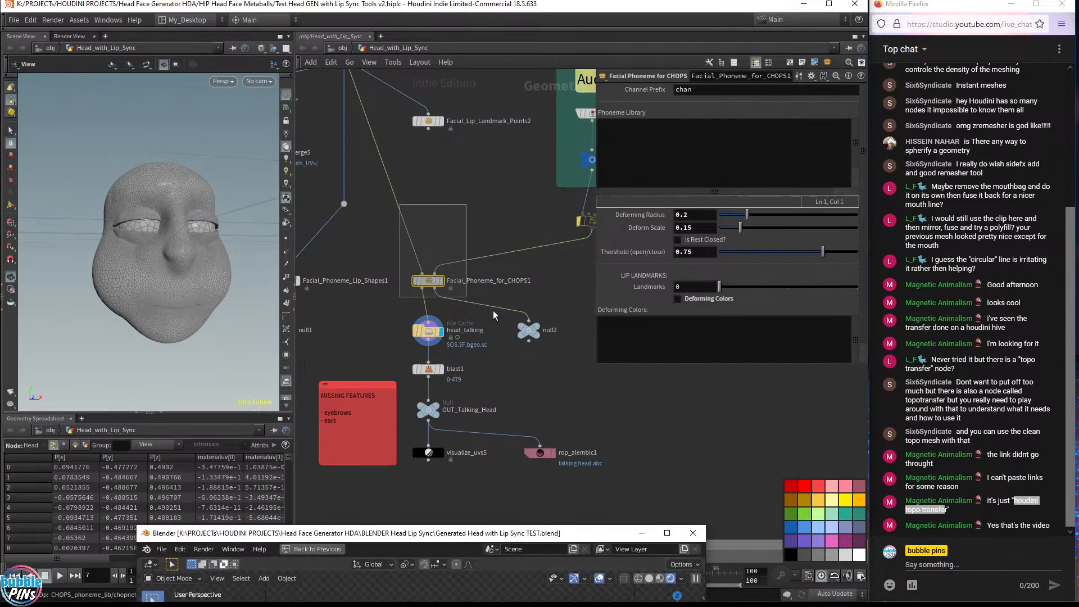
Bring the Blender window over Houdini and enlarge it to view the rendered generated head
left_click_drag(451, 538, 577, 467)
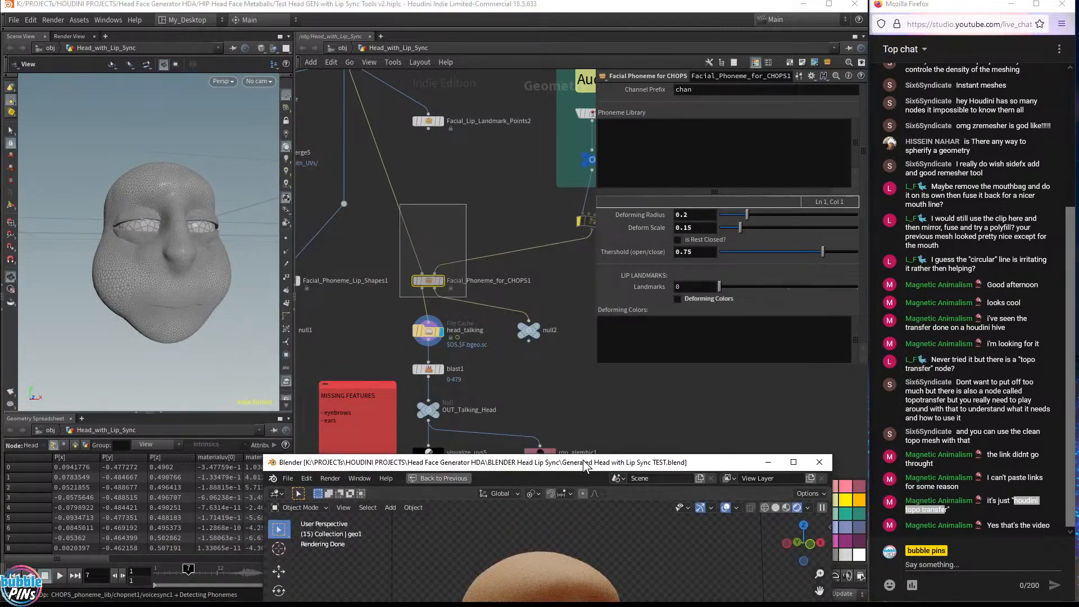
left_click_drag(582, 460, 632, 407)
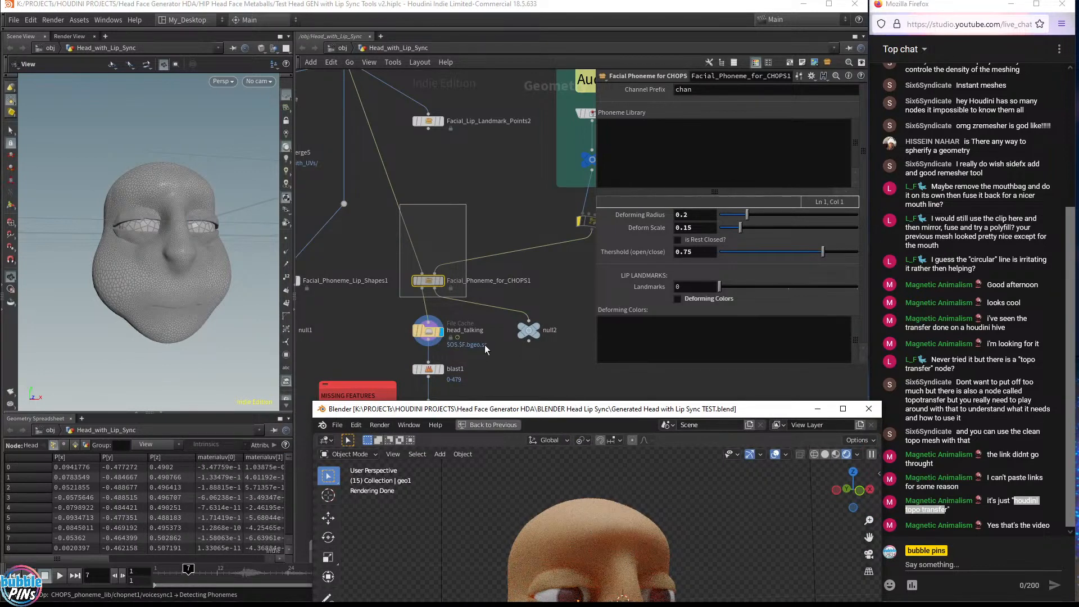
left_click_drag(555, 419, 412, 81)
middle_click_drag(575, 307, 537, 299)
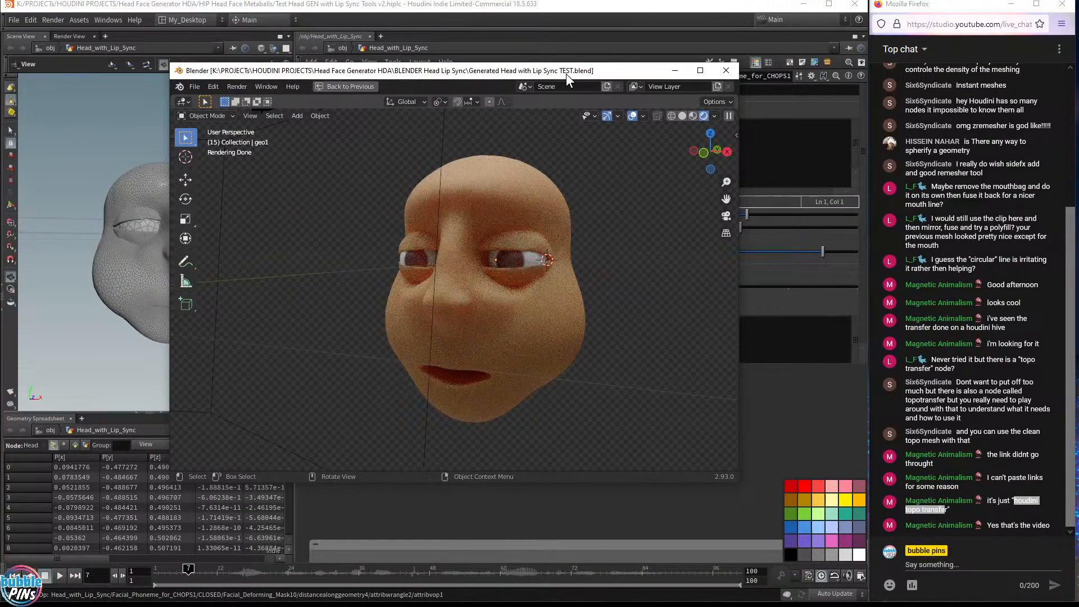
left_click_drag(565, 73, 550, 18)
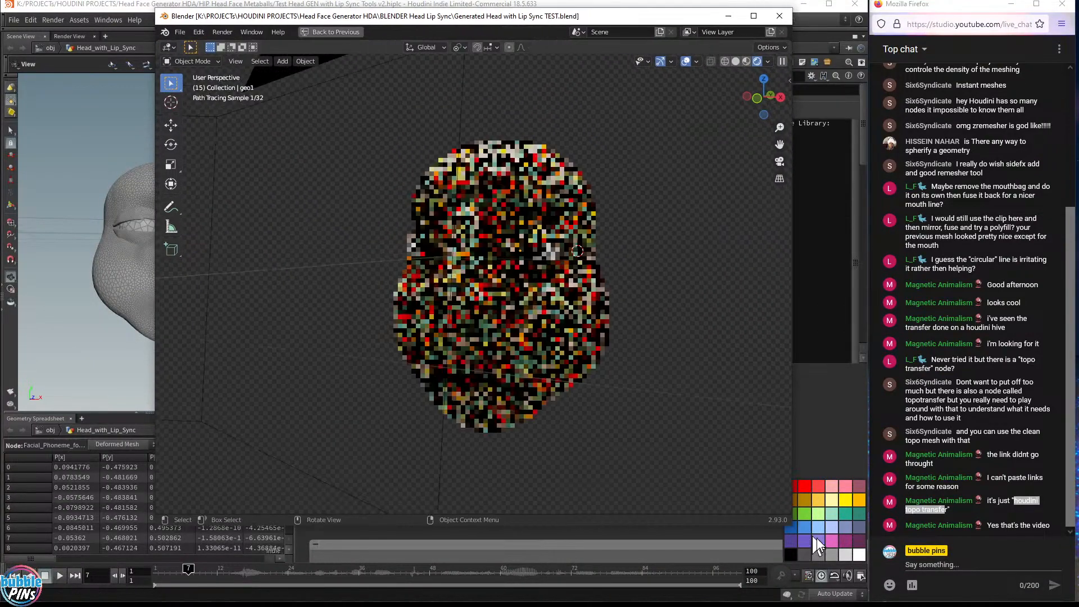
left_click_drag(816, 538, 825, 557)
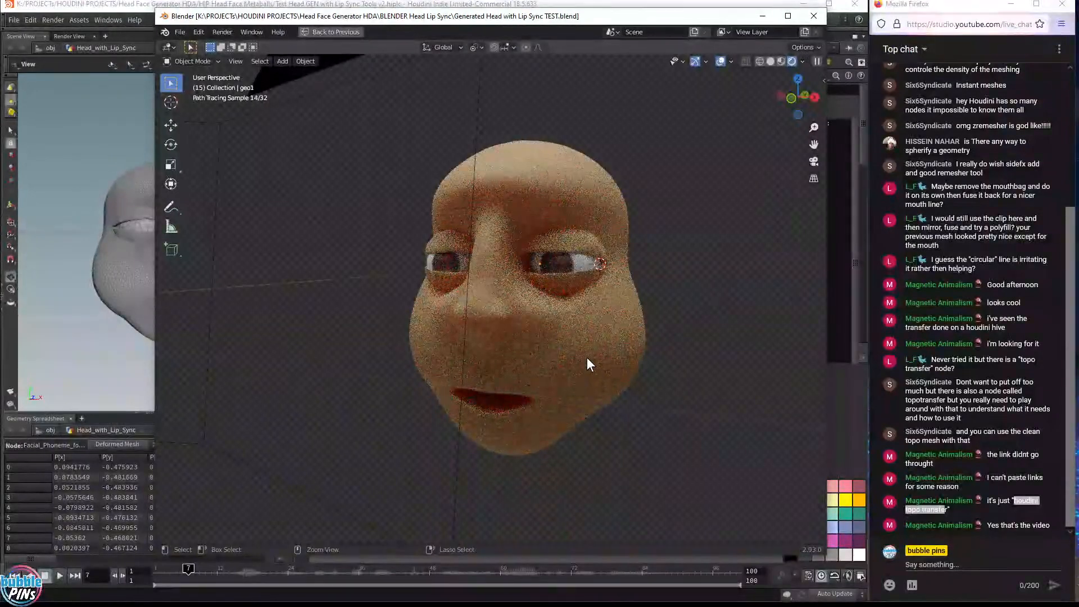
Switch the Blender scene's render engine to Eevee
key("ctrl+space")
left_click(786, 247)
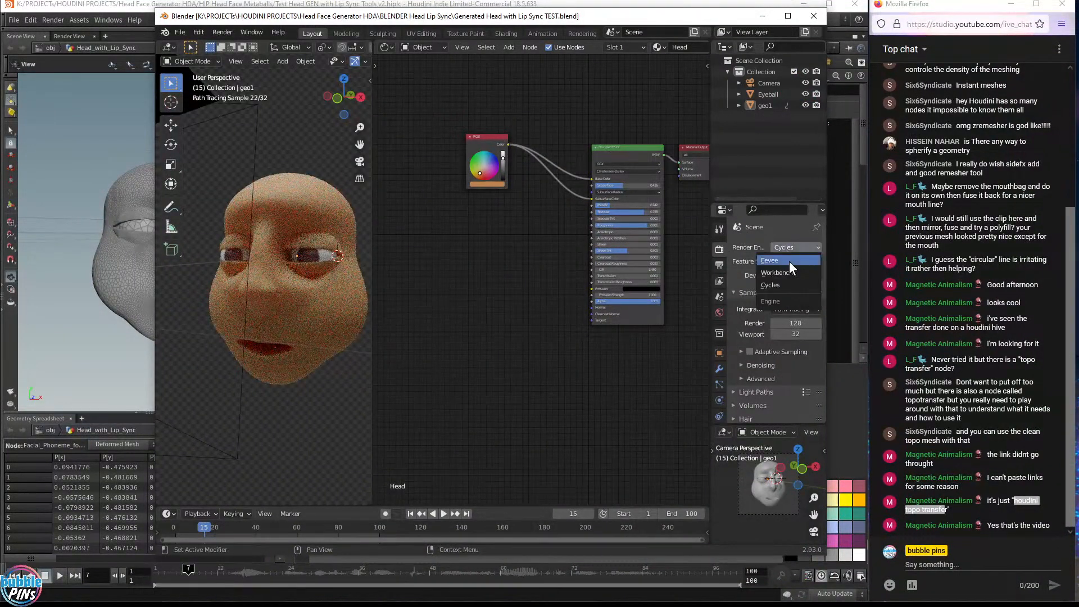
key("Return")
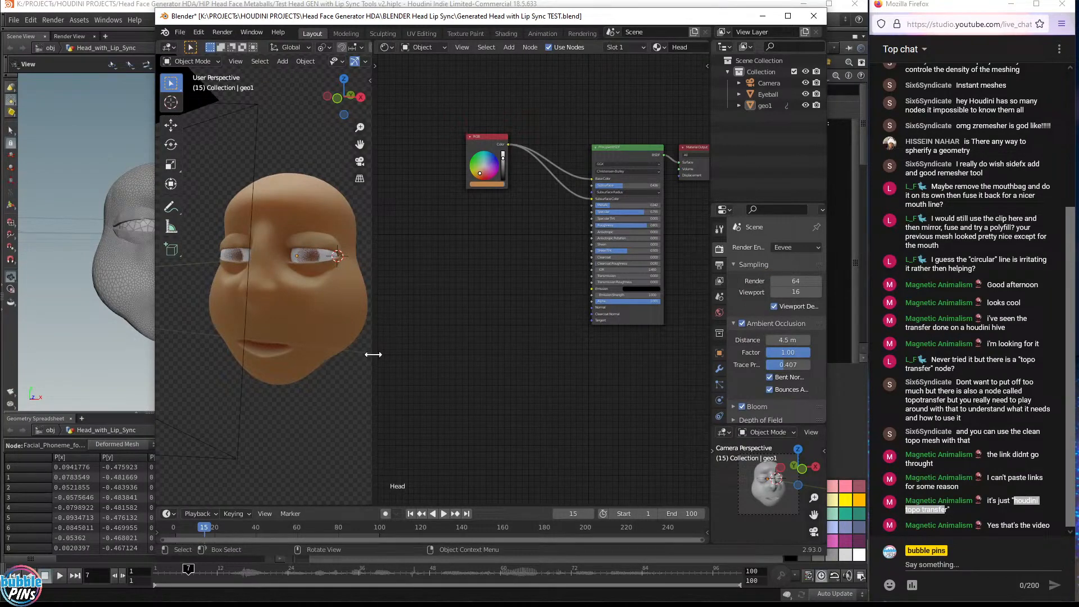
Widen the Blender 3D viewport, frame the head and play its lip-sync animation
left_click_drag(373, 354, 617, 365)
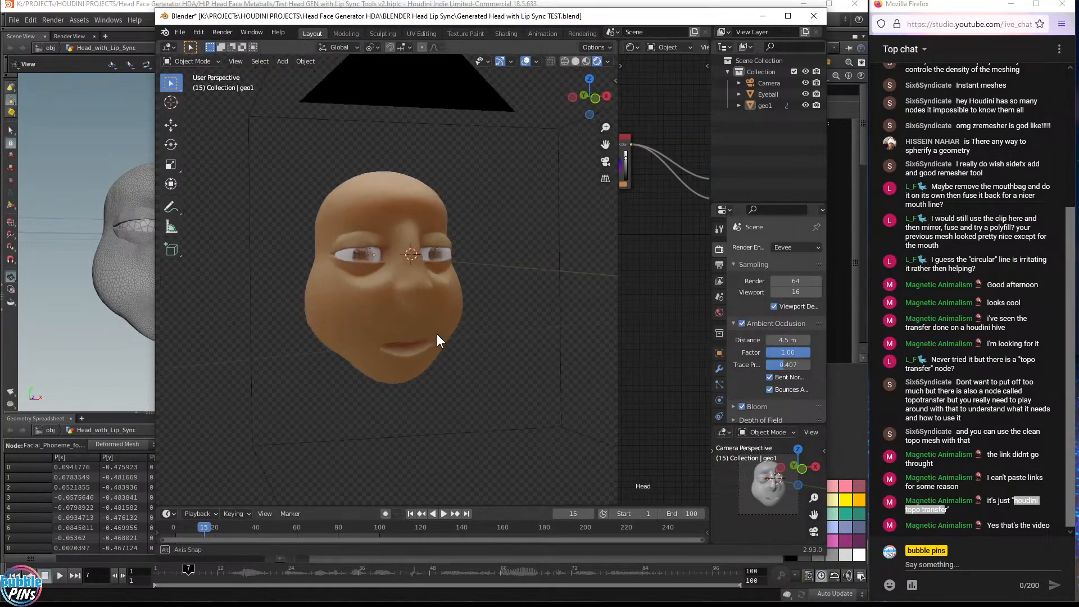
scroll(401, 307, "up", 3)
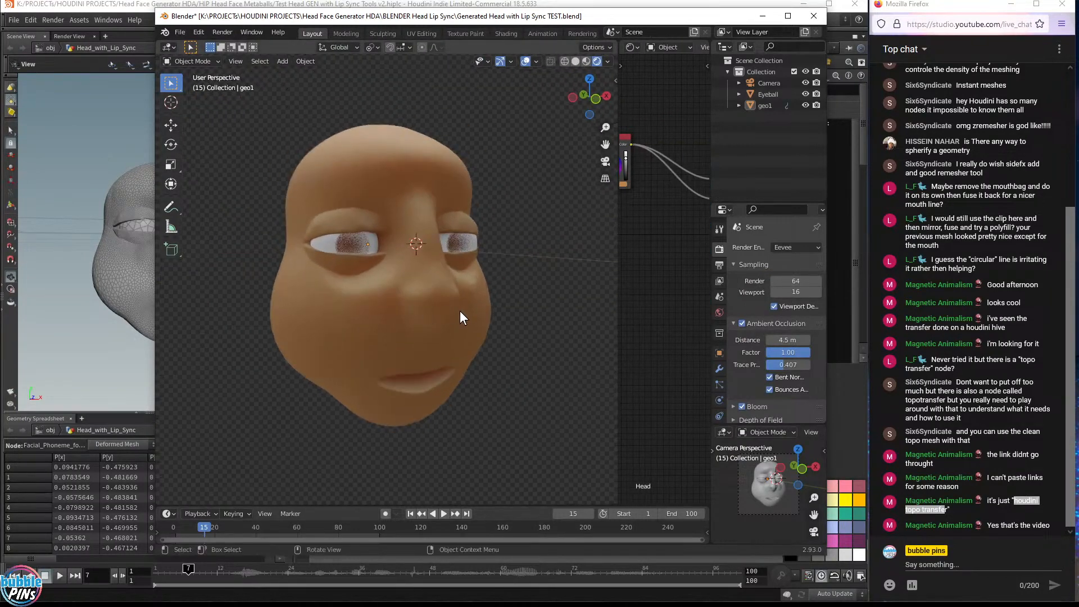
middle_click_drag(459, 311, 429, 303)
key("space")
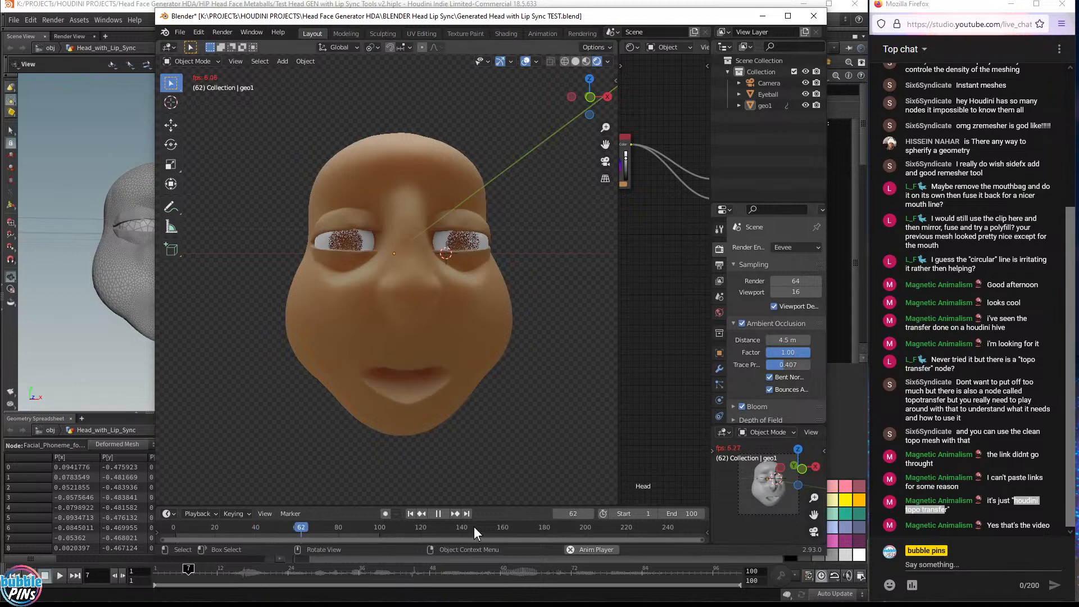
Return to Houdini and set the viewport shading to Flat Shaded without wireframe
left_click(282, 3)
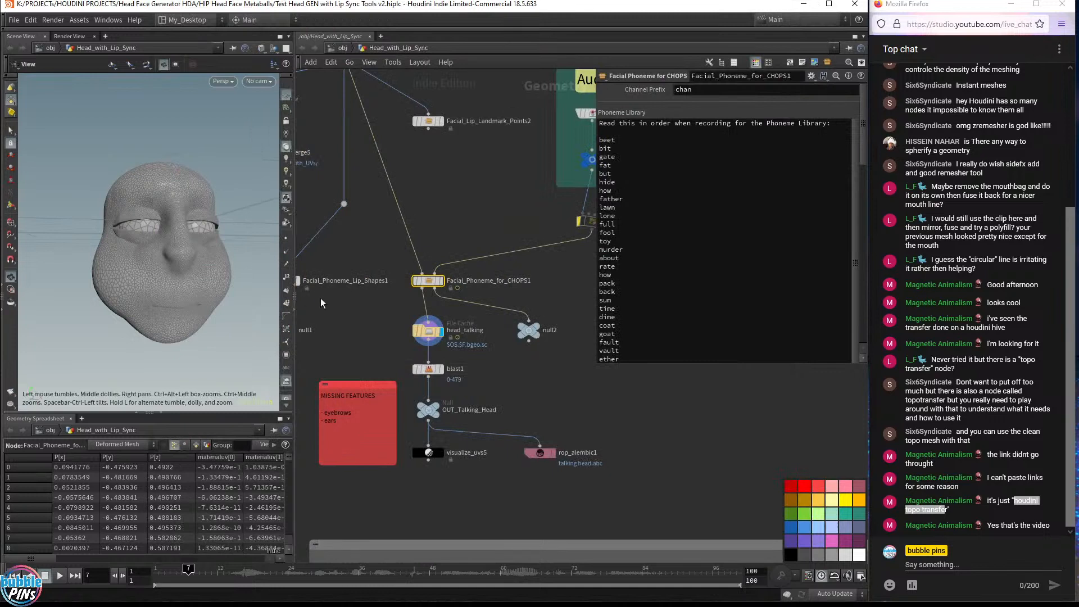
left_click_drag(161, 280, 154, 279)
left_click(274, 49)
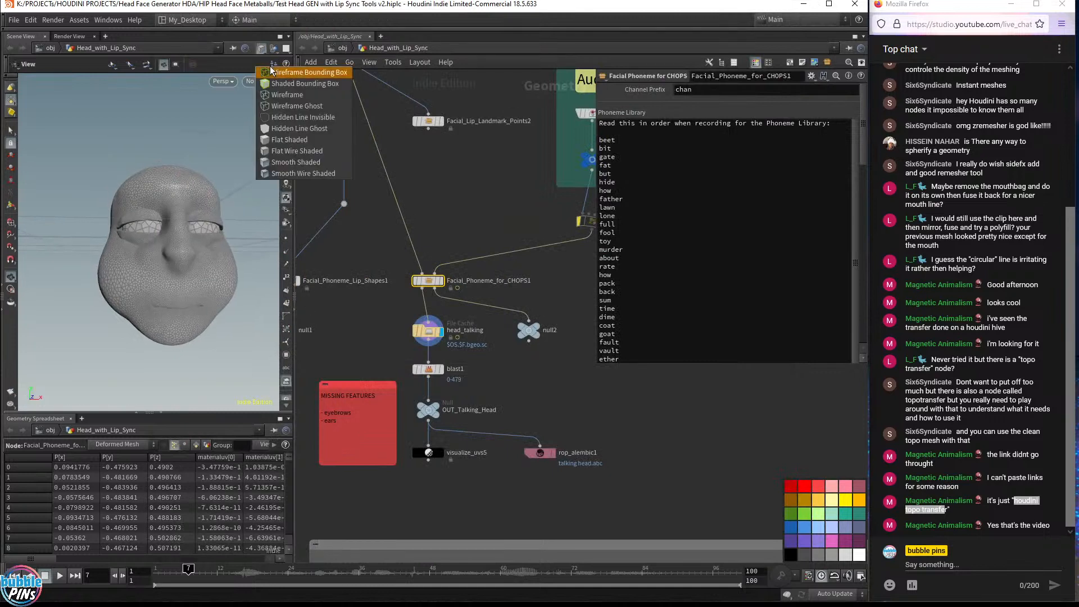
left_click(286, 142)
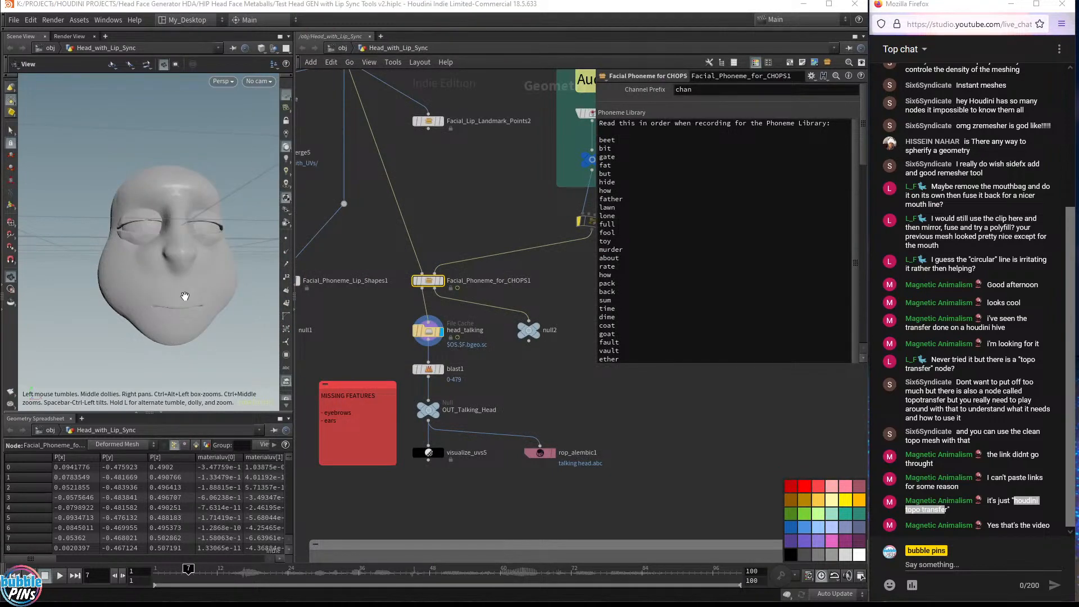
Play the talking head animation in the Houdini viewport, then stop it and select the head_talking cache node
scroll(219, 294, "up", 5)
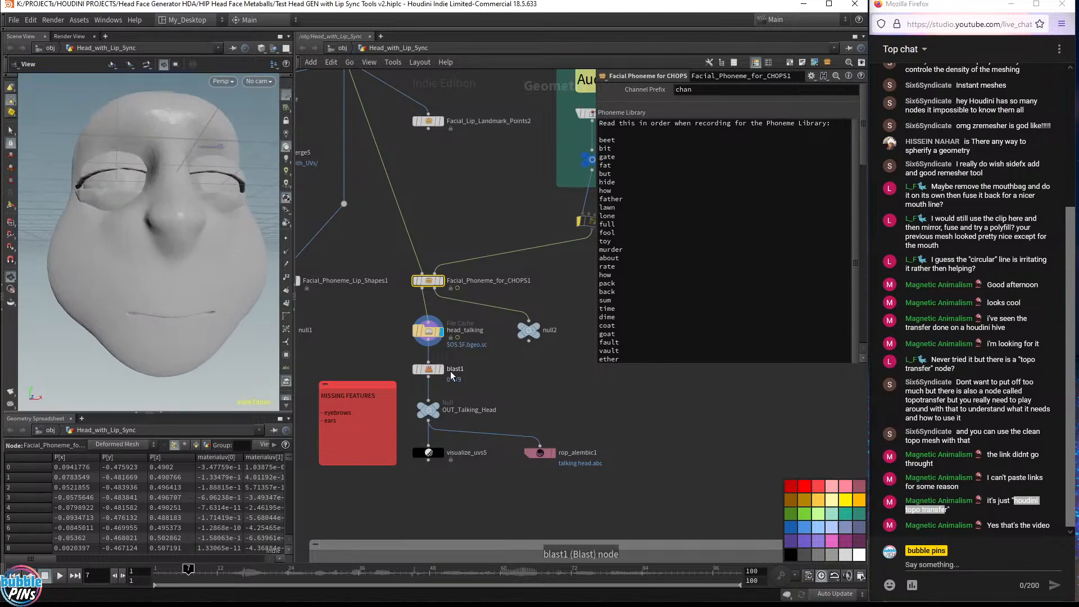
key("Up")
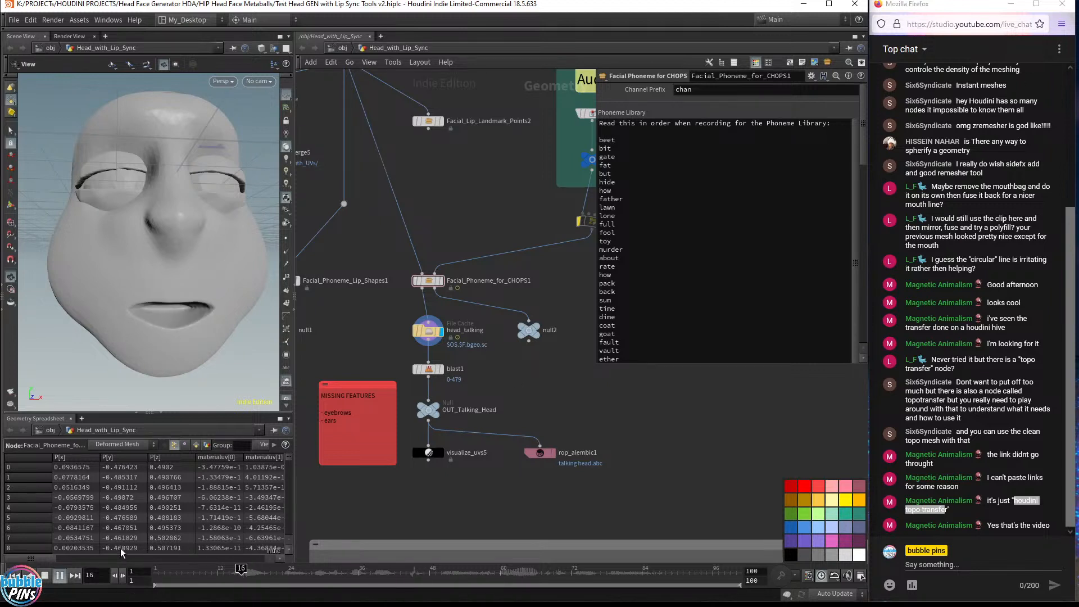
left_click(431, 332)
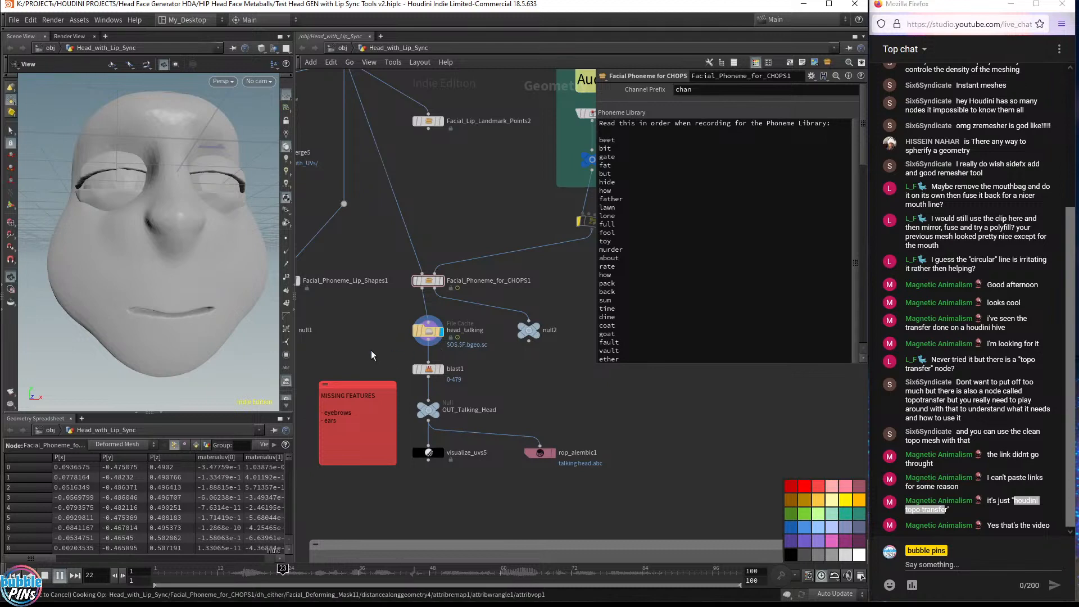
key("Escape")
mouse_move(439, 335)
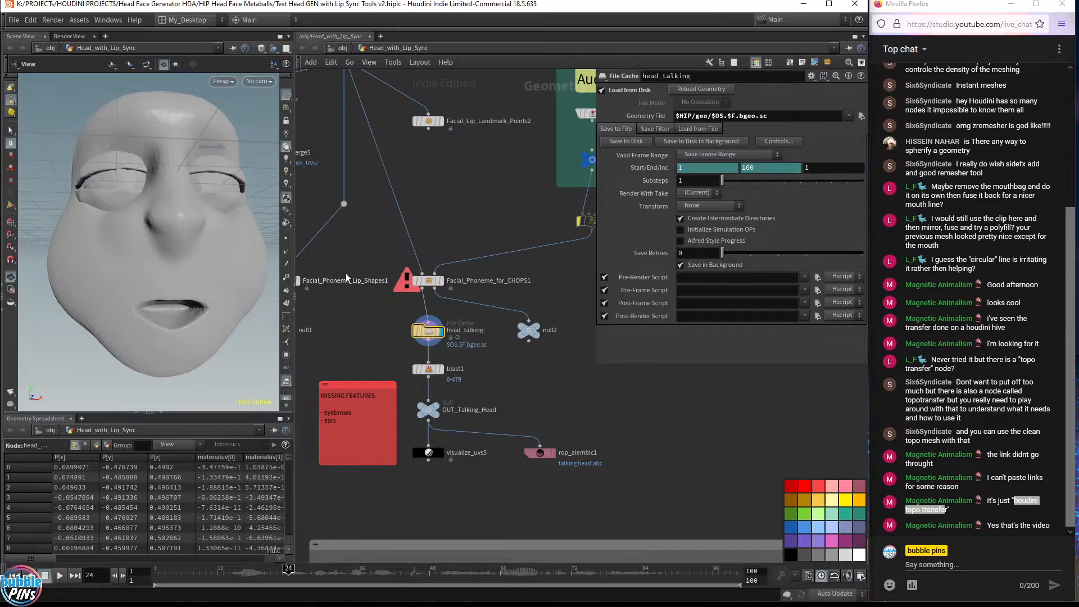
Replay the lip-sync animation from the first frame while orbiting around the head
left_click(273, 64)
left_click(303, 94)
key("Up")
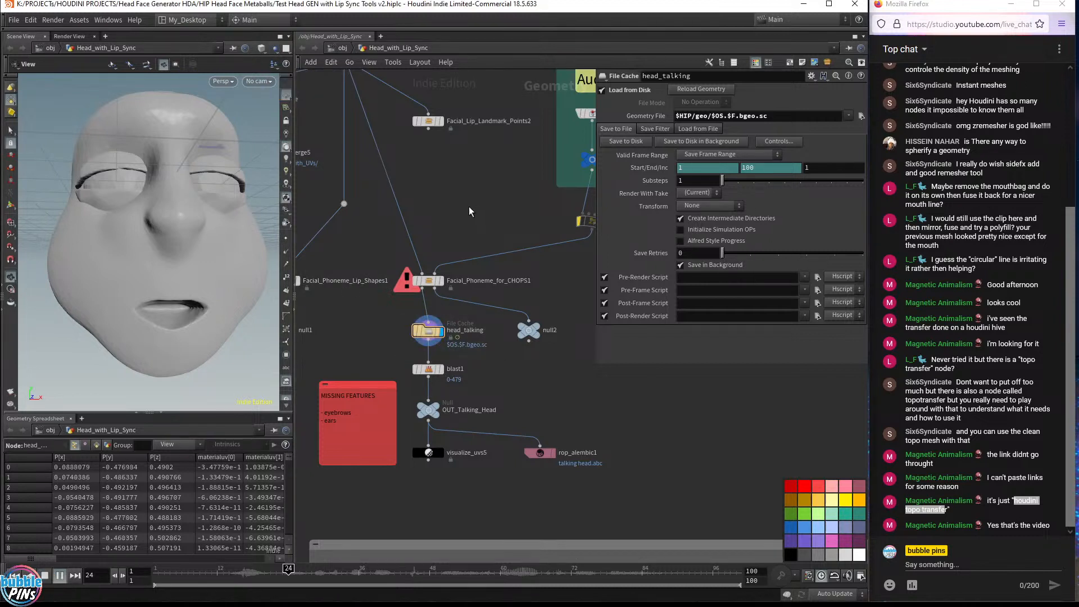
key("ctrl+Up")
left_click_drag(188, 250, 190, 258)
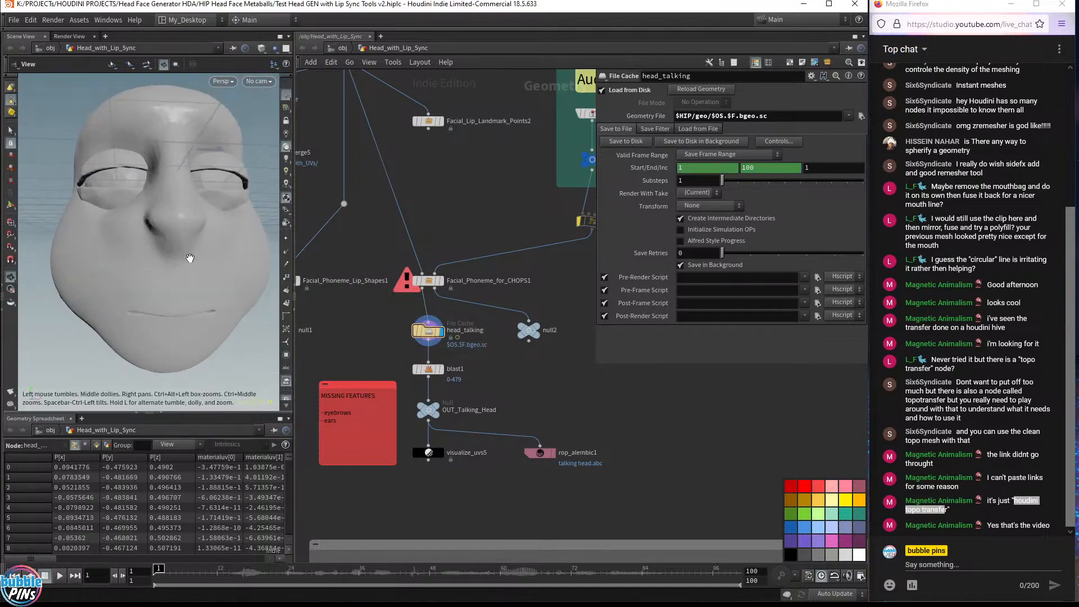
key("Up")
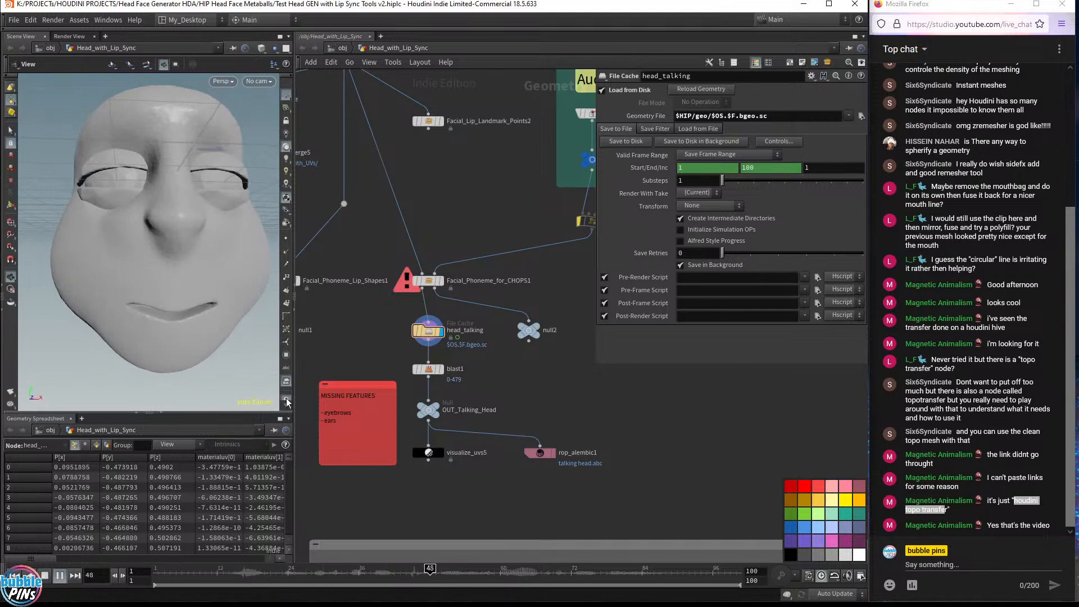
left_click(1000, 525)
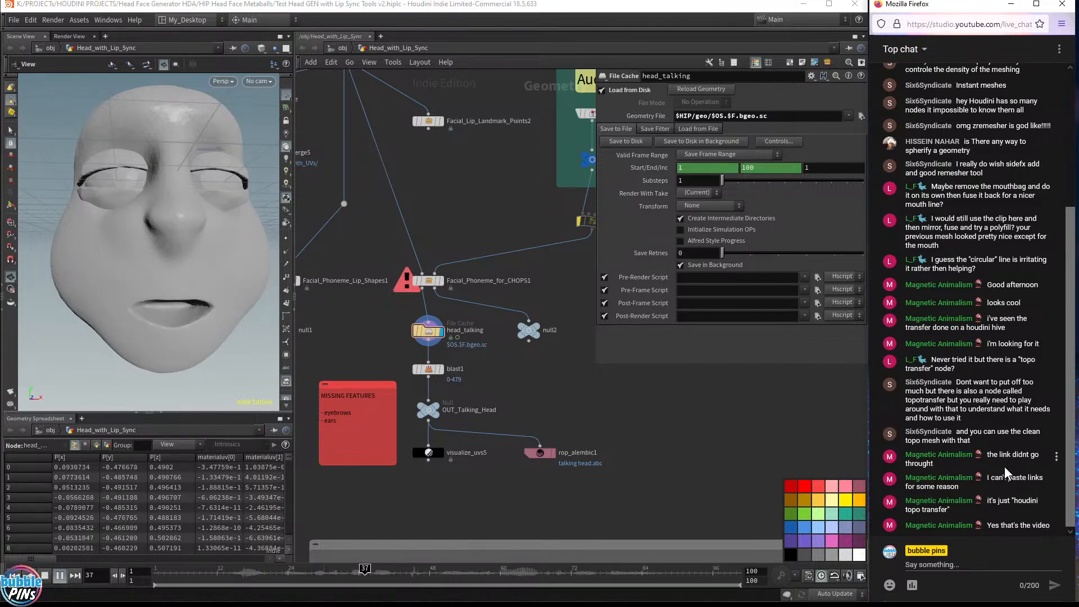
Orbit the head, play the animation again and rewind to the first frame
mouse_move(185, 213)
left_mouse_down()
mouse_move(158, 207)
mouse_move(184, 206)
mouse_move(168, 202)
left_mouse_up()
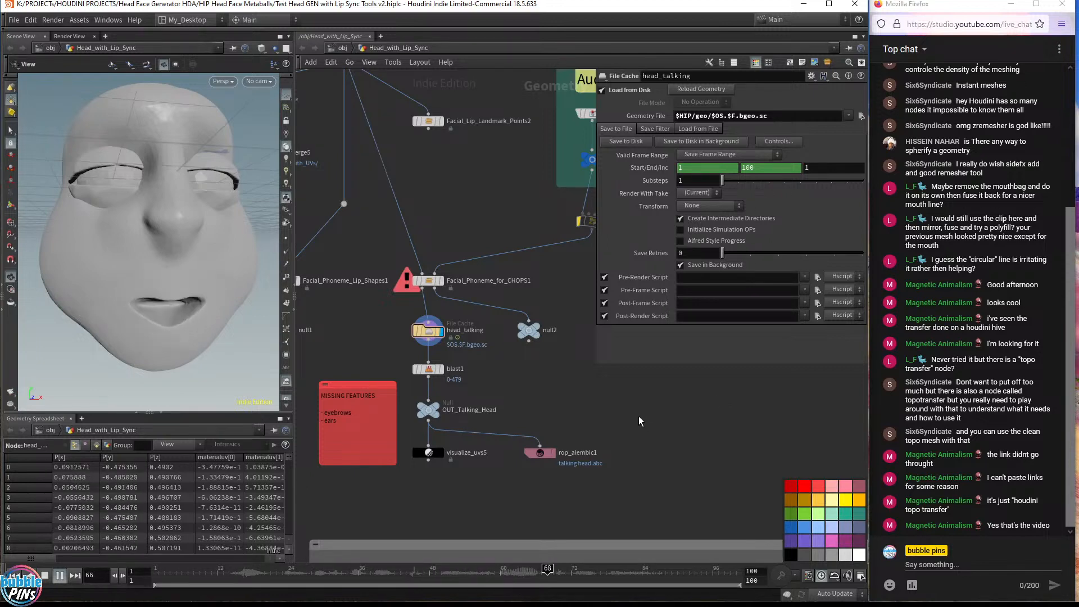
left_click_drag(143, 212, 233, 272)
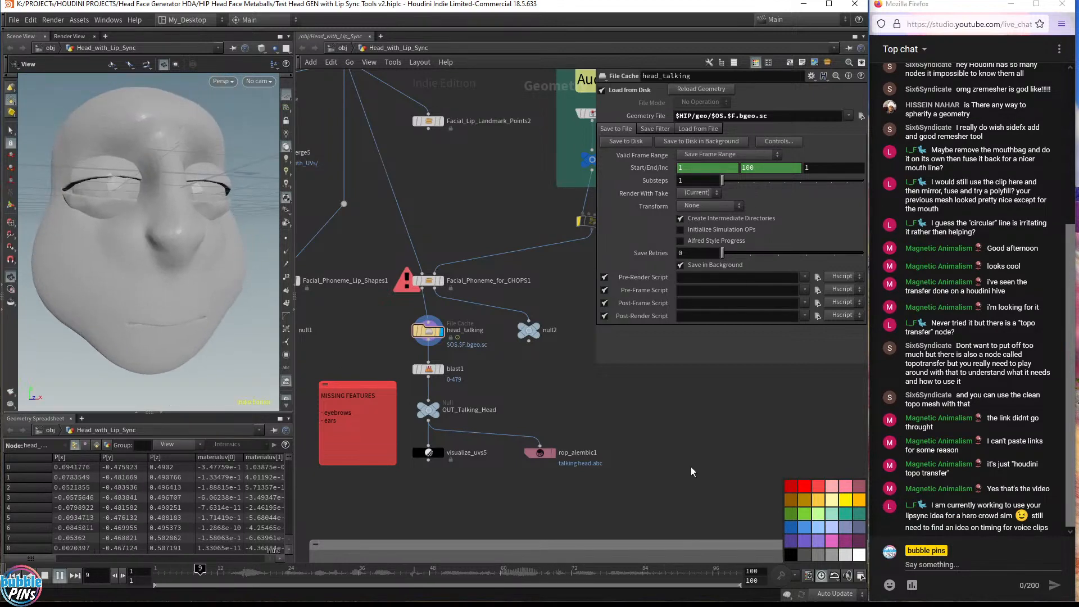
key("Up")
key("ctrl+Up")
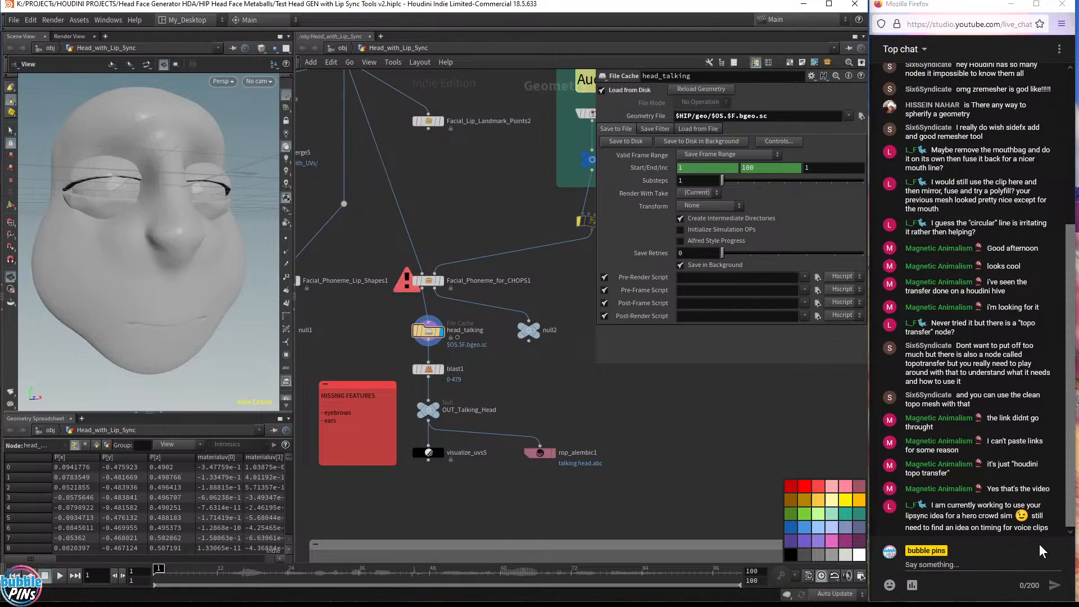
left_click(971, 573)
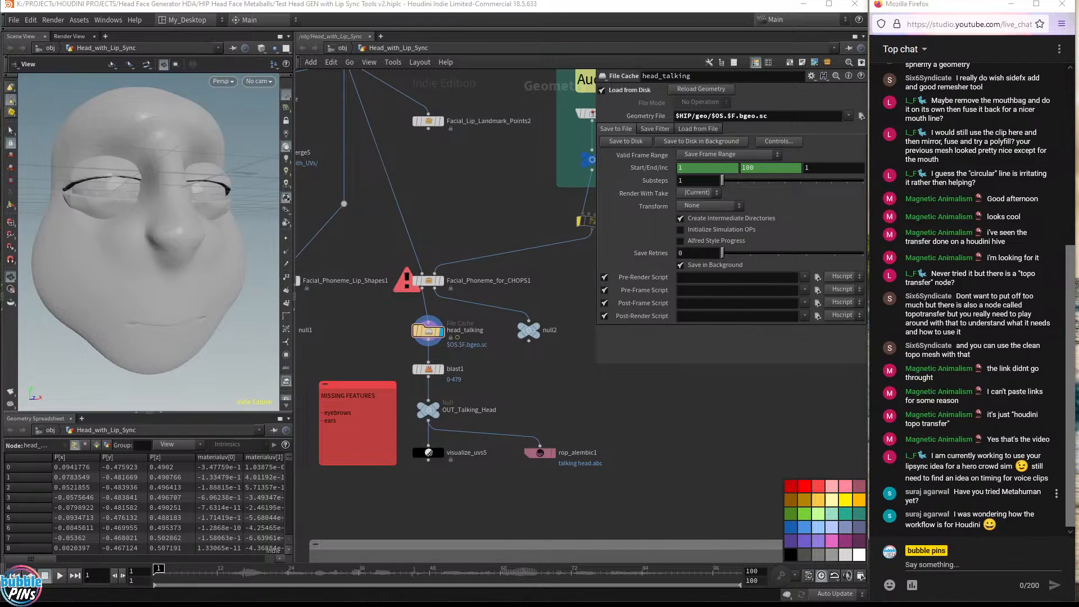
Highlight a term in a live chat message to read the viewer's question
left_click_drag(1002, 491, 1046, 500)
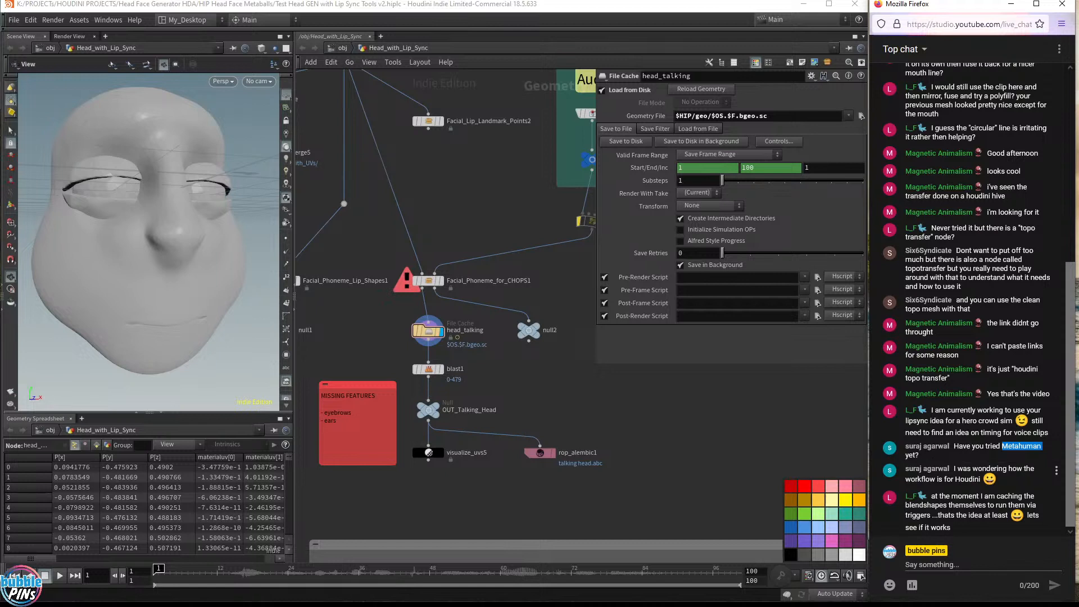
double_click(968, 479)
left_click(977, 522)
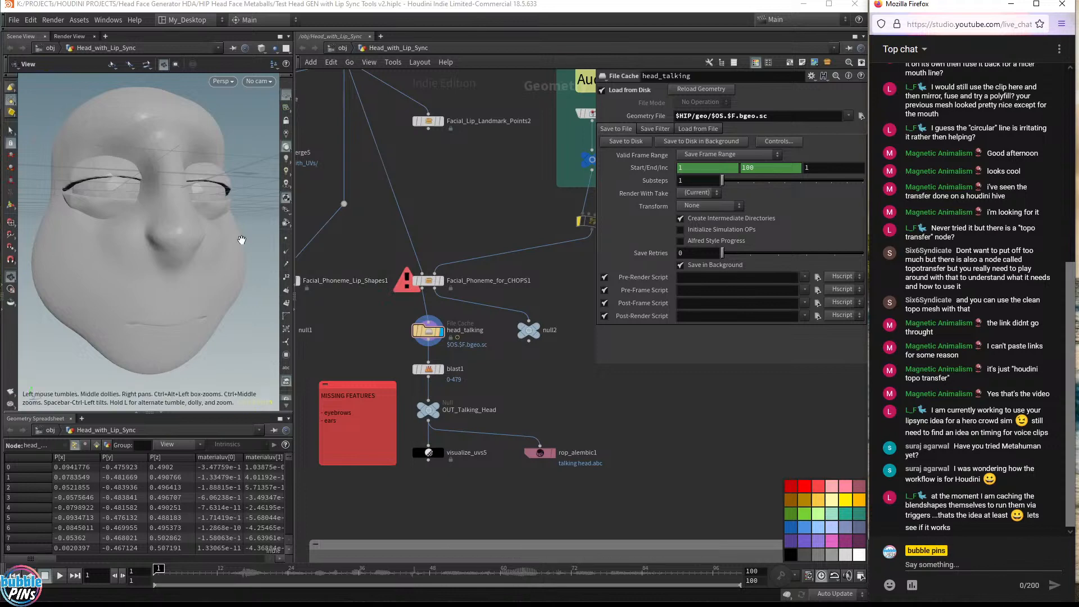
mouse_move(211, 203)
left_mouse_down()
mouse_move(216, 178)
mouse_move(214, 199)
left_mouse_up()
Add a Blend Shapes node to the network and place it below the rop_alembic1 node
key("Tab")
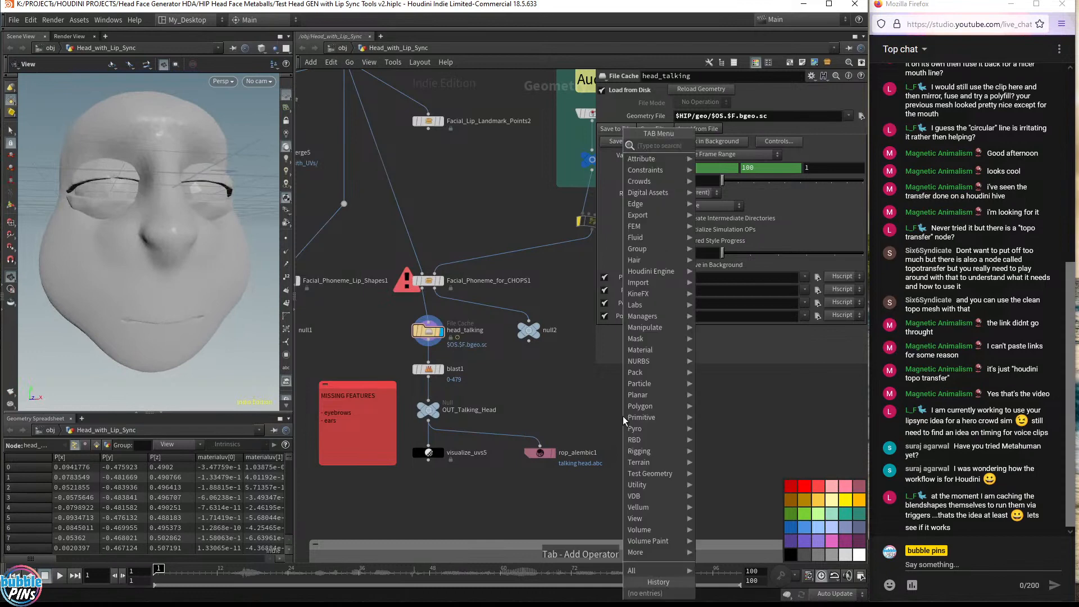
type("blendsh")
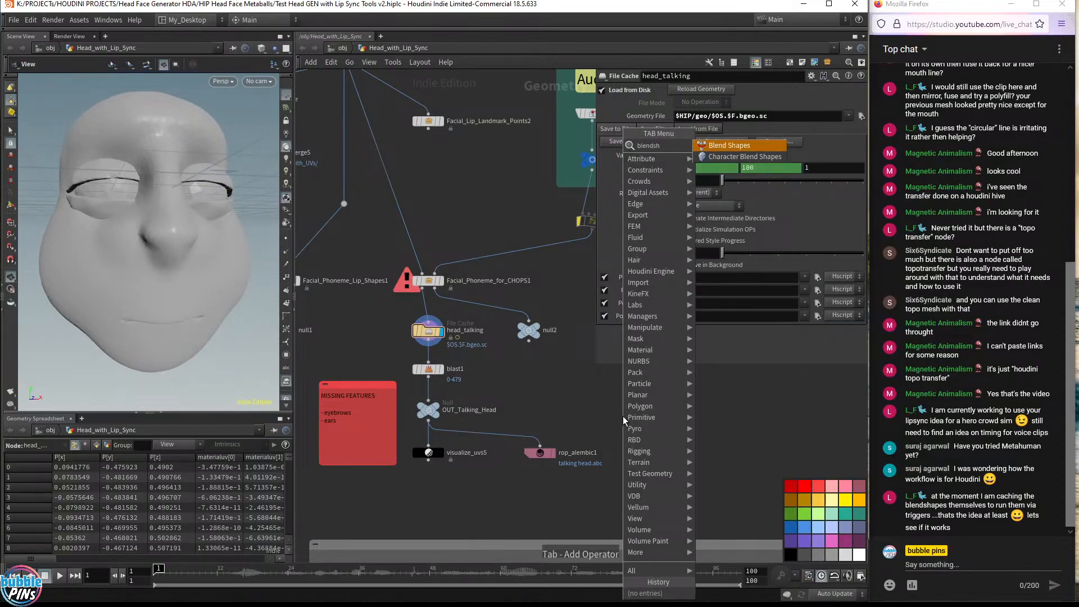
key("Return")
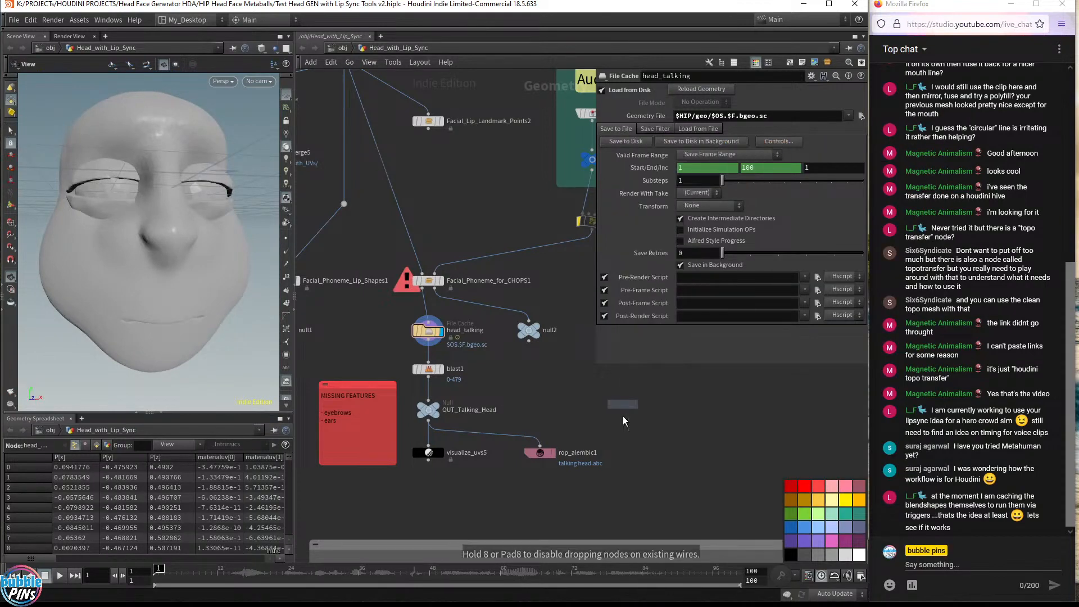
left_click(663, 460)
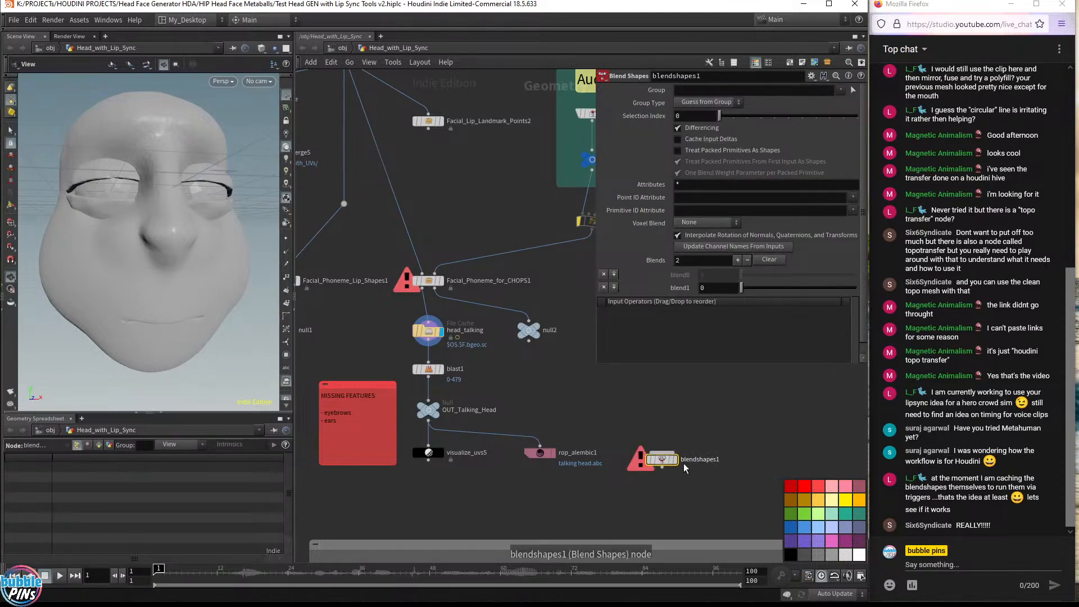
left_click_drag(665, 462, 673, 483)
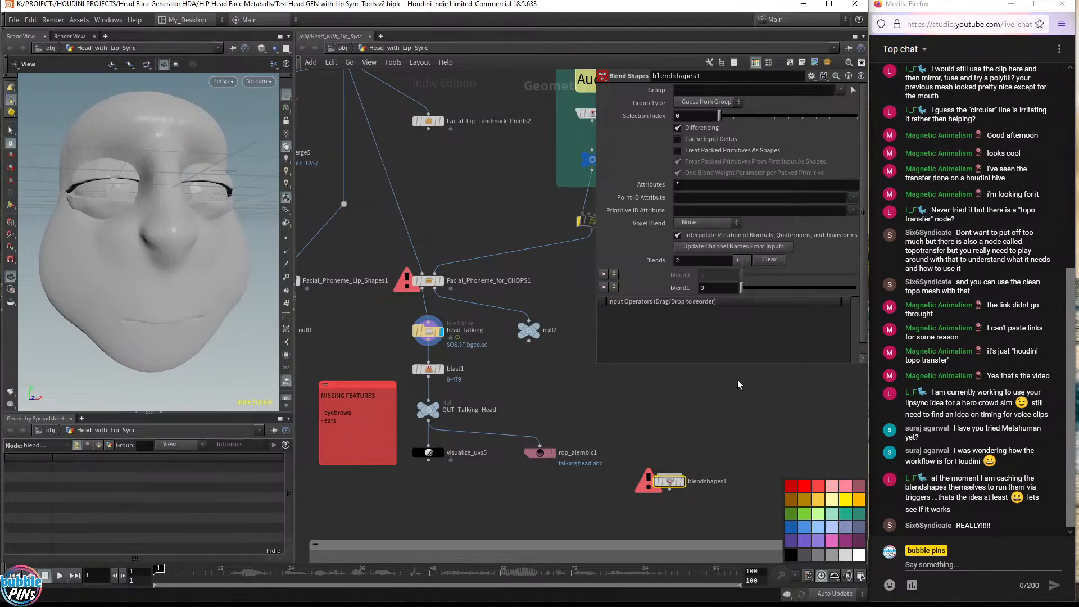
scroll(641, 406, "down", 1)
scroll(688, 415, "up", 1)
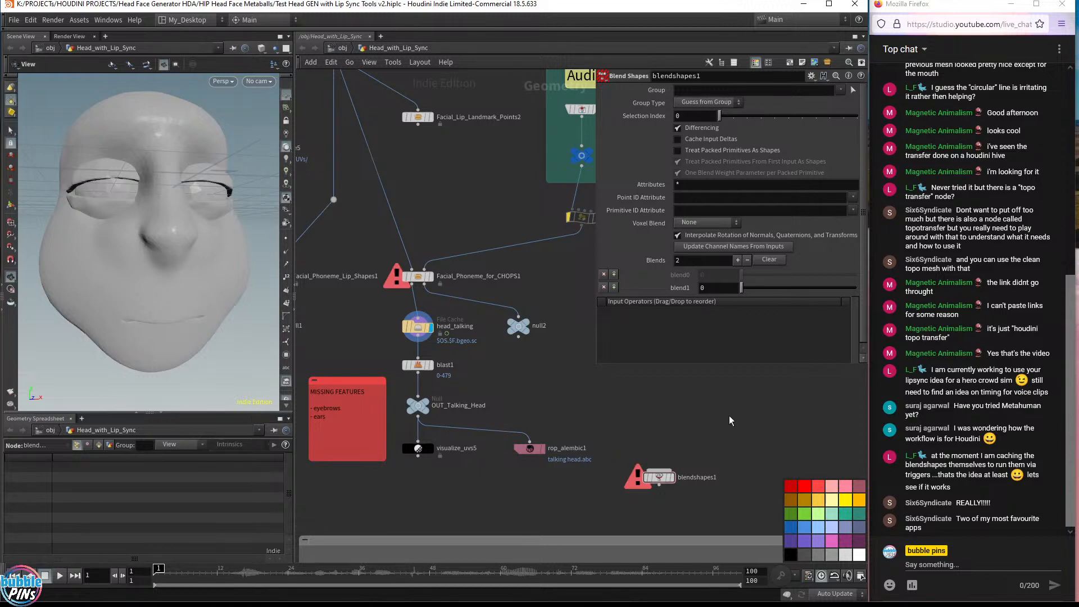
left_click_drag(728, 417, 622, 505)
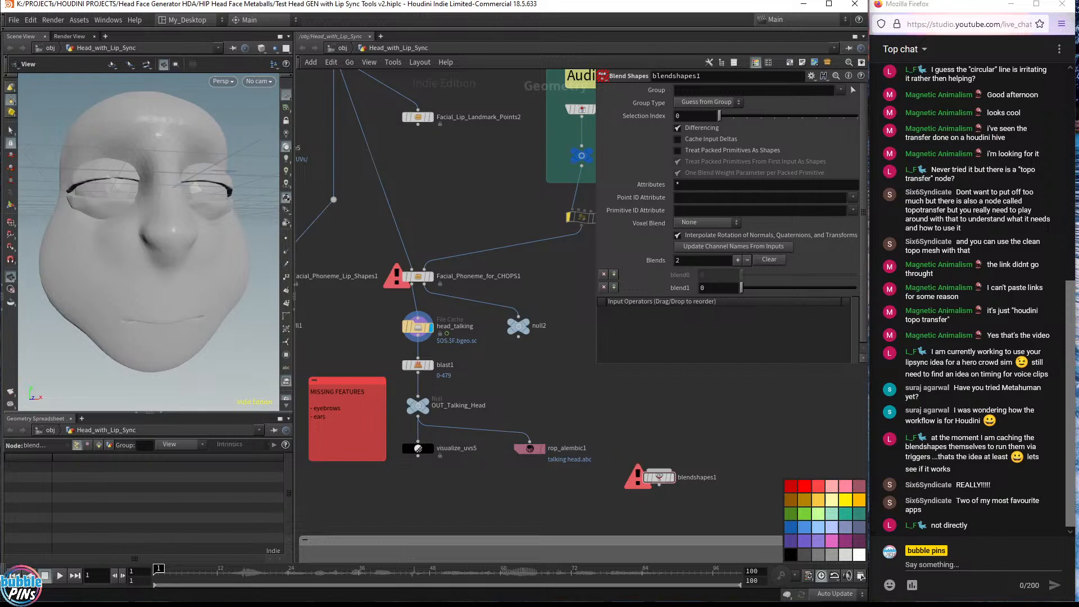
left_click(941, 543)
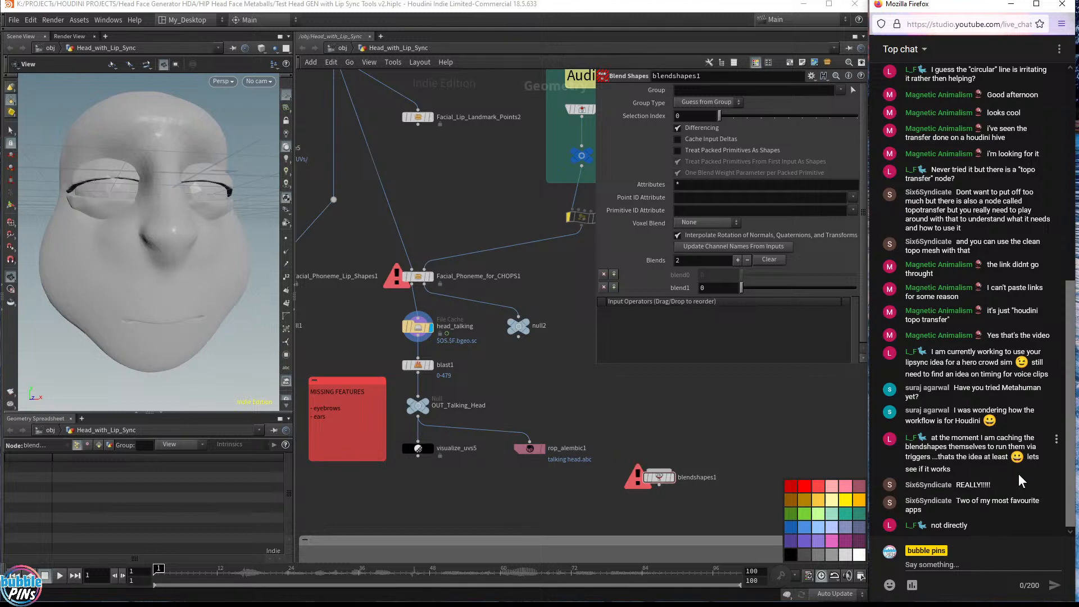
left_click(804, 455)
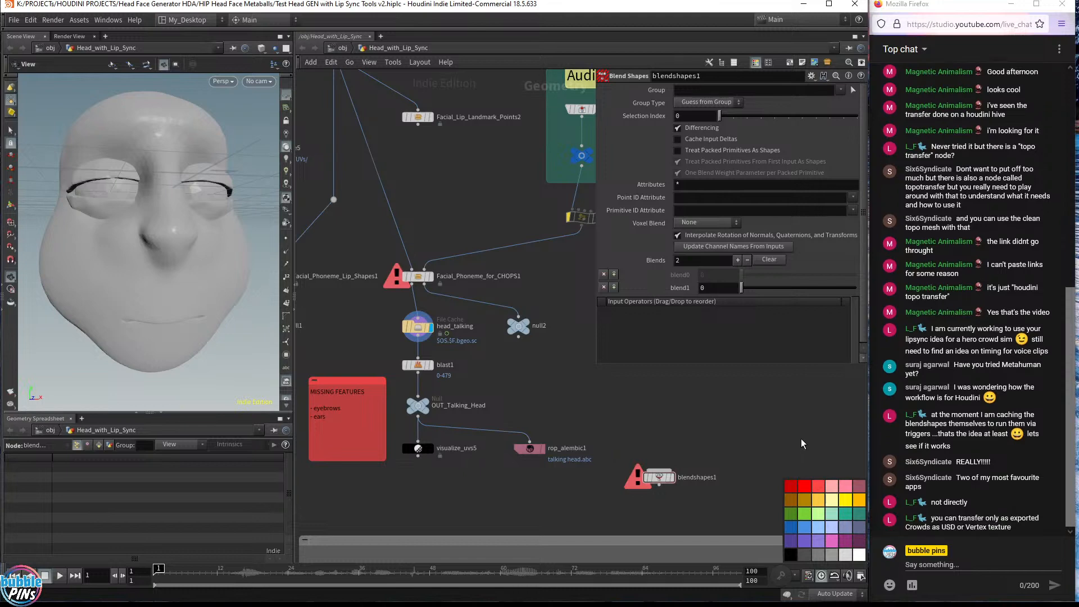
Select the Facial_Phoneme_for_CHOPS1 node and inspect its phoneme library parameters while orbiting the head
scroll(477, 274, "up", 5)
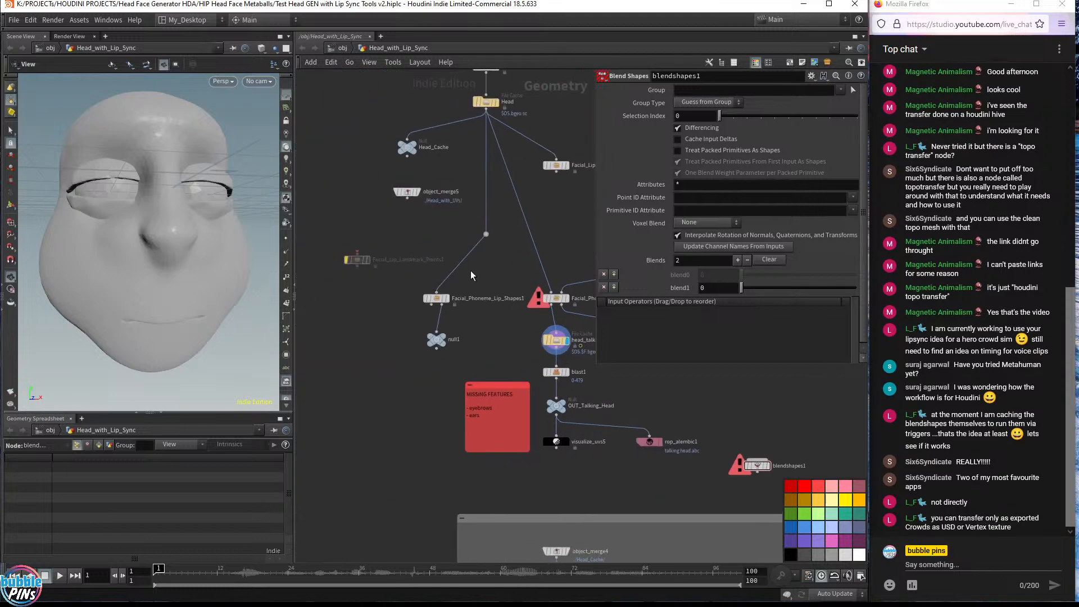
left_click(517, 325)
middle_click_drag(576, 259, 450, 332)
left_click_drag(449, 332, 364, 408)
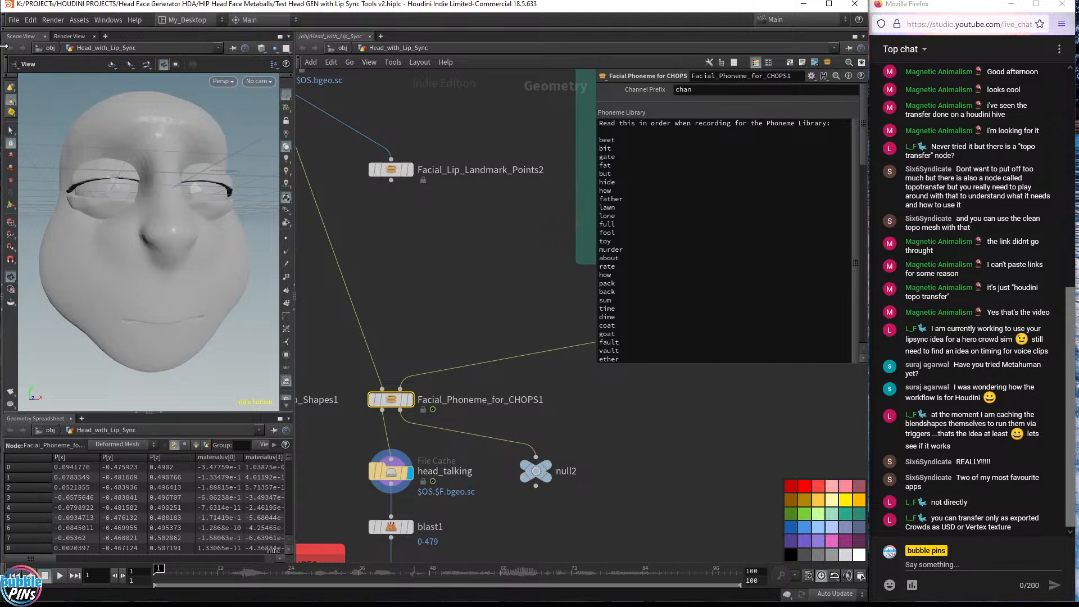
left_click_drag(264, 250, 97, 148)
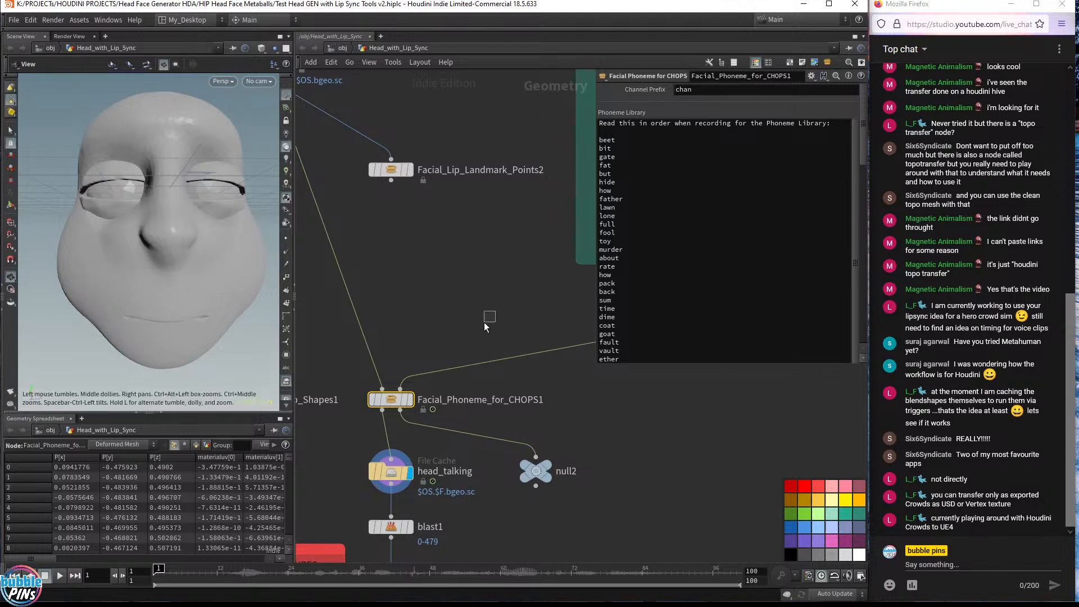
left_click_drag(495, 311, 333, 437)
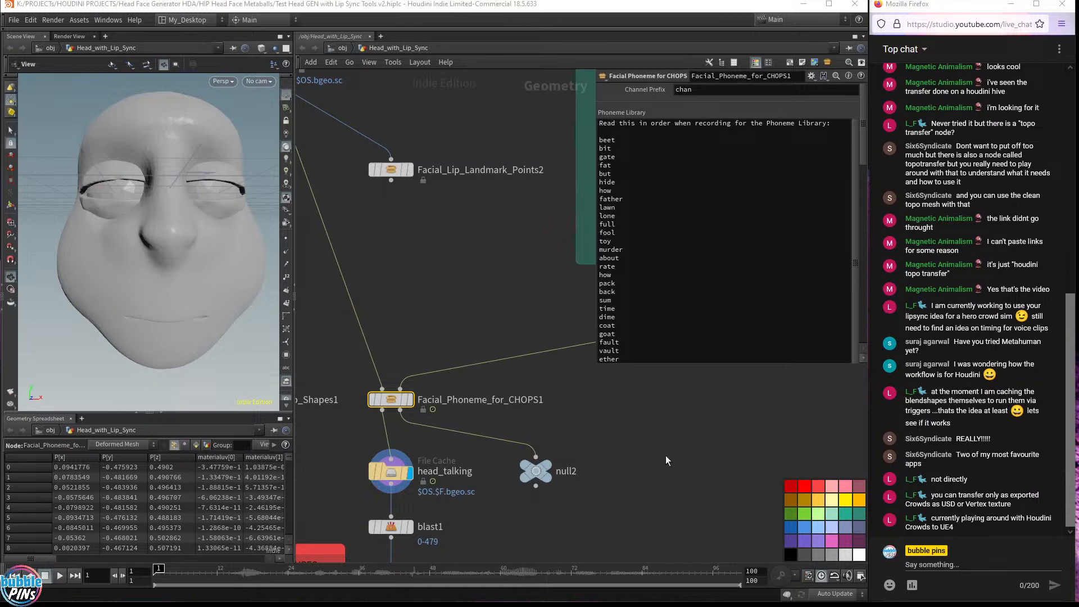
scroll(698, 413, "up", 1)
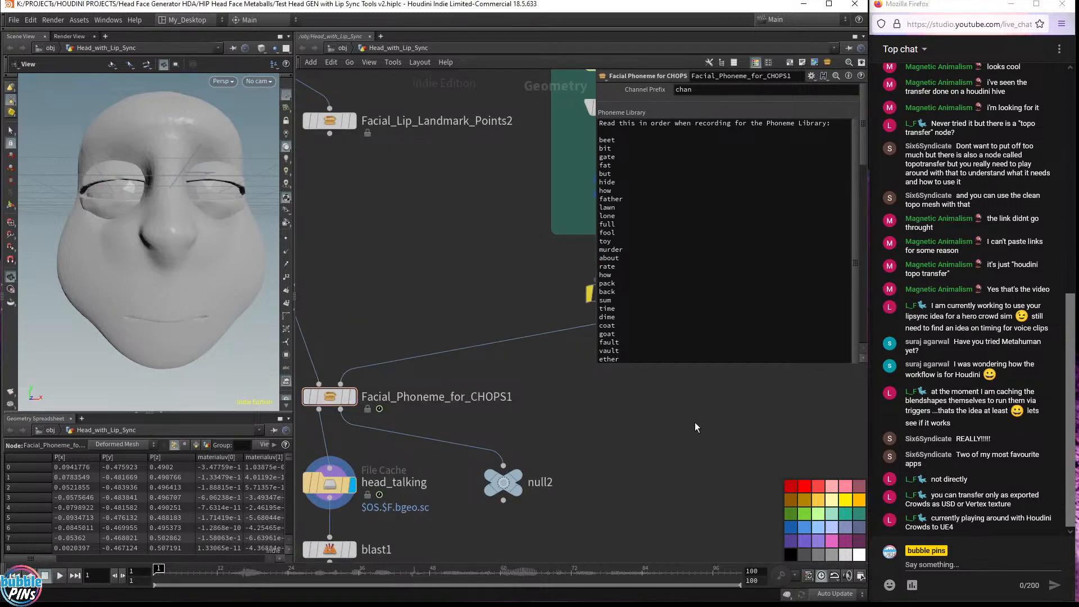
left_click(659, 453)
scroll(659, 454, "down", 2)
Delete the blendshapes1 node from the network
key("Tab")
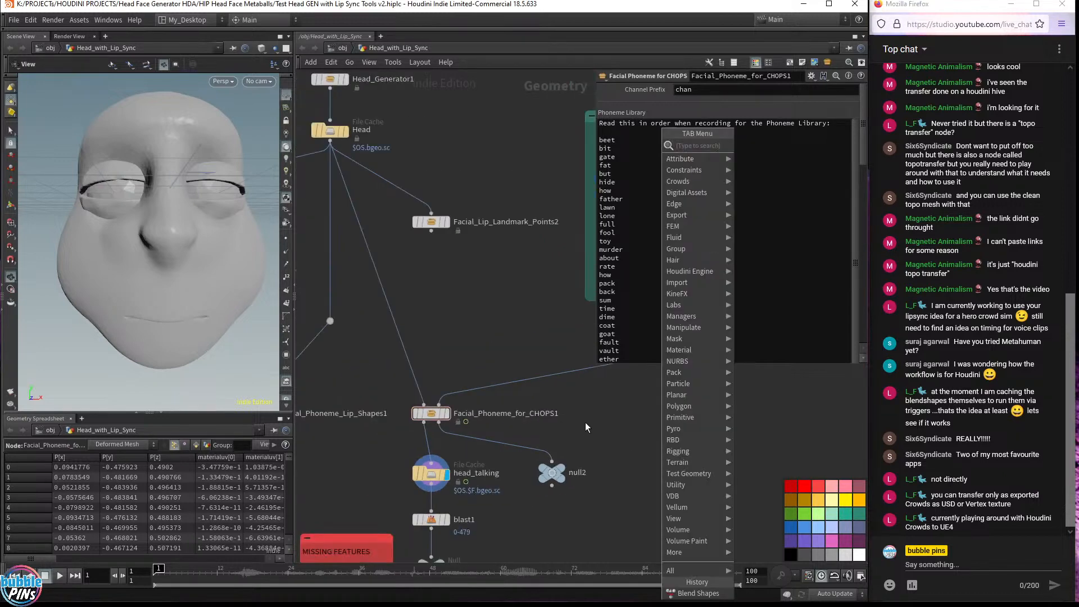
key("Escape")
middle_click_drag(686, 459, 685, 311)
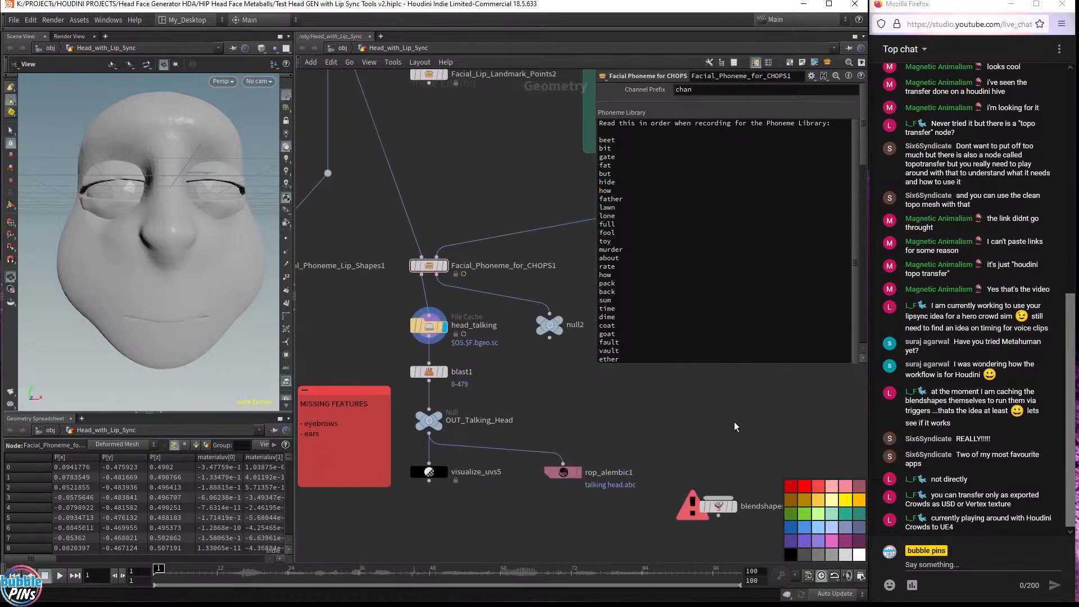
left_click(707, 508)
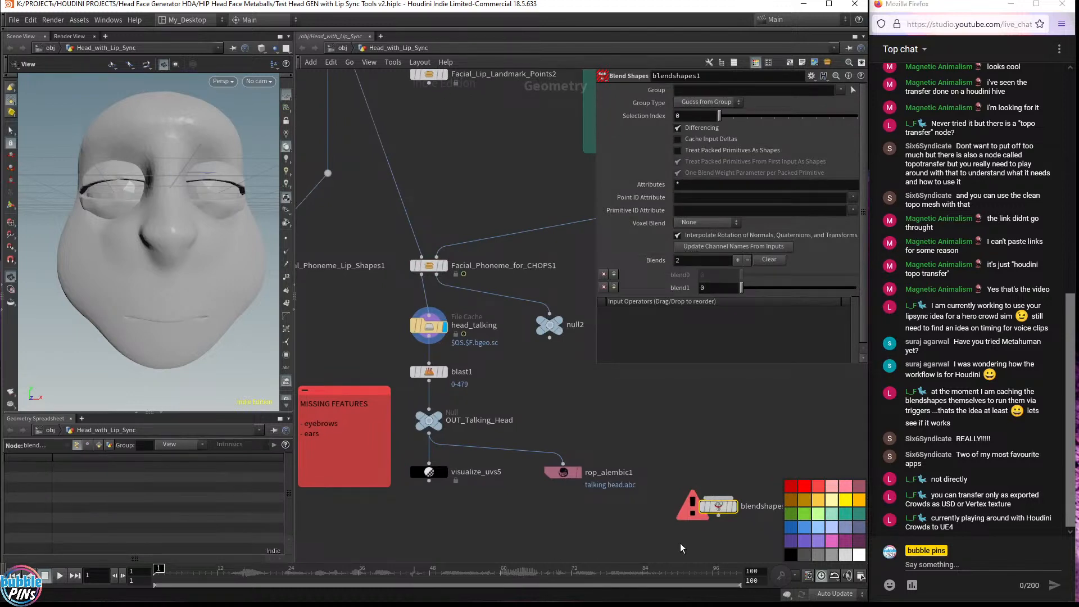
key("Delete")
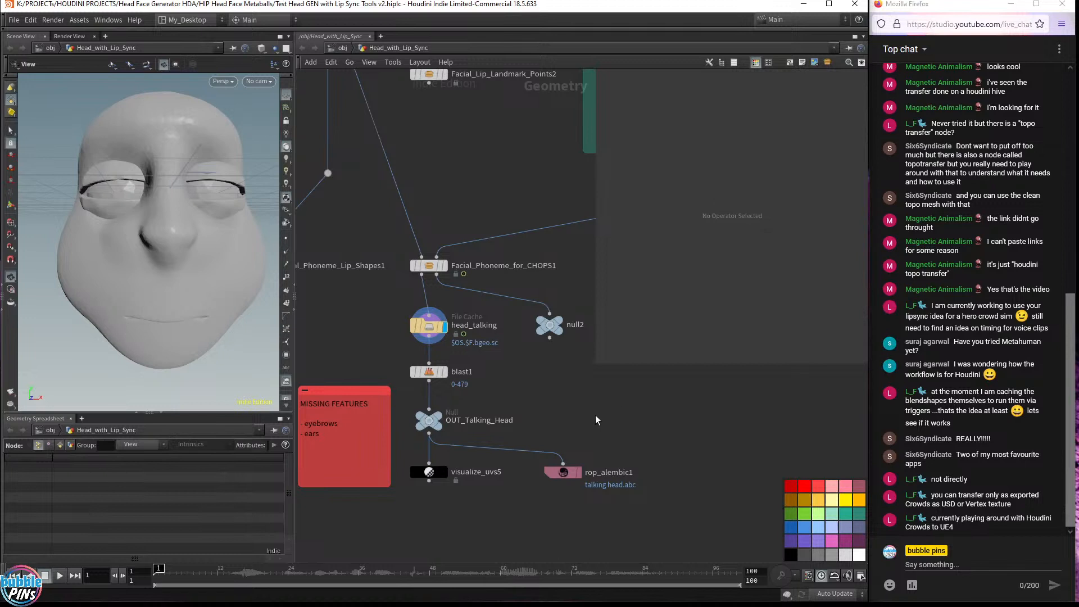
Select the Head_Generator1 node to review its head shape parameters, then select the Head file cache node
middle_click_drag(588, 413, 703, 491)
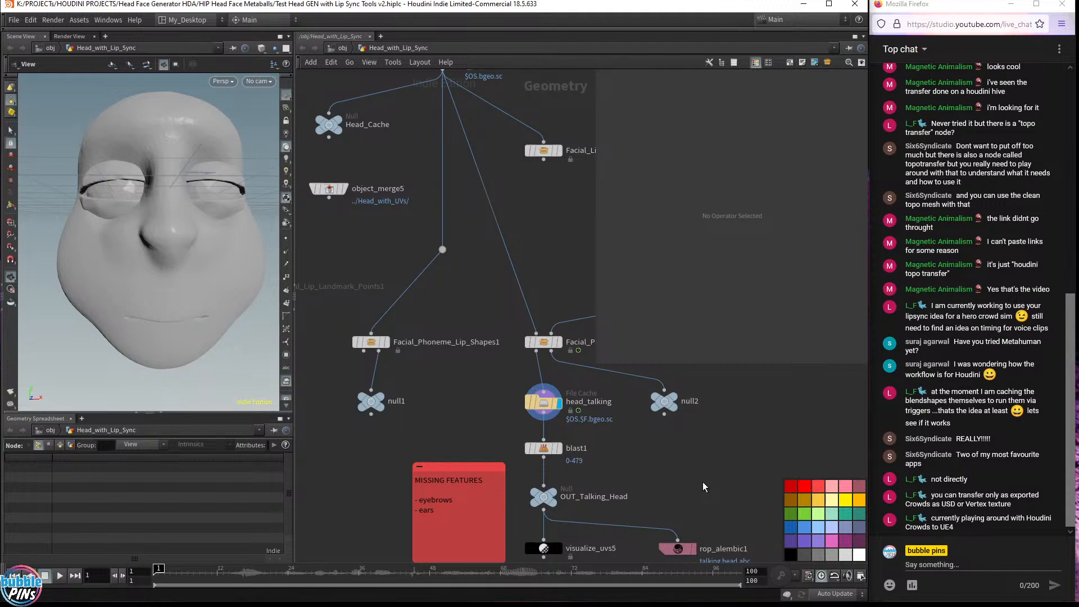
scroll(451, 320, "down", 3)
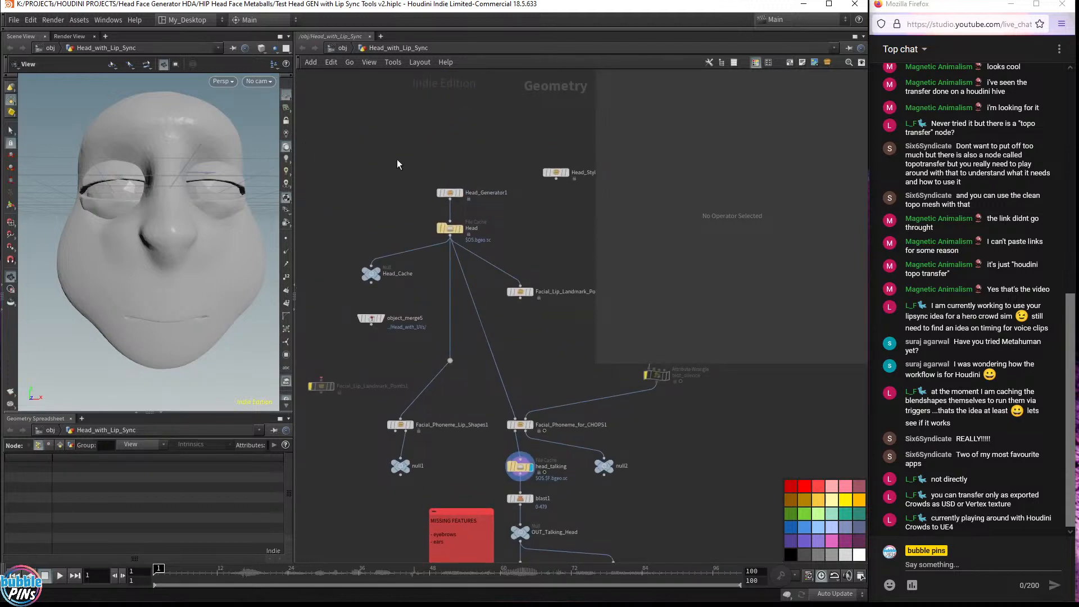
left_click_drag(411, 152, 488, 211)
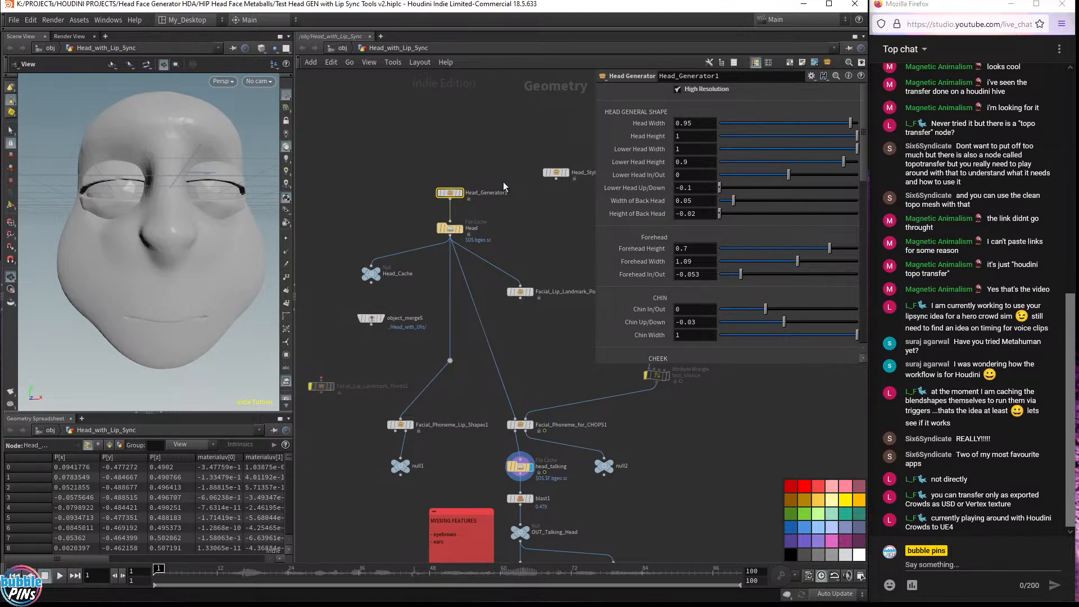
scroll(491, 201, "up", 3)
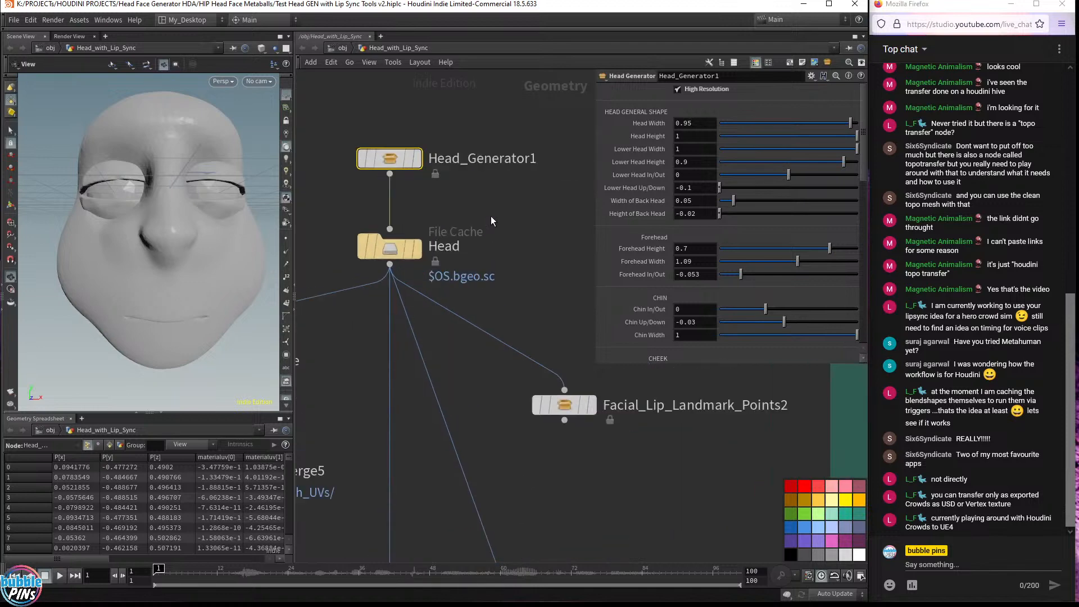
scroll(500, 225, "down", 3)
mouse_move(451, 191)
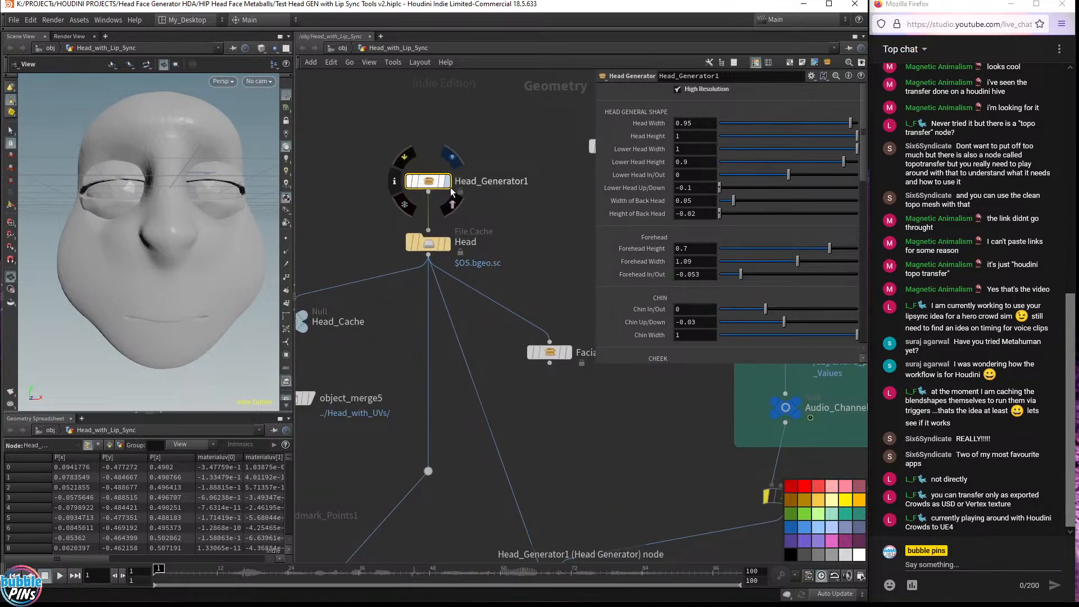
left_click(428, 245)
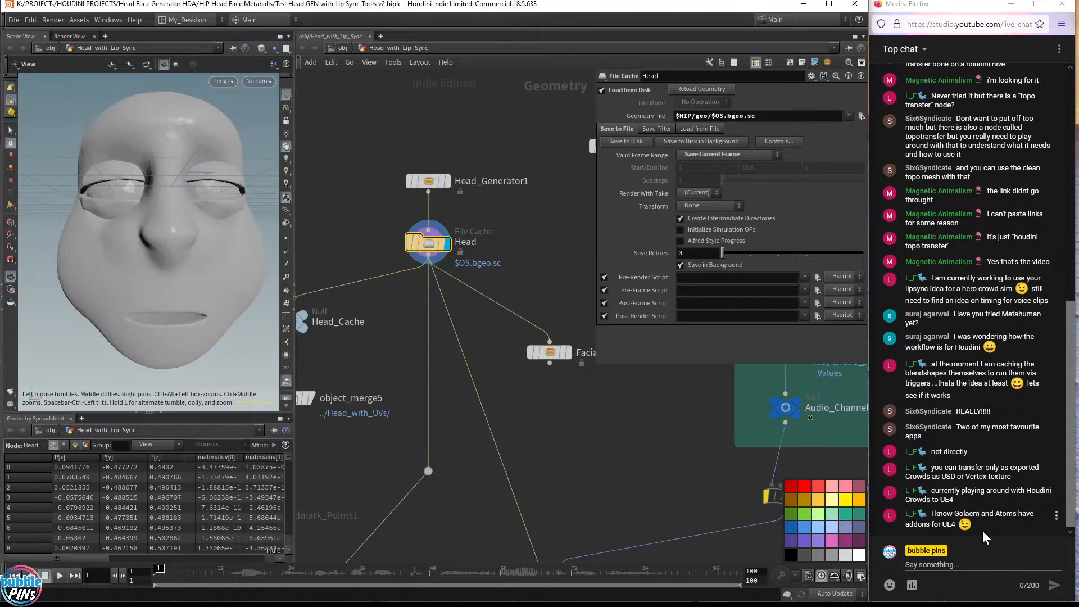
Highlight terms in a live chat message to read the viewer's comment
double_click(966, 513)
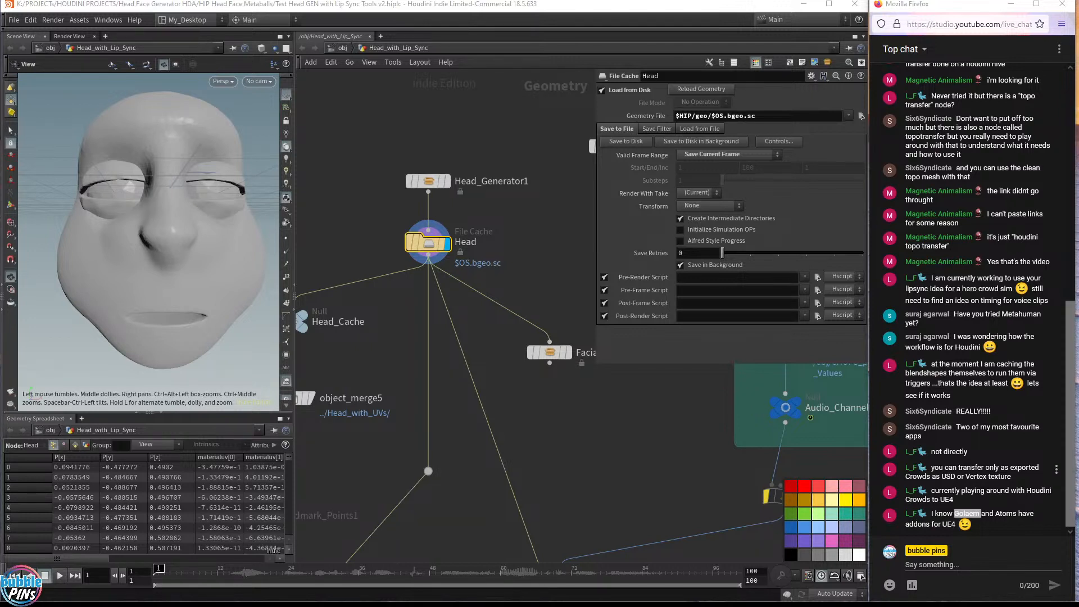
double_click(1005, 513)
left_click(1010, 515)
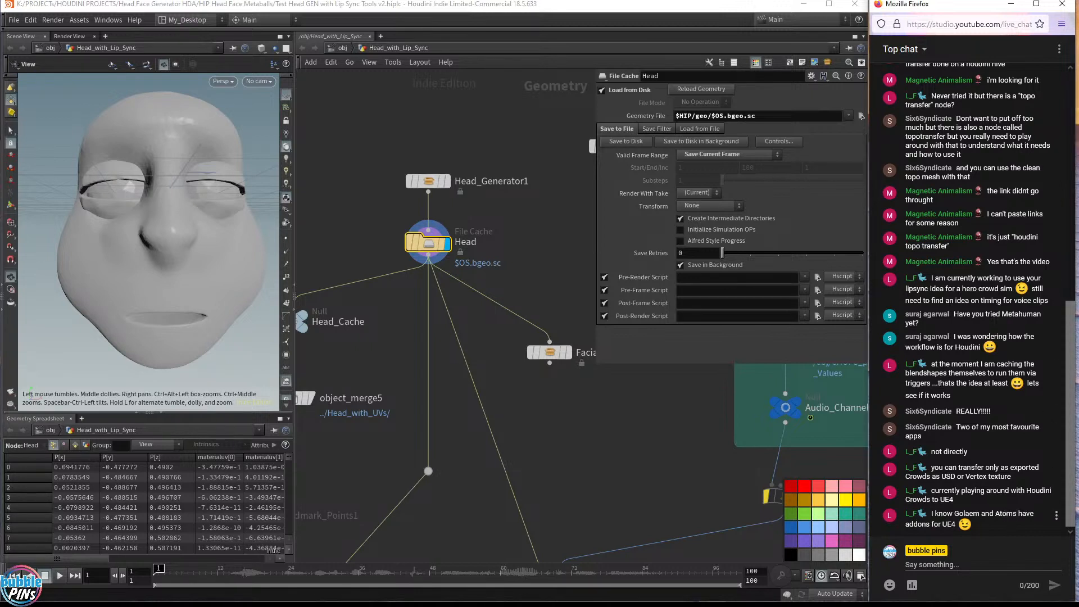
double_click(1008, 514)
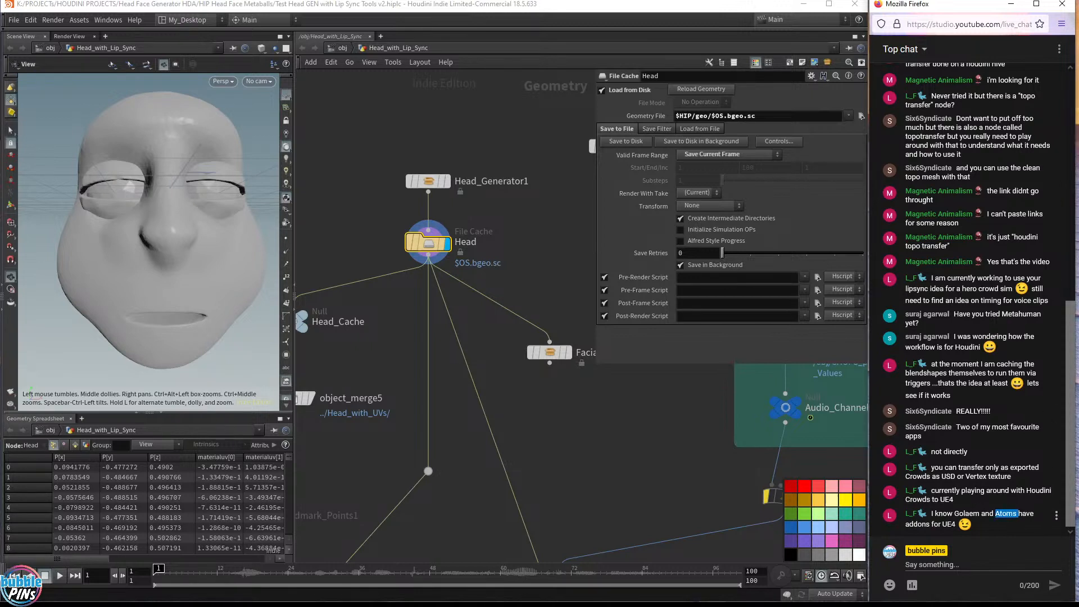